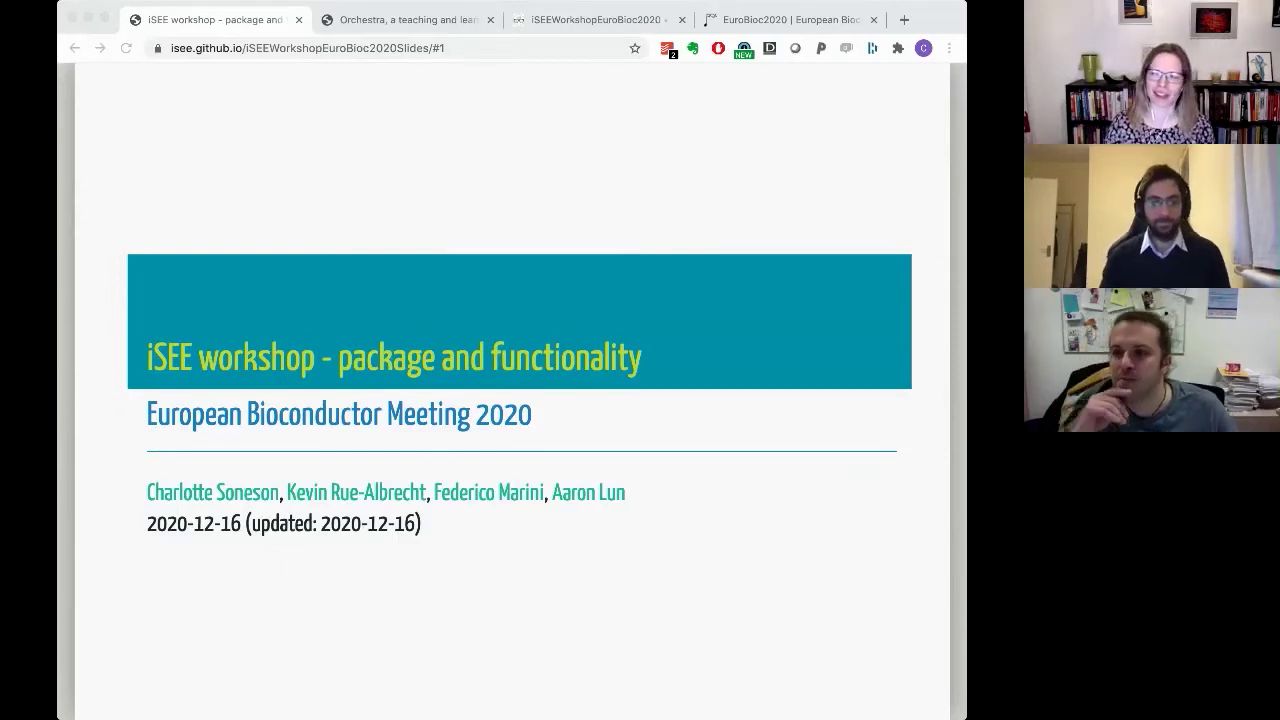
Page through the iSEE workshop slides from the title slide to the final Workshop slide with the getting-started instructions.
key(super+Tab)
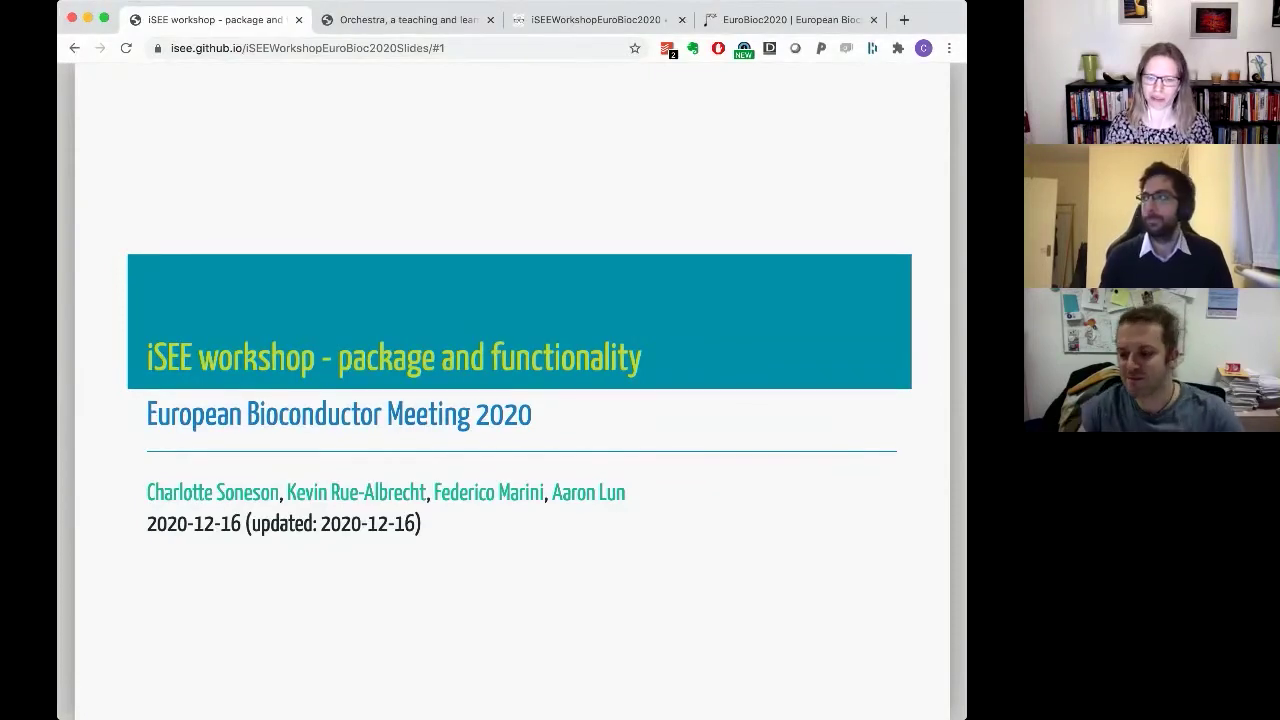
key(Right)
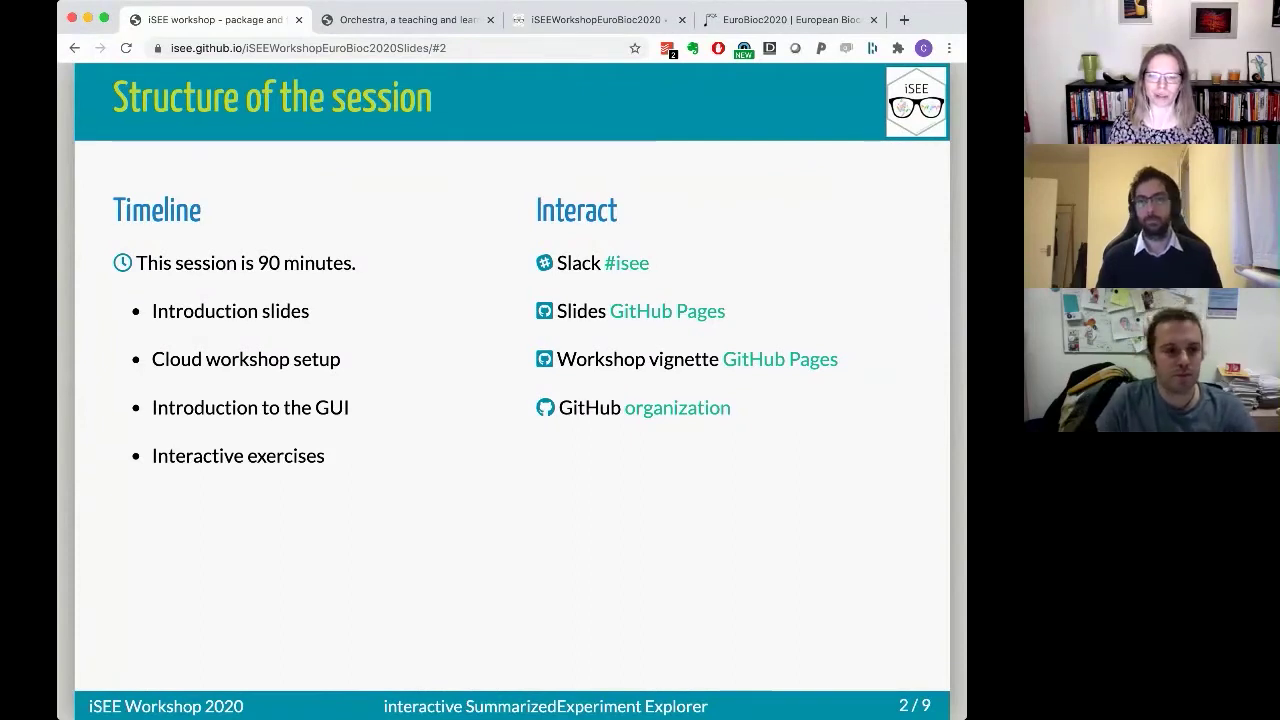
key(Right)
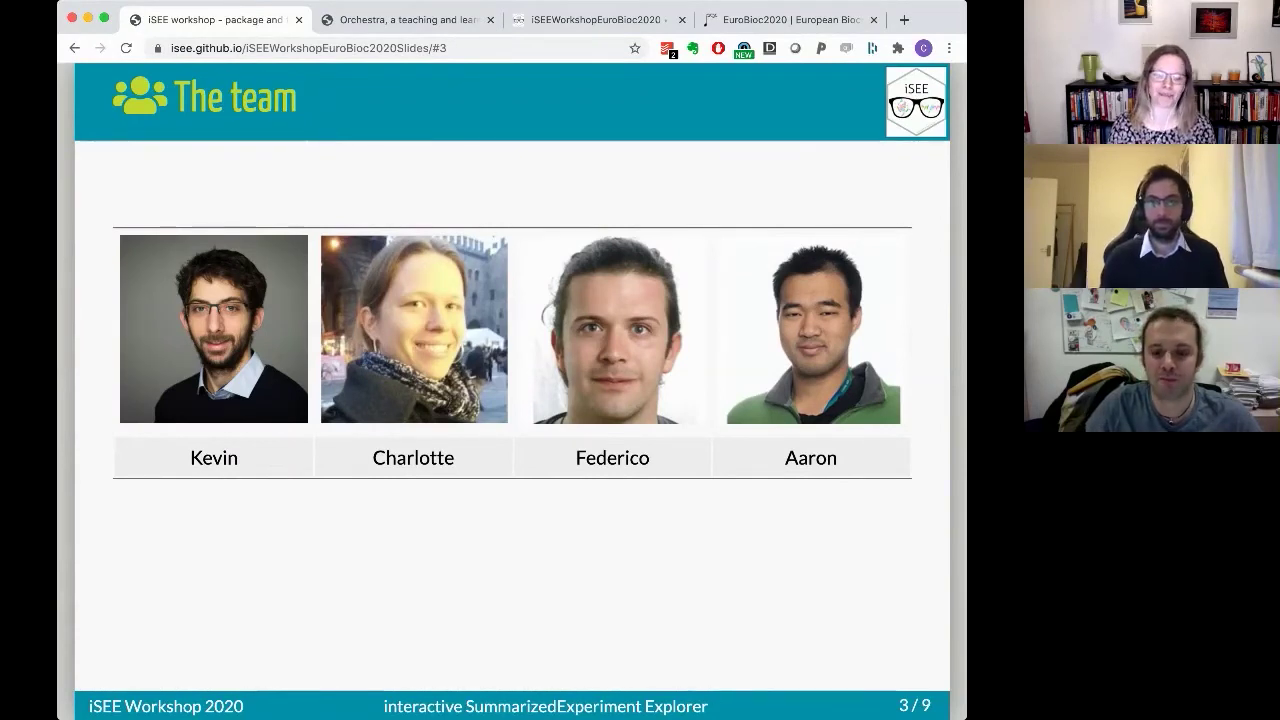
key(Right)
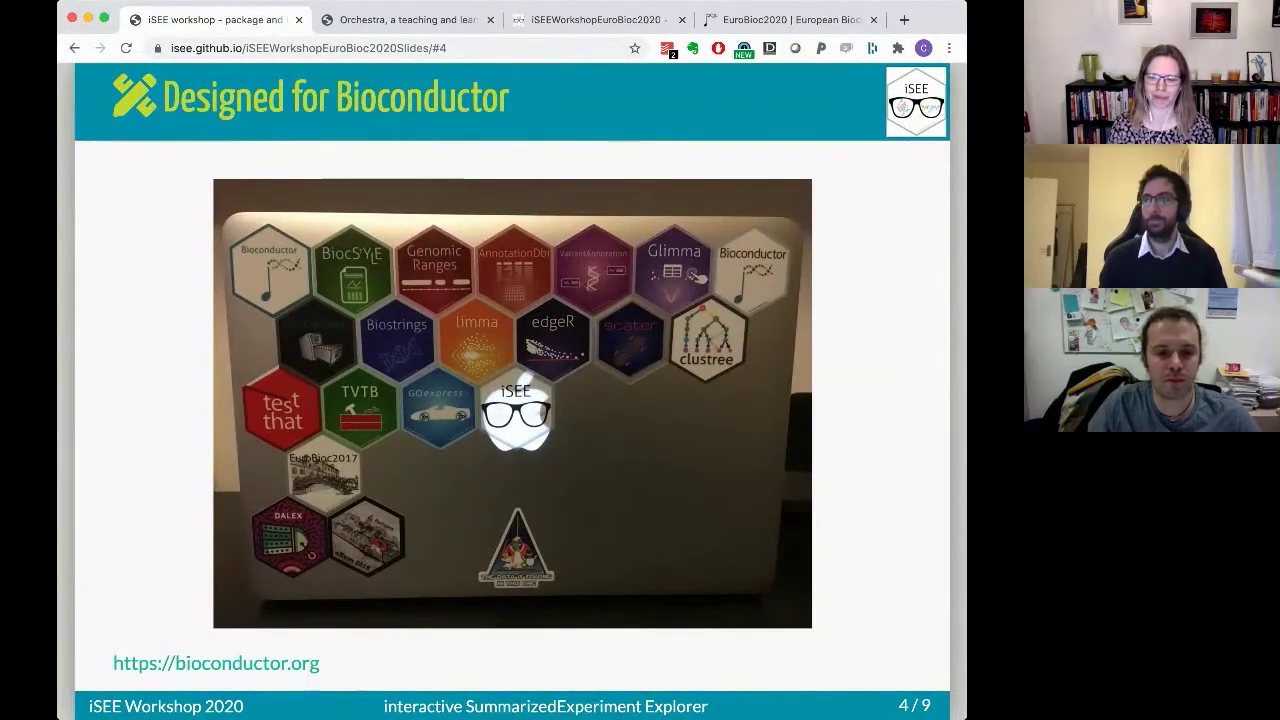
key(Right)
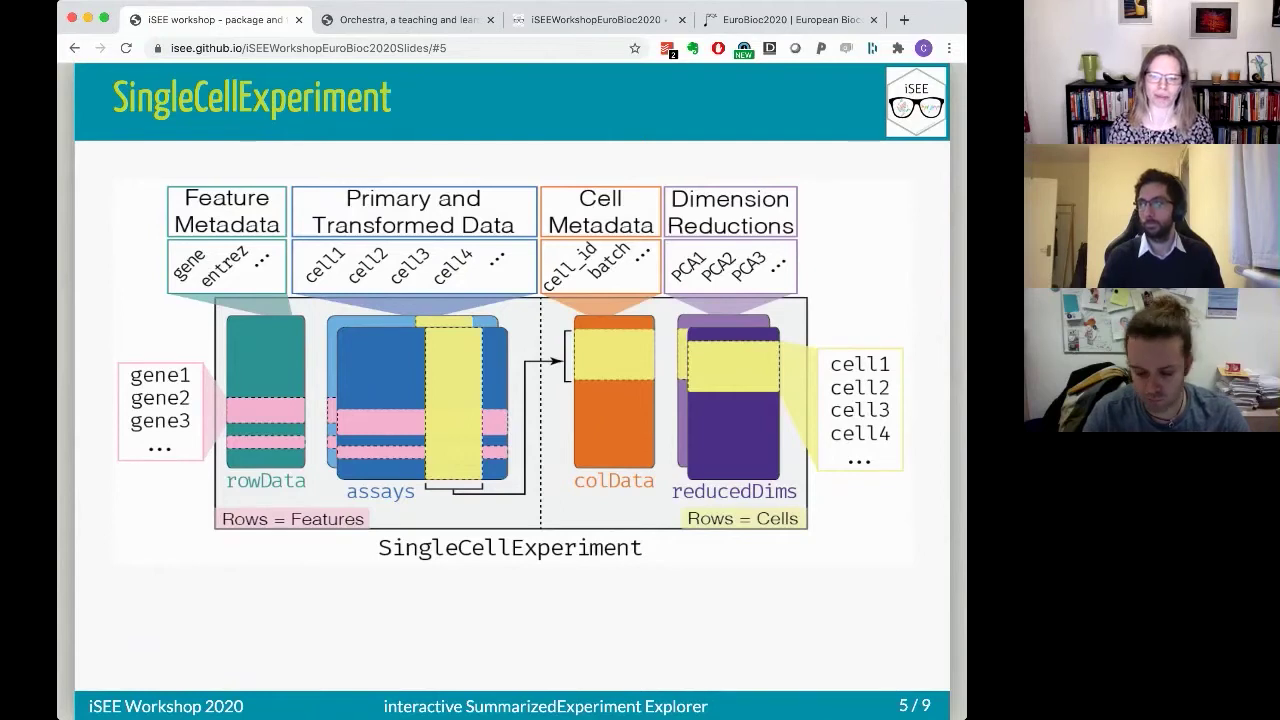
key(Right)
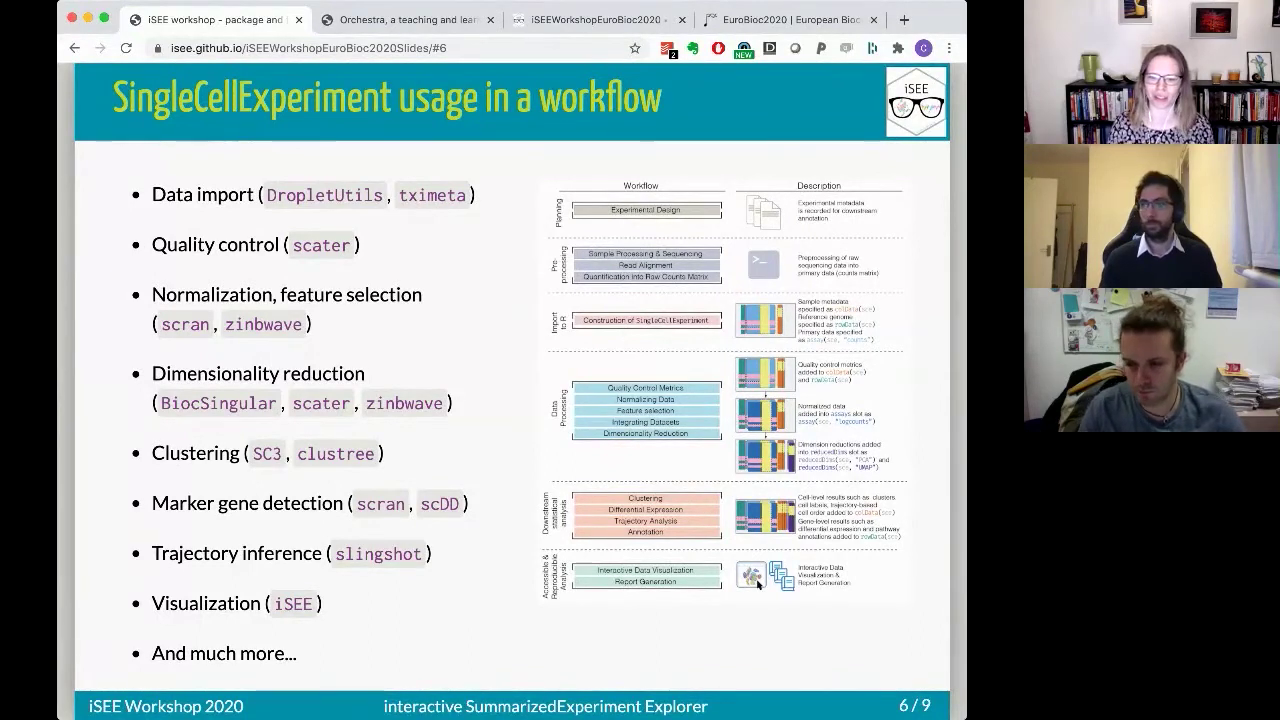
key(Right)
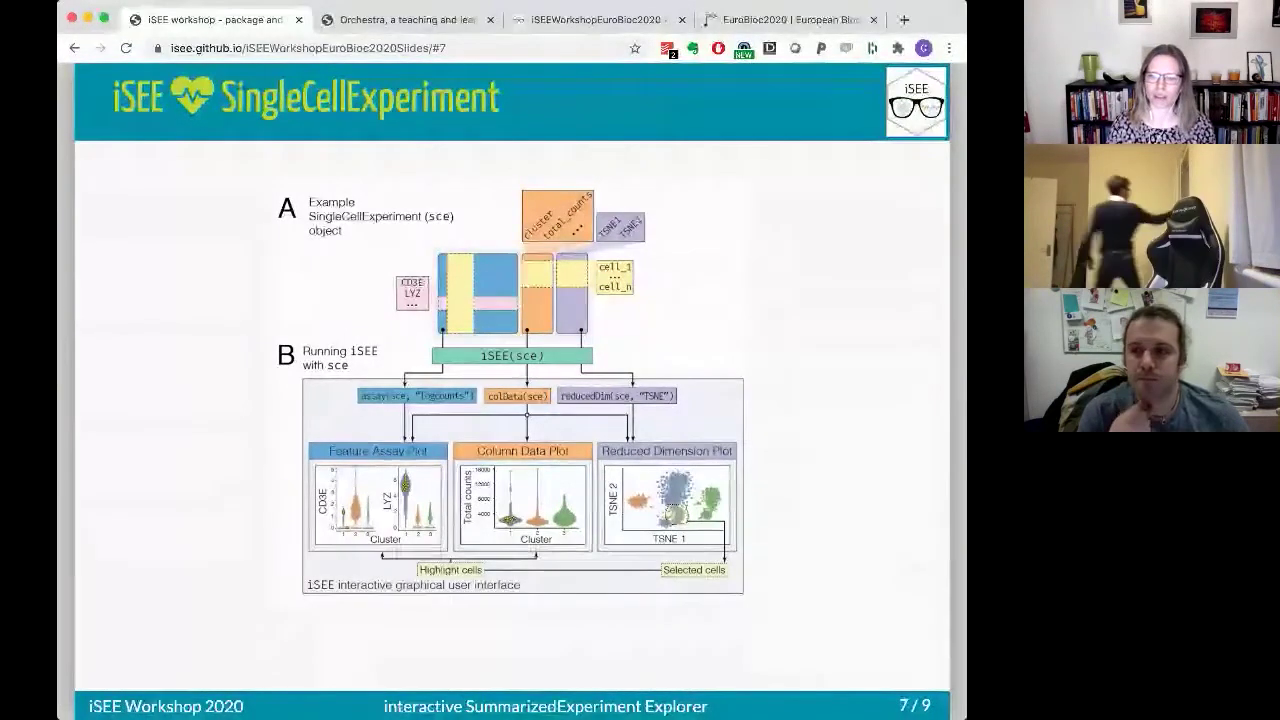
key(Right)
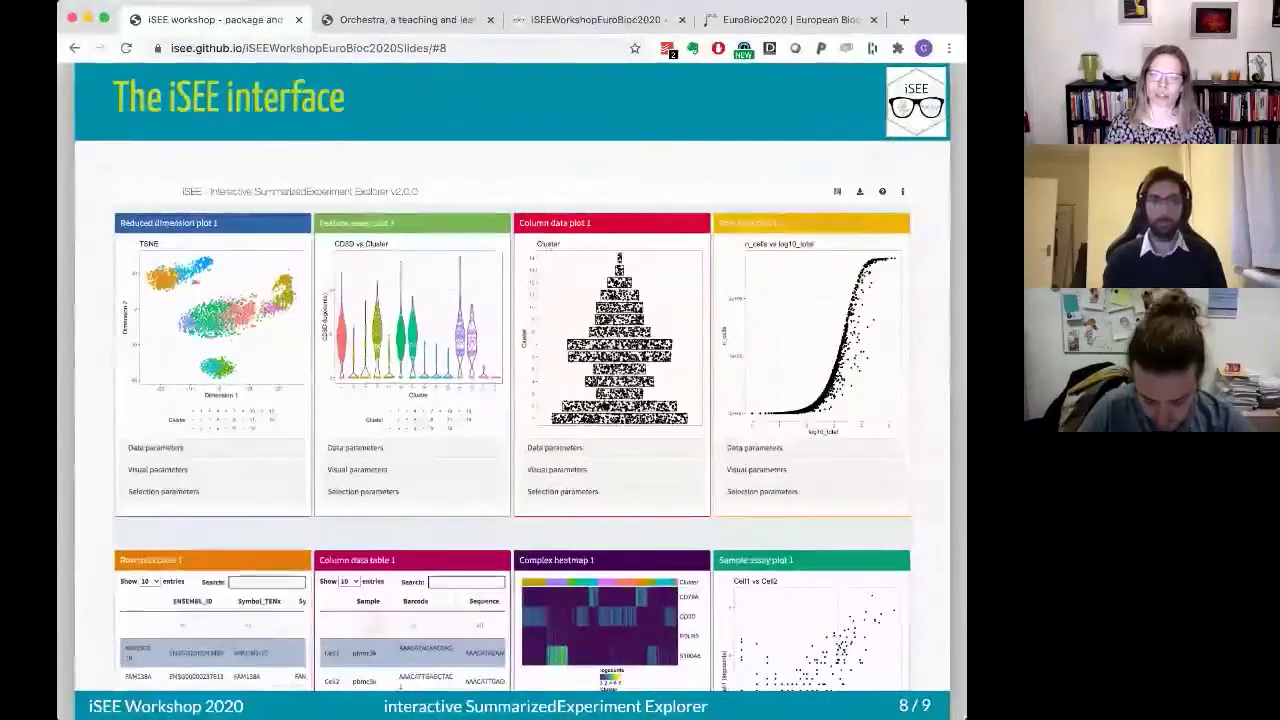
key(Right)
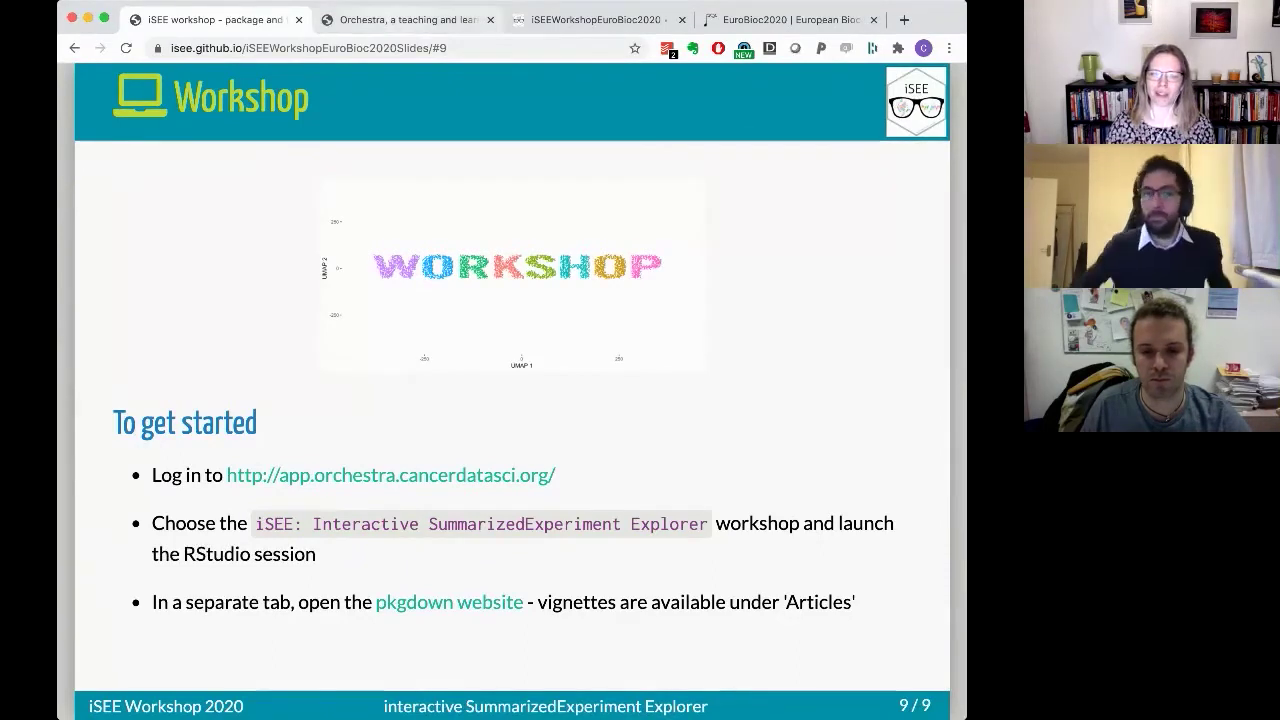
Find "isee" on Orchestra, launch the iSEE: Interactive SummarizedExperiment Explorer workshop, and sign in to RStudio with the username and password.
key(ctrl+Tab)
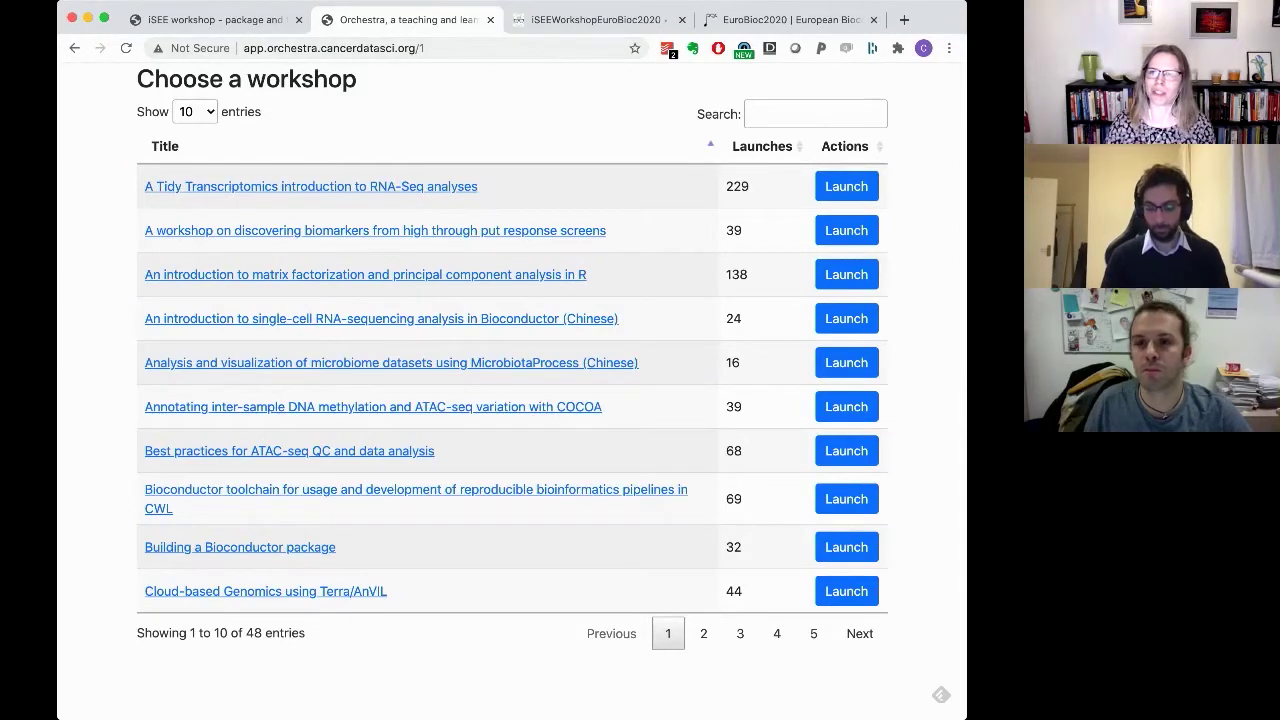
click(815, 114)
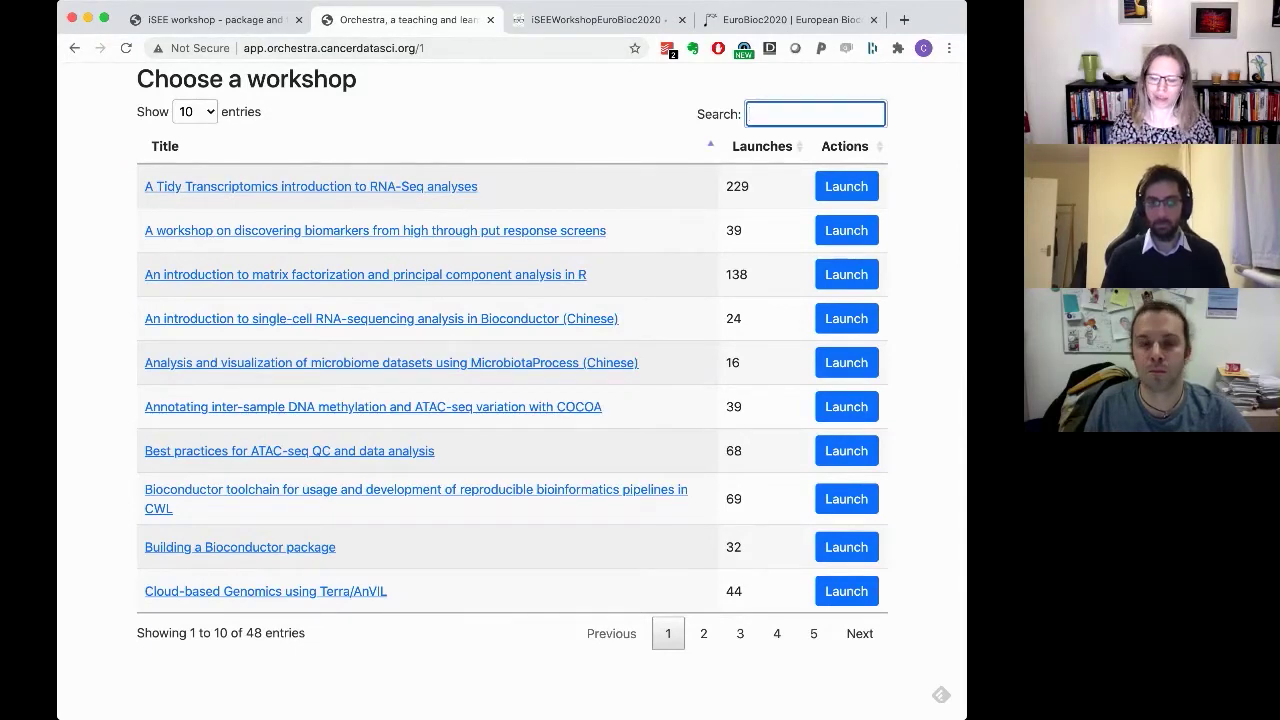
text(isee)
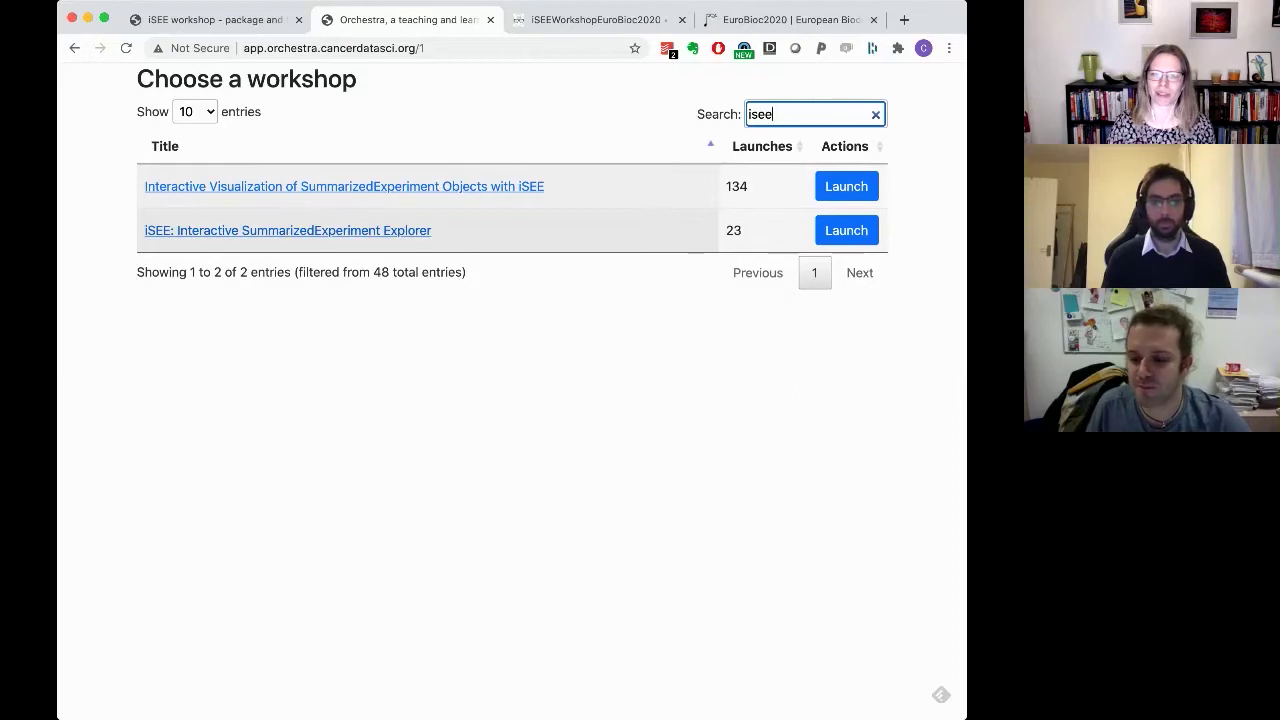
click(846, 230)
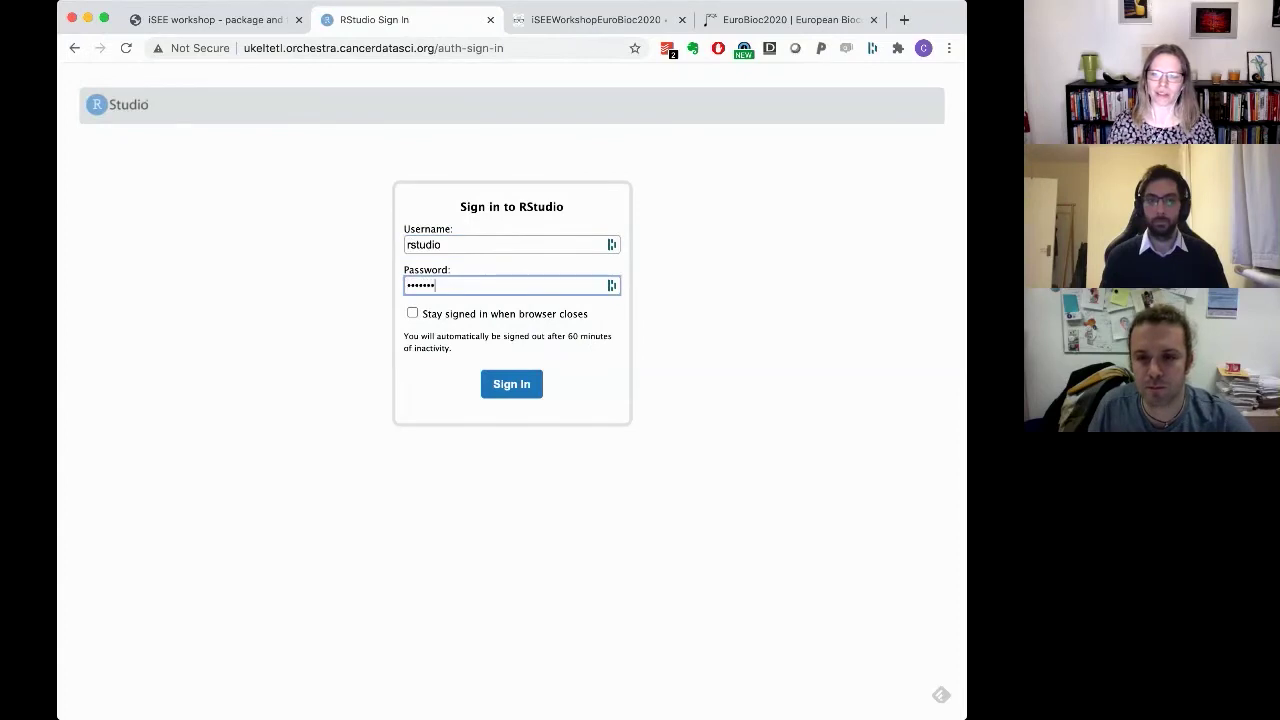
key(Return)
Review the getting-started slide and the iSEEWorkshopEuroBioc2020 website, and display the list of available articles.
key(super+1)
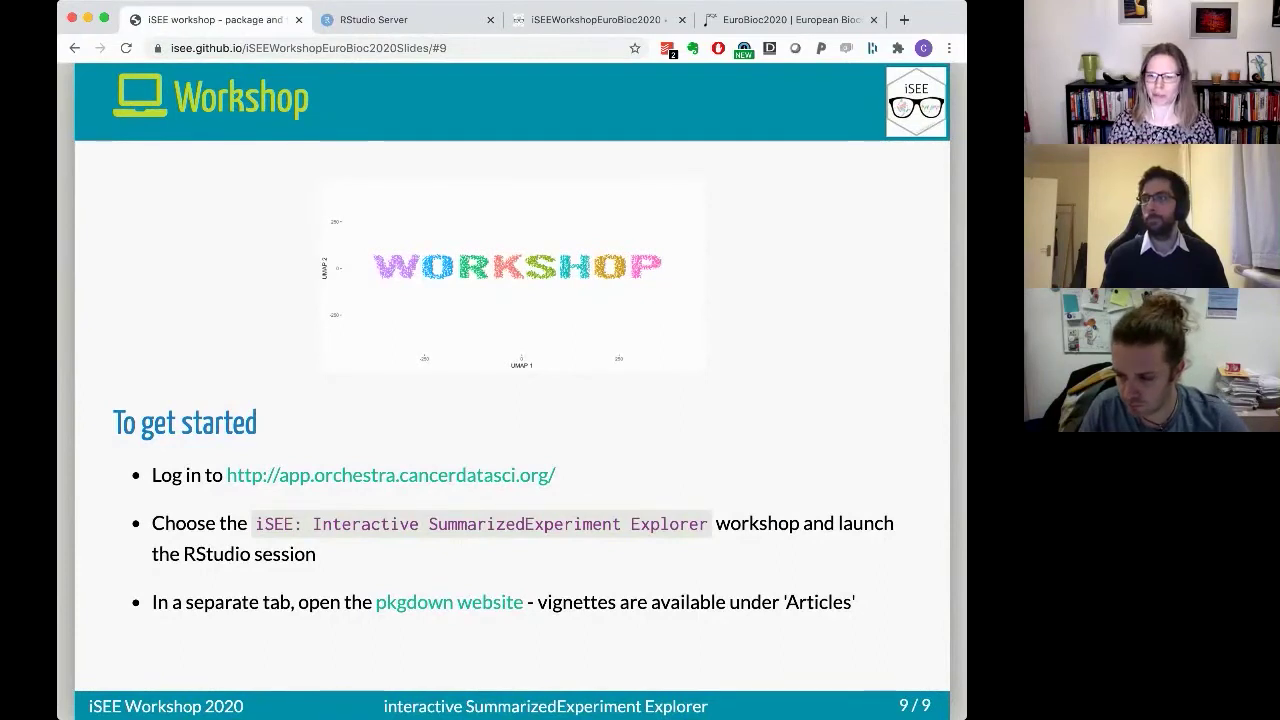
key(super+3)
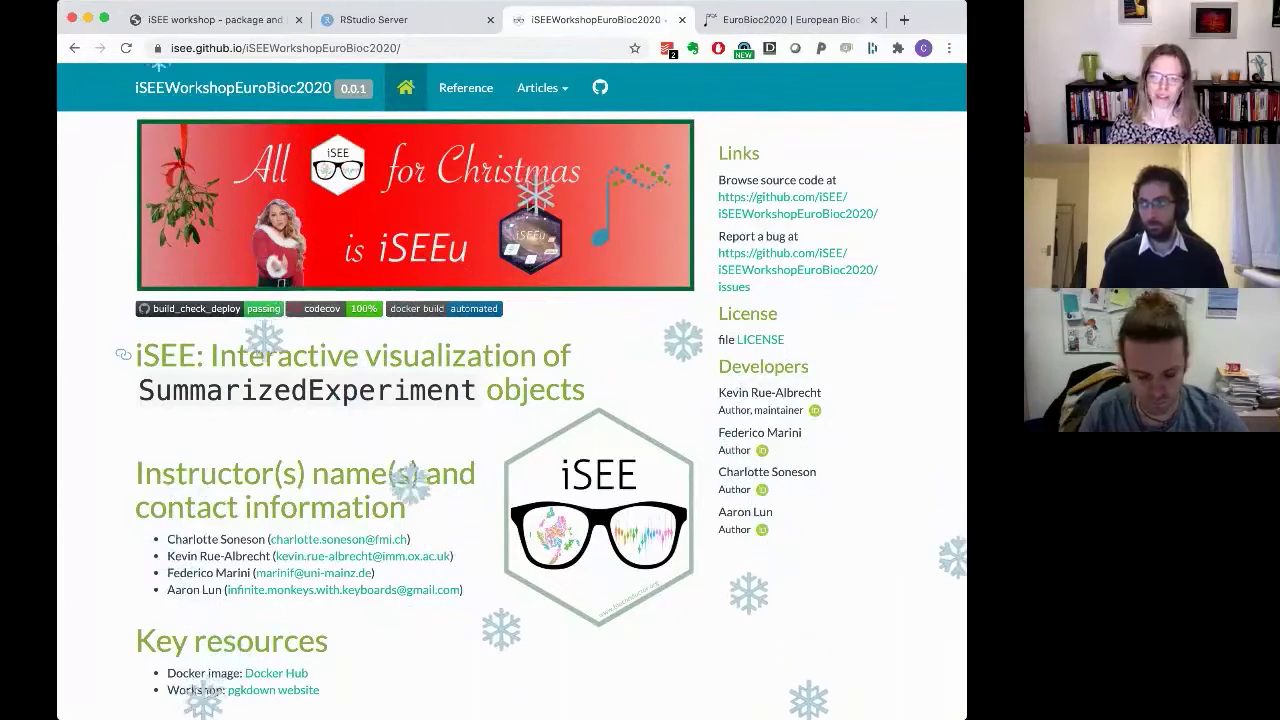
scroll(512, 400, down, 2)
scroll(512, 400, up, 2)
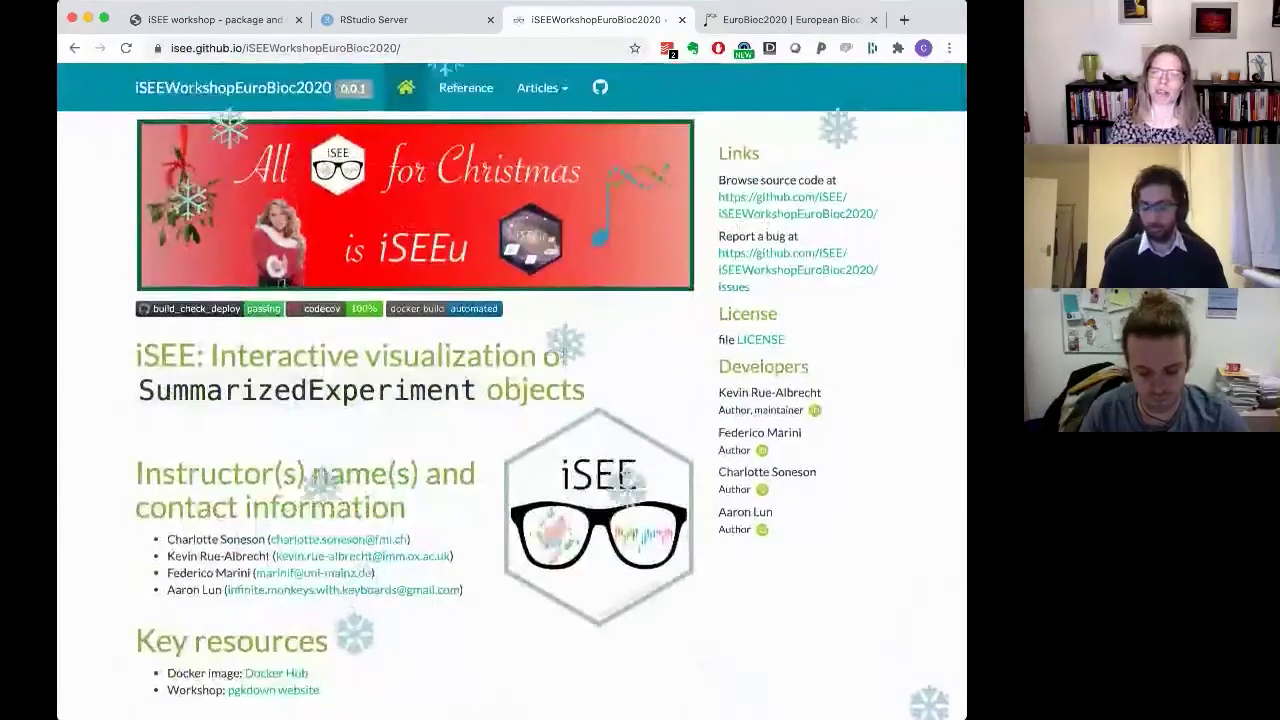
click(542, 87)
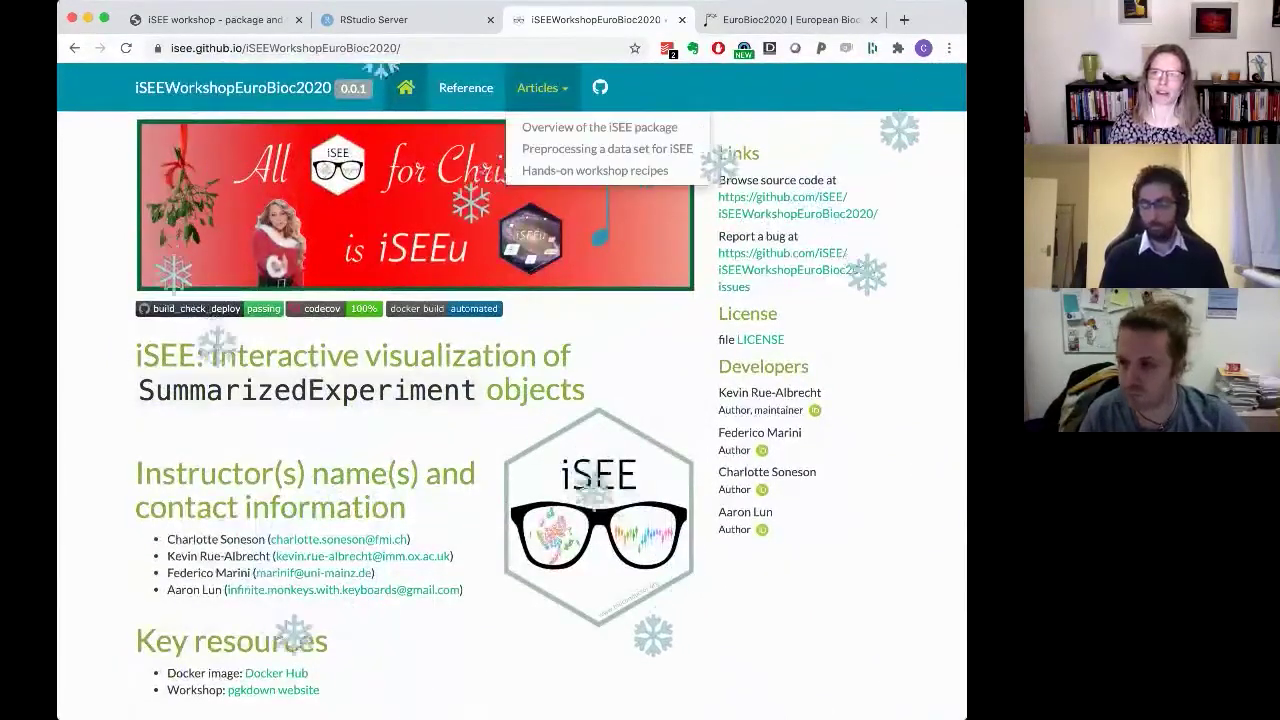
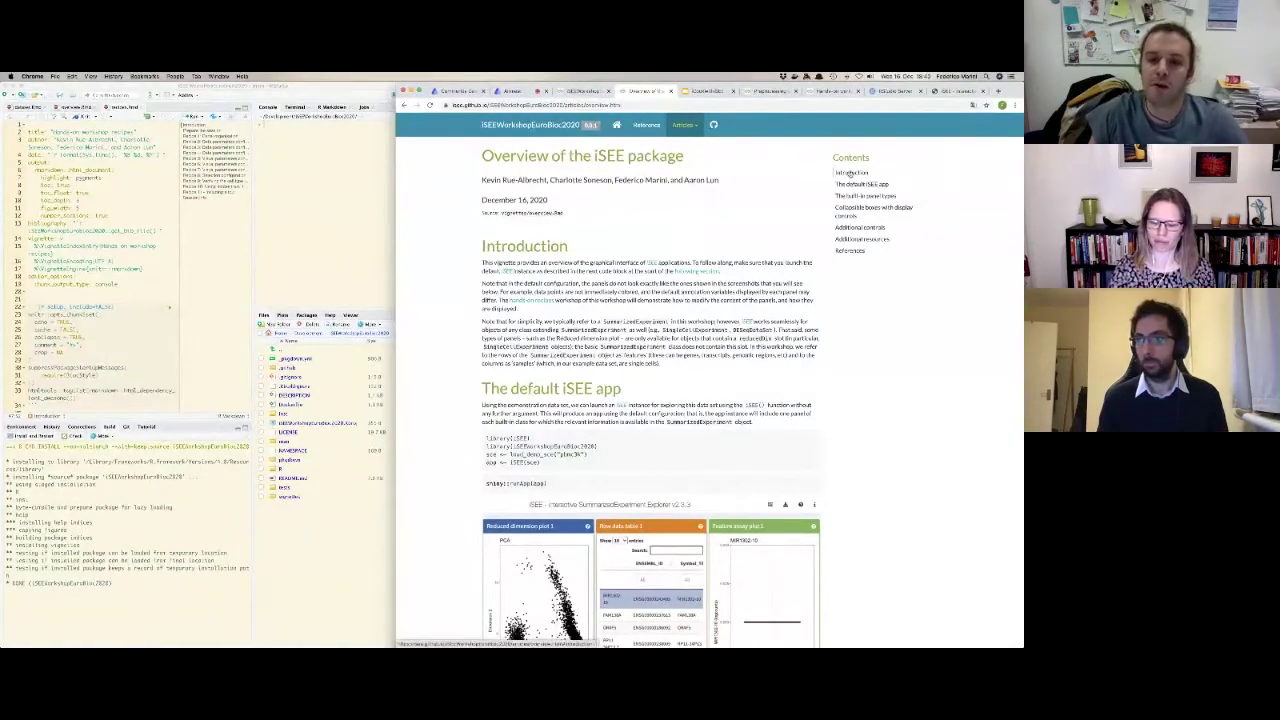
Go to the Introduction of the iSEE package overview article and highlight the iSEE(sce) call in the default app code.
click(849, 172)
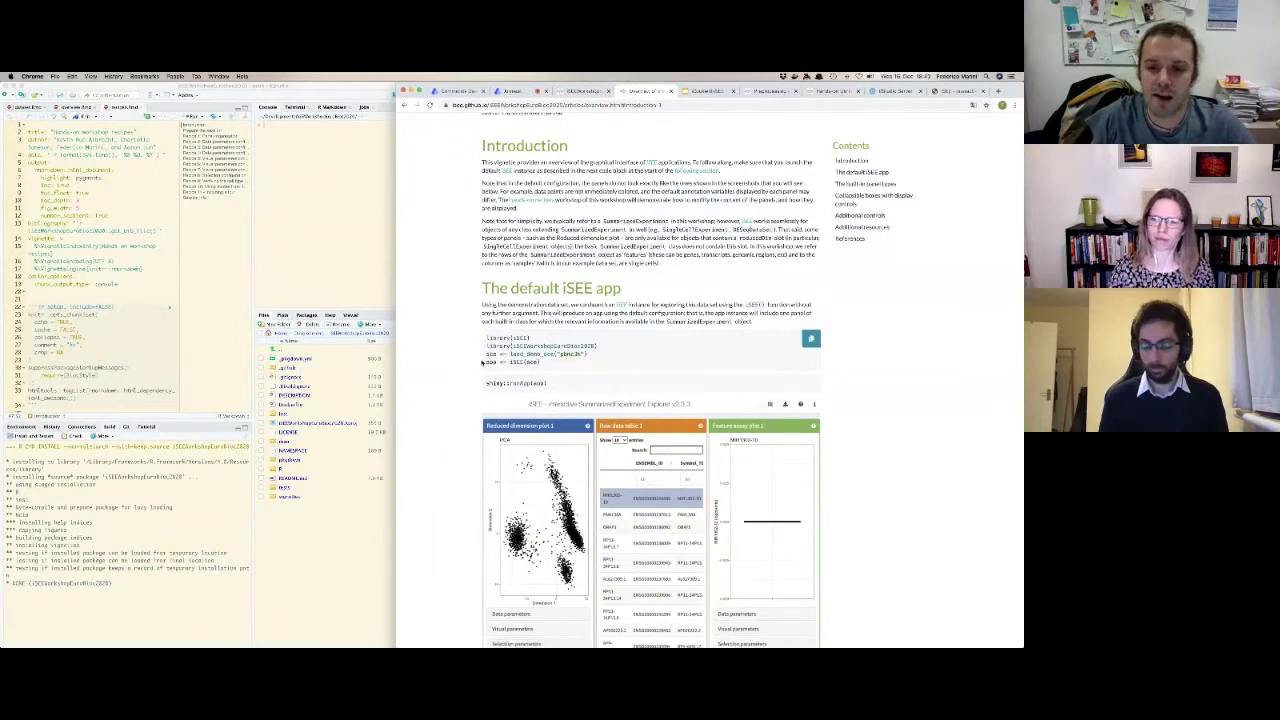
drag(508, 362, 548, 364)
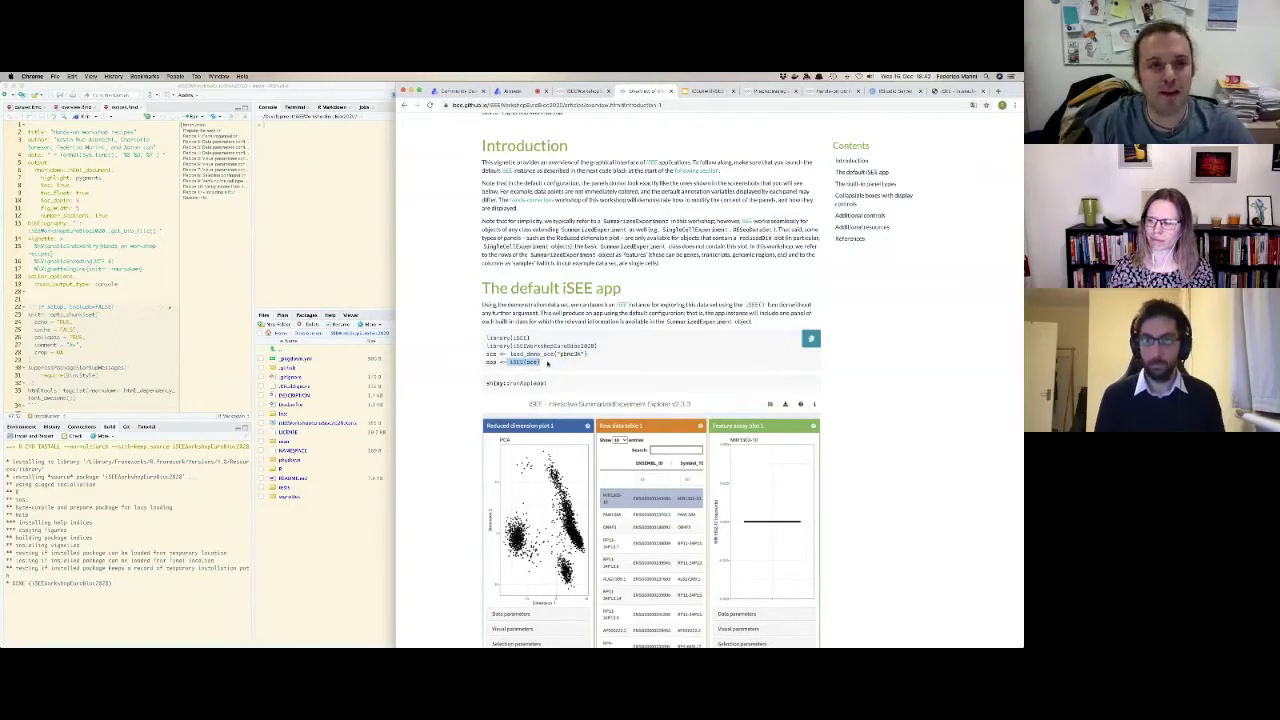
click(686, 350)
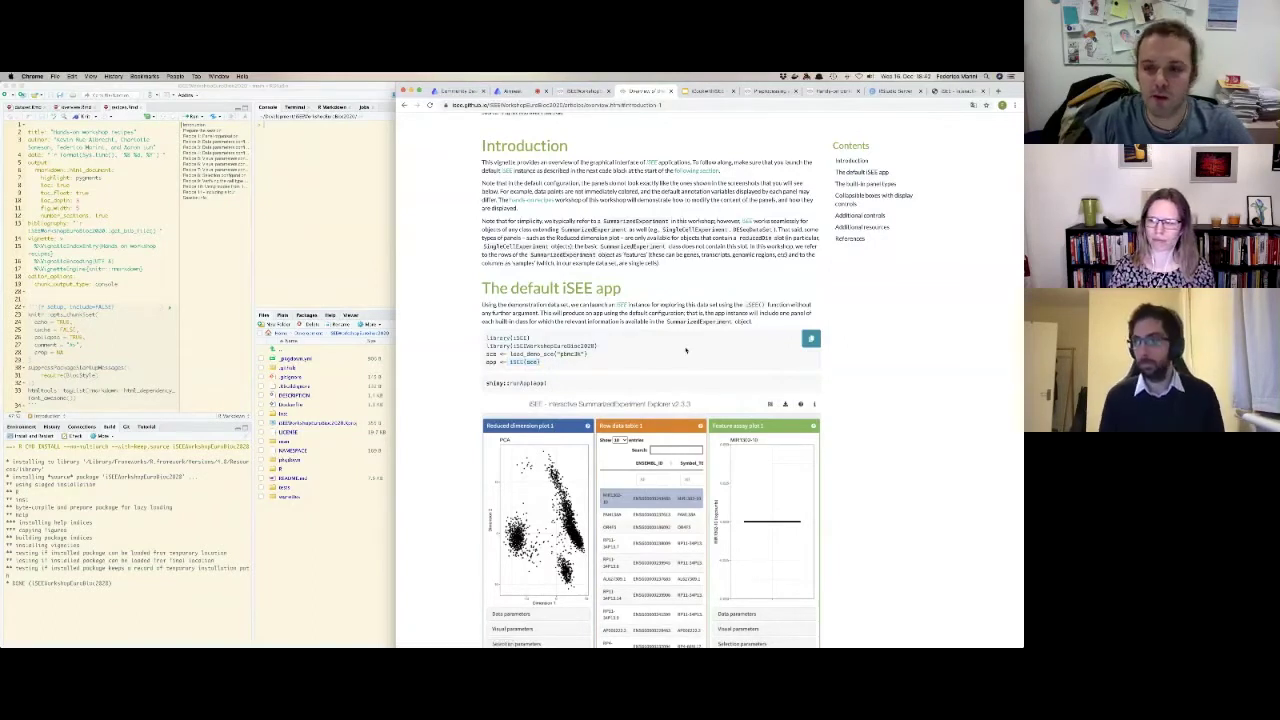
Switch to RStudio and load the workshop package in the console with library(iSEEWorkshop2020).
click(374, 222)
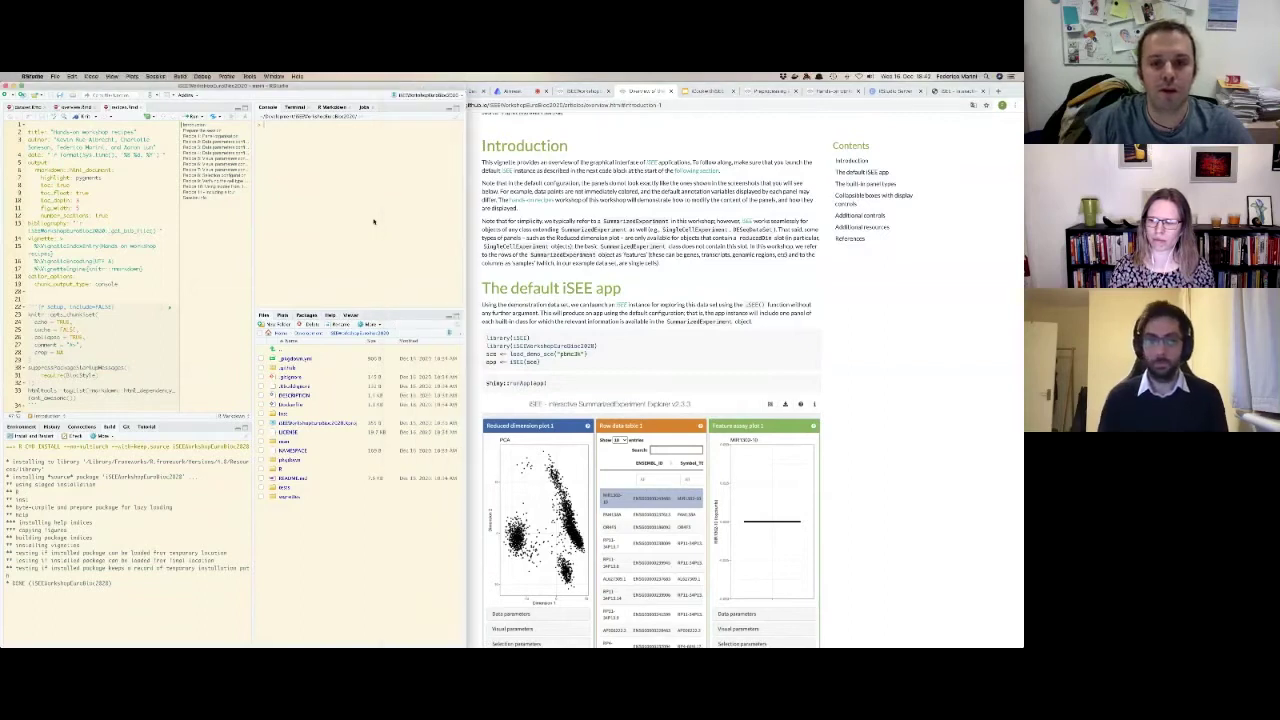
text(lib)
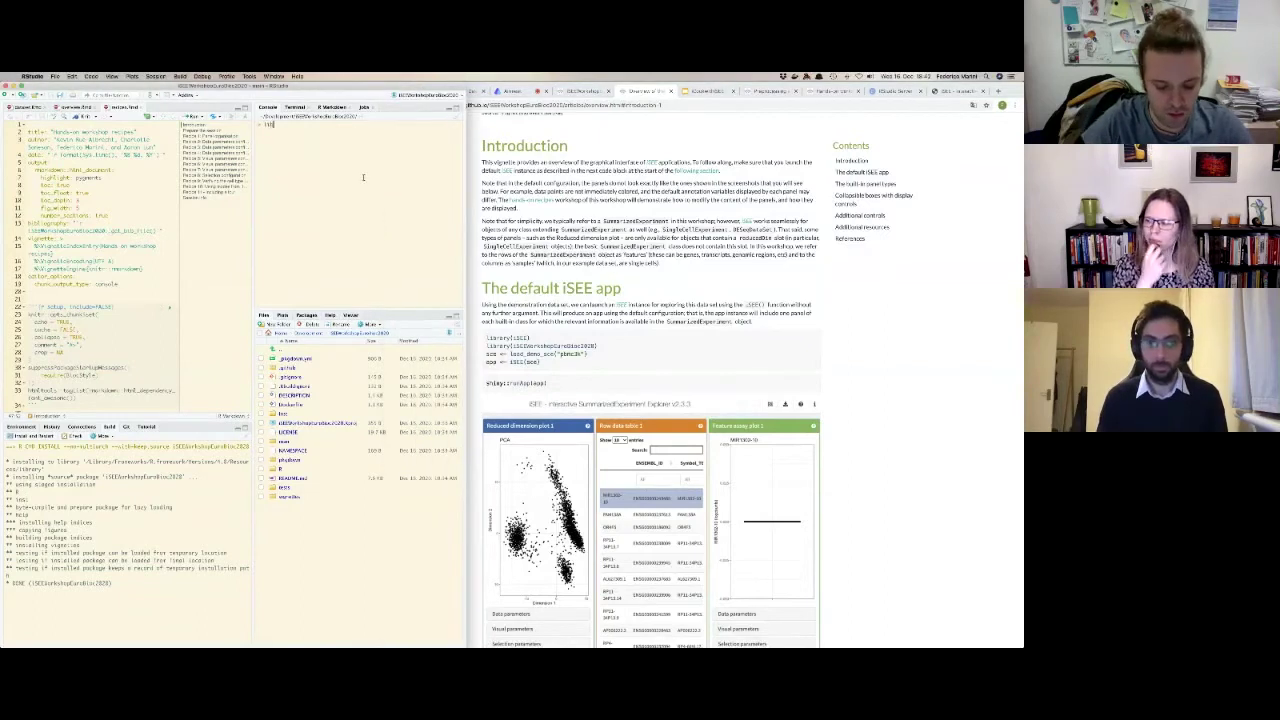
text(rary(iSEEWorkshopEuroBioc2020)
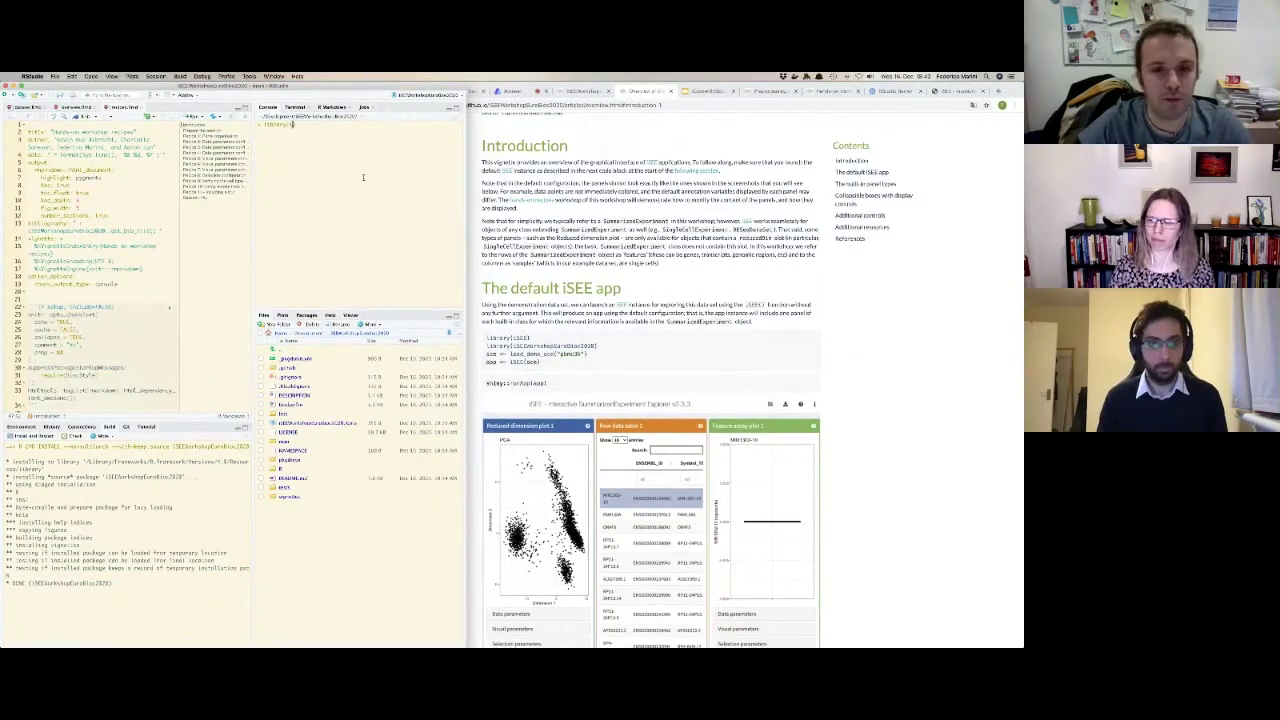
key(Tab)
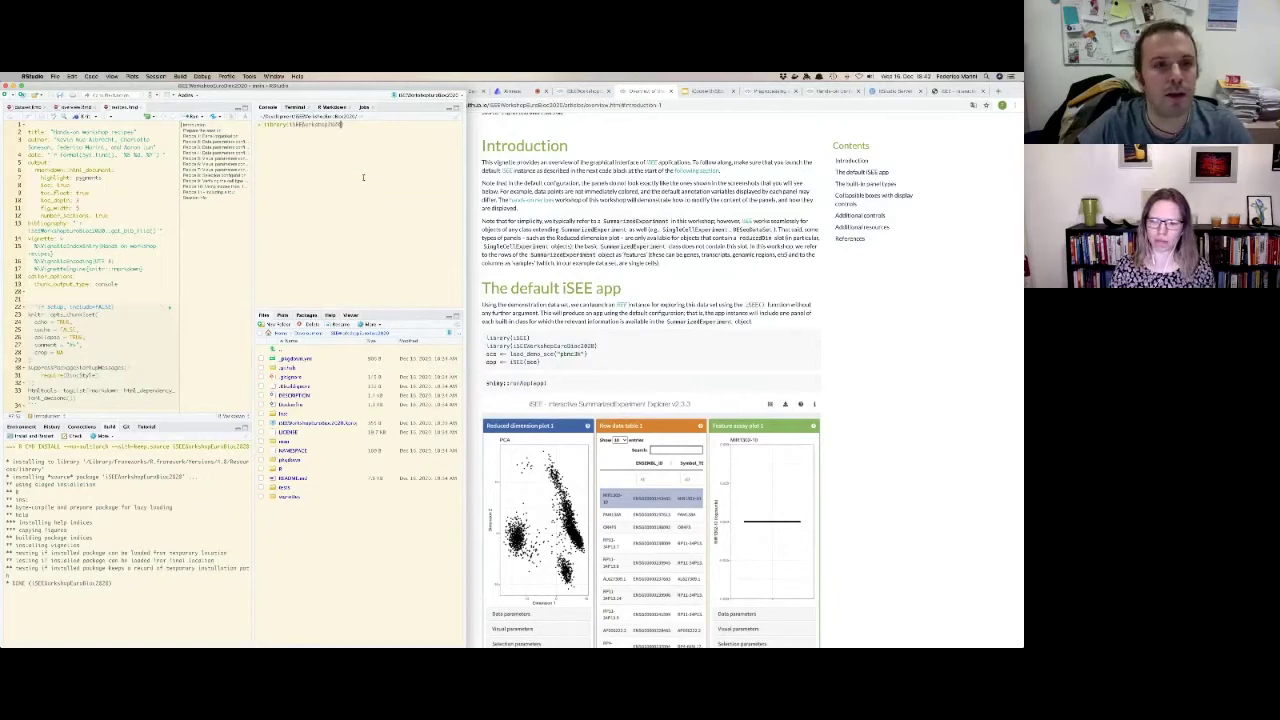
key(Return)
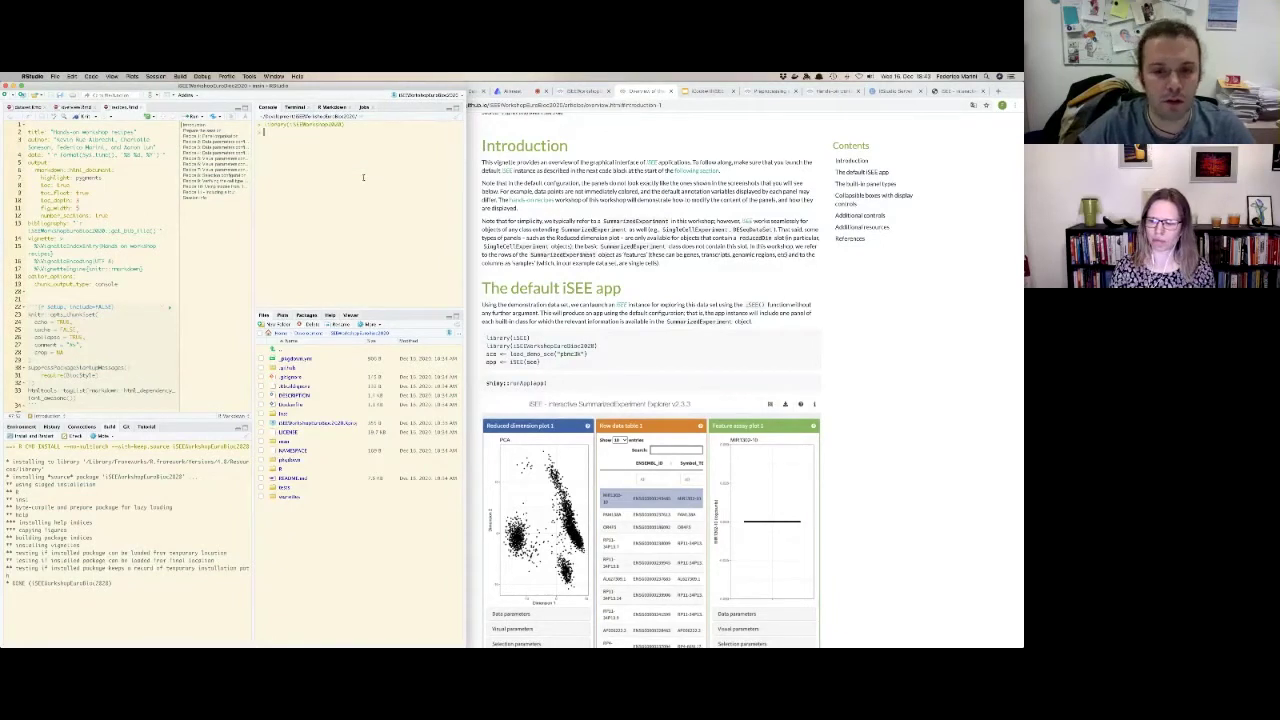
Load the demo dataset into sce by running sce <- load_demo_sce("pbmc3k").
text(sce <- )
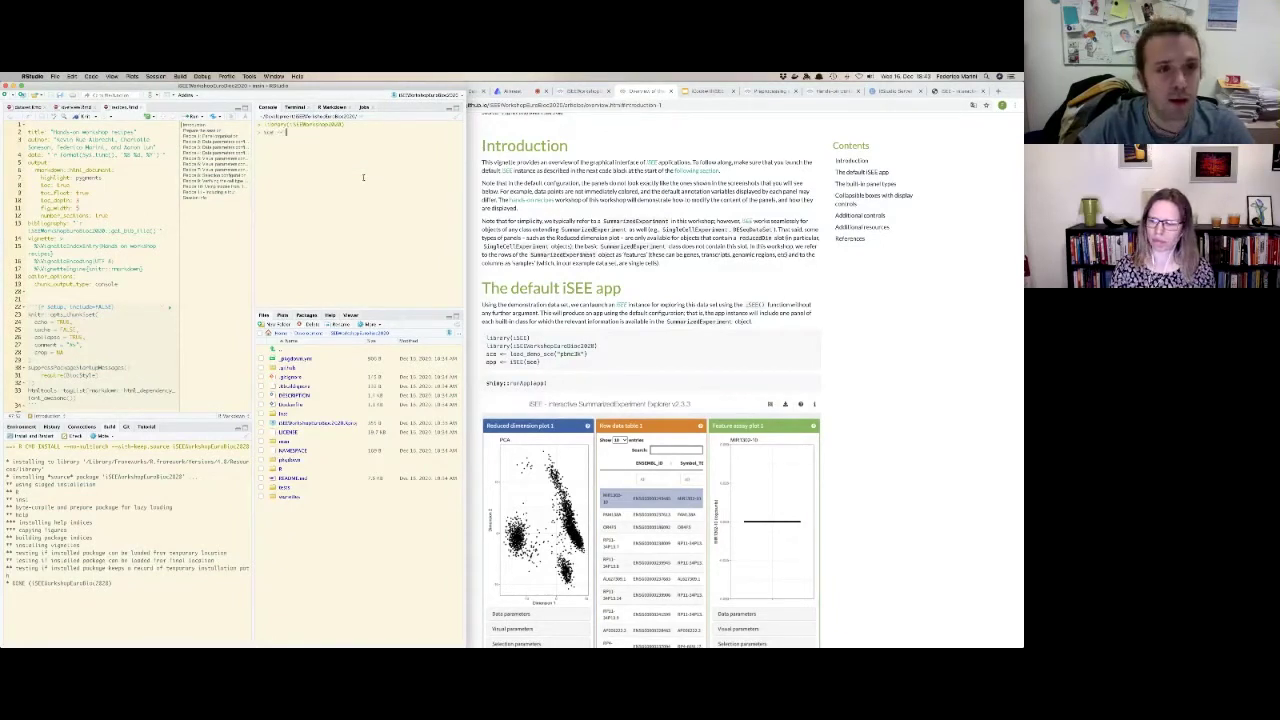
text(load)
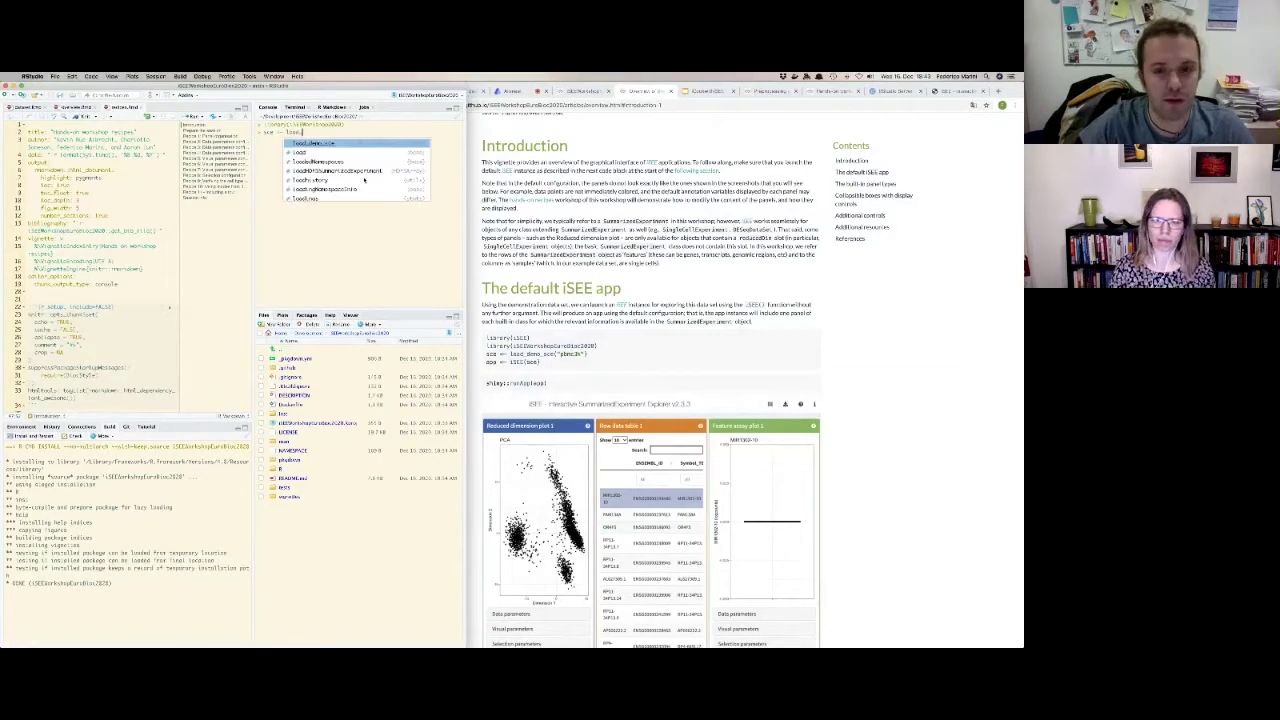
key(Return)
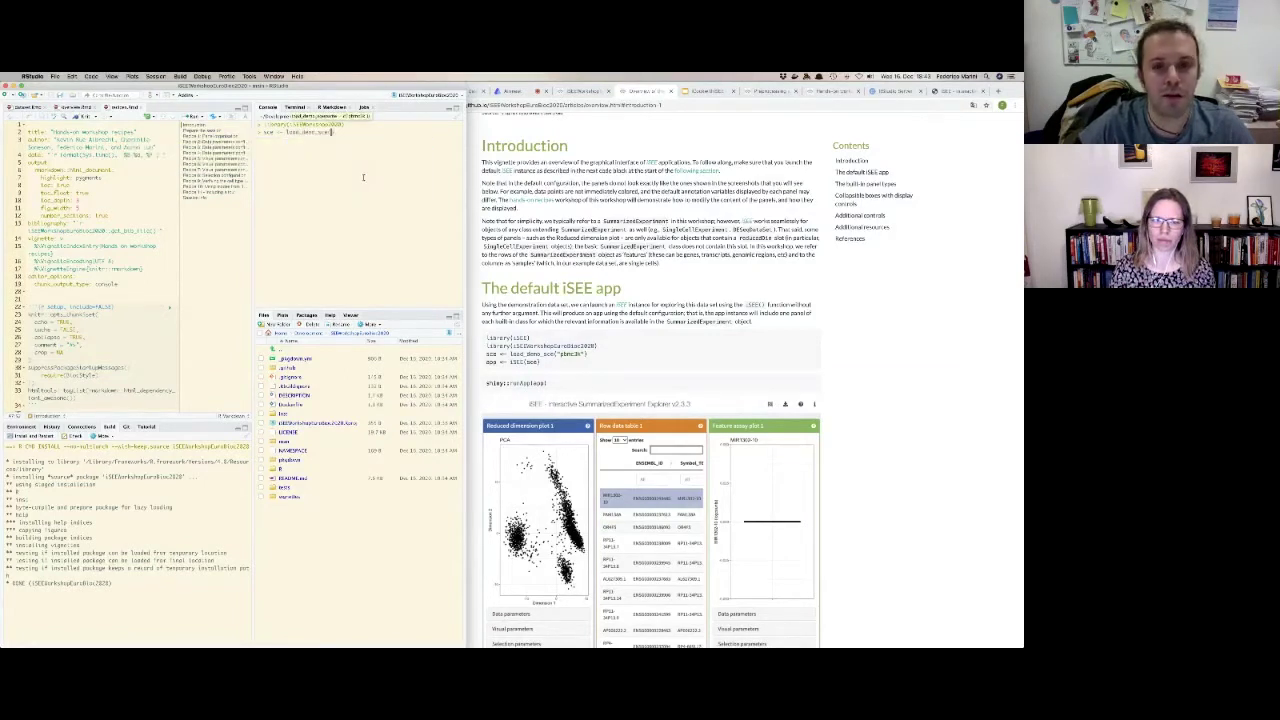
text("pb)
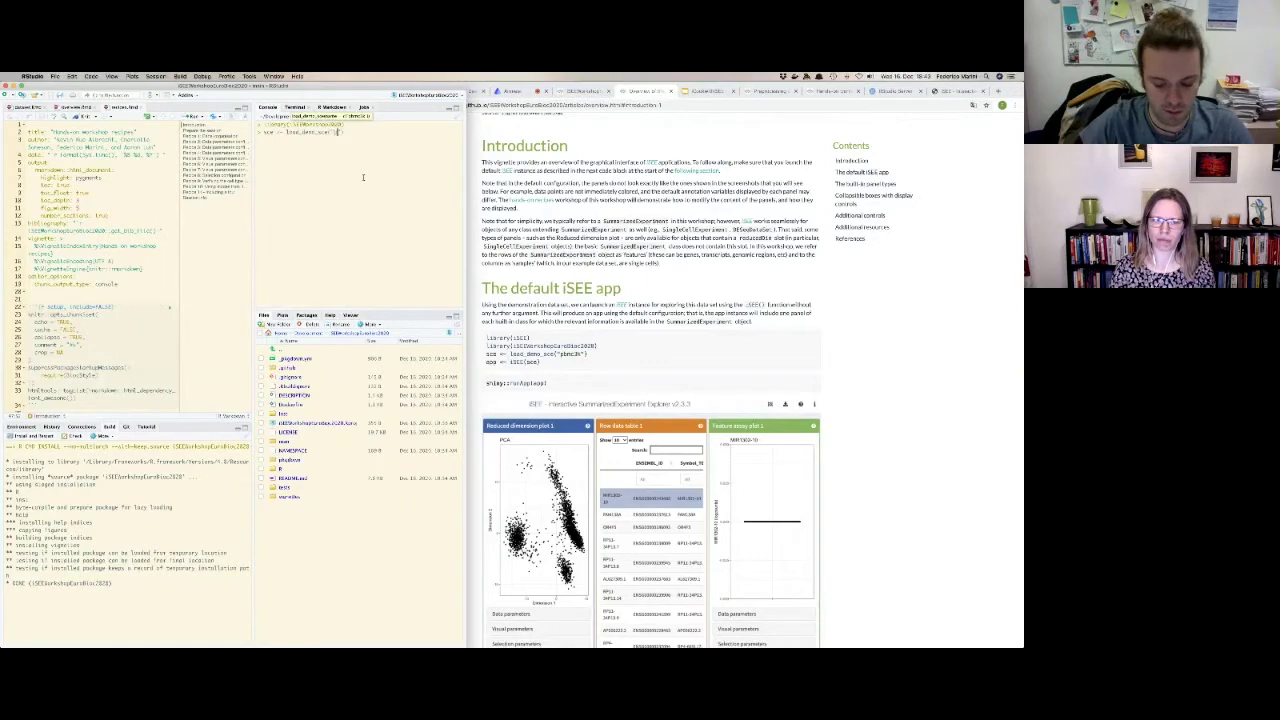
text(mc3k)
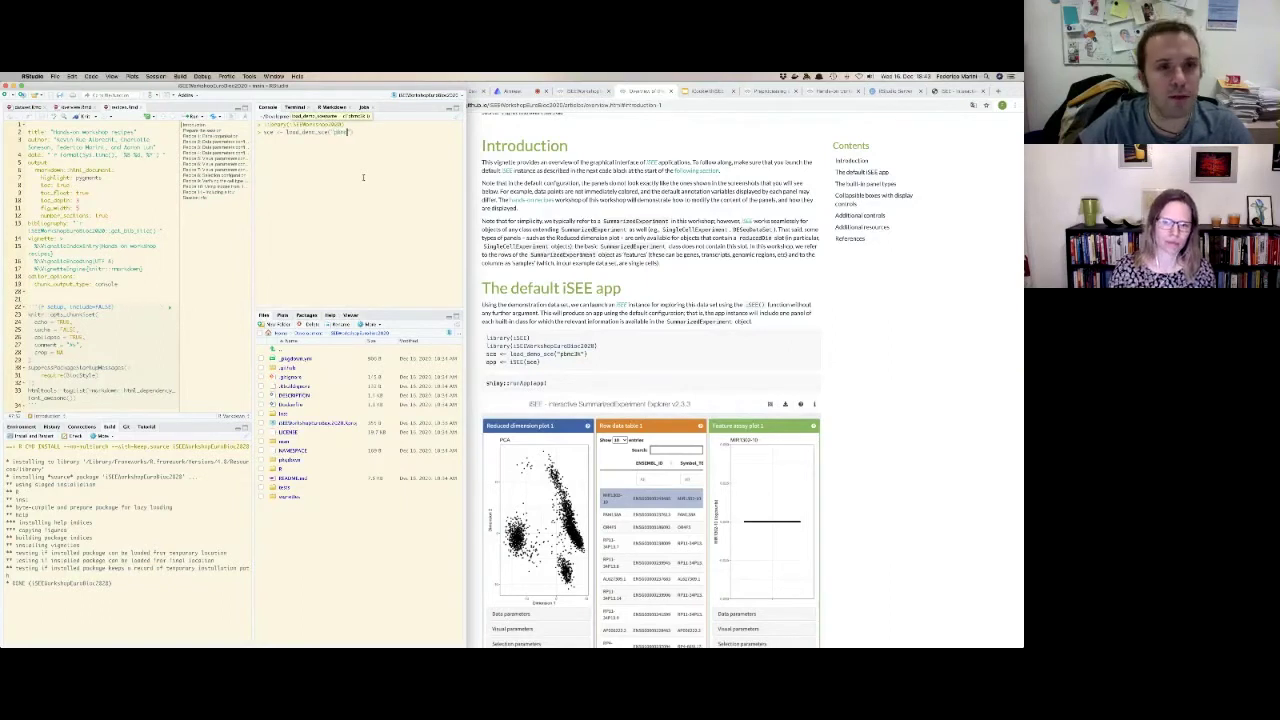
key(Return)
Print the sce object in the console, enlarge the RStudio text, and highlight the PCA entry under reducedDimNames.
text(sce)
key(Return)
key(super+equal)
key(super+equal)
key(super+equal)
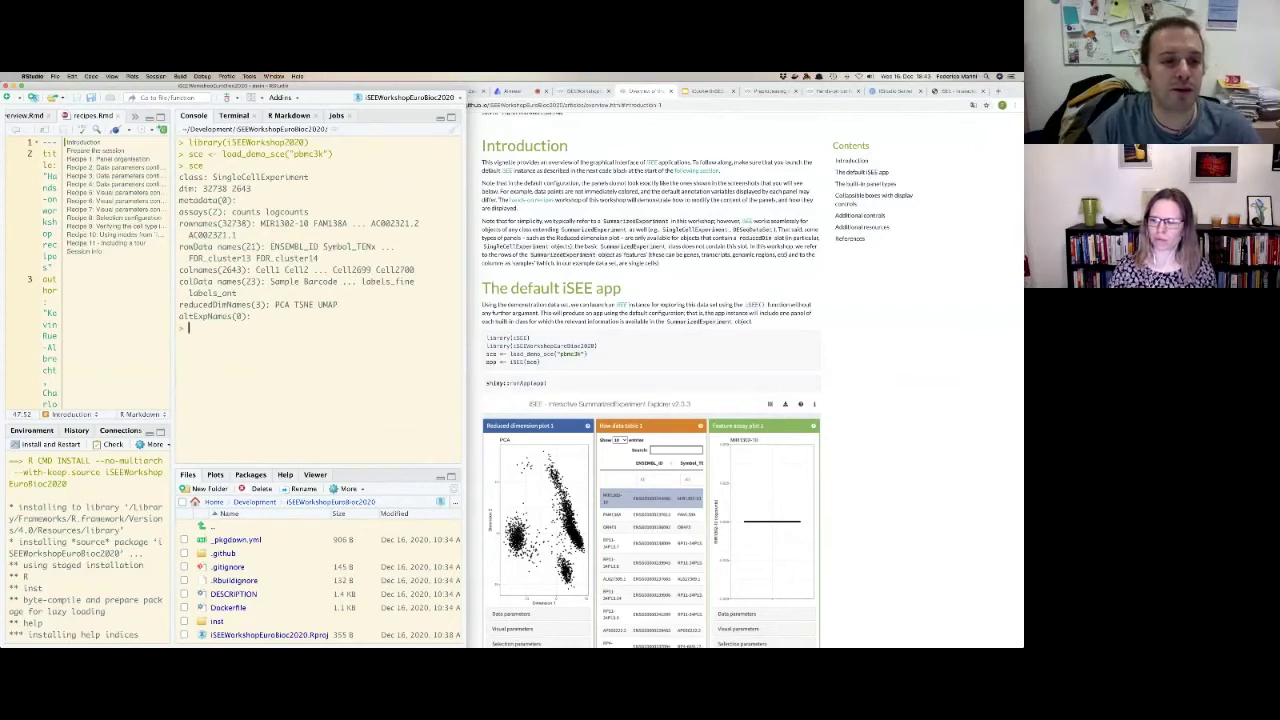
double_click(283, 304)
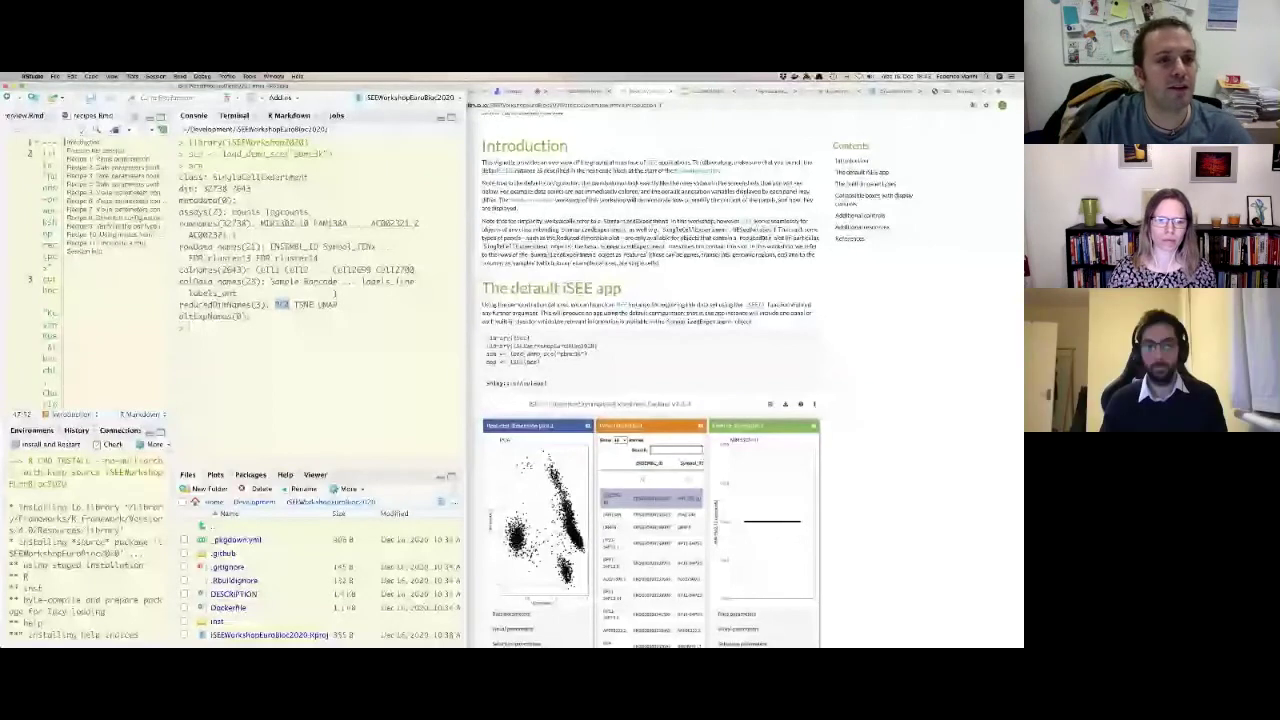
Launch the default app from the console with iSEE(sce) and enlarge its window until three panels fit side by side.
click(301, 328)
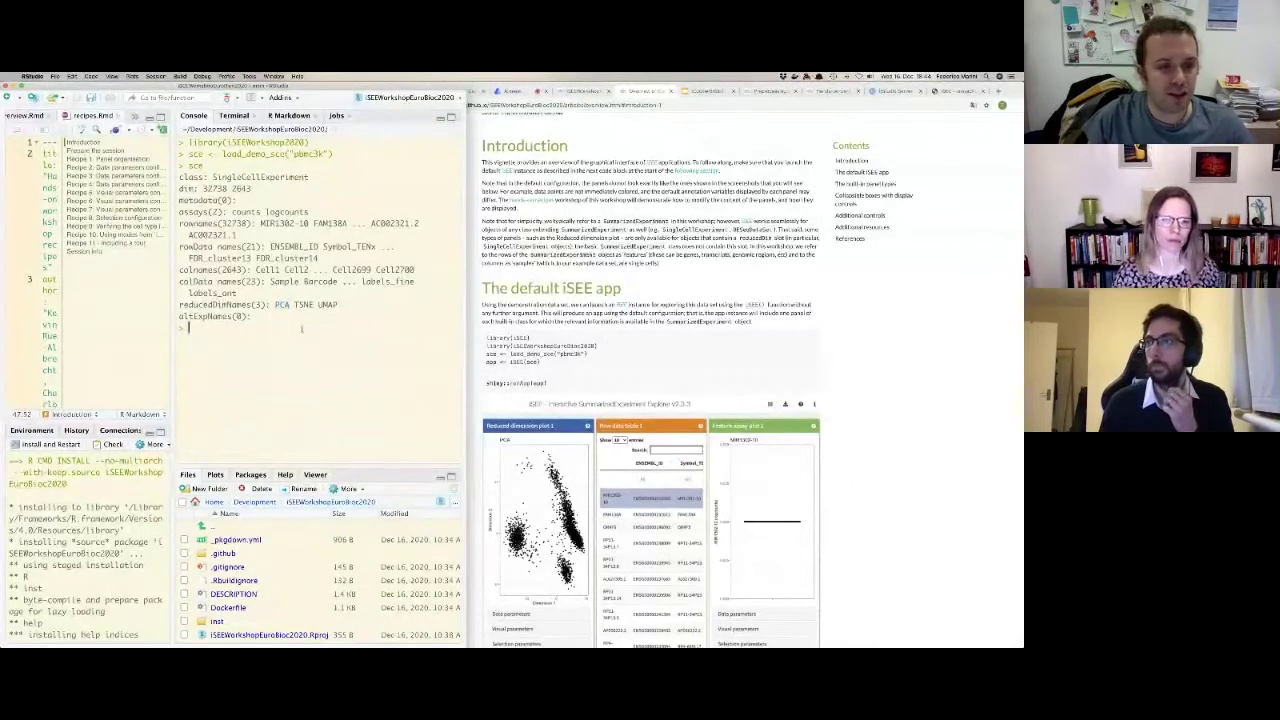
text(iSEE)
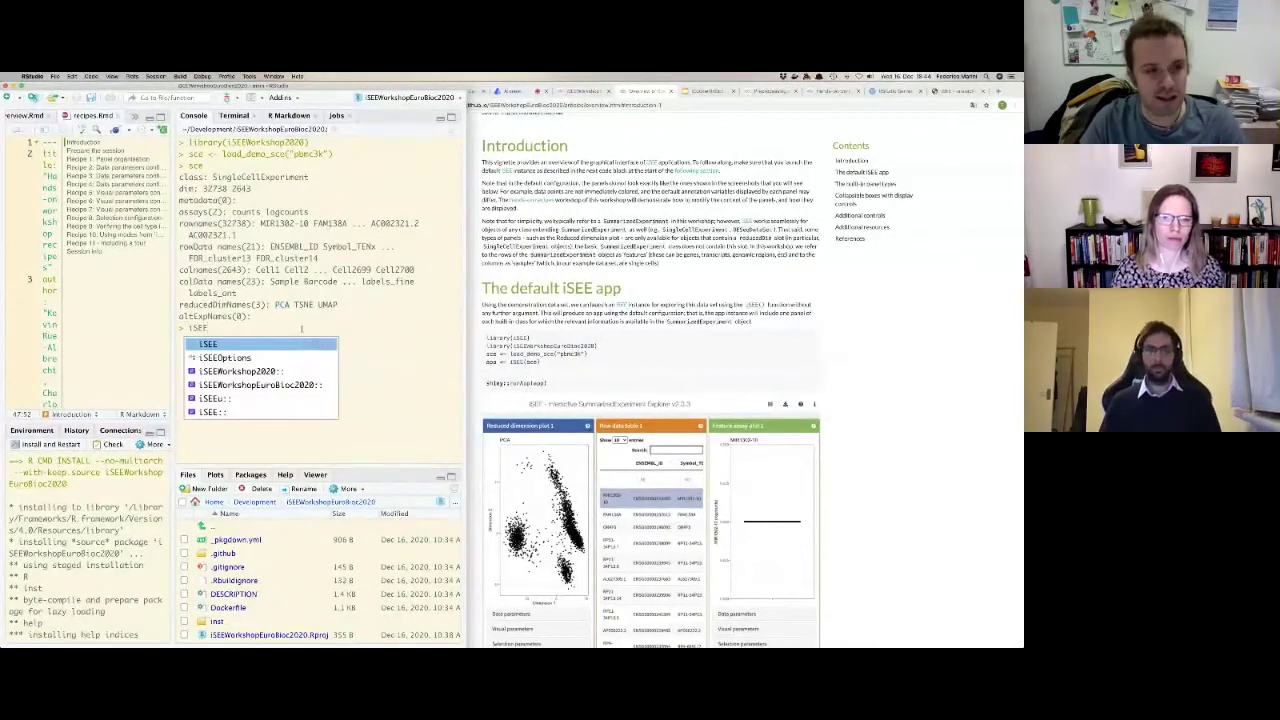
text((sce)
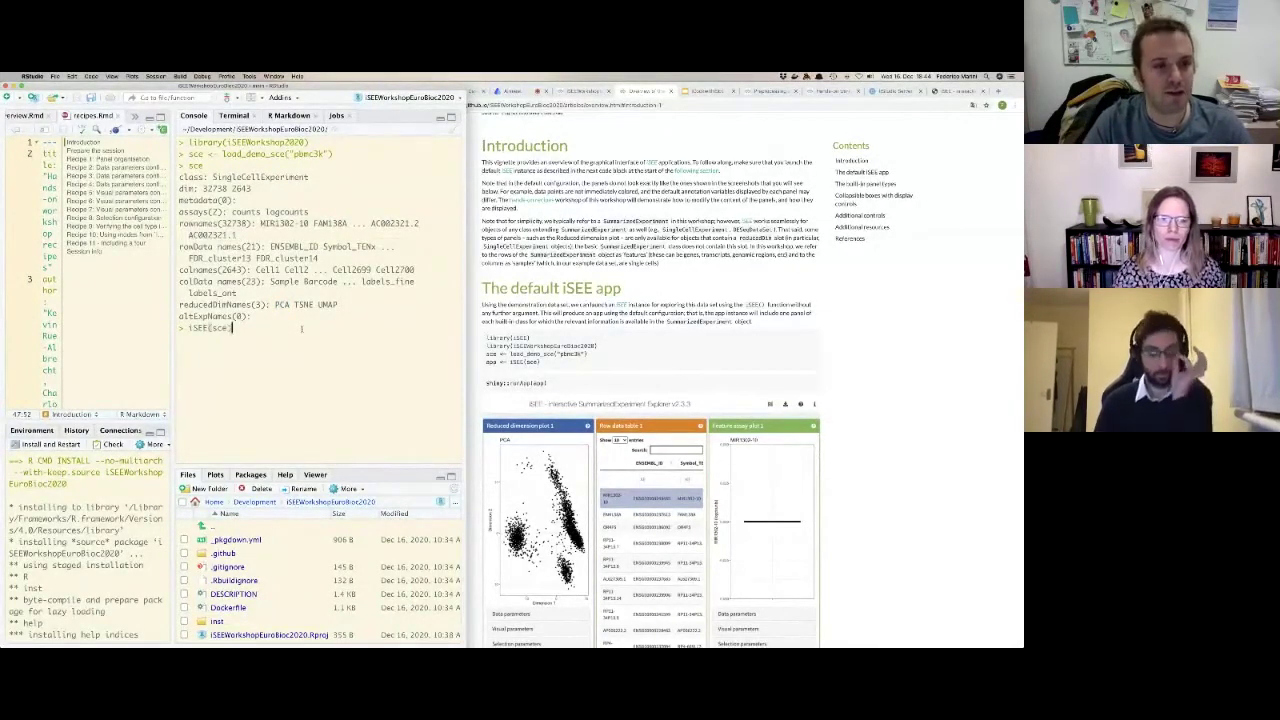
key(Return)
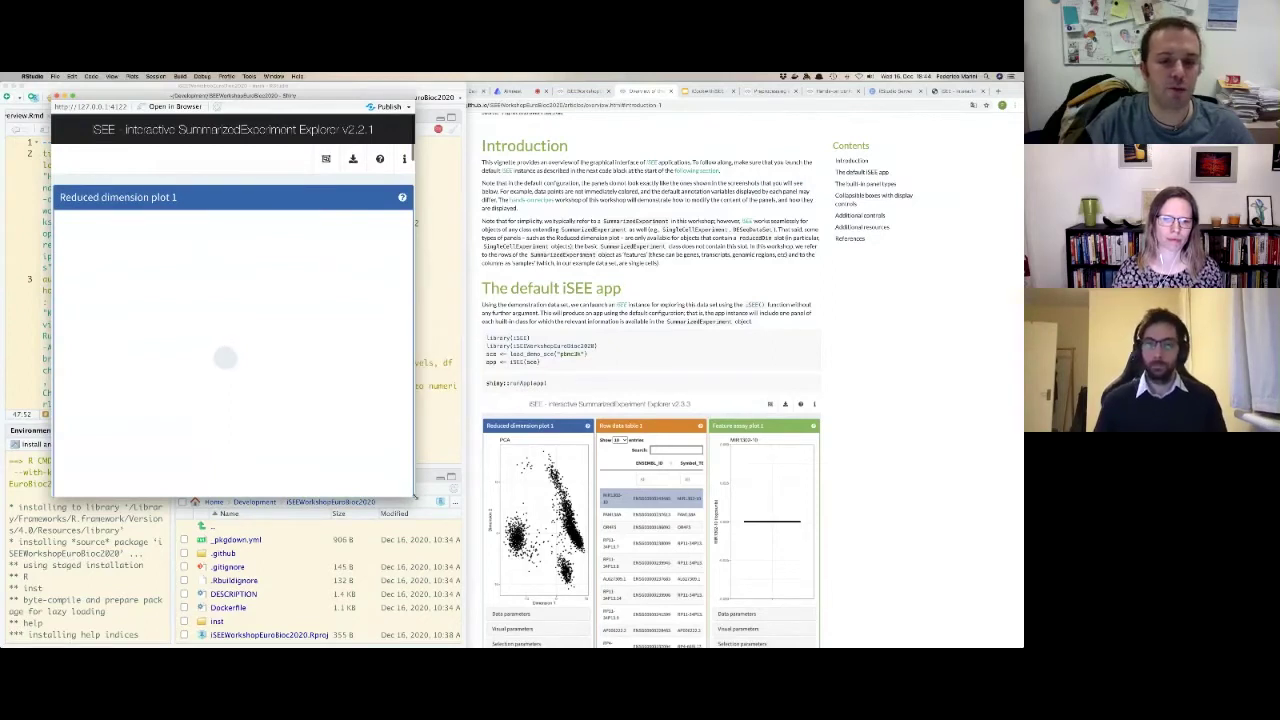
drag(414, 496, 812, 608)
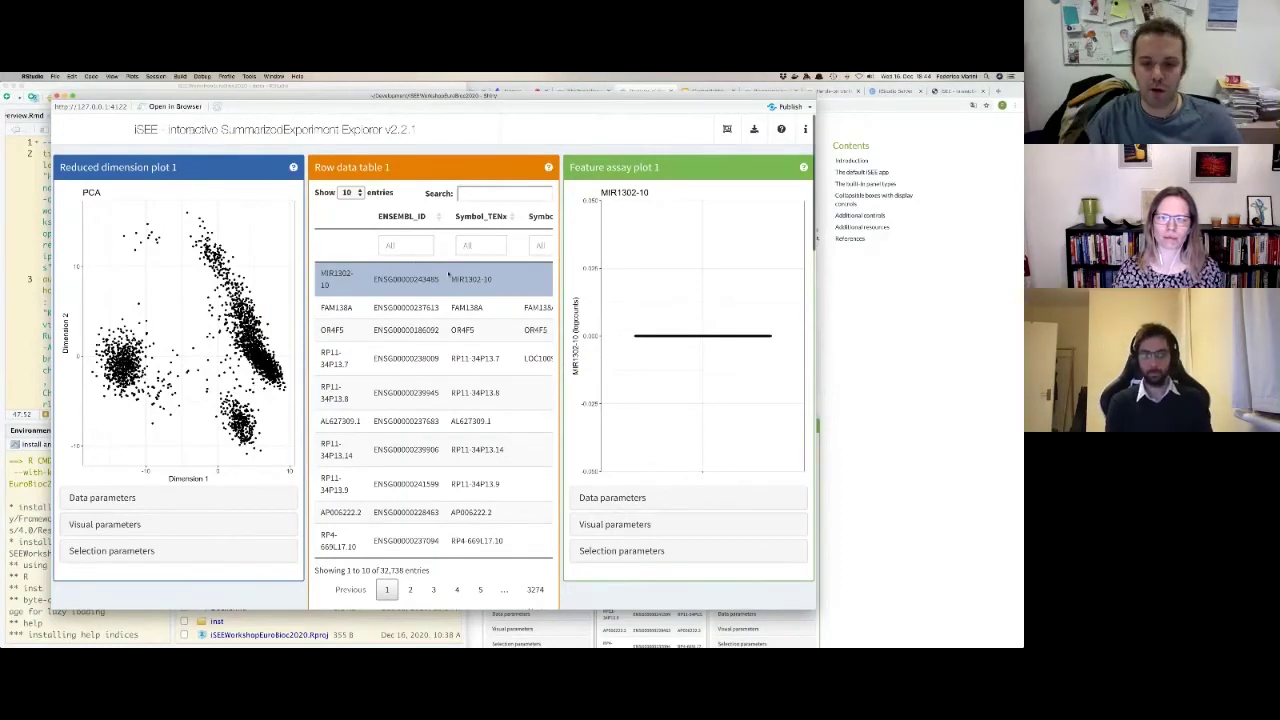
Switch to the overview article in Chrome and review the default app's panels and the iSEE() call without a dataset.
click(864, 414)
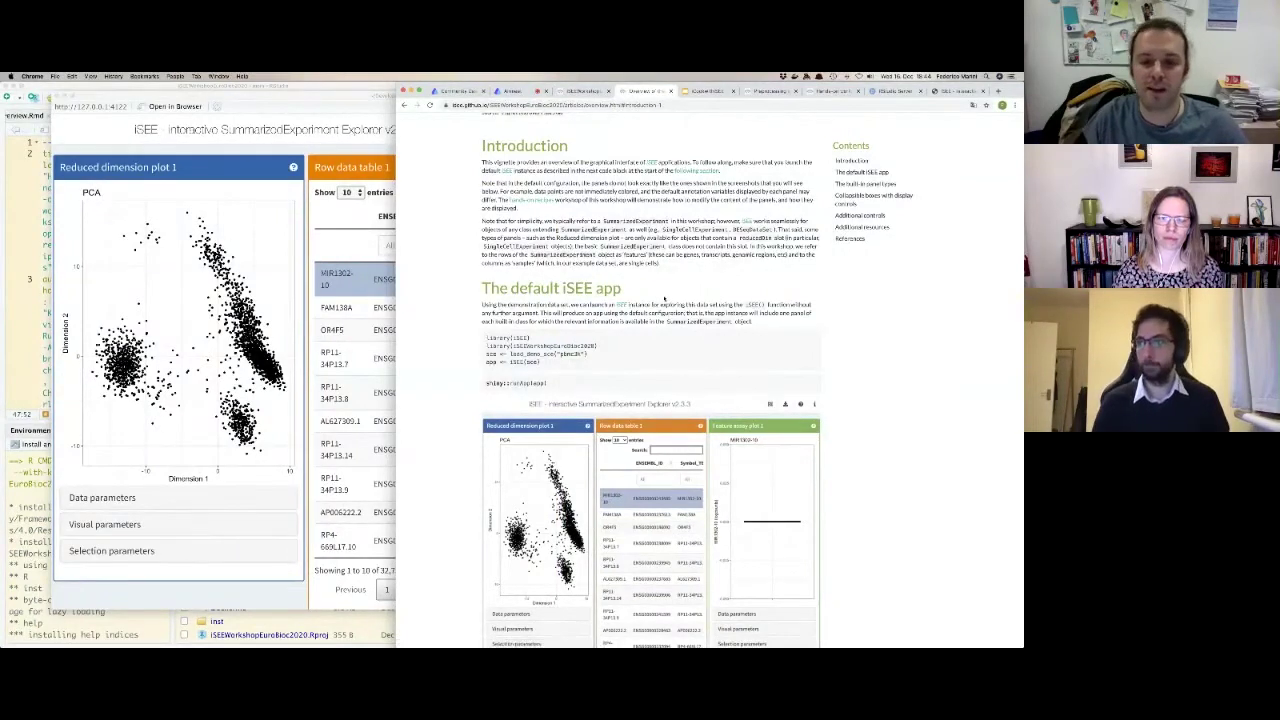
scroll(661, 298, down, 3)
scroll(664, 298, down, 10)
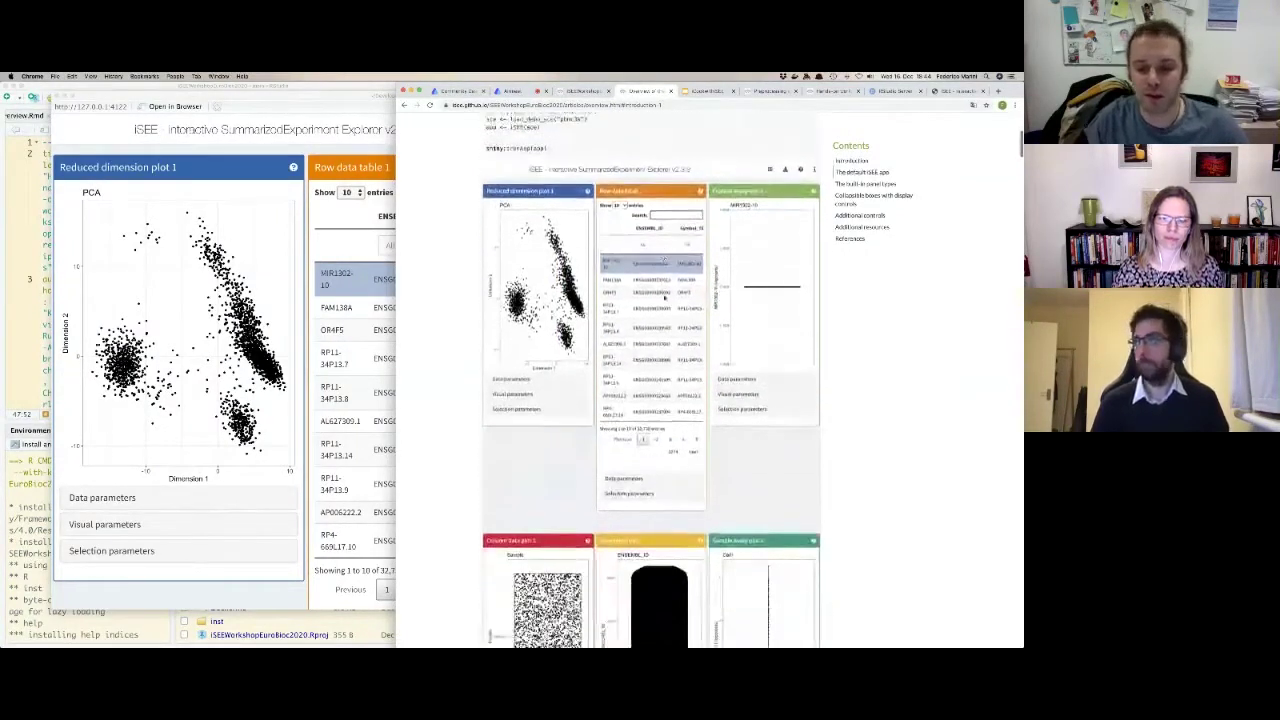
scroll(664, 298, down, 10)
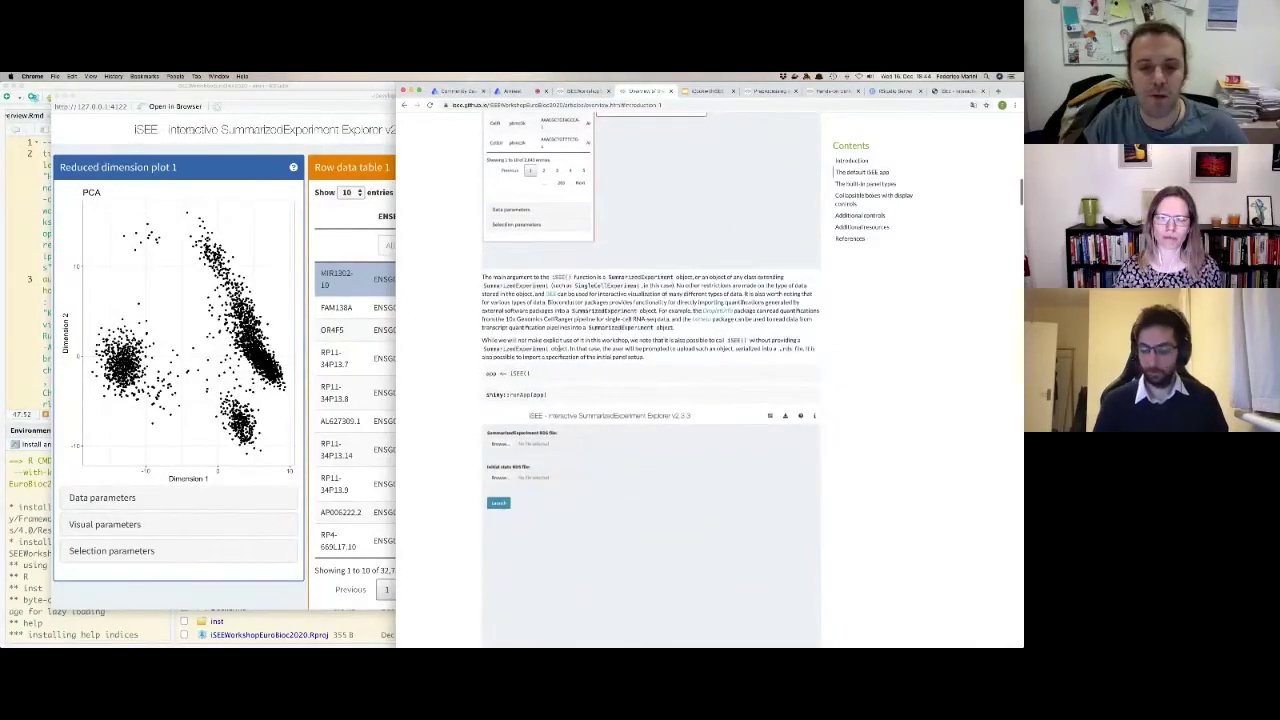
mouse_move(515, 376)
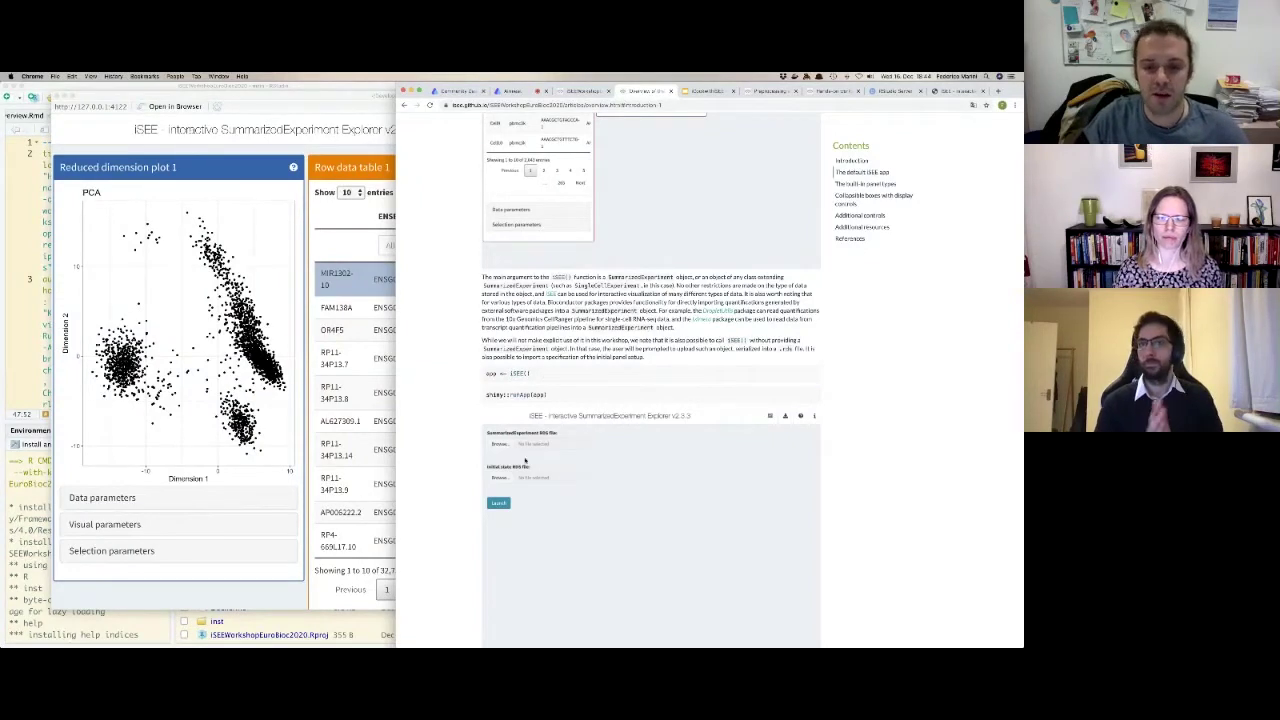
scroll(597, 428, down, 3)
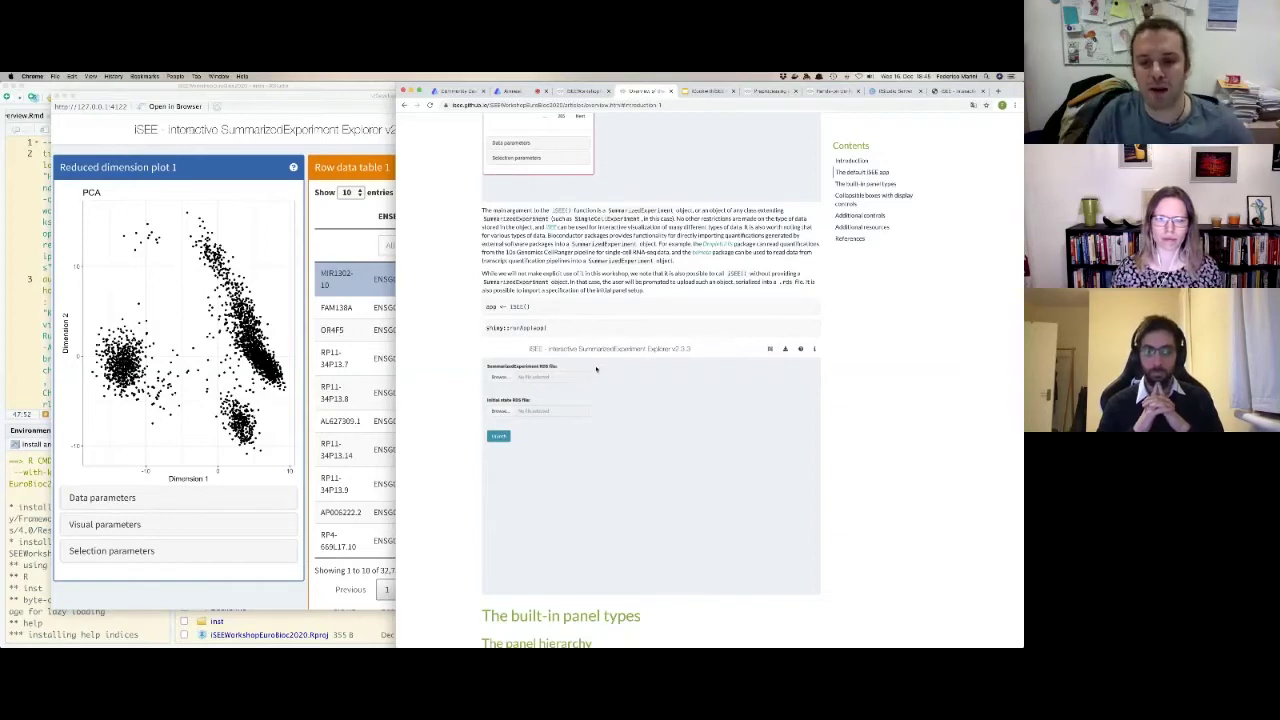
scroll(597, 370, down, 2)
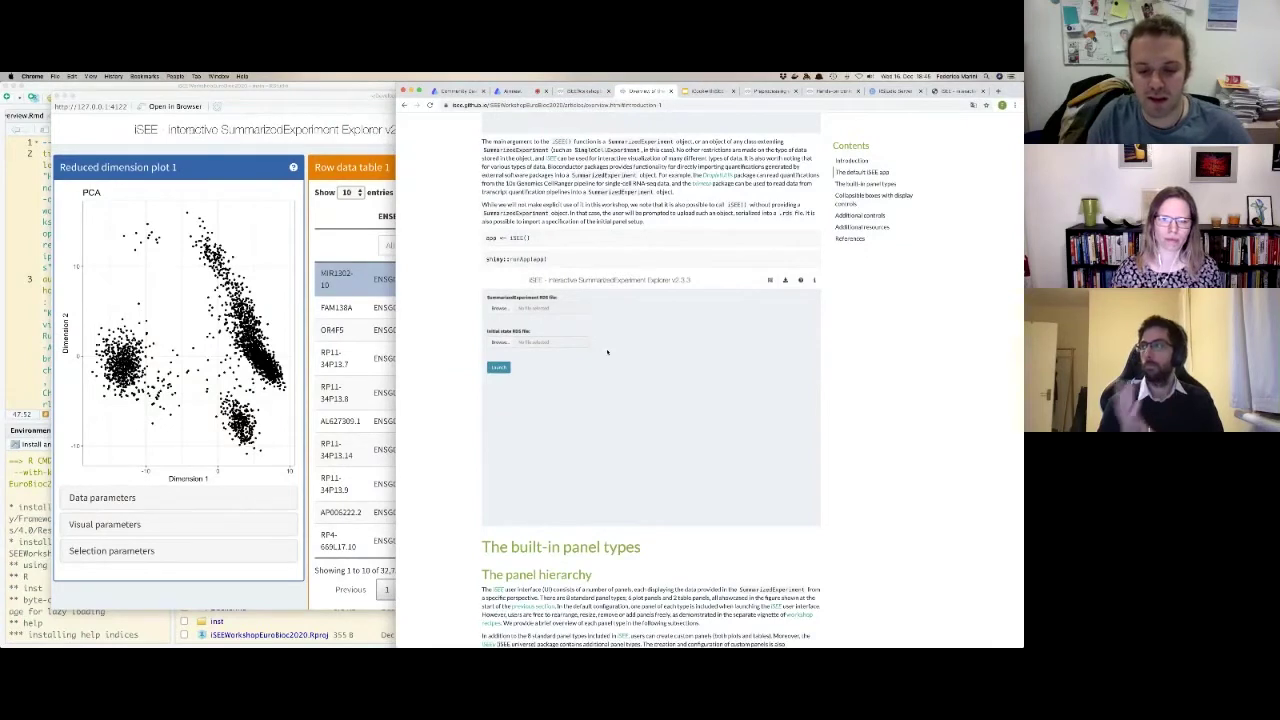
scroll(607, 352, down, 1)
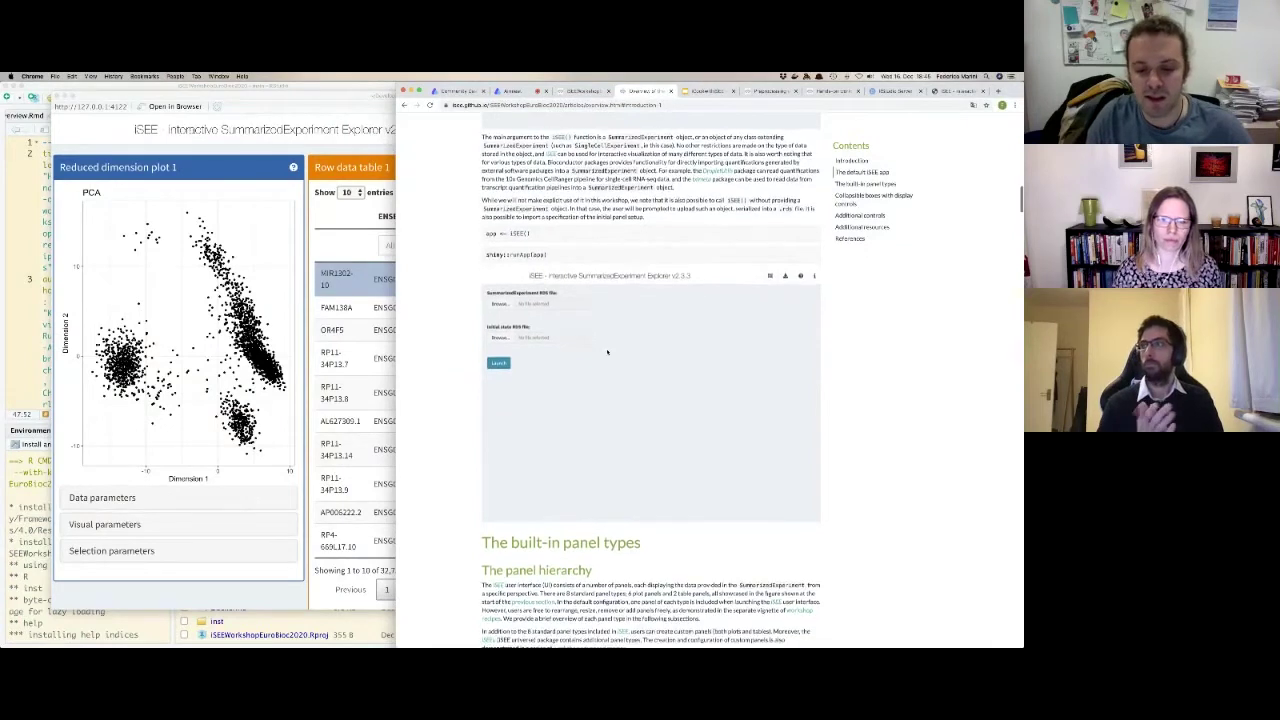
Go to the article's built-in panel types section and review the panel hierarchy and the plot types through the complex heatmap.
click(848, 185)
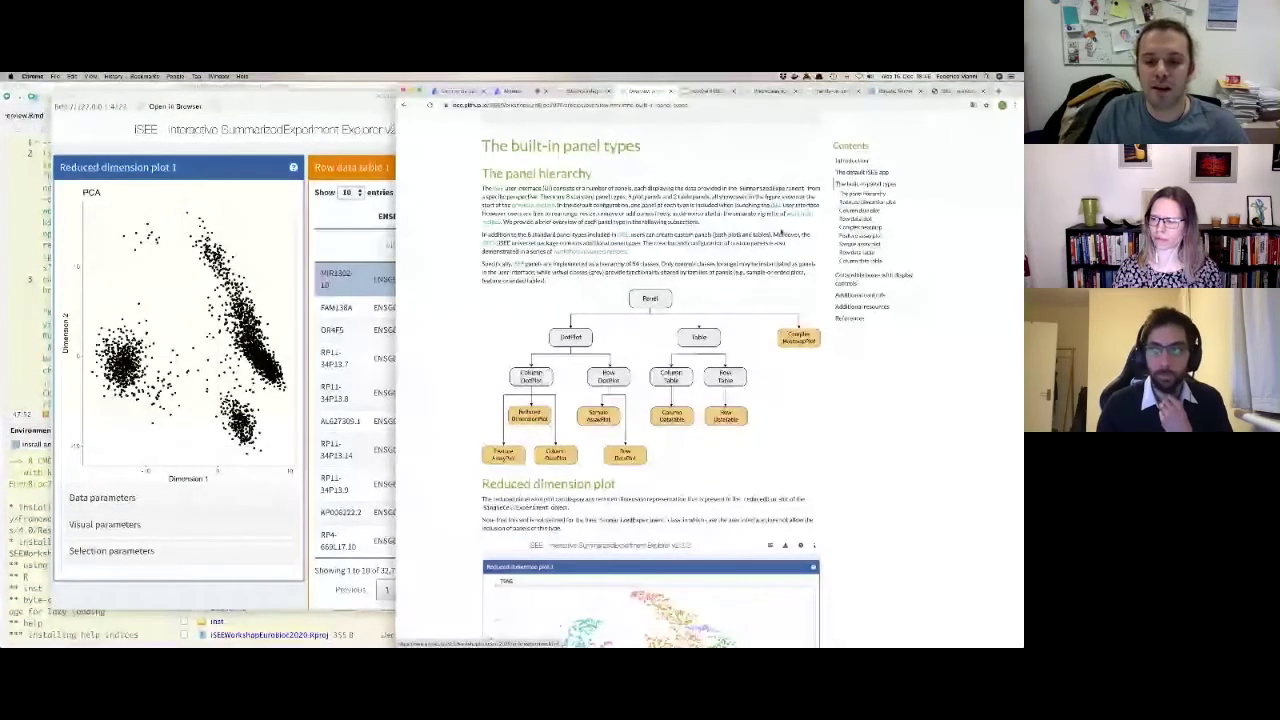
scroll(782, 235, down, 5)
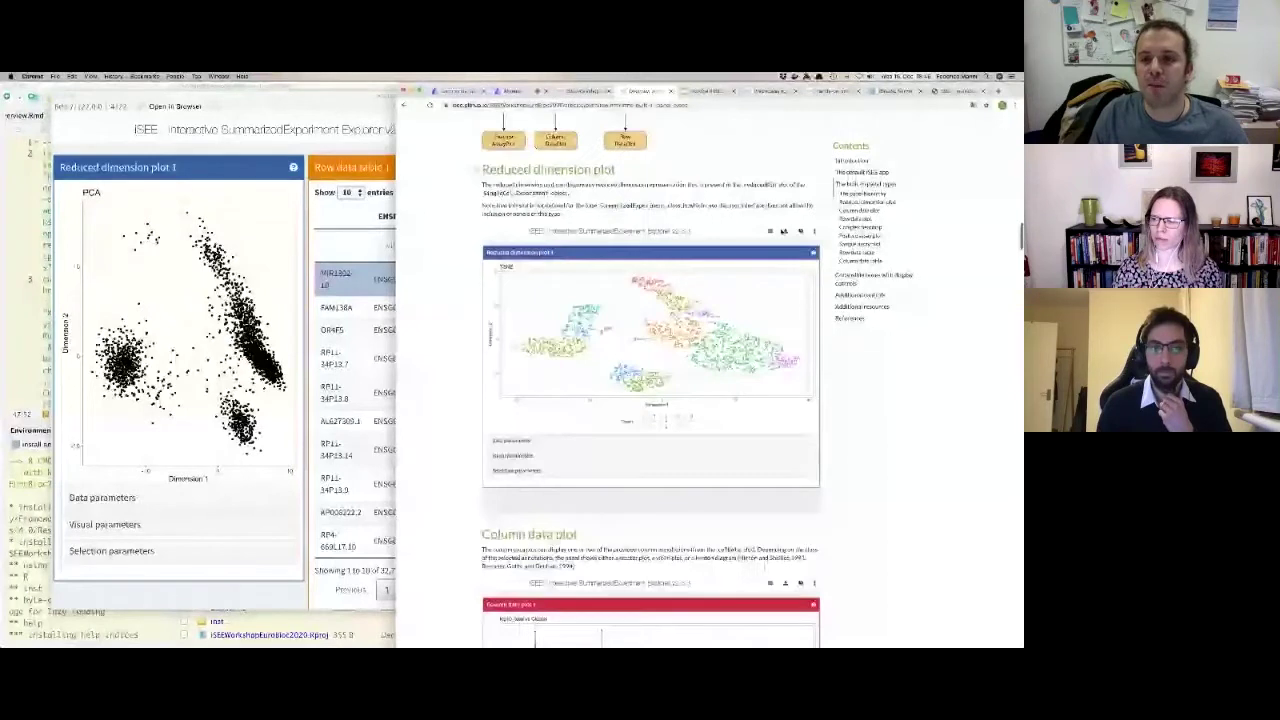
scroll(783, 232, down, 1)
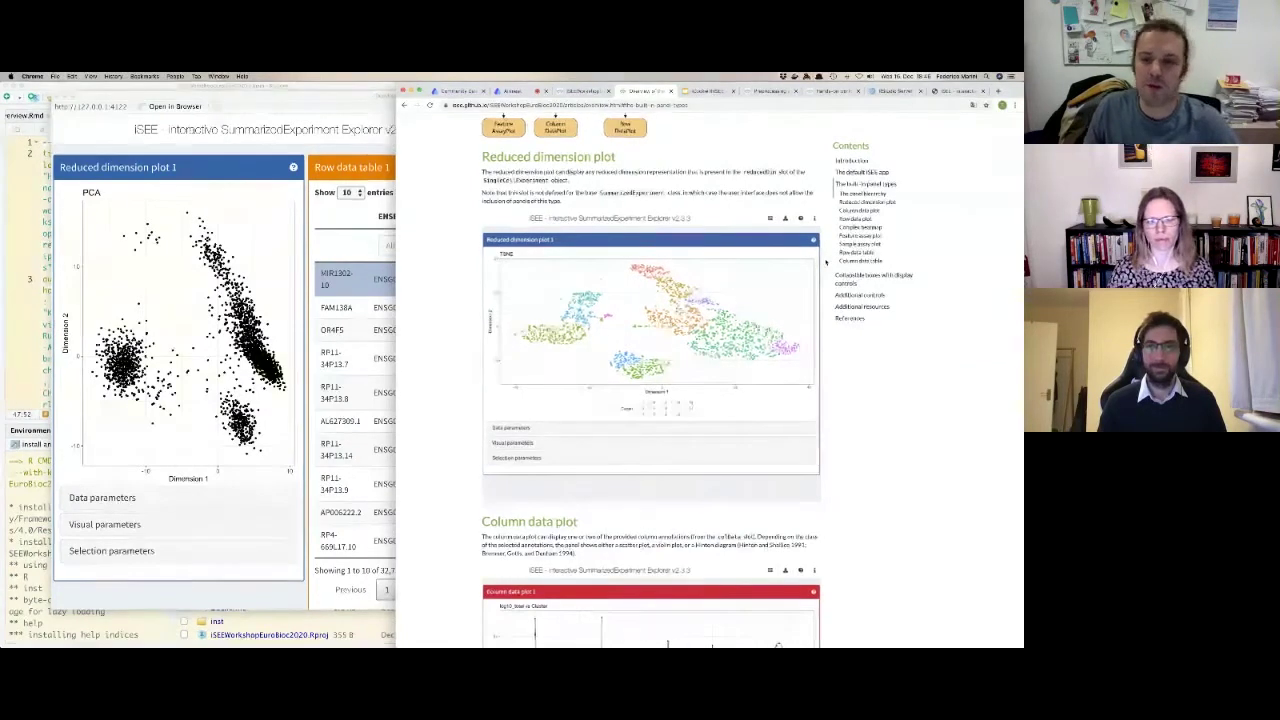
scroll(825, 262, down, 3)
scroll(825, 262, down, 3)
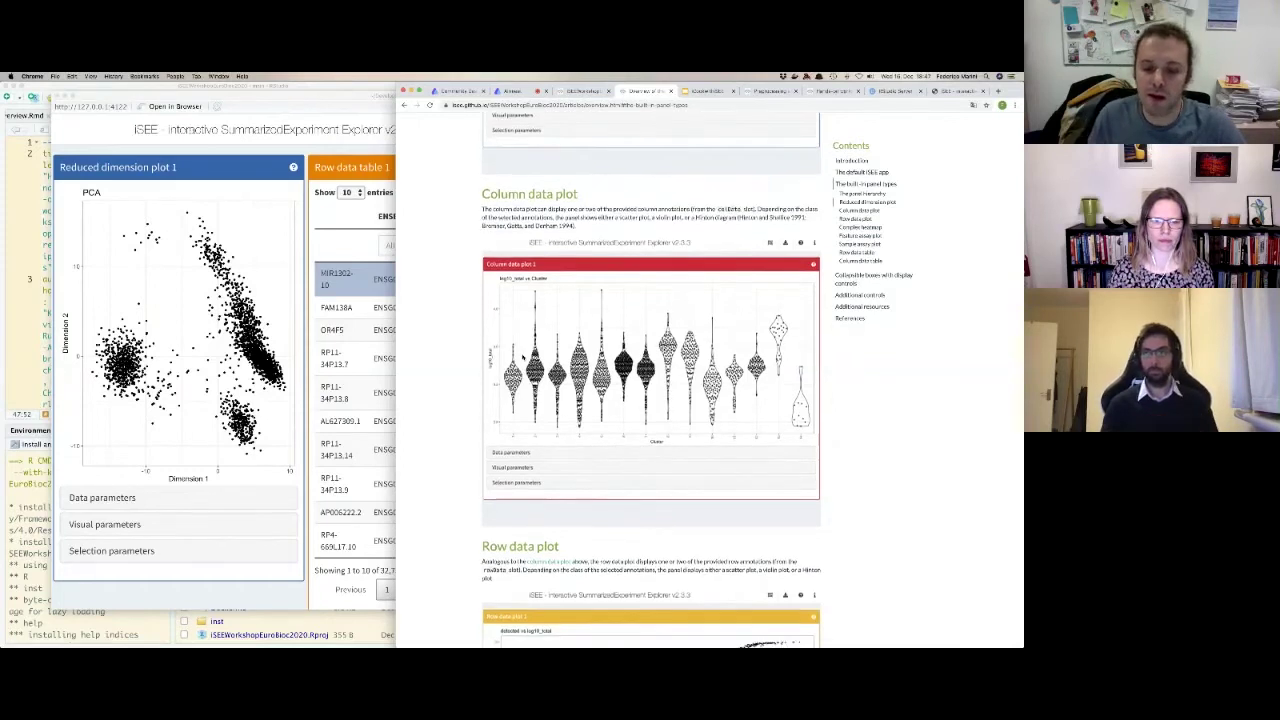
scroll(516, 354, down, 5)
scroll(522, 356, down, 1)
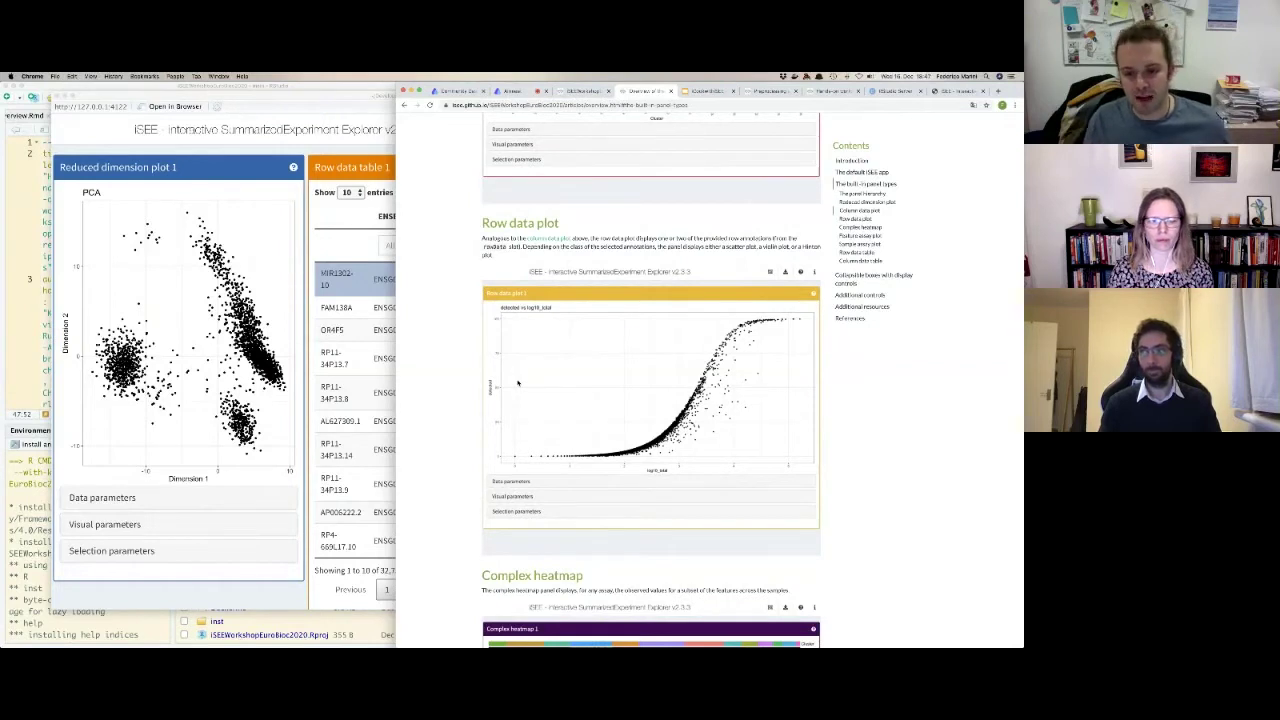
scroll(562, 382, down, 5)
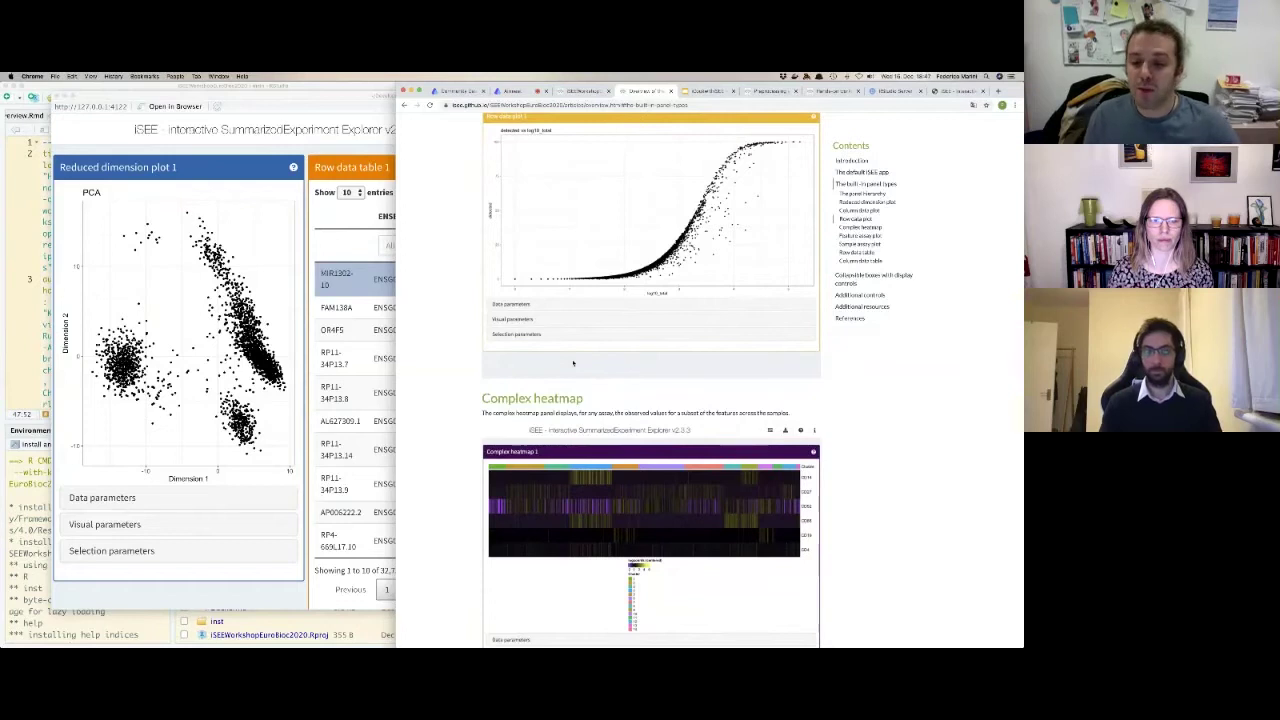
scroll(607, 365, down, 1)
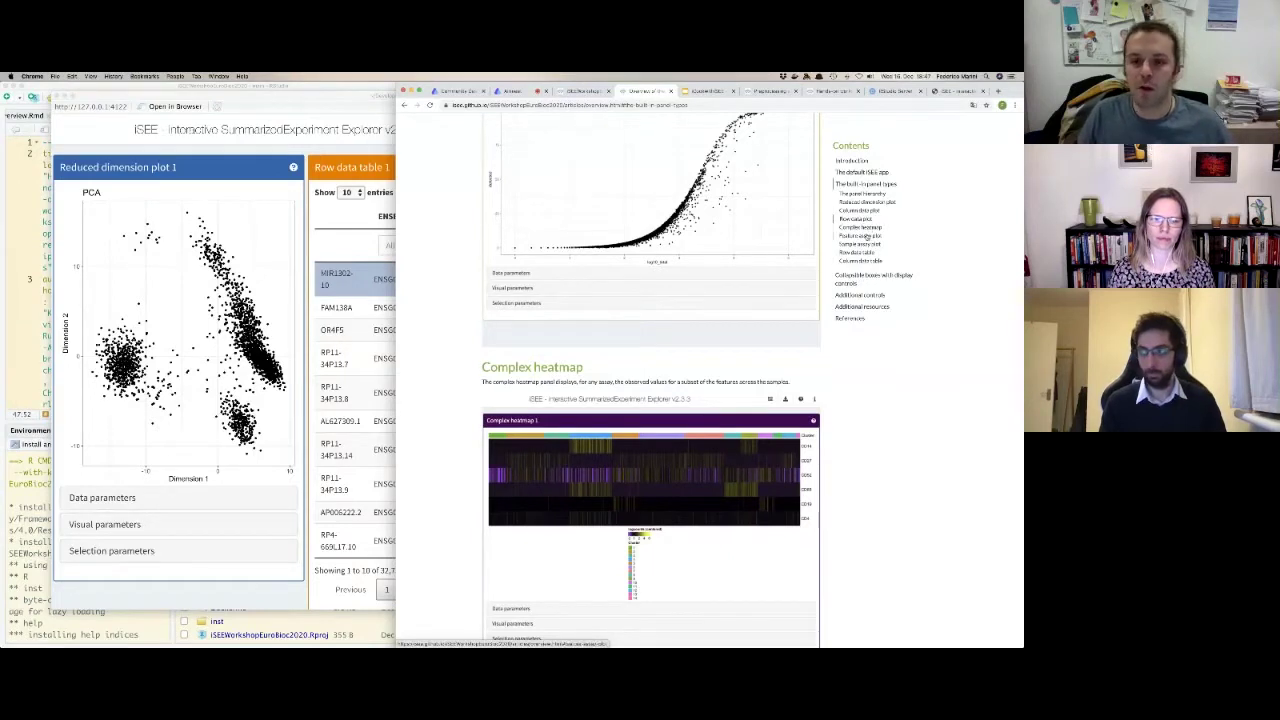
Go to the Feature assay plot section and review the assay plots and the row and column data tables.
click(866, 236)
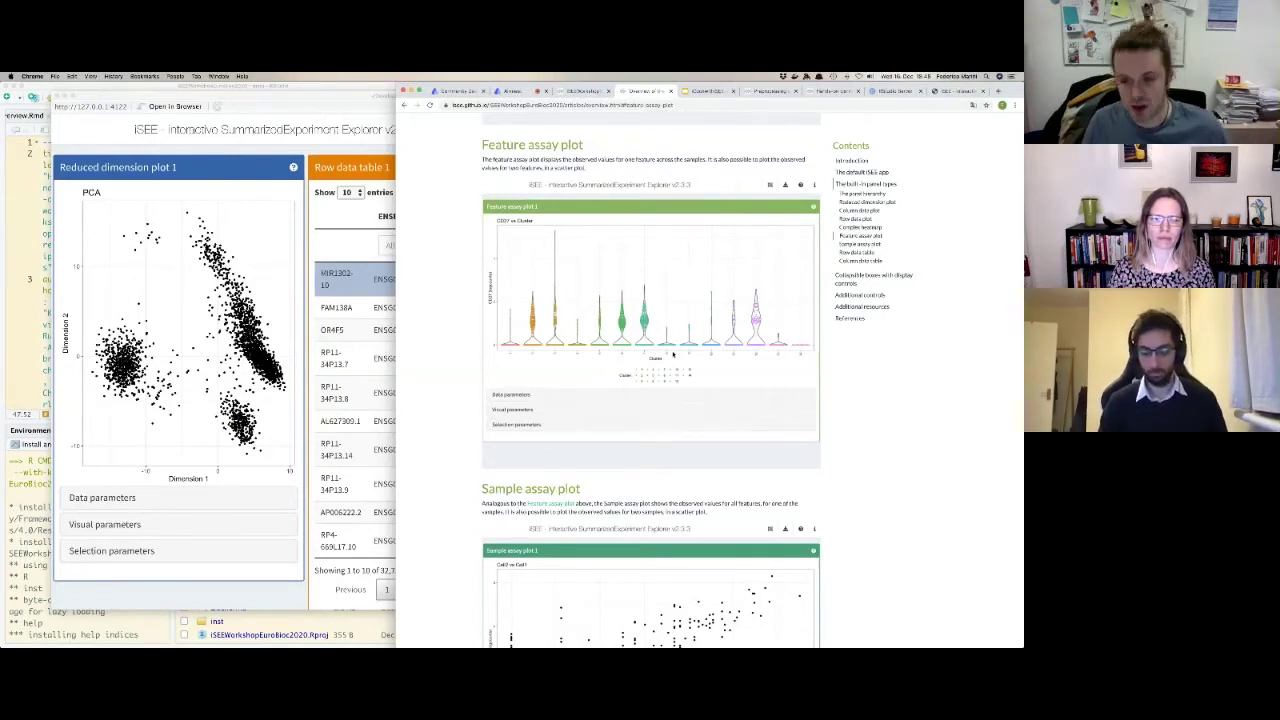
scroll(712, 363, down, 1)
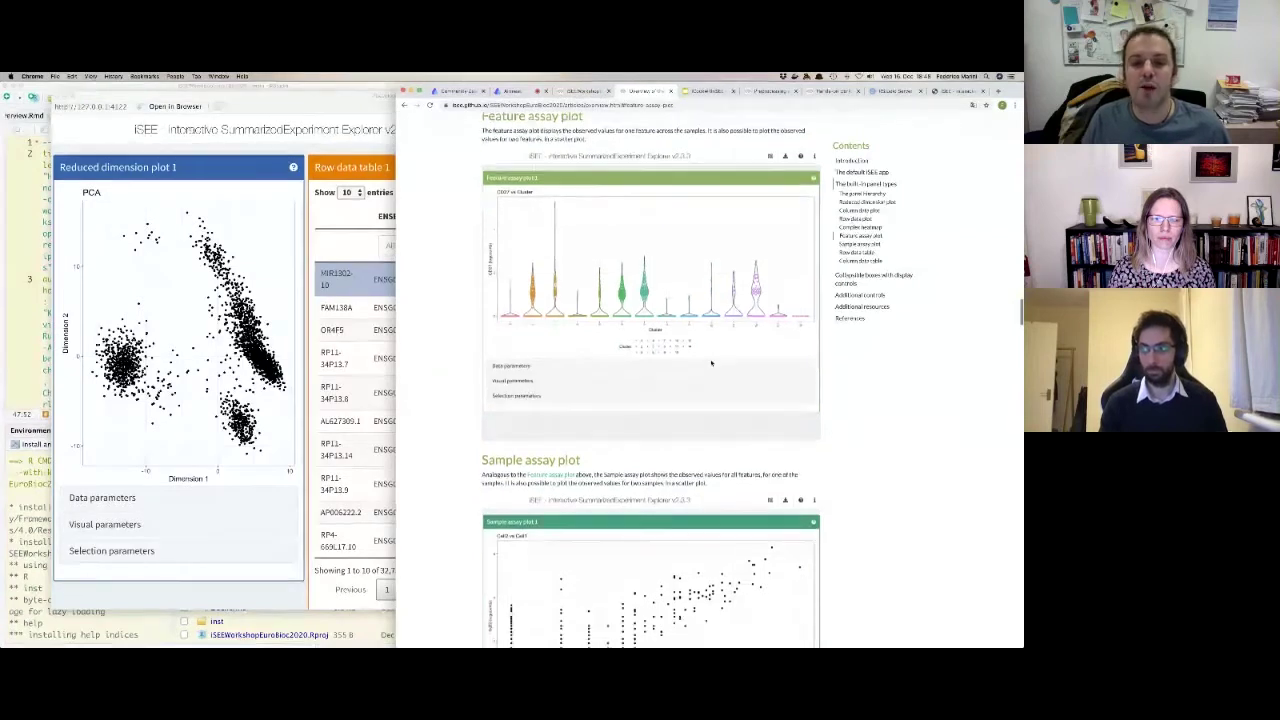
scroll(712, 363, down, 3)
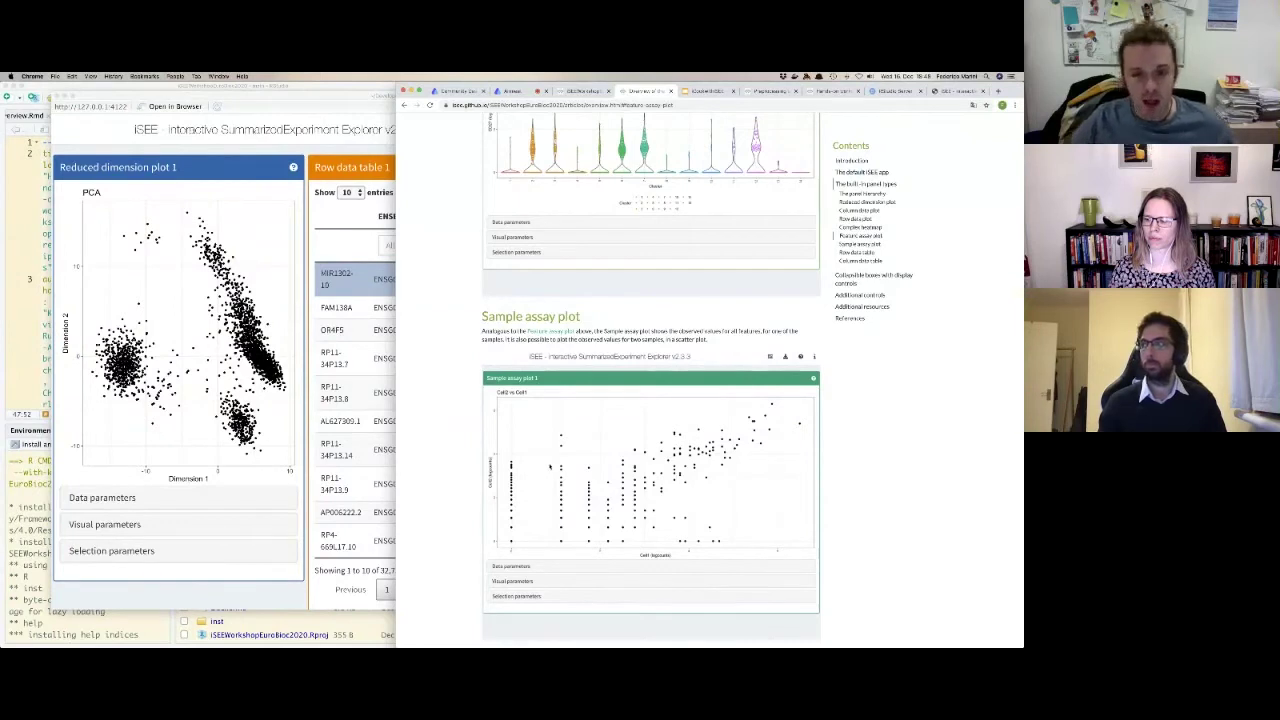
scroll(549, 466, down, 5)
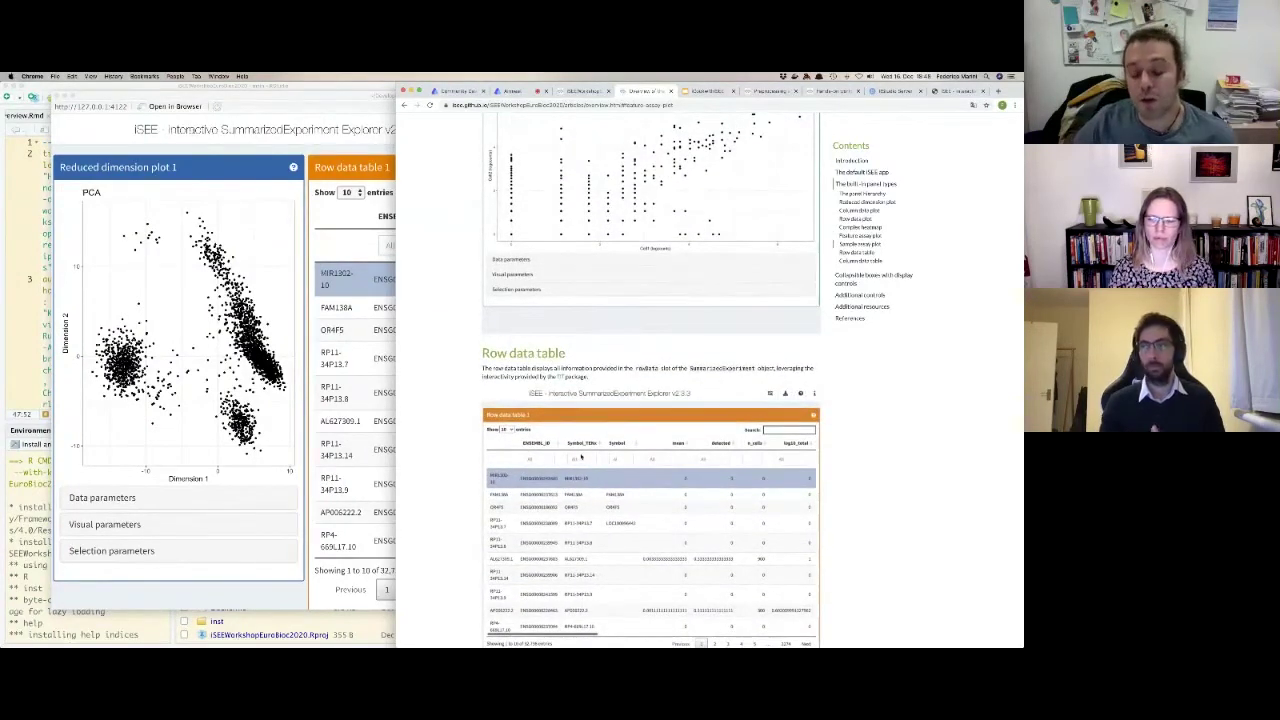
scroll(580, 457, down, 2)
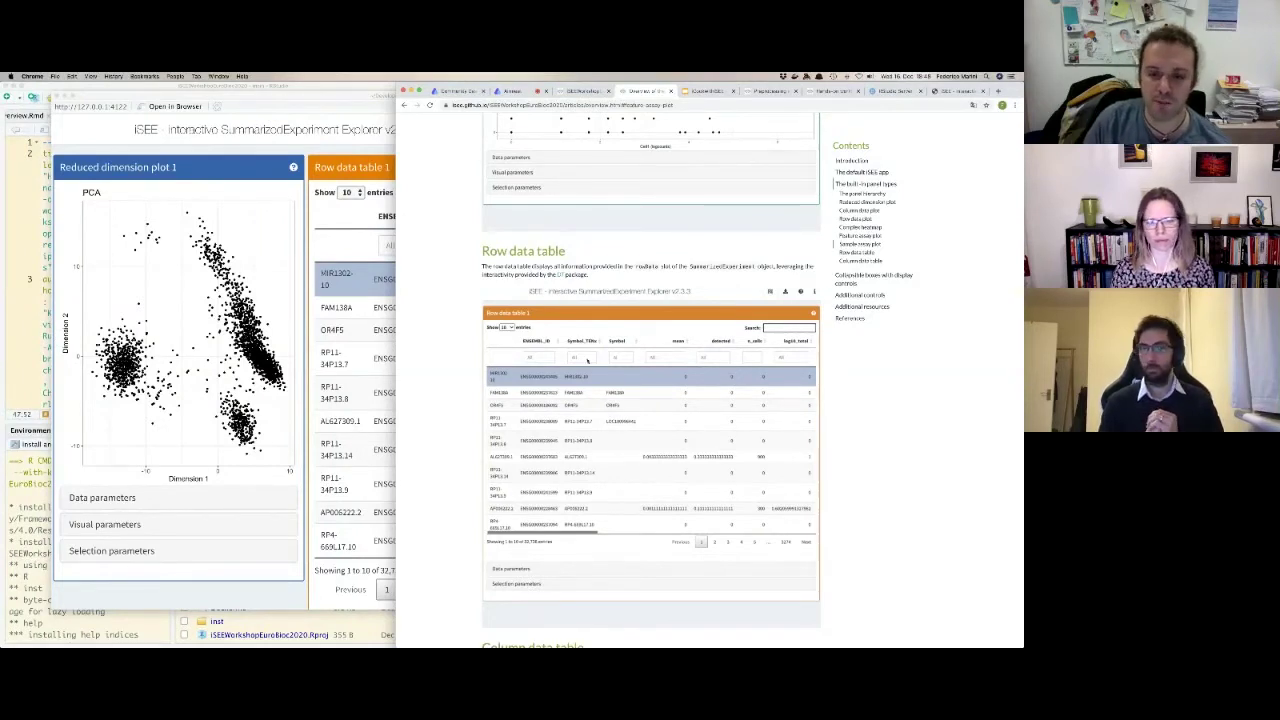
scroll(588, 361, down, 8)
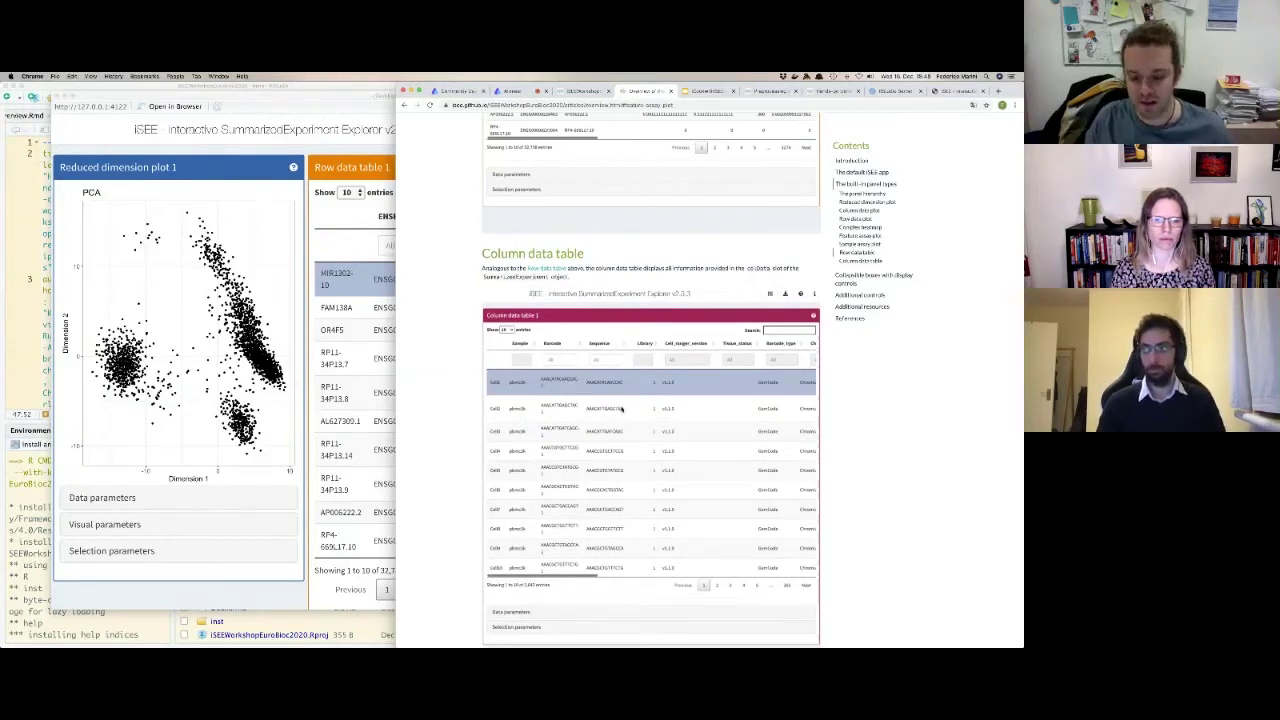
scroll(635, 422, down, 1)
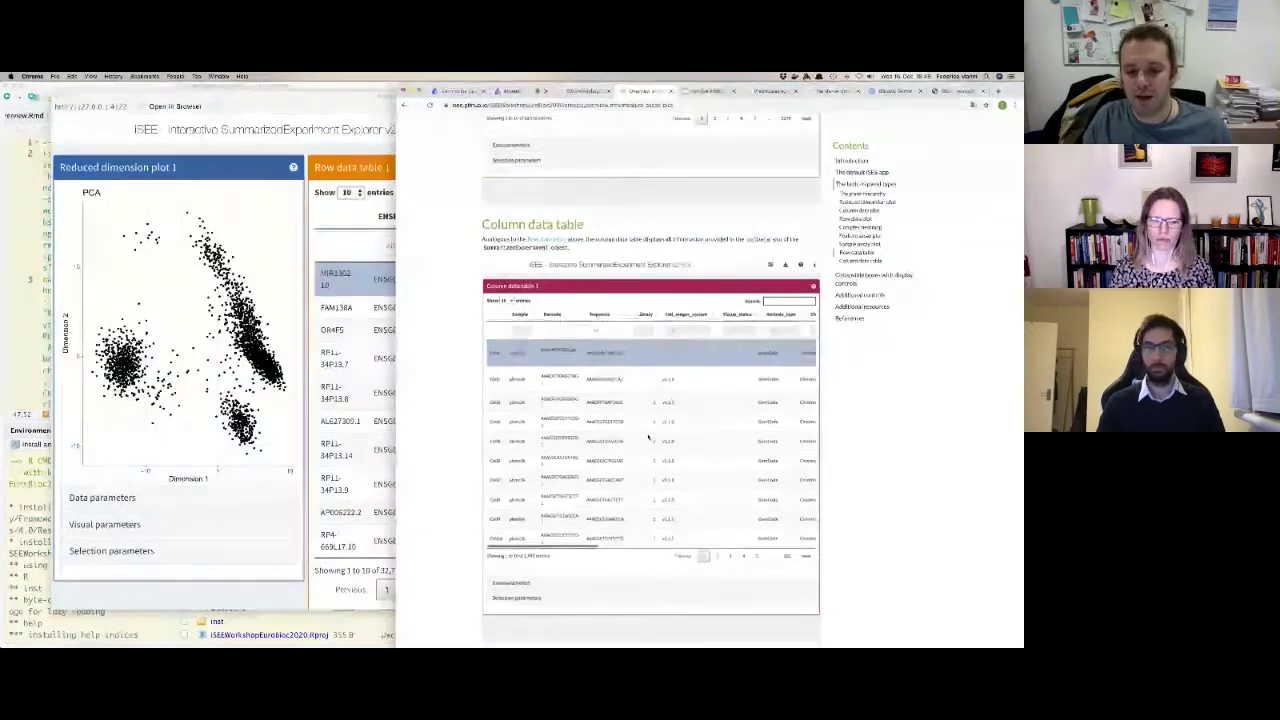
Examine the Data parameters and Visual parameters controls in the article's section on collapsible boxes with display controls.
scroll(648, 436, down, 4)
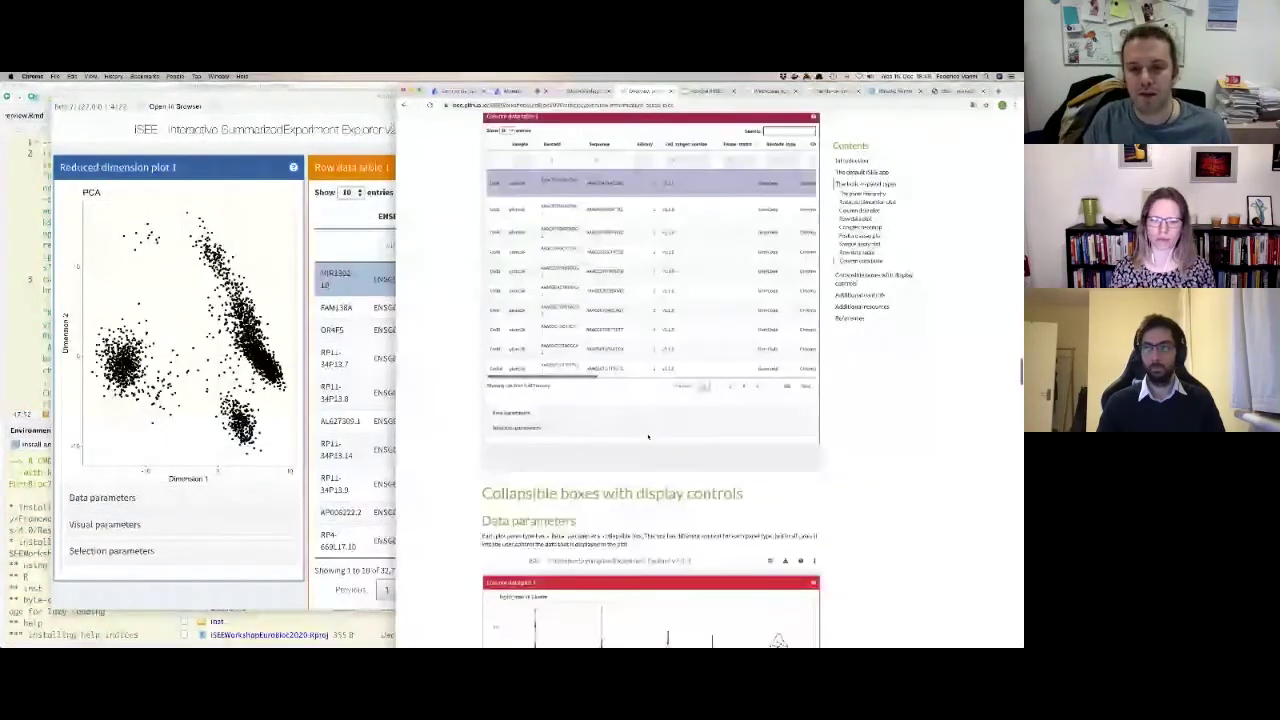
scroll(648, 436, down, 6)
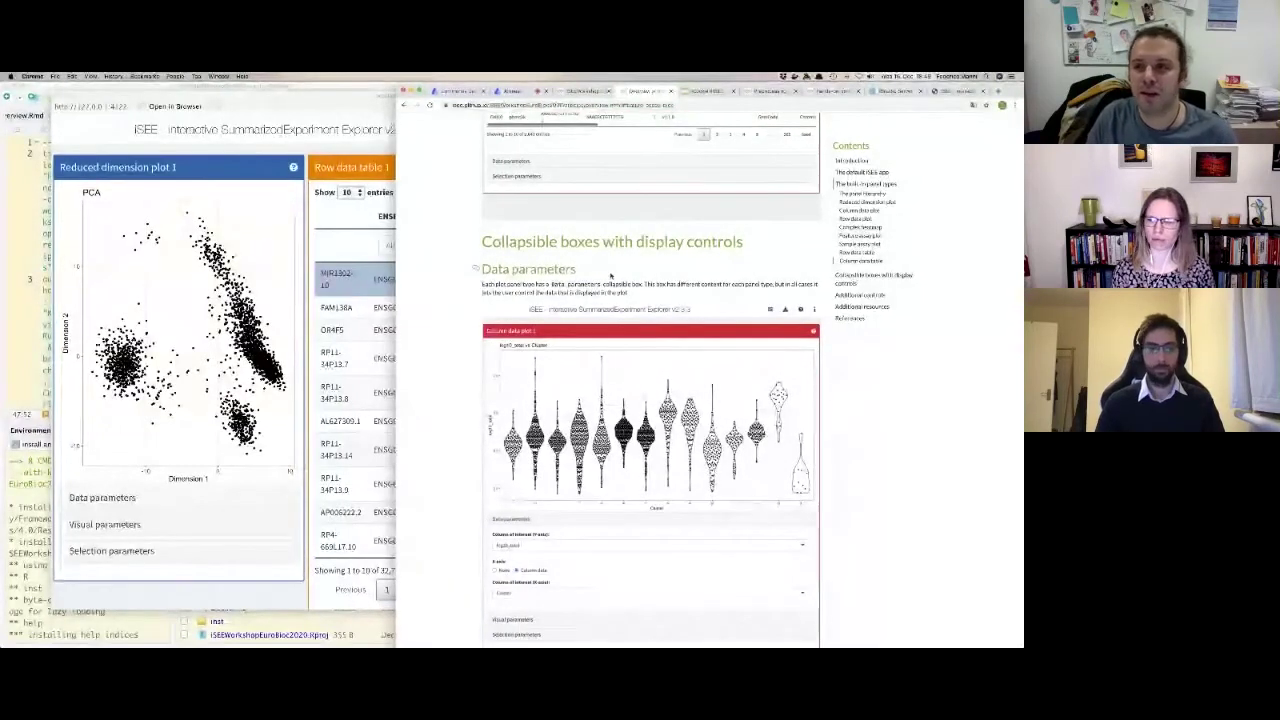
scroll(611, 275, down, 2)
scroll(611, 275, down, 1)
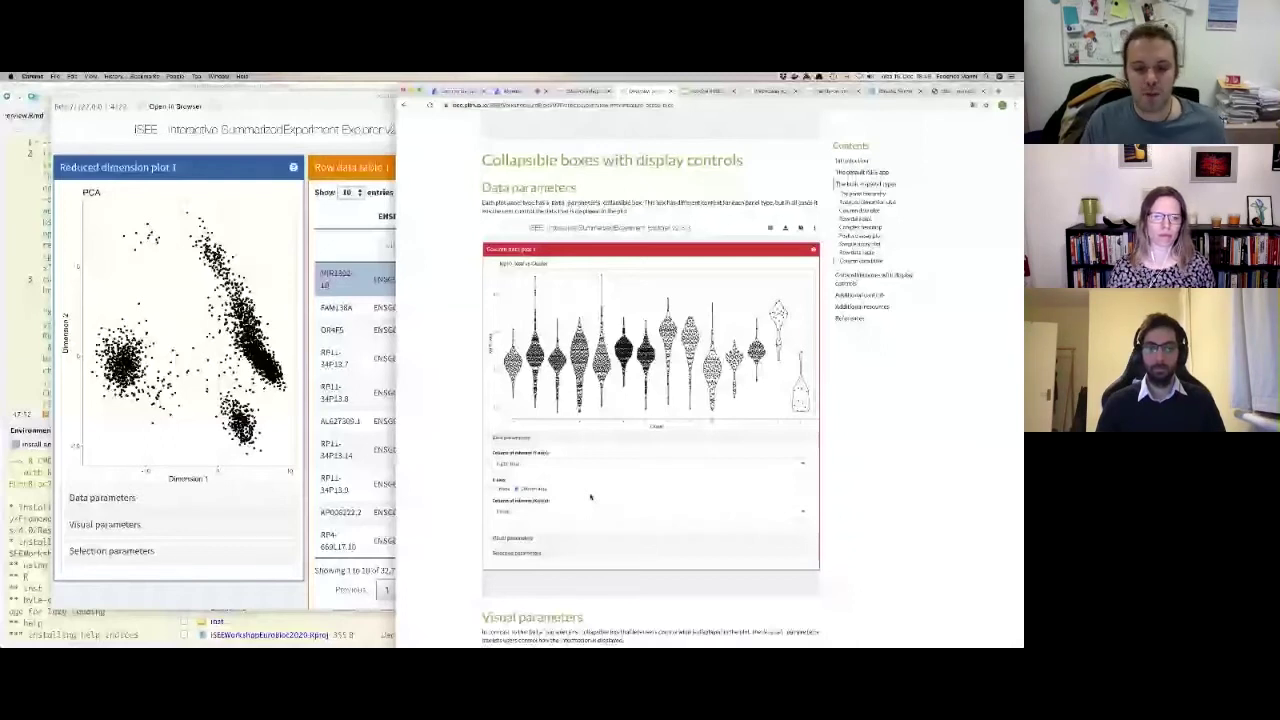
scroll(590, 497, down, 3)
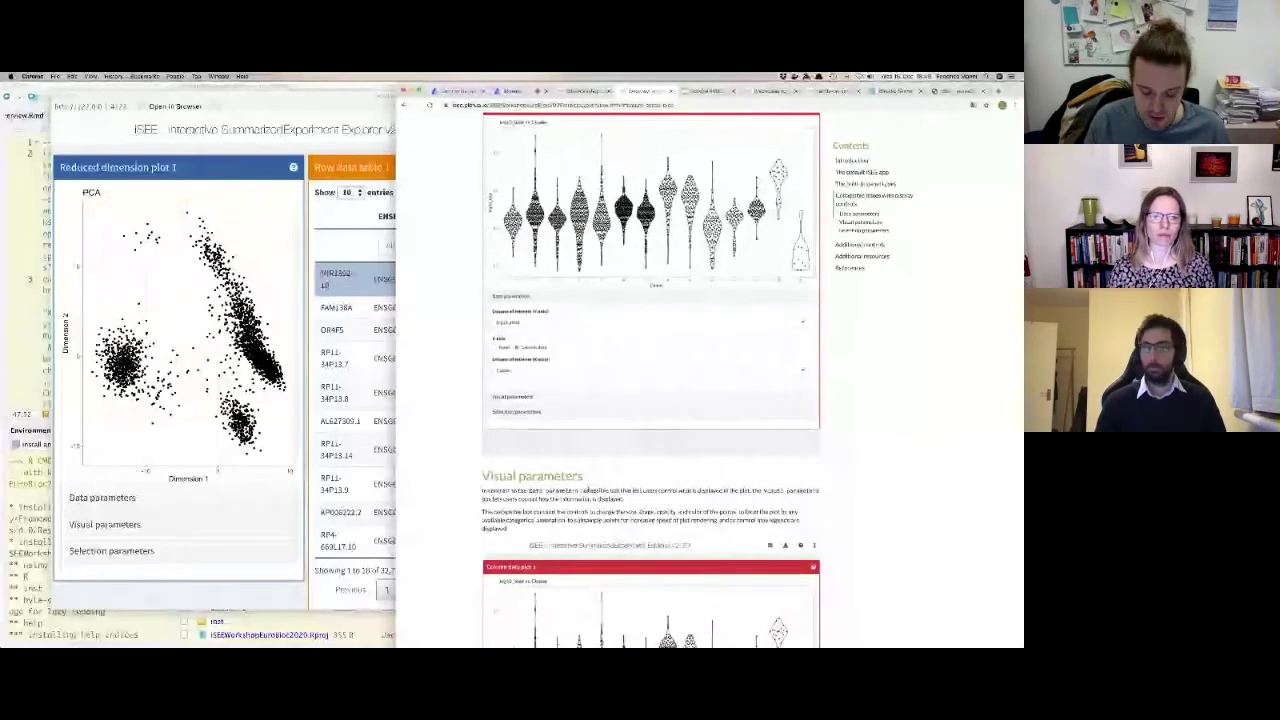
scroll(590, 490, down, 2)
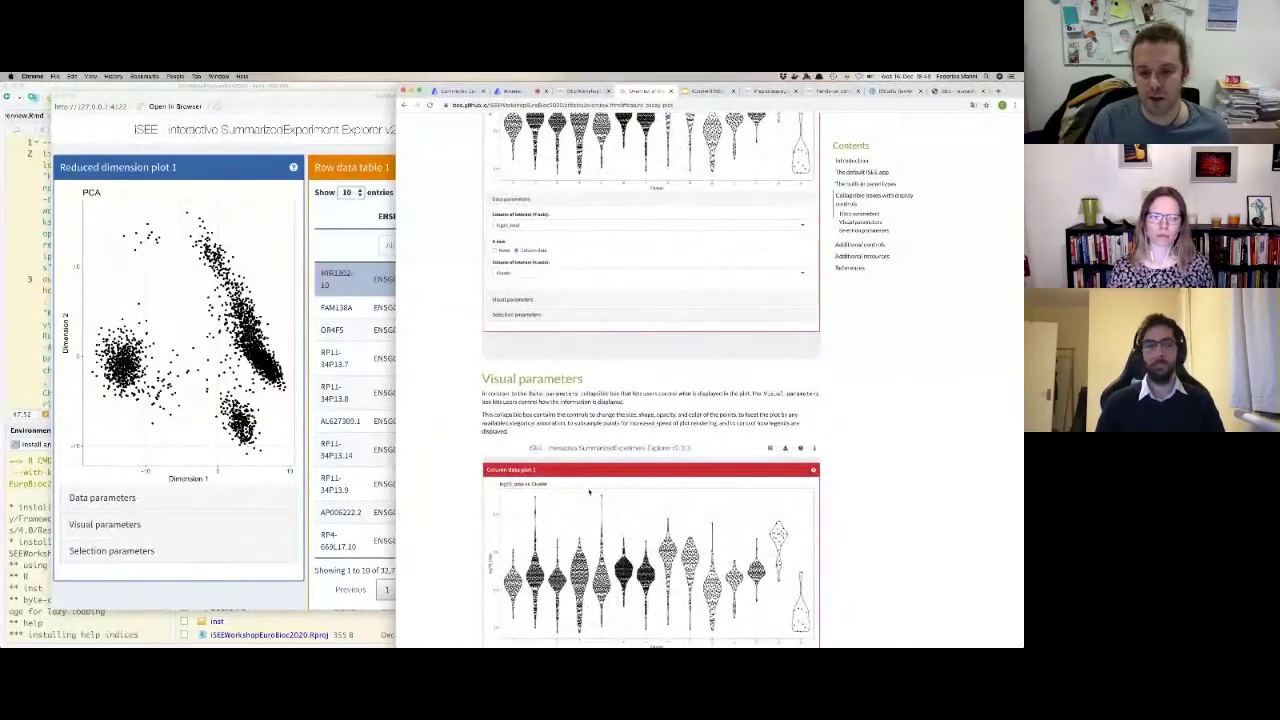
scroll(590, 492, down, 3)
scroll(590, 491, down, 1)
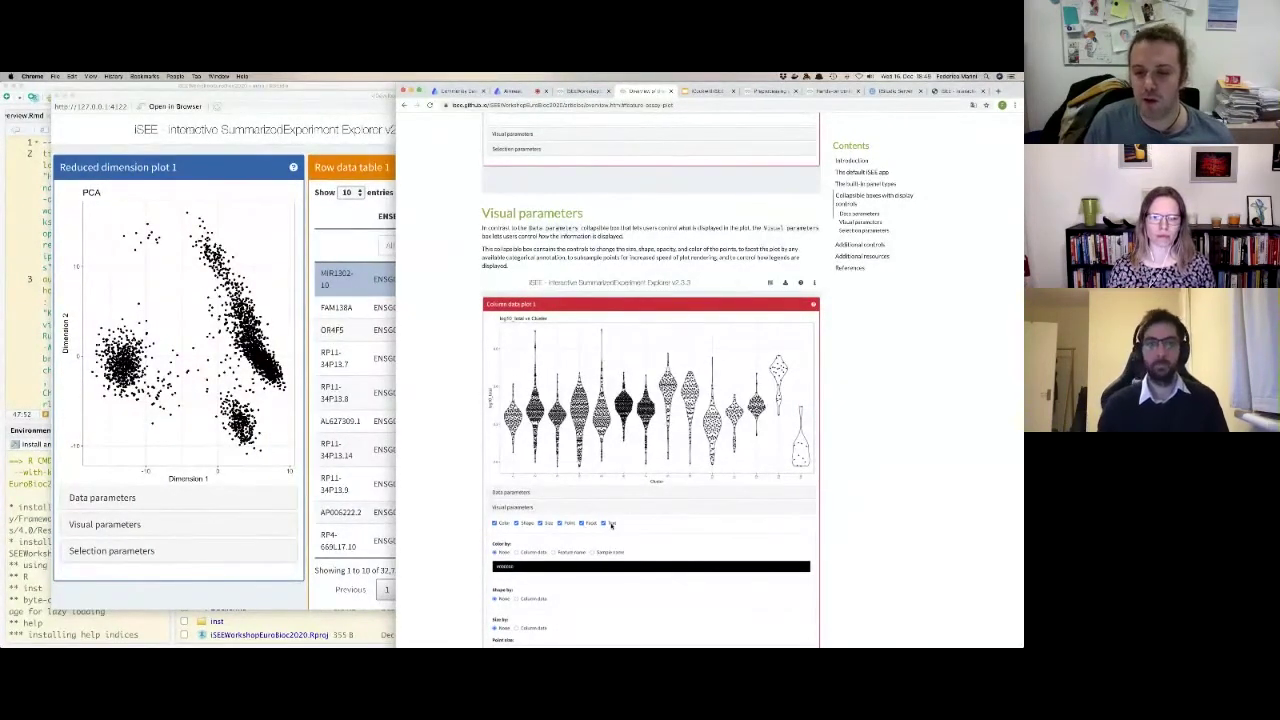
scroll(650, 380, down, 2)
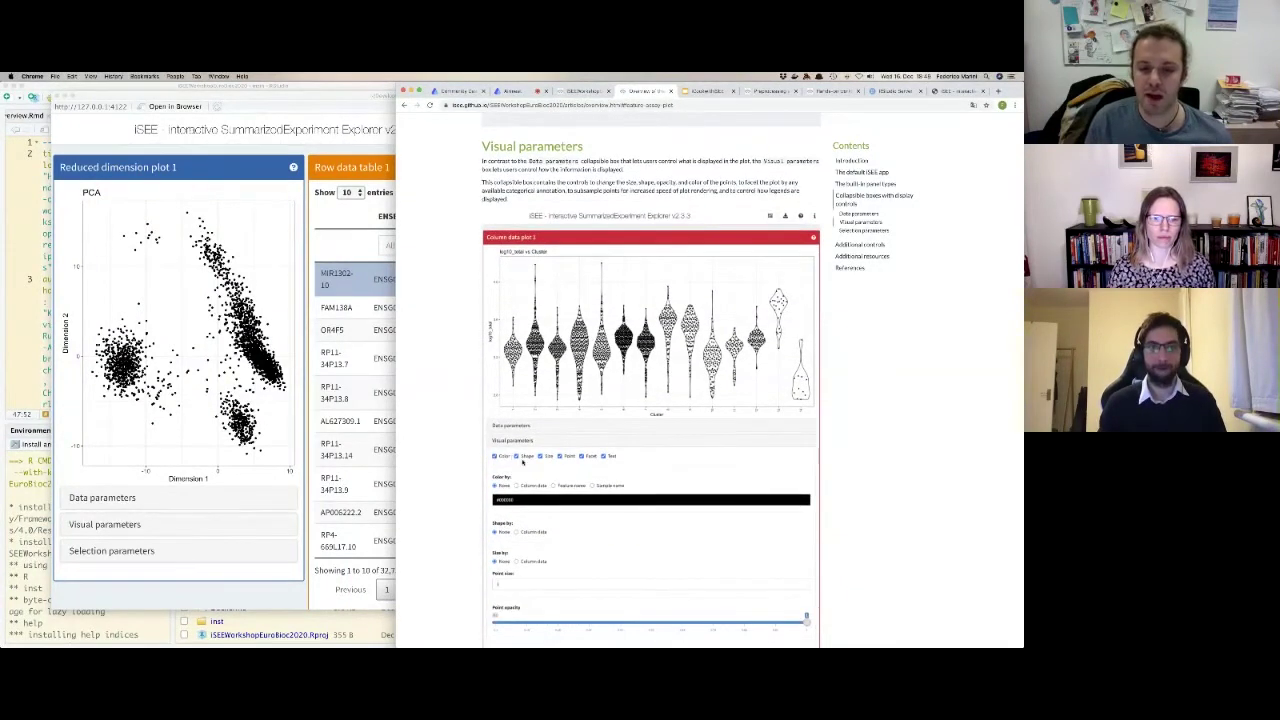
scroll(540, 470, down, 5)
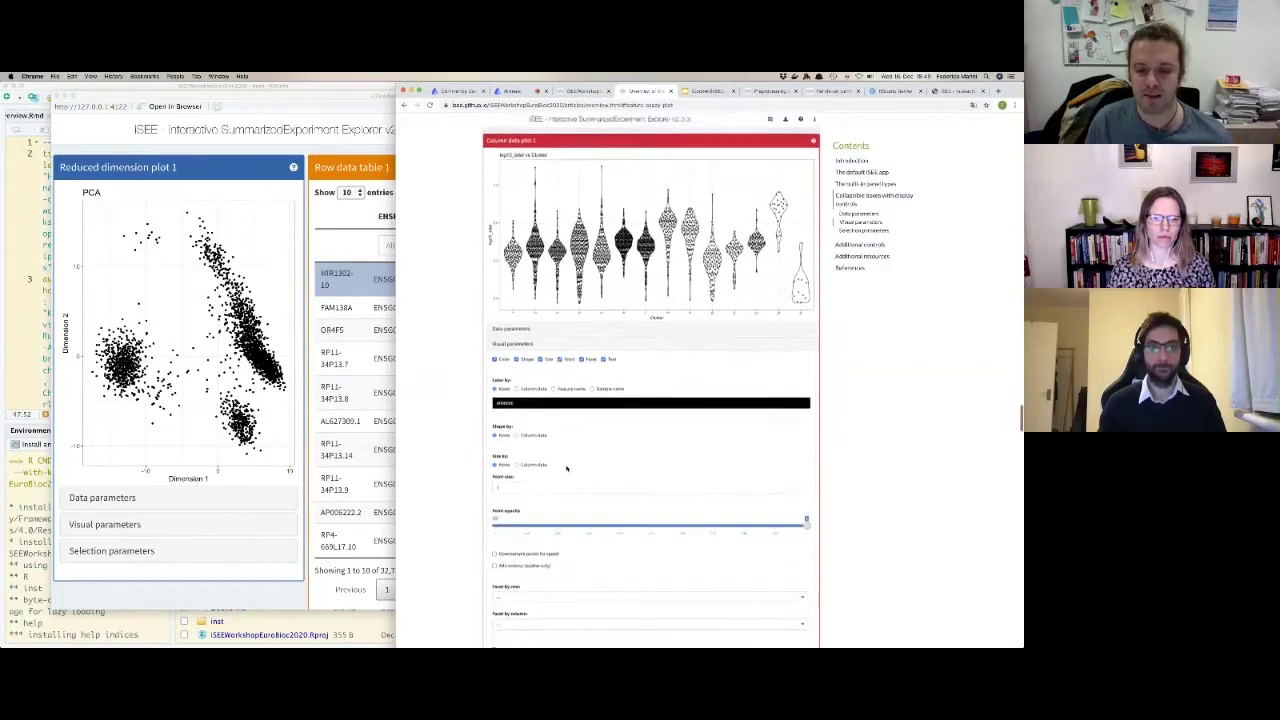
scroll(566, 468, down, 1)
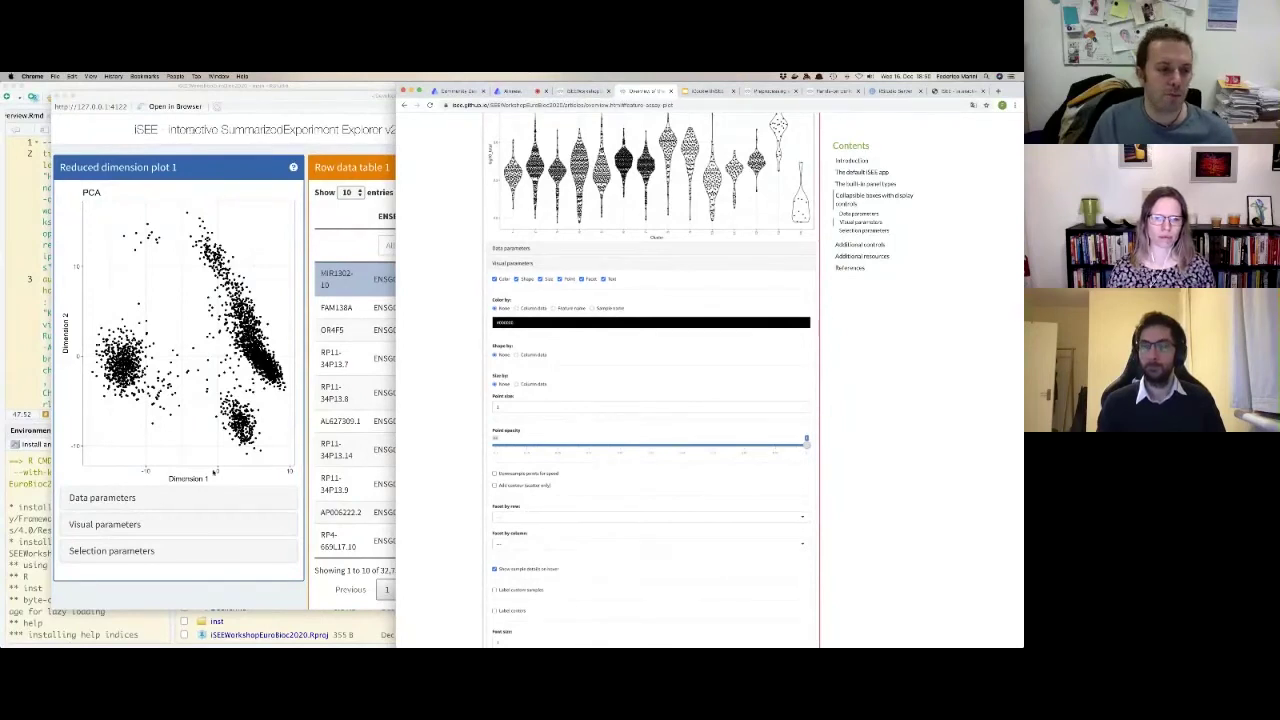
Switch to the iSEE app, expand Reduced dimension plot 1's Visual parameters, show the Shape options, and briefly toggle the Size options on and off.
click(143, 537)
scroll(145, 520, down, 5)
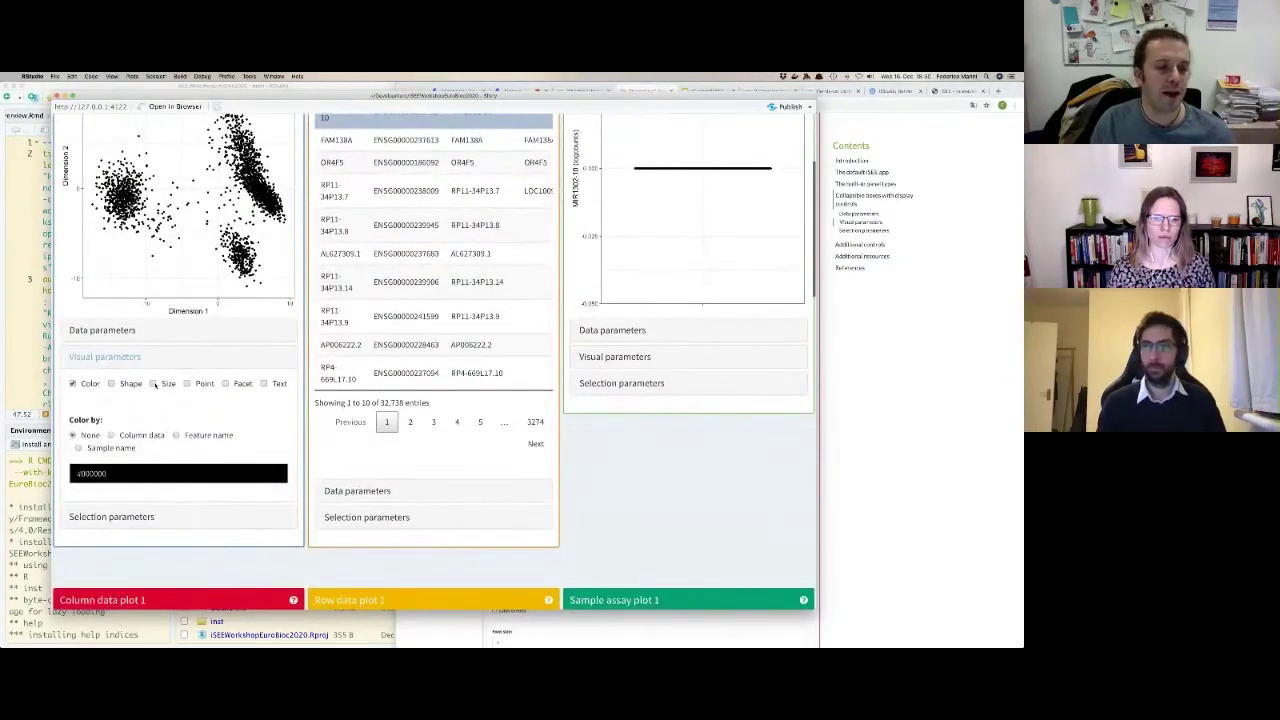
click(153, 385)
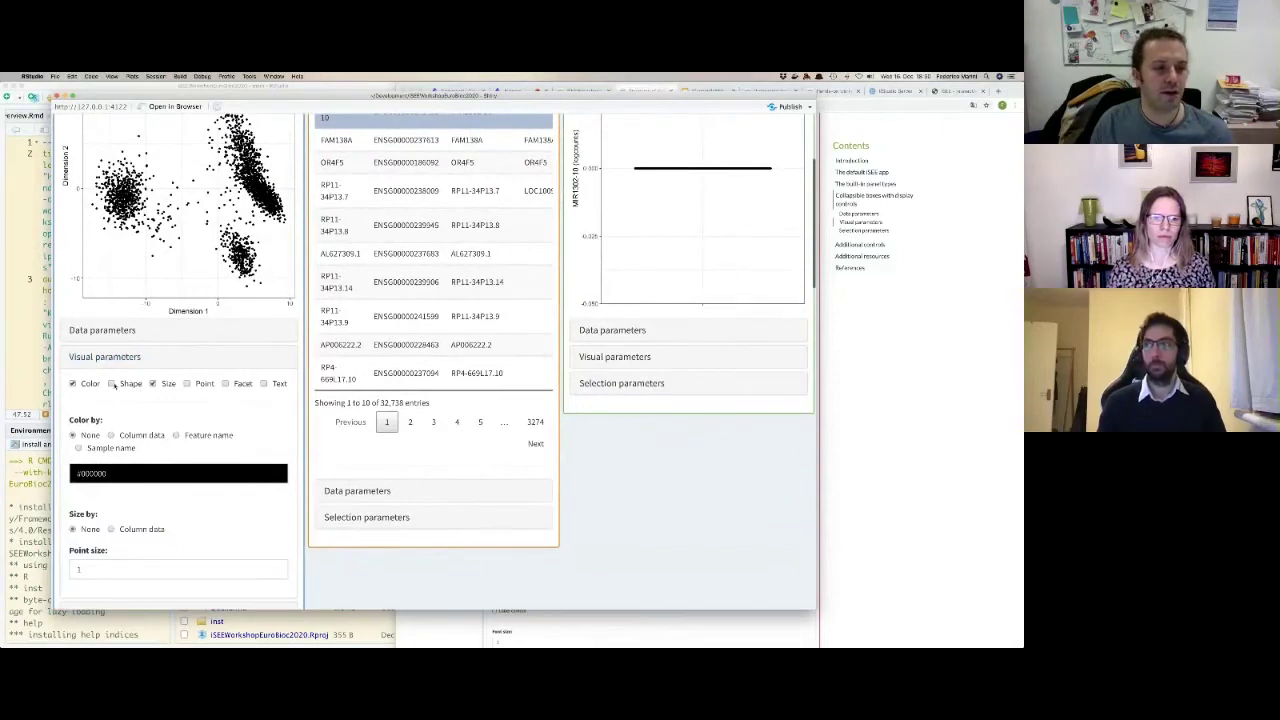
click(113, 385)
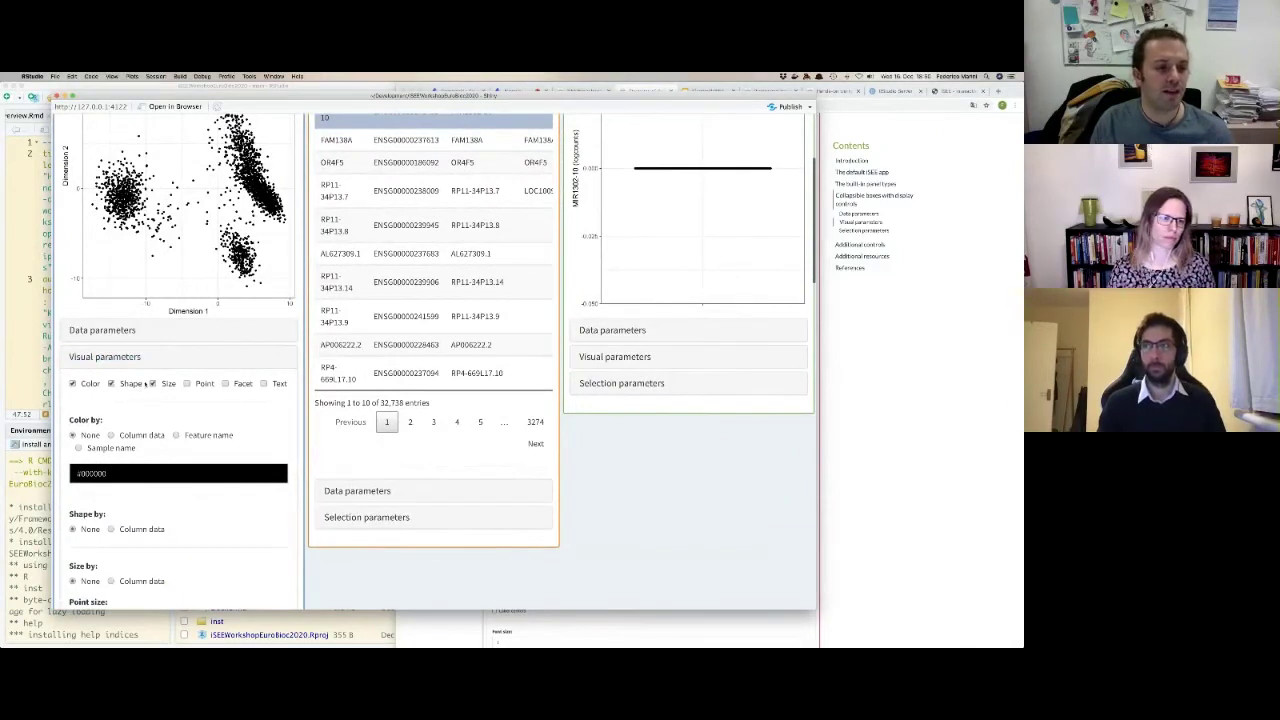
click(153, 384)
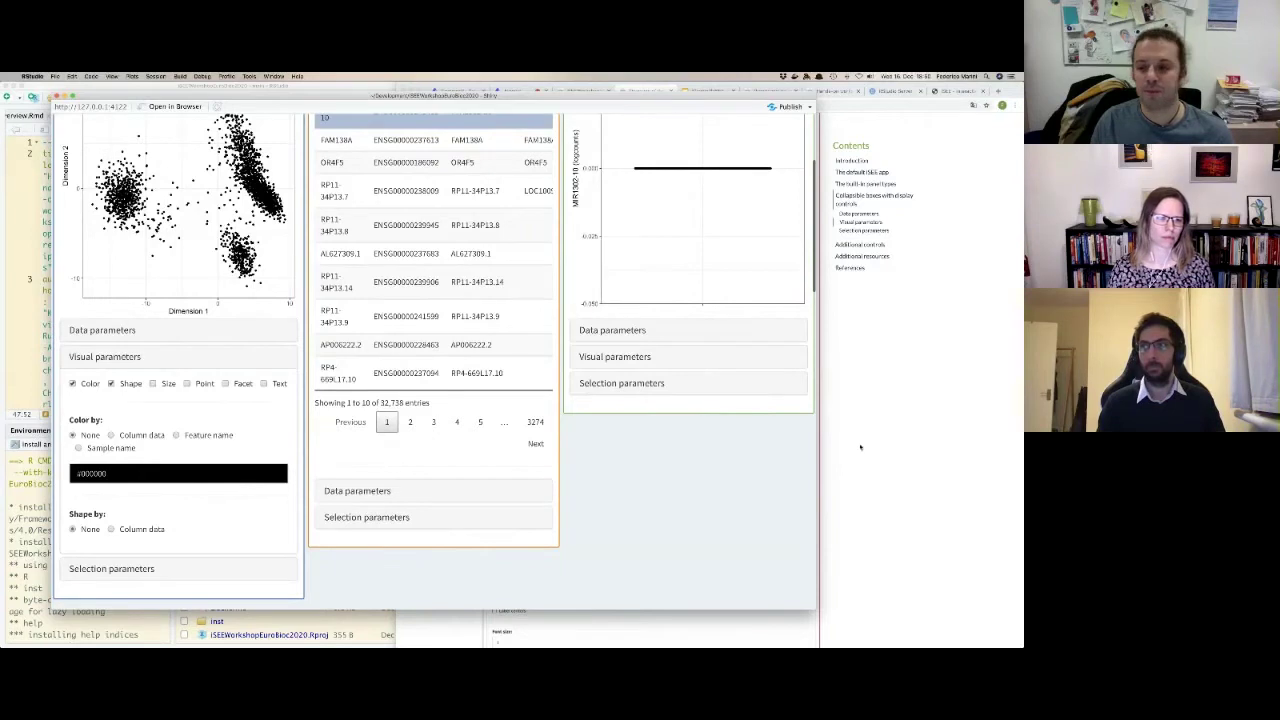
Return to the overview article in Chrome and review the Selection parameters section up to the start of Additional controls.
click(914, 527)
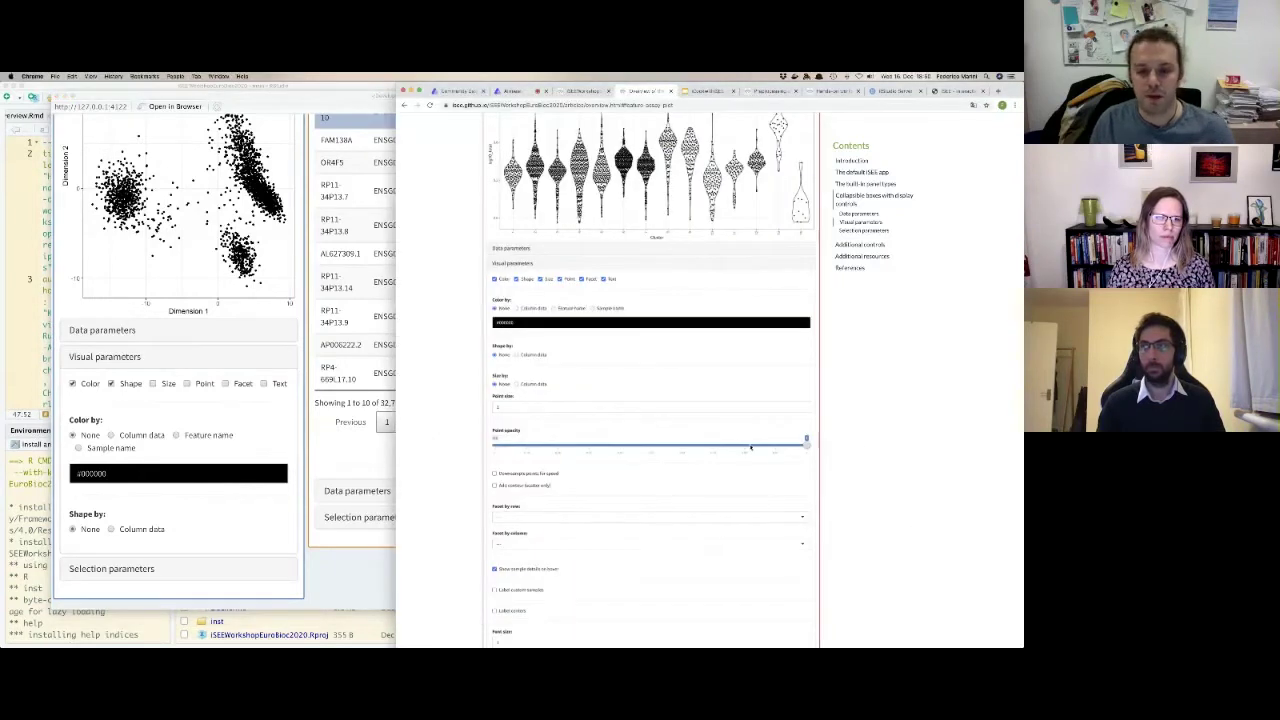
scroll(751, 447, down, 10)
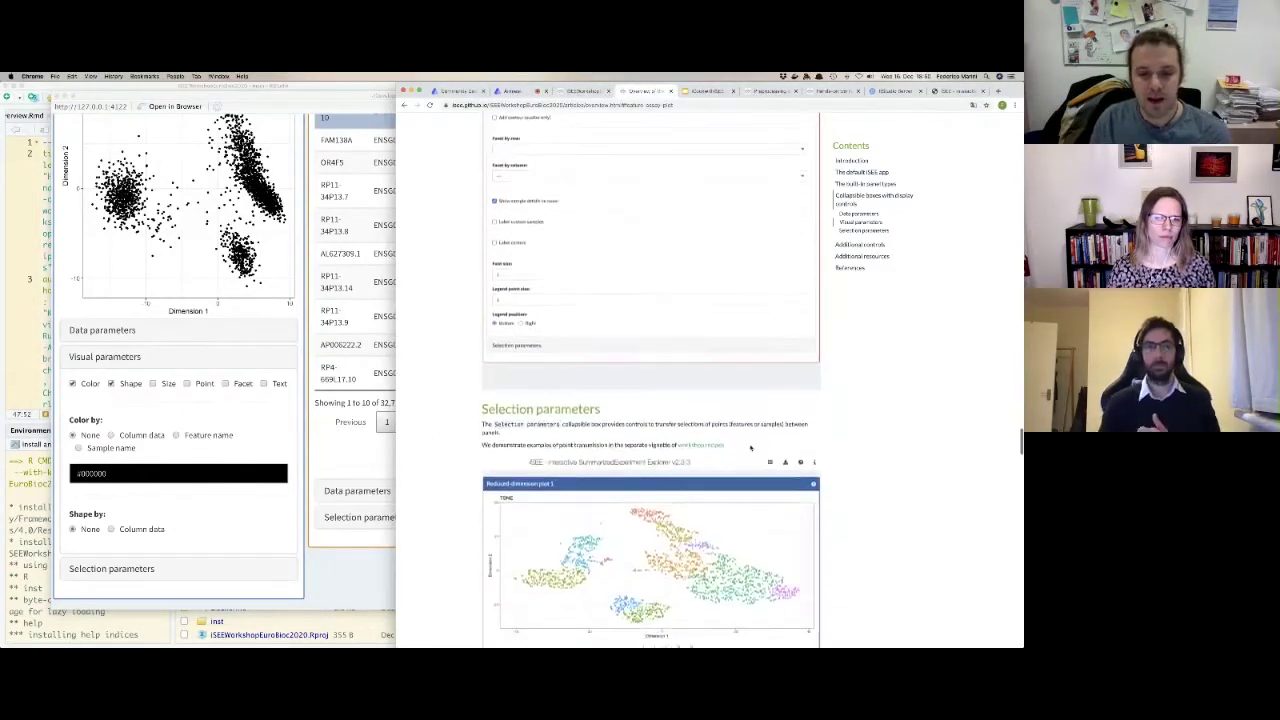
scroll(751, 447, down, 3)
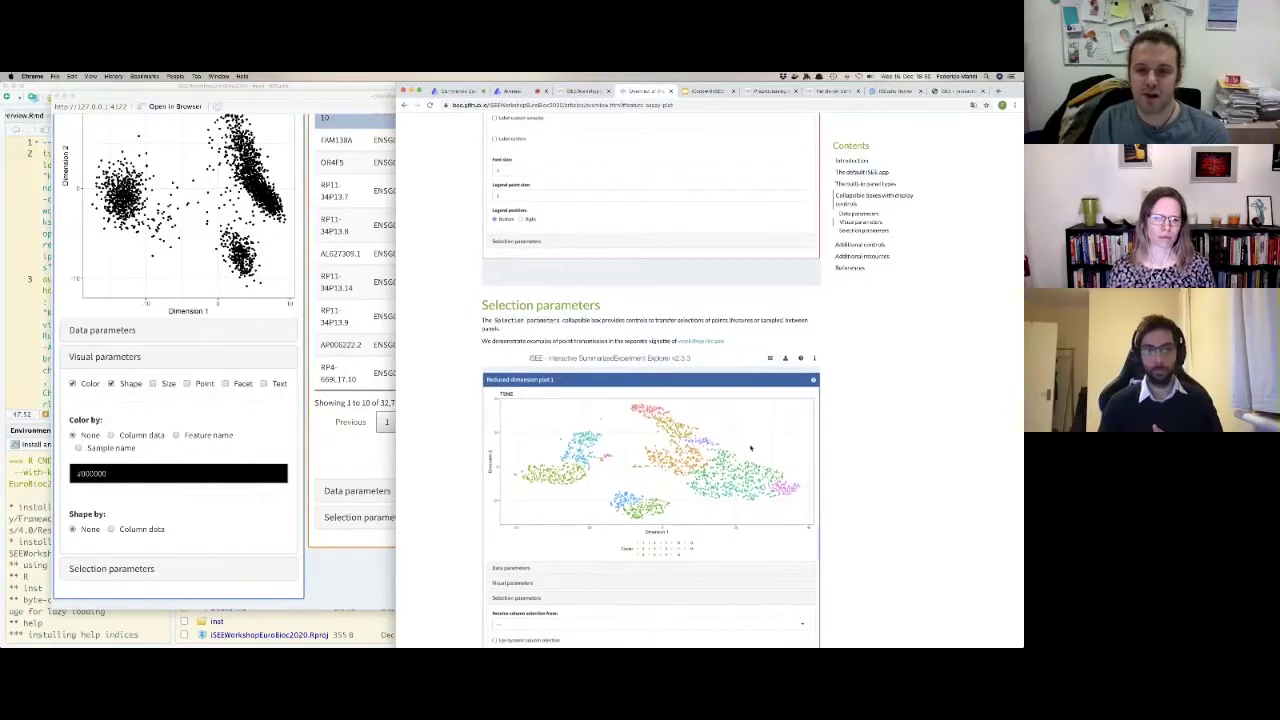
scroll(751, 447, down, 2)
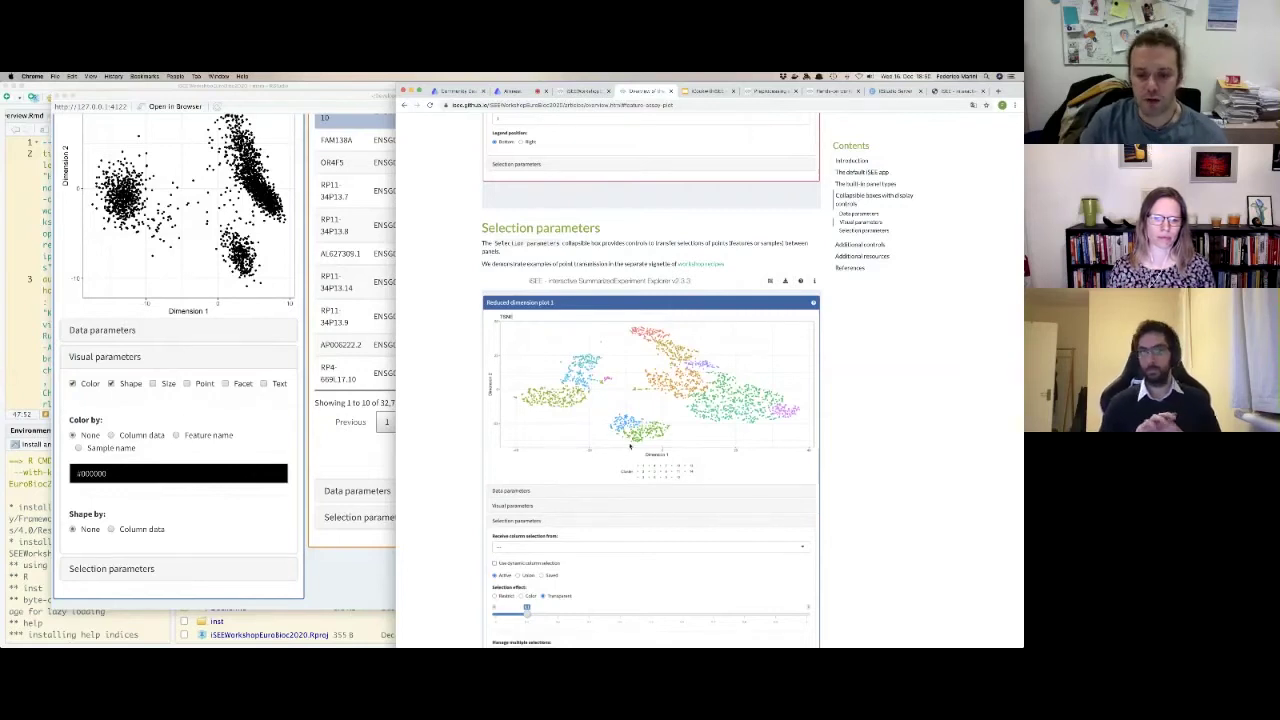
scroll(630, 447, down, 6)
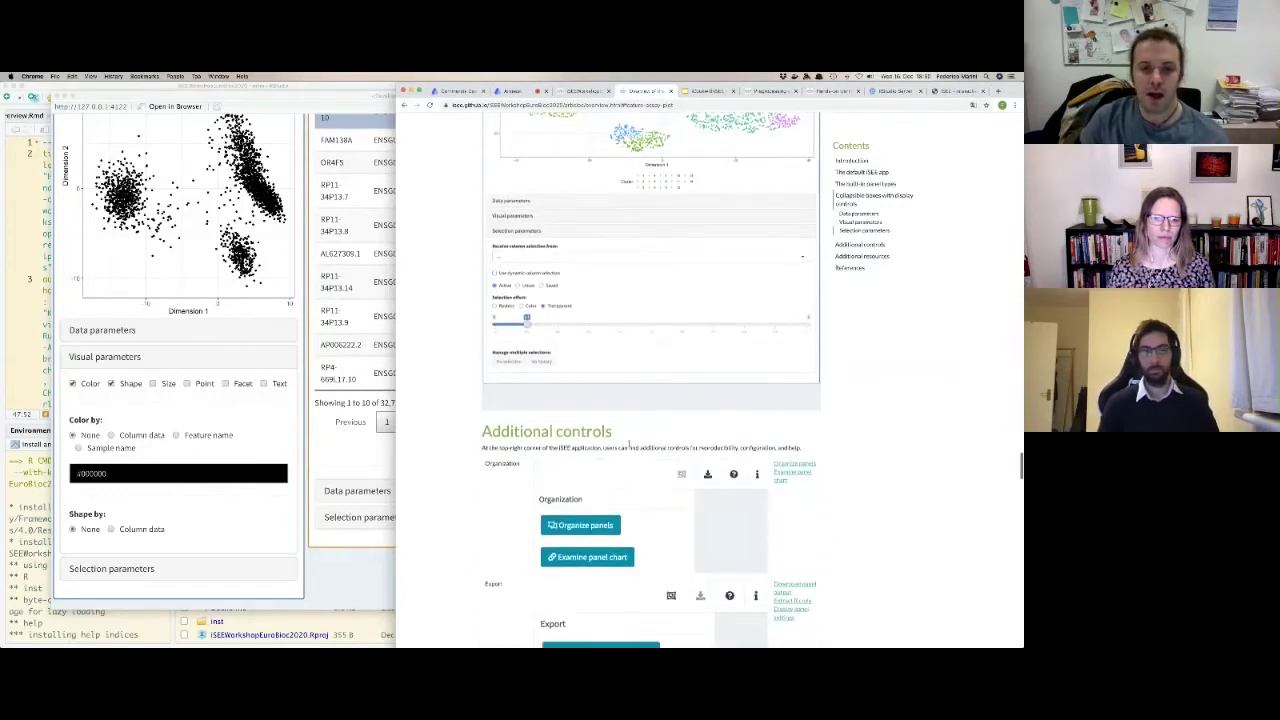
In the iSEE app, reorder the panels to start with Row data table 1, Feature assay plot 1 and Reduced dimension plot 1, and apply the settings.
click(337, 457)
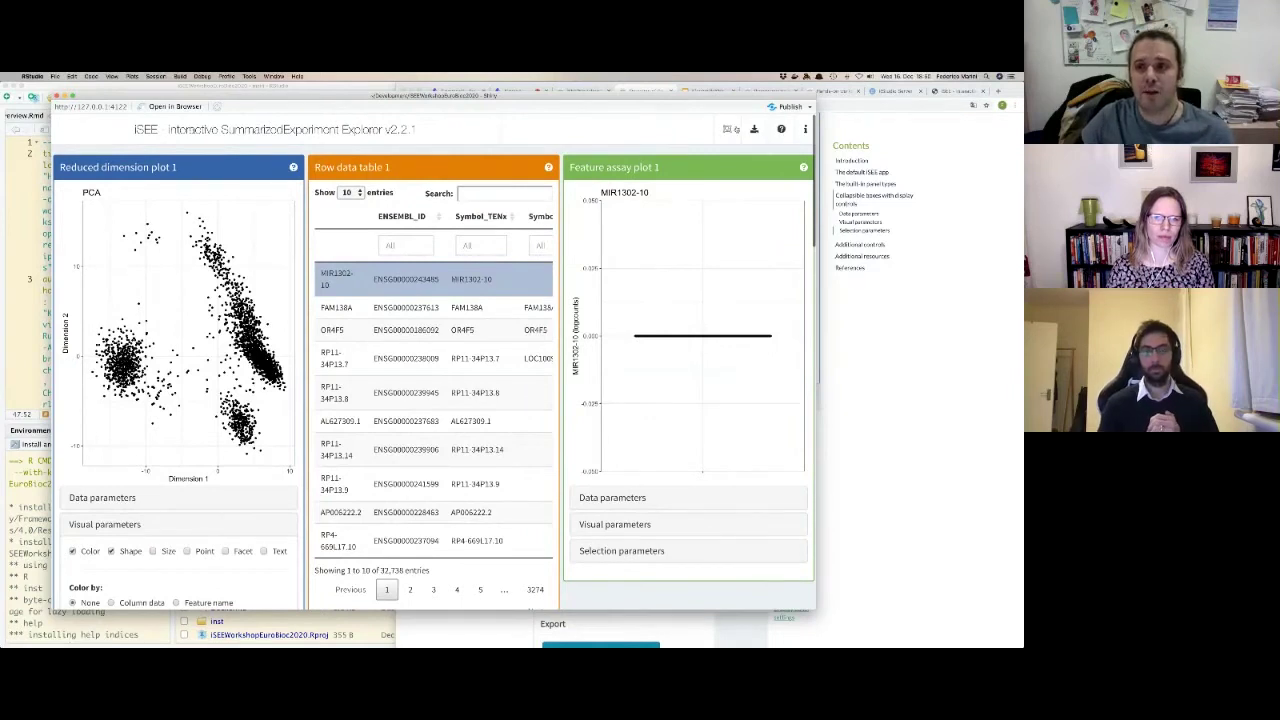
click(728, 130)
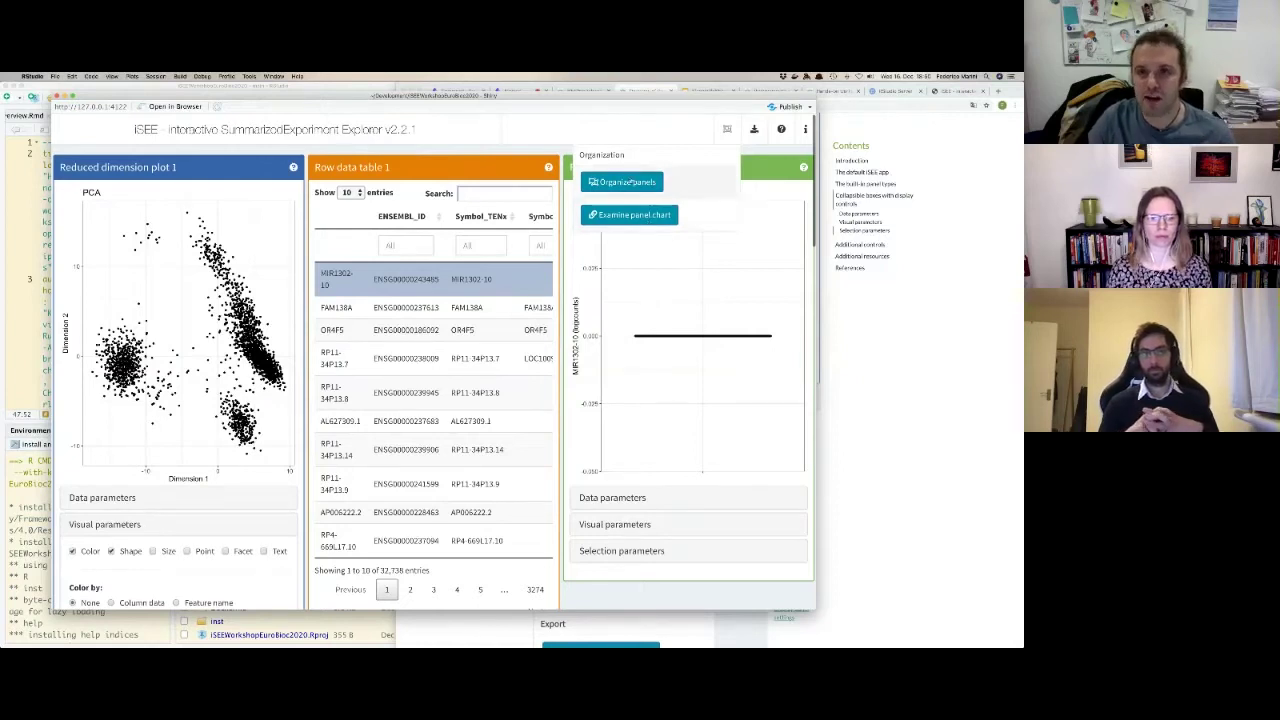
click(628, 183)
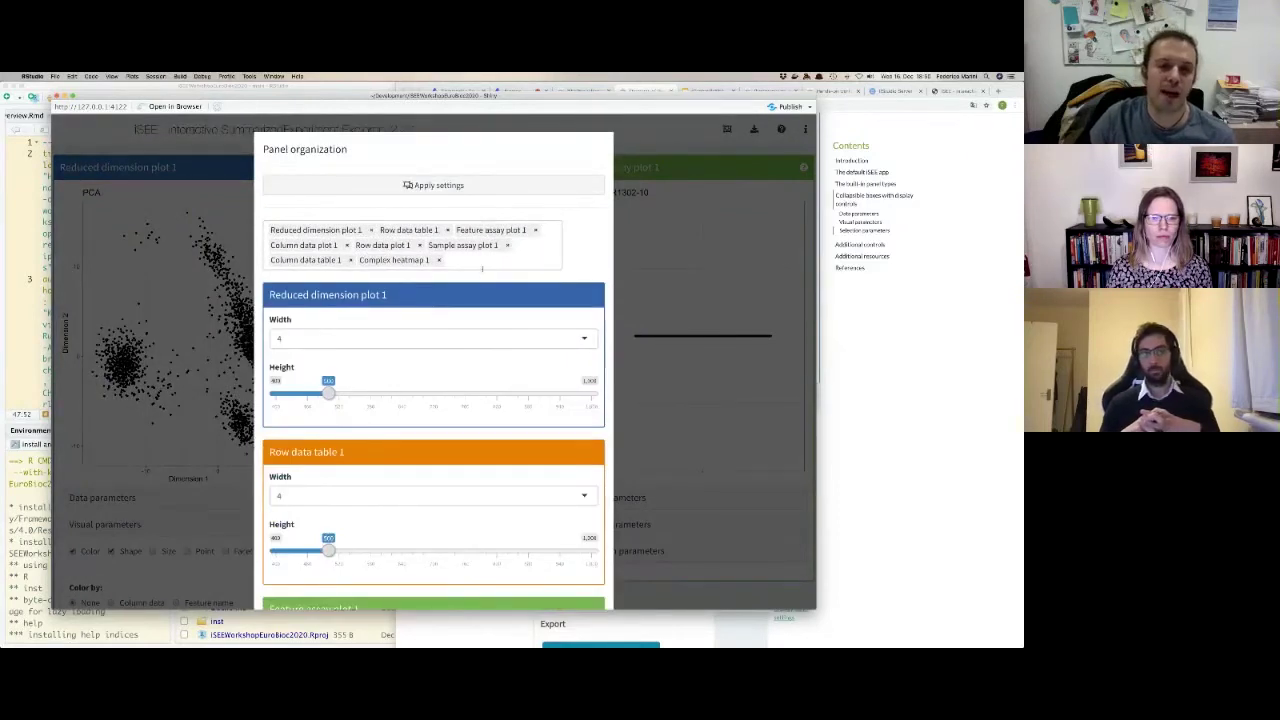
drag(409, 230, 290, 228)
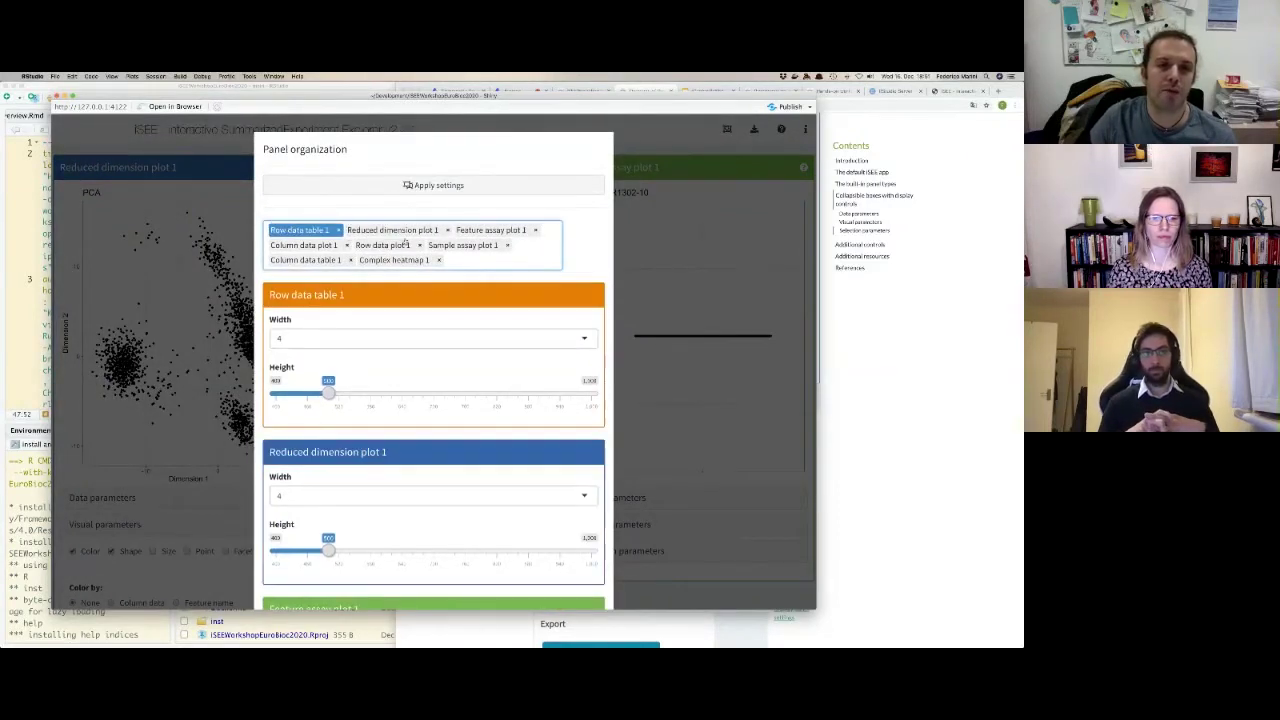
drag(474, 232, 385, 230)
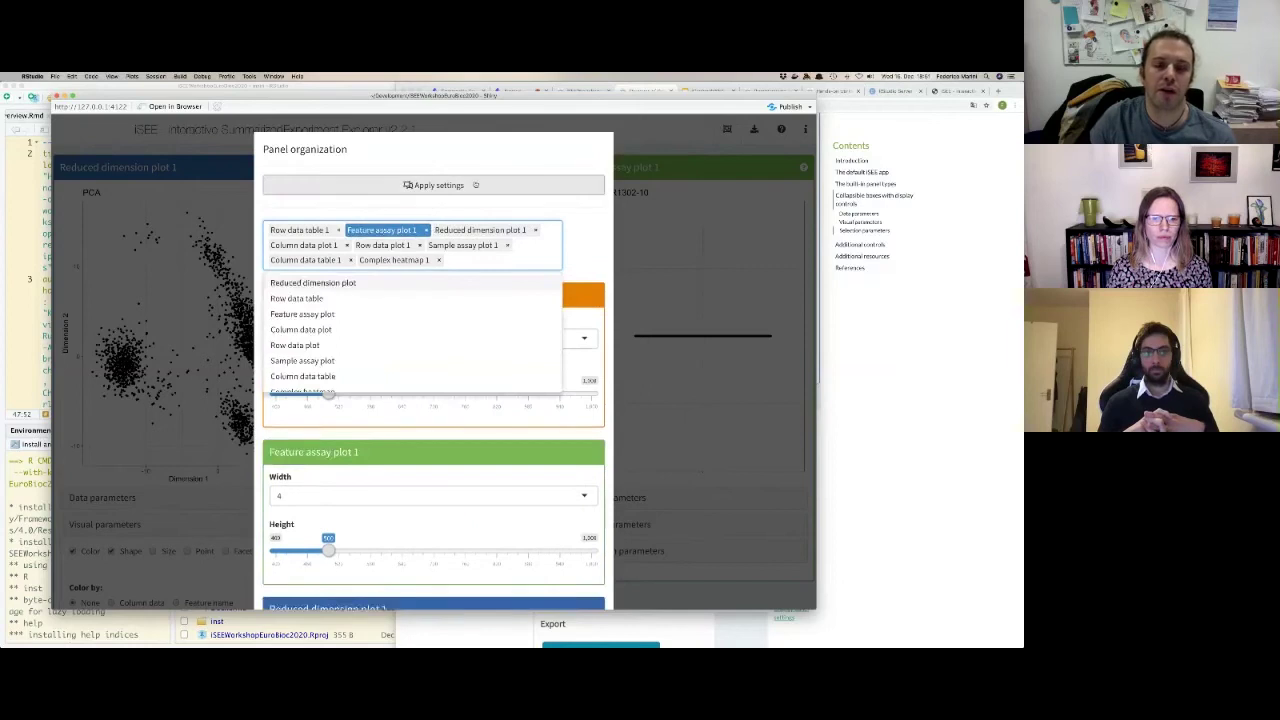
click(490, 187)
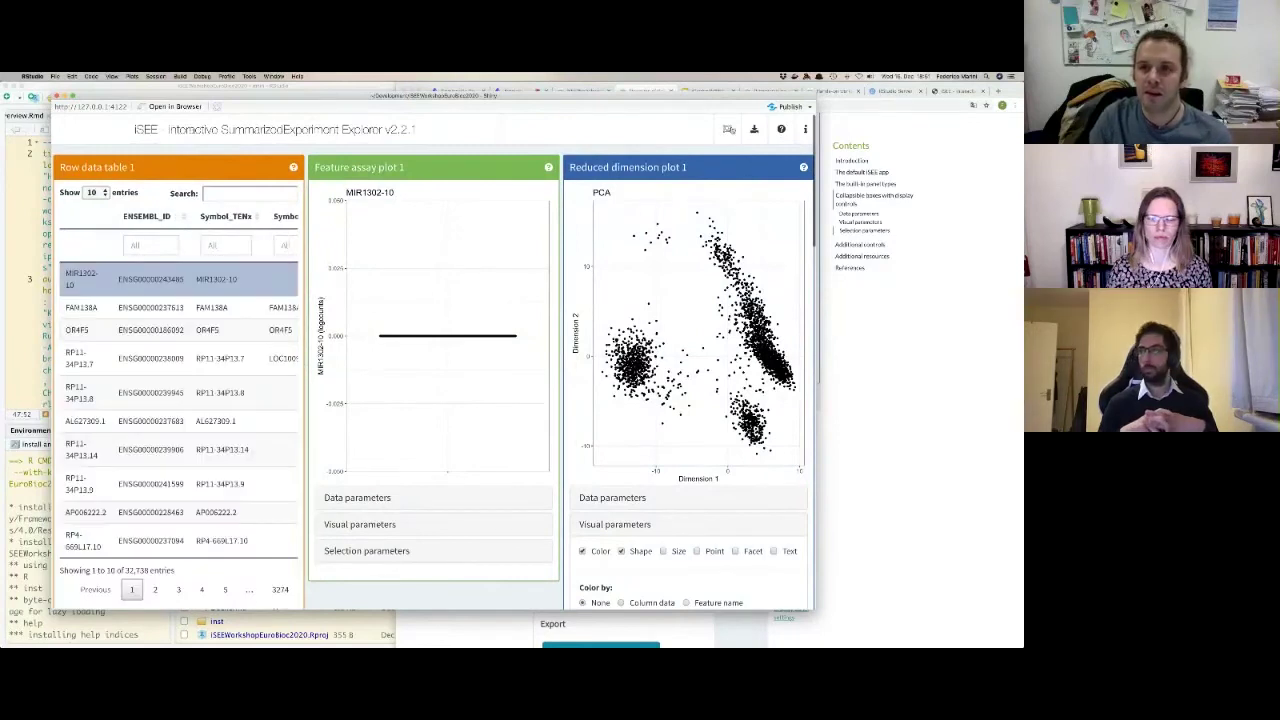
Review the Organization and Export options, view the extracted R code for the app's panels, and close it.
click(727, 129)
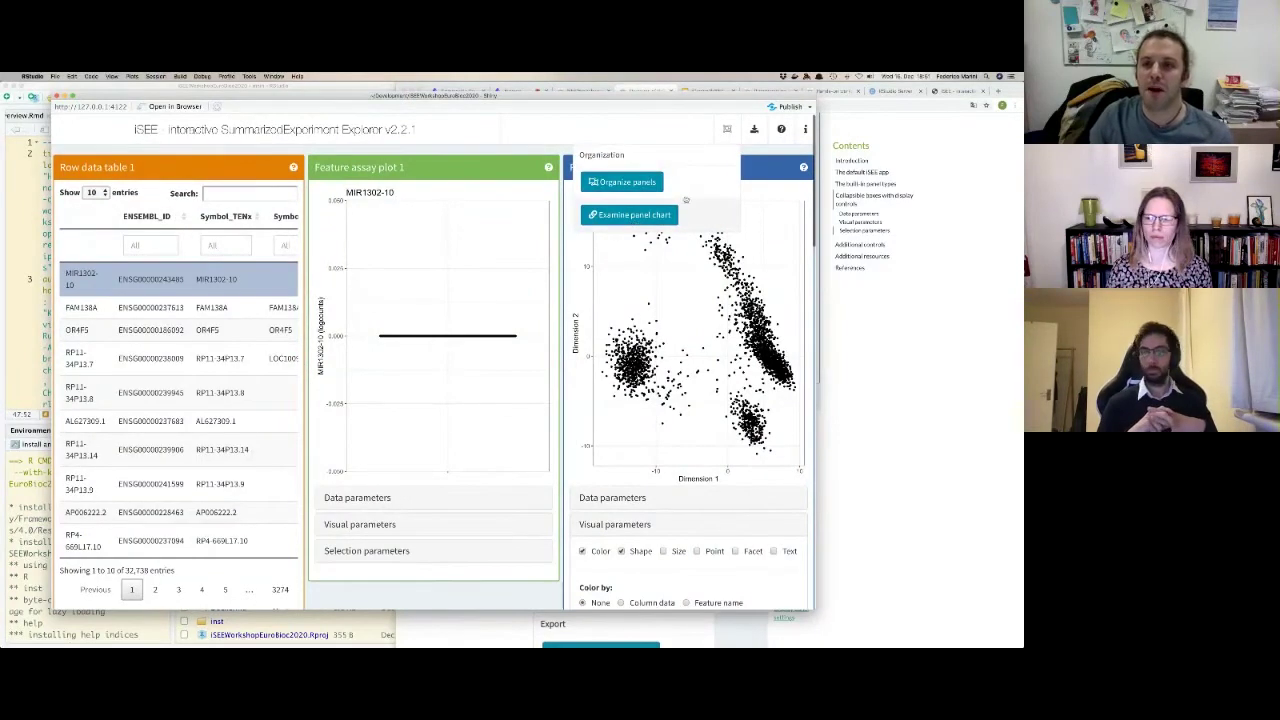
click(754, 130)
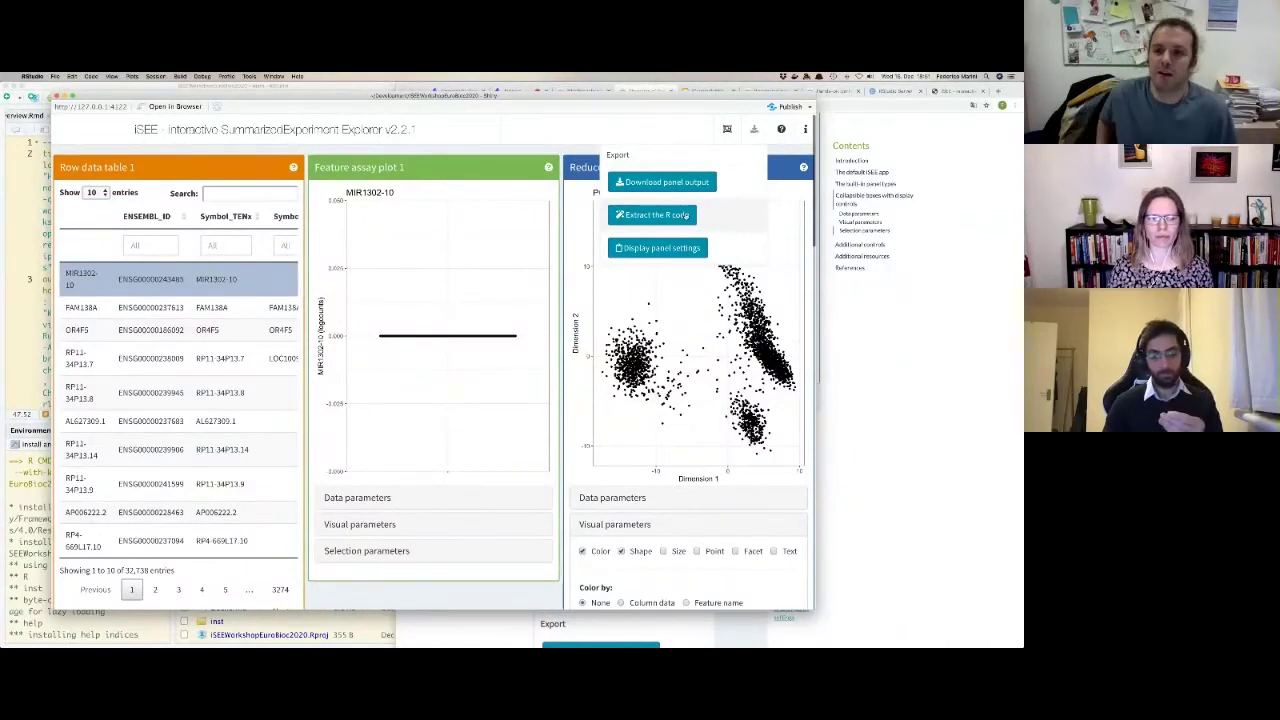
click(652, 215)
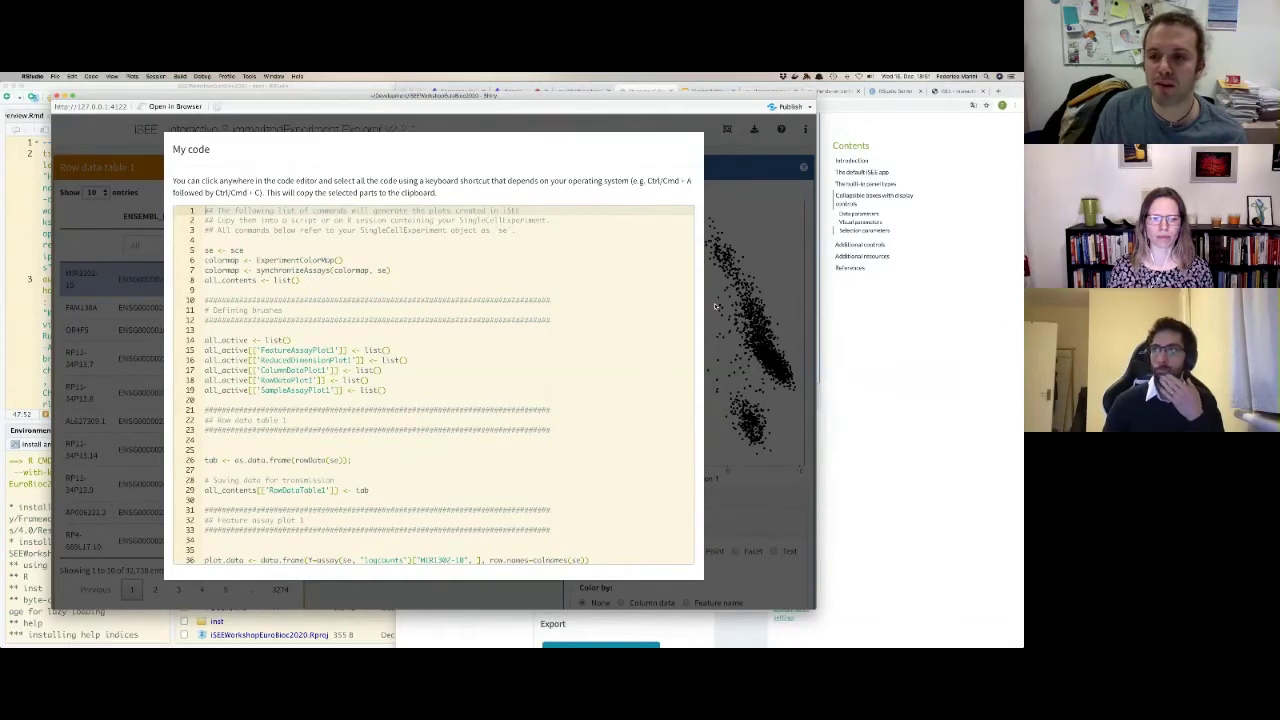
click(716, 307)
Display the panel settings code from the export options and close it.
click(754, 129)
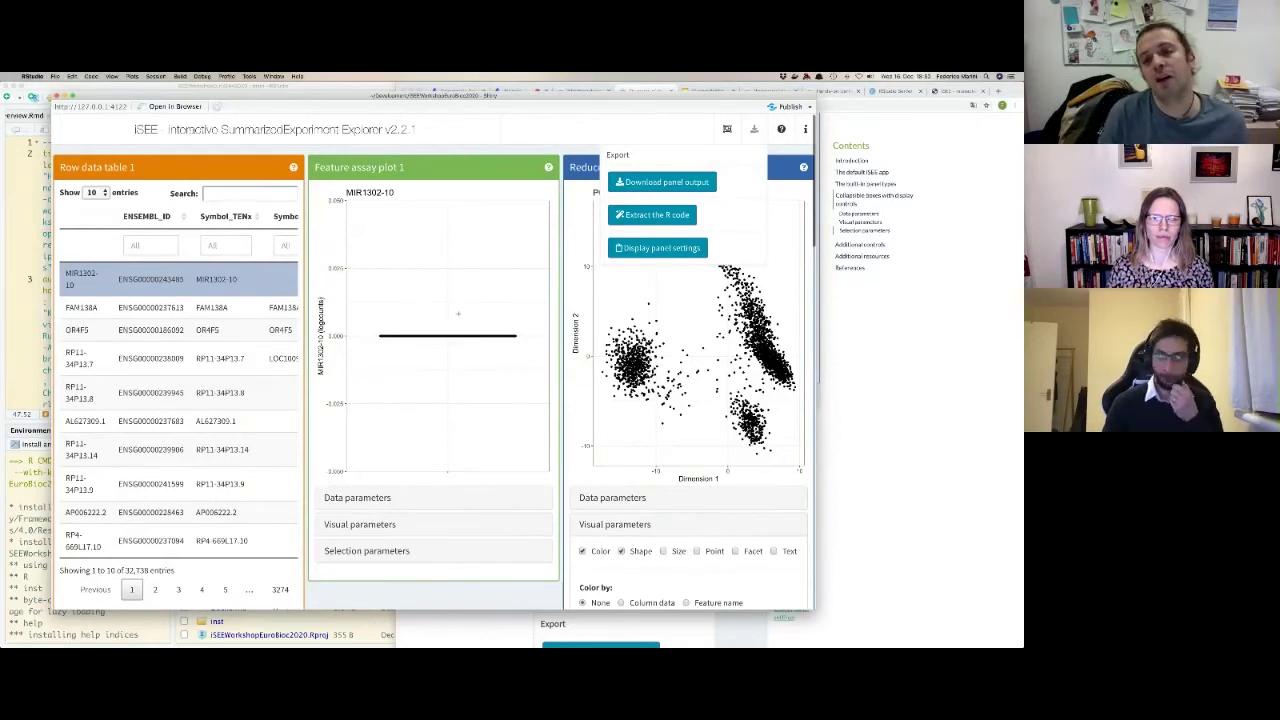
click(672, 248)
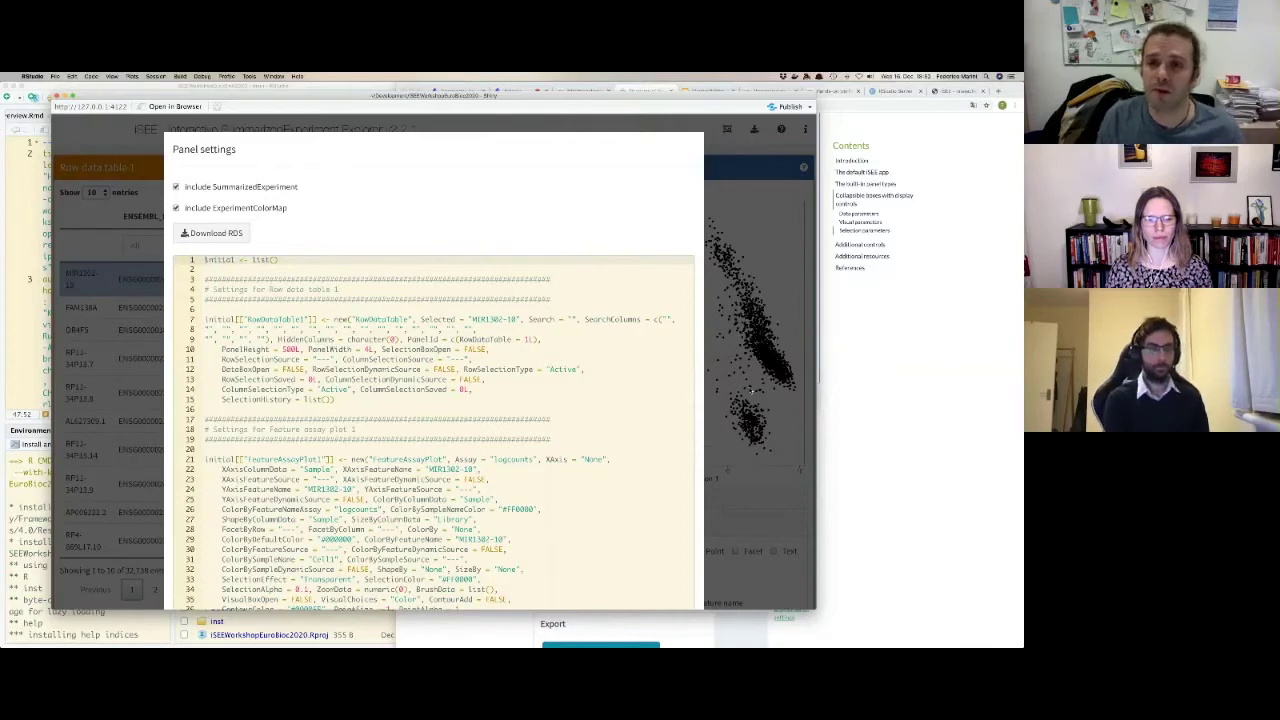
click(750, 390)
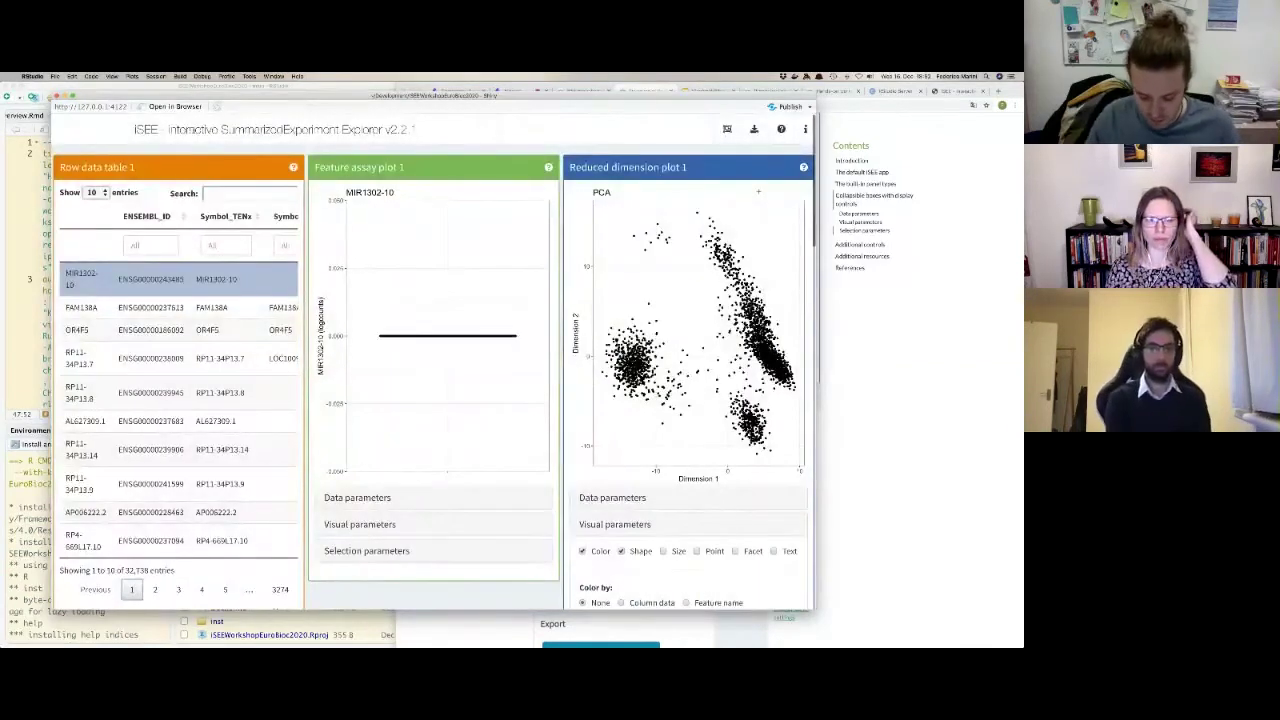
Show the app's documentation options, and switch to the iSEE app in Chrome with the interactive quick tour open.
click(781, 128)
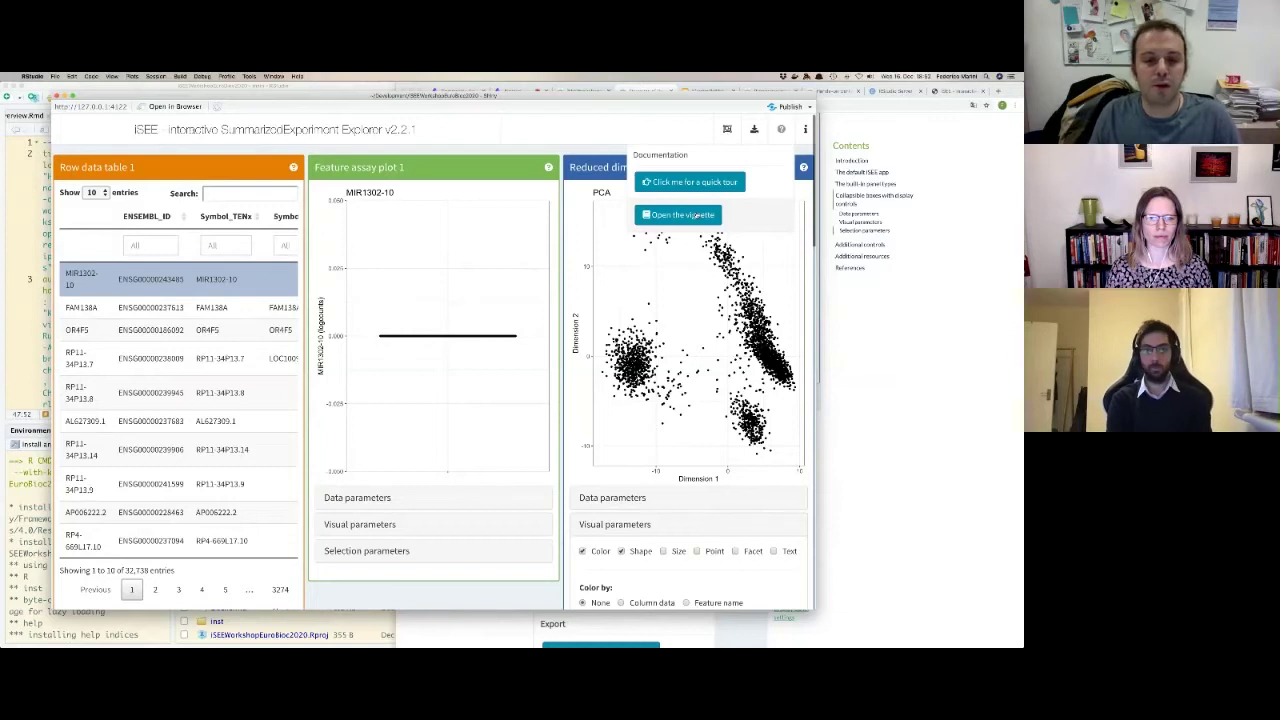
key(super+Tab)
key(Tab)
key(Tab)
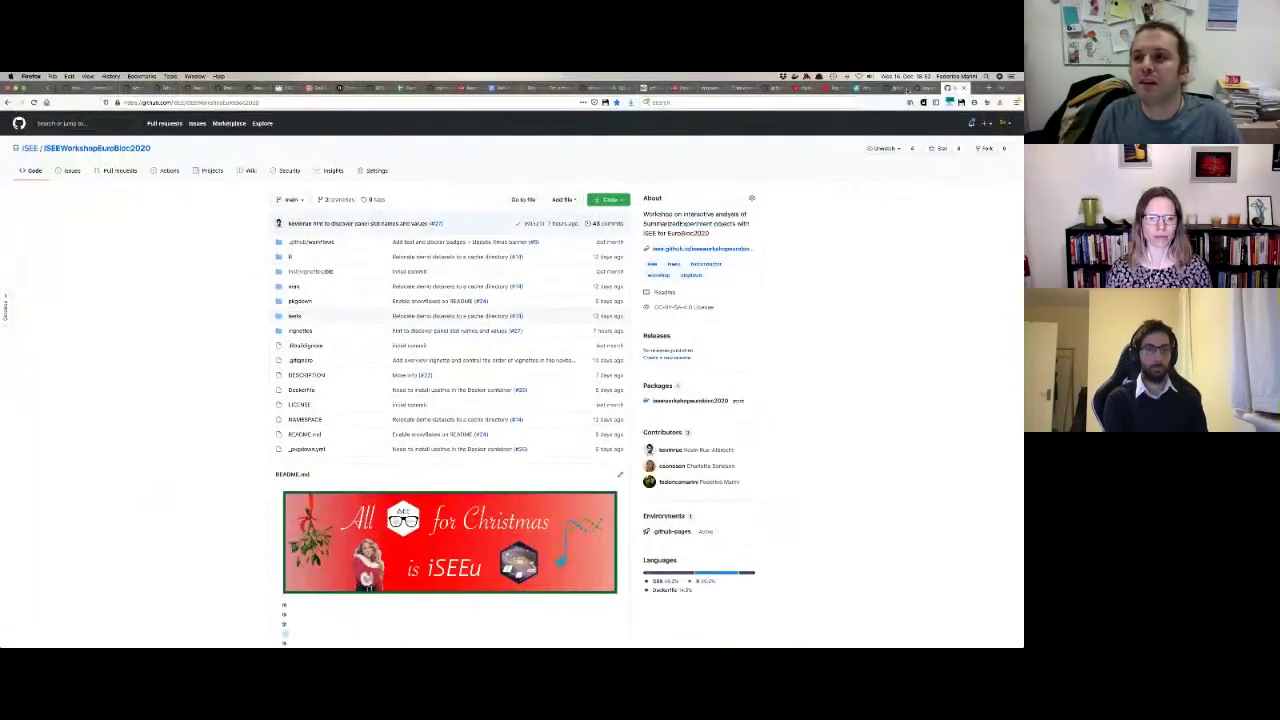
key(super+Tab)
key(Tab)
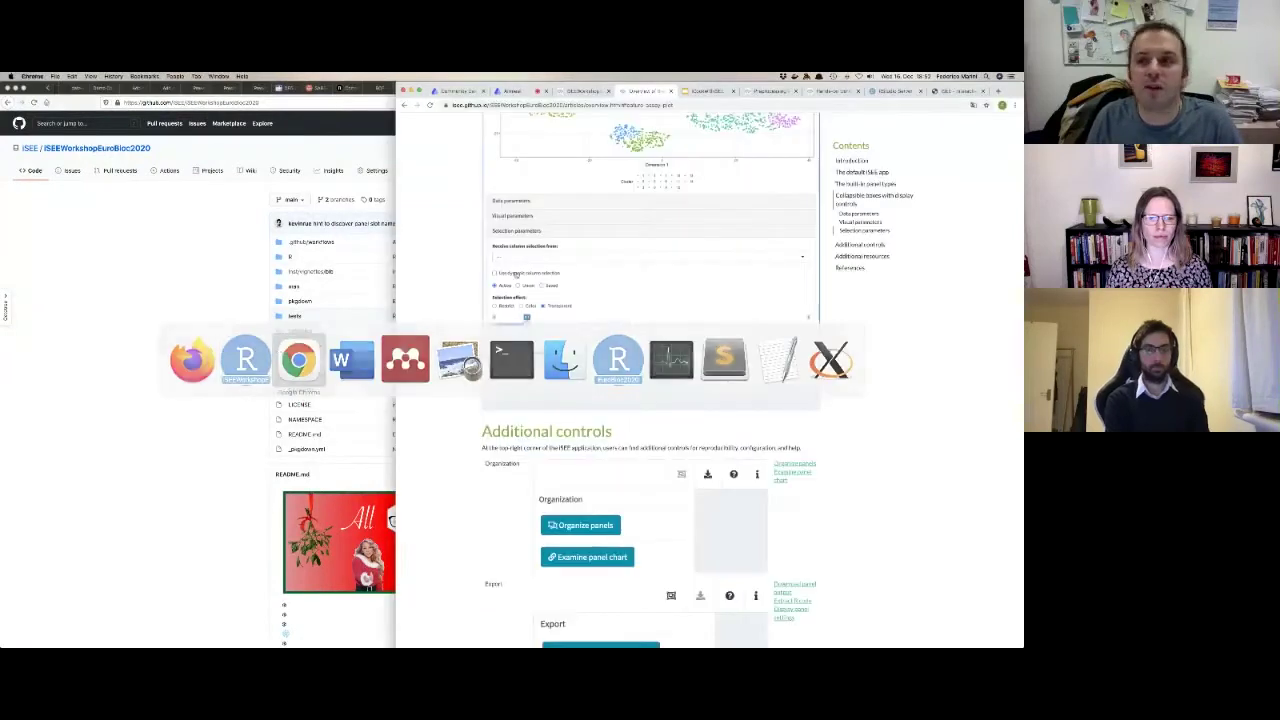
key(super+9)
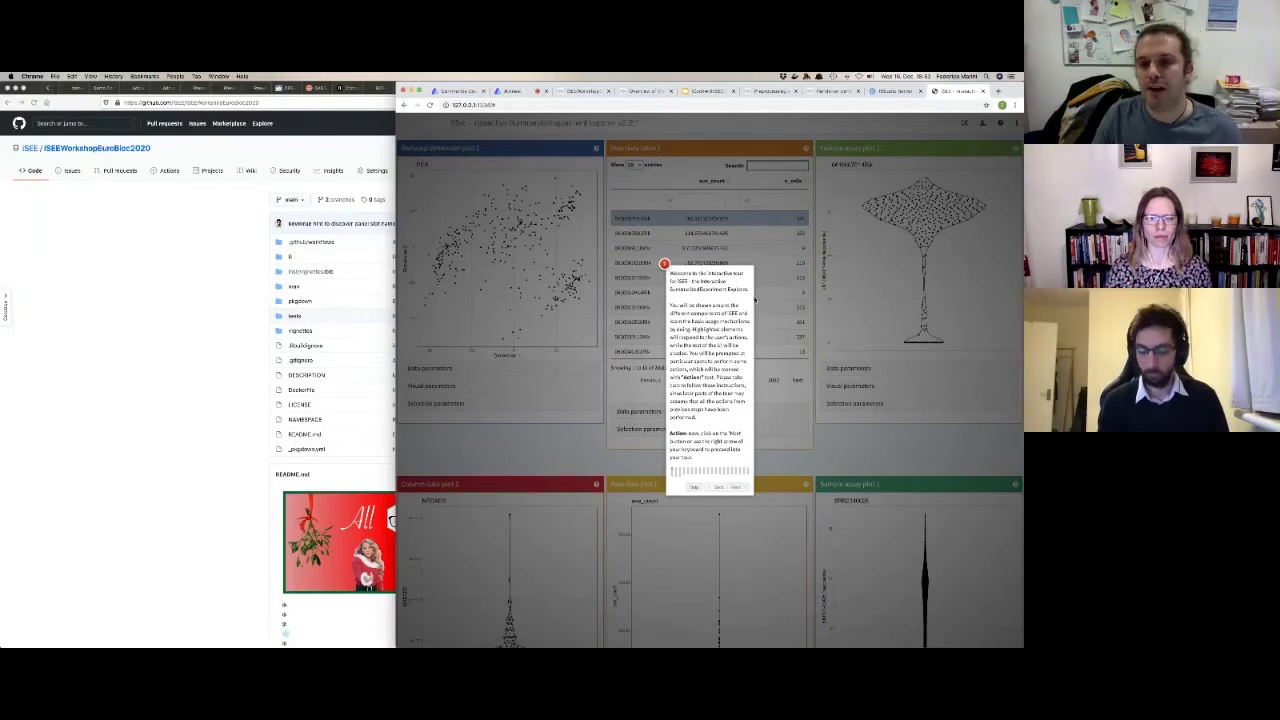
Advance the quick tour through the Reduced dimension plot explanations to its Visual parameters step.
key(Right)
key(Left)
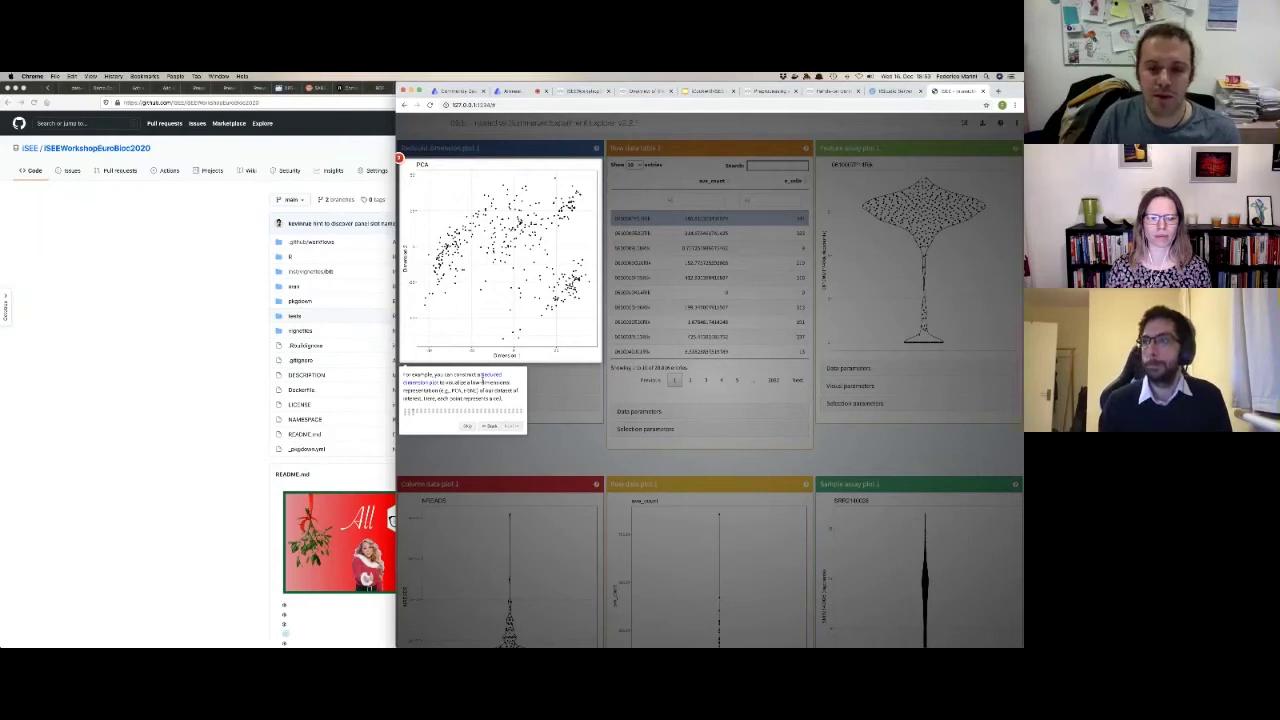
key(Right)
key(Right)
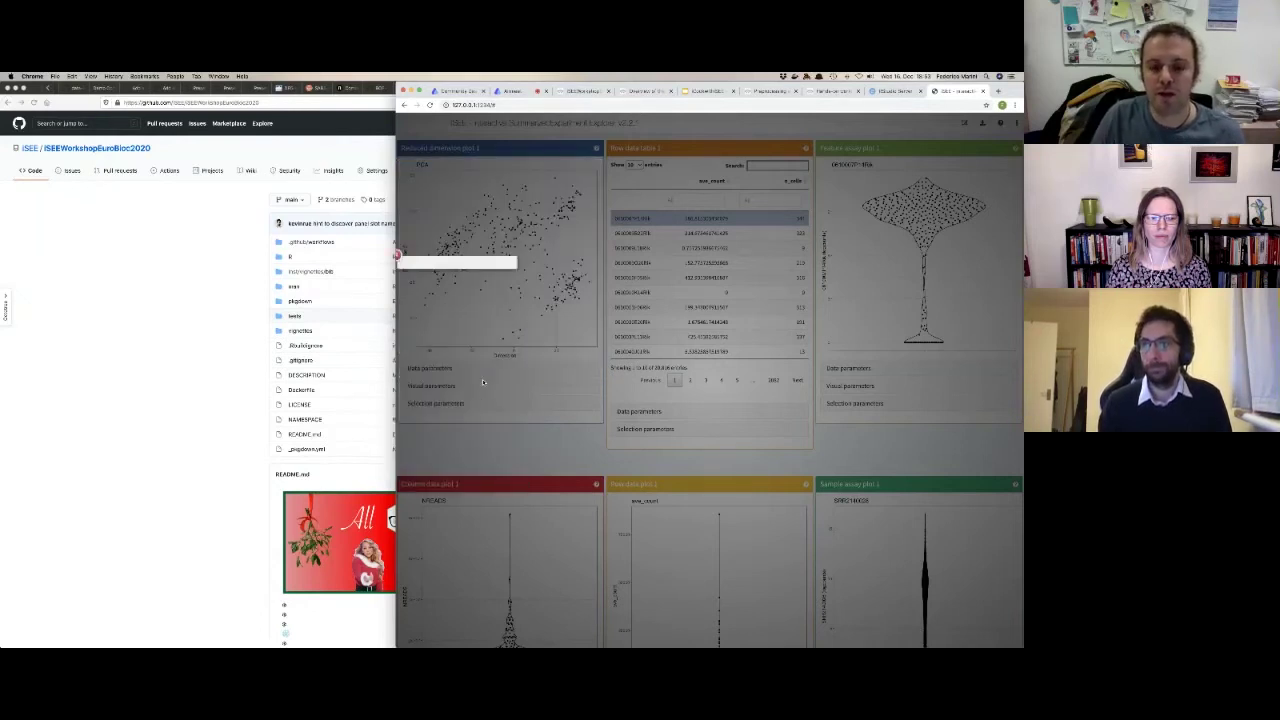
key(Right)
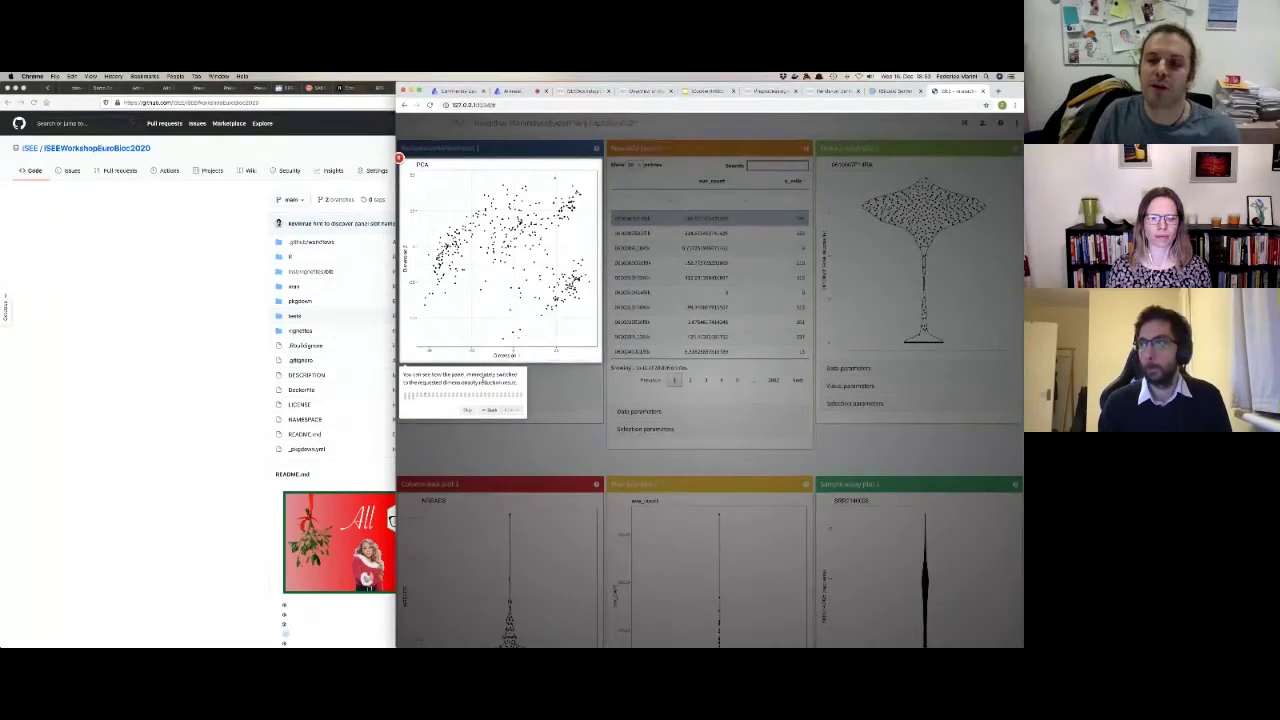
key(Right)
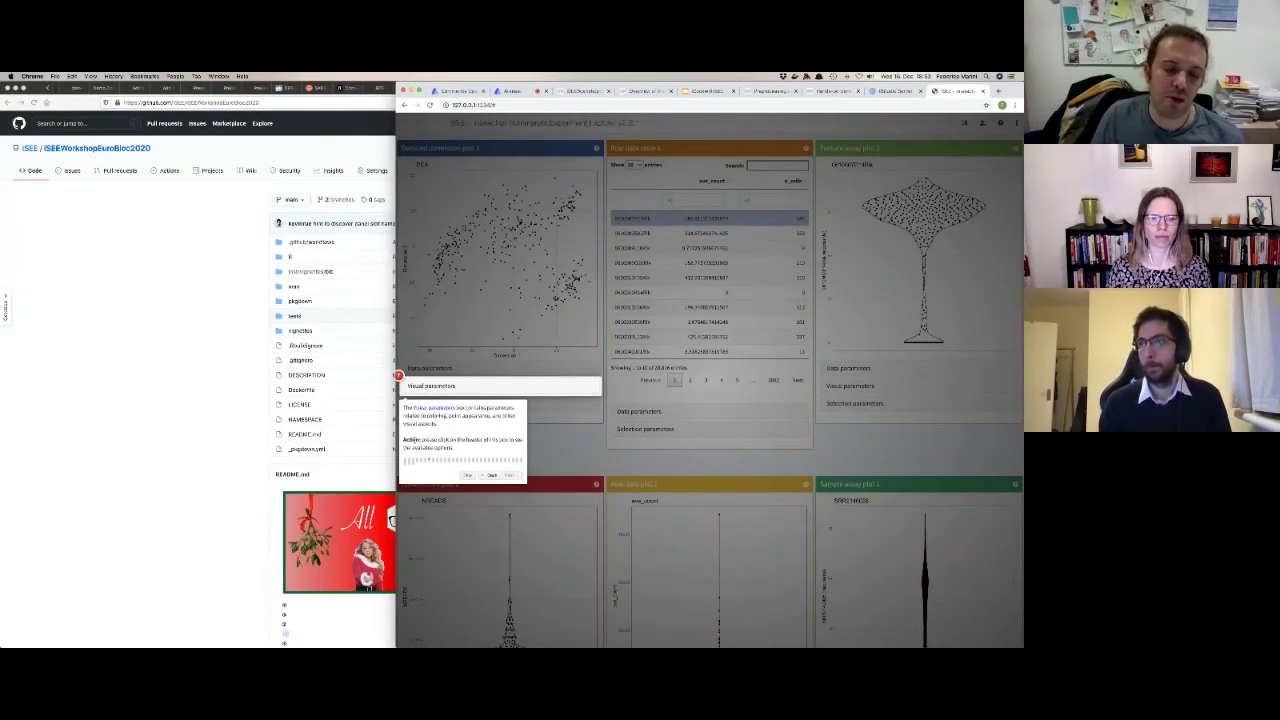
Follow the tour's actions: expand the Reduced dimension plot's Visual parameters and color the points by Column data.
click(436, 386)
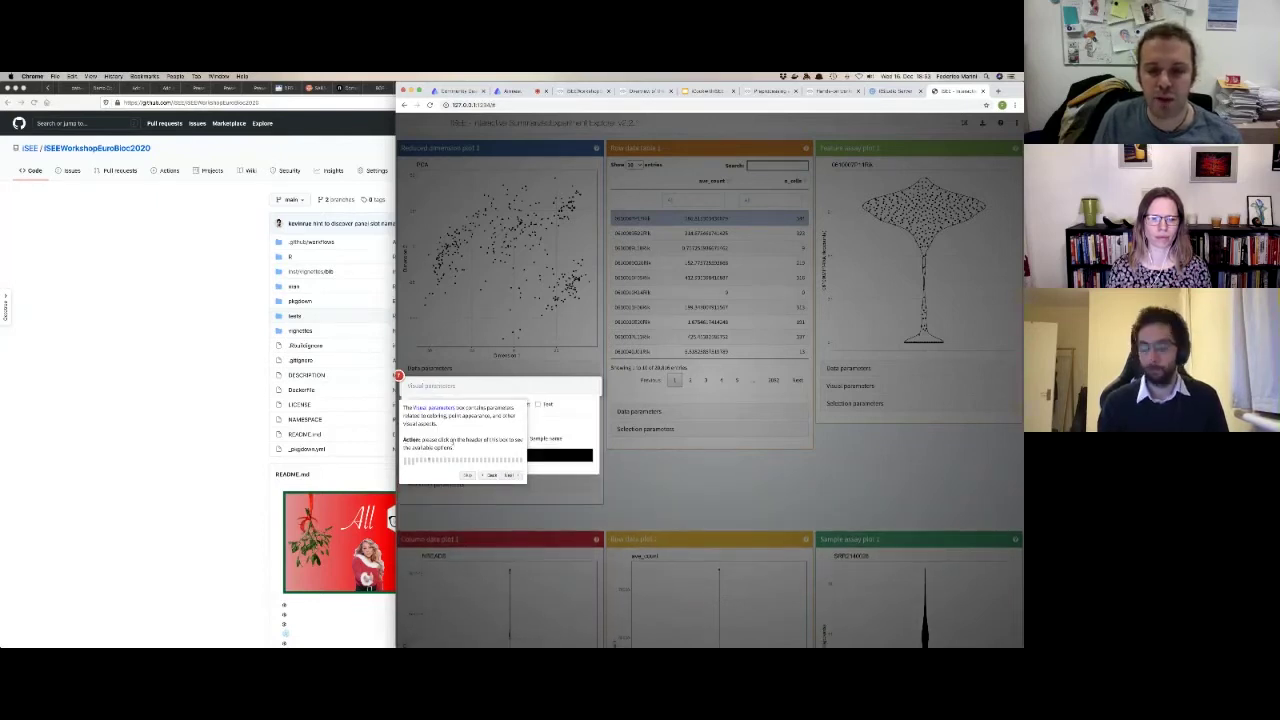
key(Right)
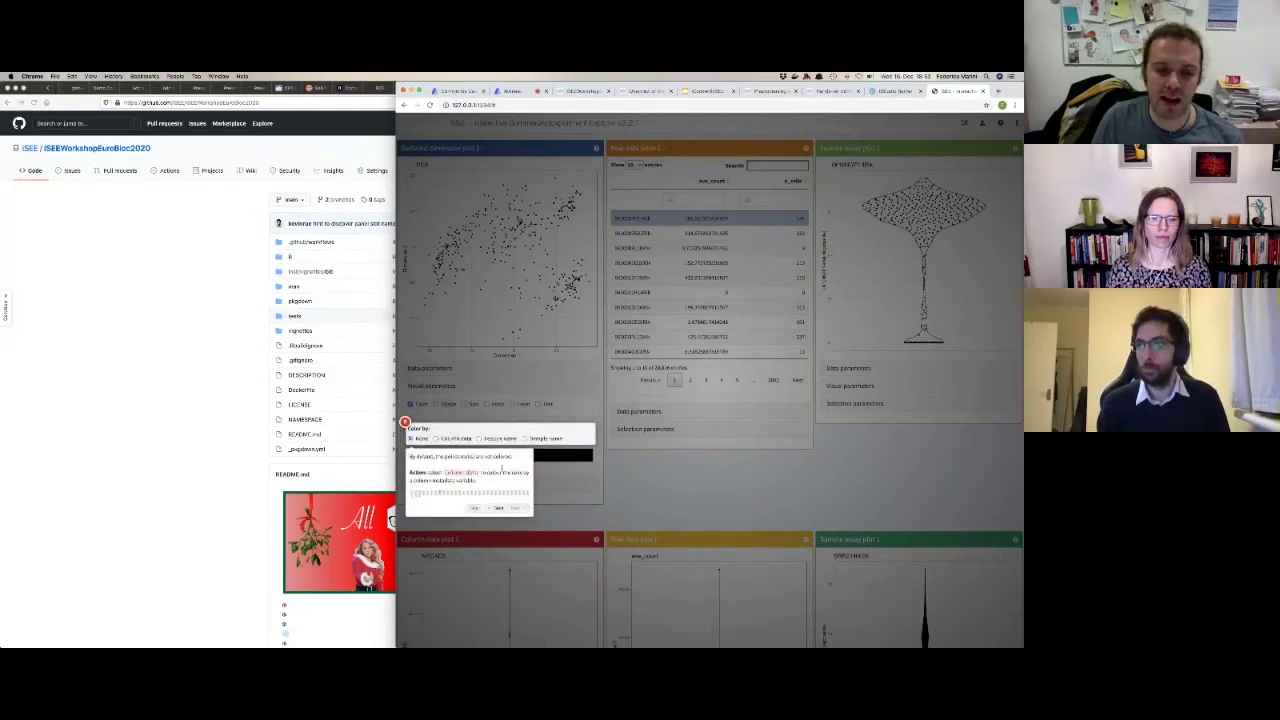
click(437, 439)
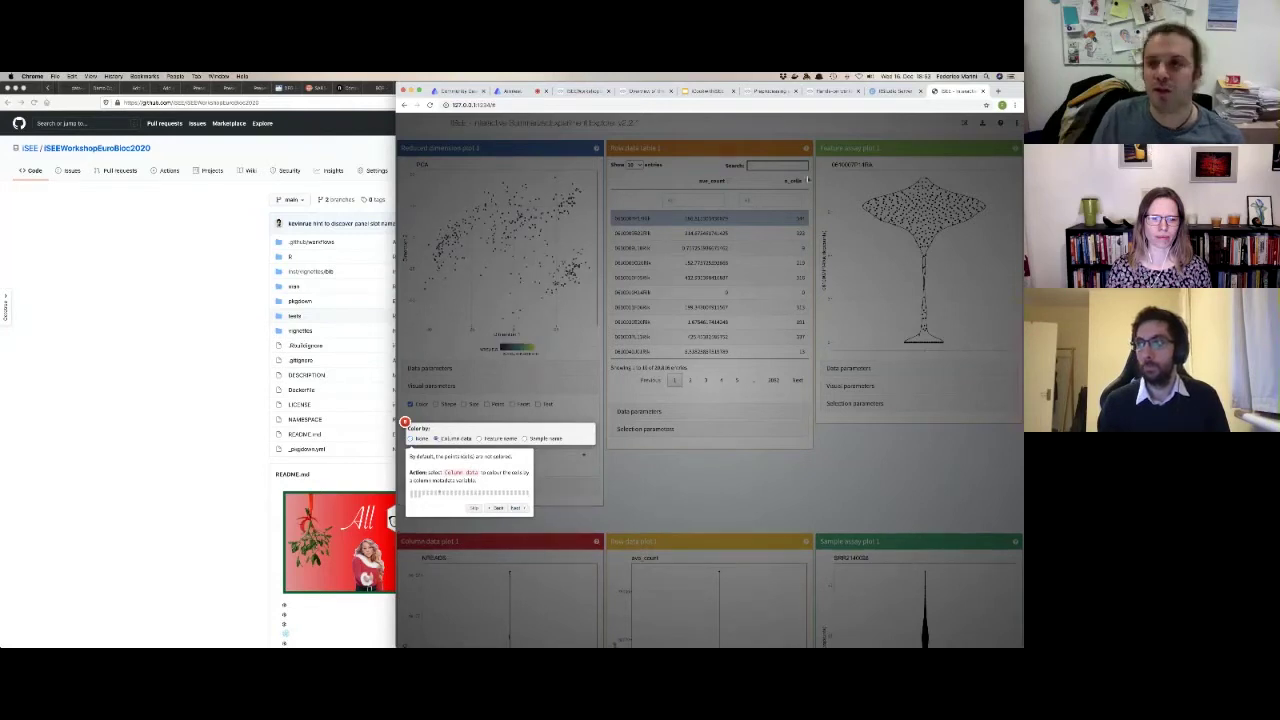
Return to the overview article and review its Additional controls section down to the additional information options.
click(583, 91)
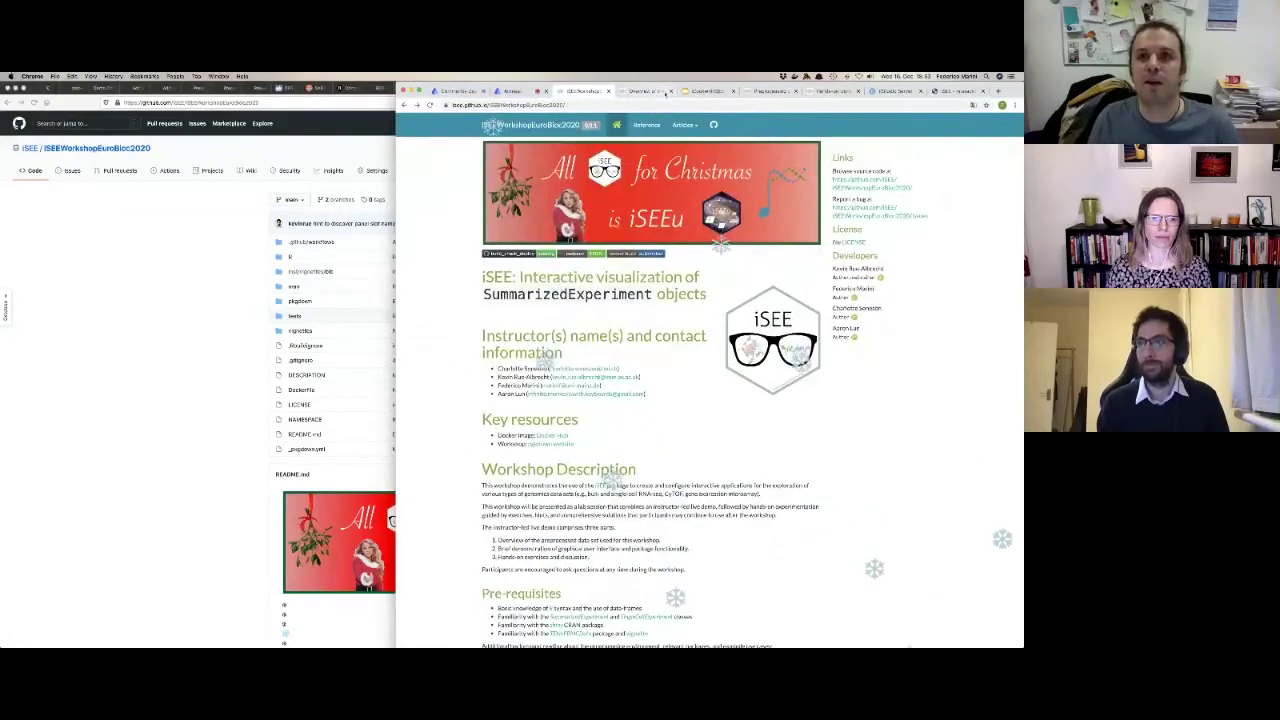
click(645, 91)
click(859, 245)
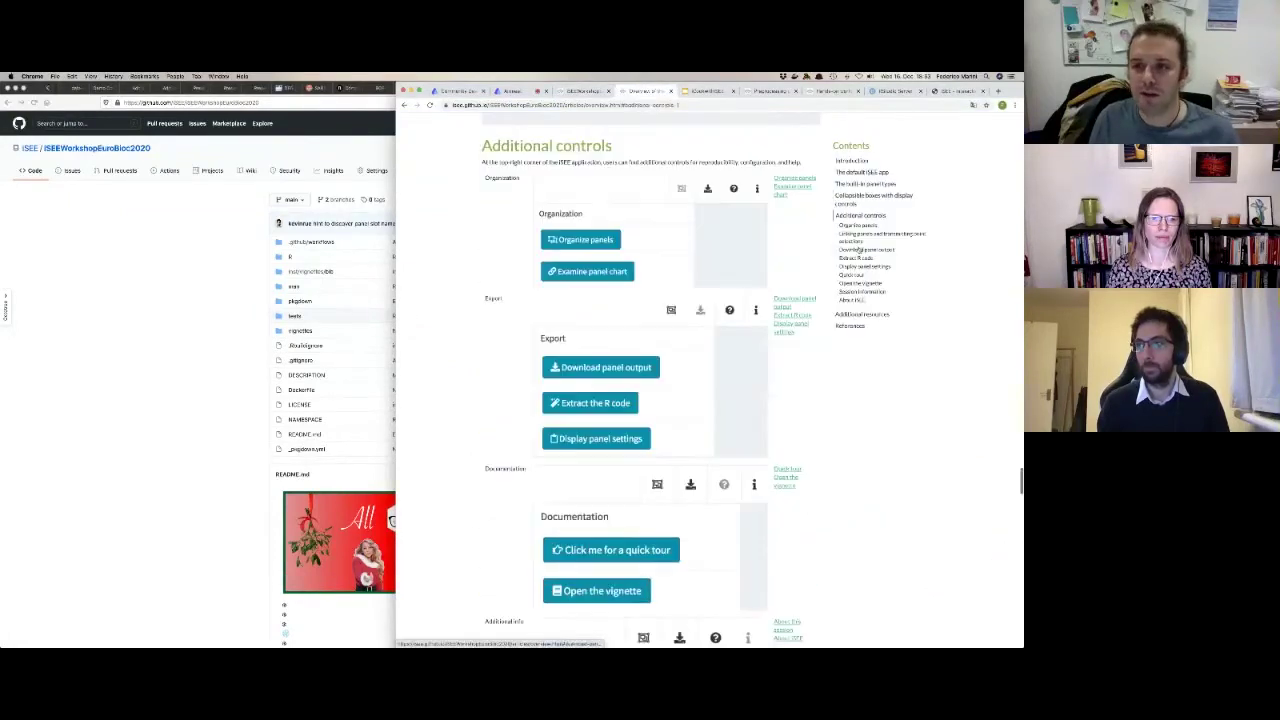
scroll(706, 323, down, 5)
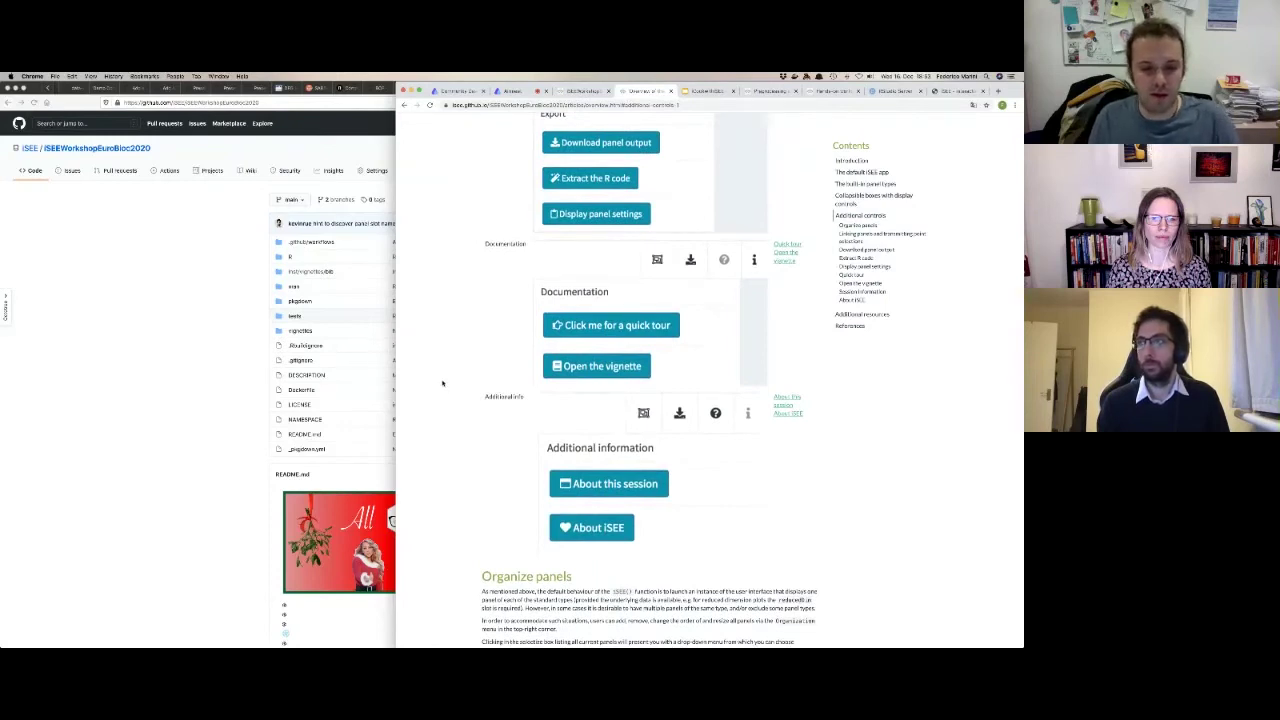
Switch to the iSEE app in the RStudio viewer, display the session information from the additional information options, and close it.
key(super+Tab)
key(super+Tab)
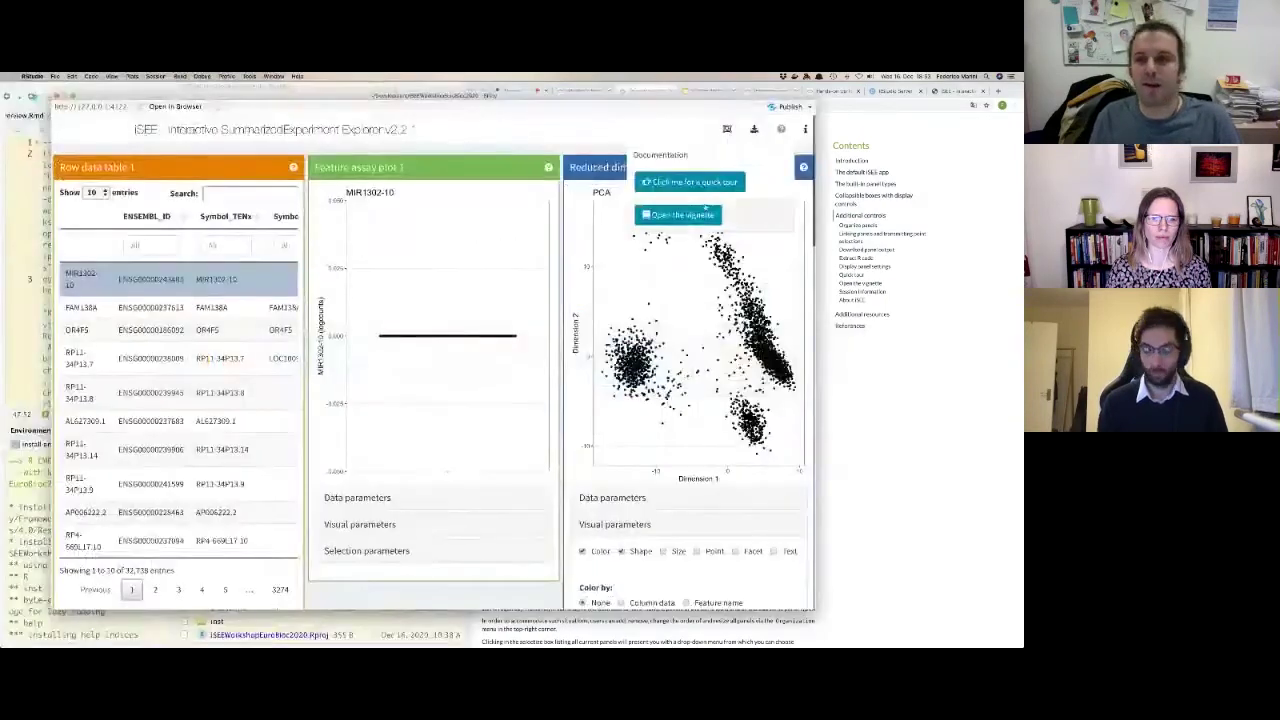
click(805, 129)
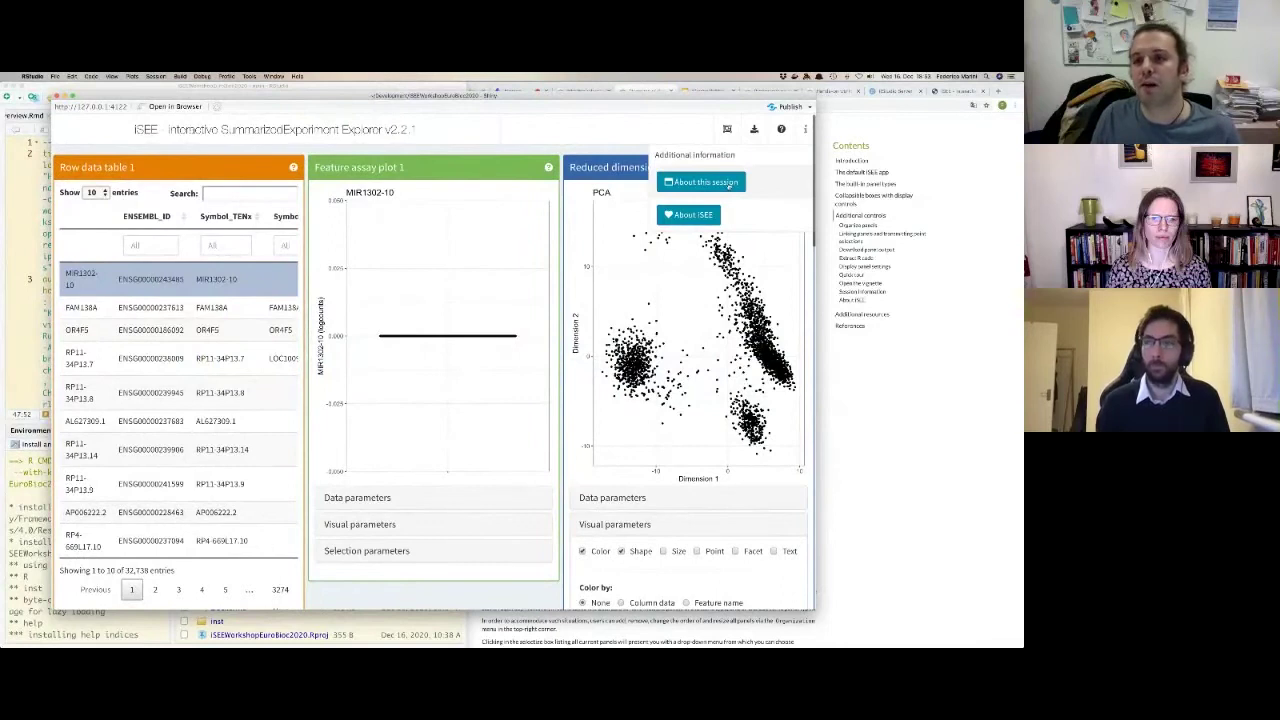
click(728, 185)
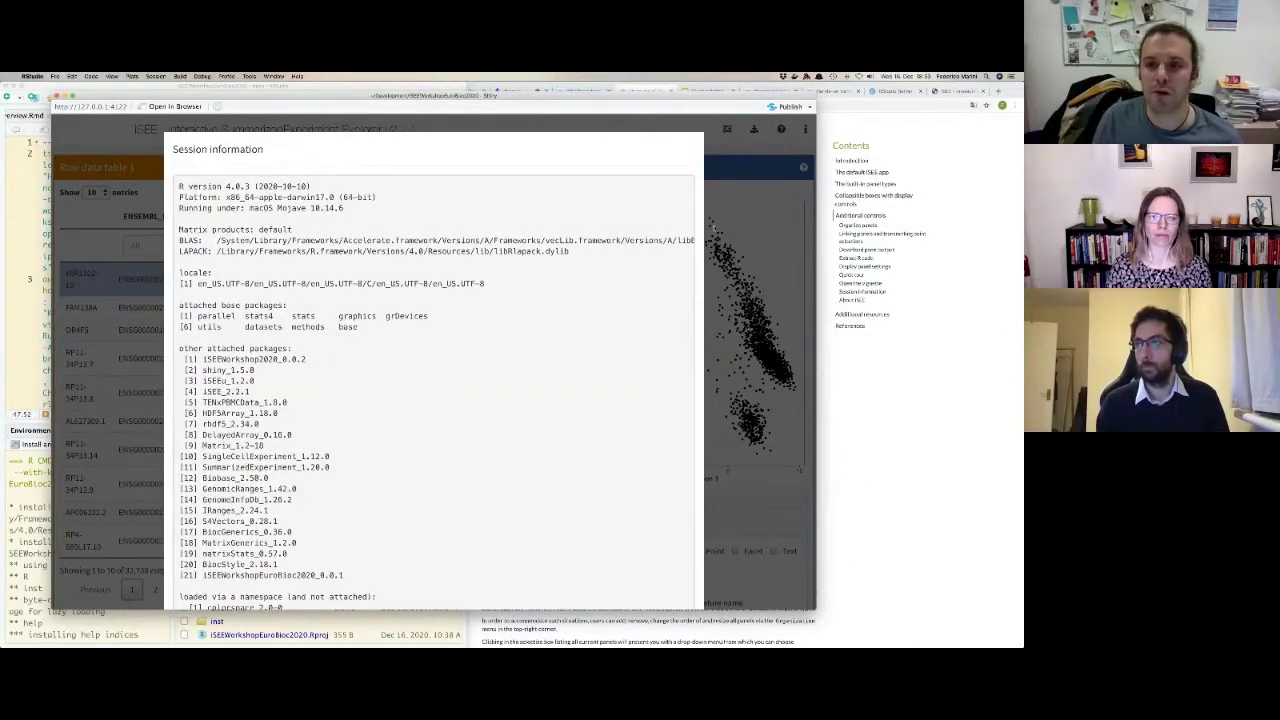
click(716, 228)
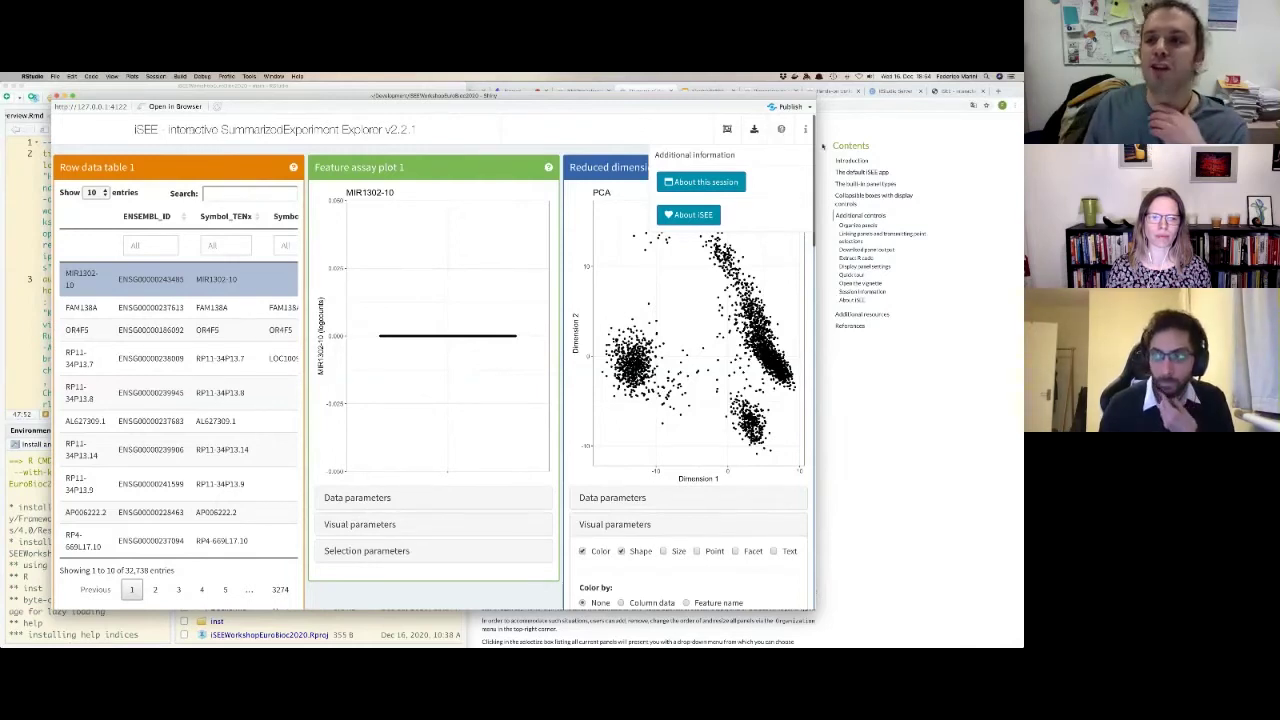
Return to Chrome and start presenting the iCookwithiSEE - EuroBioc2020 slides.
click(979, 218)
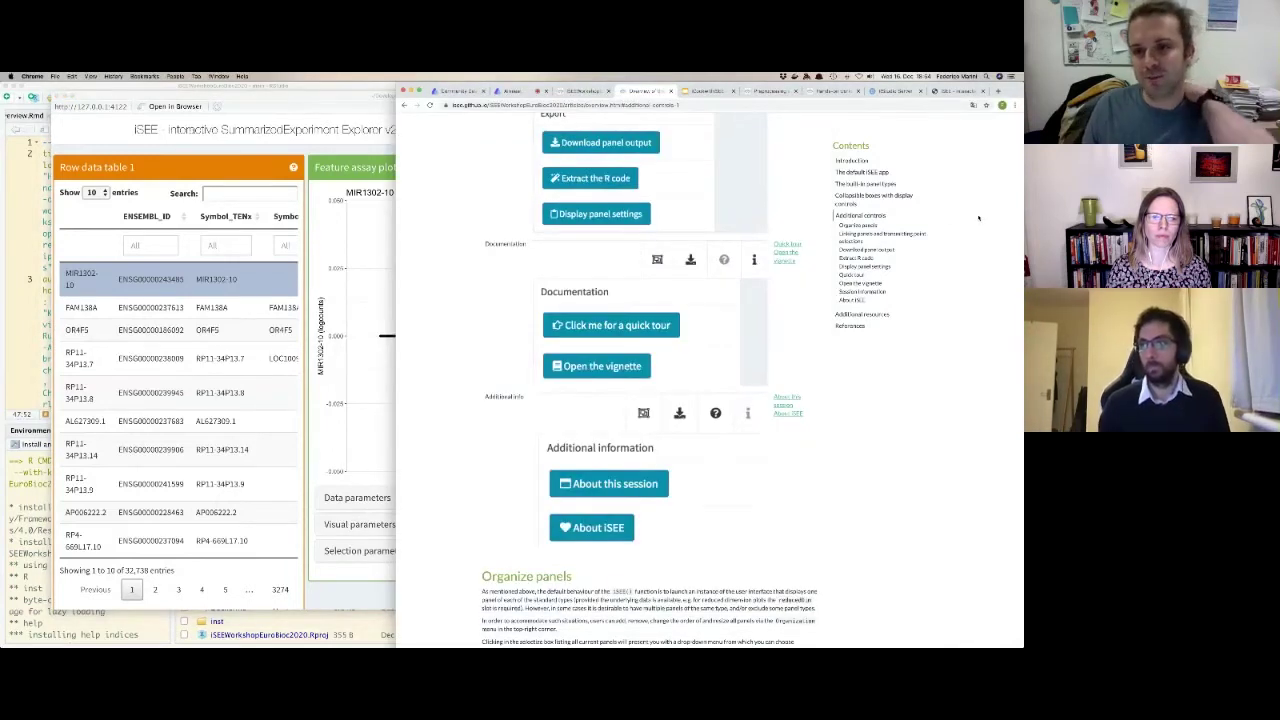
click(706, 92)
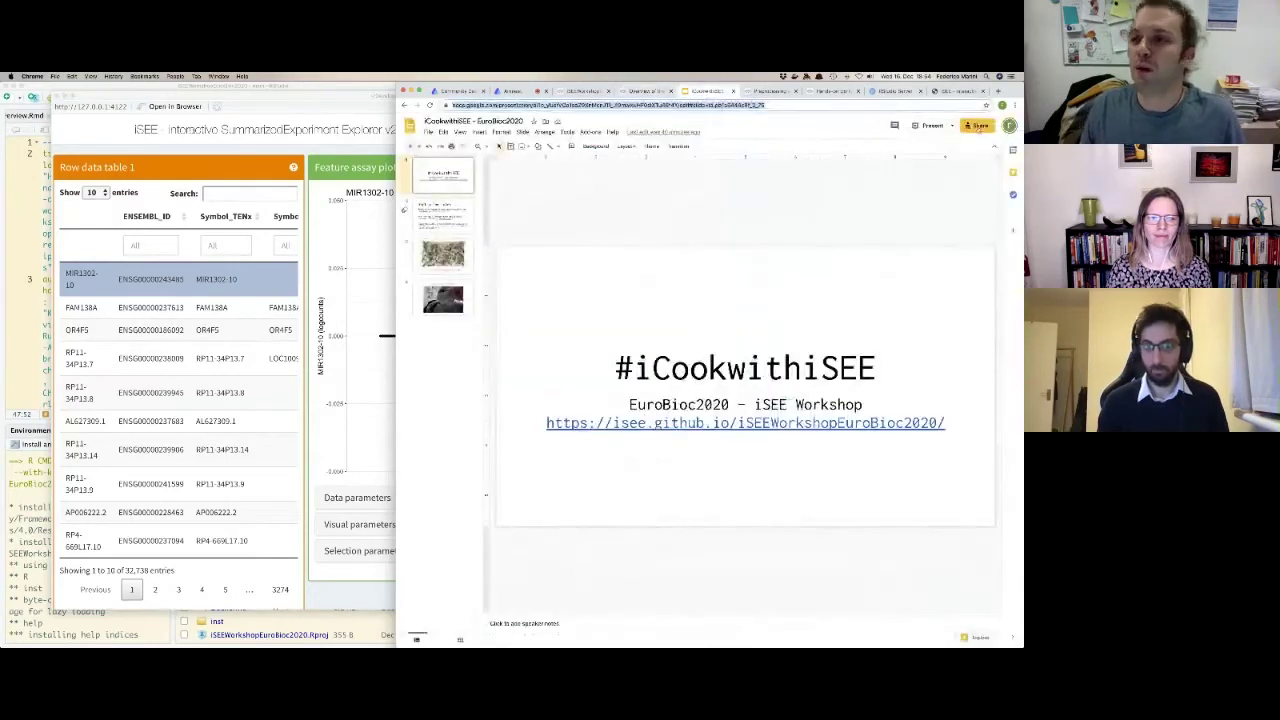
click(932, 127)
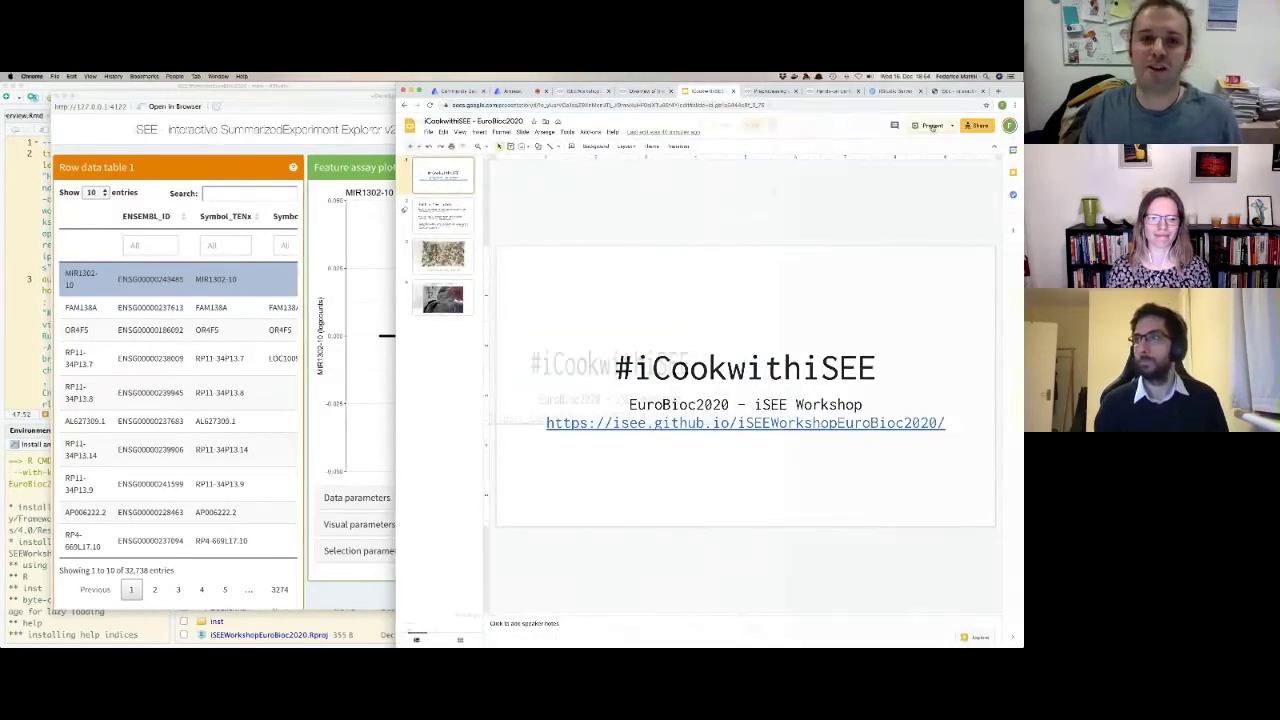
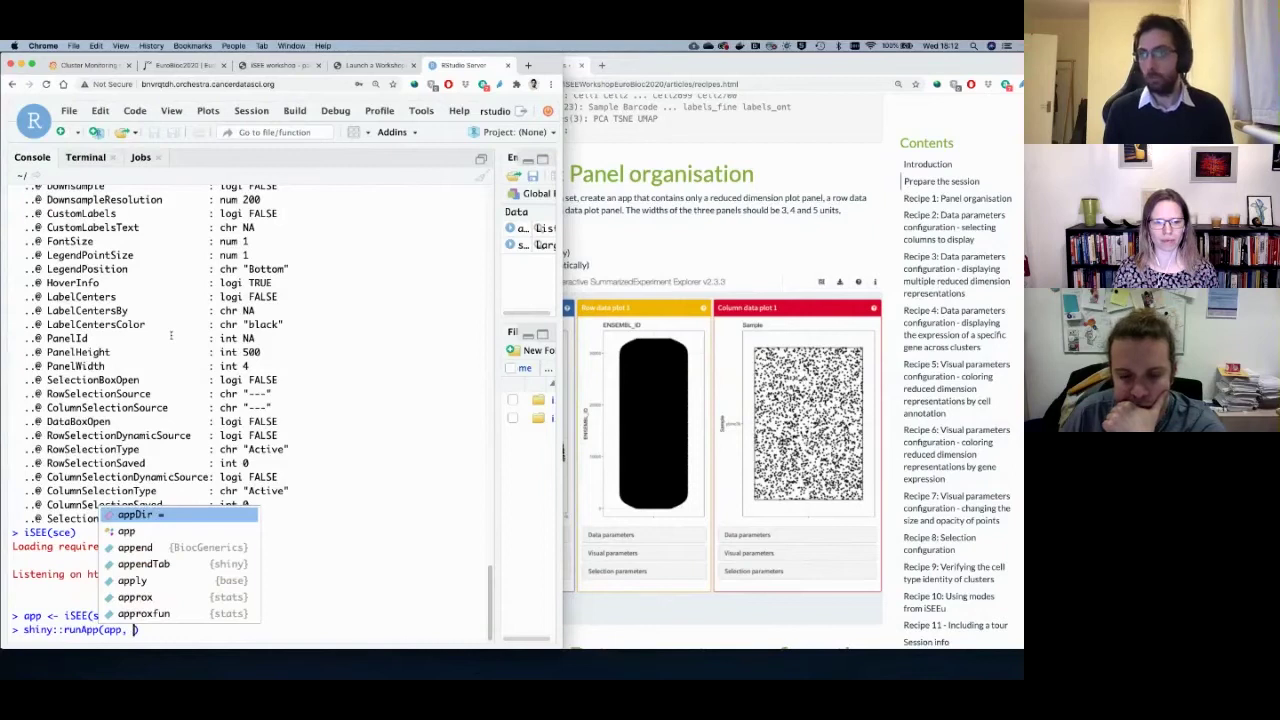
Complete and run the console command shiny::runApp(app, launch.browser = TRUE) to open the iSEE app in the browser.
key(BackSpace)
key(BackSpace)
text(,)
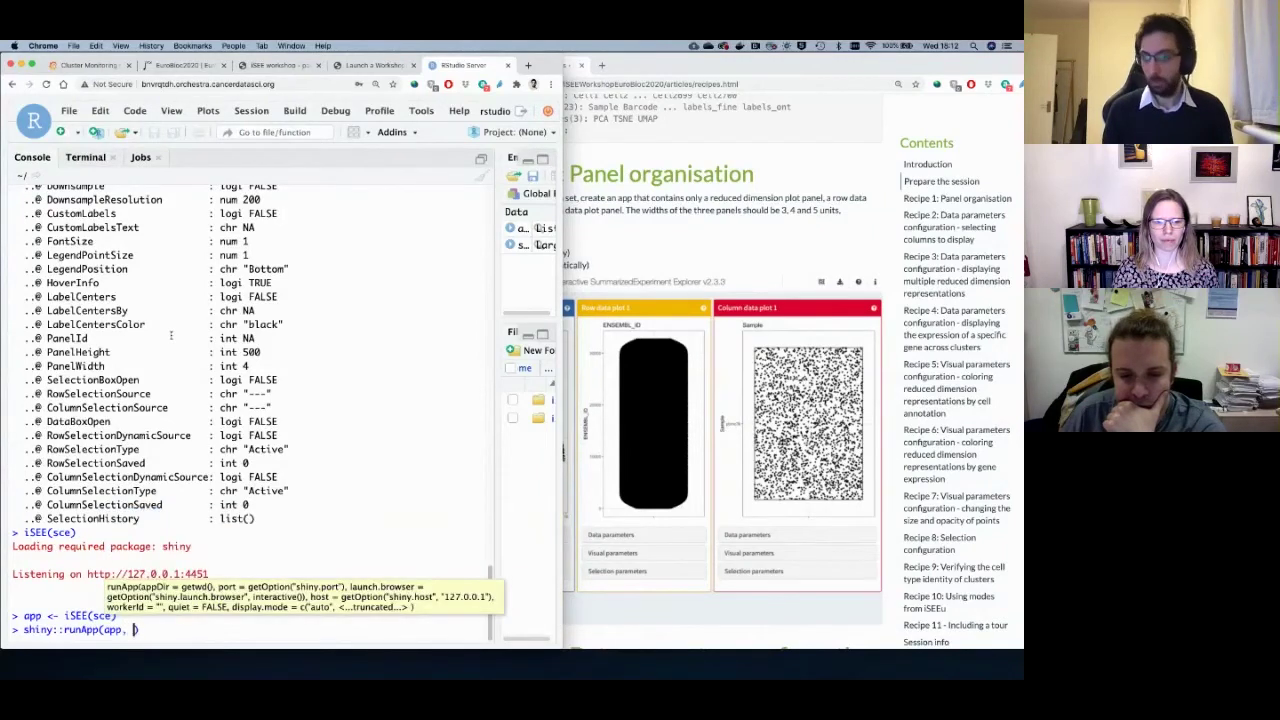
key(Down)
key(Down)
key(Return)
text(TRUE)
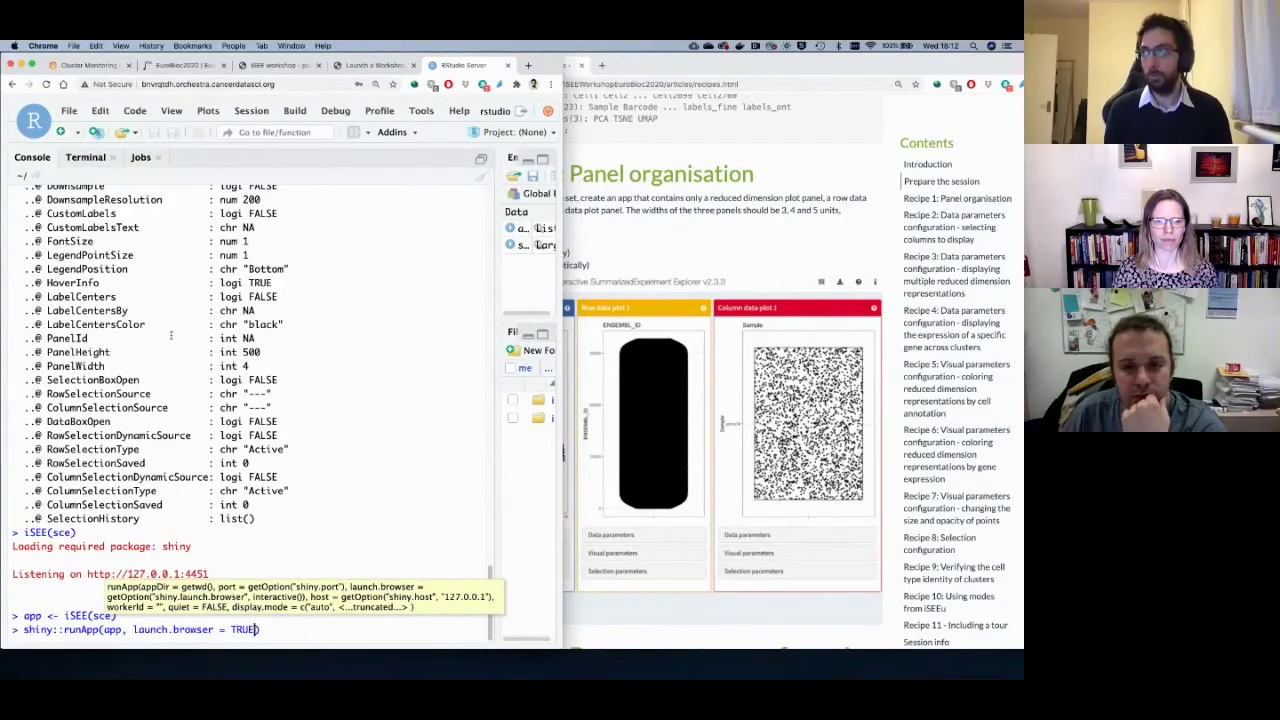
key(Return)
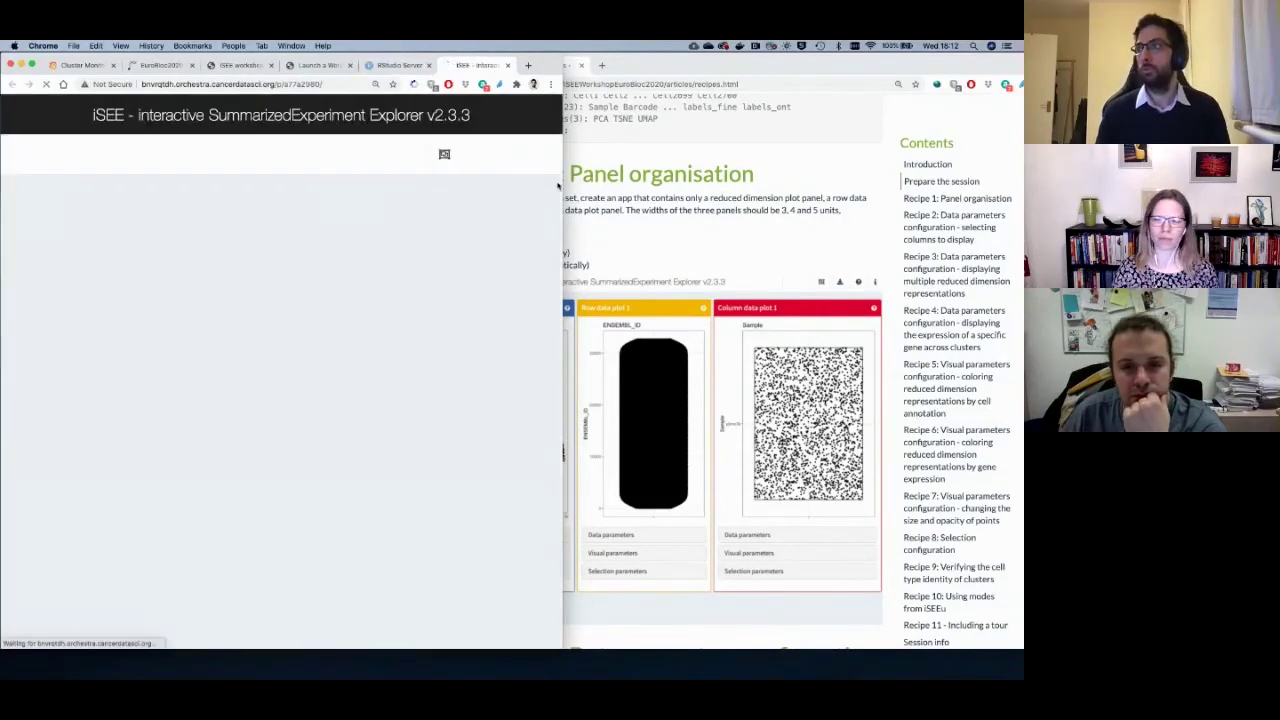
Resize the browser window holding the iSEE app and move the workshop recipes window below it so both are visible.
drag(561, 181, 850, 167)
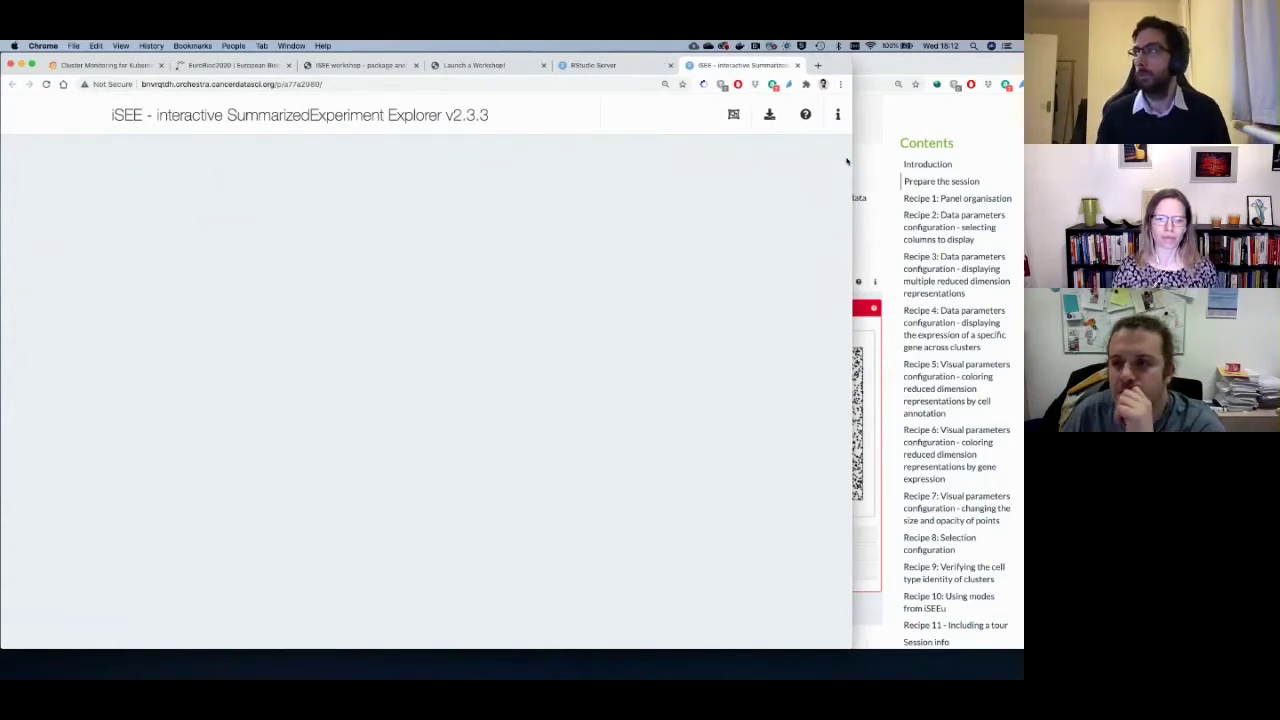
drag(846, 157, 811, 160)
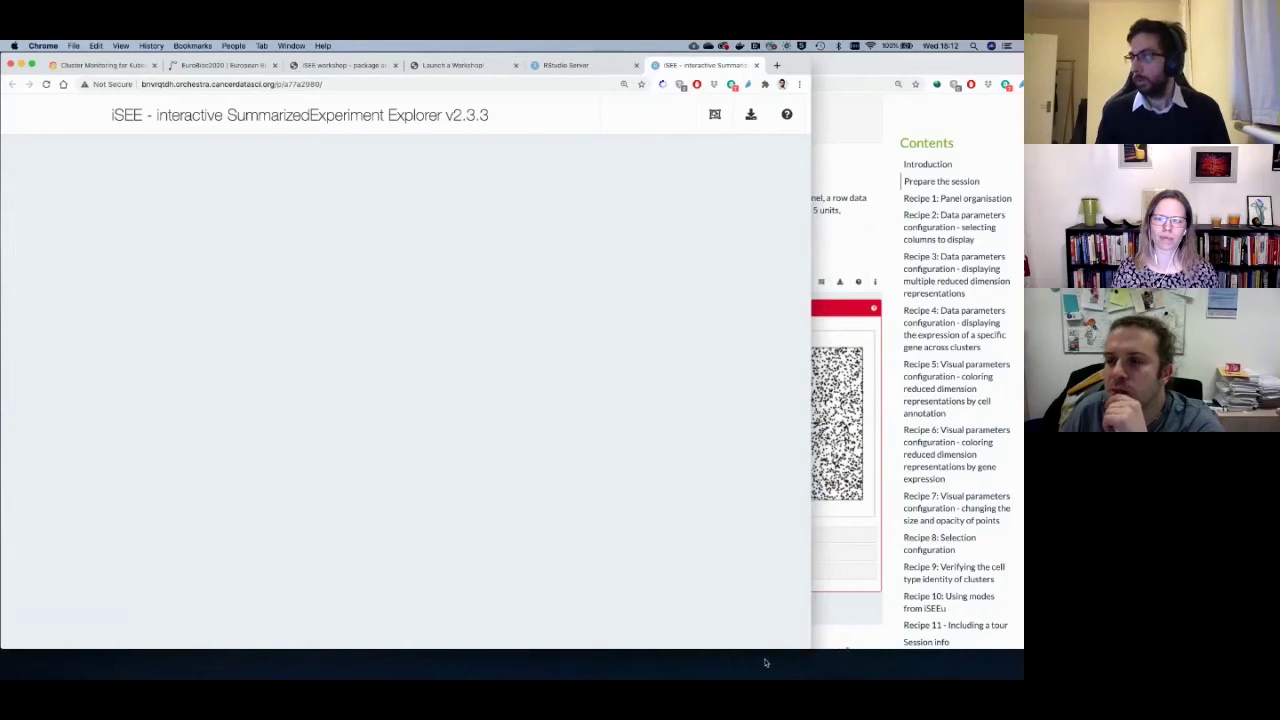
drag(758, 476, 758, 471)
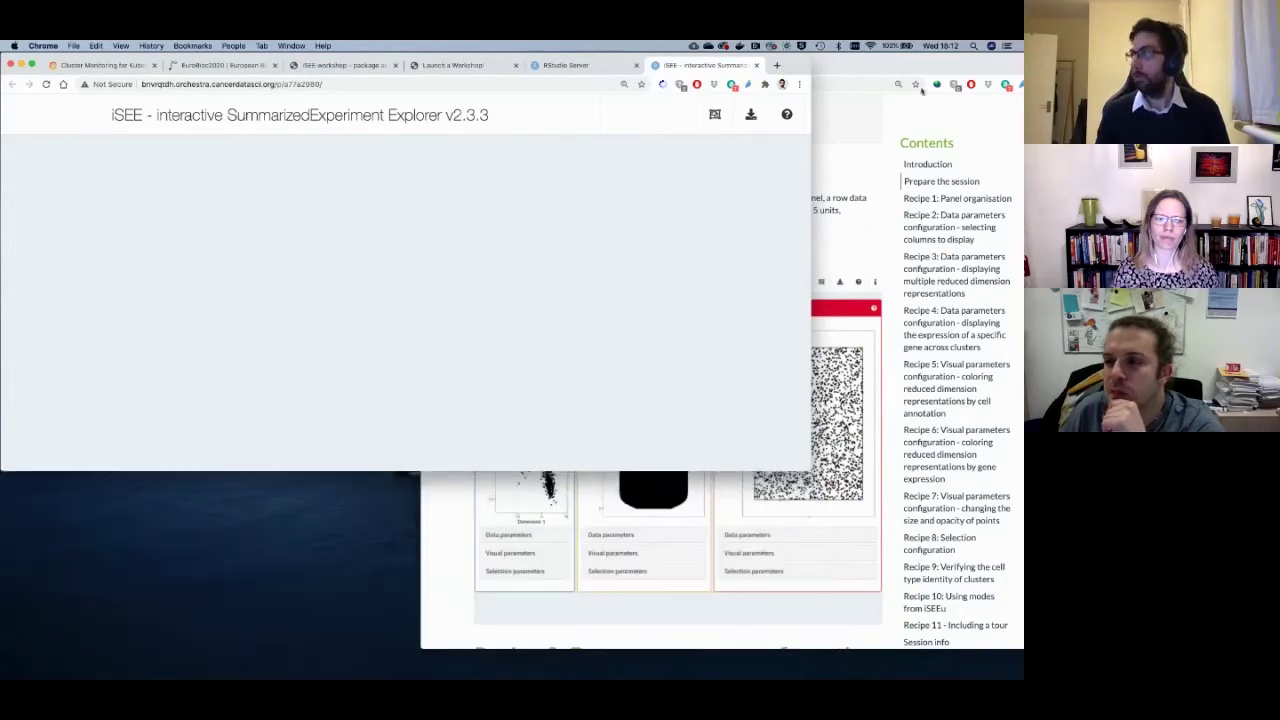
drag(905, 62, 916, 299)
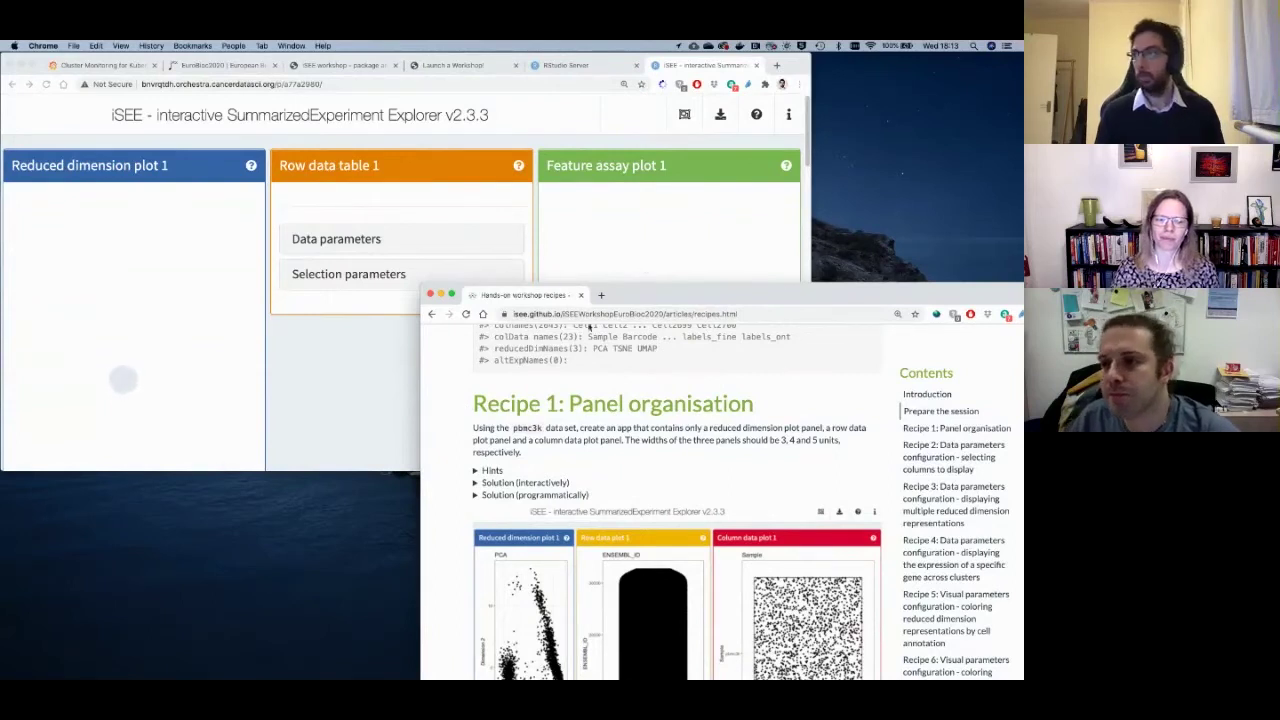
Show the runApp call in the RStudio console and highlight the port number in its listening address.
click(562, 65)
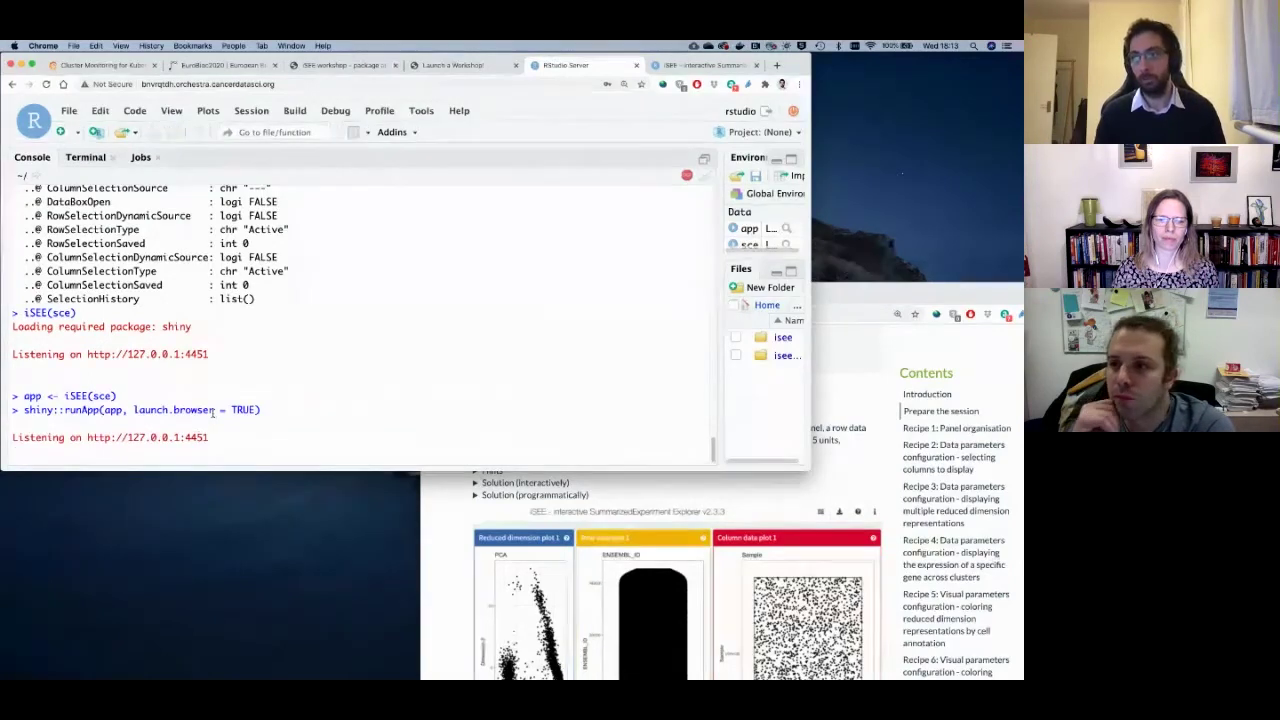
drag(210, 437, 186, 382)
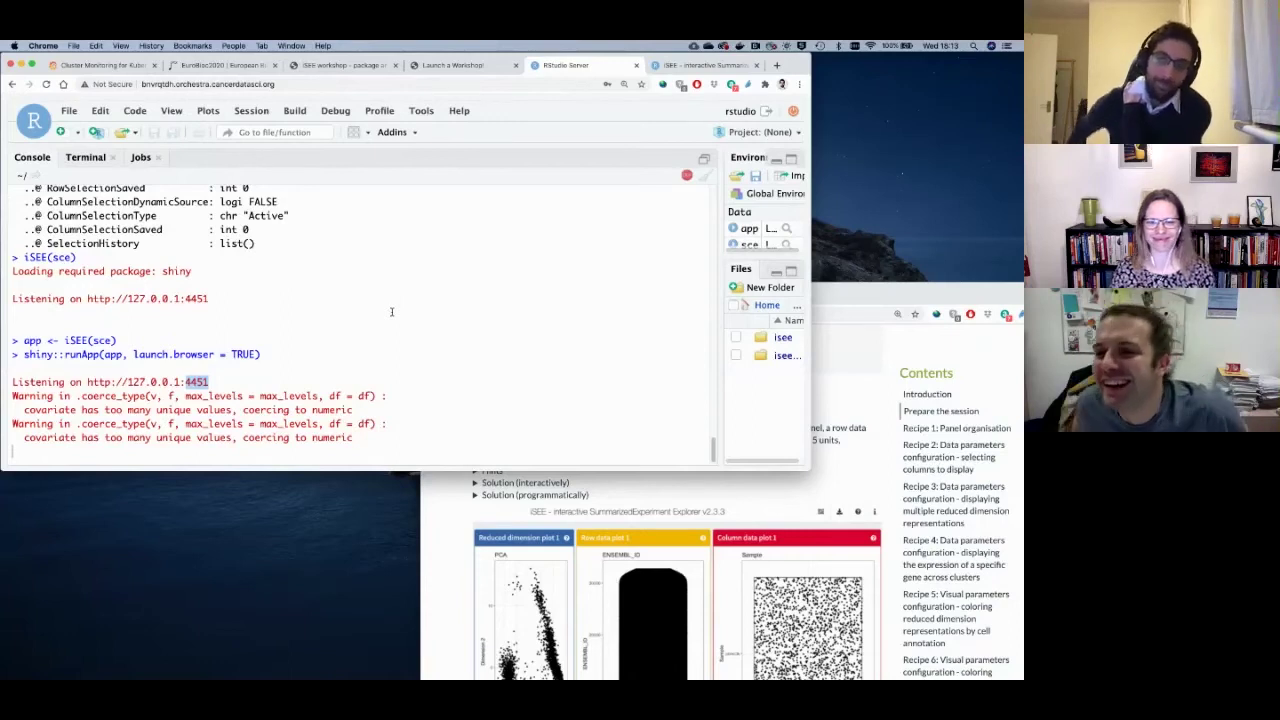
Arrange the recipes window to show the Recipe 1: Panel organisation task below the iSEE app, and return to the app.
drag(900, 292, 880, 242)
scroll(721, 428, down, 2)
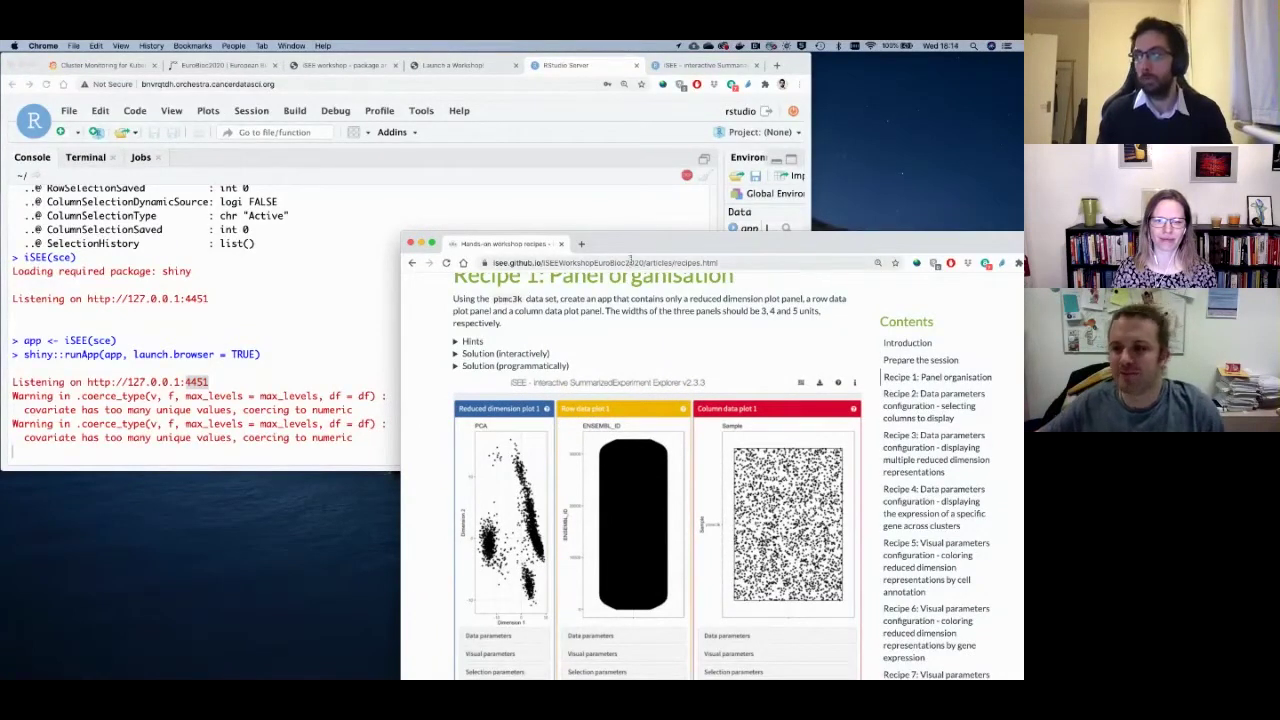
mouse_move(627, 242)
mouse_down()
mouse_move(595, 208)
mouse_move(634, 257)
mouse_up()
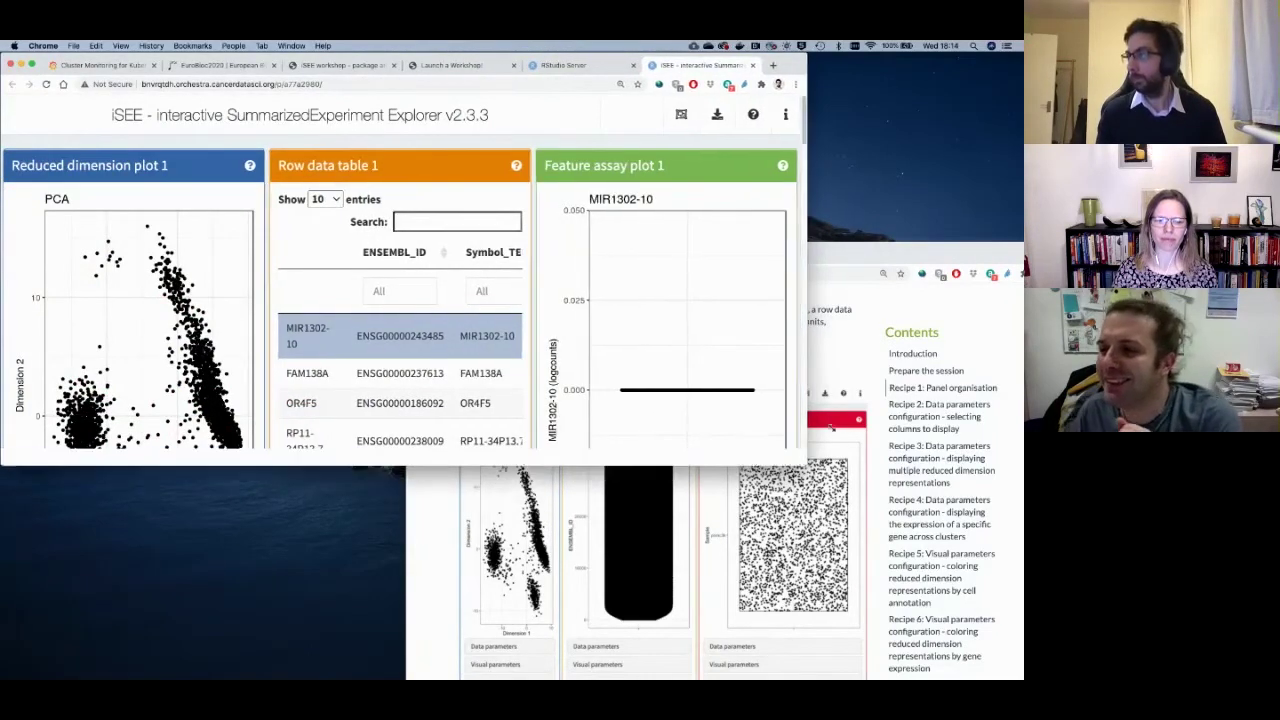
drag(893, 268, 886, 410)
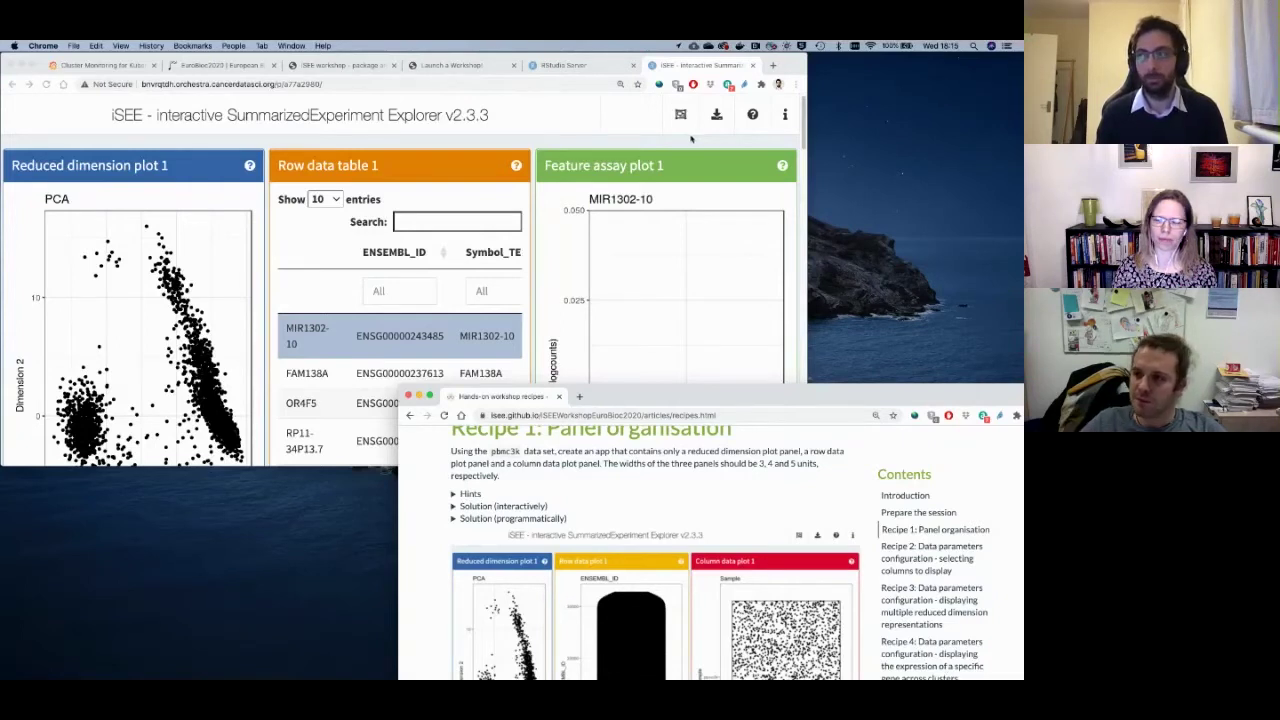
click(714, 67)
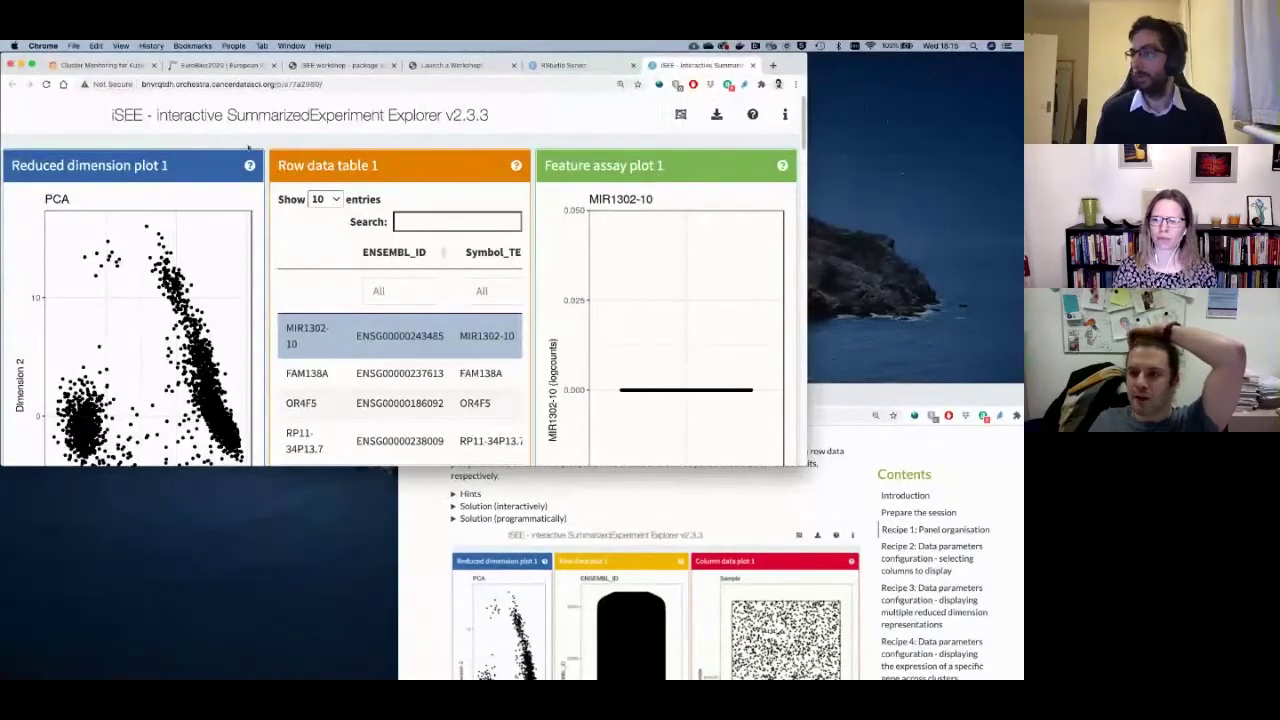
In the panel organization settings, remove every panel except Reduced dimension plot 1, Row data table 1 and Column data plot 1.
click(680, 114)
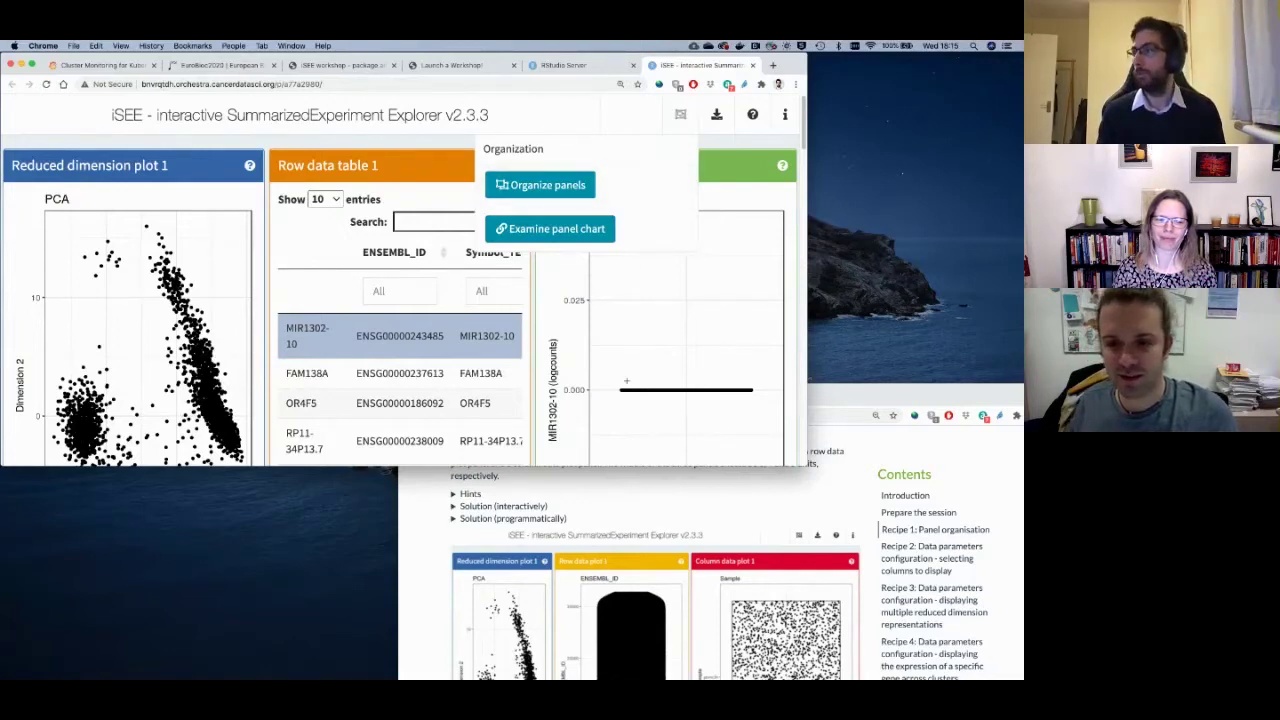
click(545, 185)
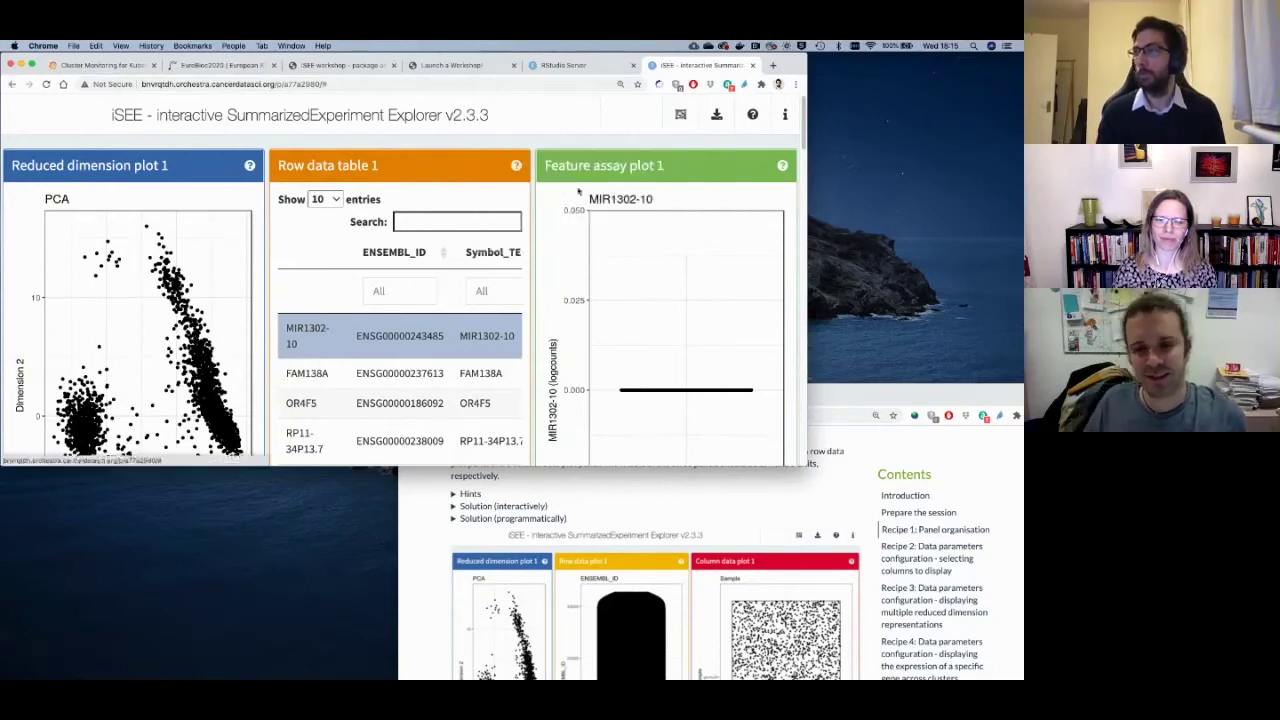
click(684, 117)
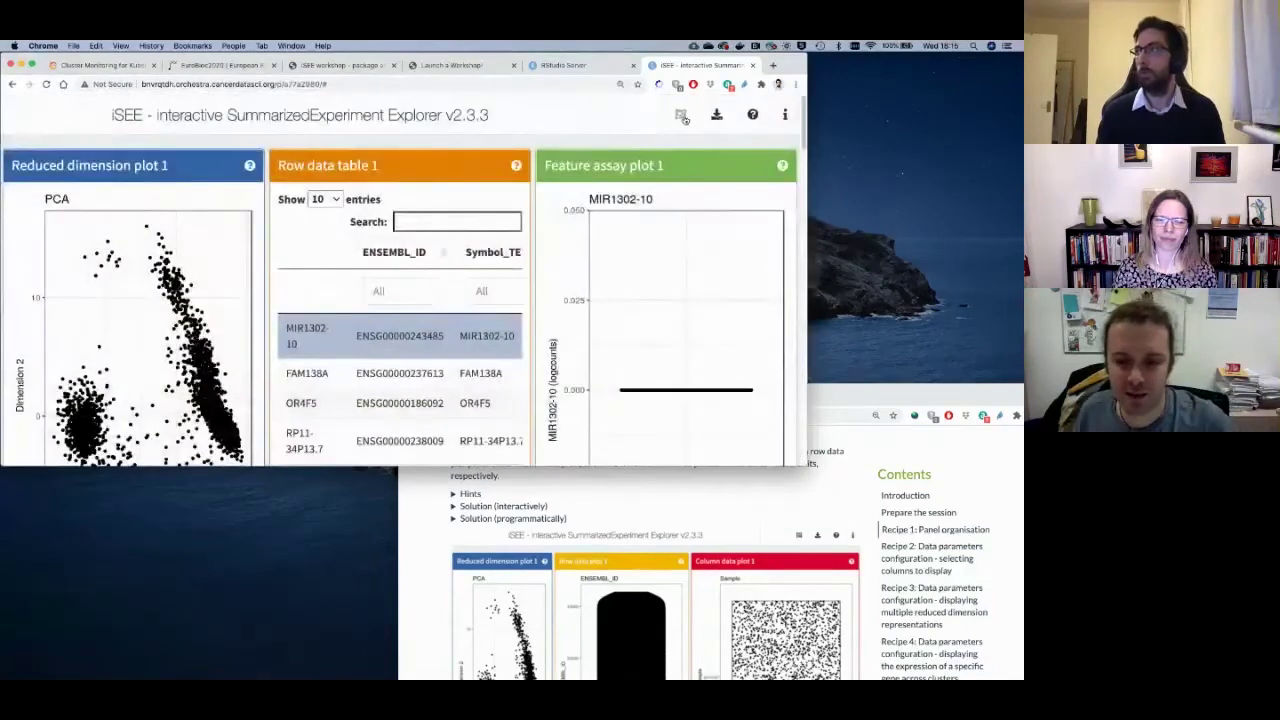
click(684, 117)
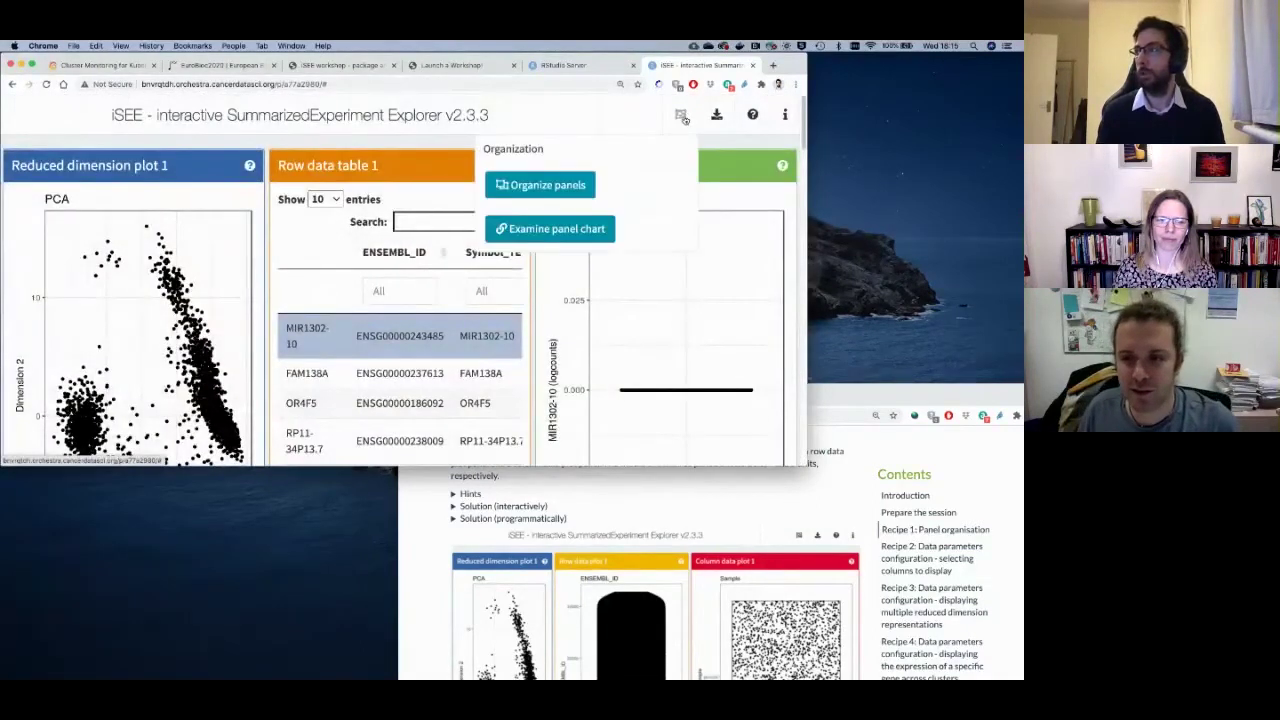
click(515, 182)
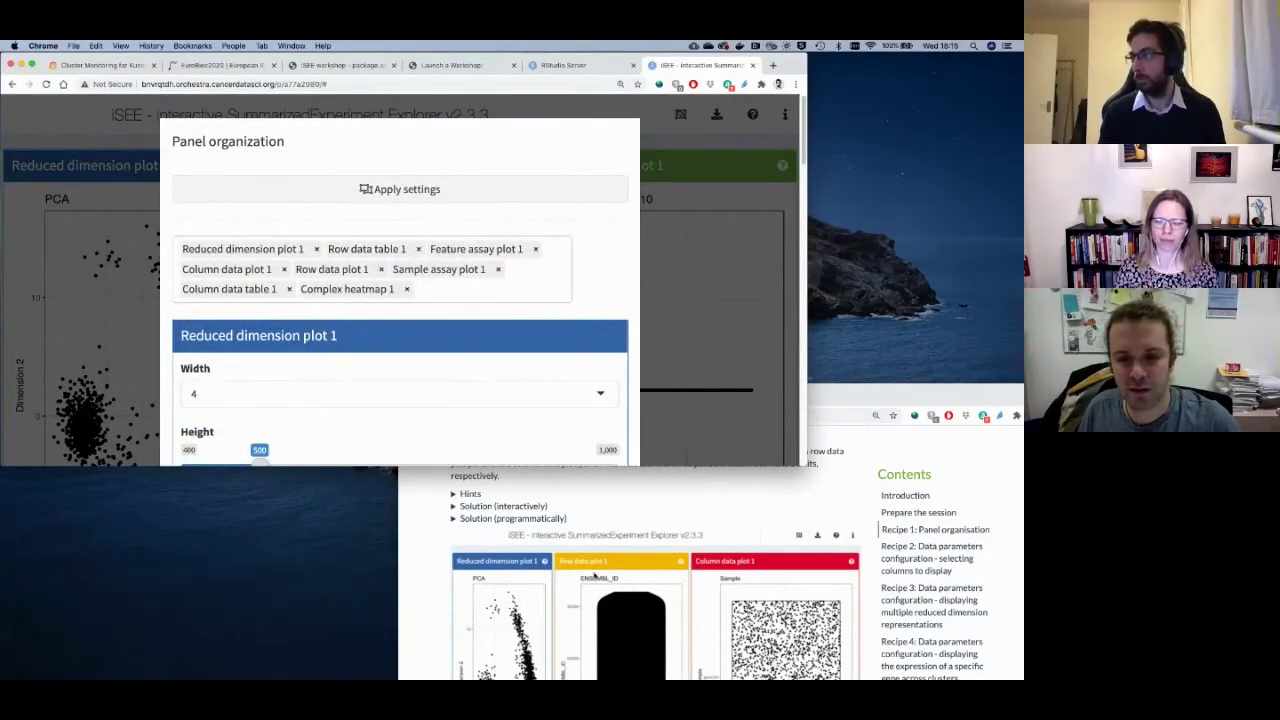
click(535, 249)
click(268, 269)
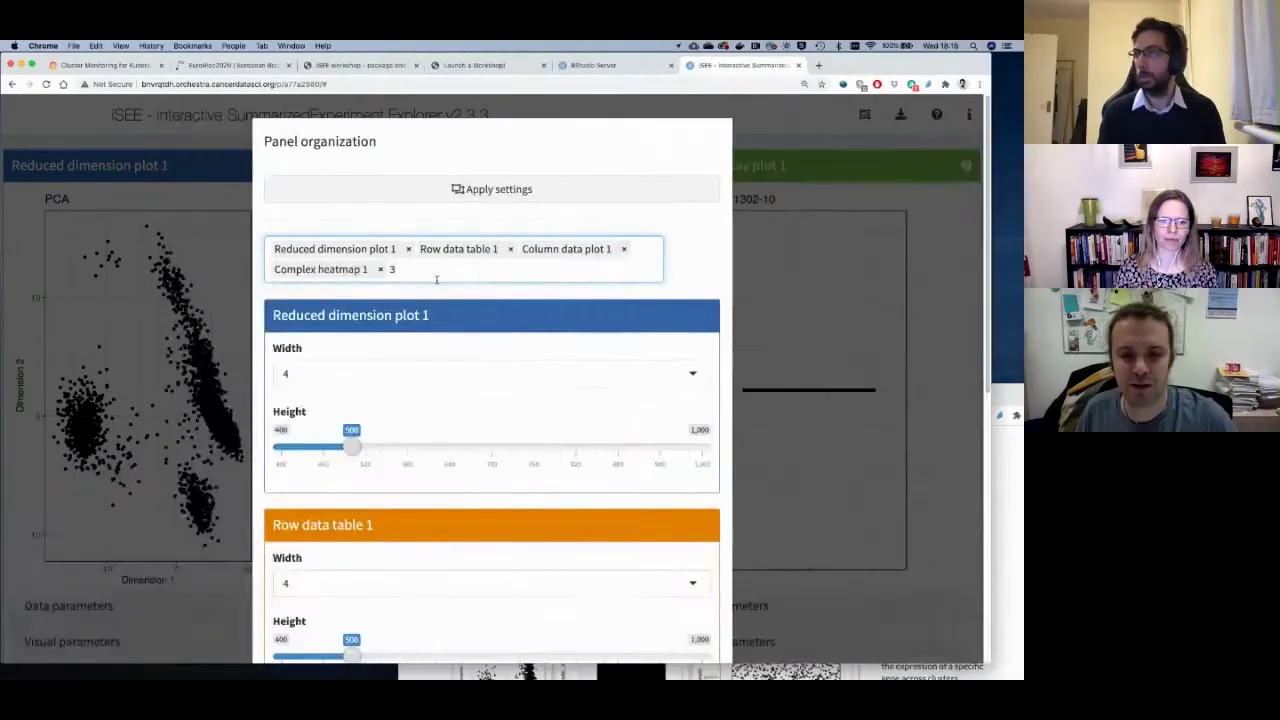
click(283, 269)
click(283, 269)
click(436, 279)
key(BackSpace)
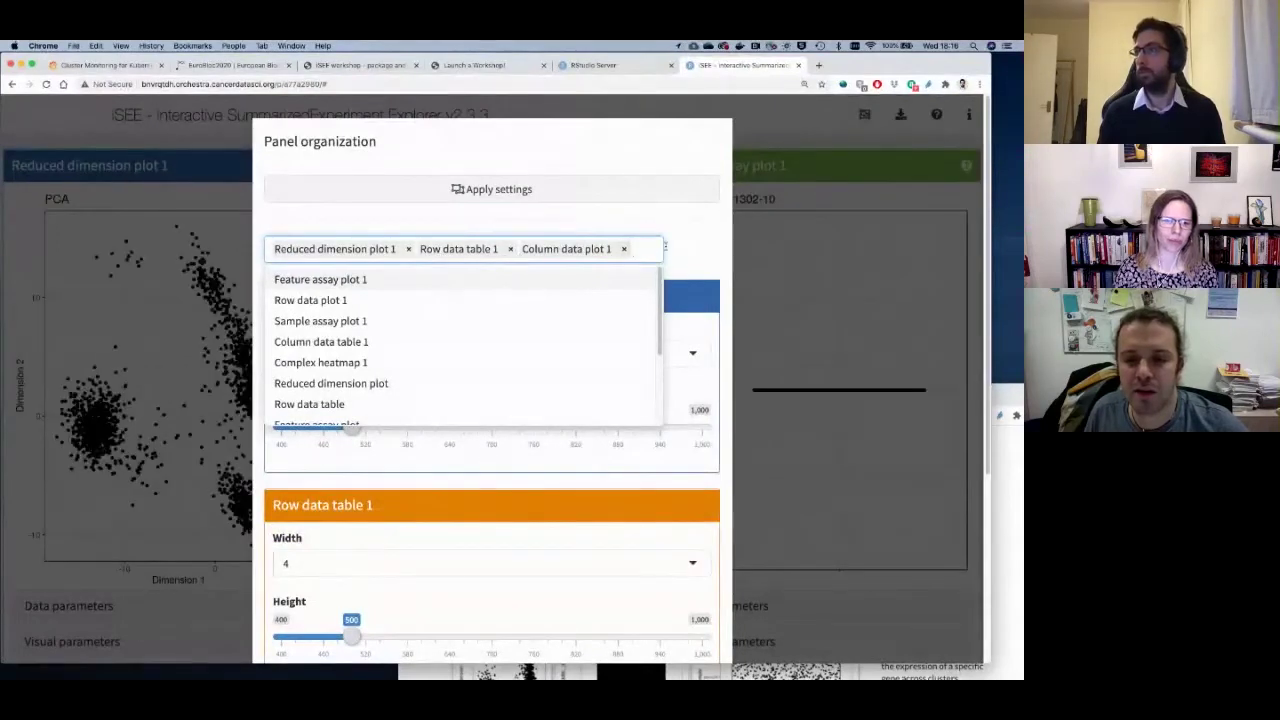
click(975, 391)
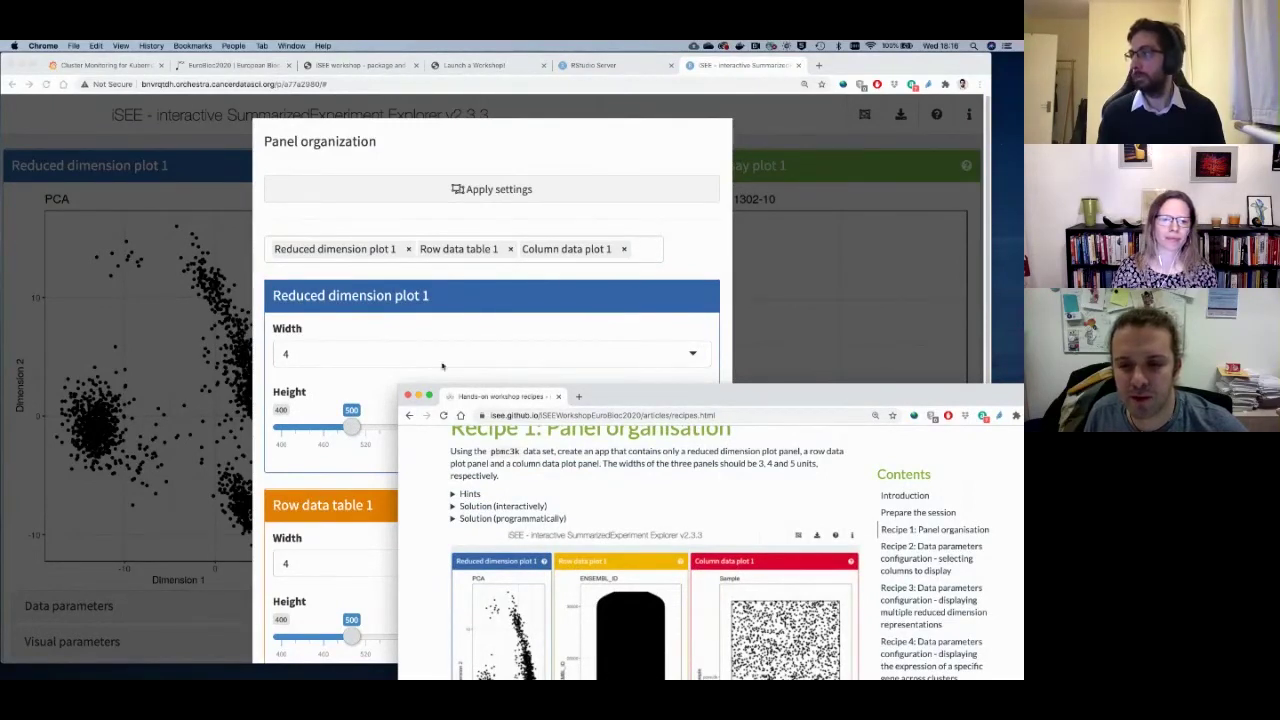
Try to replace Row data table 1 with Row data plot 1, placed before Column data plot 1, and dismiss the settings without applying.
click(510, 250)
click(510, 249)
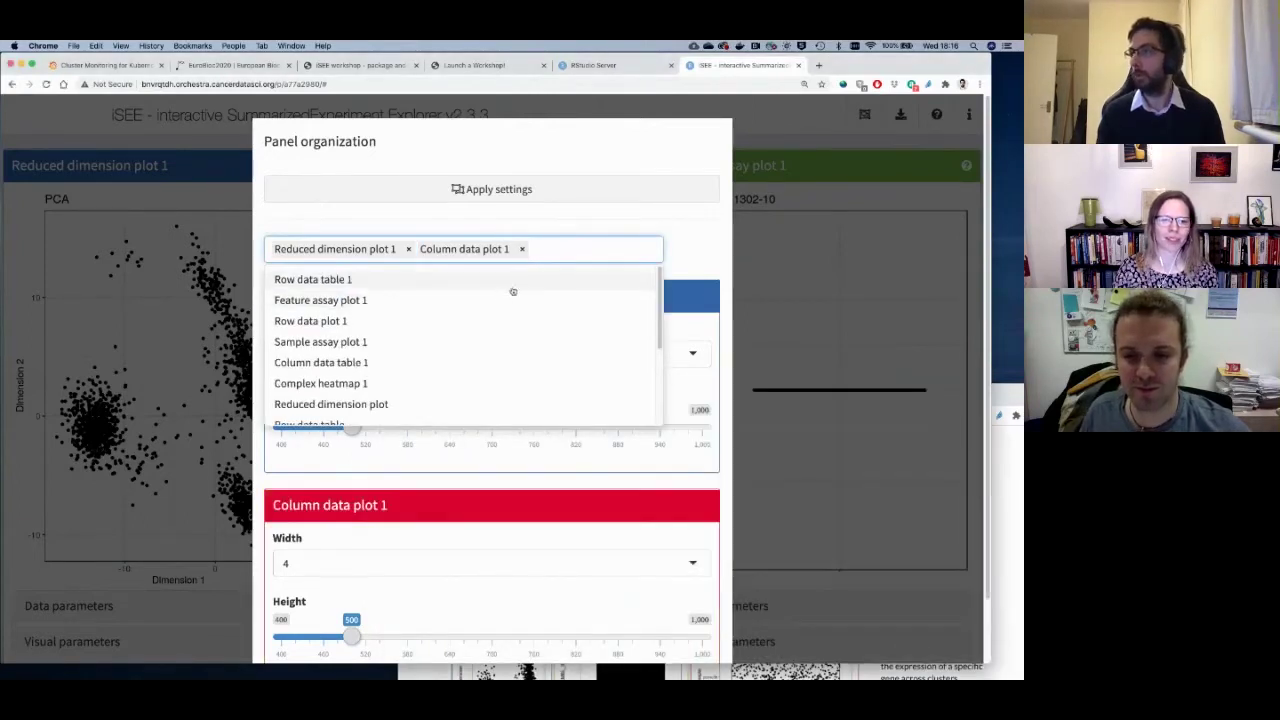
click(363, 280)
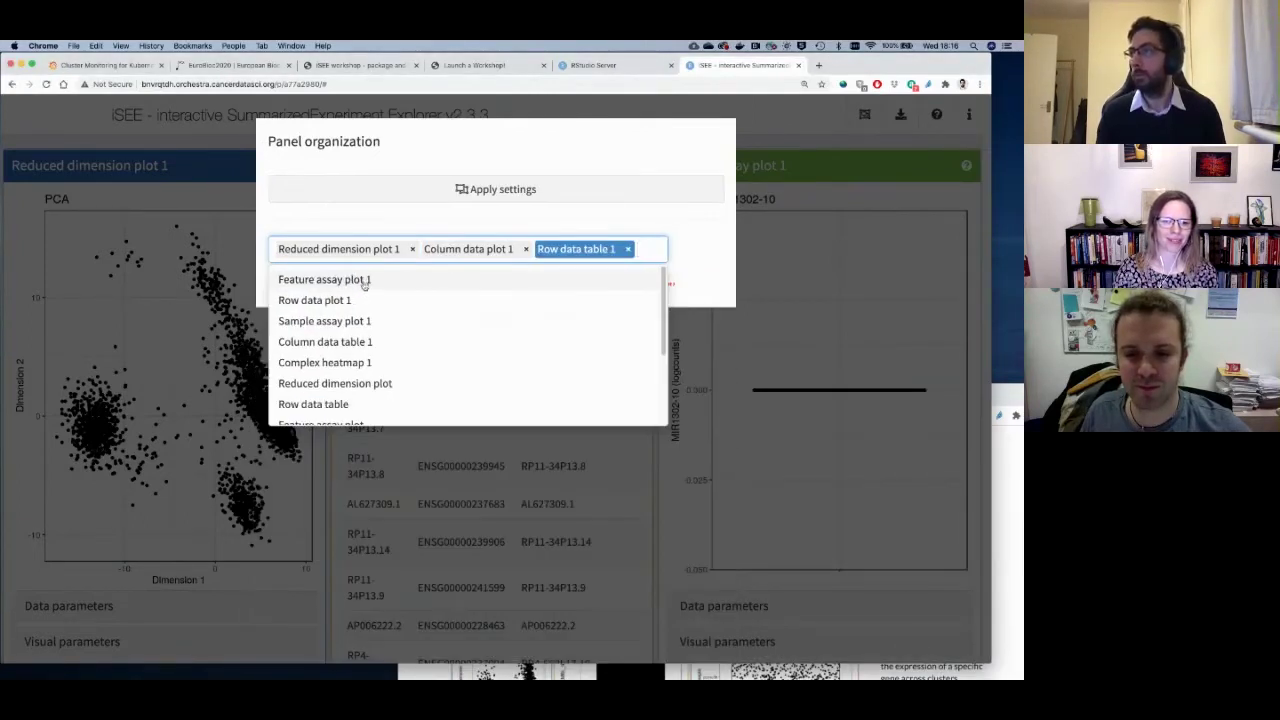
key(BackSpace)
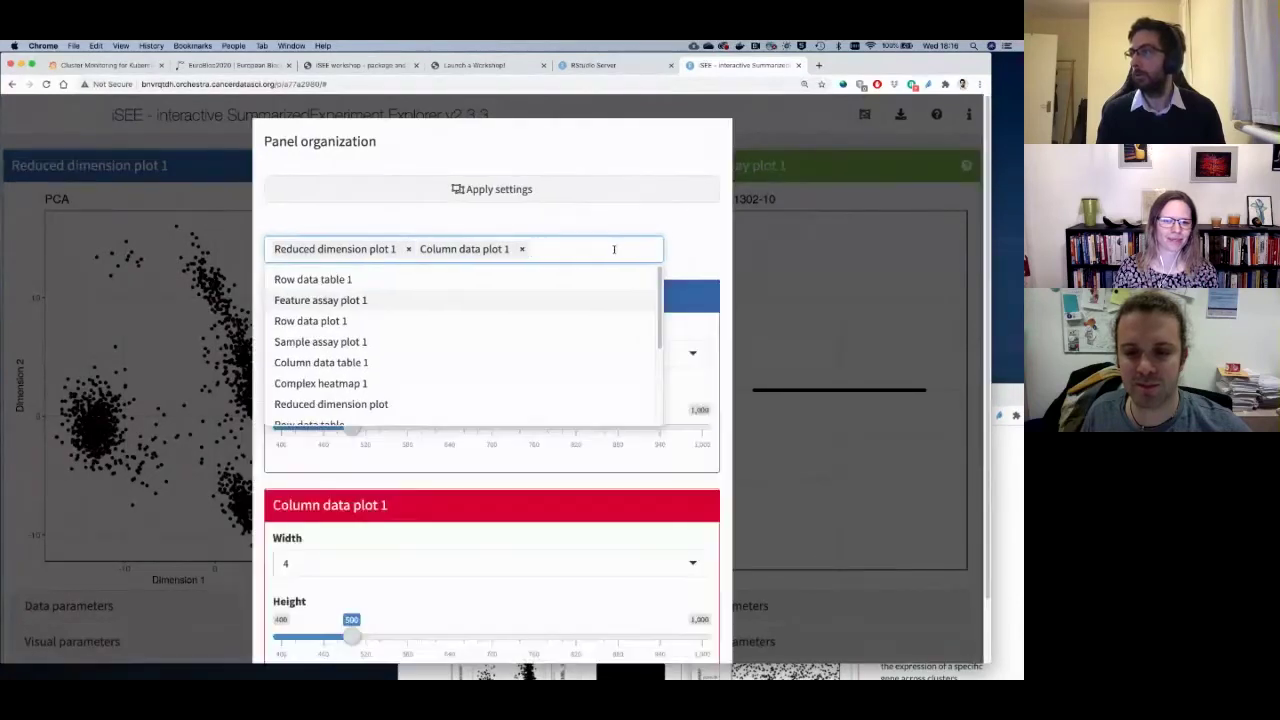
click(350, 321)
drag(574, 250, 452, 253)
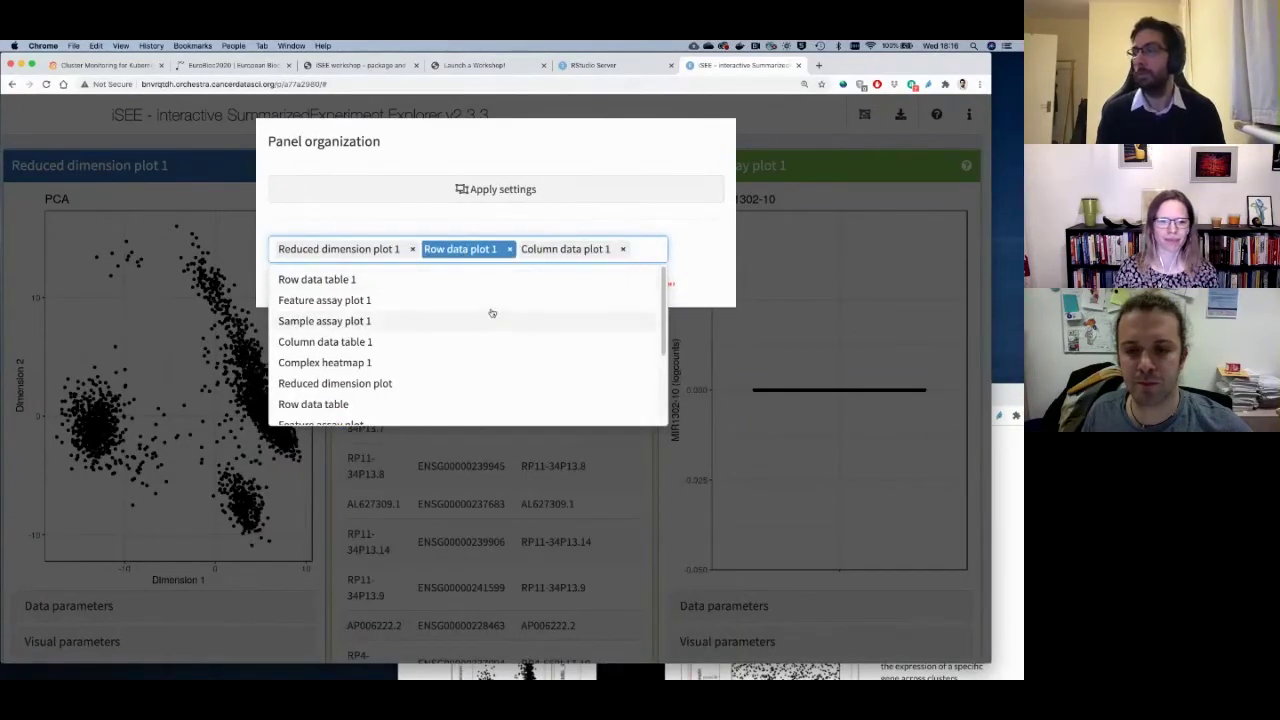
click(692, 227)
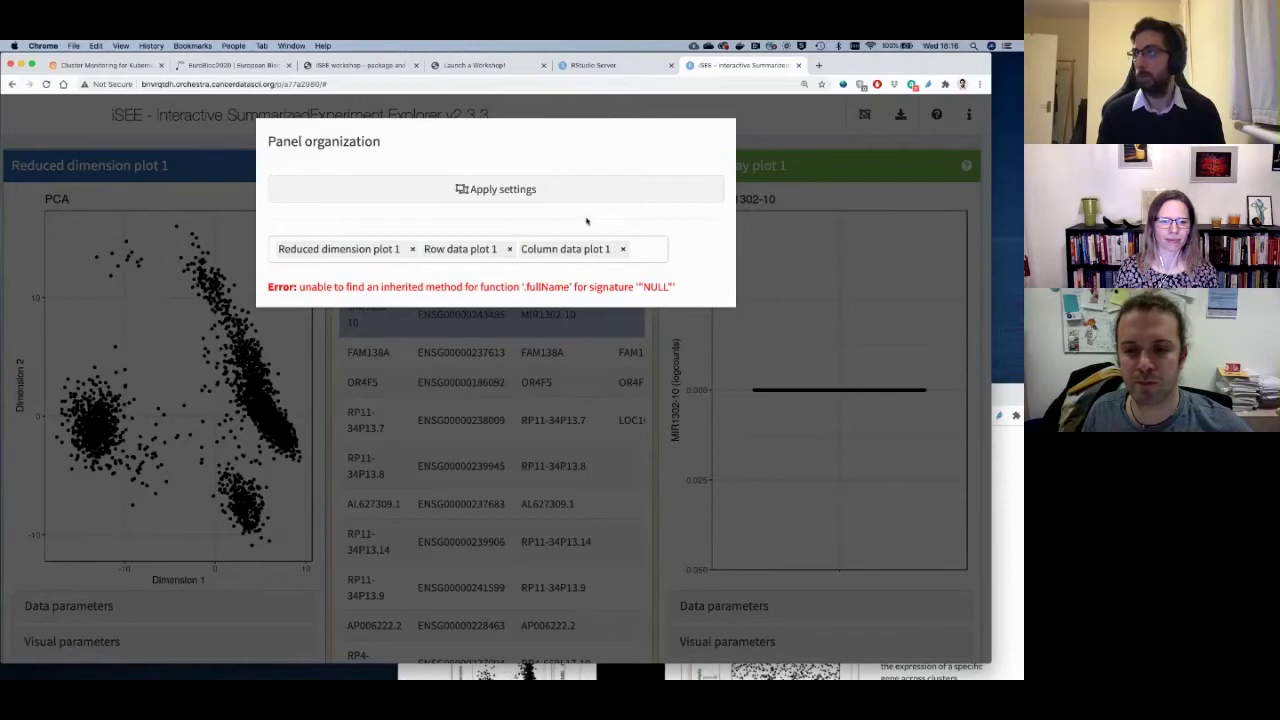
click(776, 229)
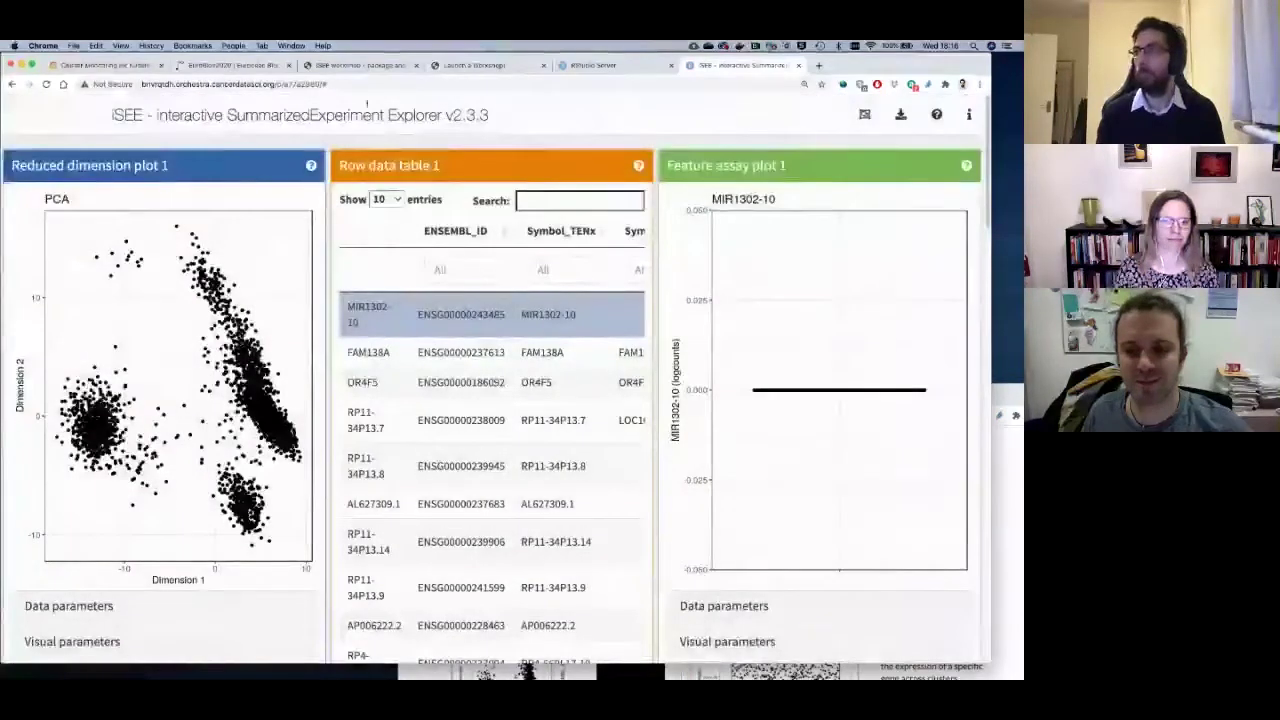
In the panel organization settings, remove Row data table 1 and move Row data plot 1 directly after Reduced dimension plot 1.
click(864, 114)
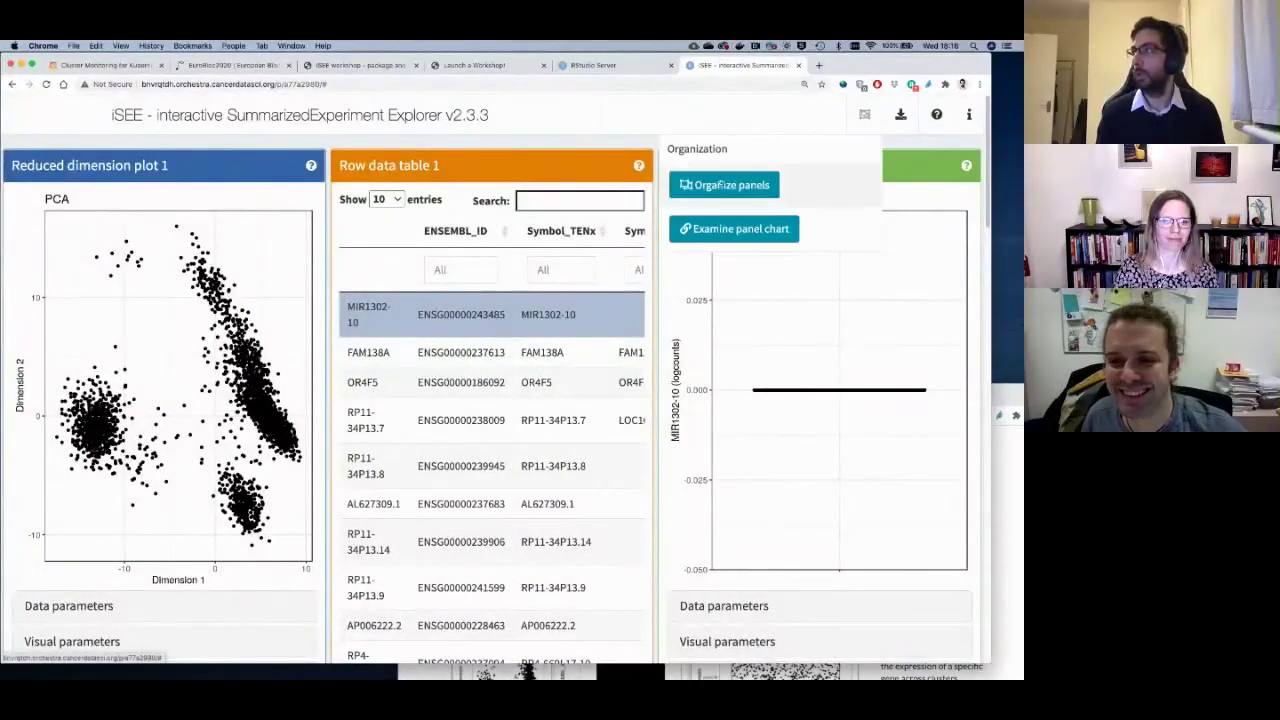
click(737, 183)
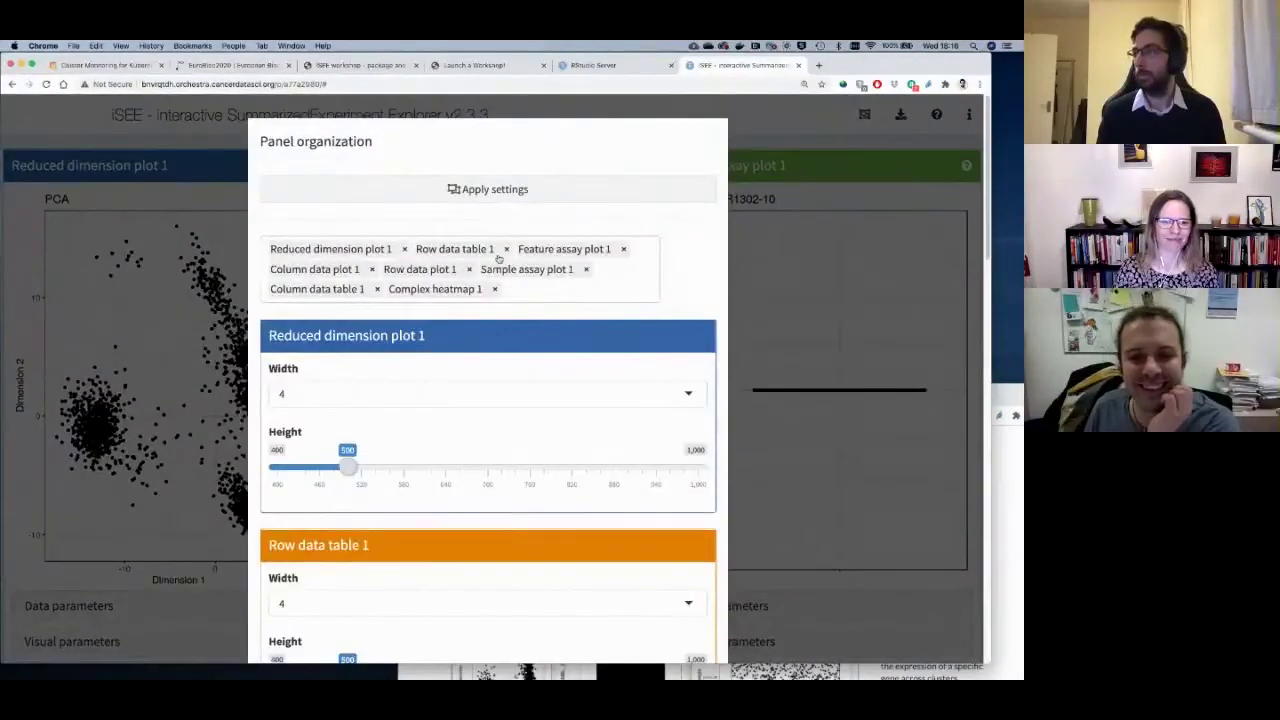
click(506, 249)
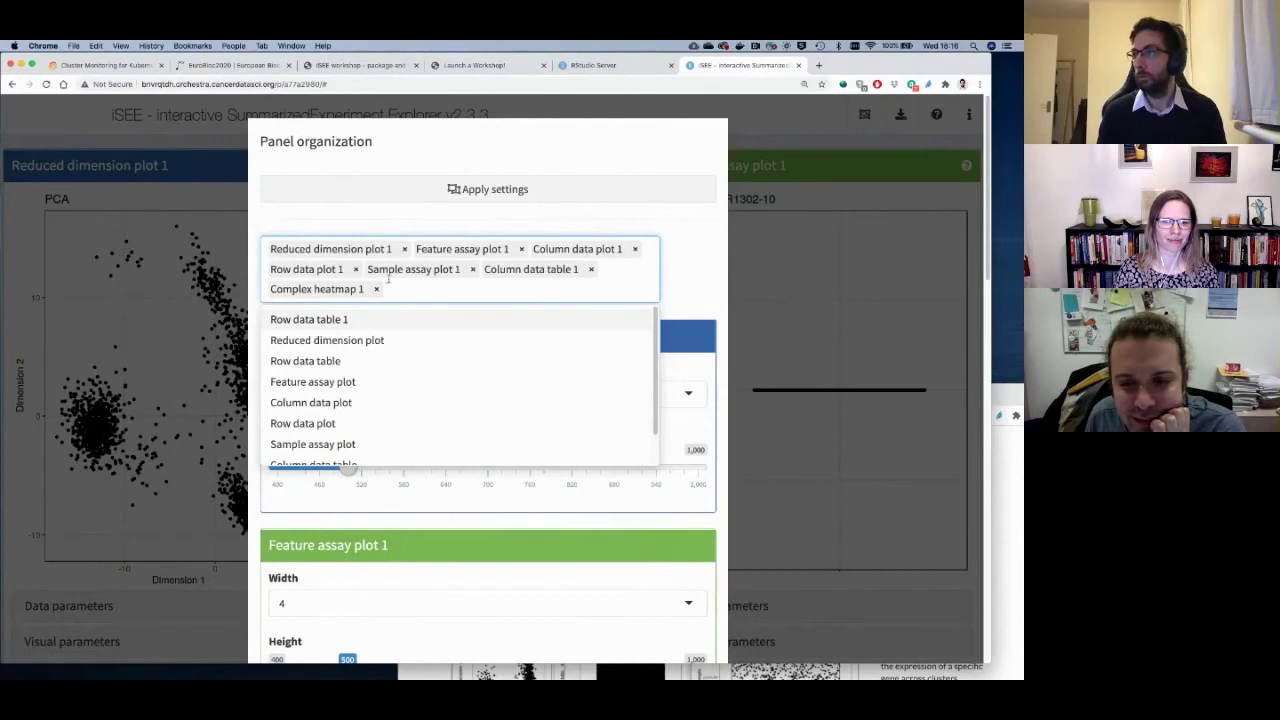
drag(336, 271, 455, 249)
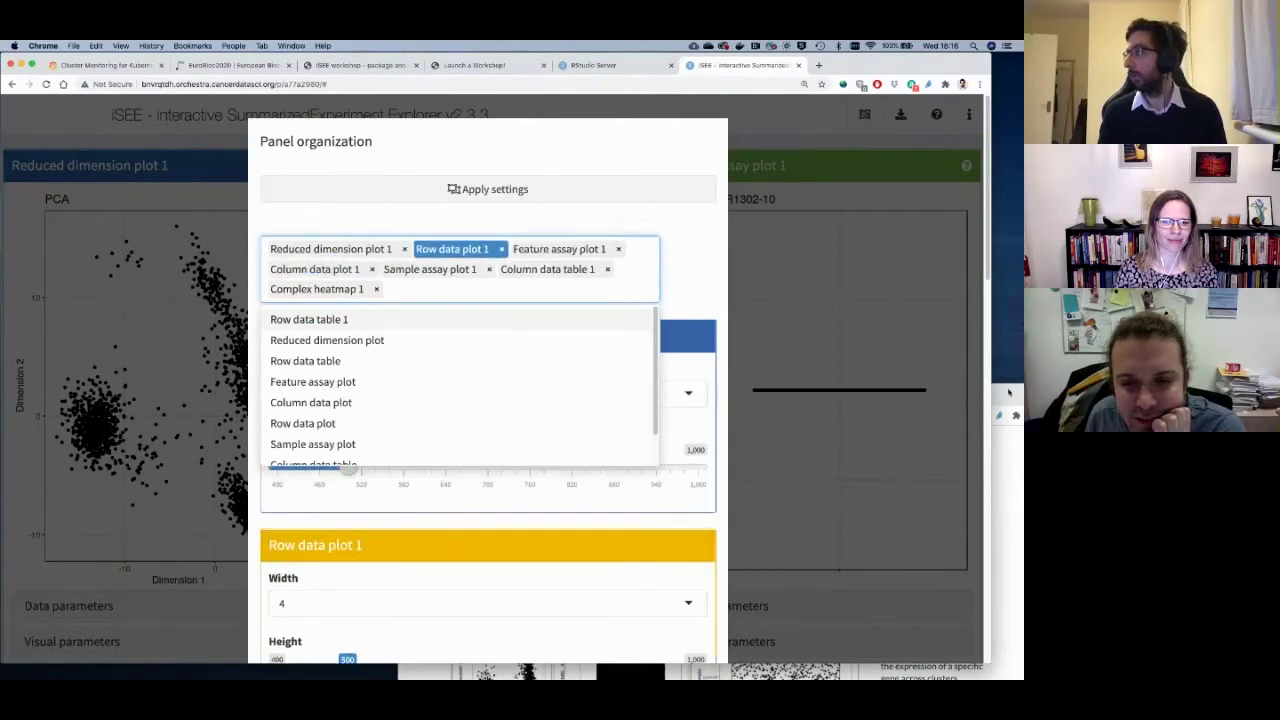
click(505, 318)
click(641, 246)
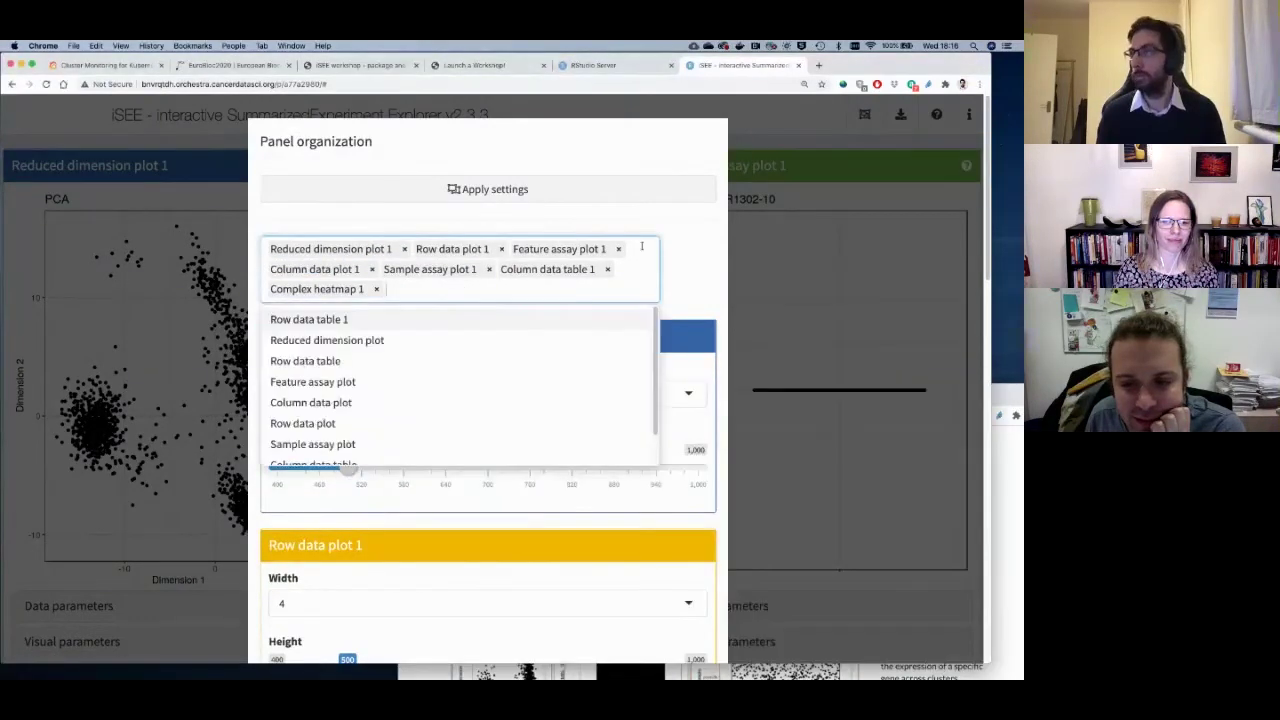
Remove Feature assay plot 1, Sample assay plot 1 and Column data table 1 from the panel list.
click(619, 249)
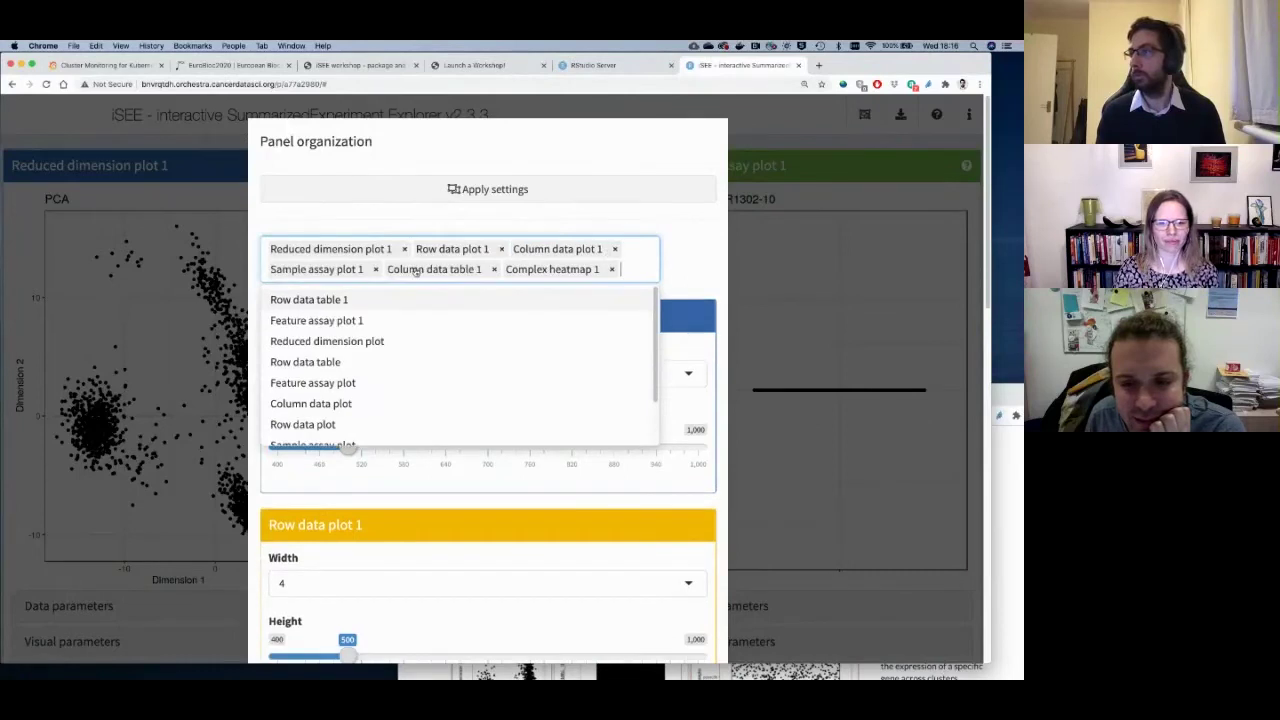
click(375, 269)
click(377, 269)
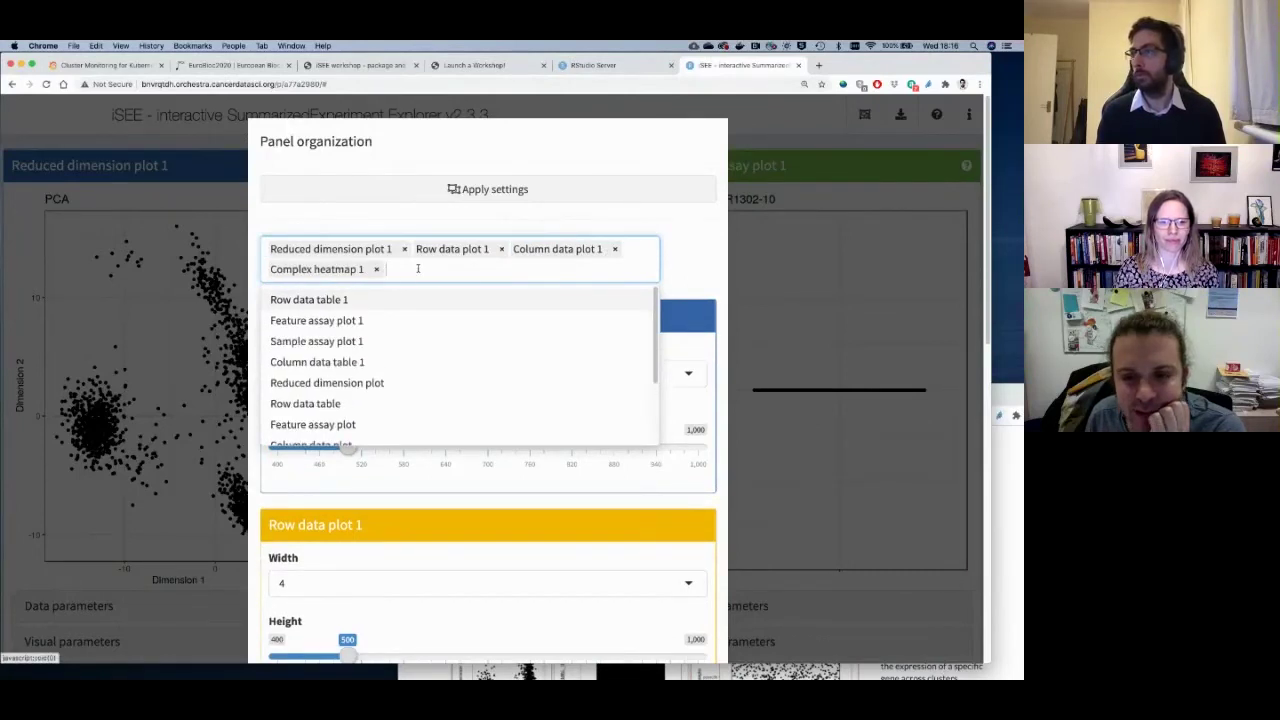
click(377, 270)
Check the Recipe 1 task in the recipes window, return to the app and look through the panel types that can be added.
click(1015, 393)
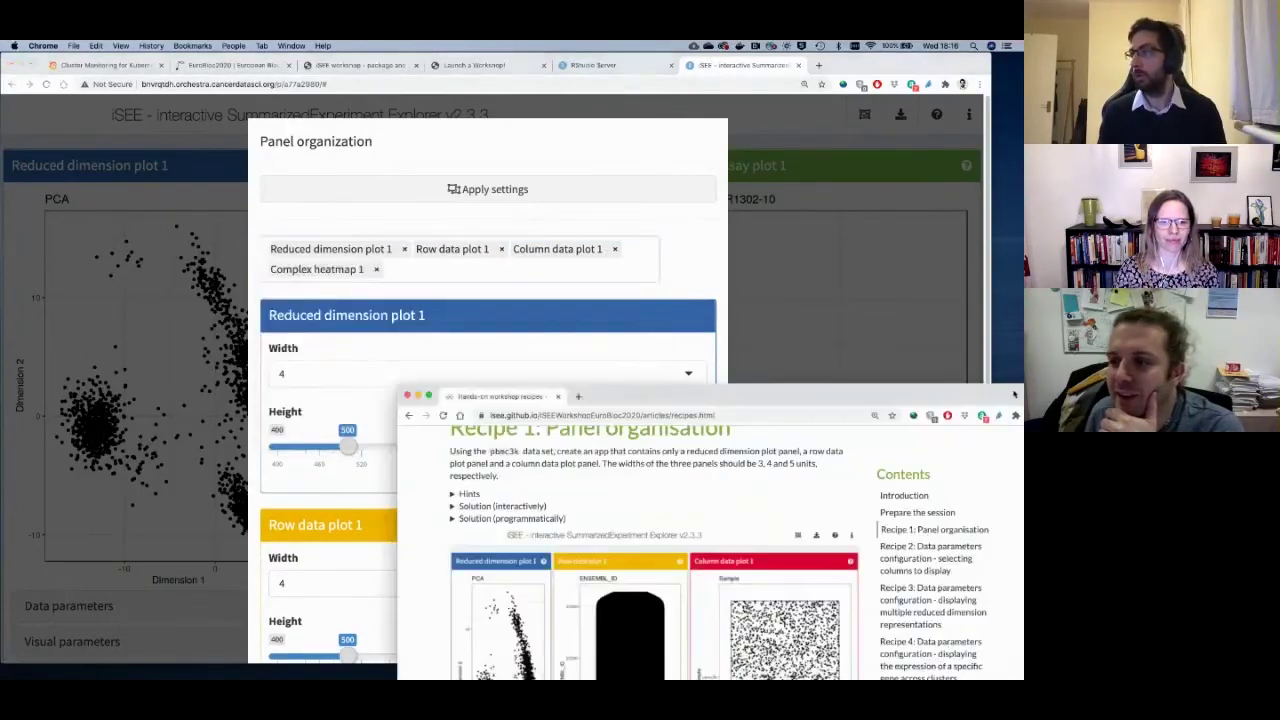
click(666, 162)
click(620, 262)
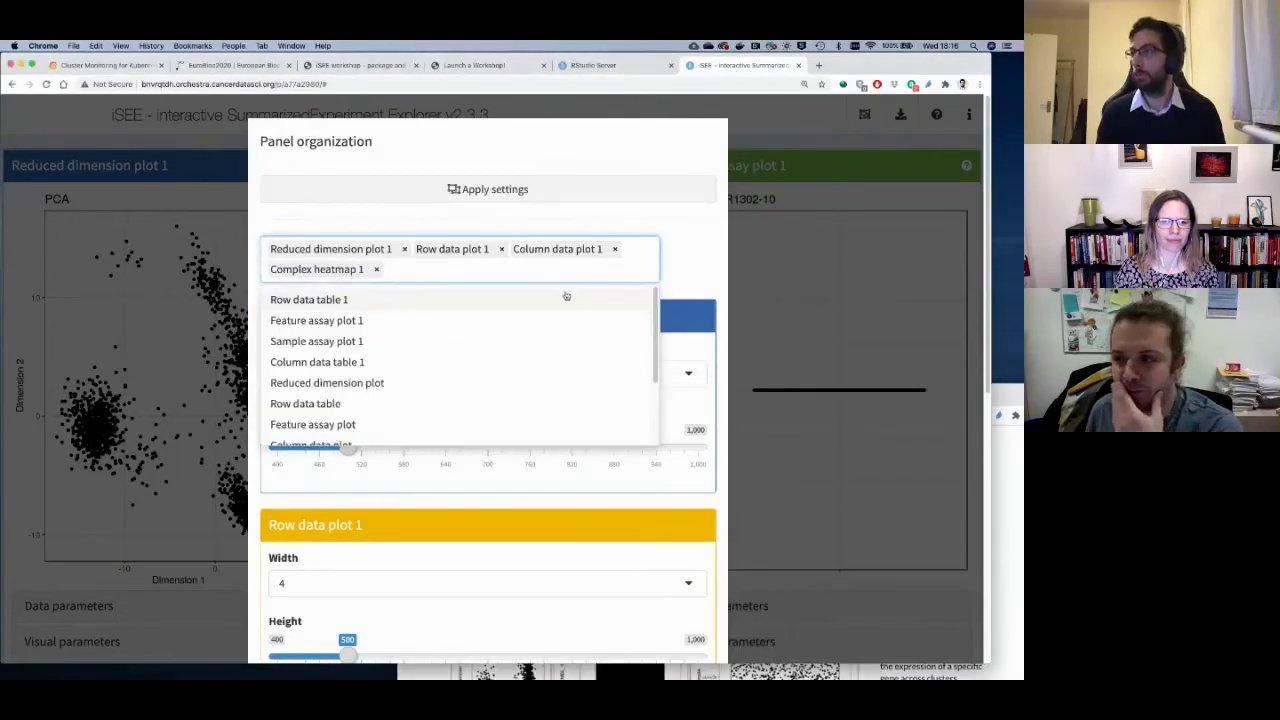
scroll(567, 300, down, 3)
scroll(701, 260, down, 3)
scroll(701, 260, up, 2)
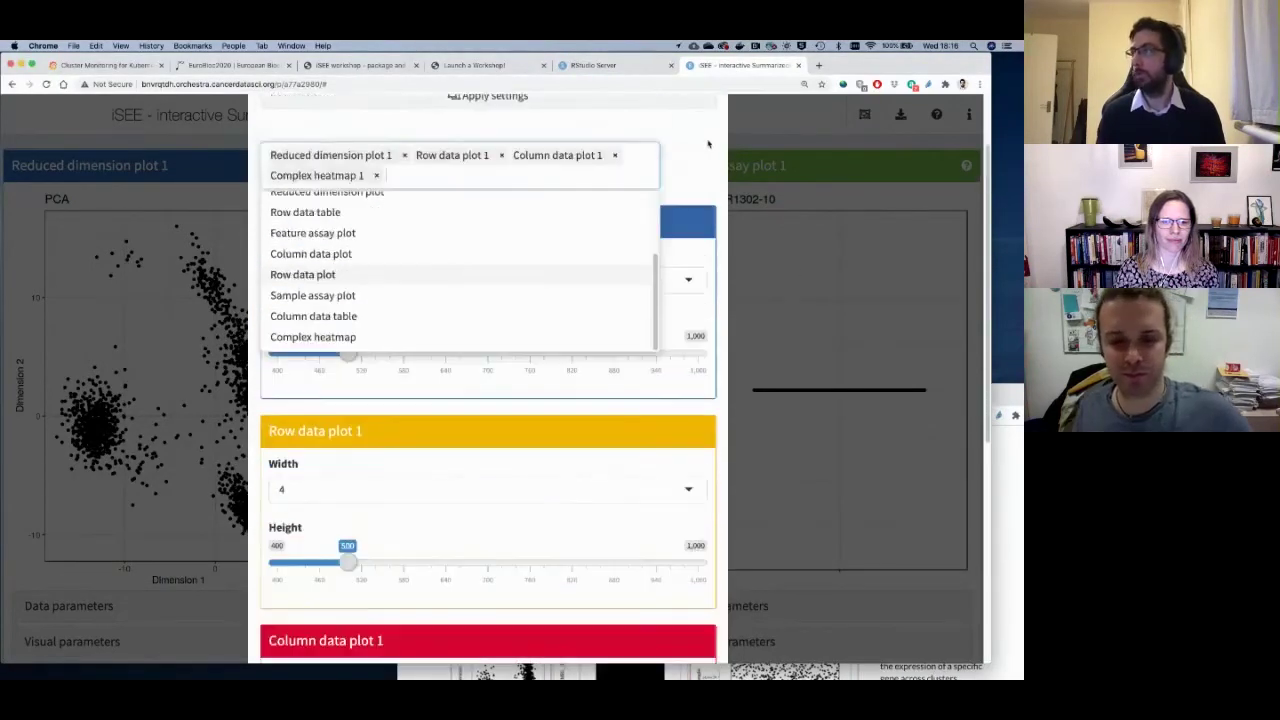
click(708, 166)
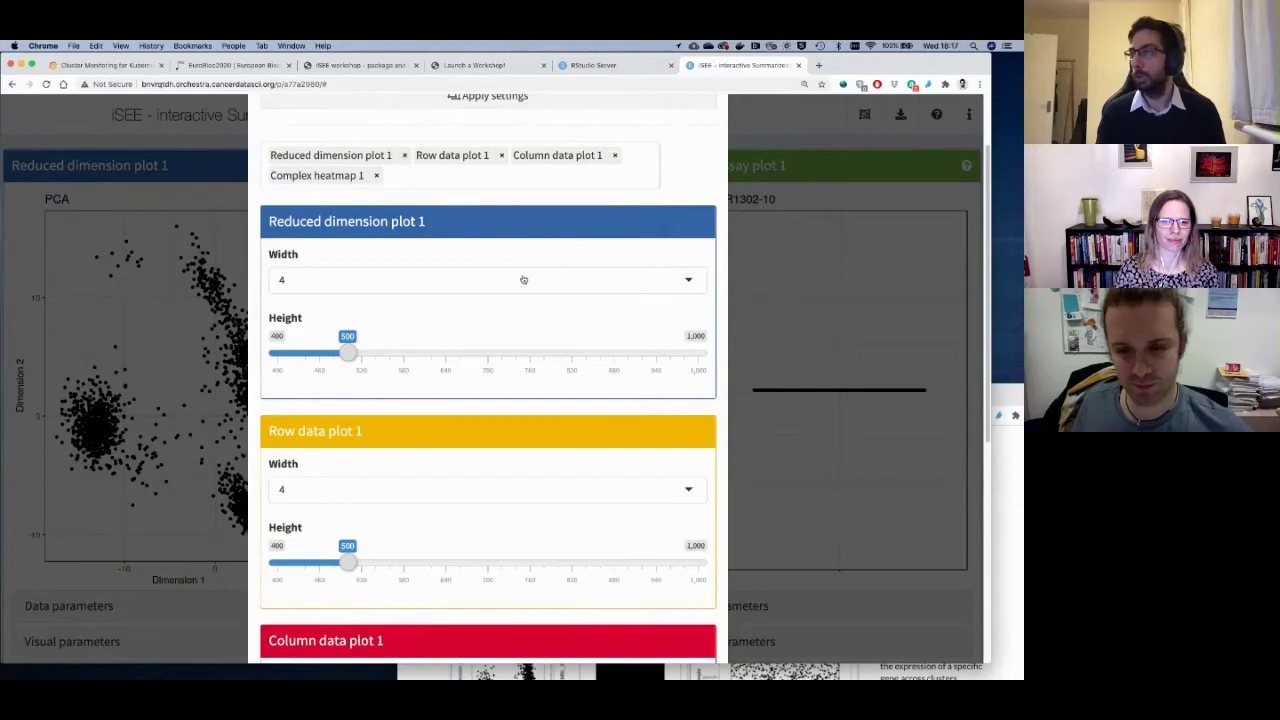
Set the width of Reduced dimension plot 1 to 3 and of Column data plot 1 to 5, and apply the panel settings.
click(307, 283)
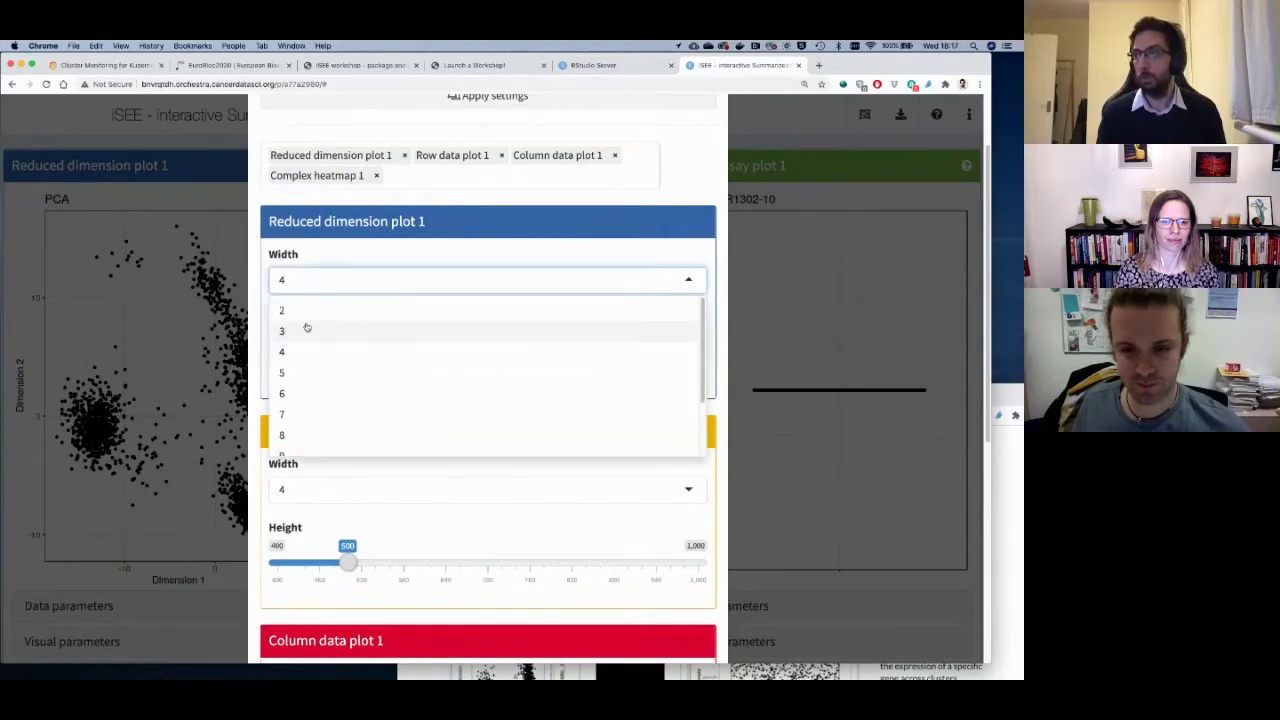
click(306, 330)
scroll(340, 471, down, 3)
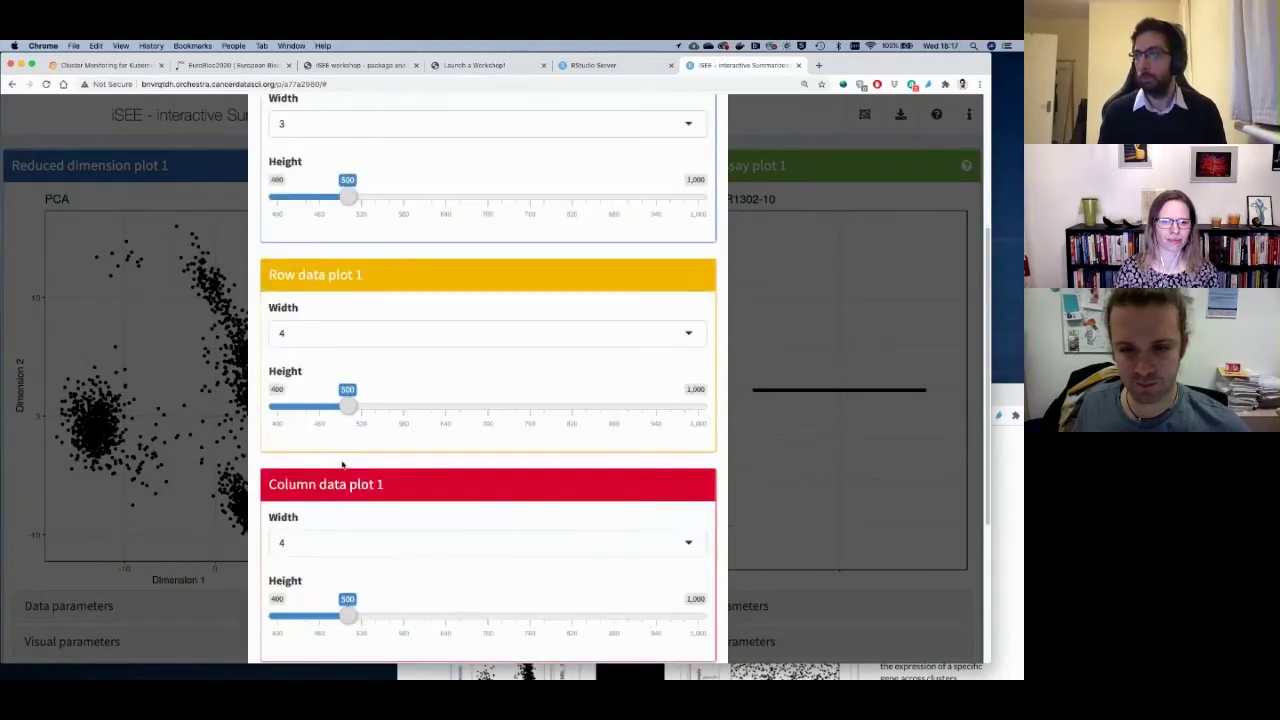
click(310, 535)
click(297, 632)
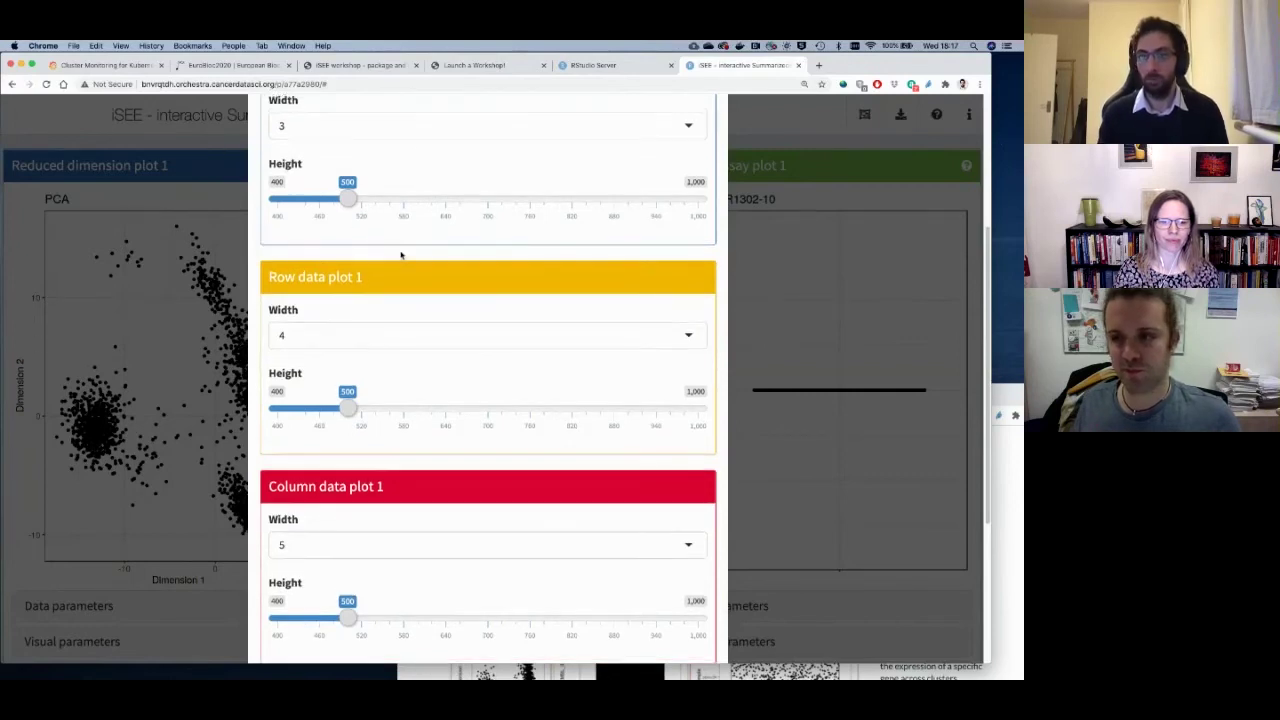
scroll(400, 250, up, 3)
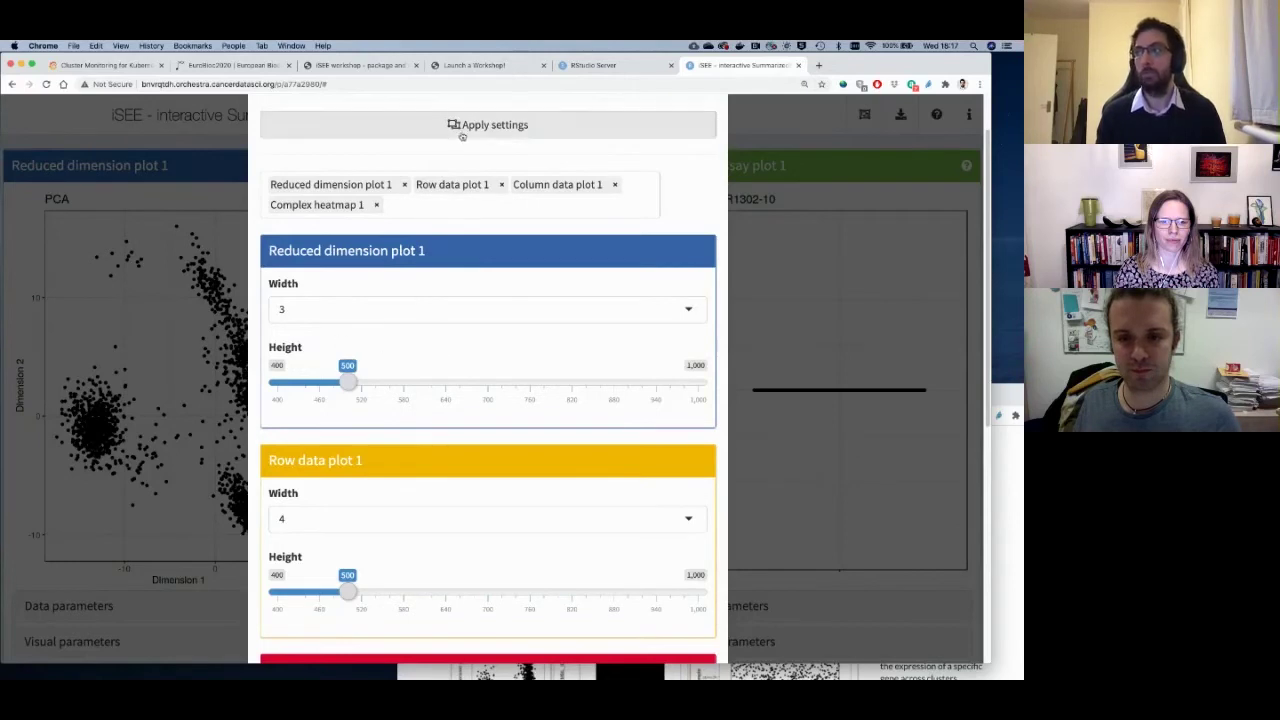
scroll(471, 143, up, 1)
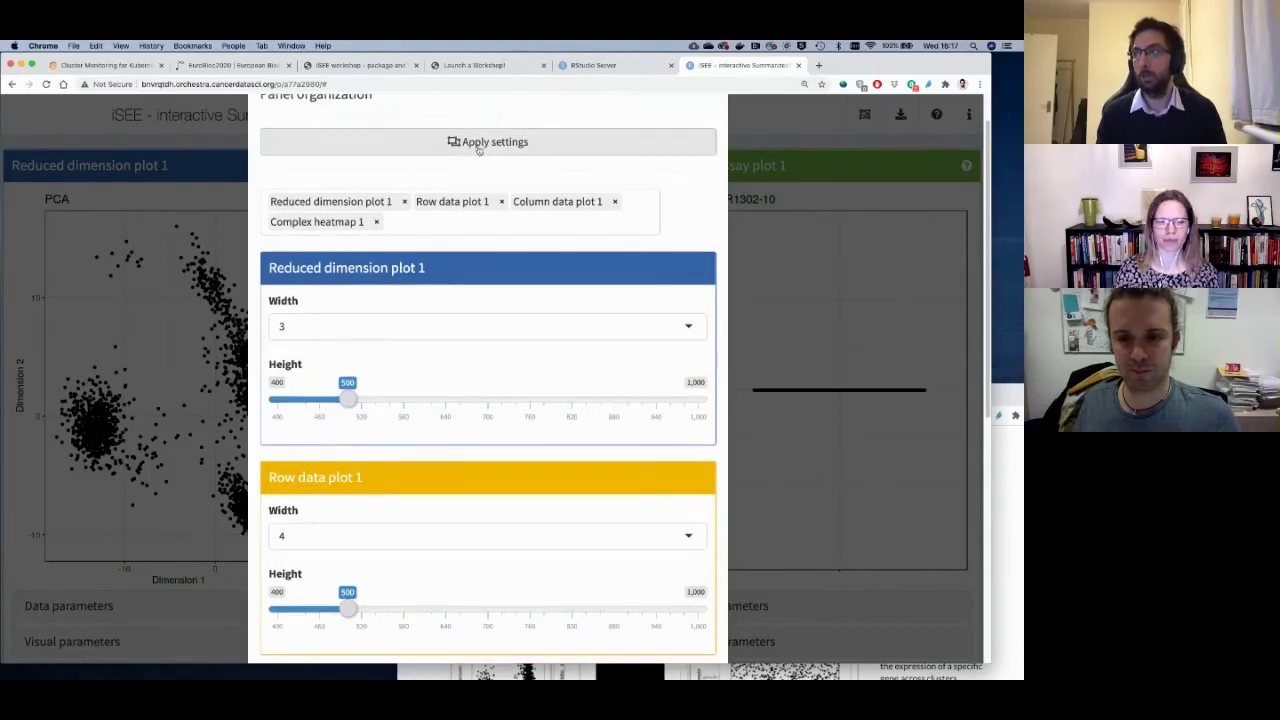
scroll(479, 148, up, 2)
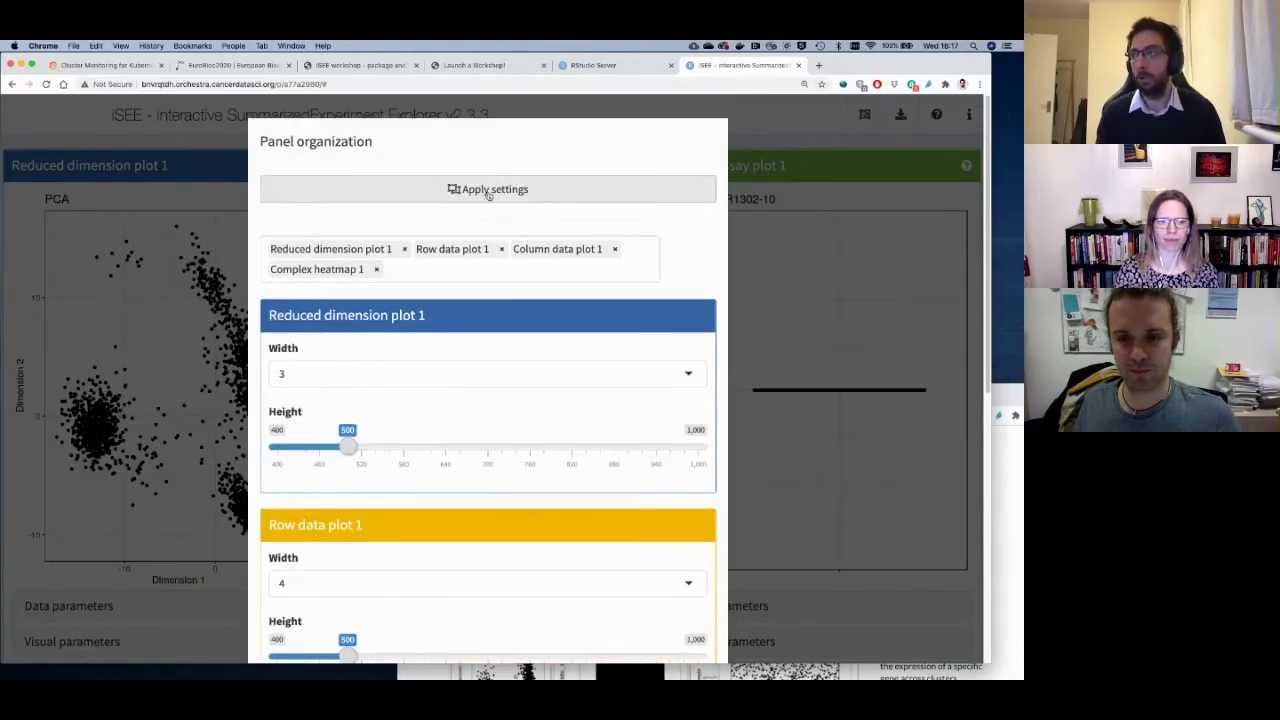
click(489, 190)
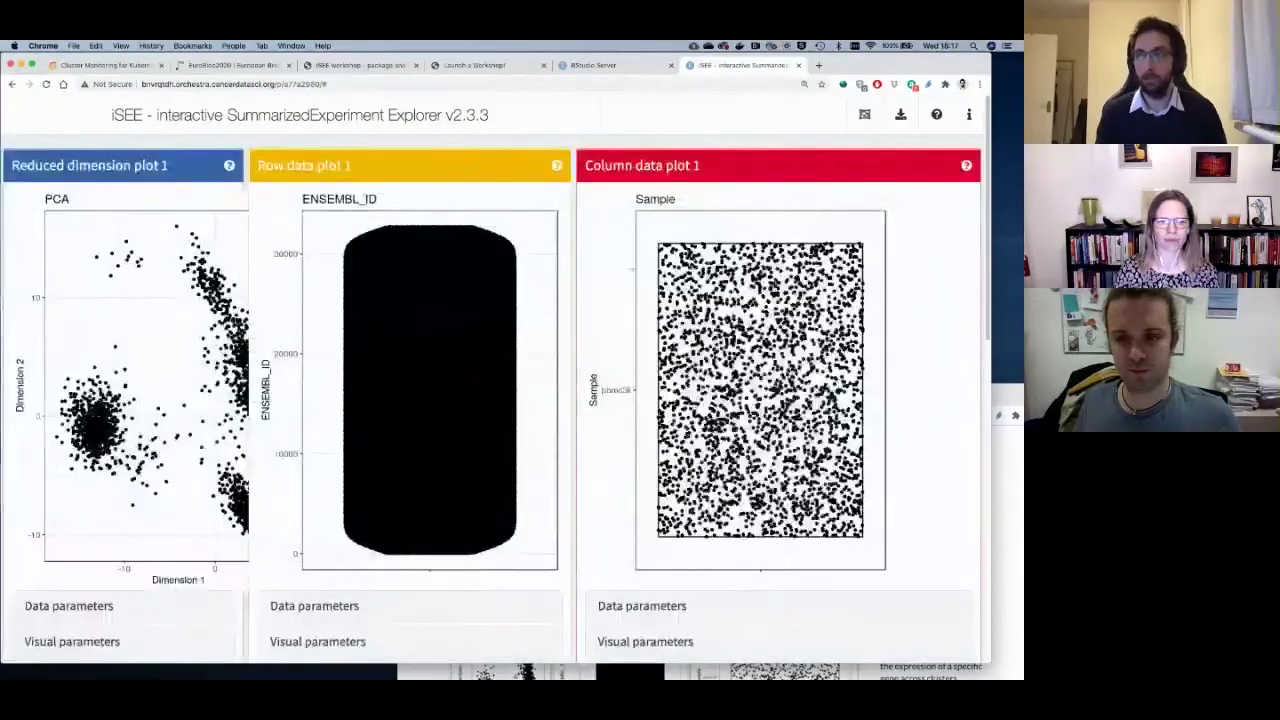
Compare the rearranged app with the Recipe 1 example image in the recipes window, and return to the app.
key(super+grave)
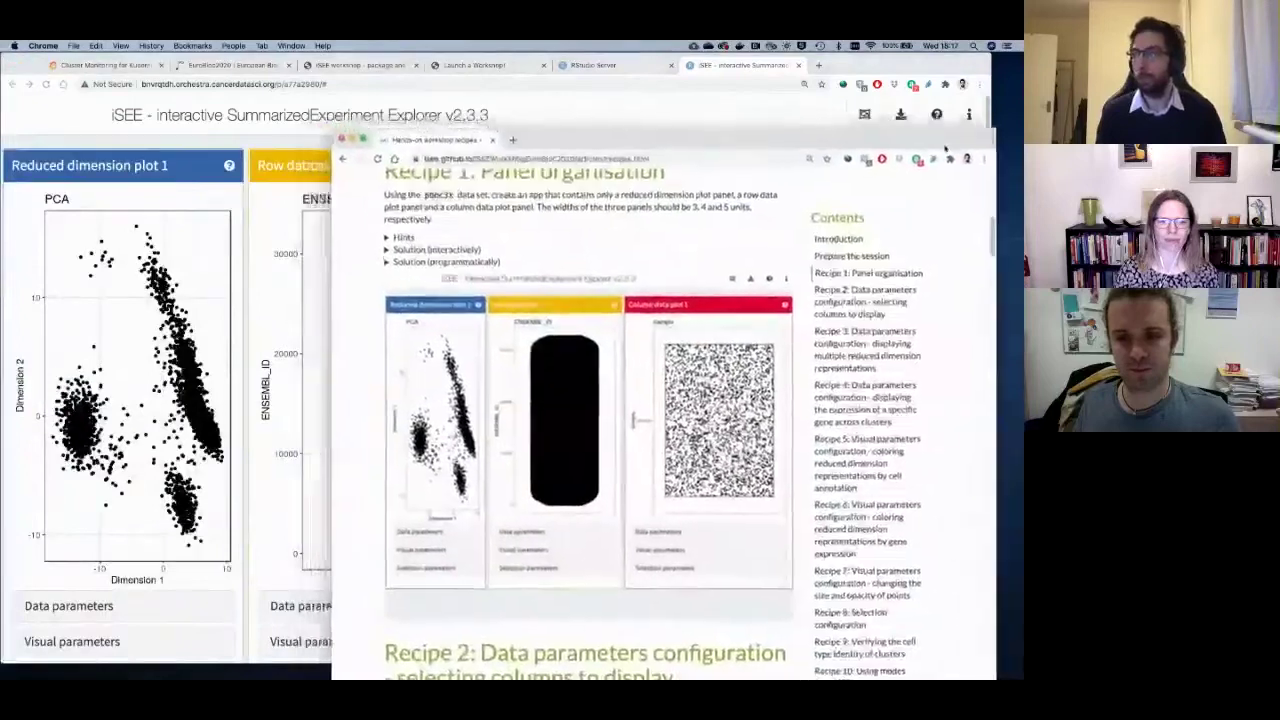
drag(945, 148, 972, 187)
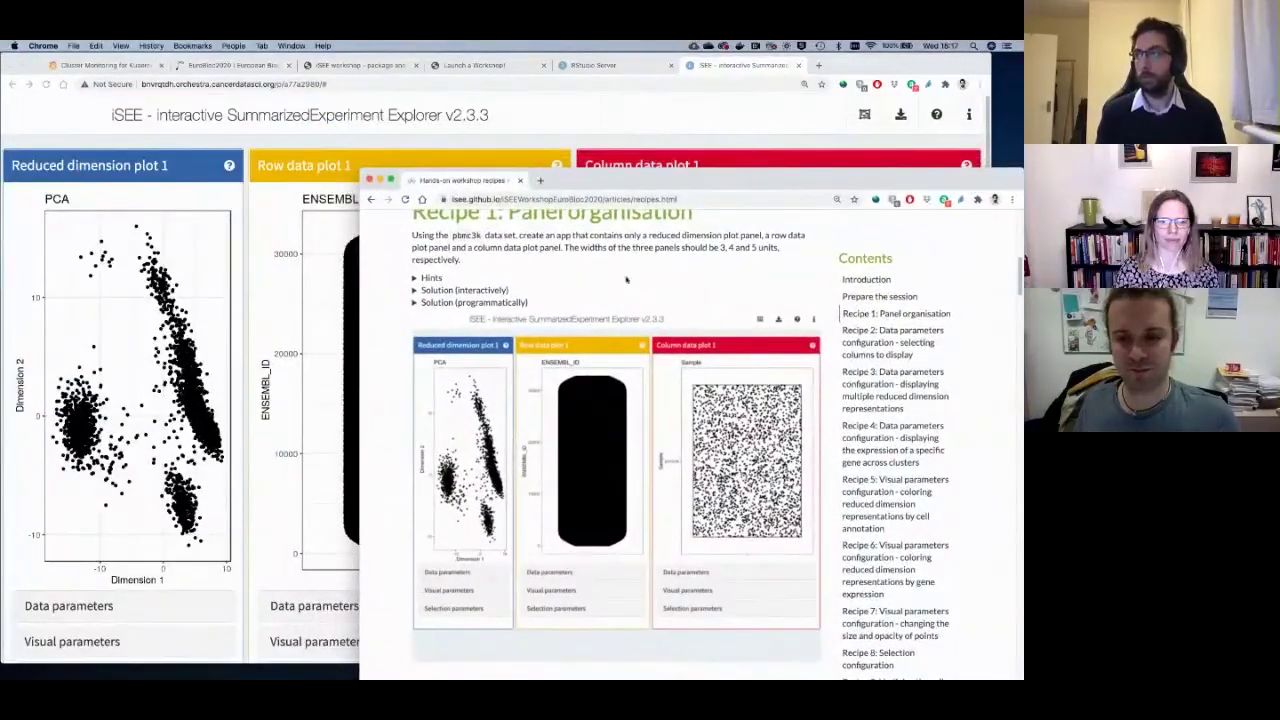
key(super+grave)
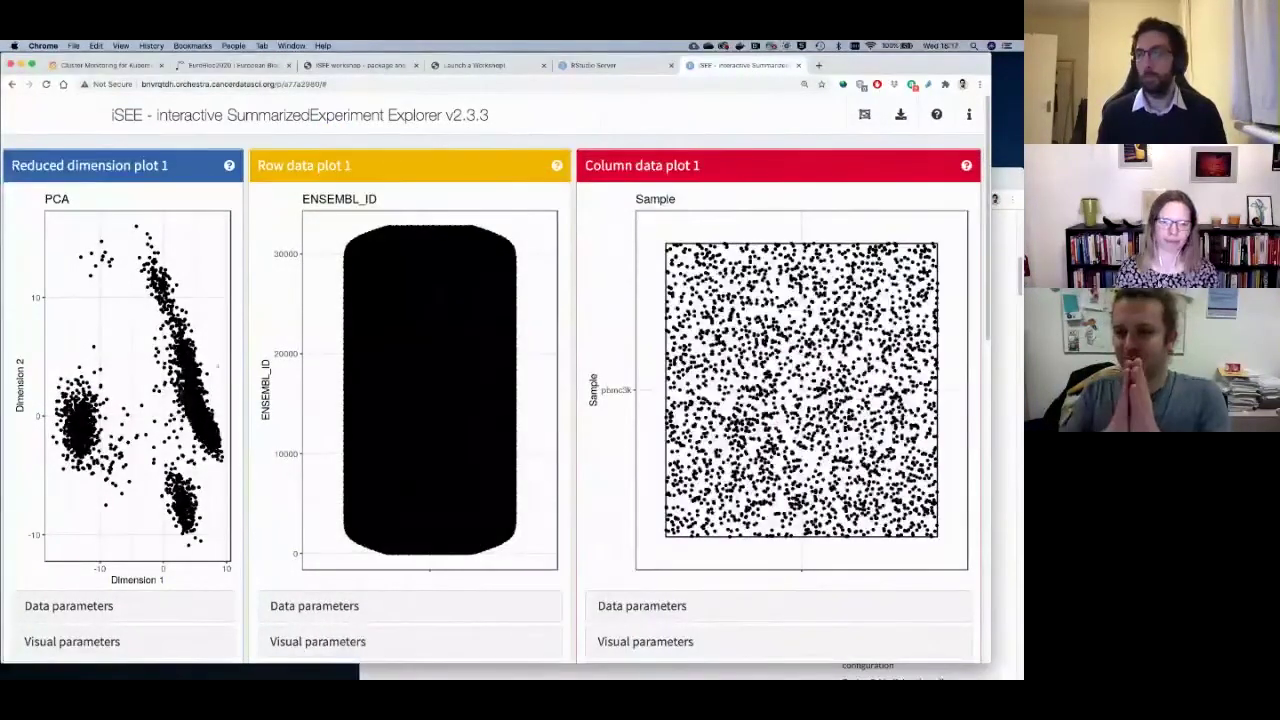
Expand the visual parameters of Reduced dimension plot 1 and view its colour options.
scroll(194, 380, down, 5)
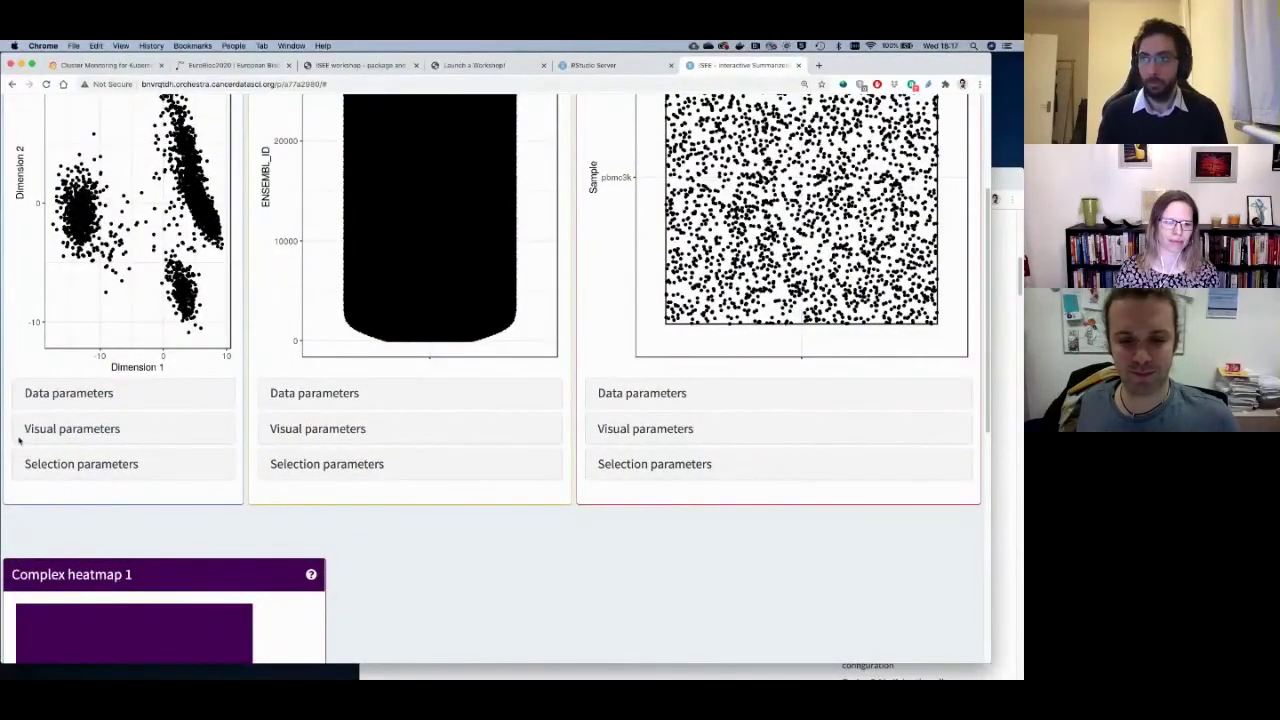
click(28, 434)
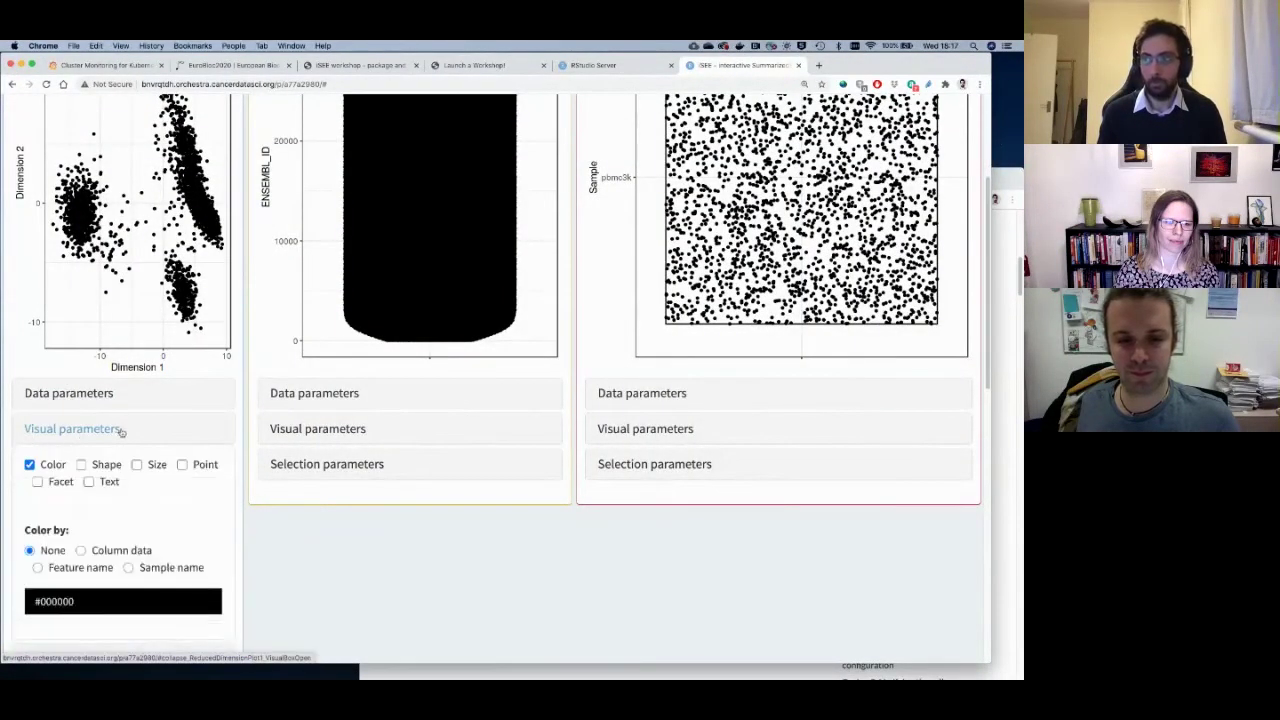
scroll(261, 422, down, 1)
scroll(261, 422, down, 3)
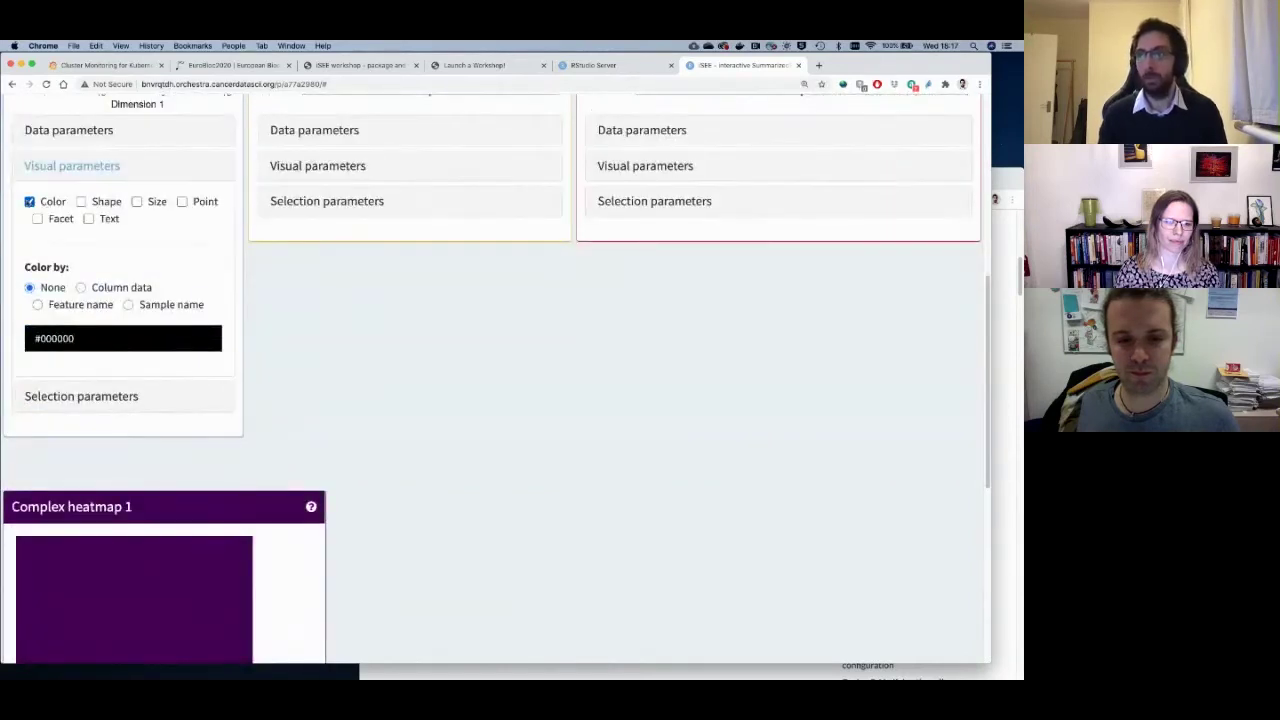
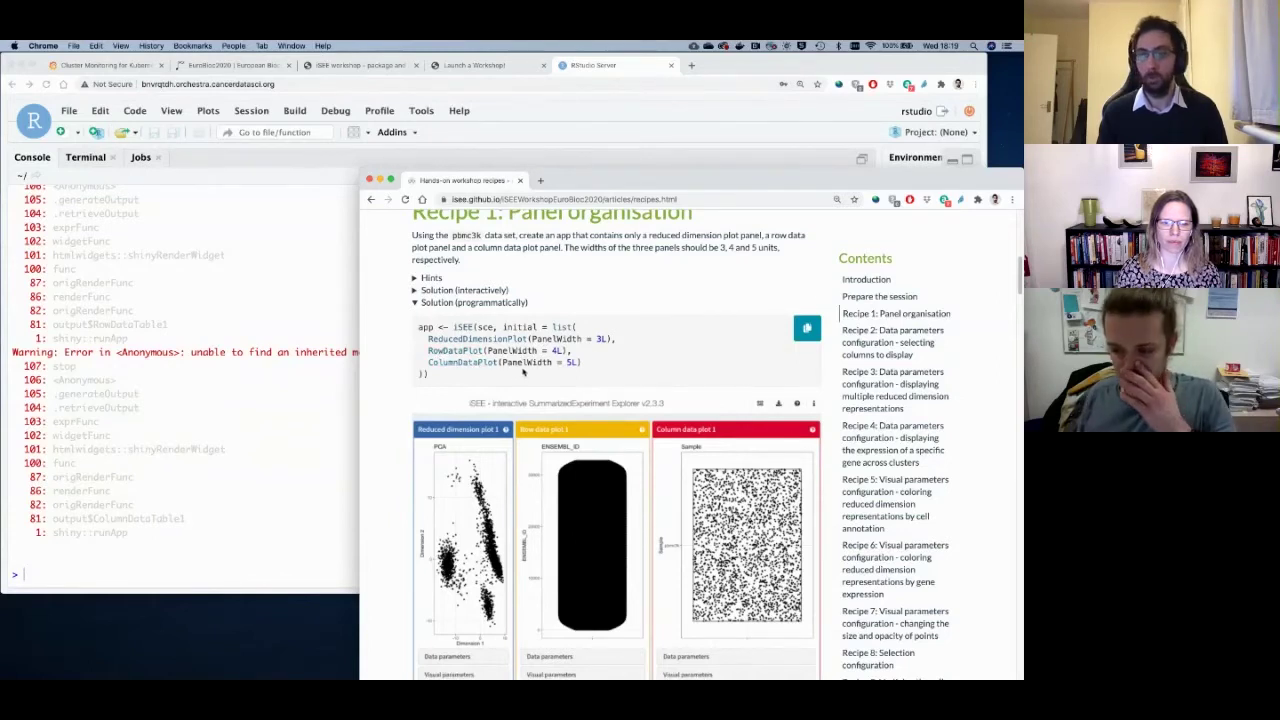
Copy Recipe 1's programmatic solution and run it in the RStudio console to define app with panel widths 3L, 4L and 5L.
drag(433, 377, 386, 330)
key(super+c)
click(236, 364)
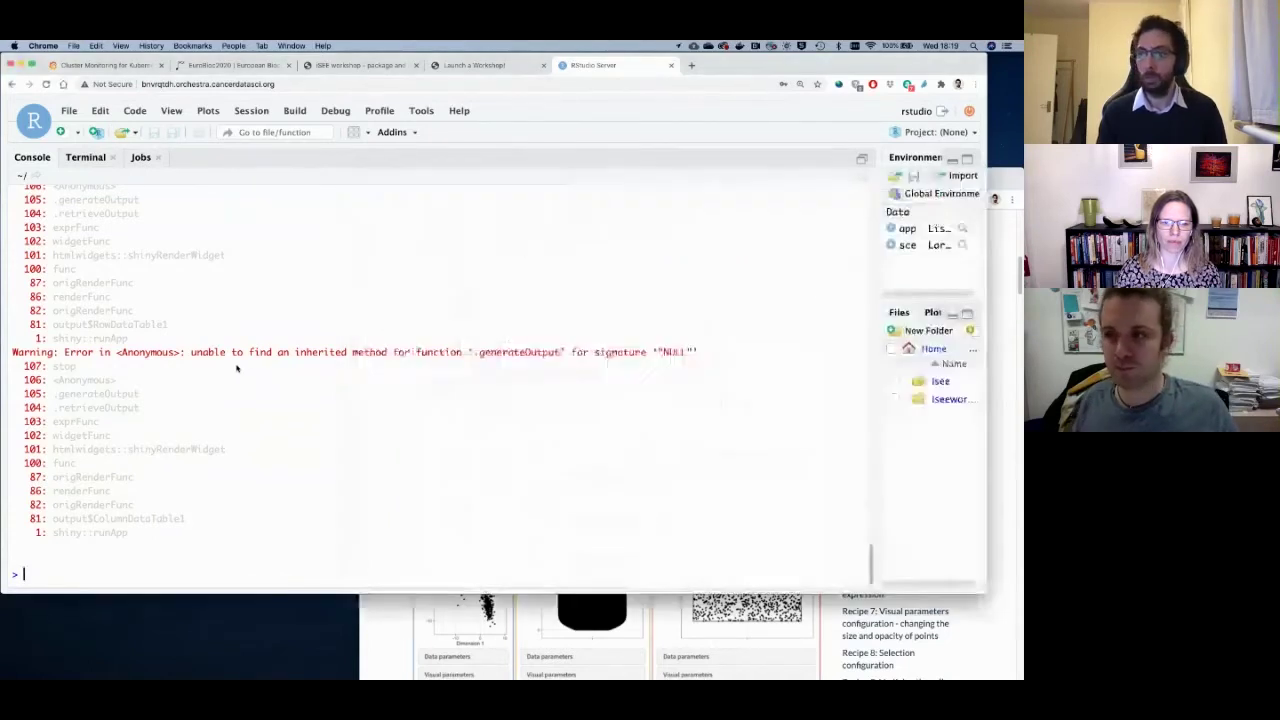
key(super+v)
key(Return)
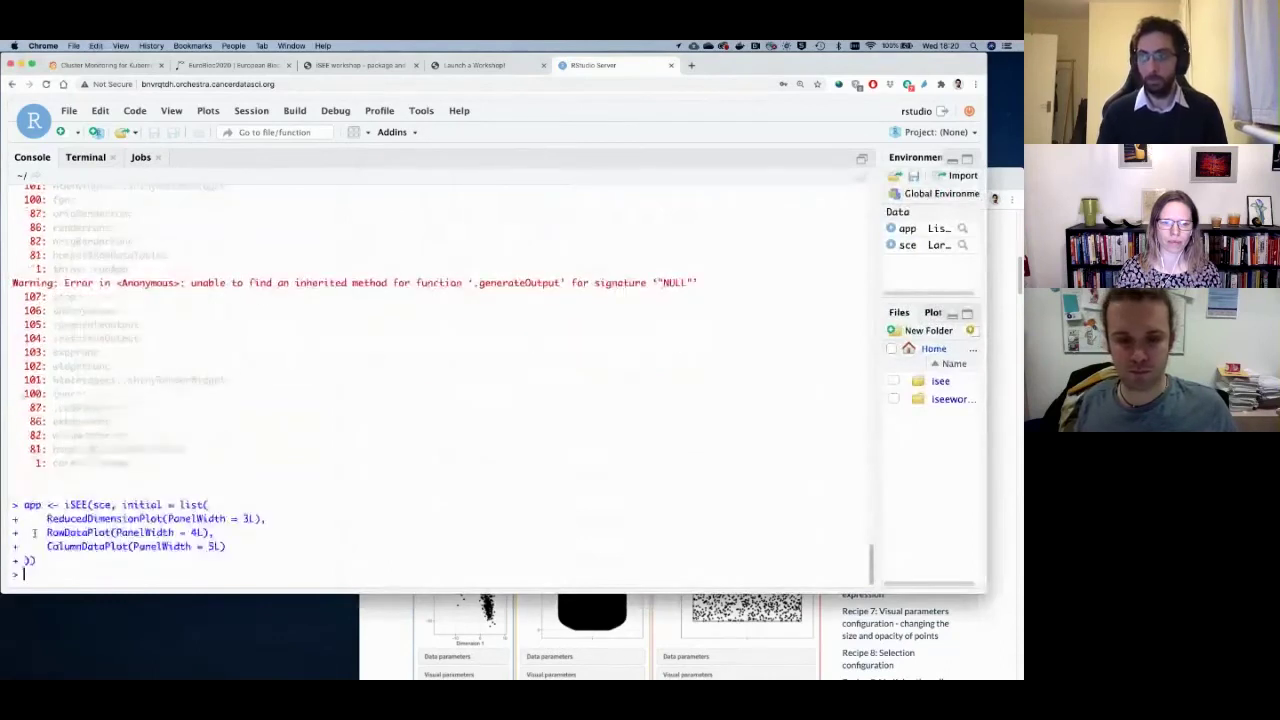
Launch the newly defined app with shiny::runApp(app, launch.browser = TRUE) and look over its panels.
key(Up)
key(Up)
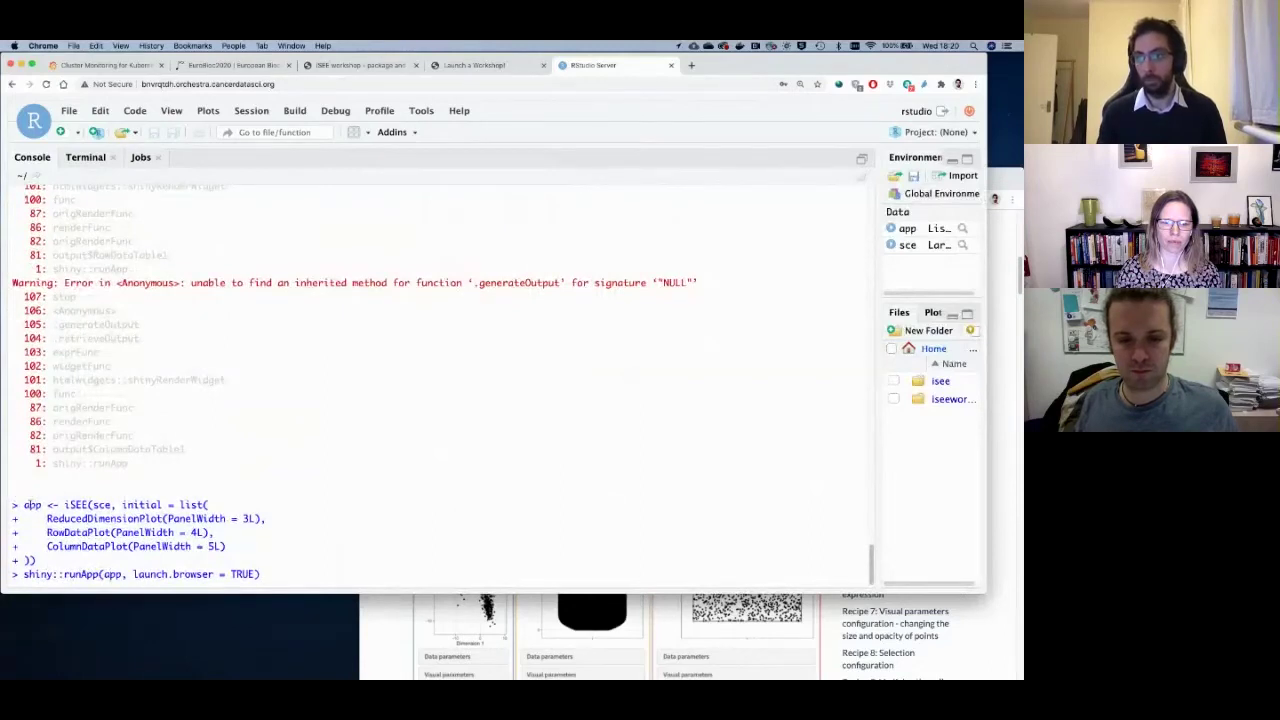
key(Return)
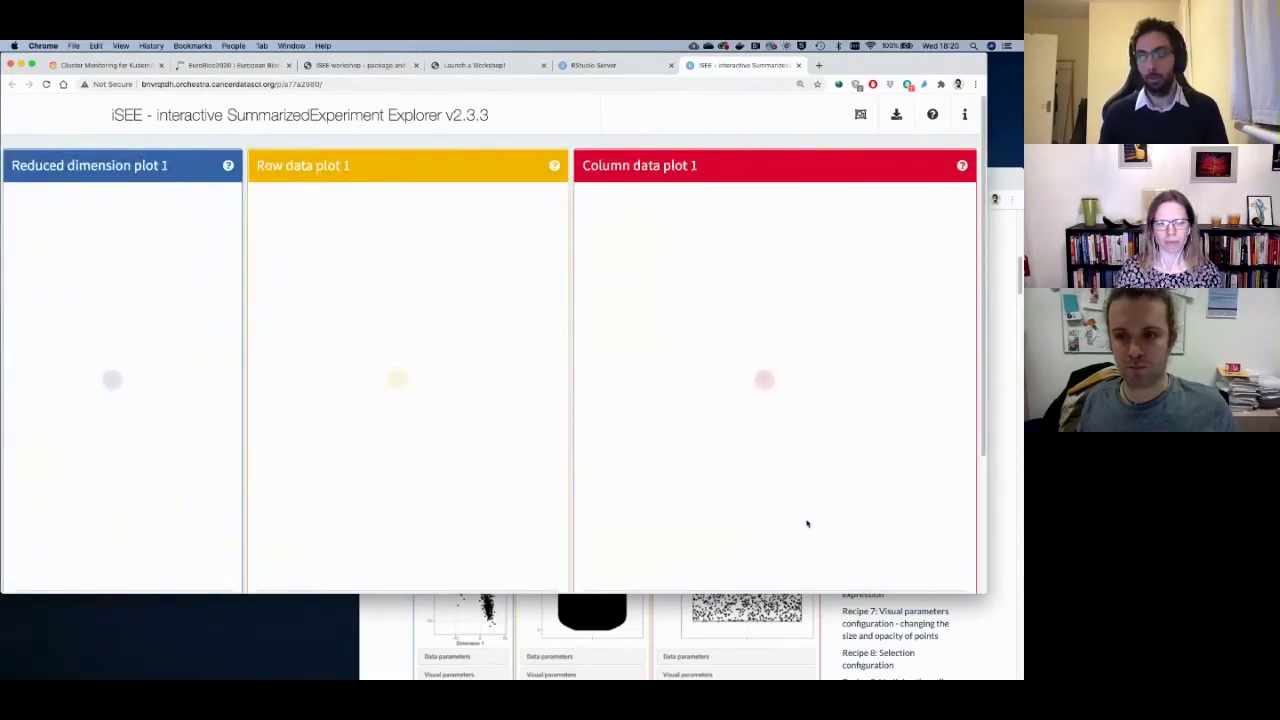
scroll(703, 345, down, 4)
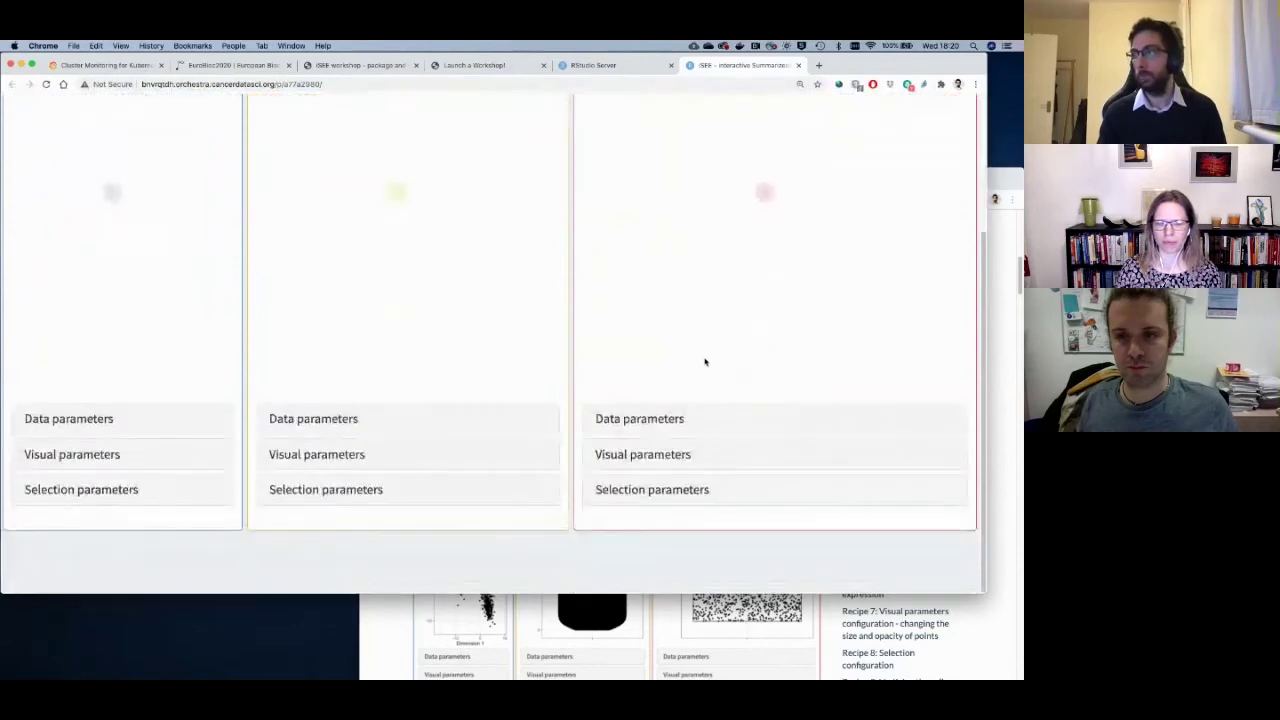
scroll(394, 557, up, 4)
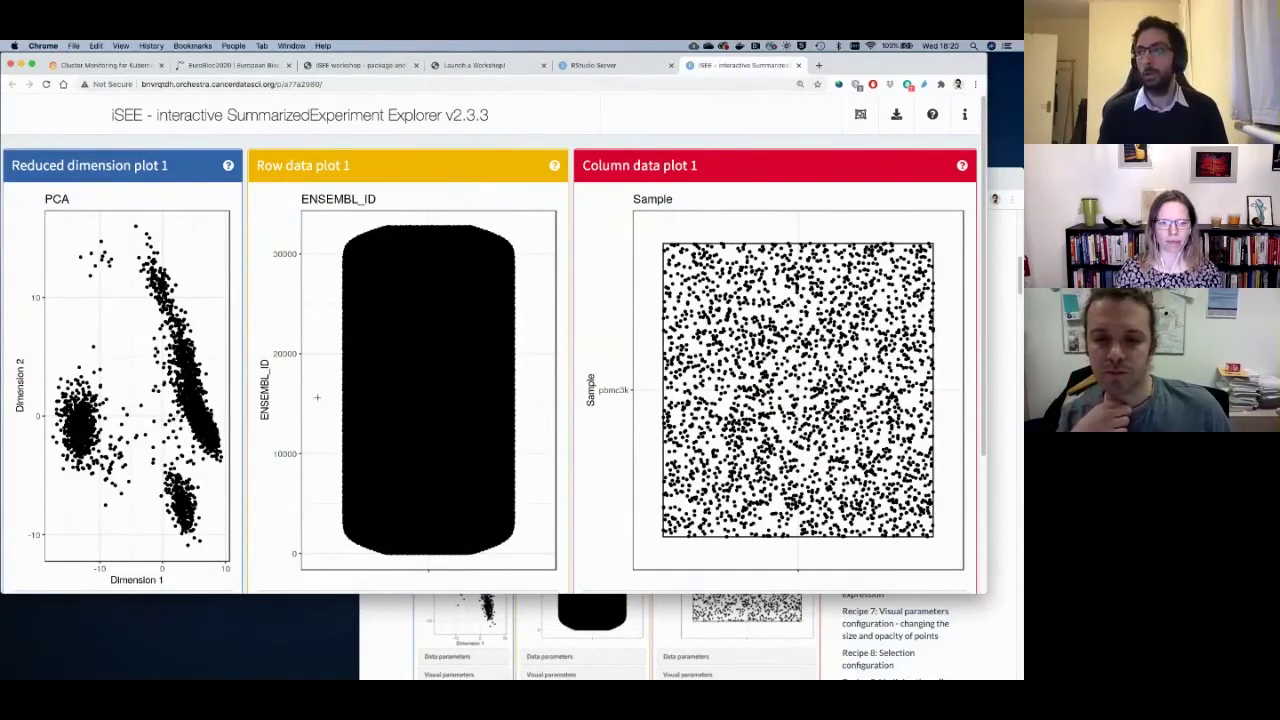
scroll(317, 397, down, 1)
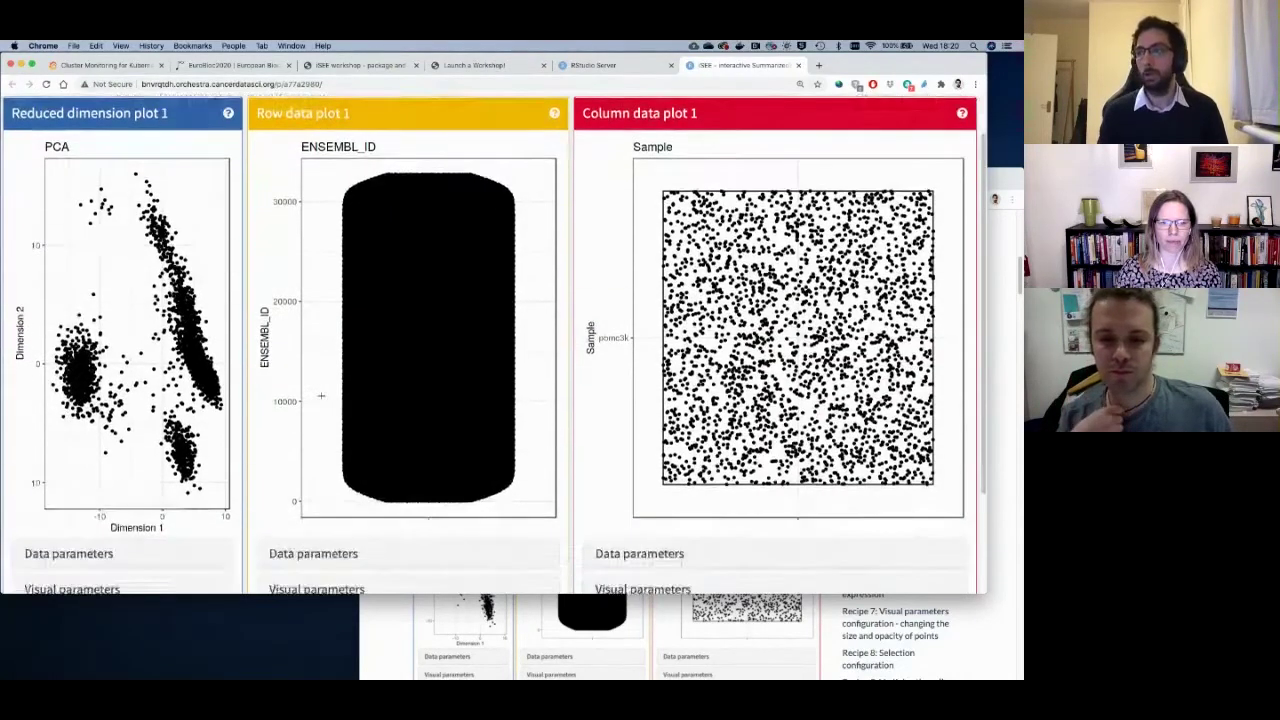
Show the Recipe 1 solution in the recipes window, and highlight the matching iSEE call in the RStudio console.
click(401, 616)
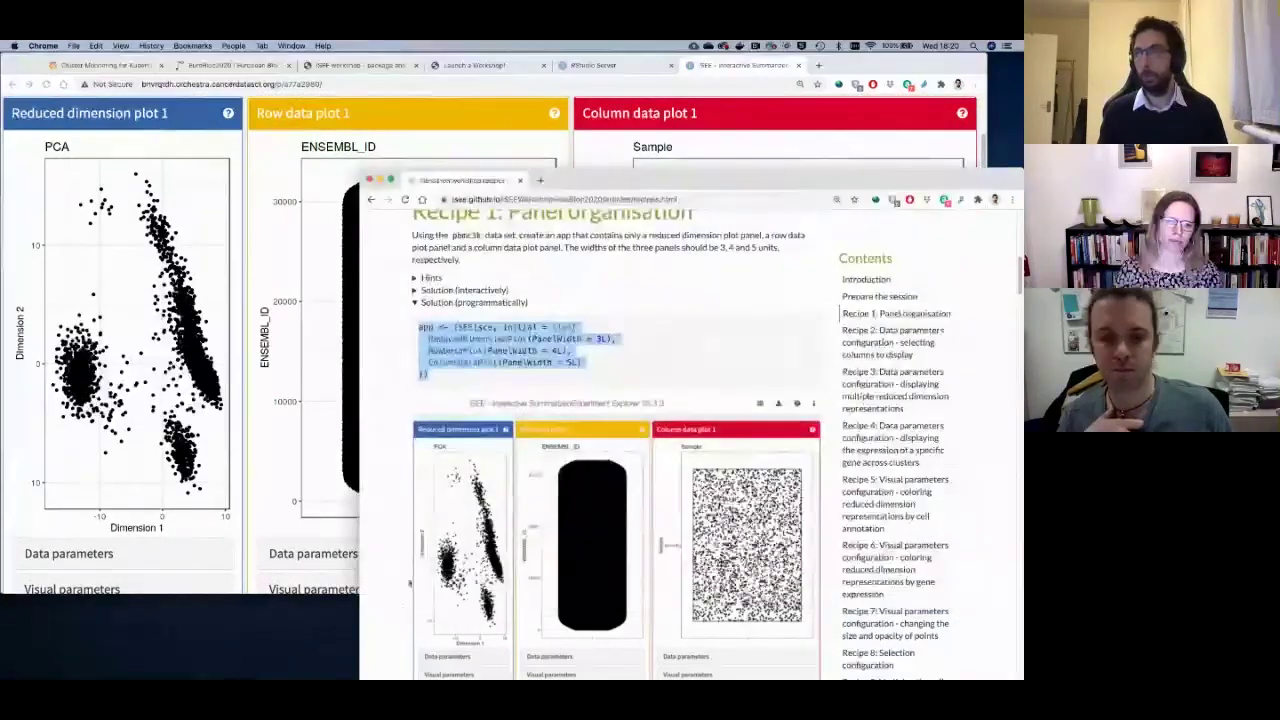
click(630, 66)
drag(14, 407, 227, 450)
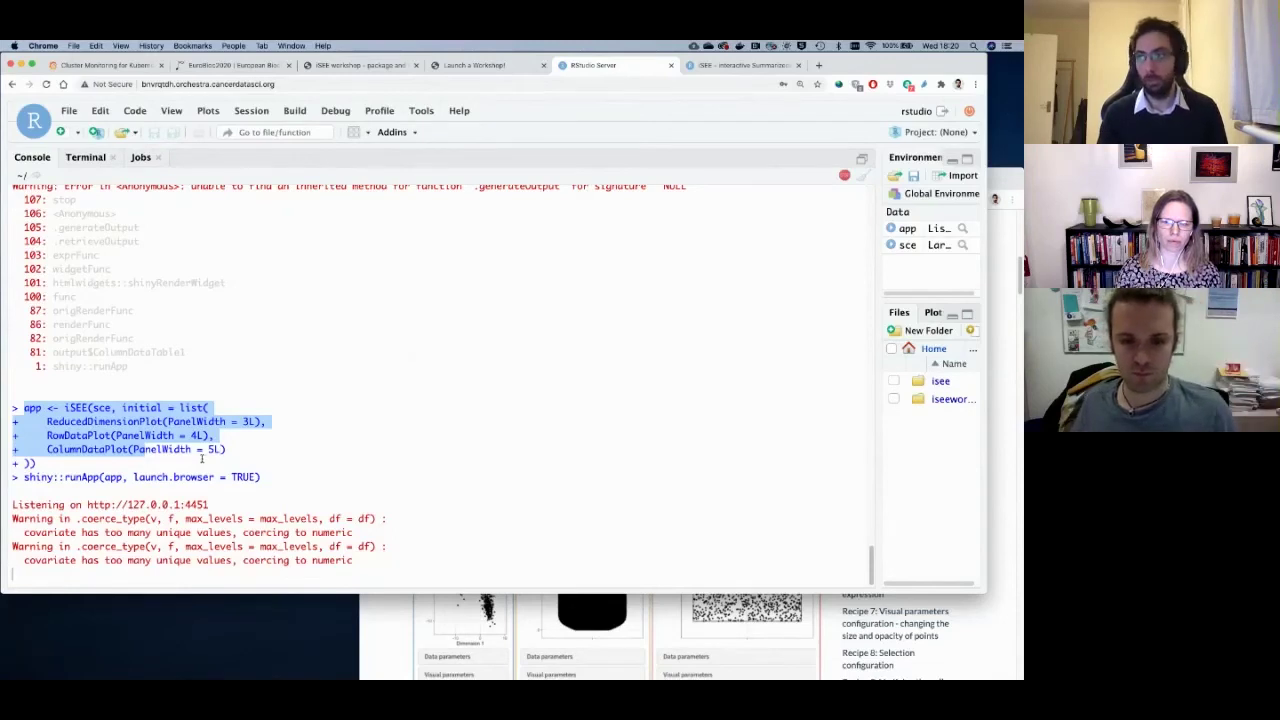
click(32, 408)
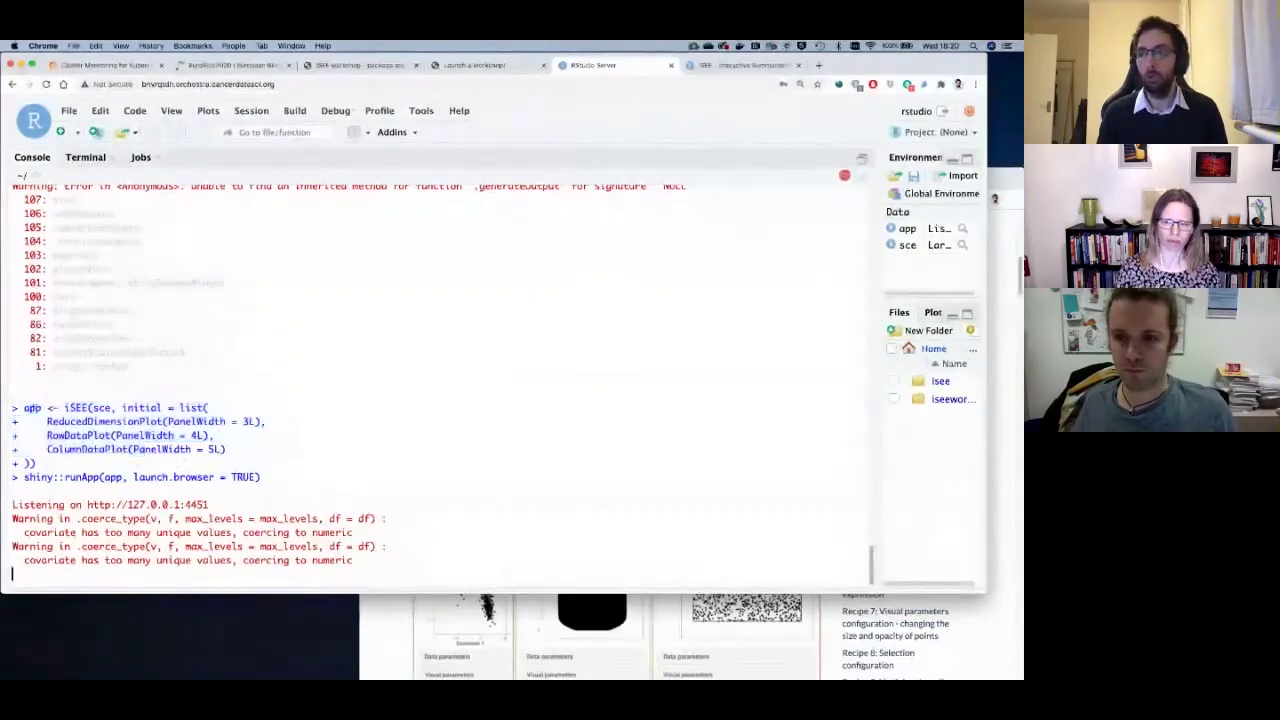
Highlight the iSEE and runApp calls in the RStudio console and show the matching programmatic solution of Recipe 1.
drag(32, 408, 122, 467)
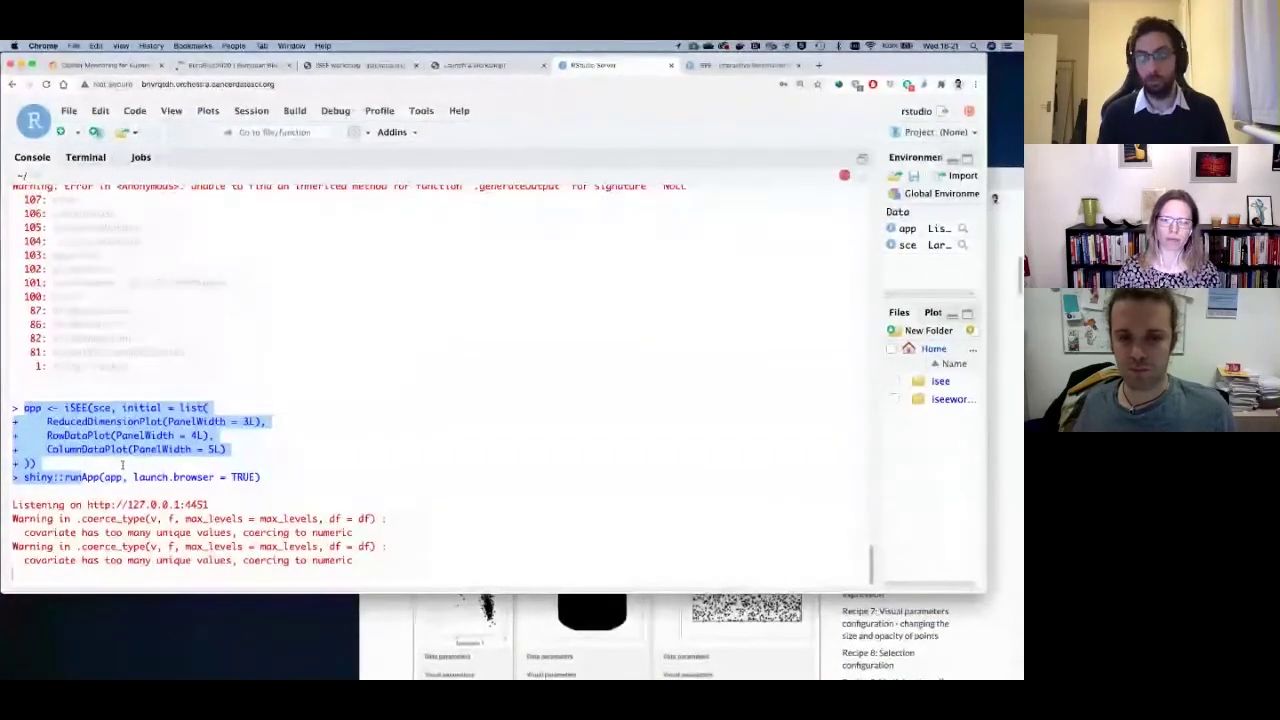
drag(262, 477, 24, 409)
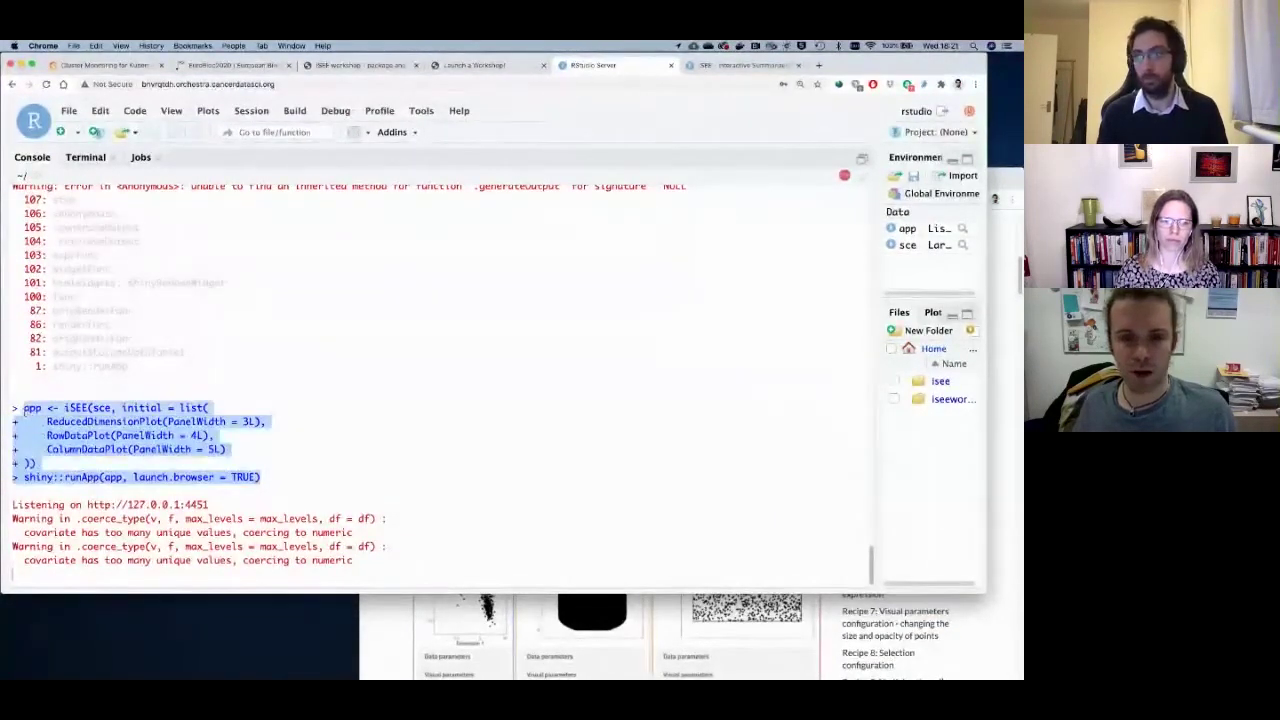
click(805, 625)
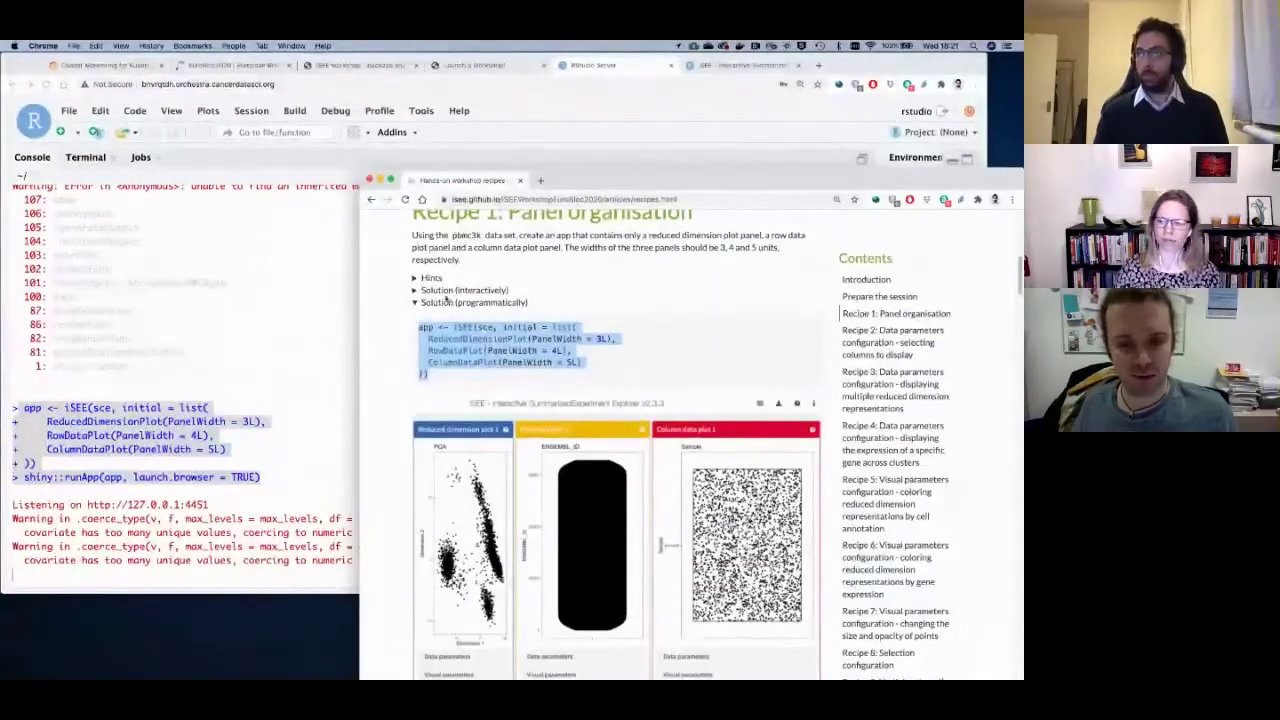
click(409, 311)
click(414, 302)
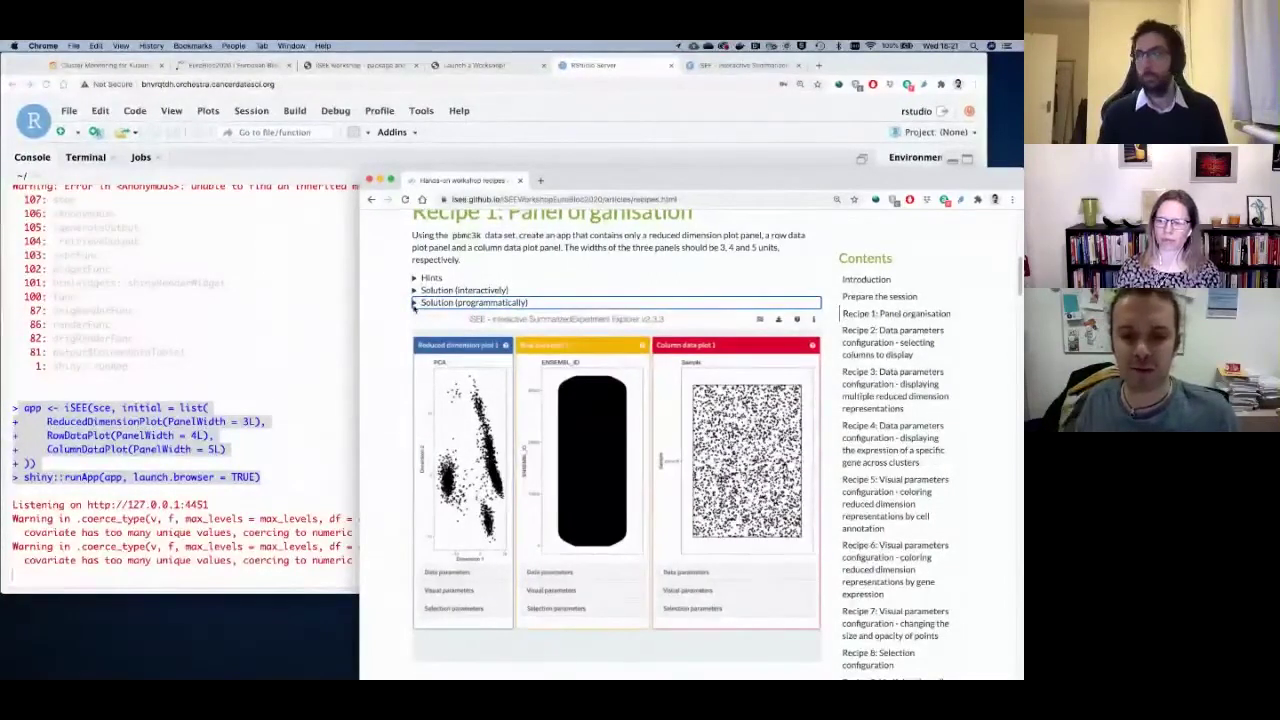
click(415, 304)
click(325, 328)
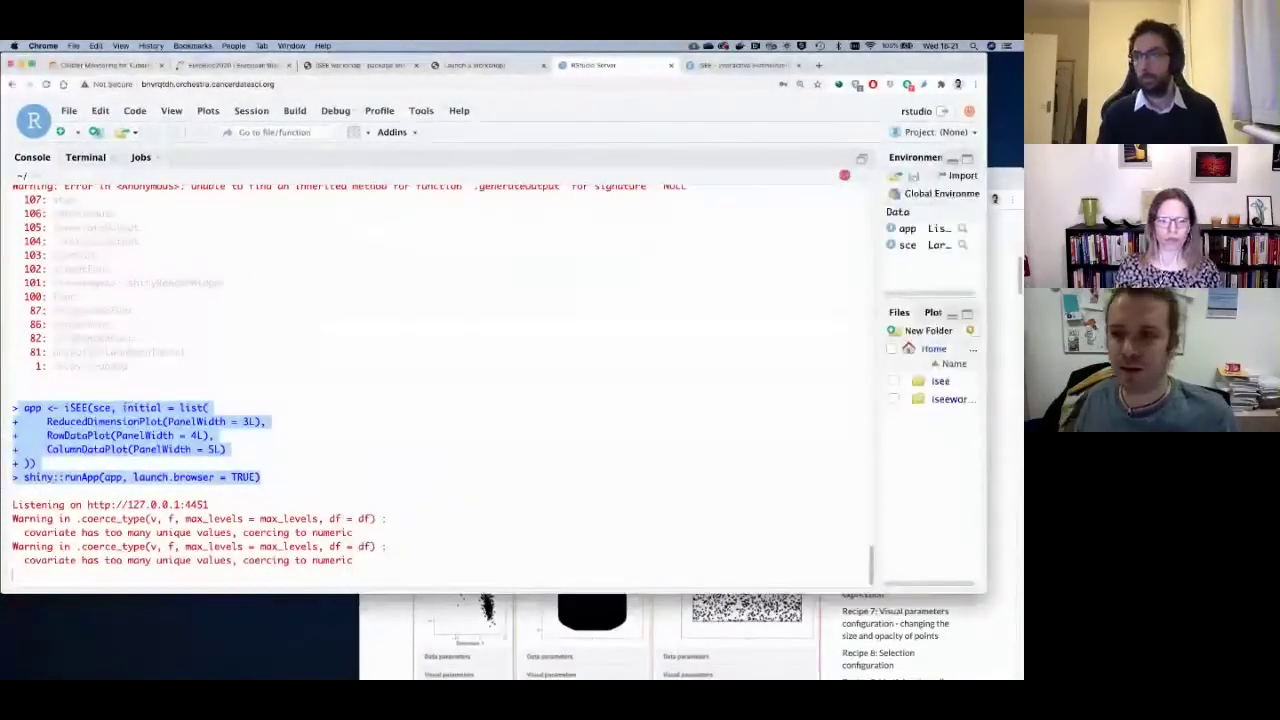
Copy the initial = list(...) argument from the console's iSEE call, stop the running app, and paste the argument at the prompt.
drag(122, 408, 36, 464)
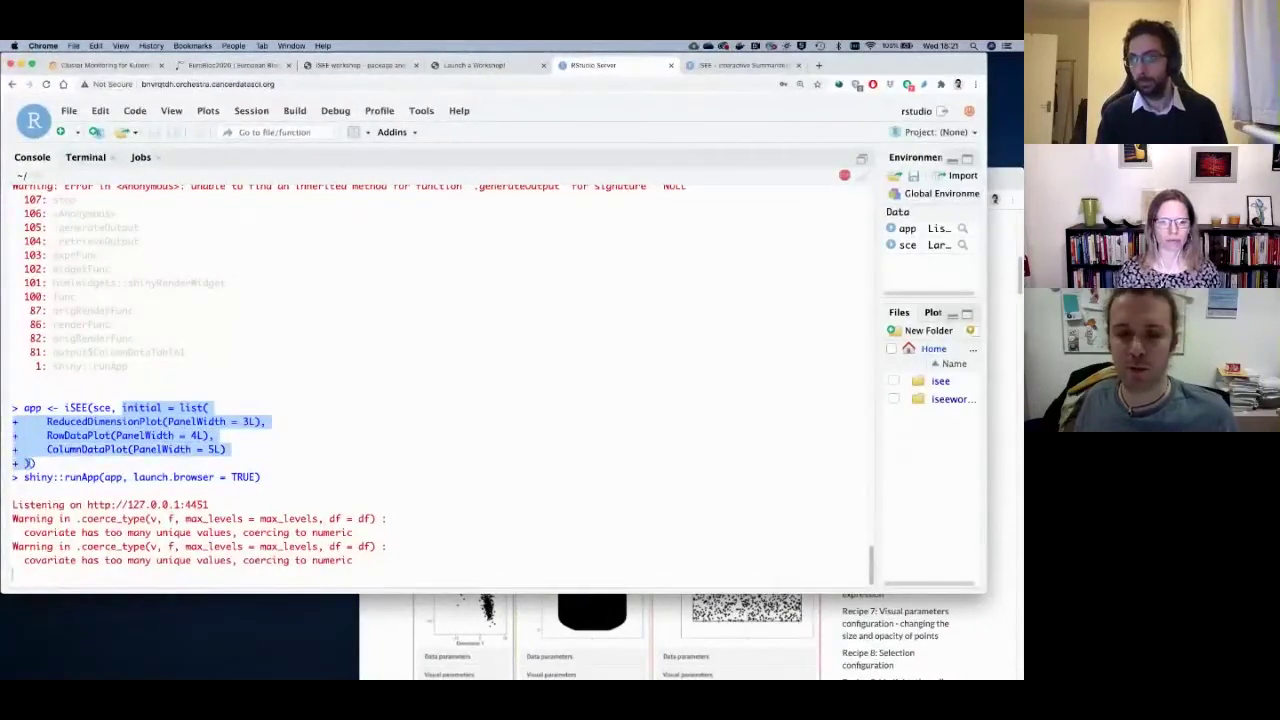
key(super+c)
click(803, 163)
click(845, 176)
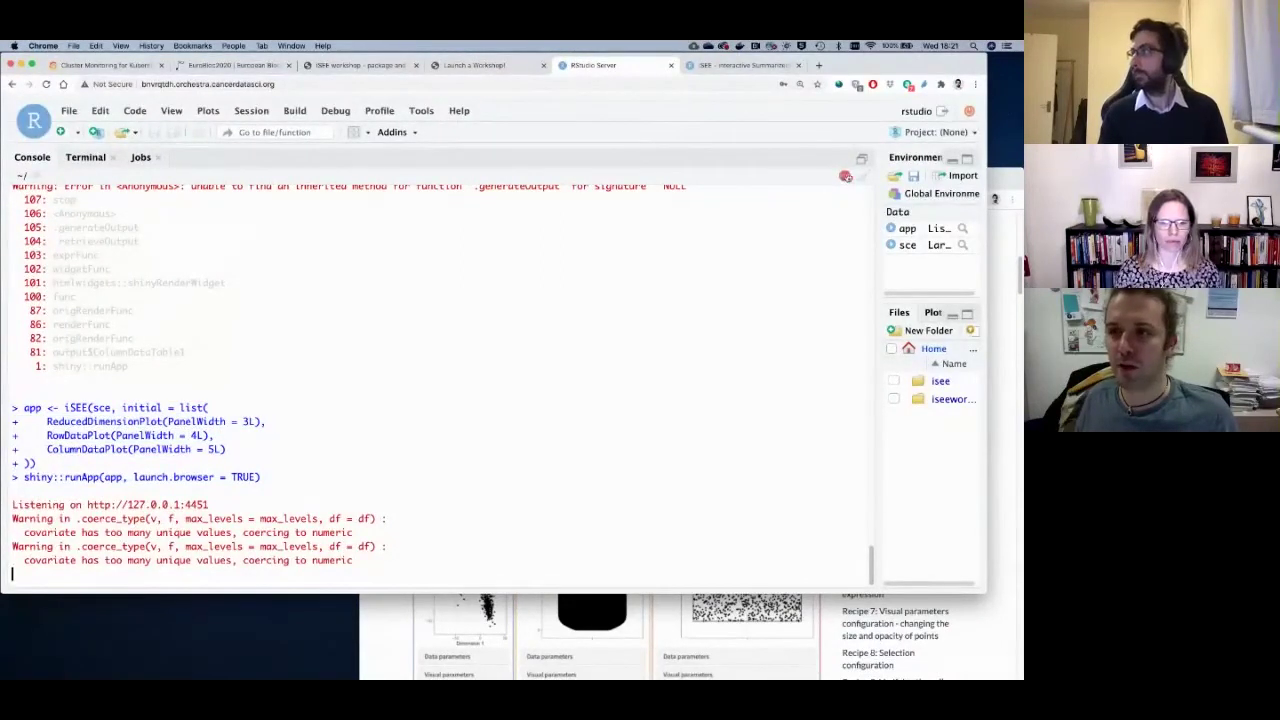
key(super+v)
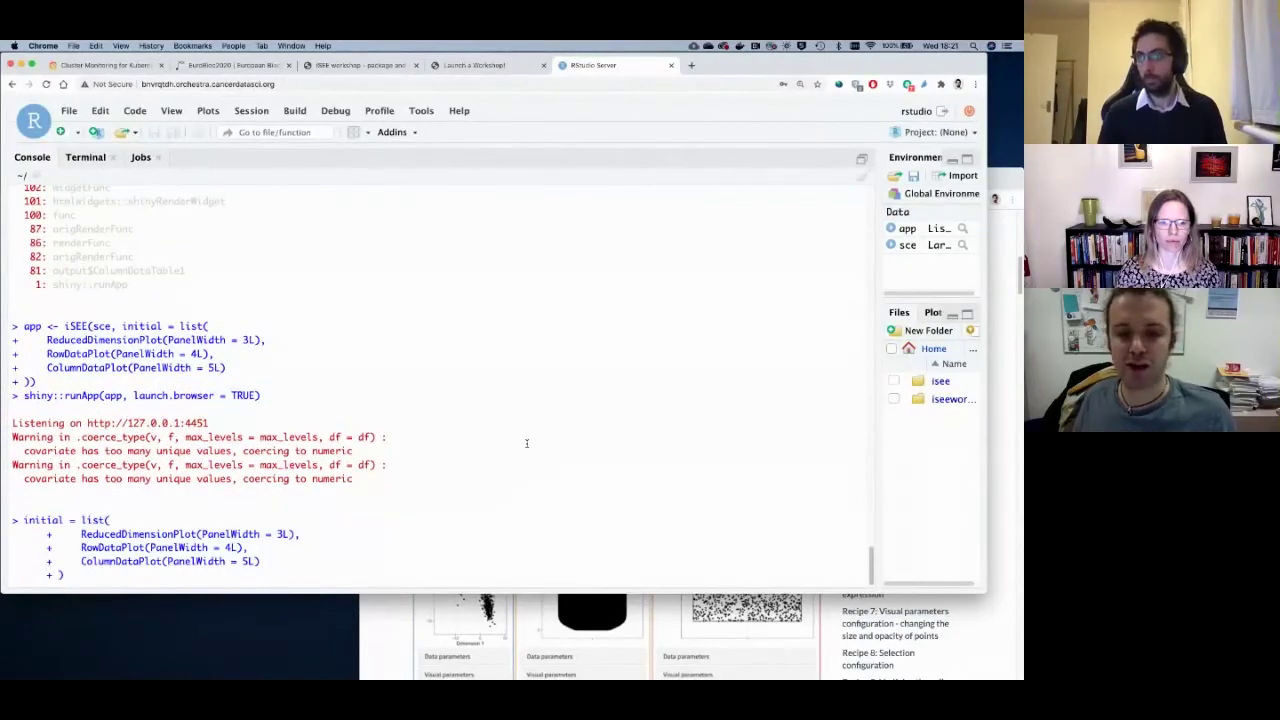
Replace the pasted text with the initial list from Recipe 1's programmatic solution and run it, using panel widths 3L, 4L and 5L.
key(super+a)
key(super+grave)
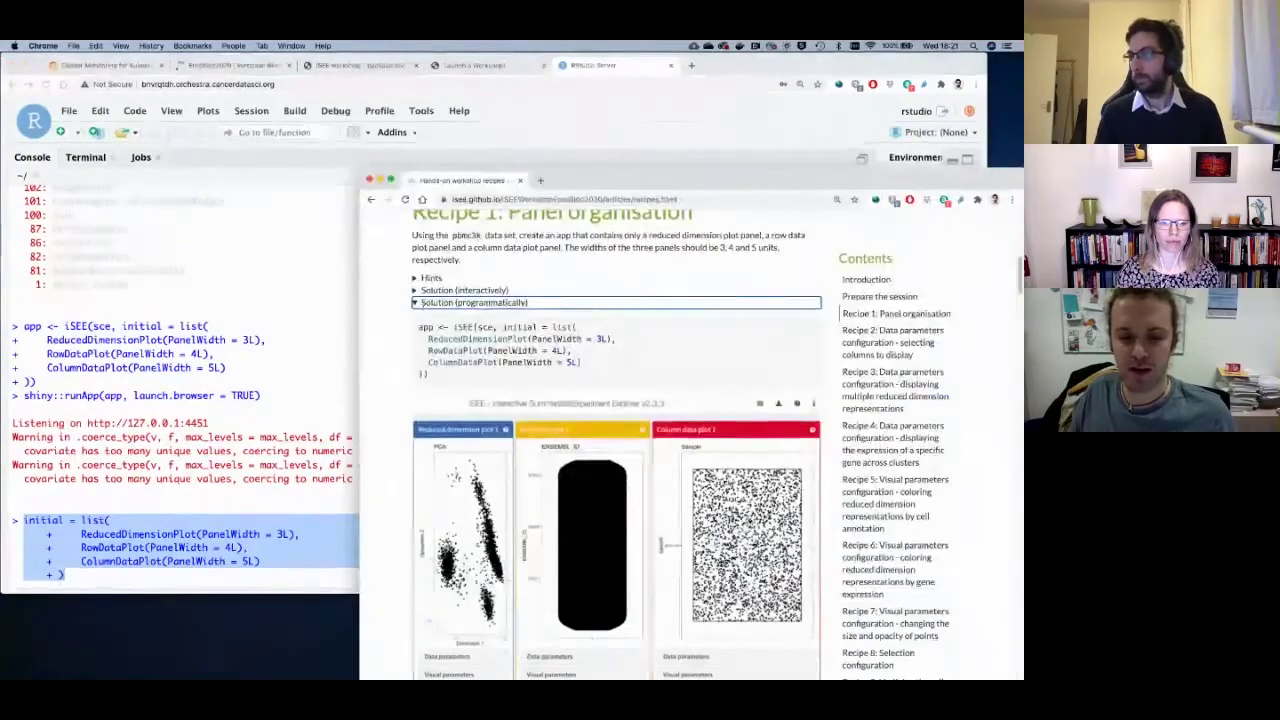
click(500, 327)
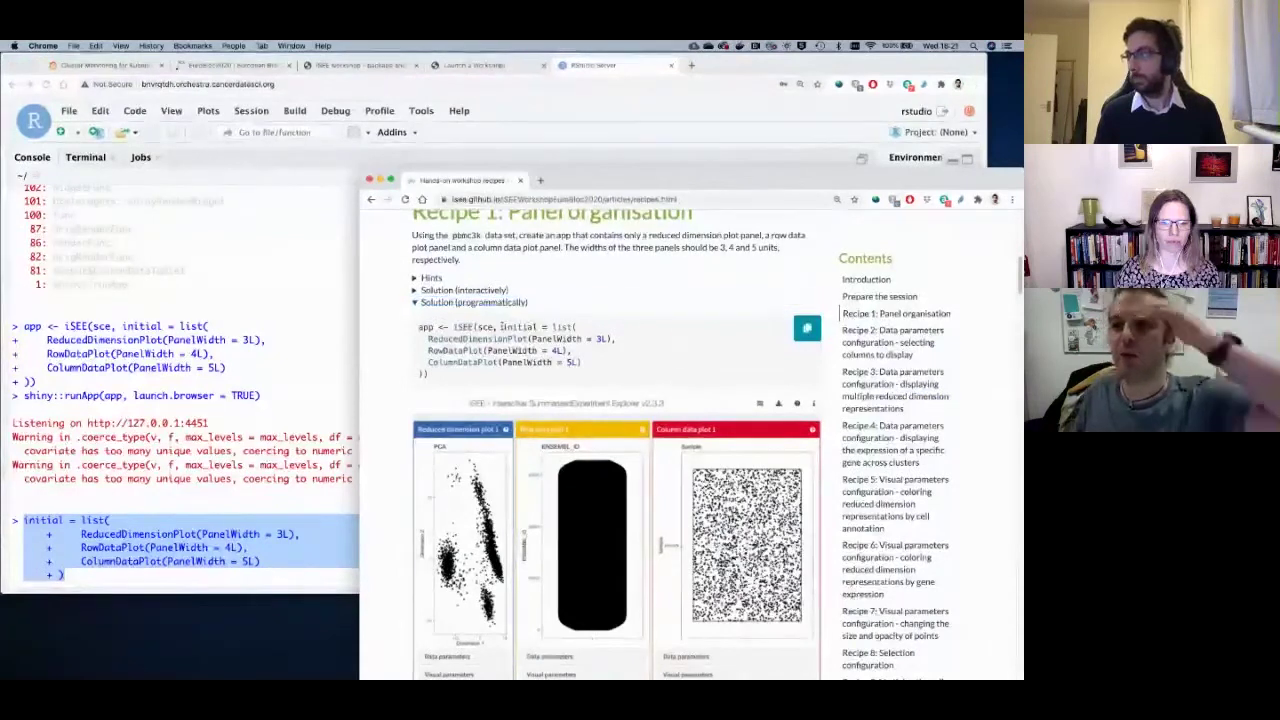
drag(500, 327, 420, 373)
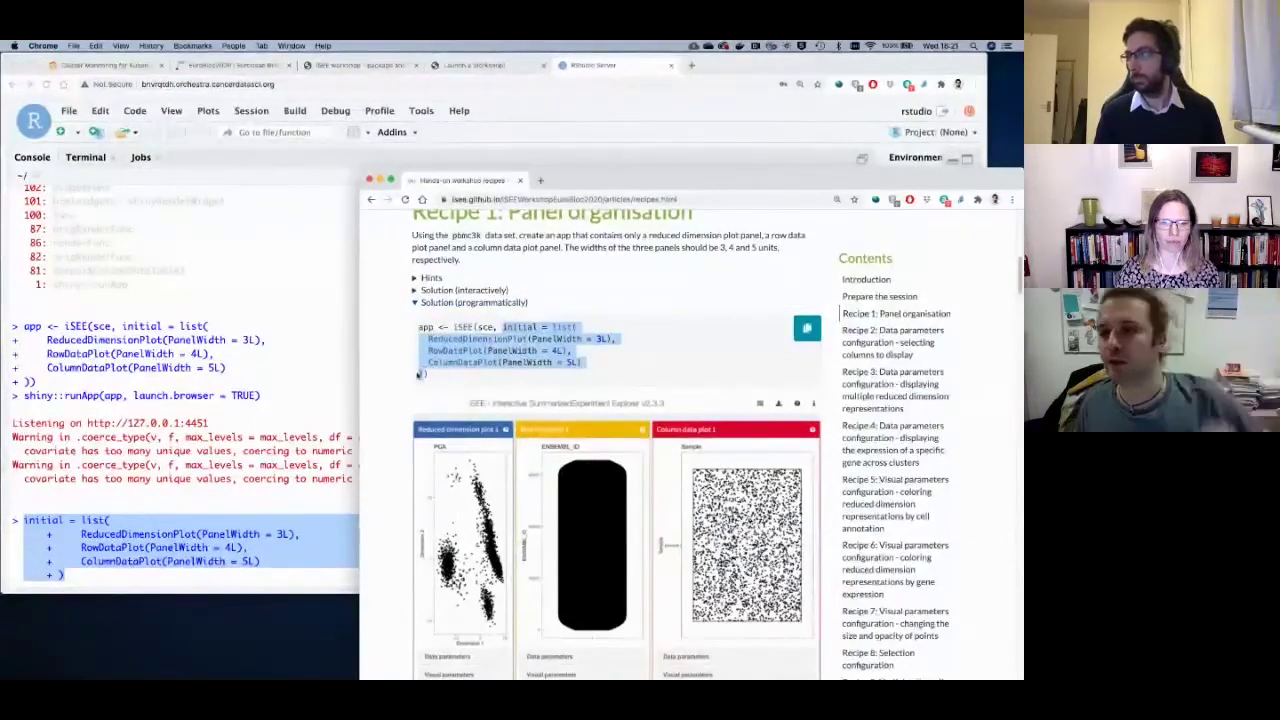
key(super+grave)
key(super+v)
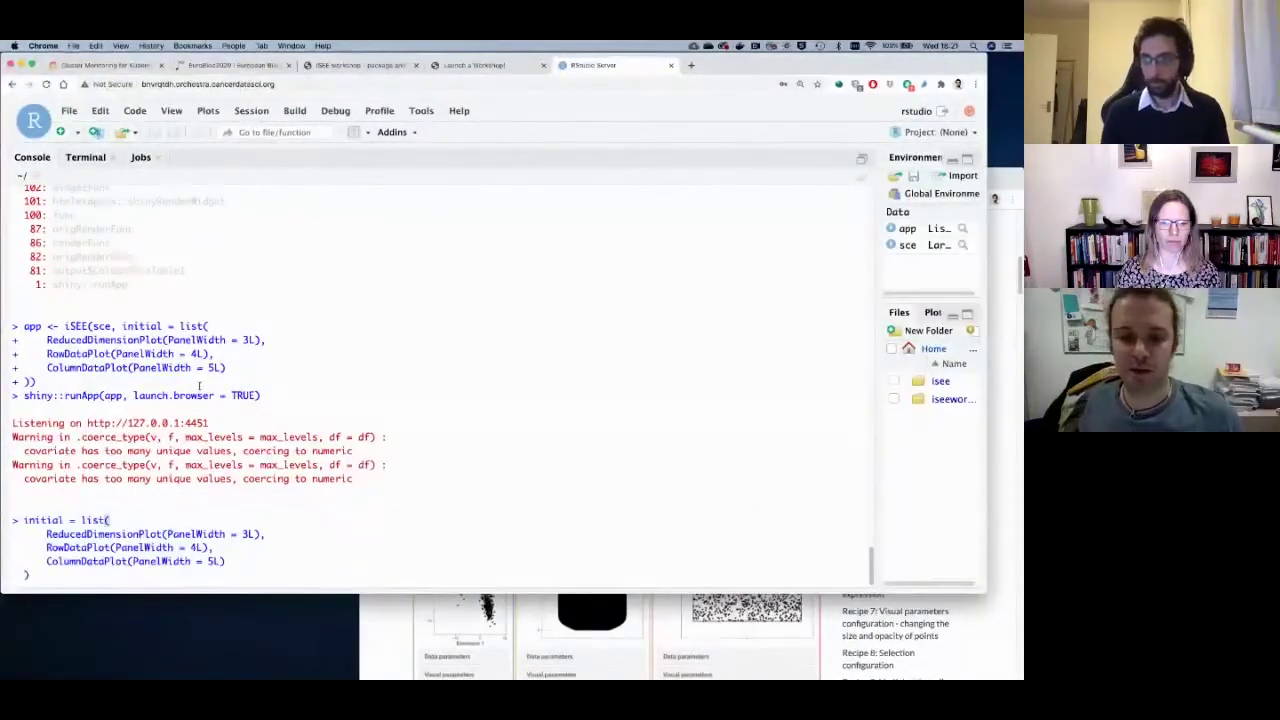
key(Return)
Print the initial object in the console and look through its slots.
text(ini)
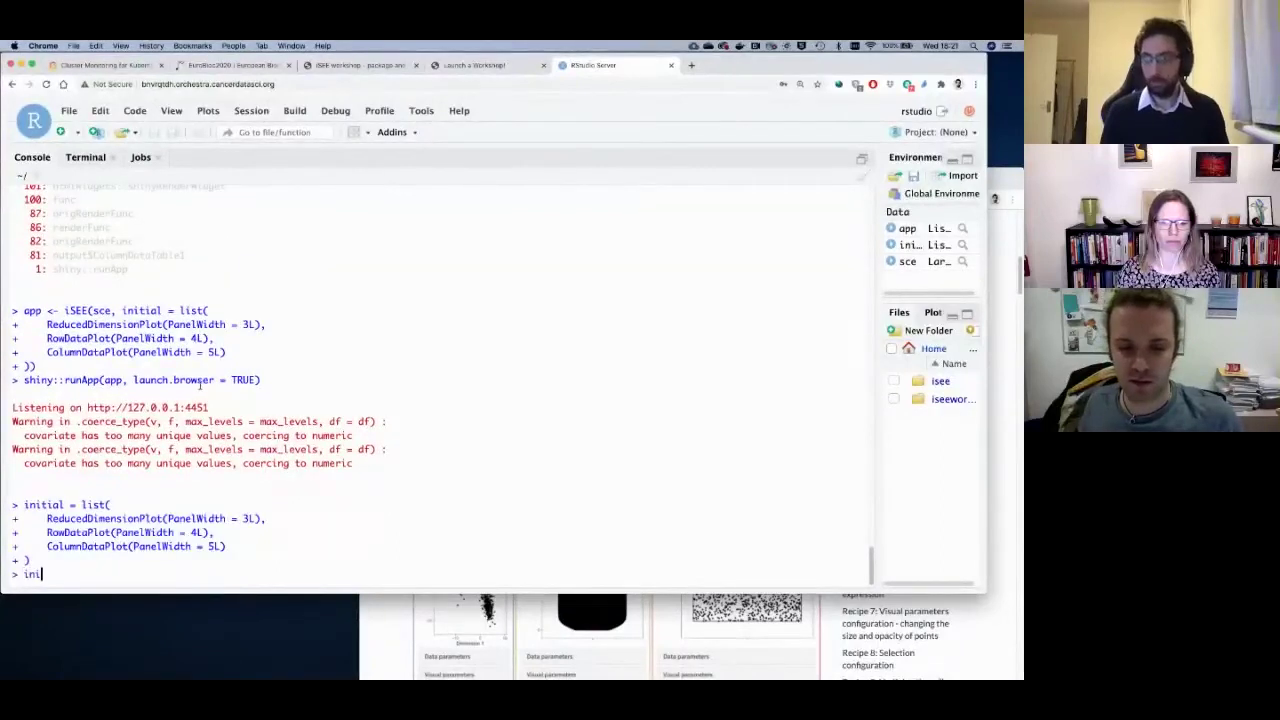
text(tial)
key(Return)
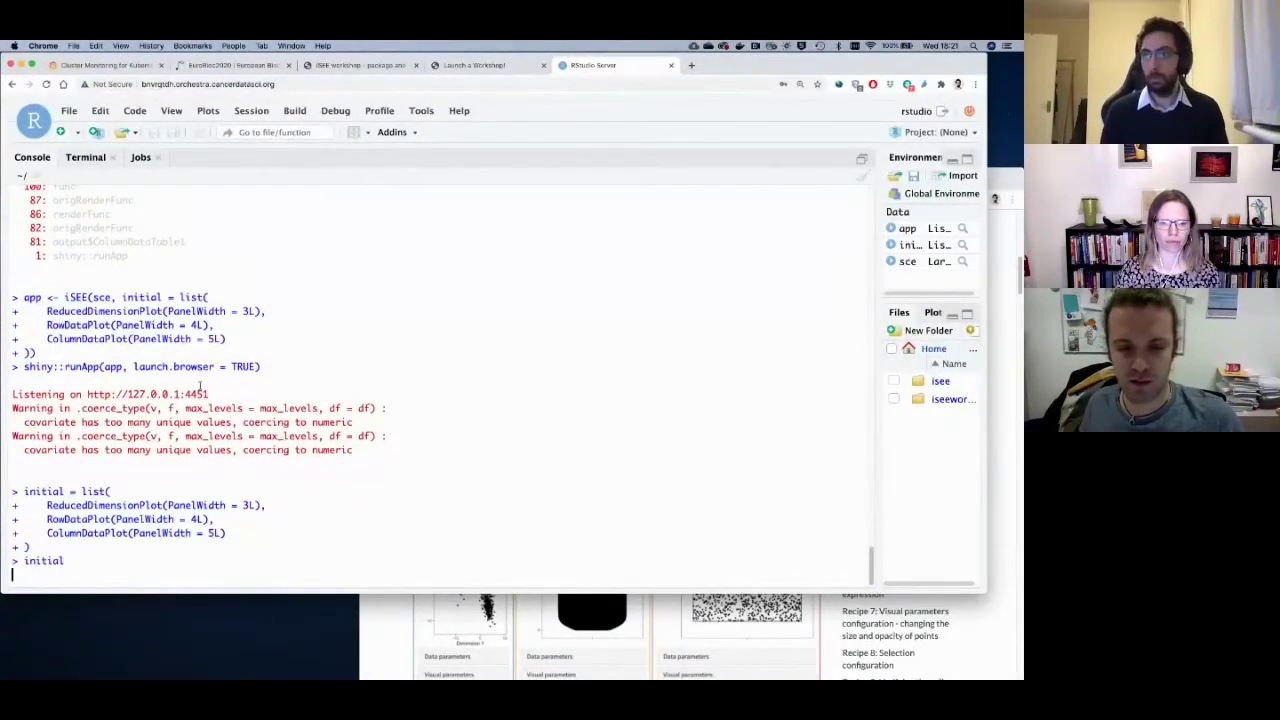
scroll(206, 351, up, 20)
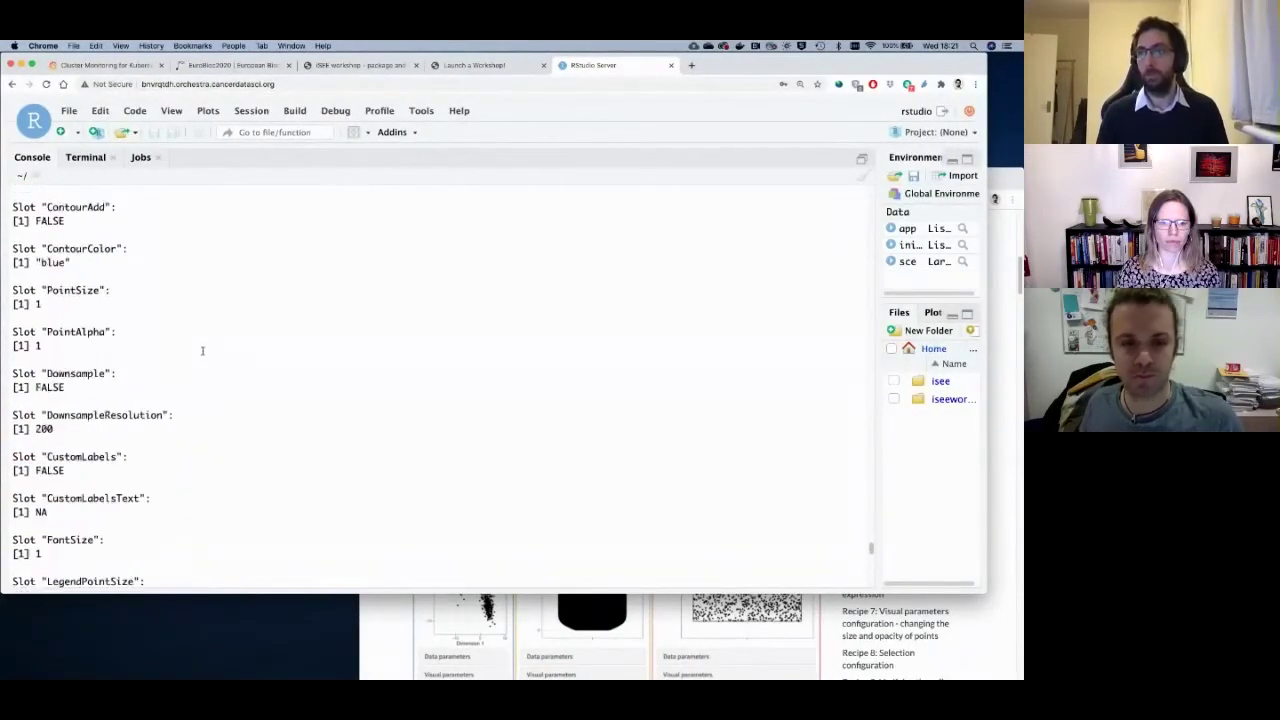
scroll(200, 330, down, 20)
Run str(initial) in the console to display the compact structure of the panel list.
text(str)
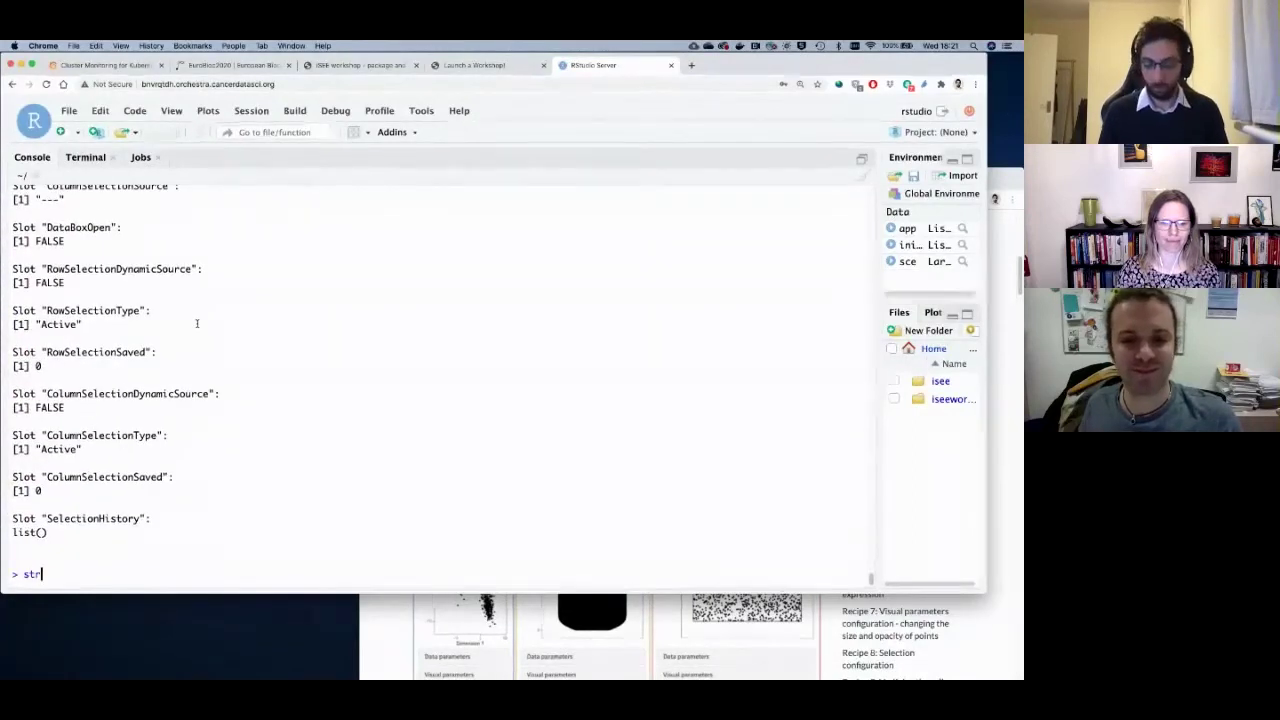
text((init)
key(BackSpace)
key(BackSpace)
text(init)
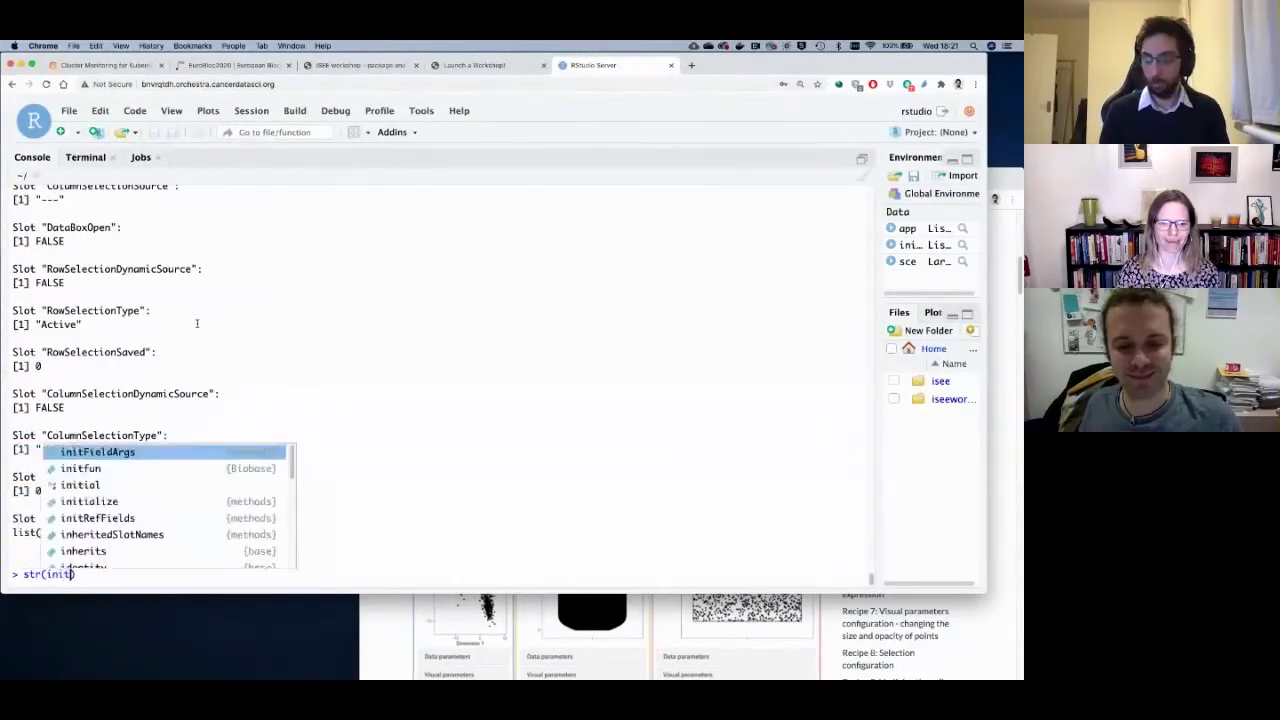
key(Down)
key(Down)
key(Return)
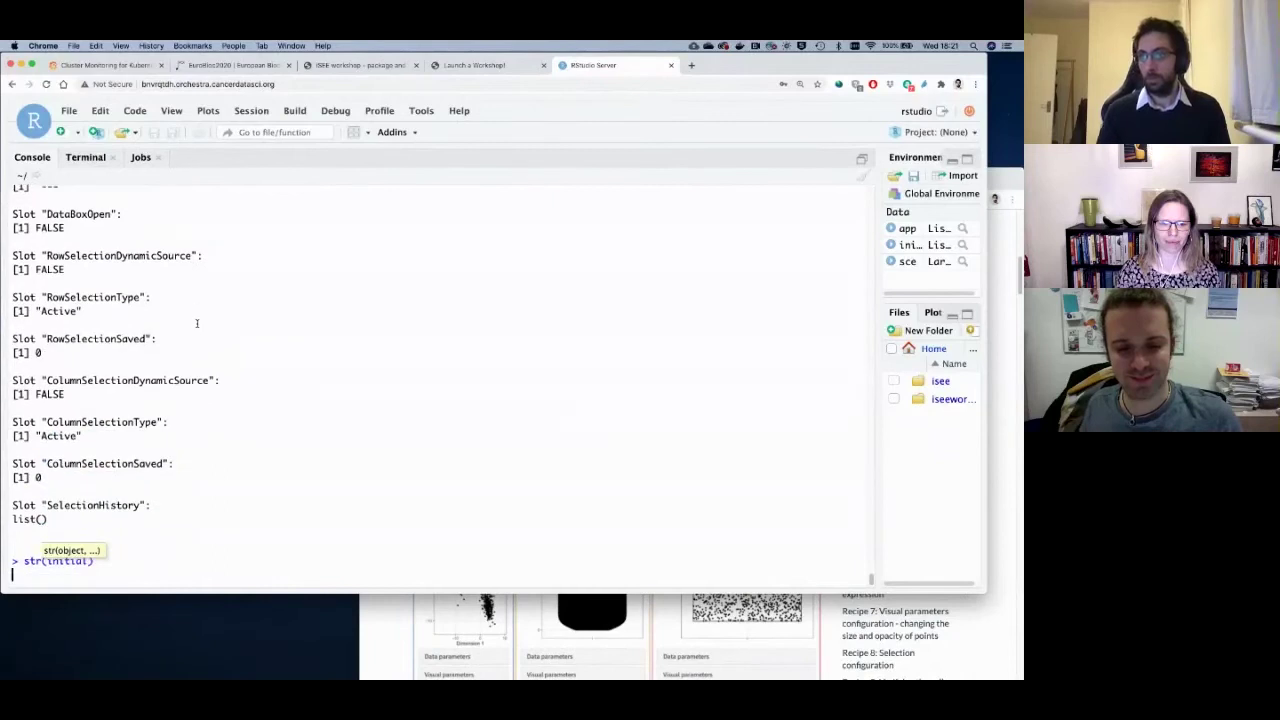
key(Return)
Examine the slots of each panel class in the structure output and highlight the last panel's PanelWidth slot.
scroll(201, 317, up, 15)
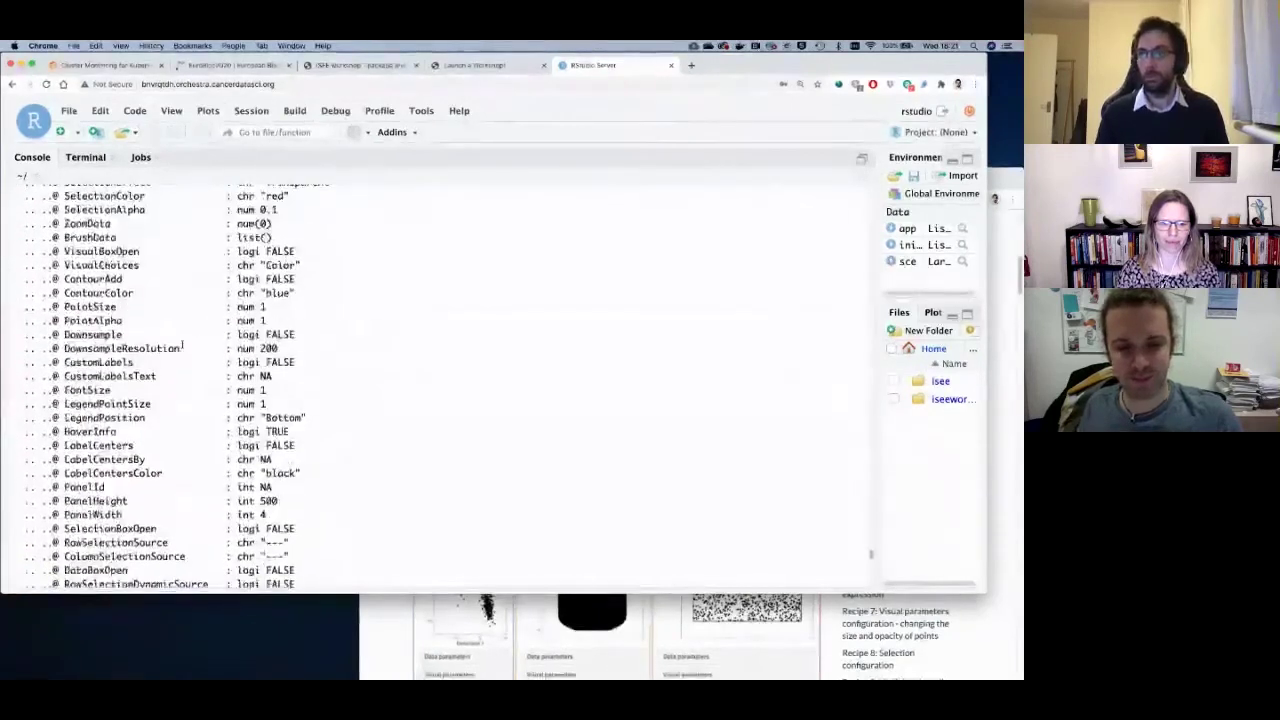
scroll(118, 281, up, 10)
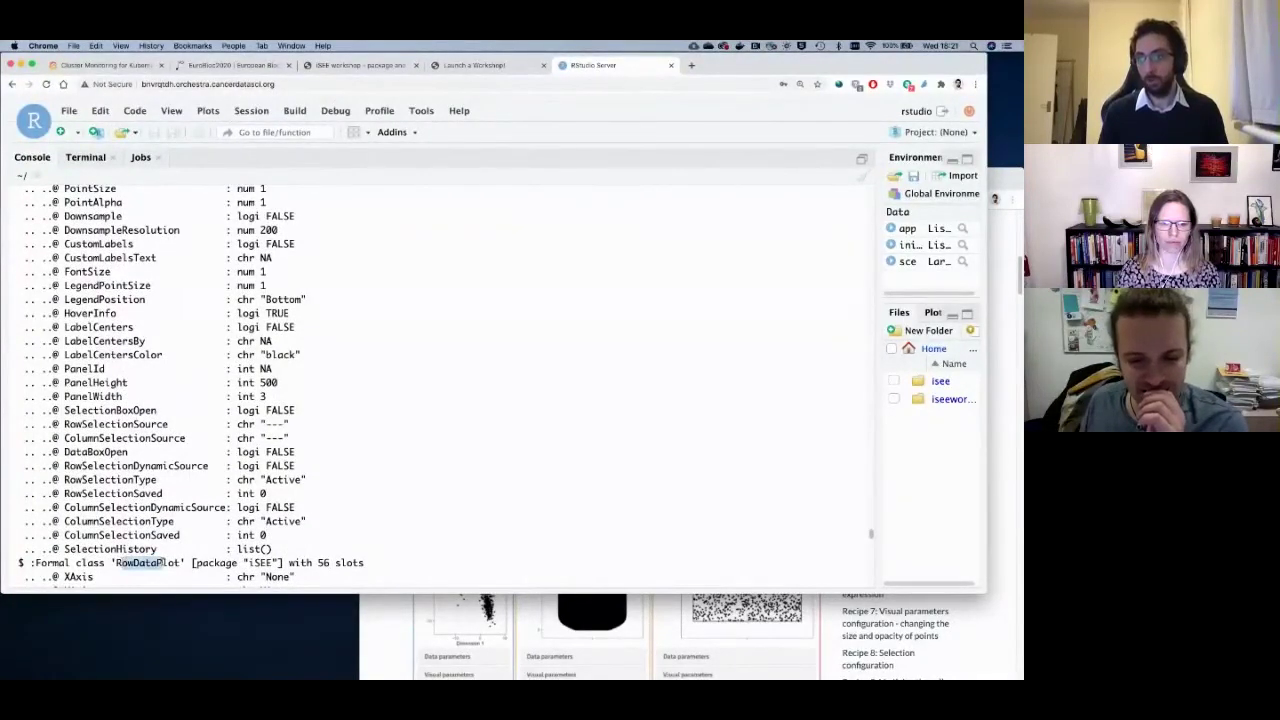
scroll(178, 386, down, 6)
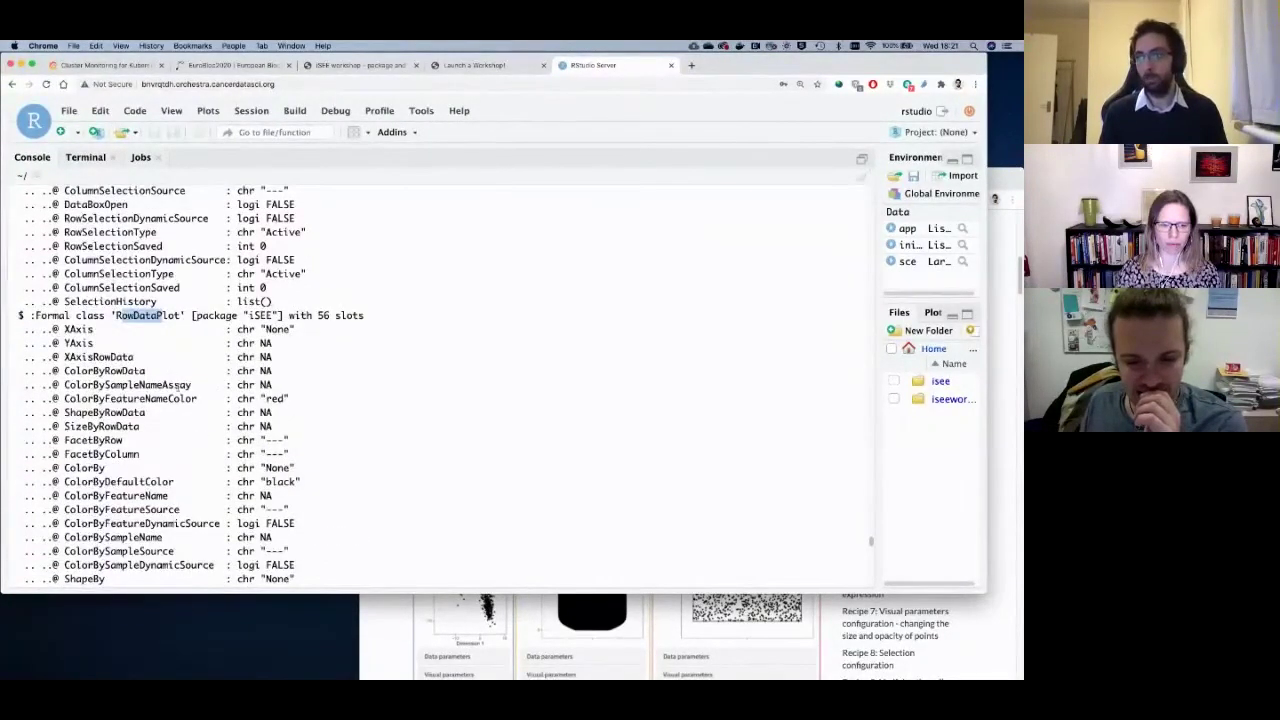
scroll(178, 386, down, 5)
scroll(240, 530, down, 4)
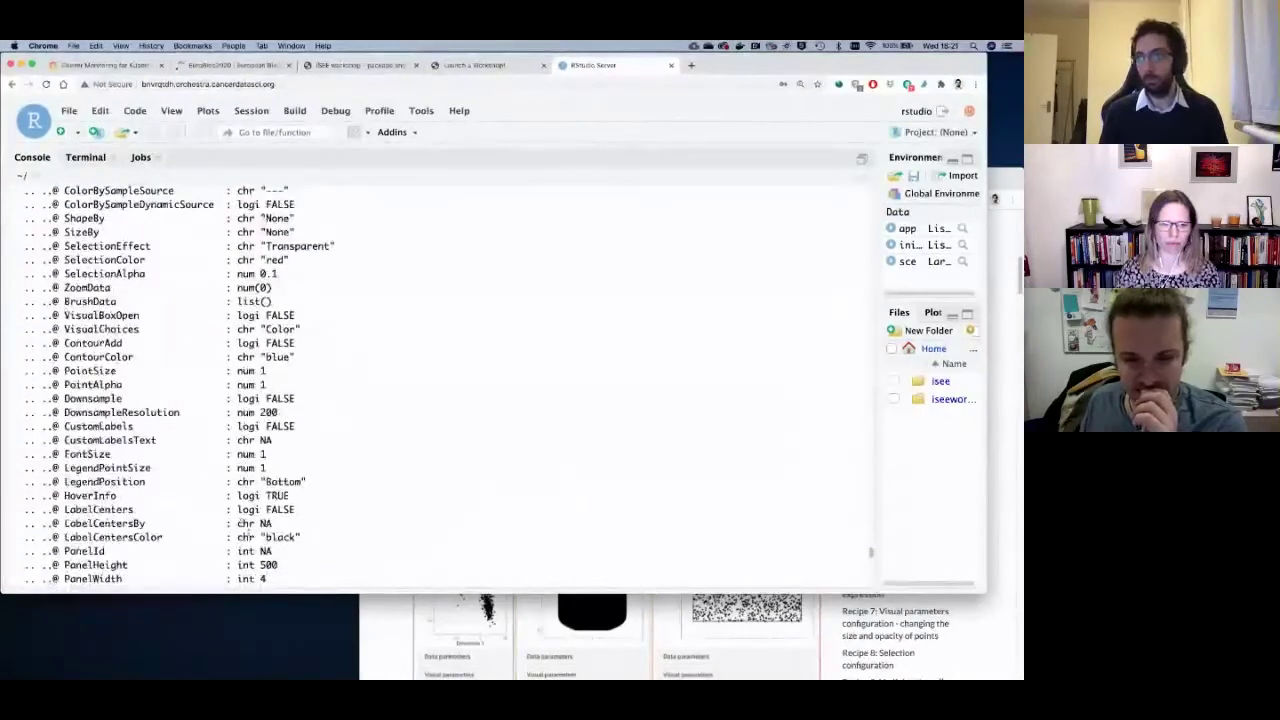
scroll(240, 528, up, 5)
scroll(213, 390, down, 9)
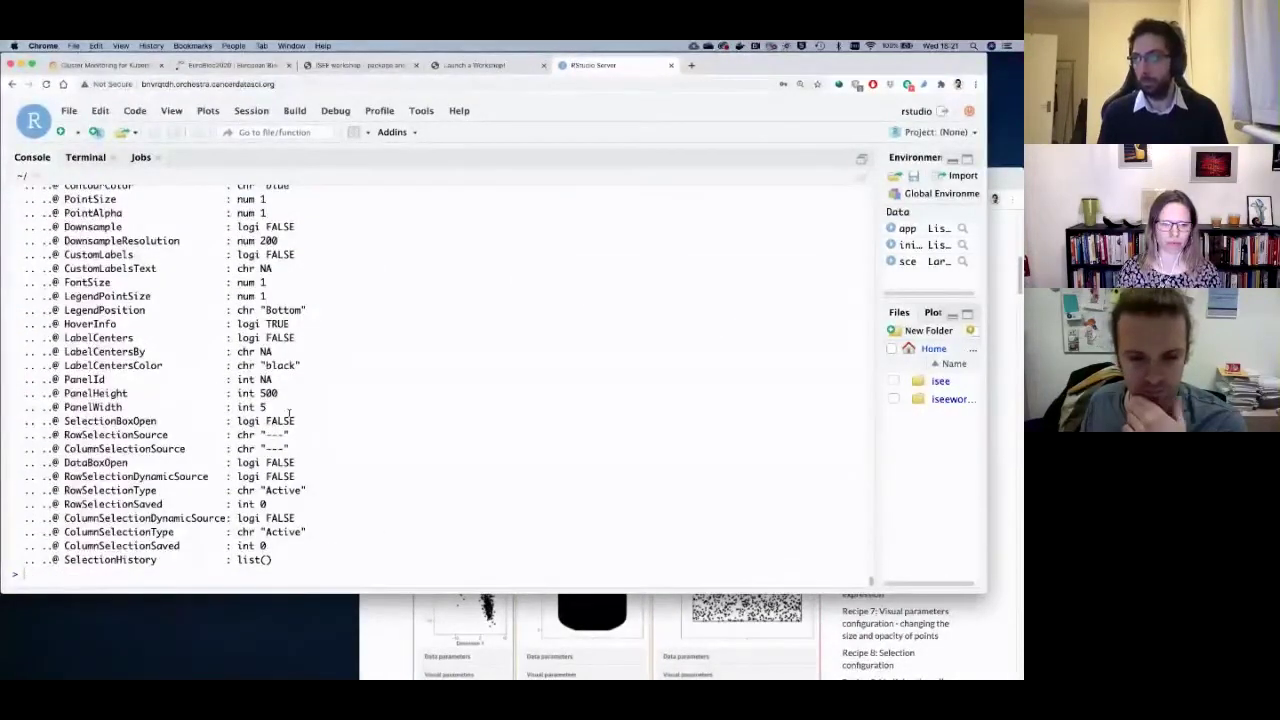
drag(268, 408, 52, 408)
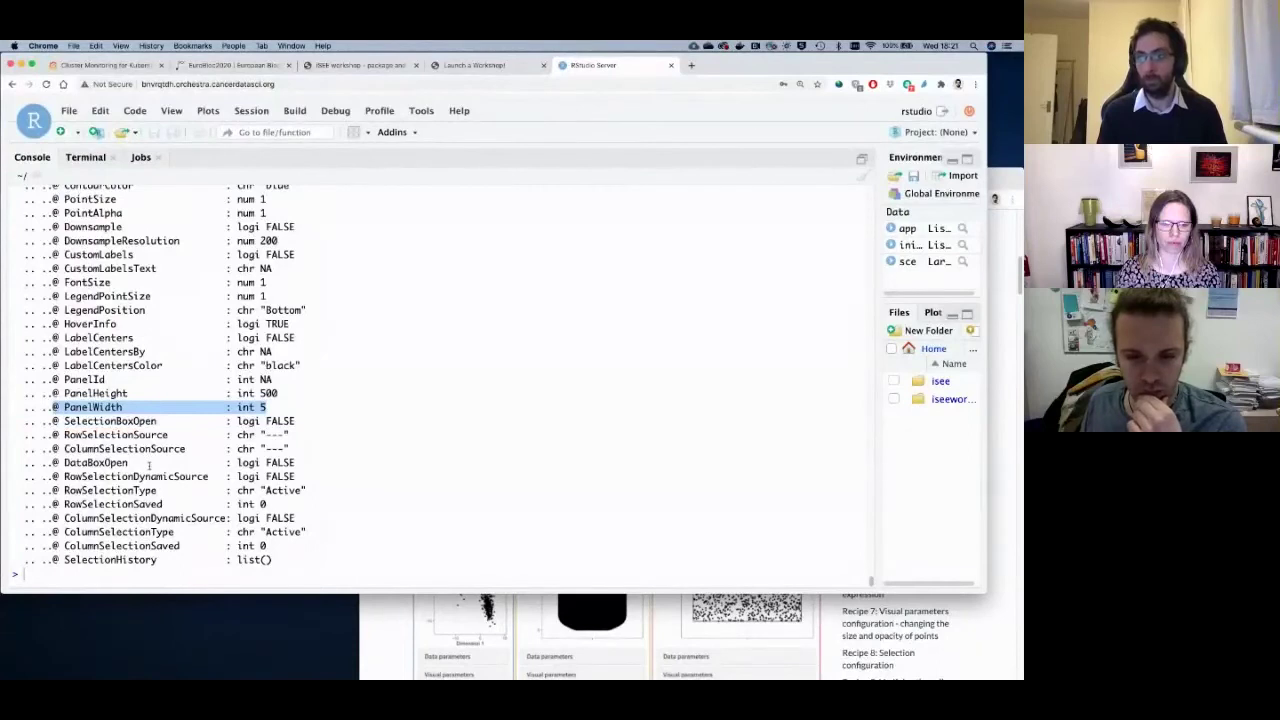
Recall the earlier app <- iSEE(sce, initial = list(...)) call at the console prompt.
click(149, 466)
text(initial)
key(super+v)
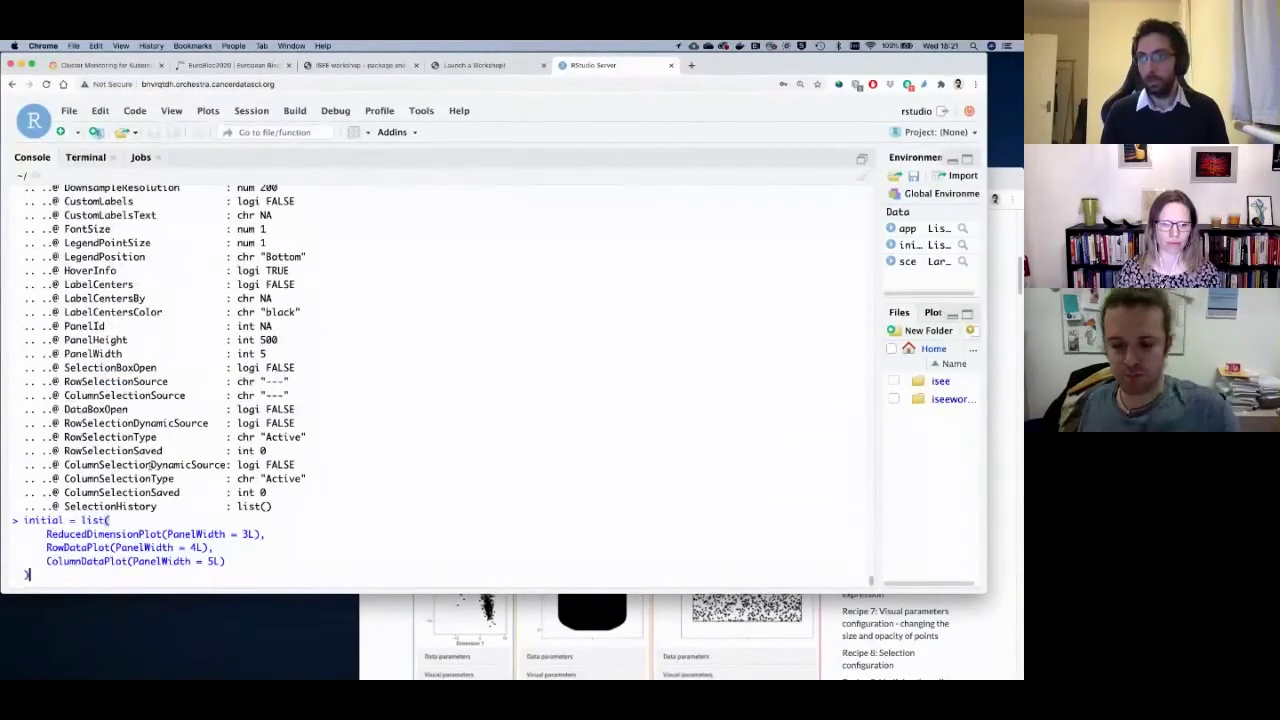
key(Up)
key(Up)
key(Up)
key(Home)
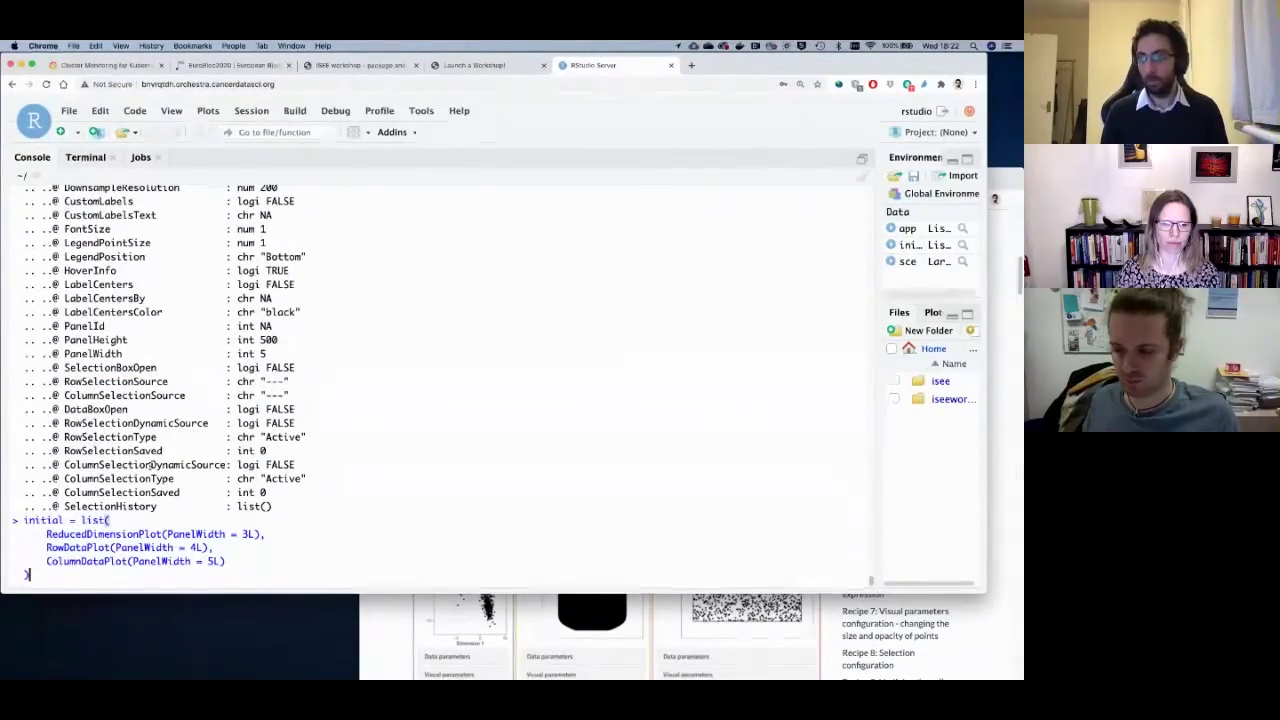
text(app <- iSEE(sce,)
key(Down)
key(Down)
key(Down)
key(End)
text())
key(Up)
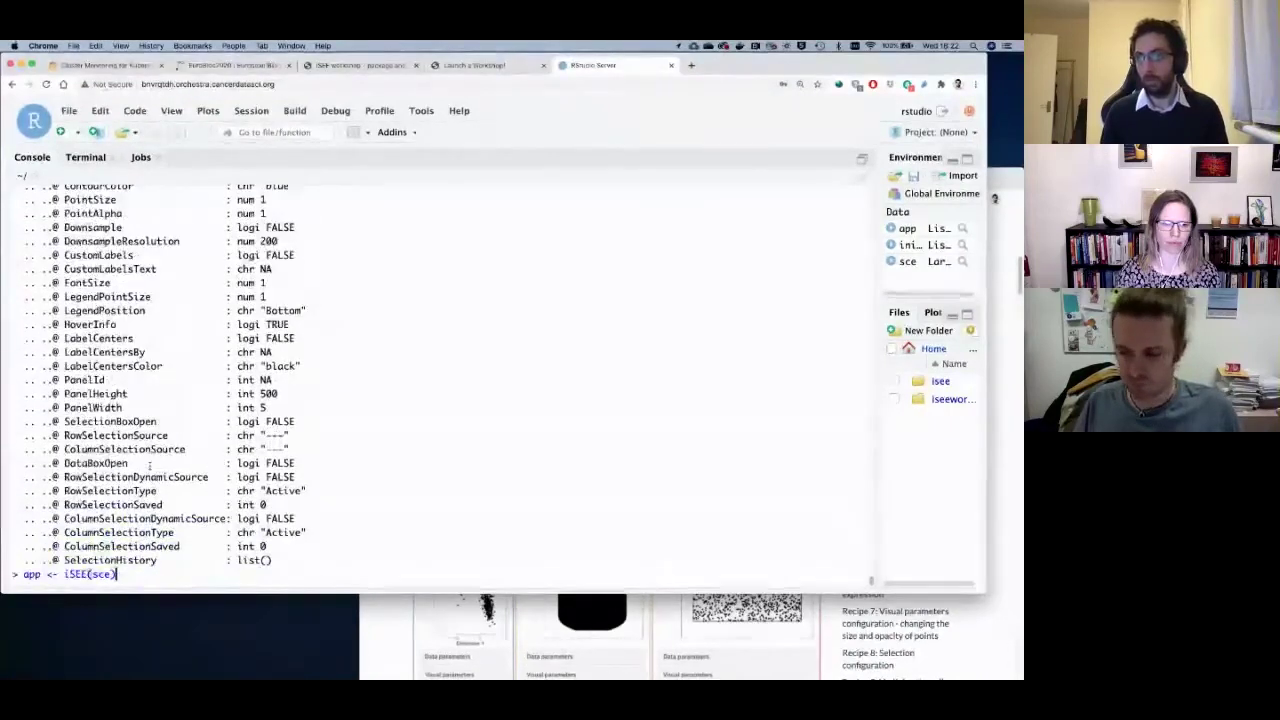
key(Down)
key(Up)
key(Up)
key(Down)
key(Down)
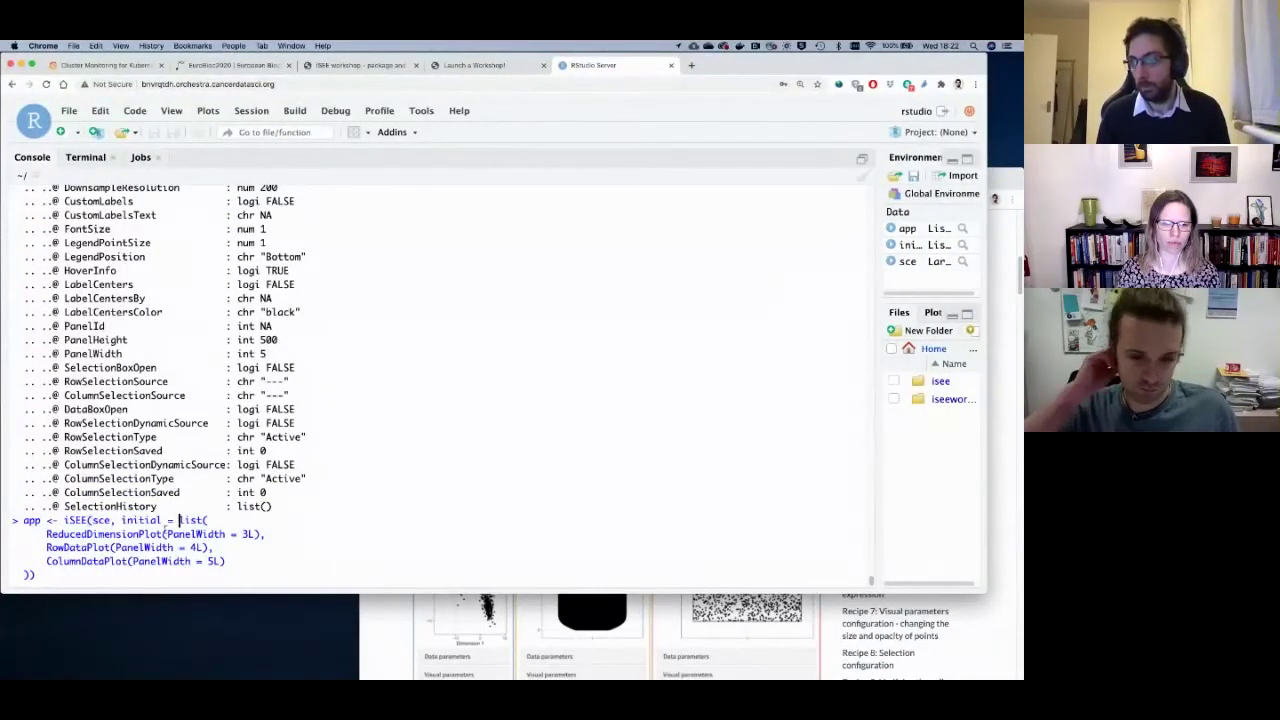
Replace the inline list with the initial object and run app <- iSEE(sce, initial = initial).
drag(179, 520, 29, 574)
text(initial)
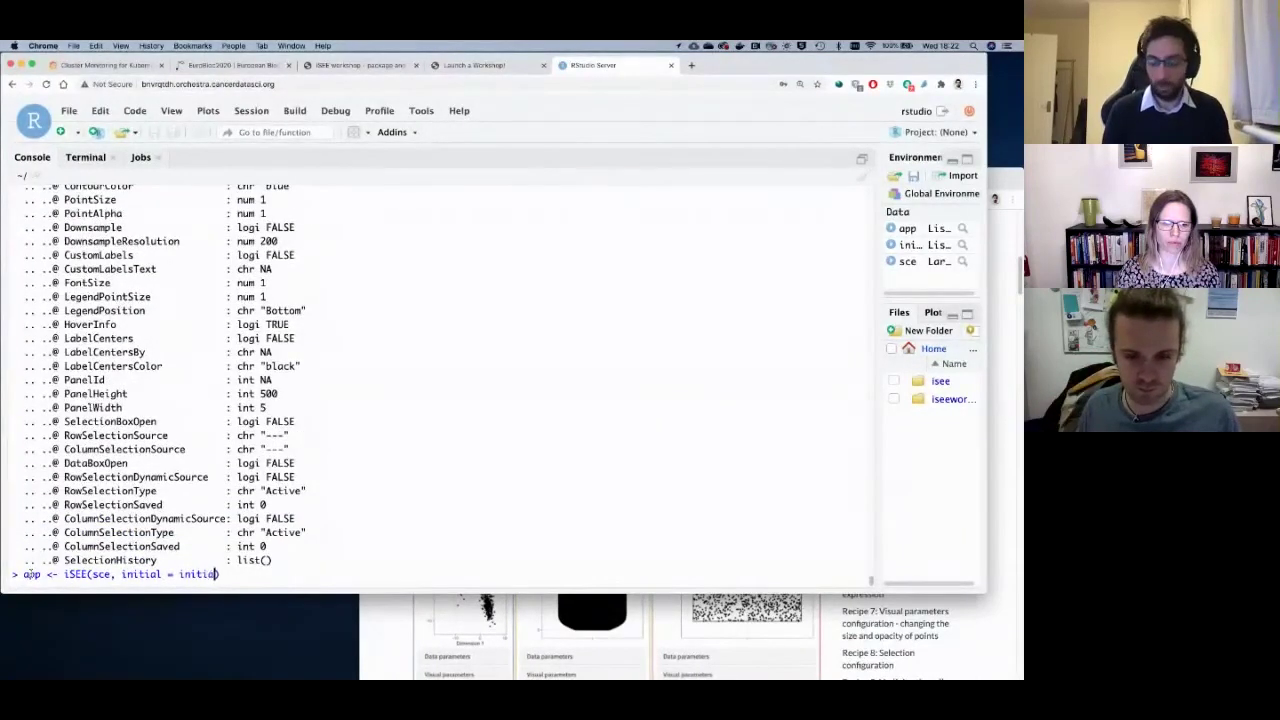
key(Return)
key(Return)
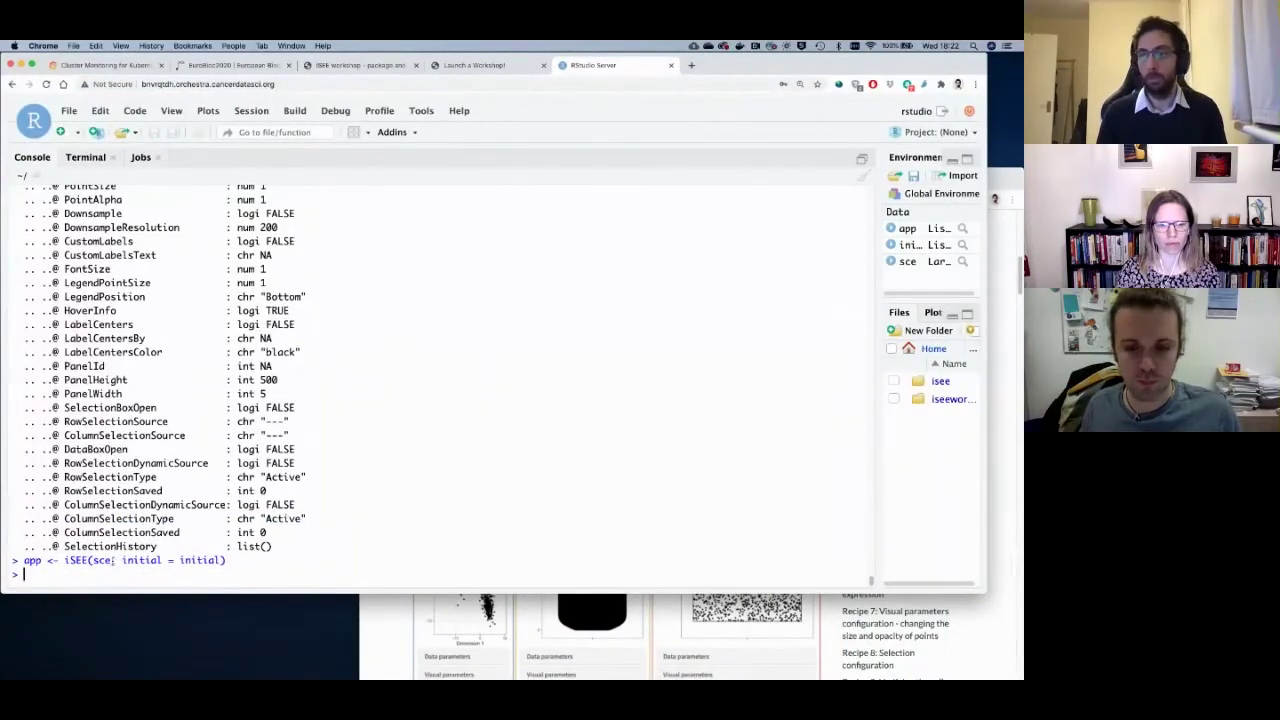
Go to Recipe 2 on the recipes page and highlight the cell type assignment and cluster membership in its task description.
click(380, 625)
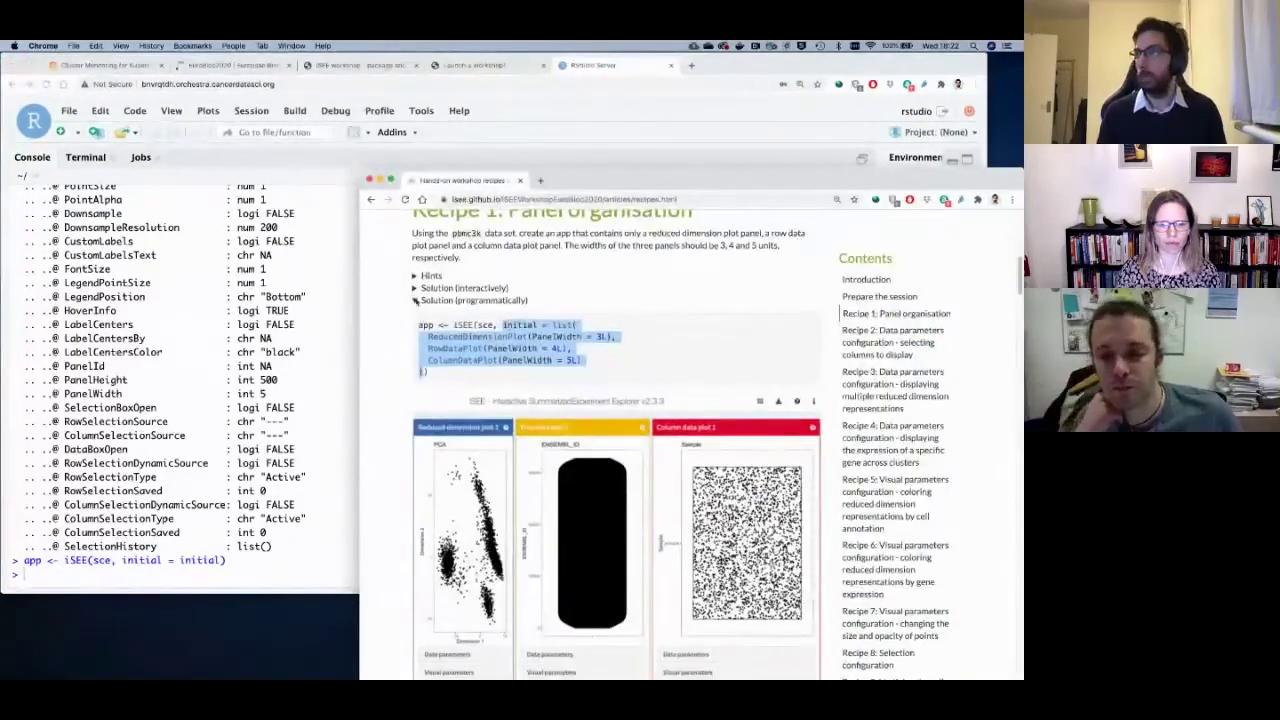
click(470, 300)
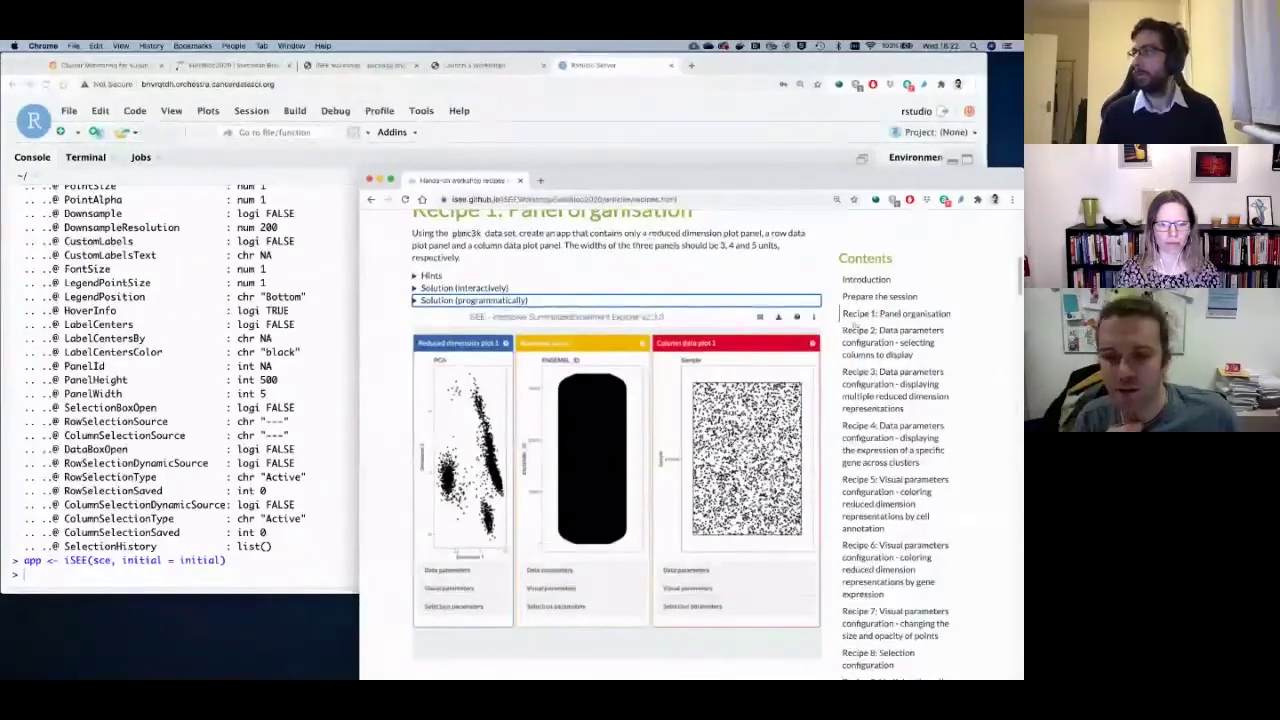
click(889, 339)
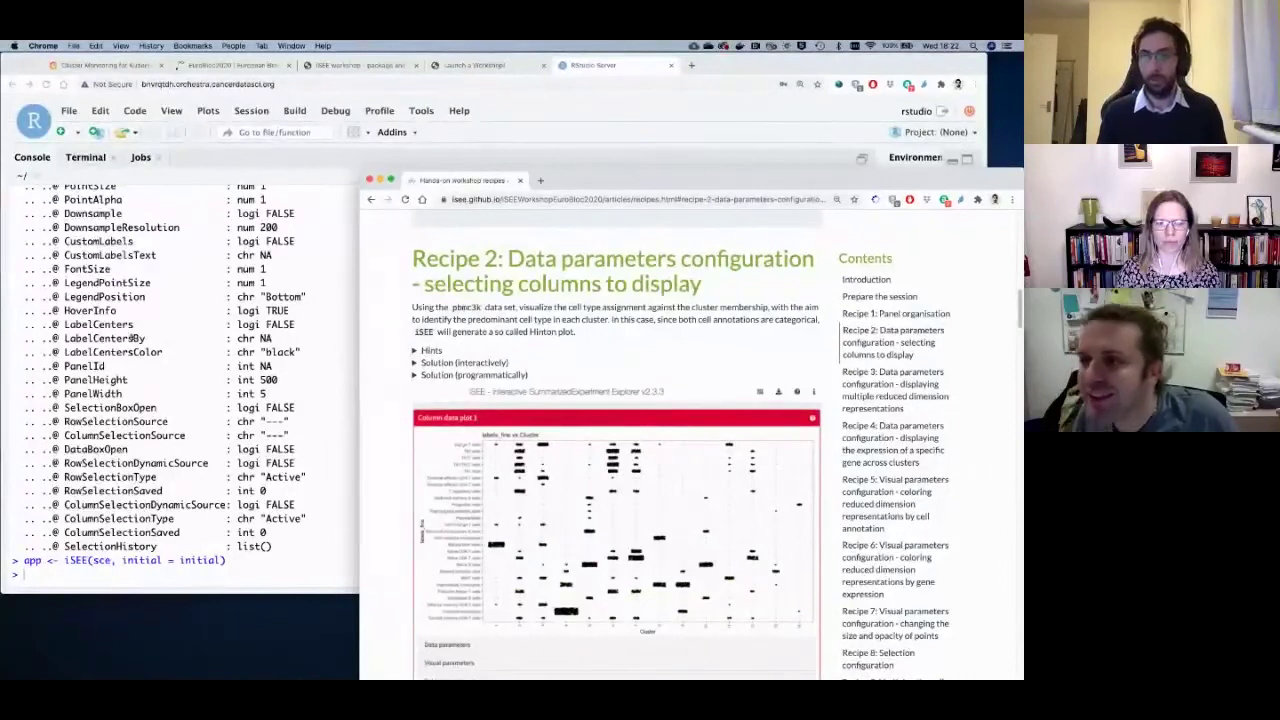
scroll(502, 345, down, 1)
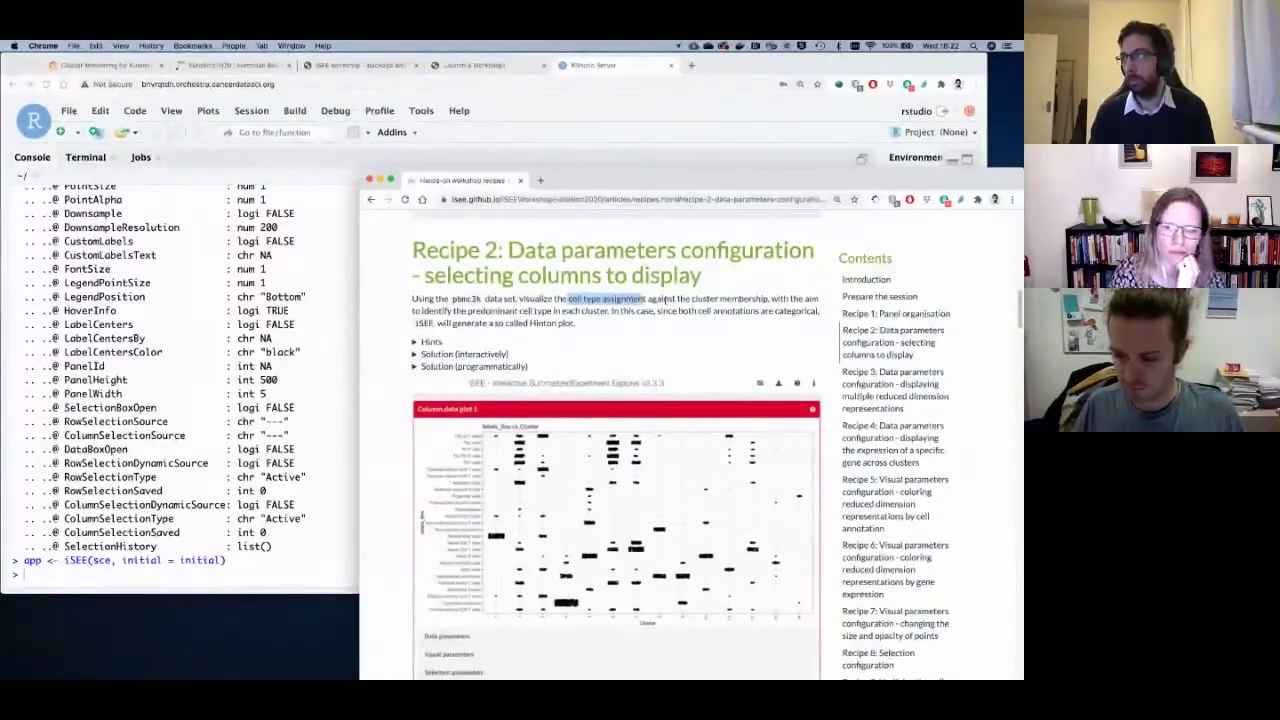
drag(672, 298, 778, 299)
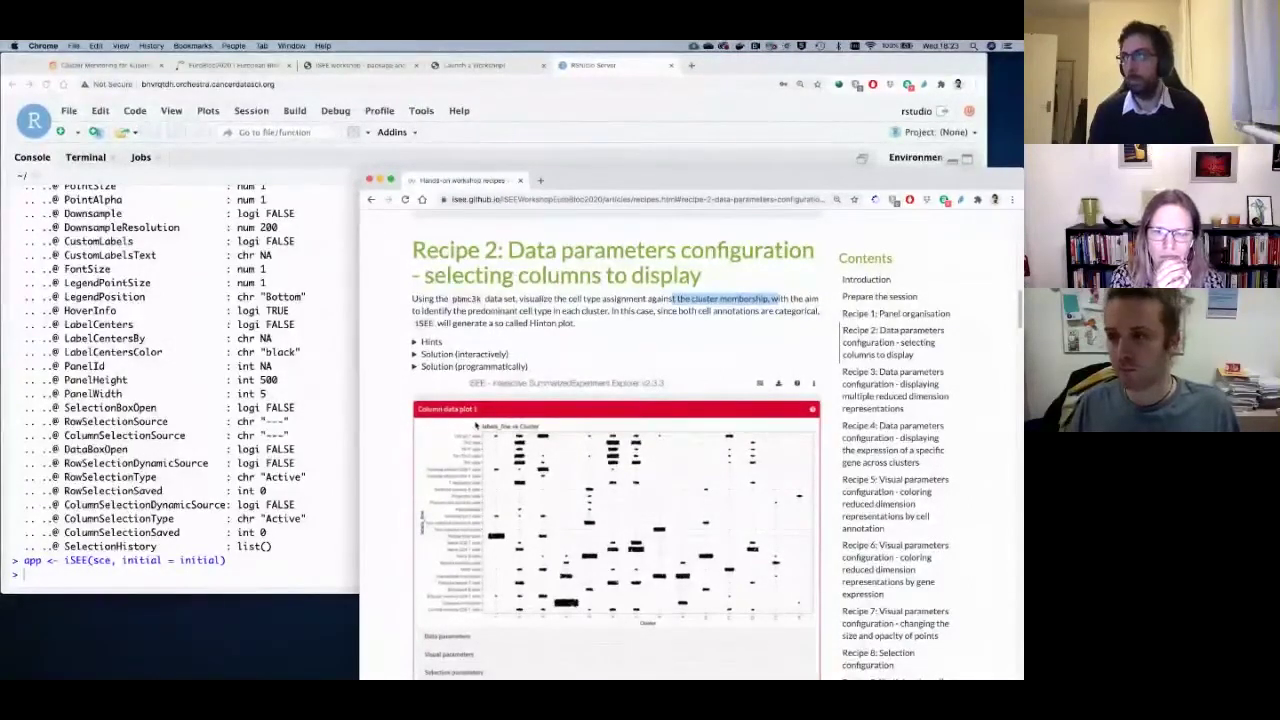
Move the recipes browser window higher on the screen and widen it to show more of Recipe 2.
scroll(441, 425, down, 2)
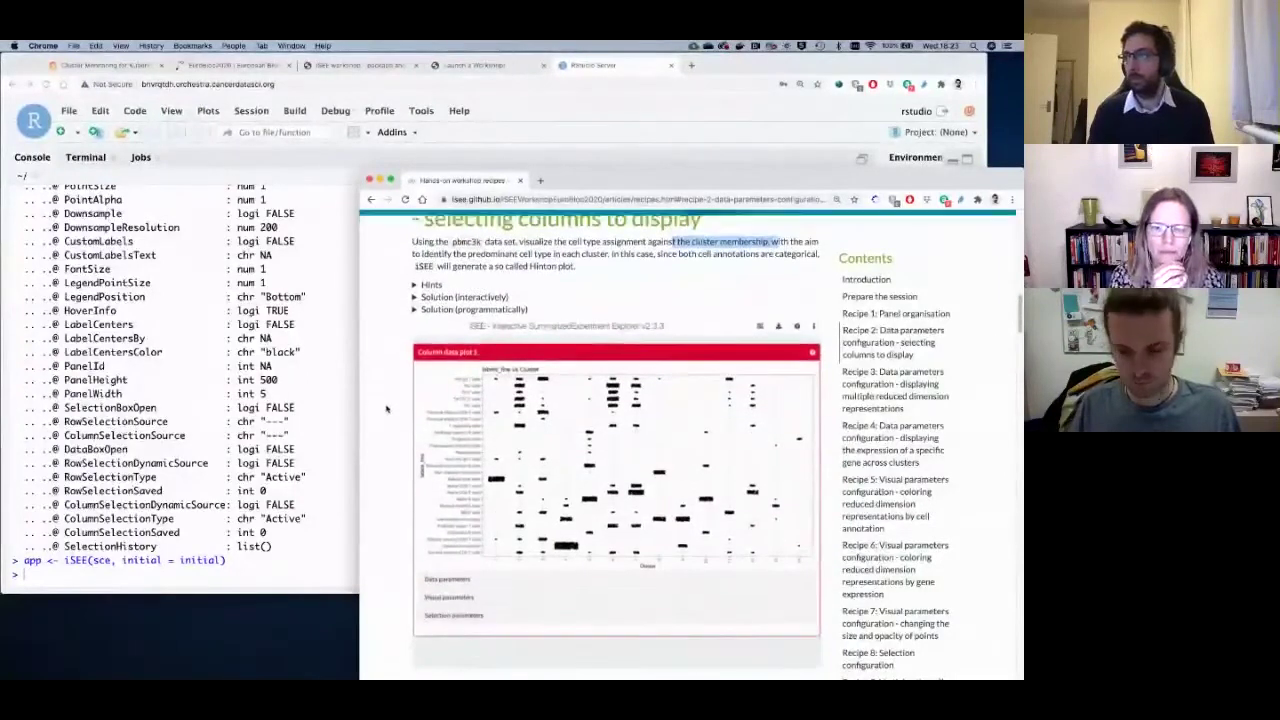
scroll(437, 300, up, 1)
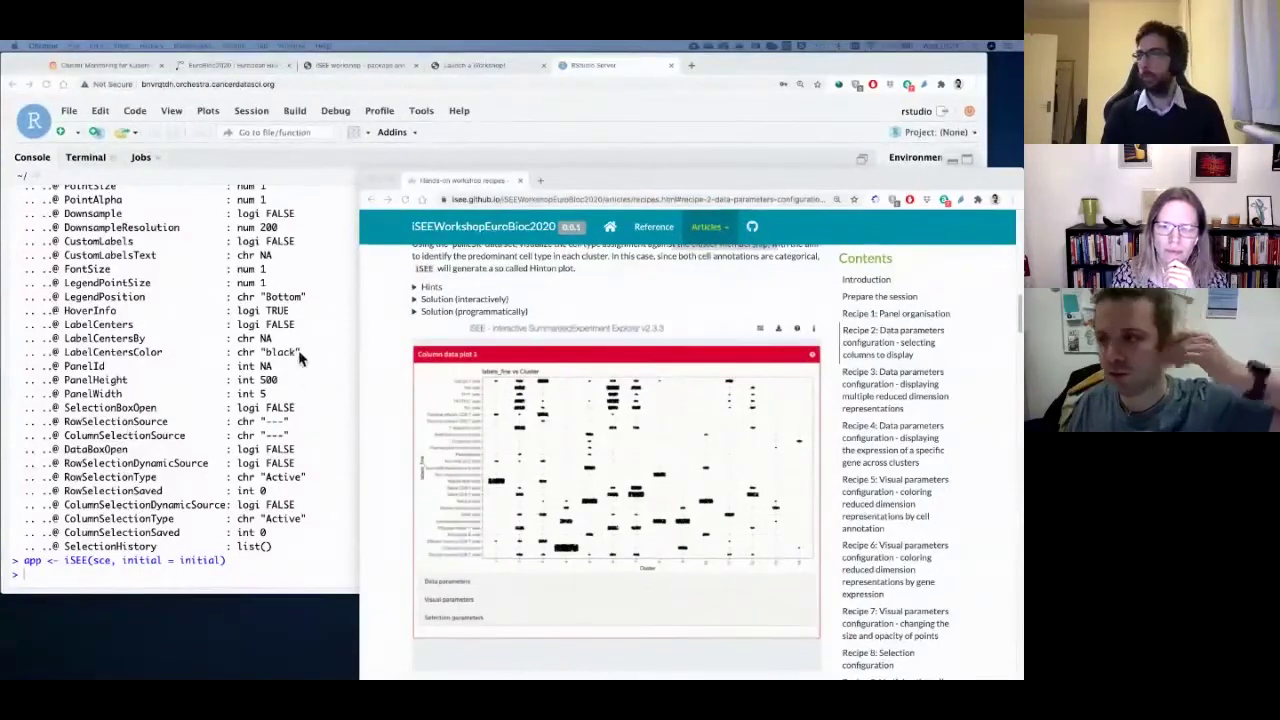
drag(400, 172, 400, 125)
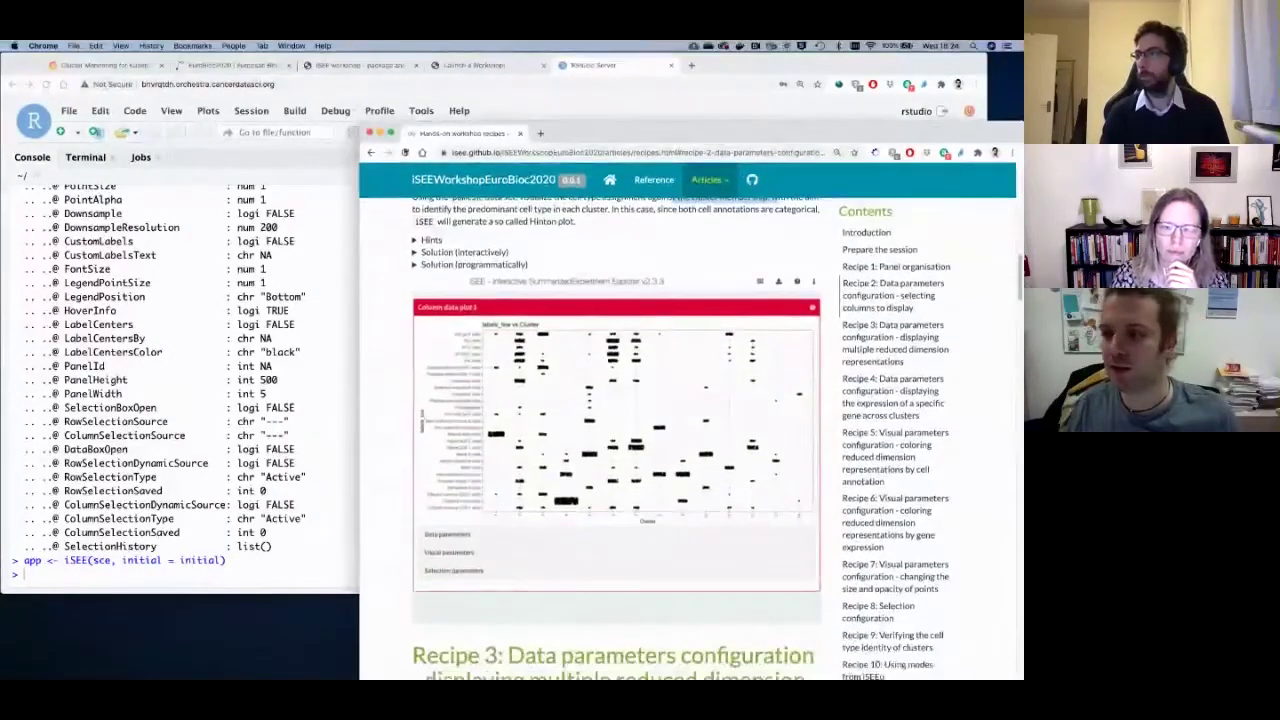
scroll(405, 283, up, 2)
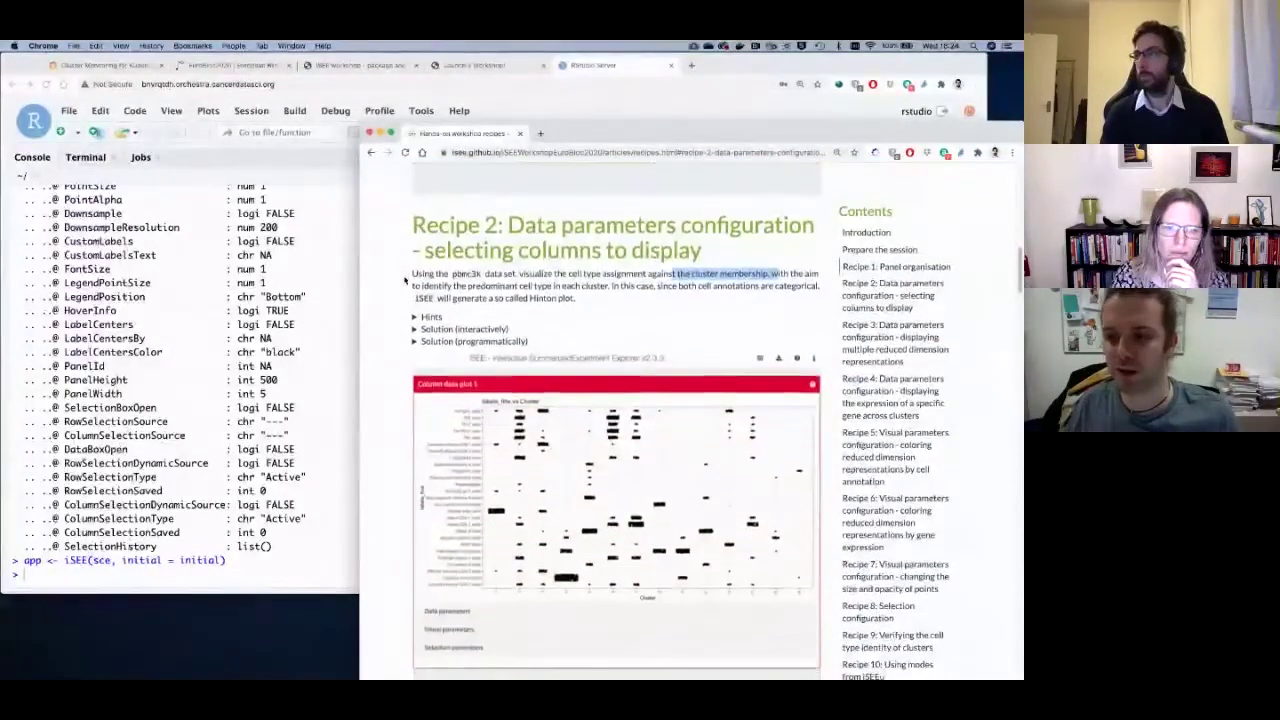
scroll(405, 280, down, 1)
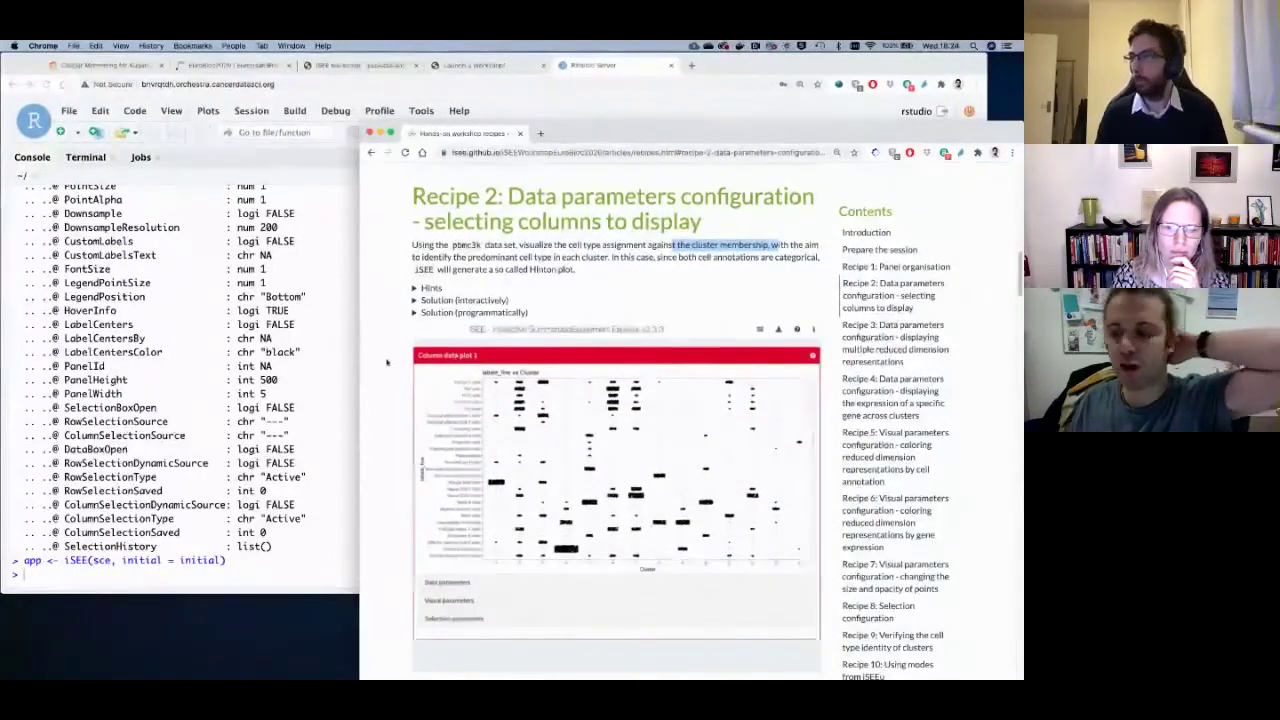
drag(360, 358, 155, 367)
scroll(483, 362, down, 1)
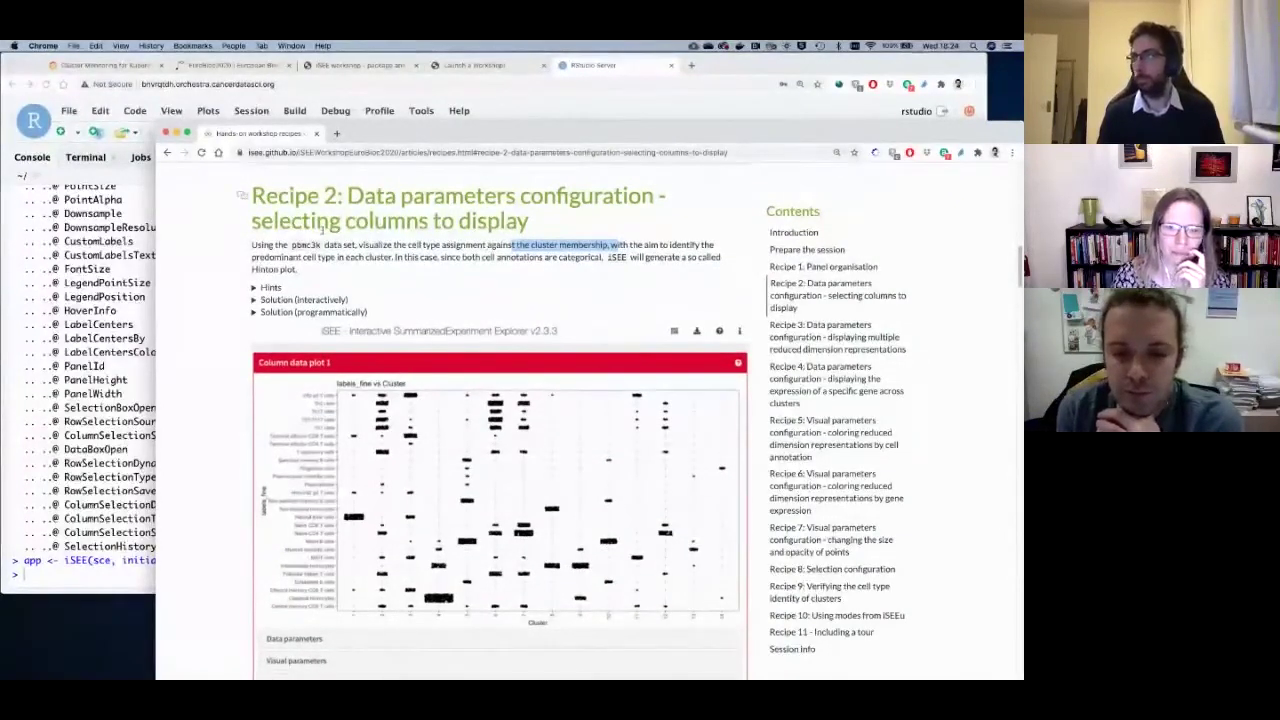
Examine the Recipe 2 task description and its target plot of labels_fine versus Cluster.
scroll(288, 262, up, 1)
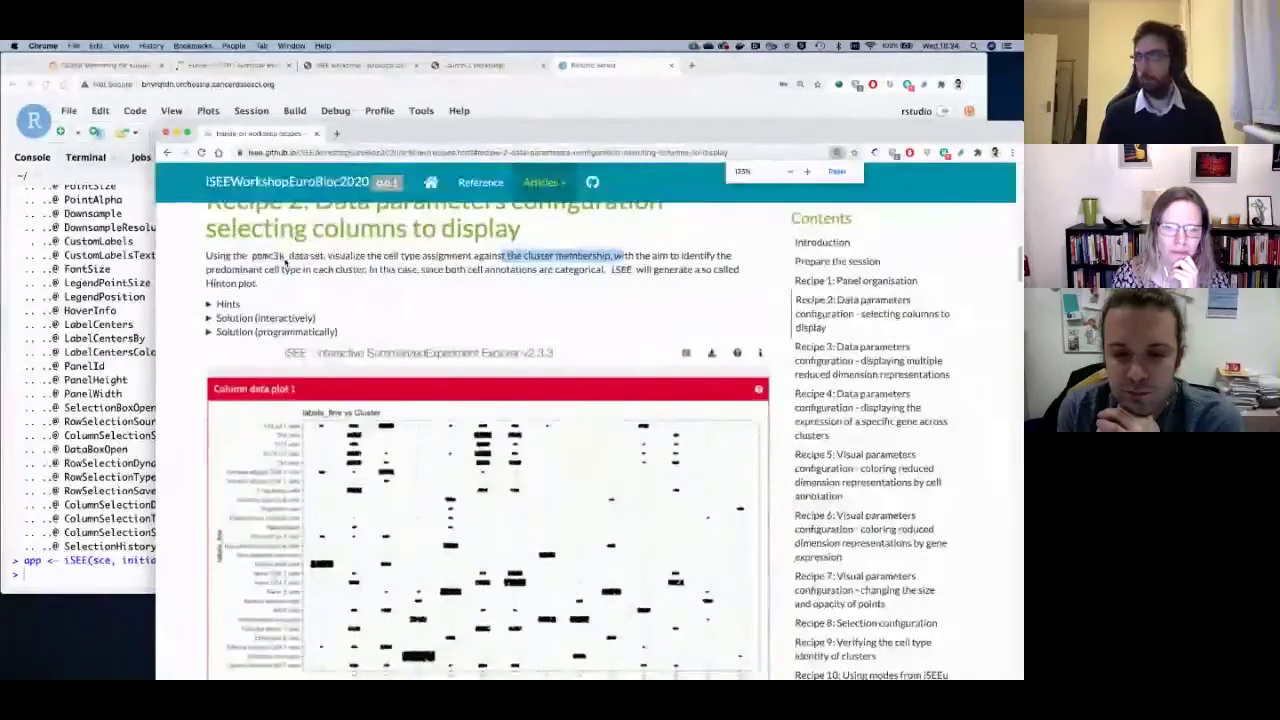
scroll(300, 290, down, 5)
scroll(304, 297, up, 1)
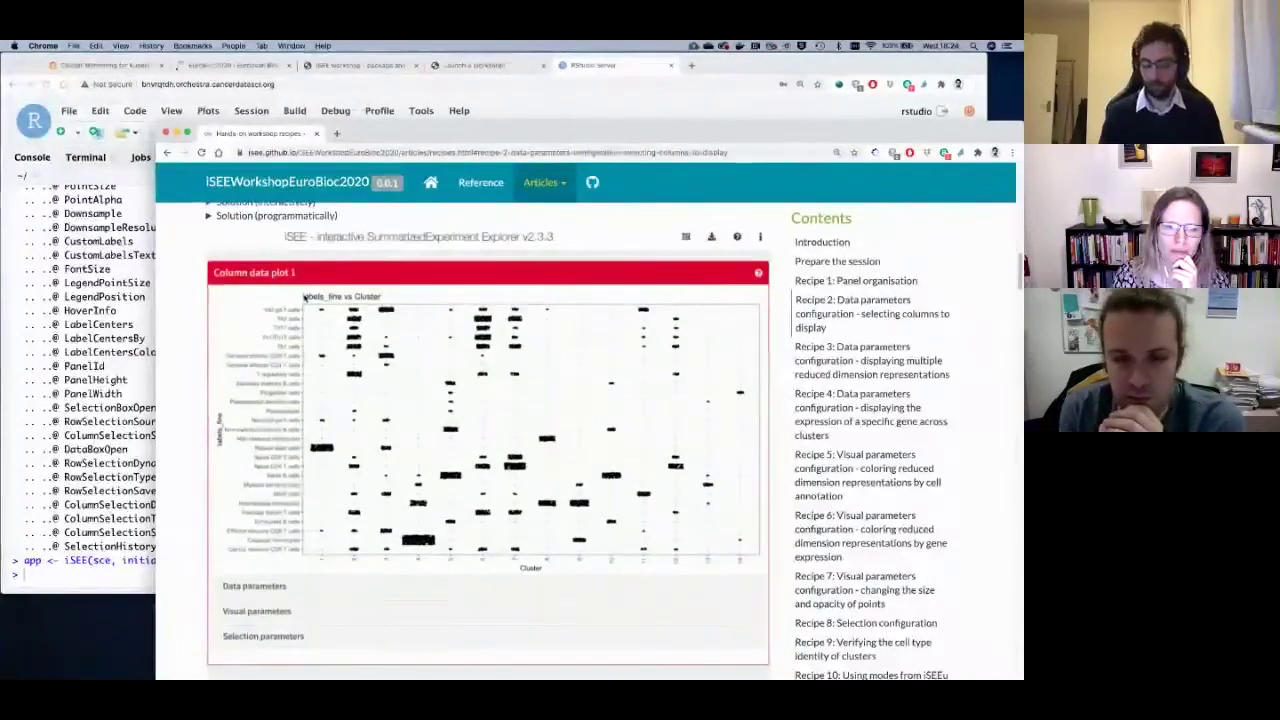
key(super+minus)
scroll(304, 297, up, 3)
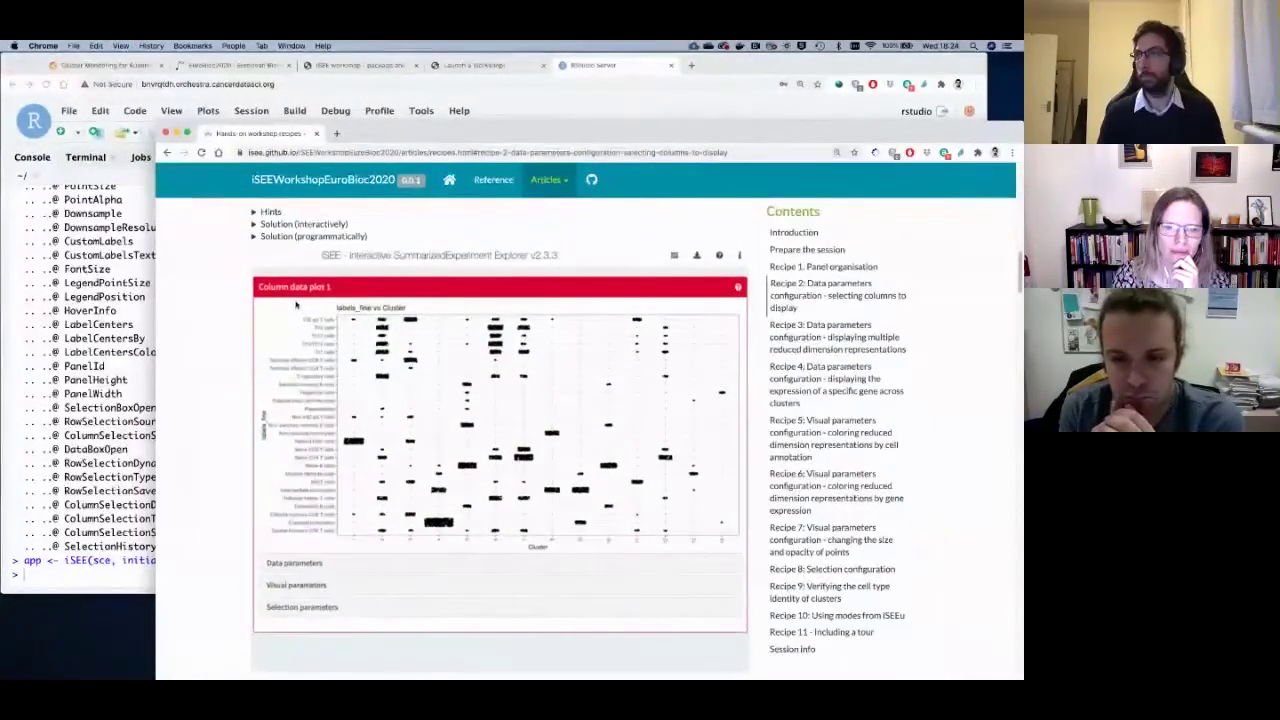
scroll(296, 304, up, 3)
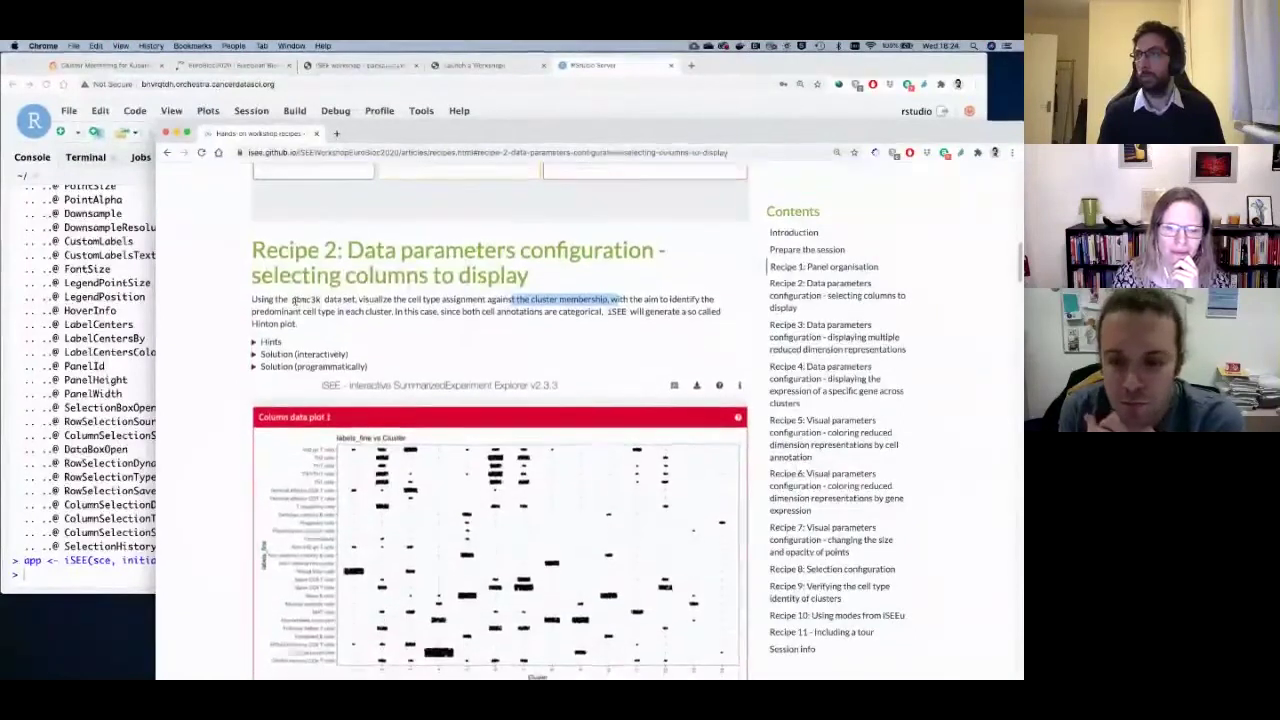
scroll(296, 304, down, 1)
scroll(296, 304, down, 2)
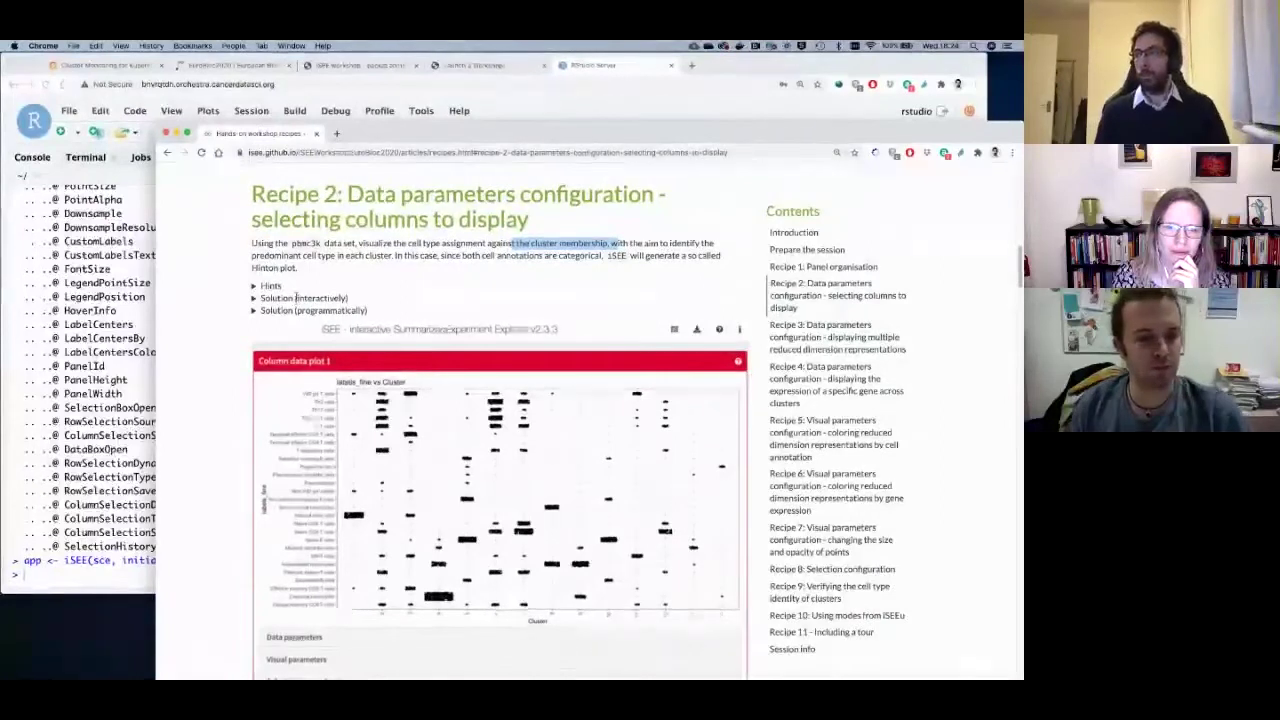
Reveal the Recipe 2 hints, read them and hide them again.
click(257, 288)
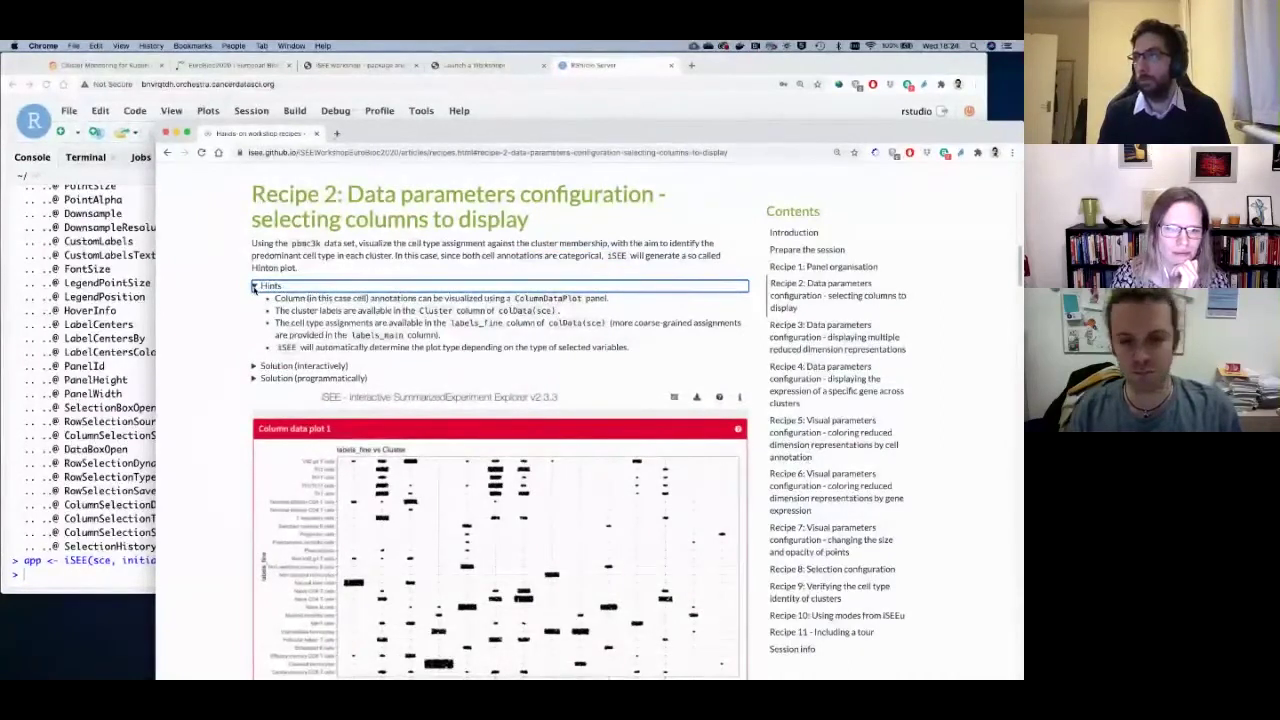
click(255, 287)
scroll(228, 370, down, 2)
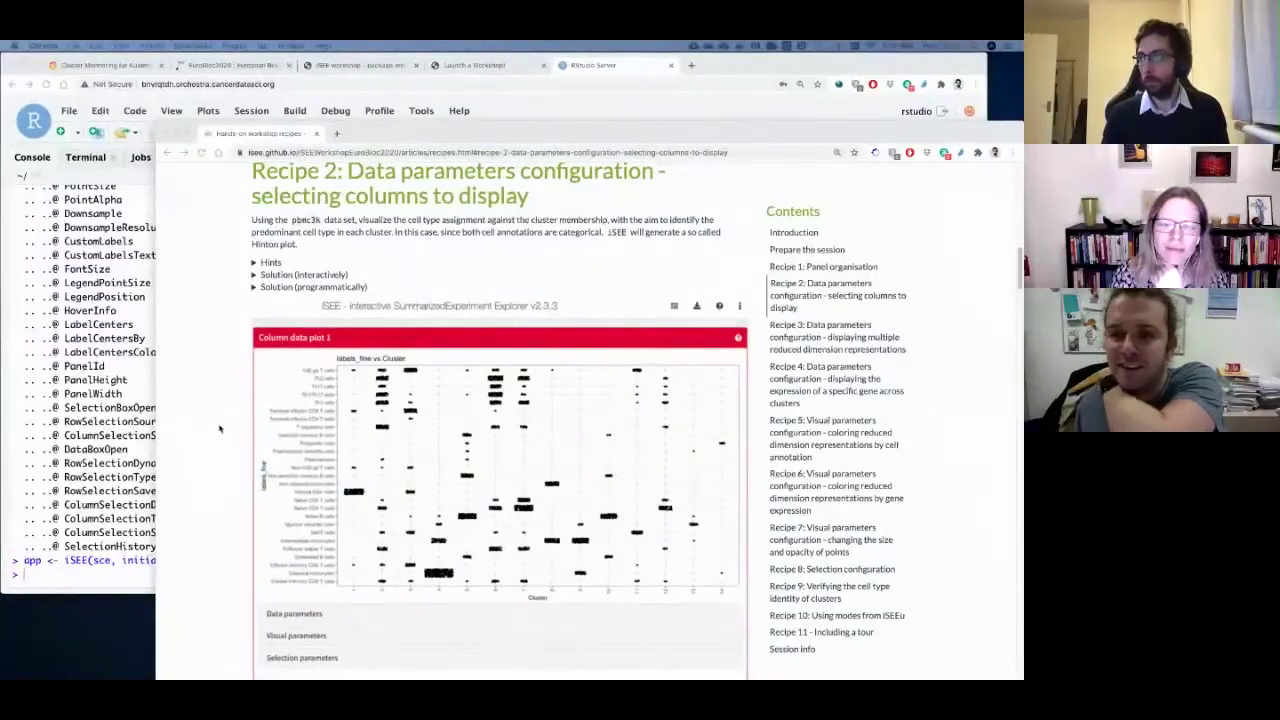
click(255, 268)
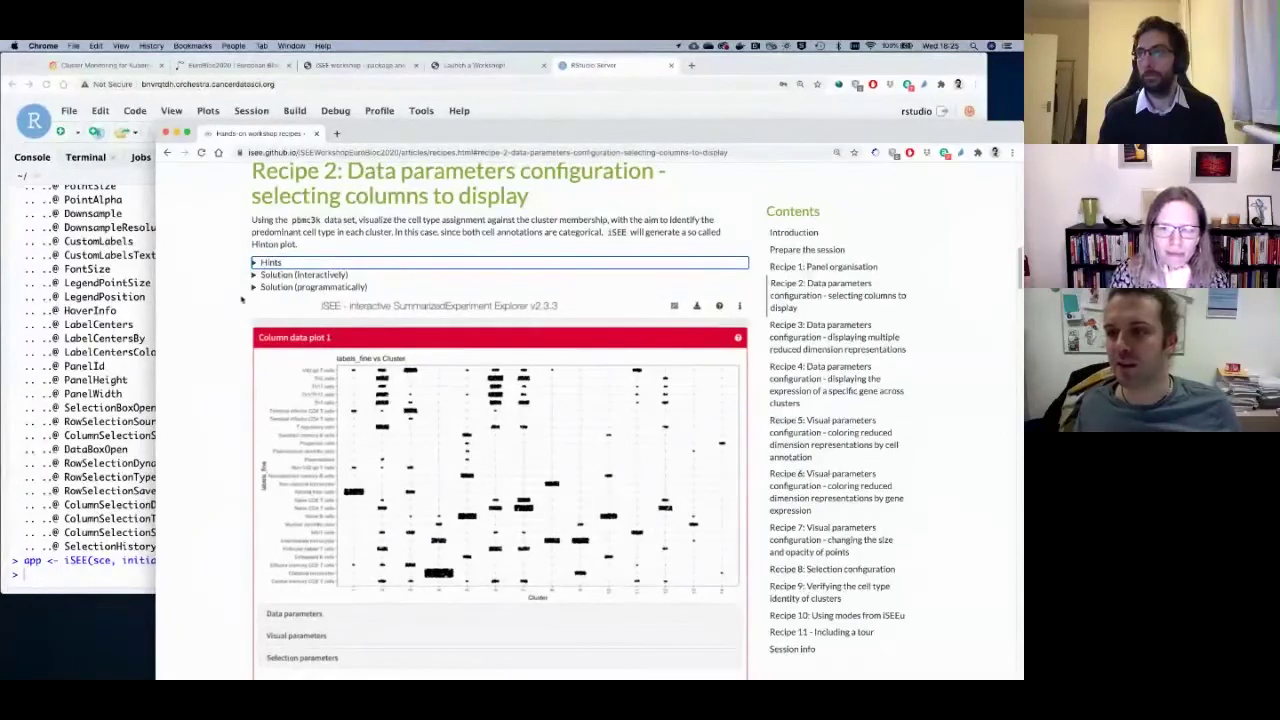
Reveal the interactive solution of Recipe 2, highlight the start of its iSEE call and collapse the solution again.
click(257, 275)
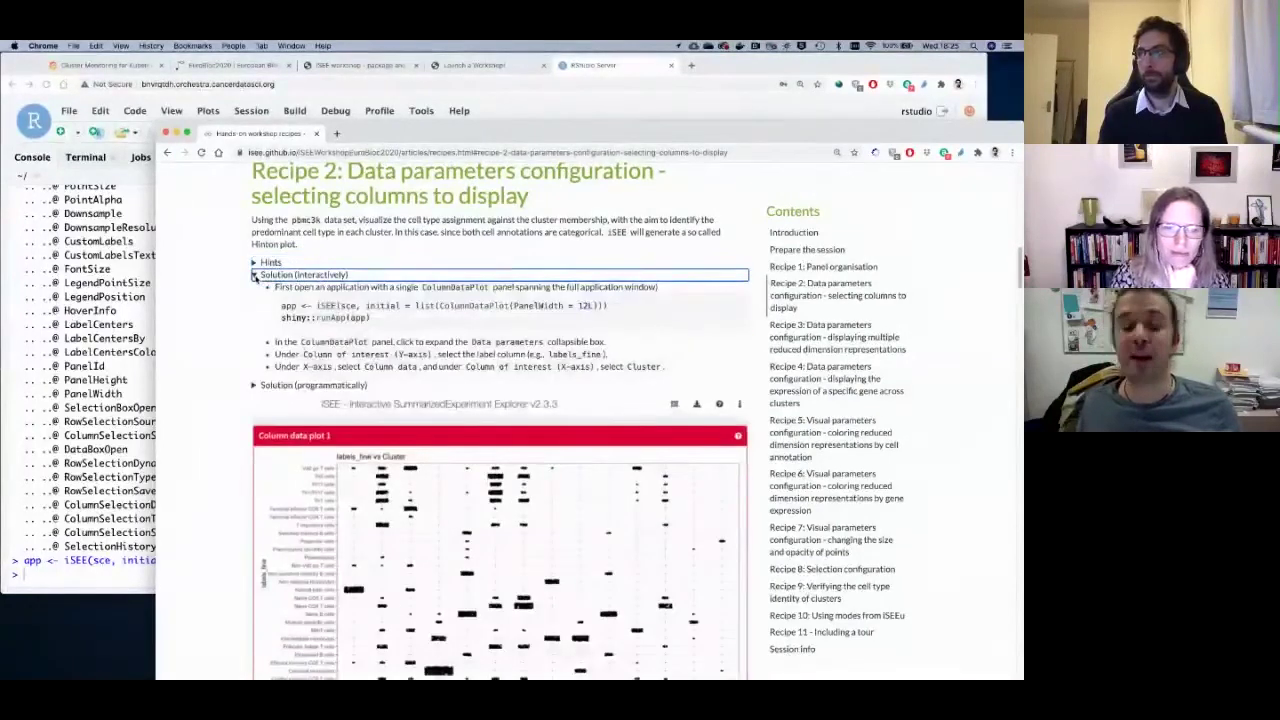
drag(277, 305, 340, 306)
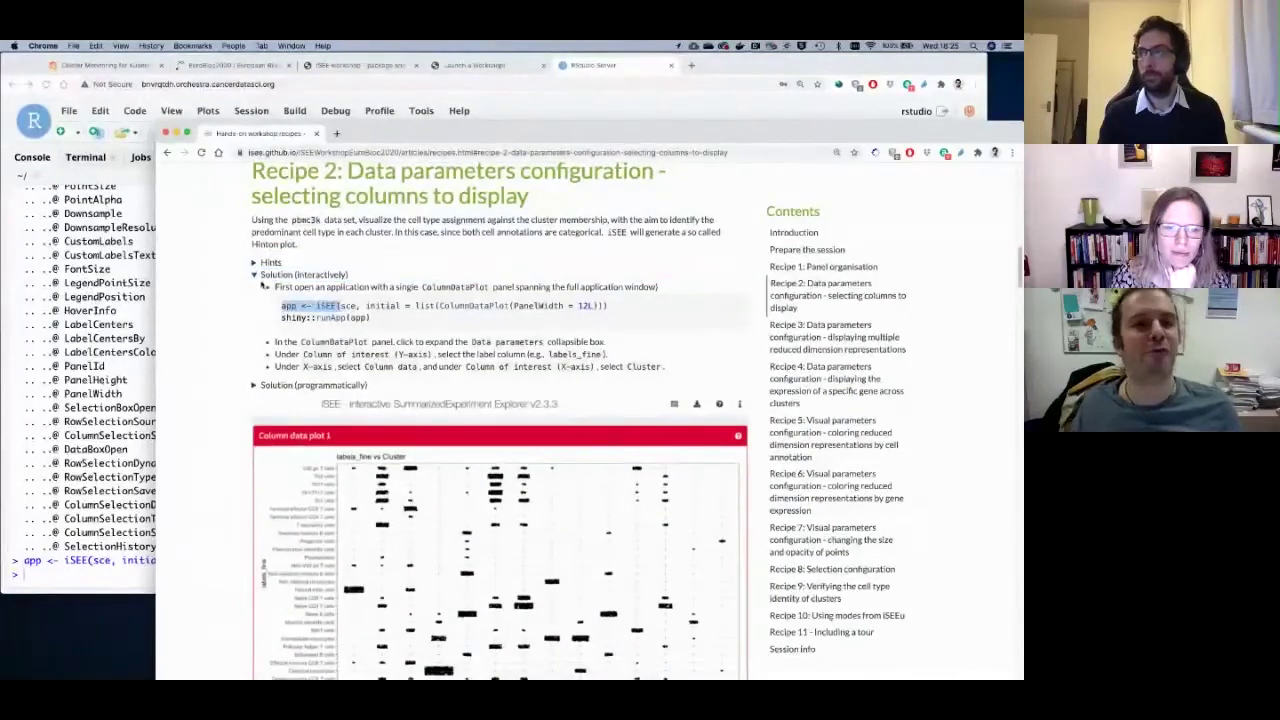
click(255, 276)
click(255, 276)
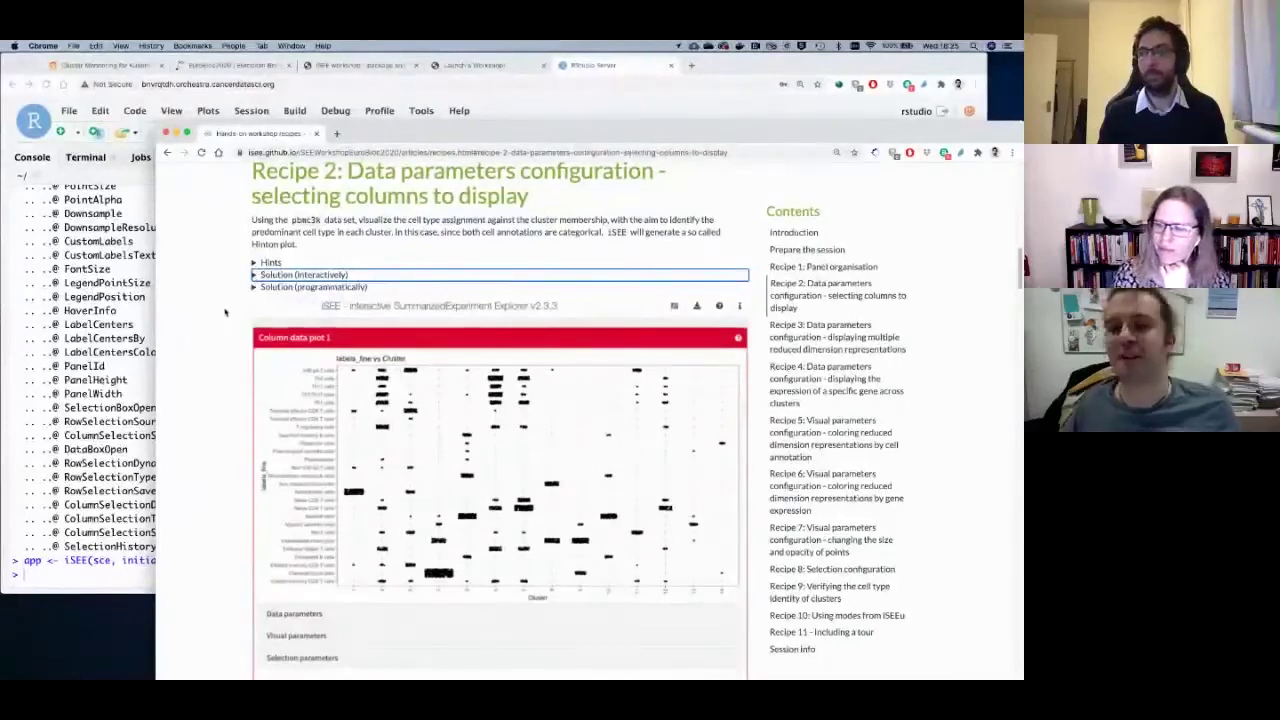
Switch to the RStudio console and begin the call app <- iSEE(sce, initial = list()).
click(107, 318)
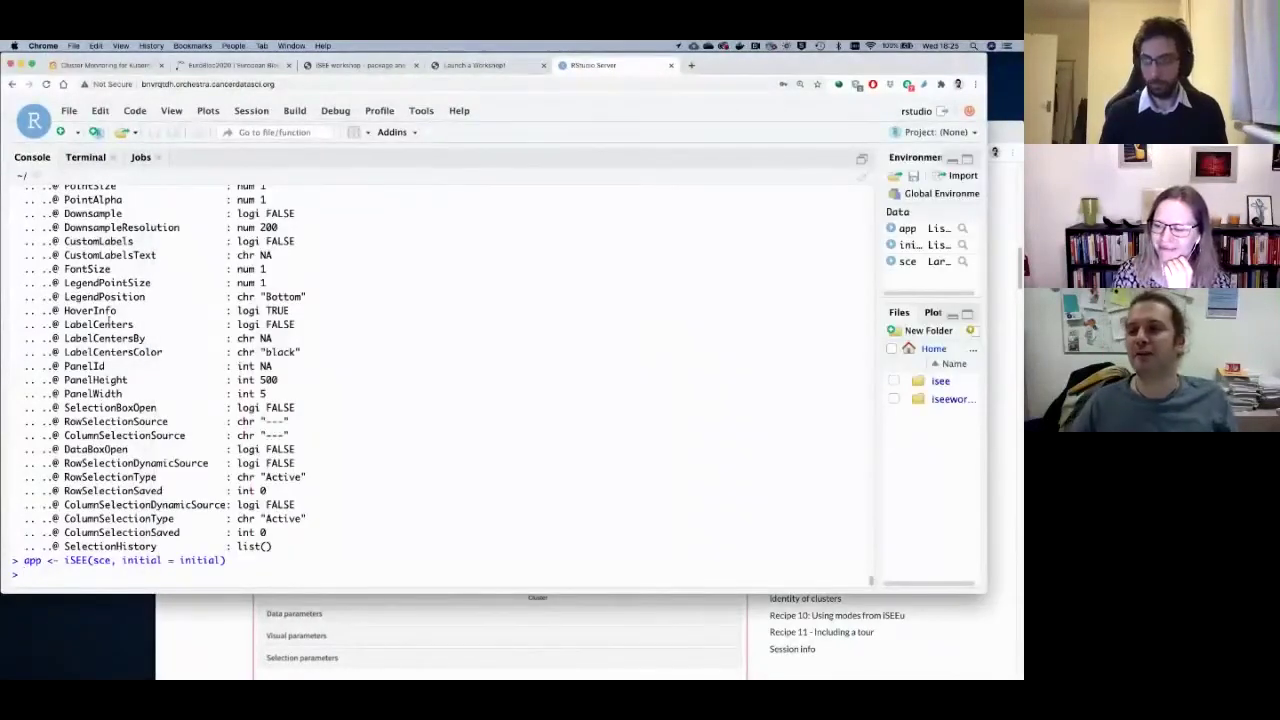
key(super+shift+Left)
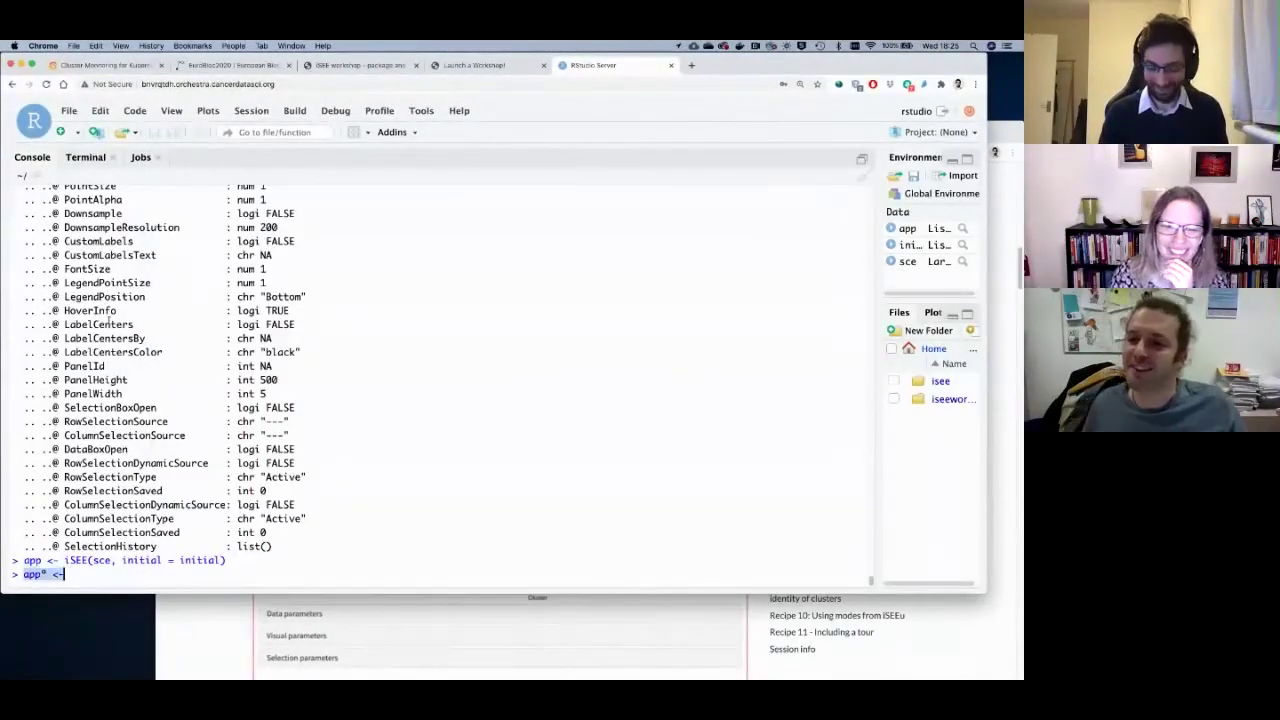
text(app <-)
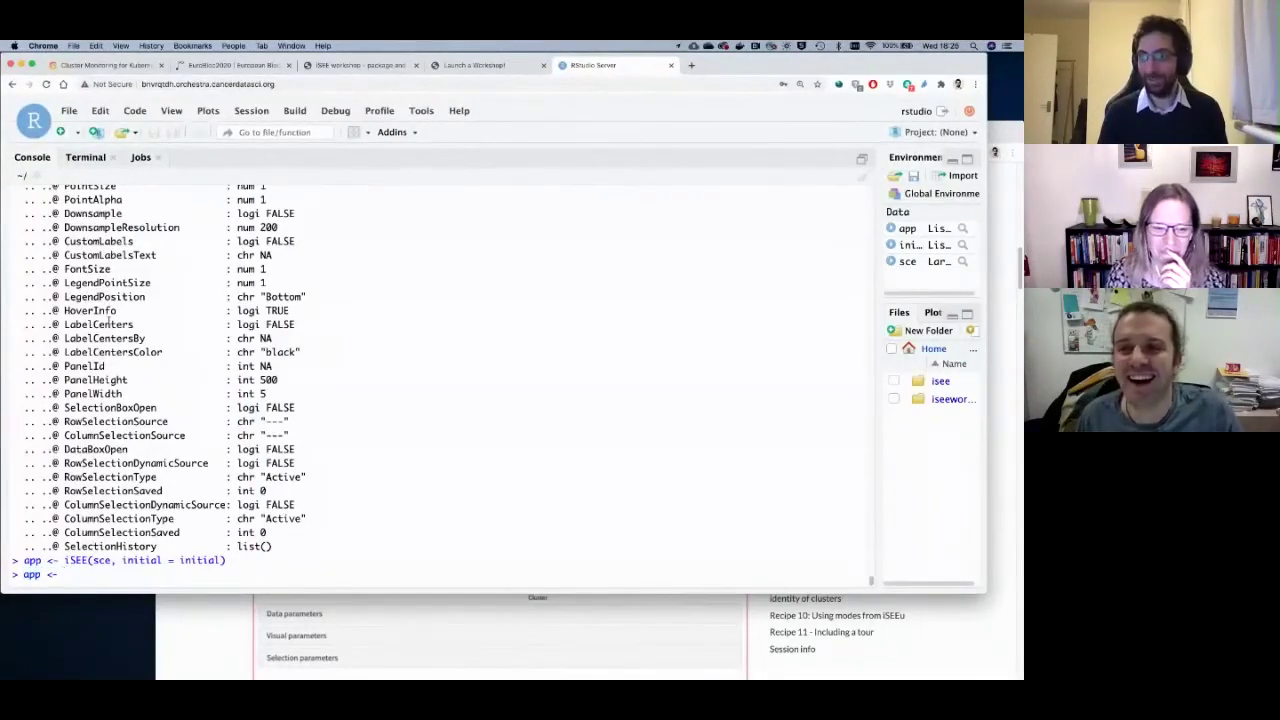
text( iSEE)
text((sce, )
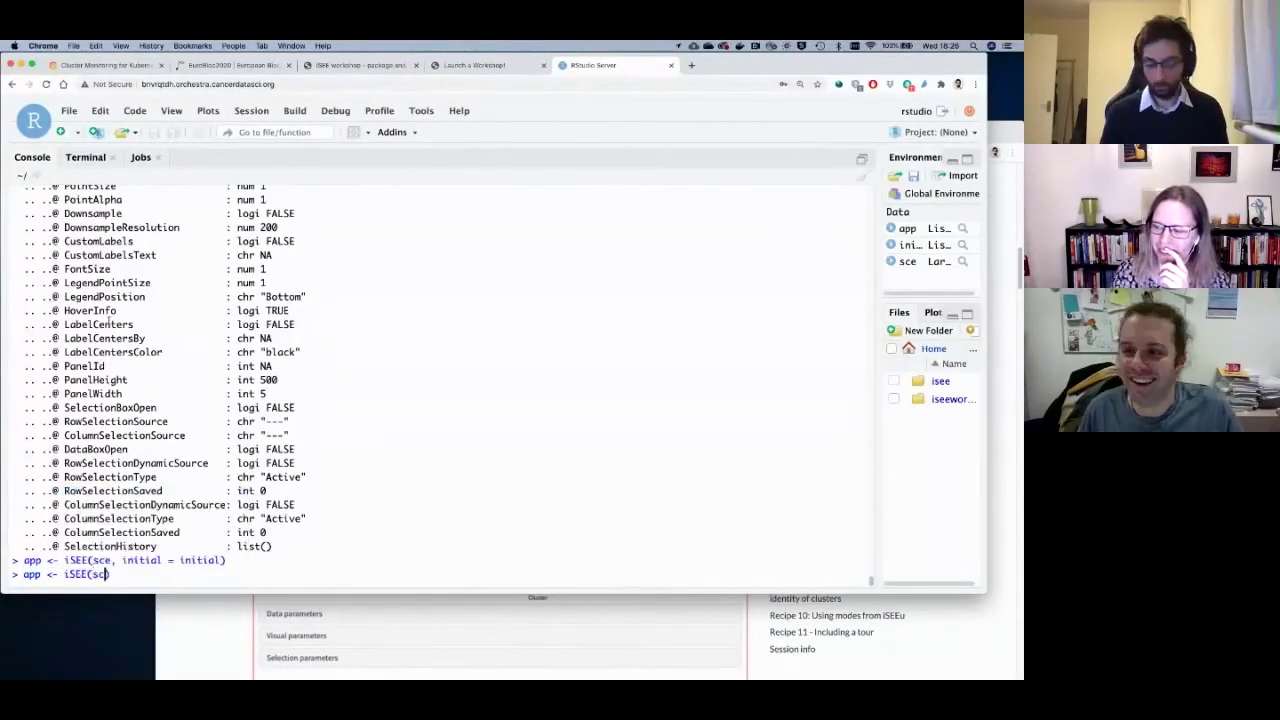
text(init)
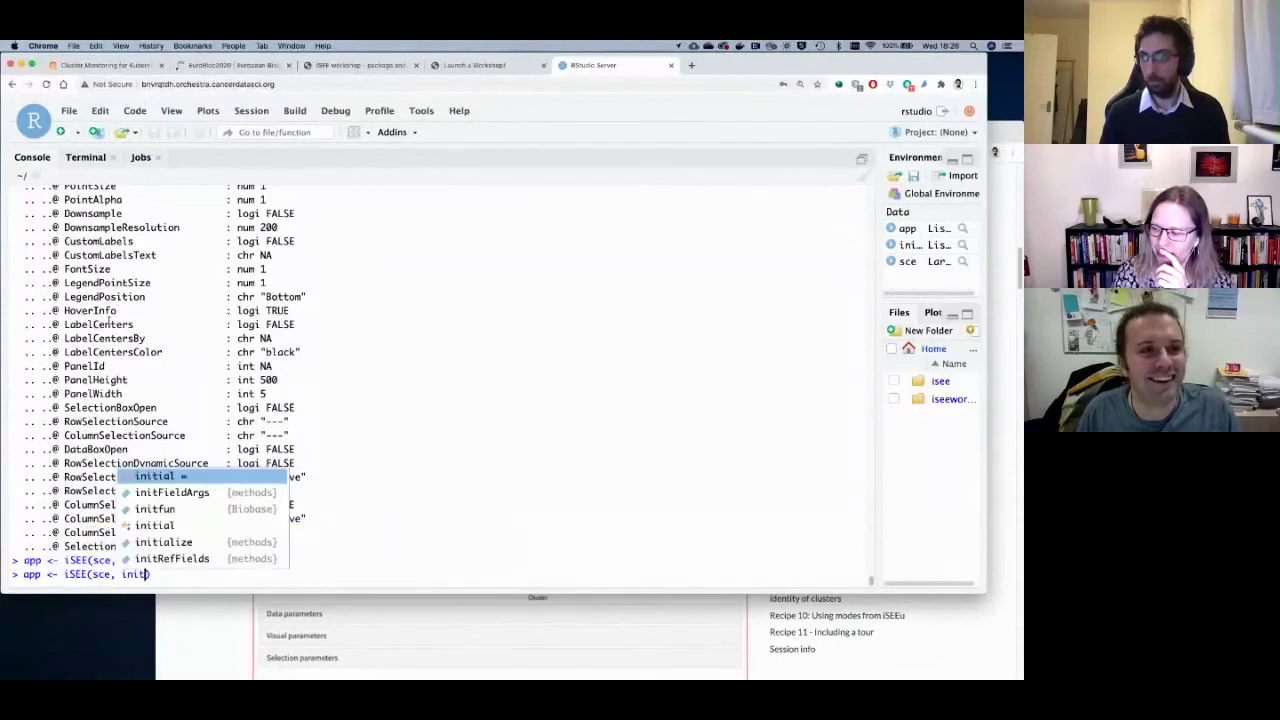
key(Tab)
text(lsit()
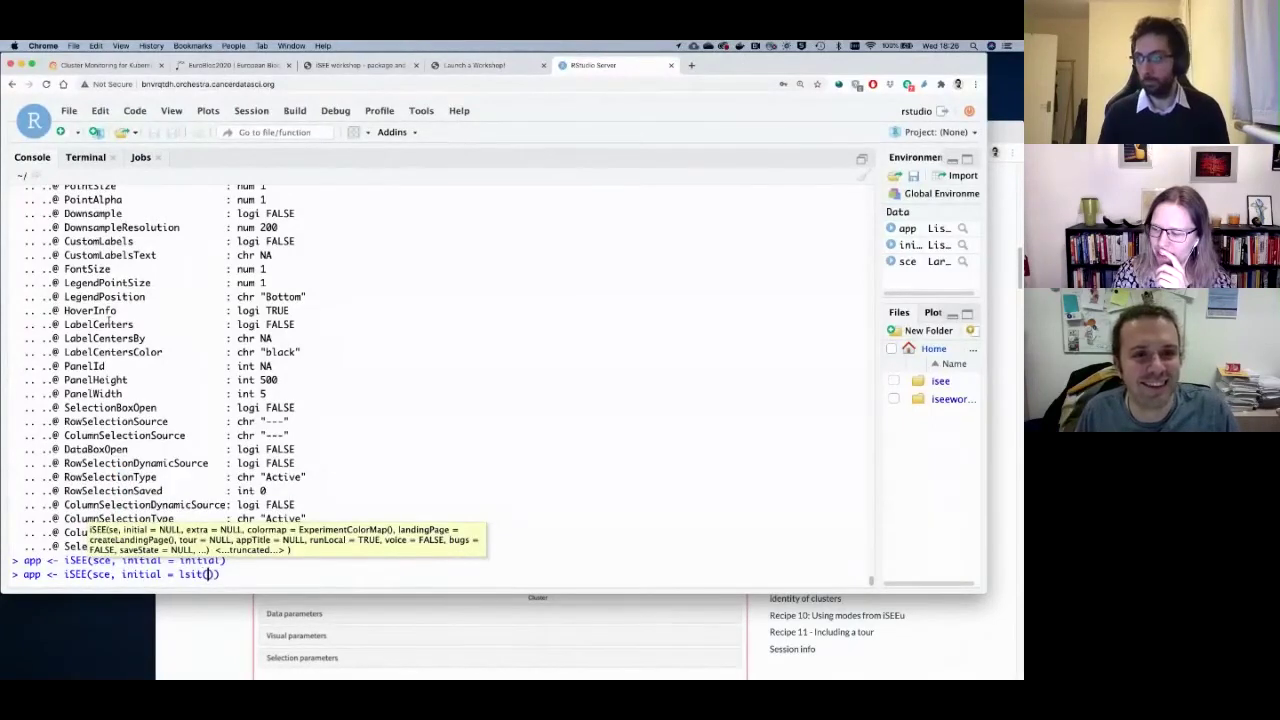
key(BackSpace)
key(BackSpace)
text(ist()
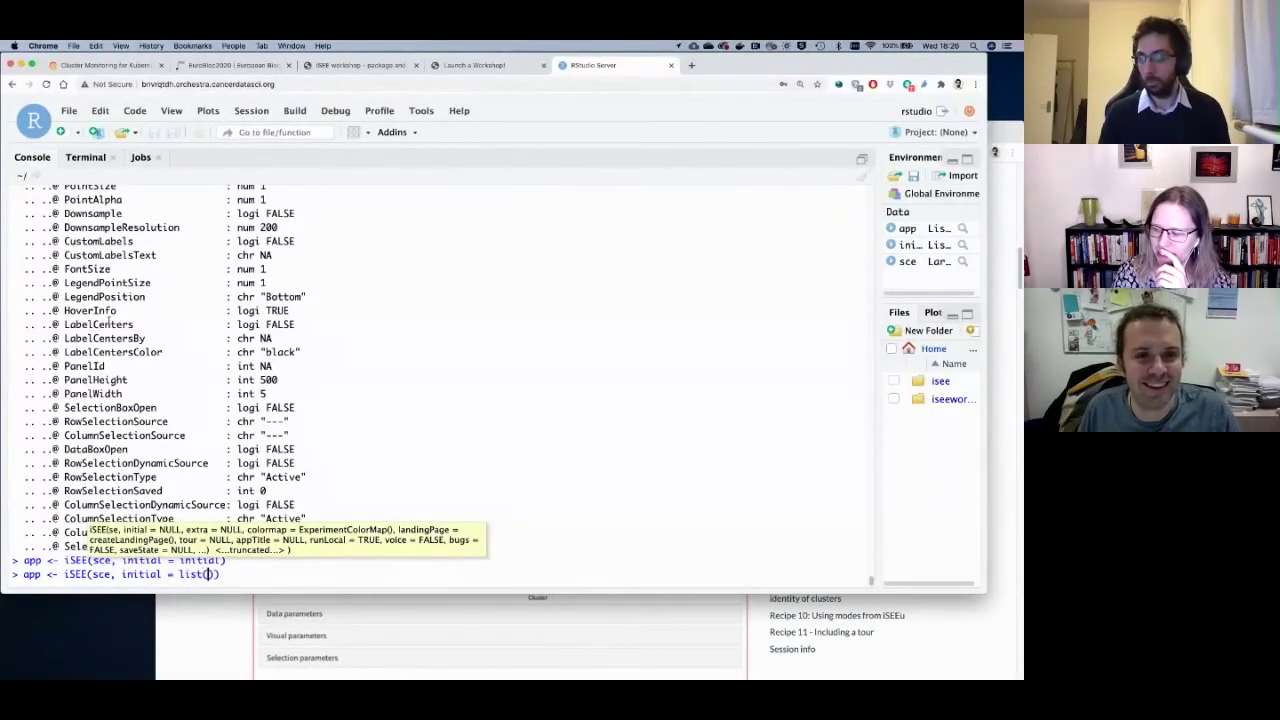
Add ColumnDataPlot() to the initial list and run app <- iSEE(sce, initial = list(ColumnDataPlot())).
text(Colum)
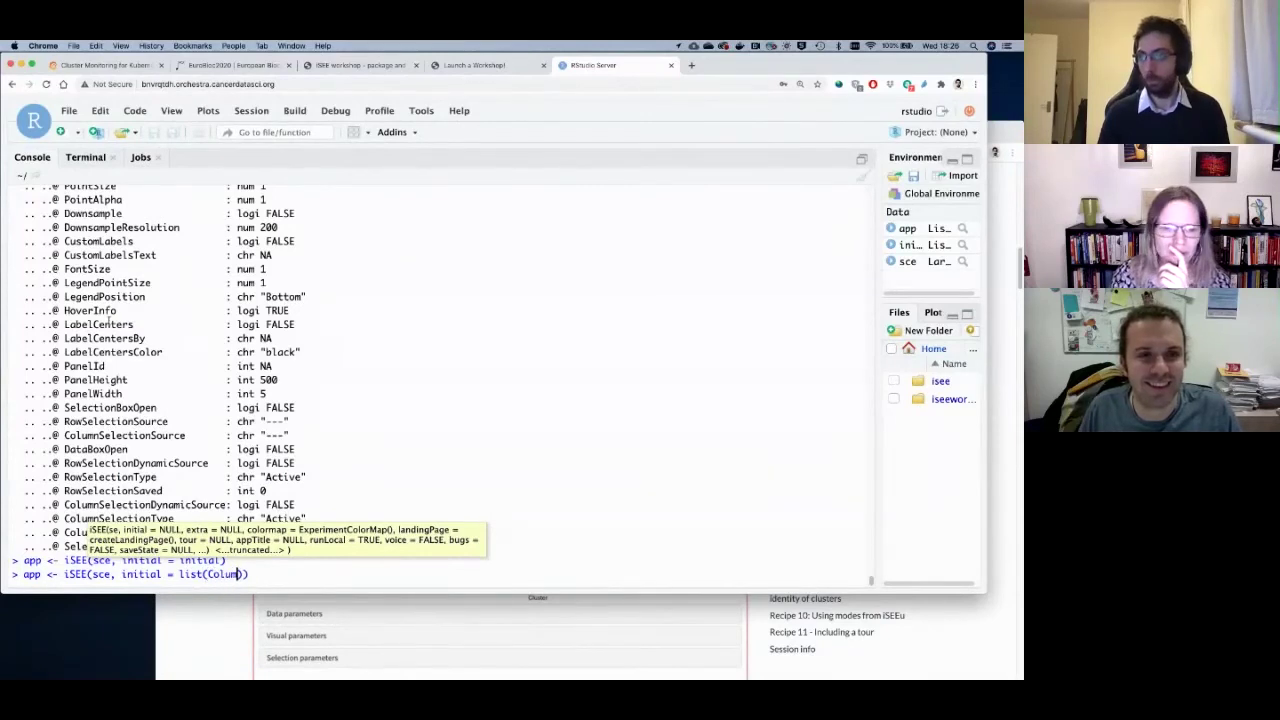
text(n)
key(Return)
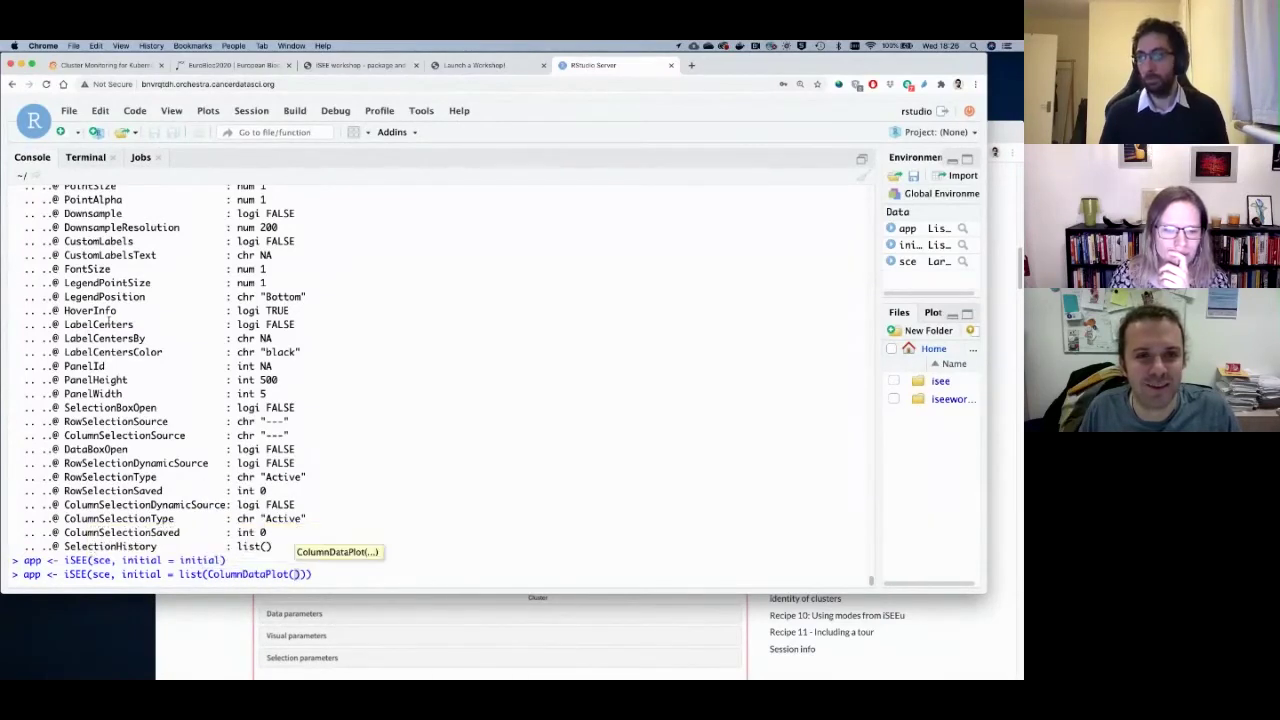
key(End)
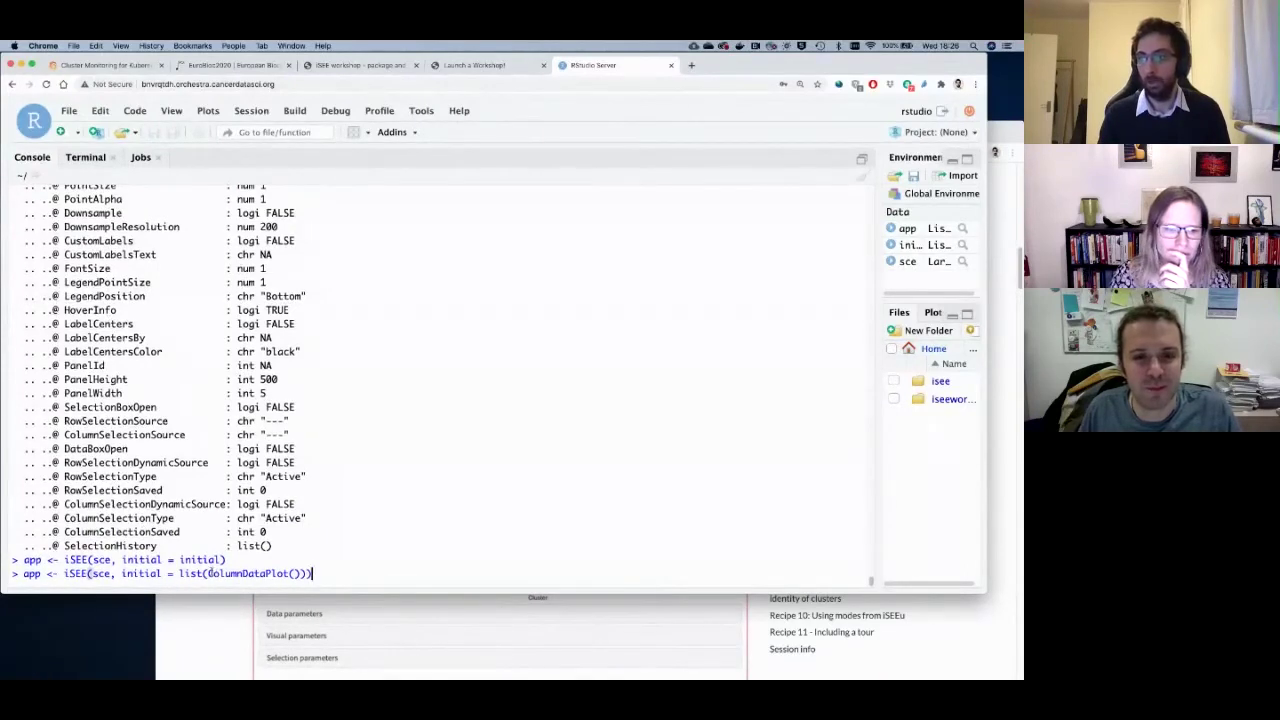
key(Return)
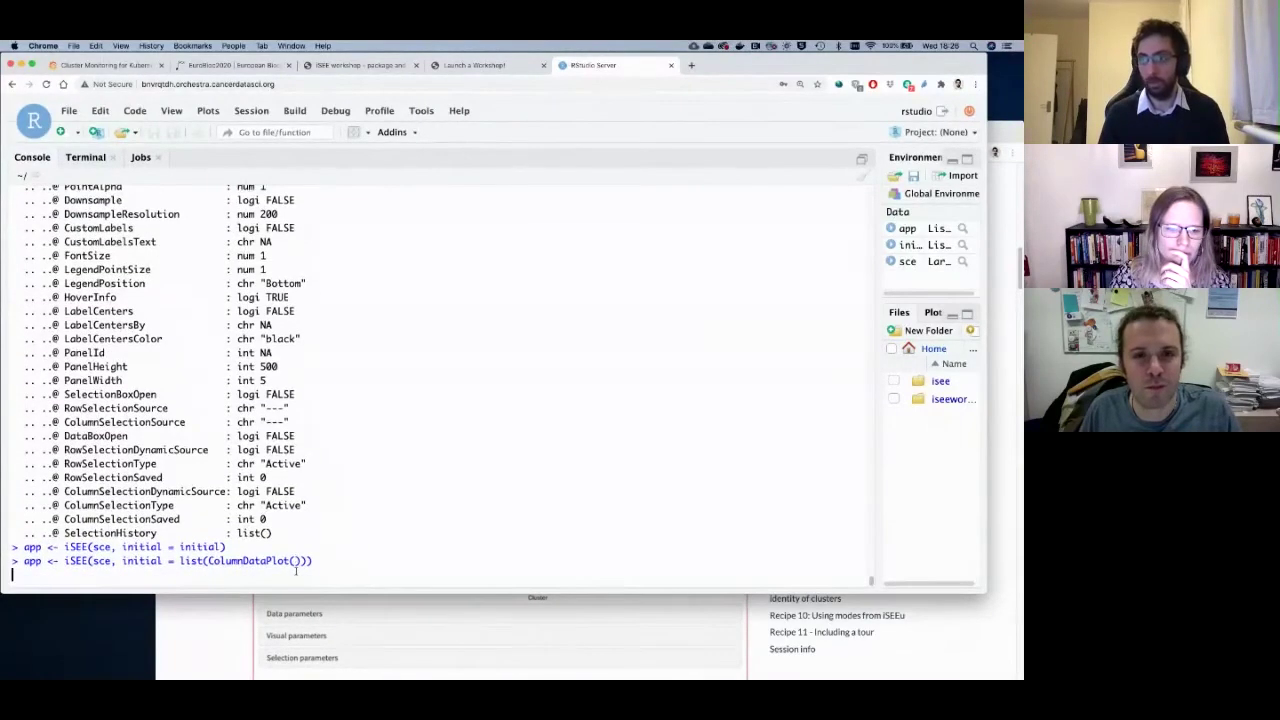
Launch the app with the earlier shiny::runApp(app, launch.browser = TRUE) command and compare it with the Recipe 2 target plot.
key(Up)
key(Up)
key(Up)
key(Up)
key(Up)
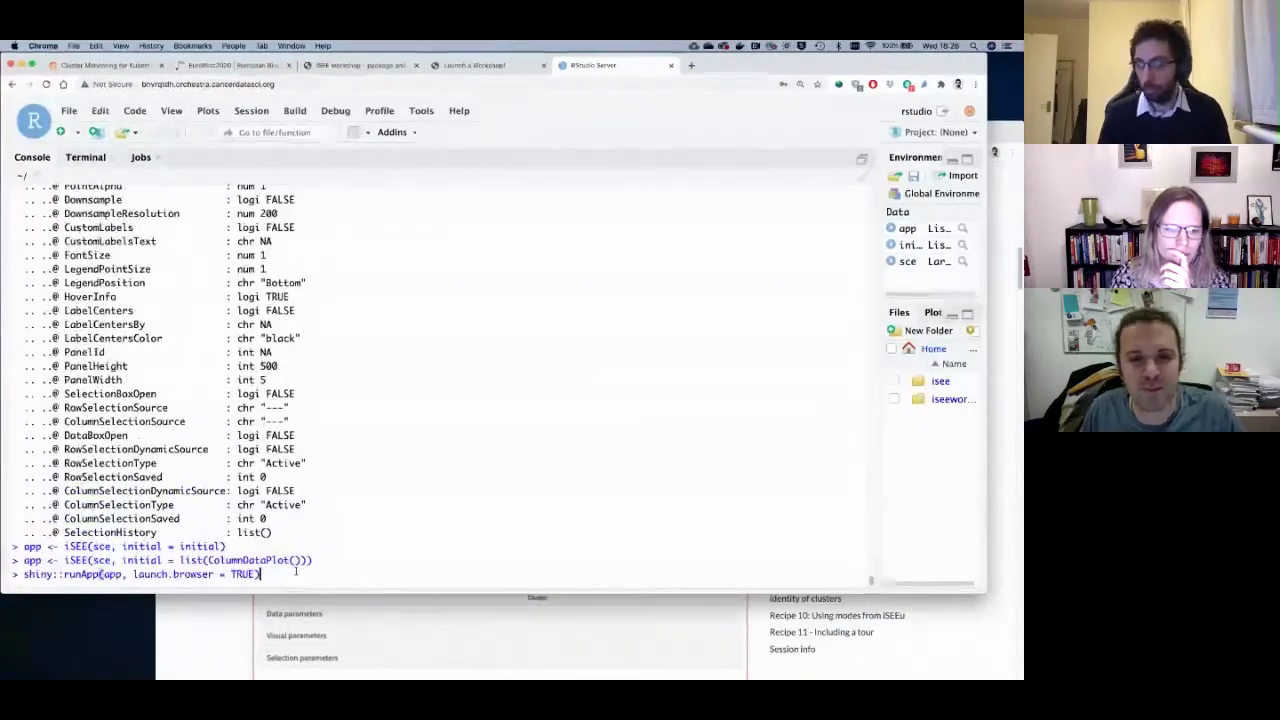
key(Return)
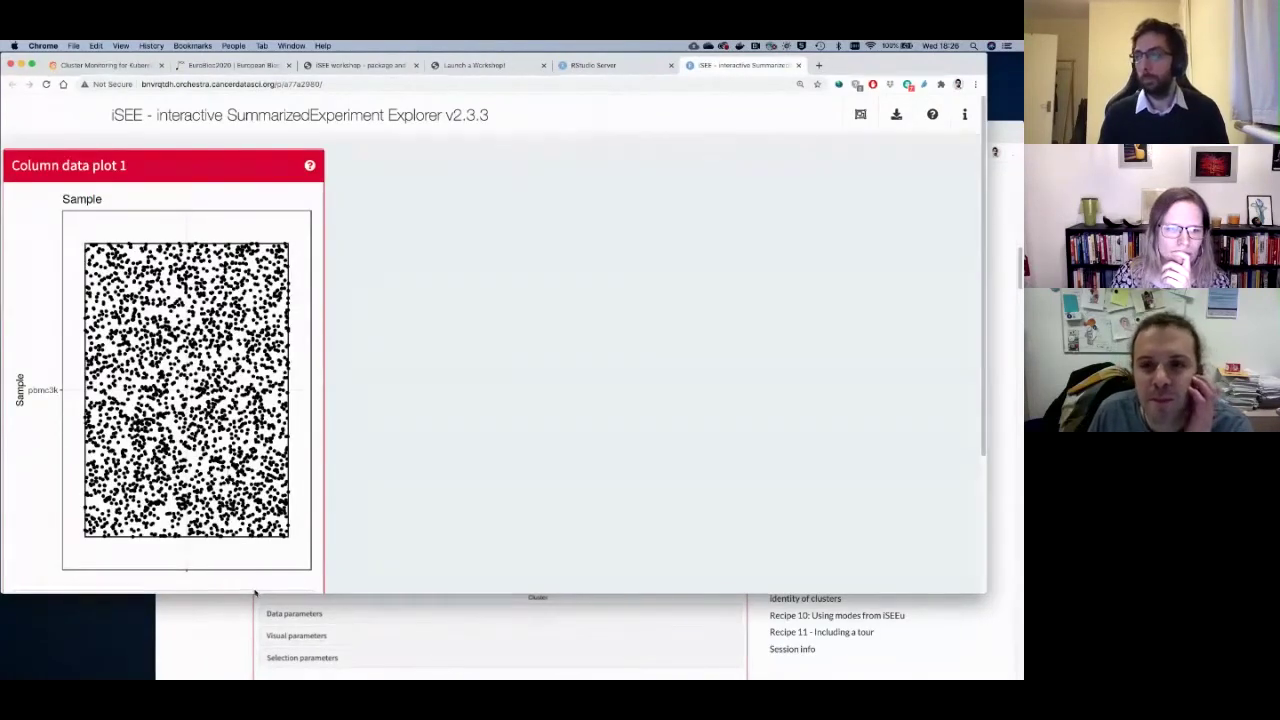
click(235, 620)
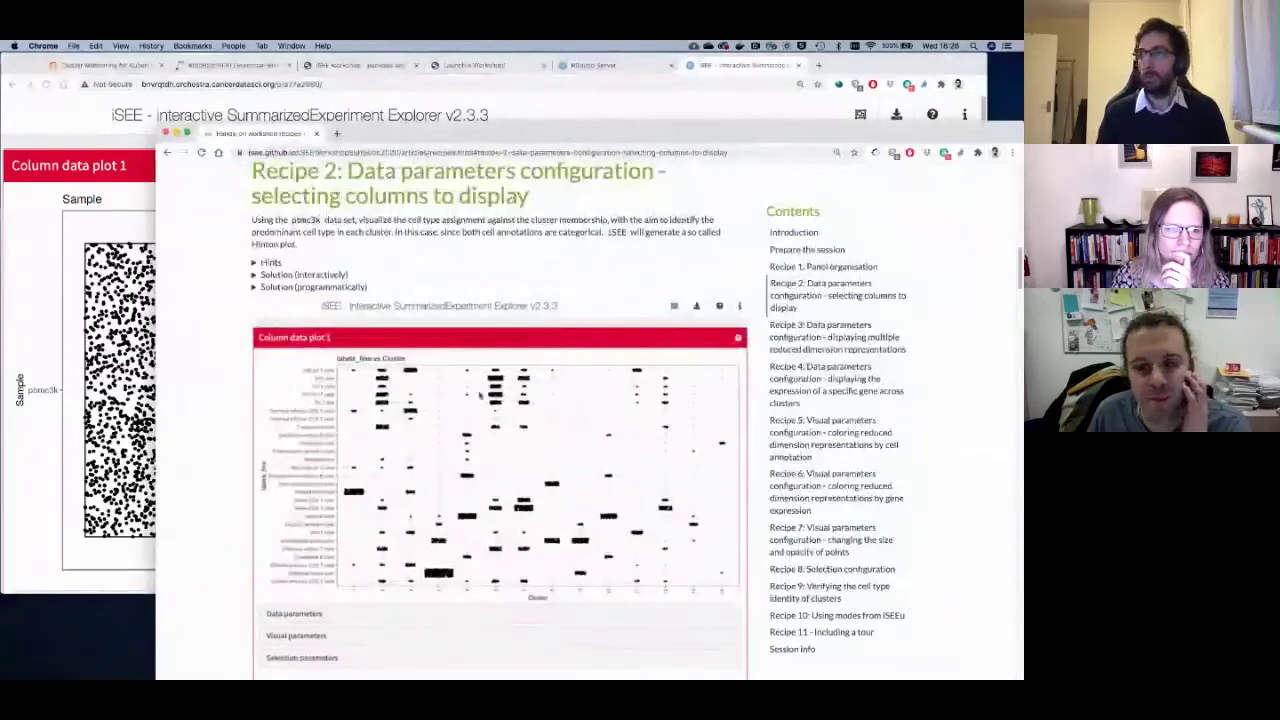
key(super+grave)
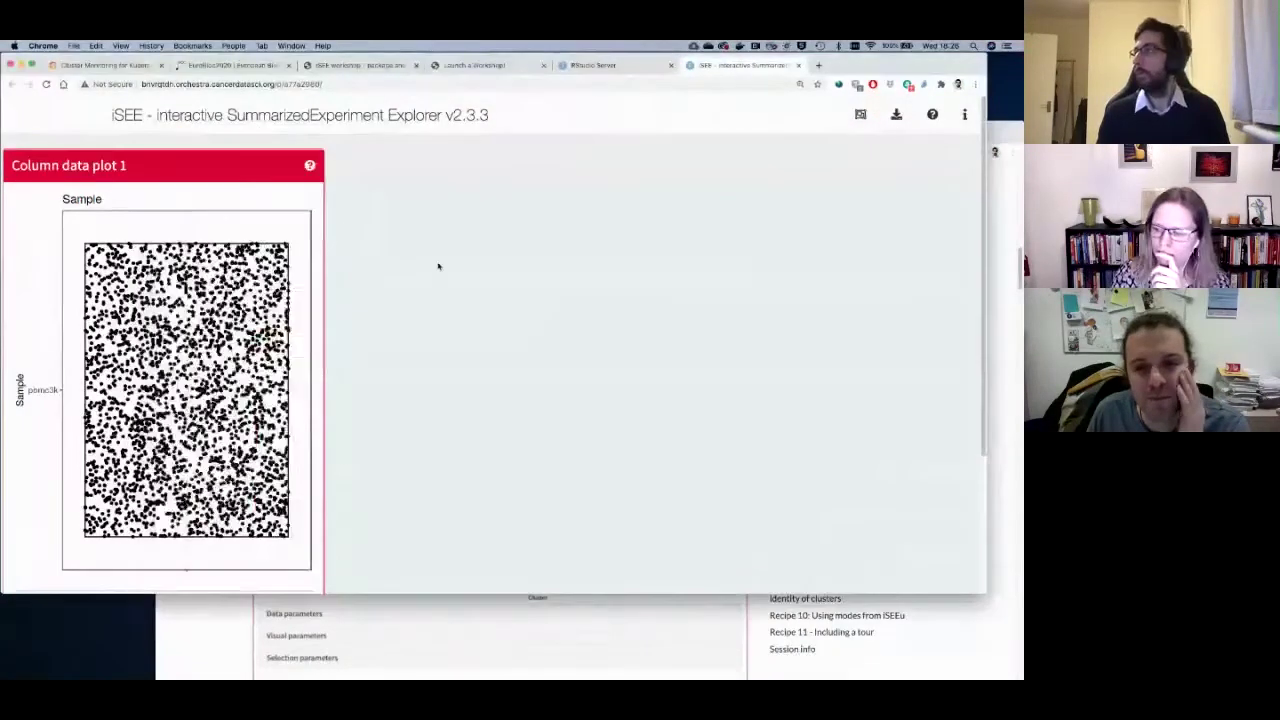
Close the running iSEE app's browser page and stop the app in the RStudio console.
click(799, 66)
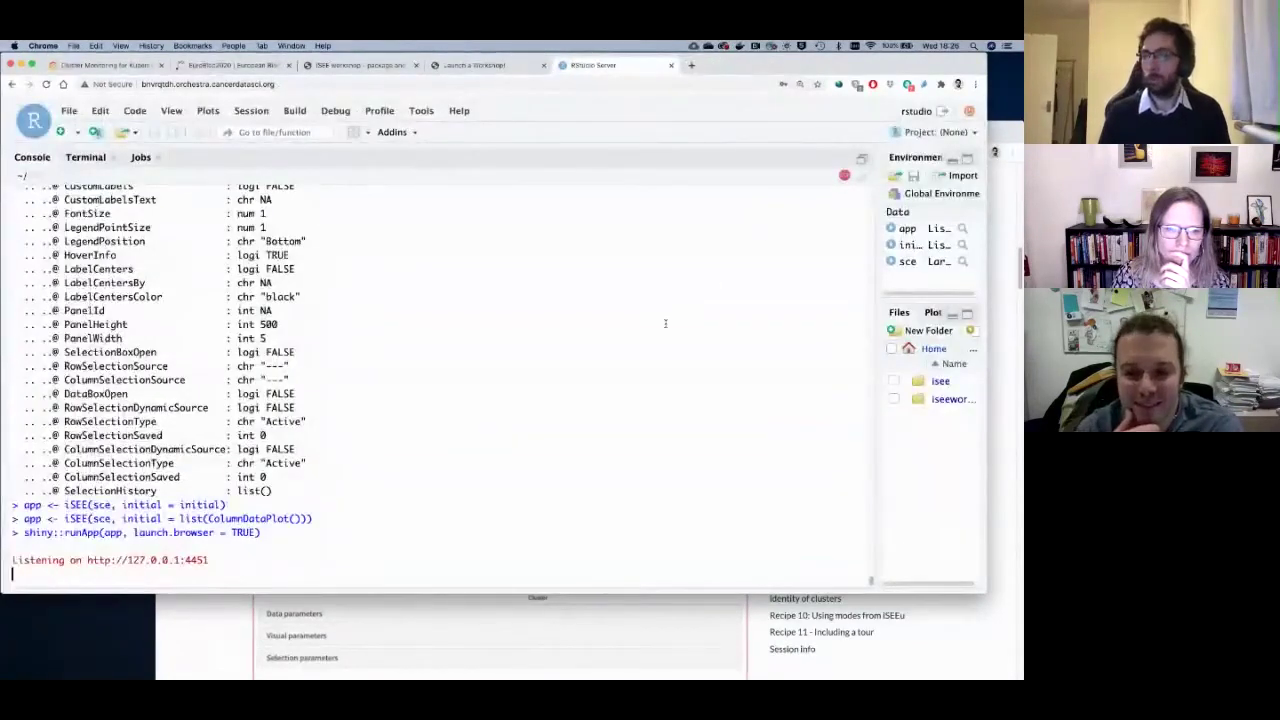
key(Escape)
key(Up)
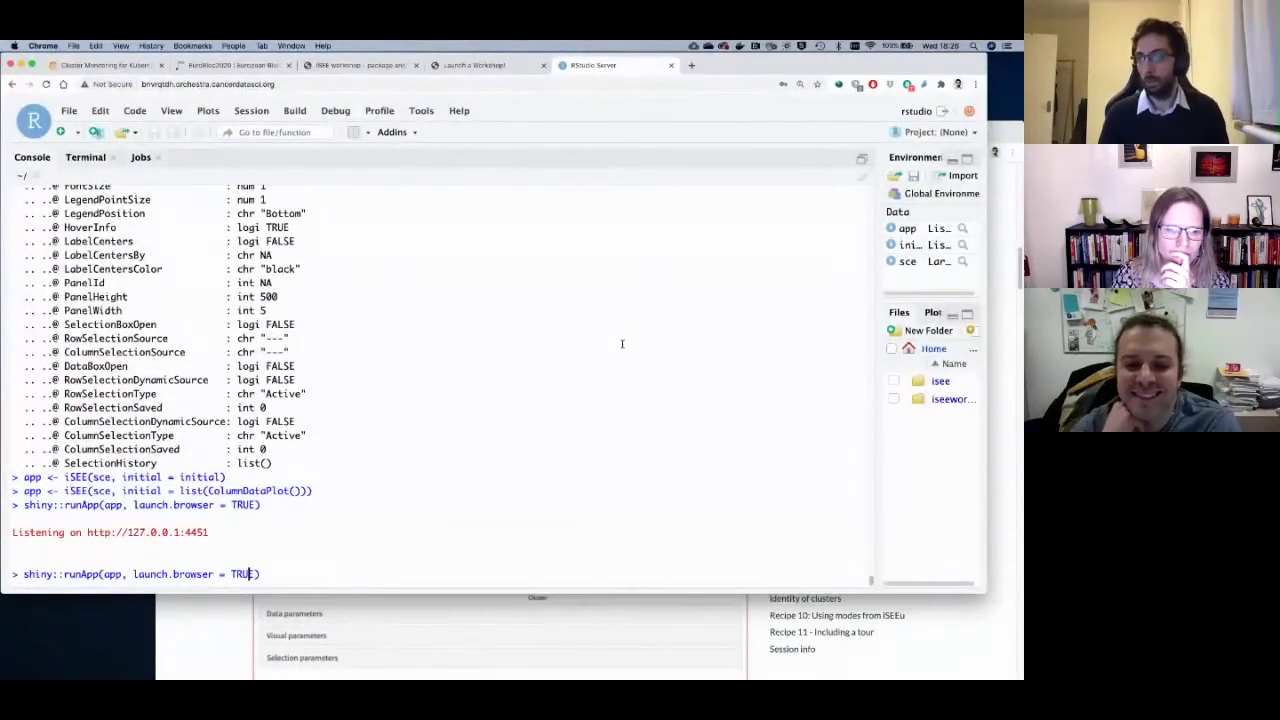
key(ctrl+Up)
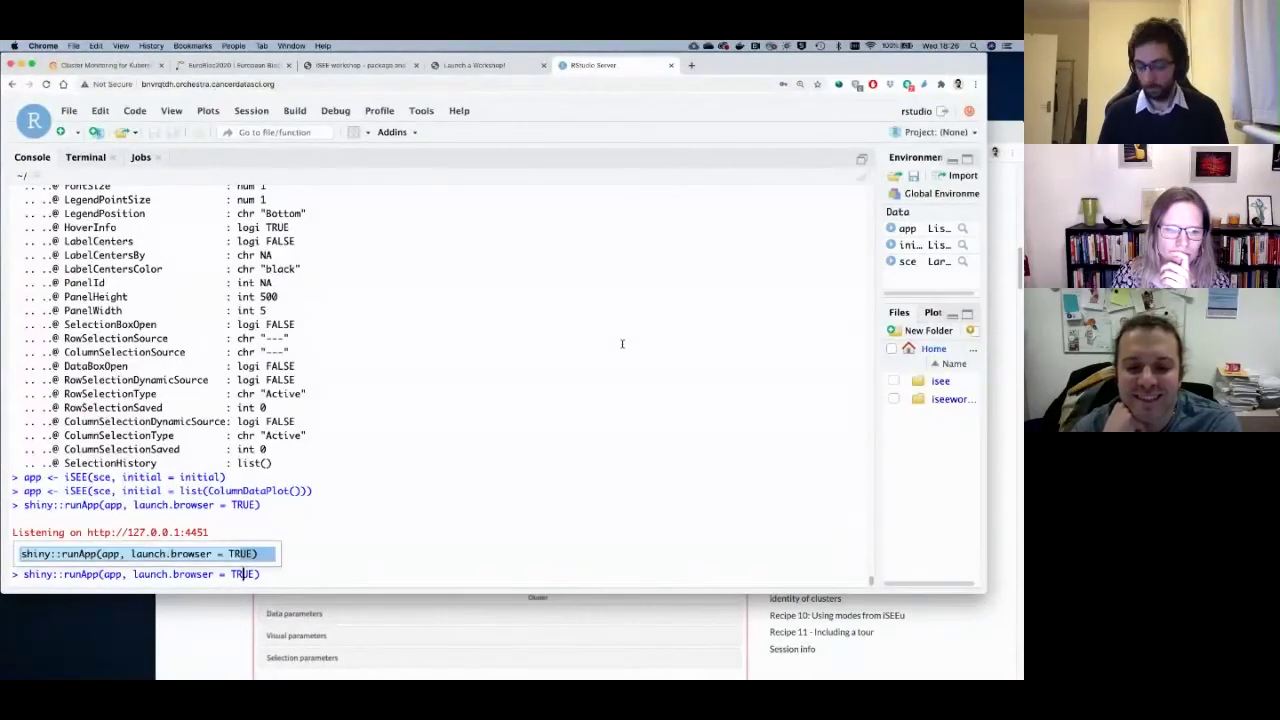
key(Escape)
key(super+a)
key(BackSpace)
key(Up)
key(Up)
key(Up)
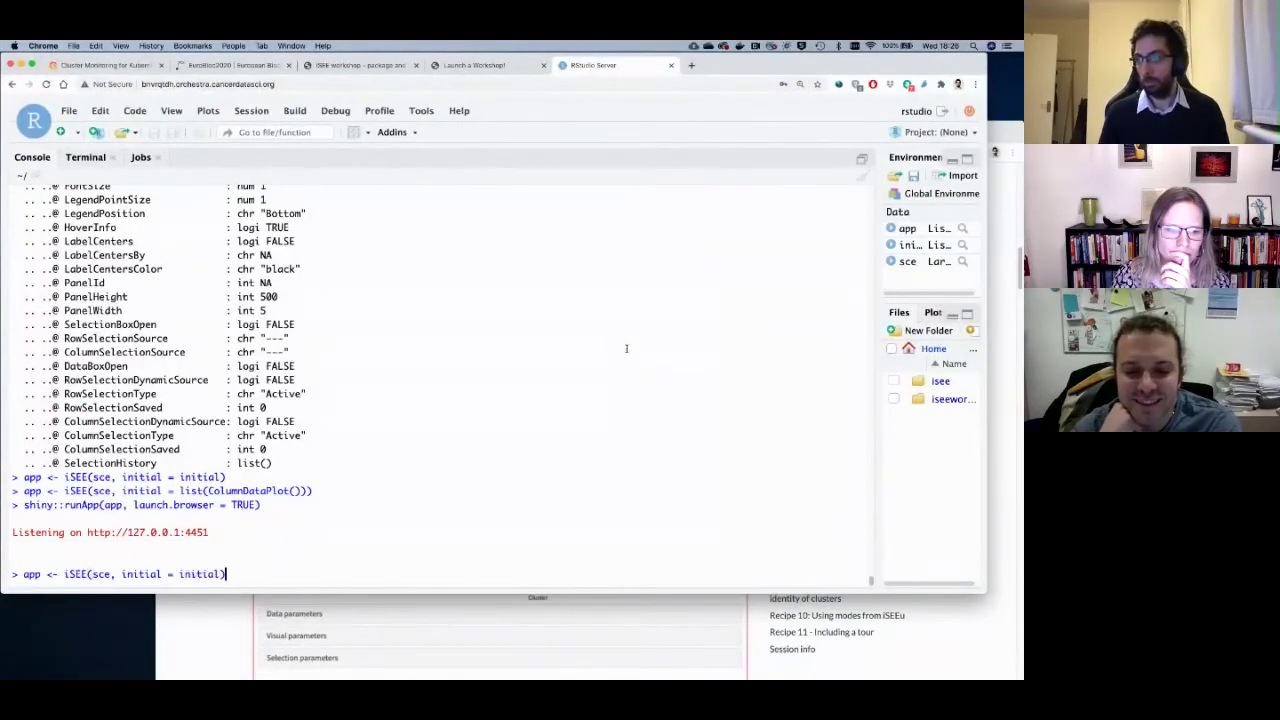
key(Left)
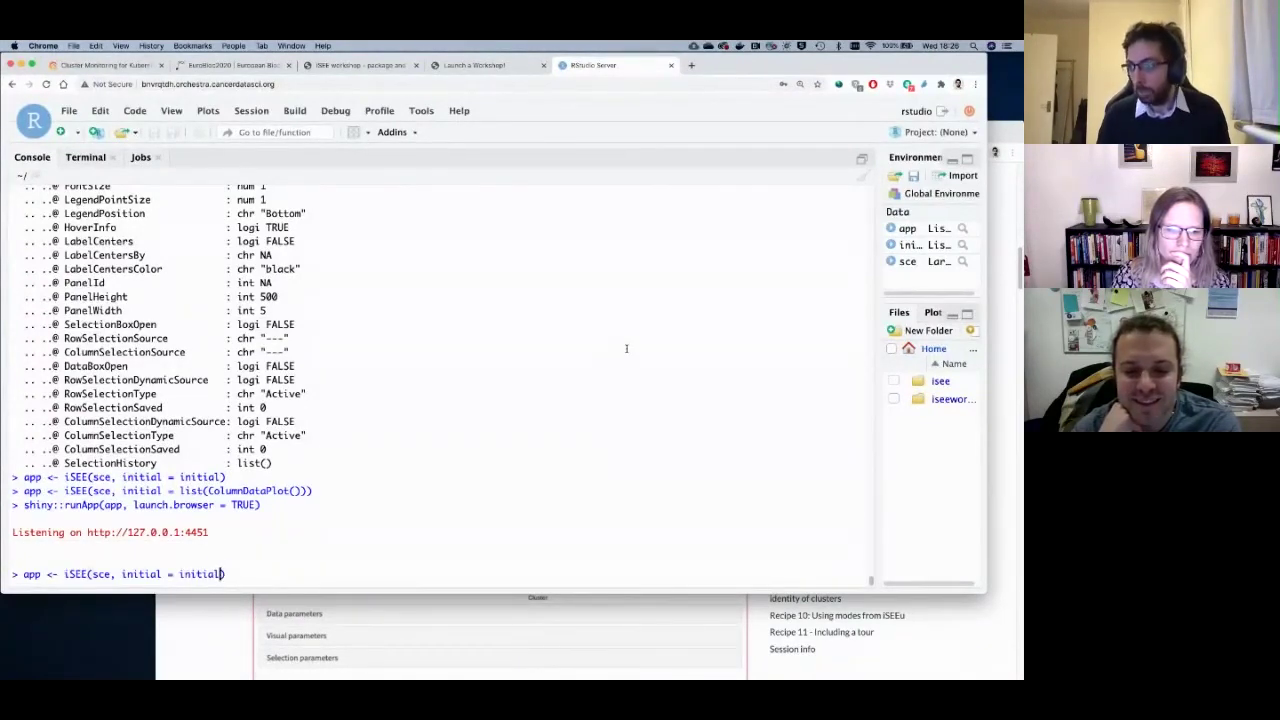
key(super+a)
key(BackSpace)
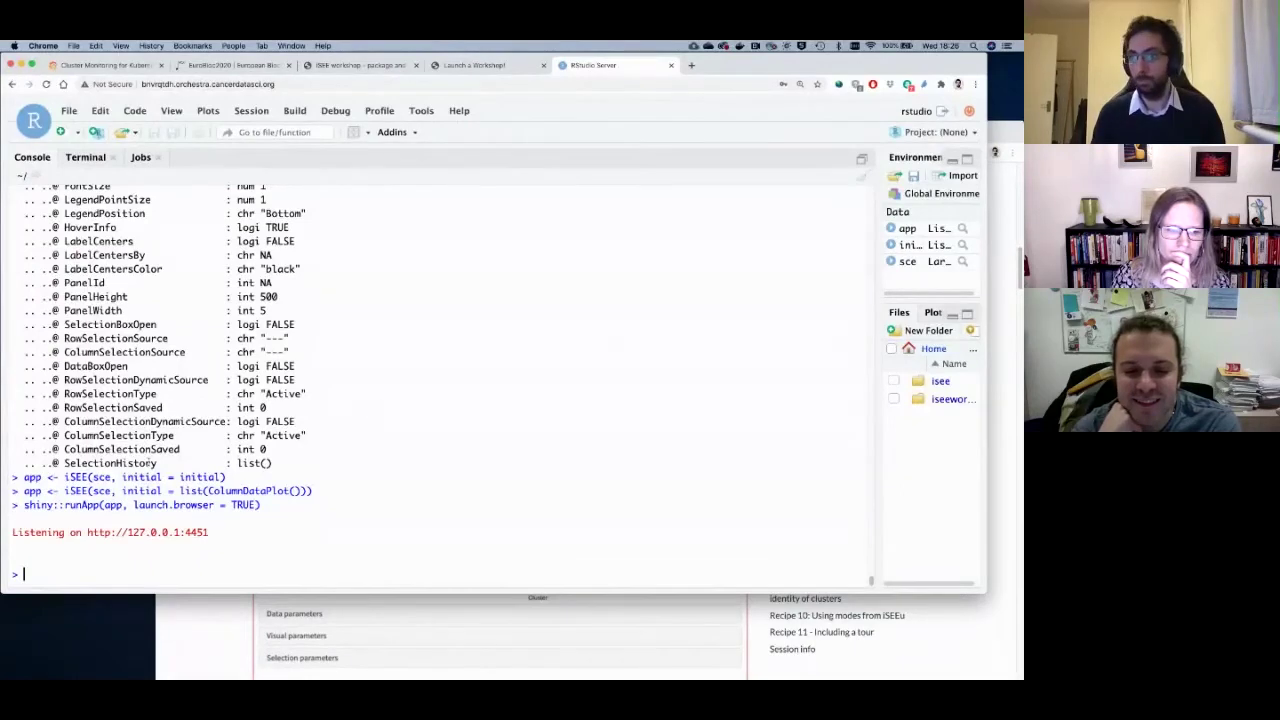
Reuse the earlier ColumnDataPlot call with a panel width of 12 and run app <- iSEE(sce, initial = list(ColumnDataPlot(PanelWidth = 12L))).
drag(22, 491, 314, 491)
key(super+c)
click(291, 572)
key(super+v)
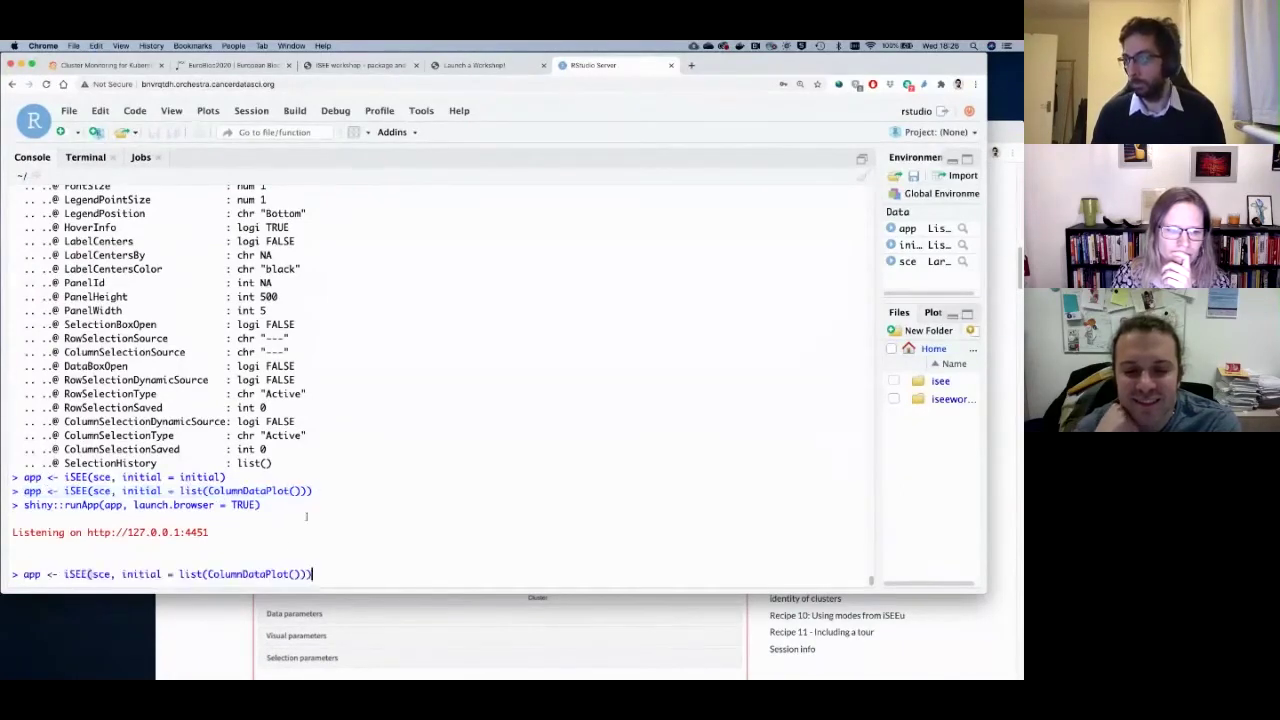
text(PanelWidth)
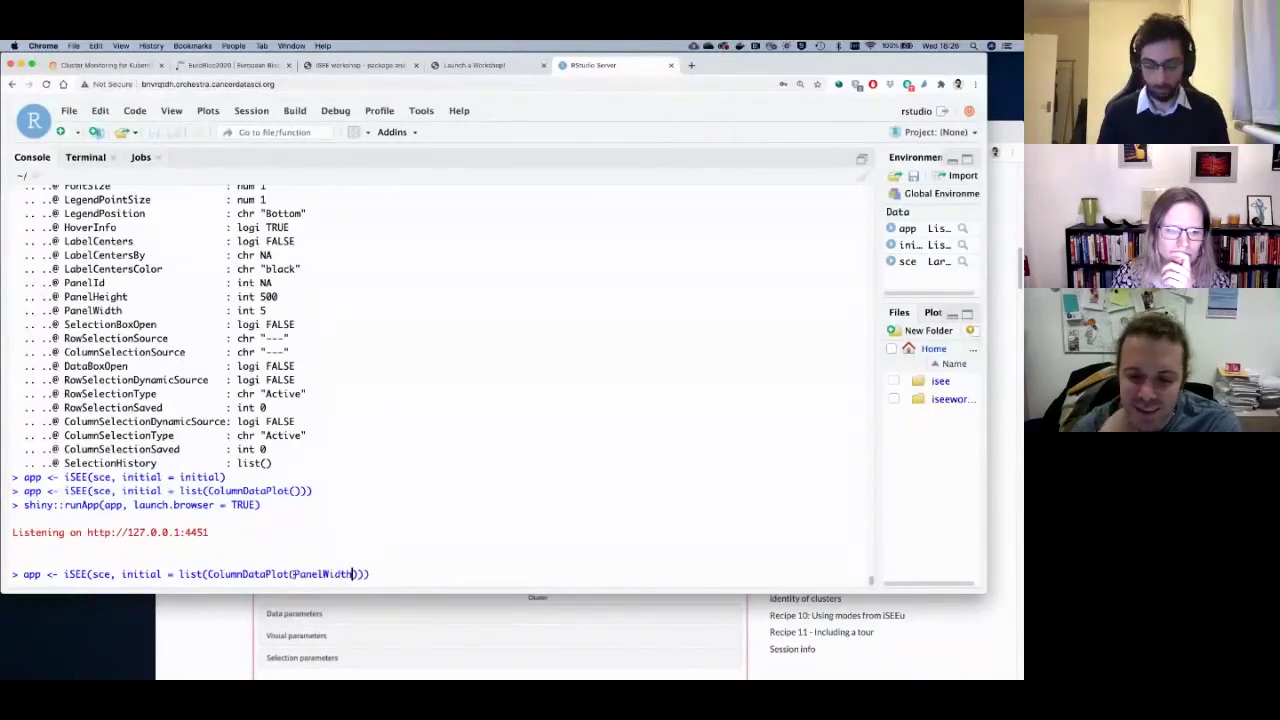
text( = 12L)
key(Return)
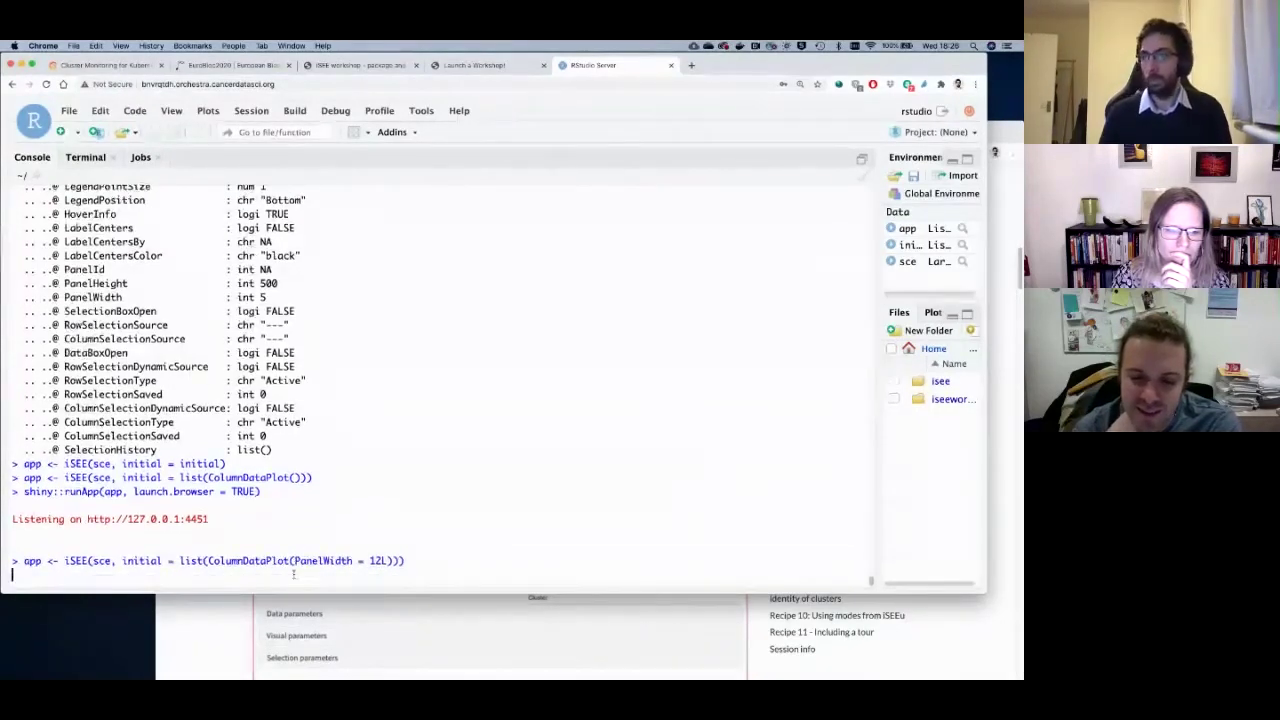
Launch the app with the earlier shiny::runApp(app, launch.browser = TRUE) command and compare its wide plot with the Recipe 2 target.
key(Up)
key(Up)
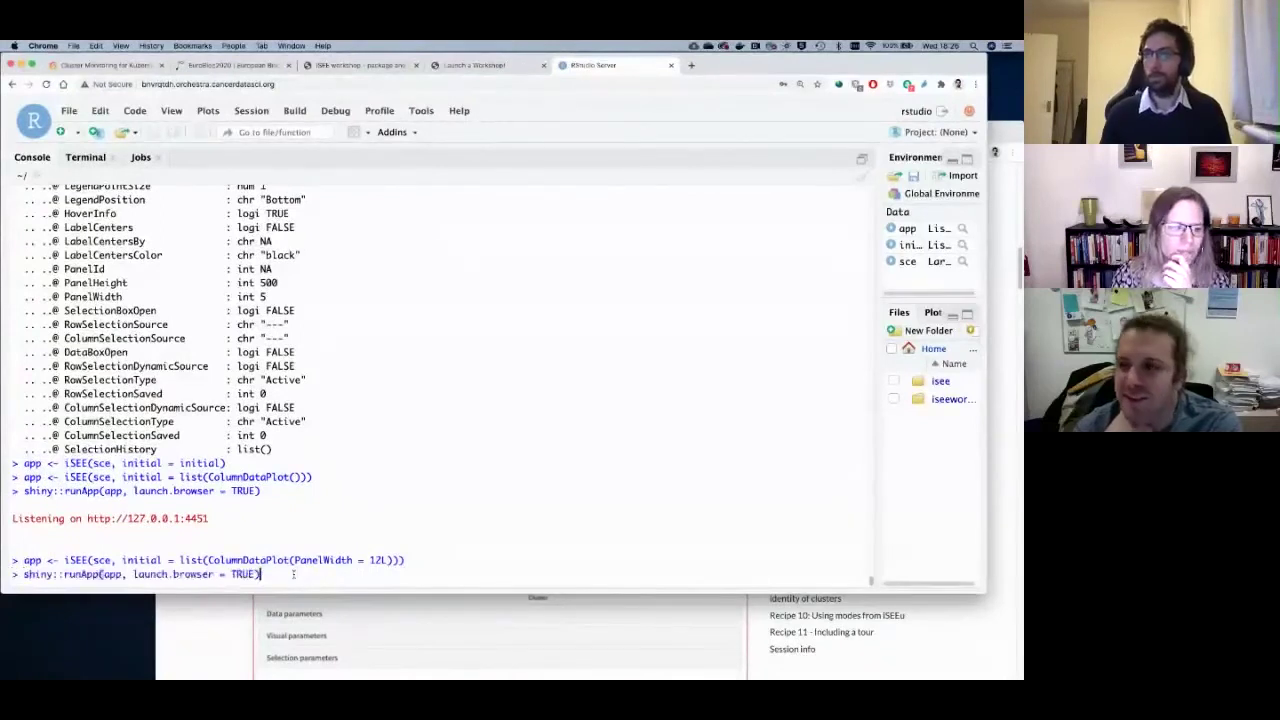
key(Return)
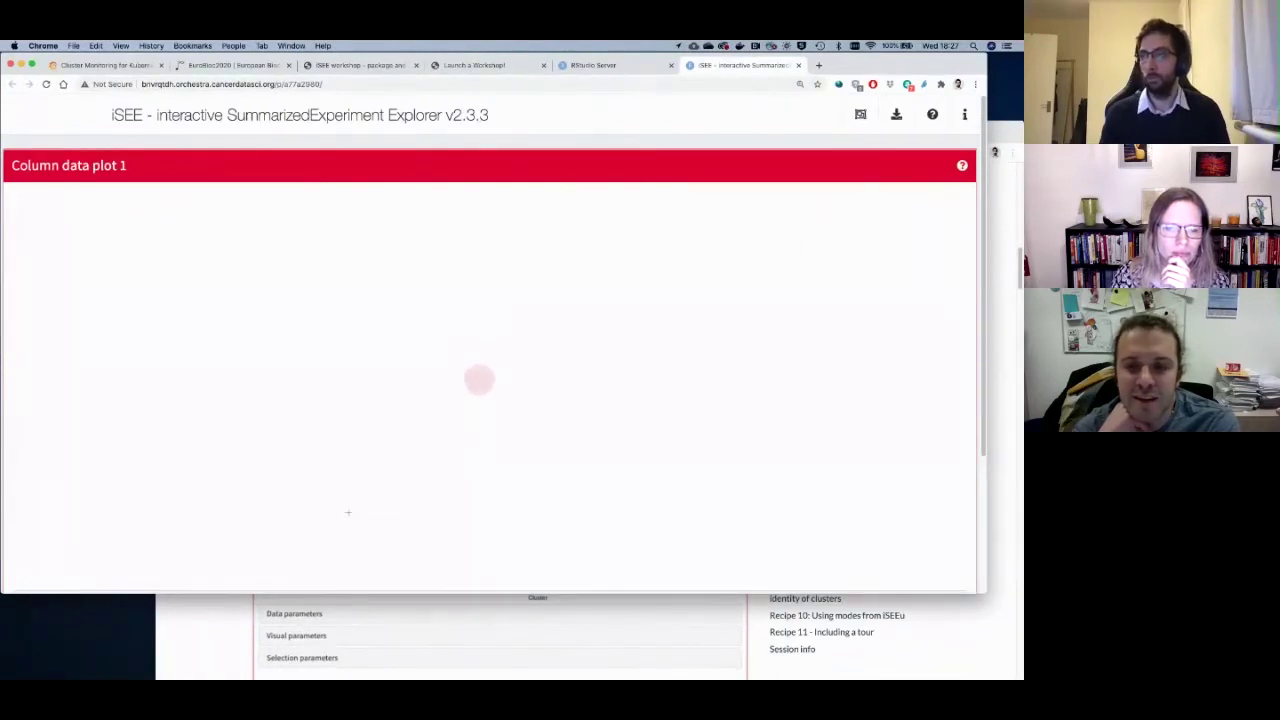
scroll(346, 511, down, 2)
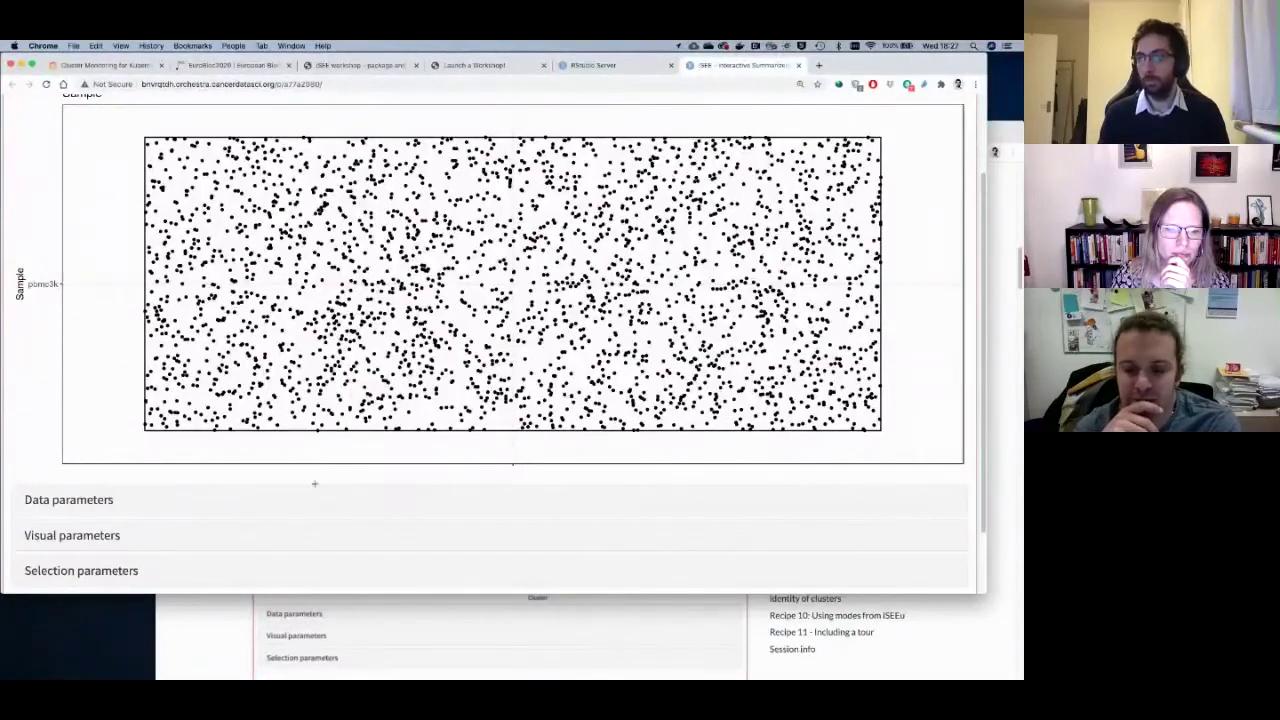
click(209, 628)
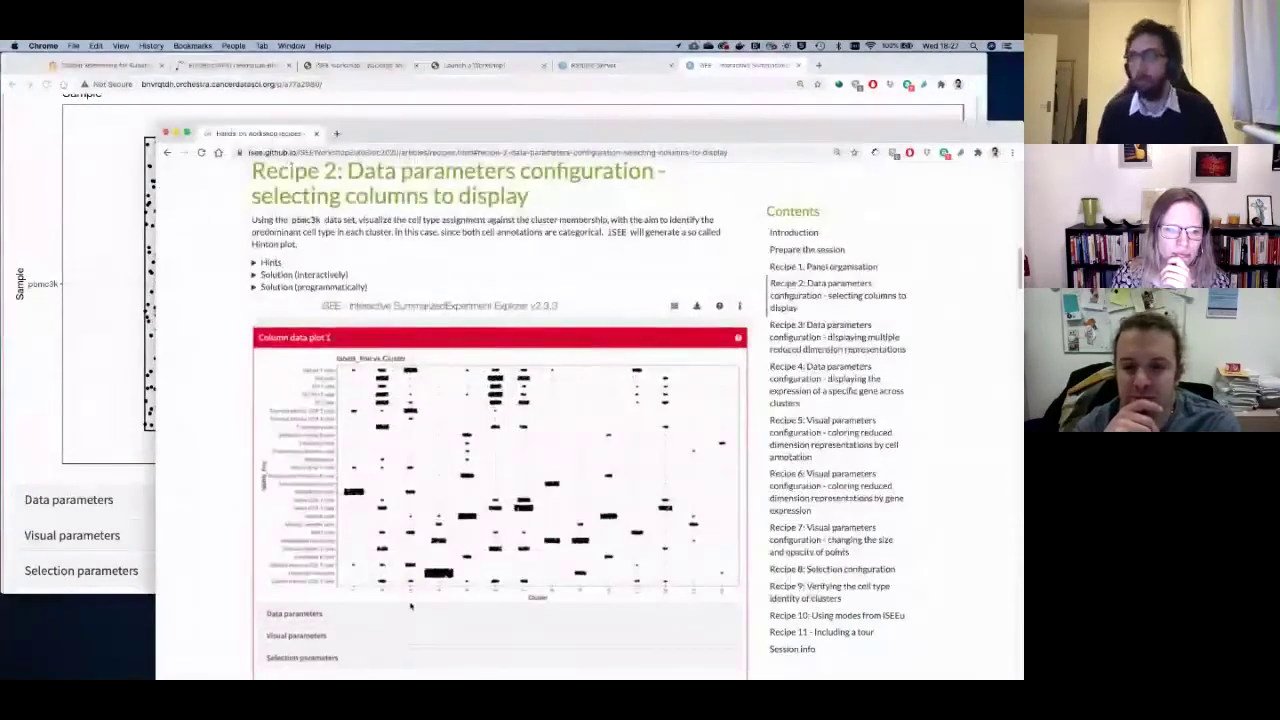
click(24, 457)
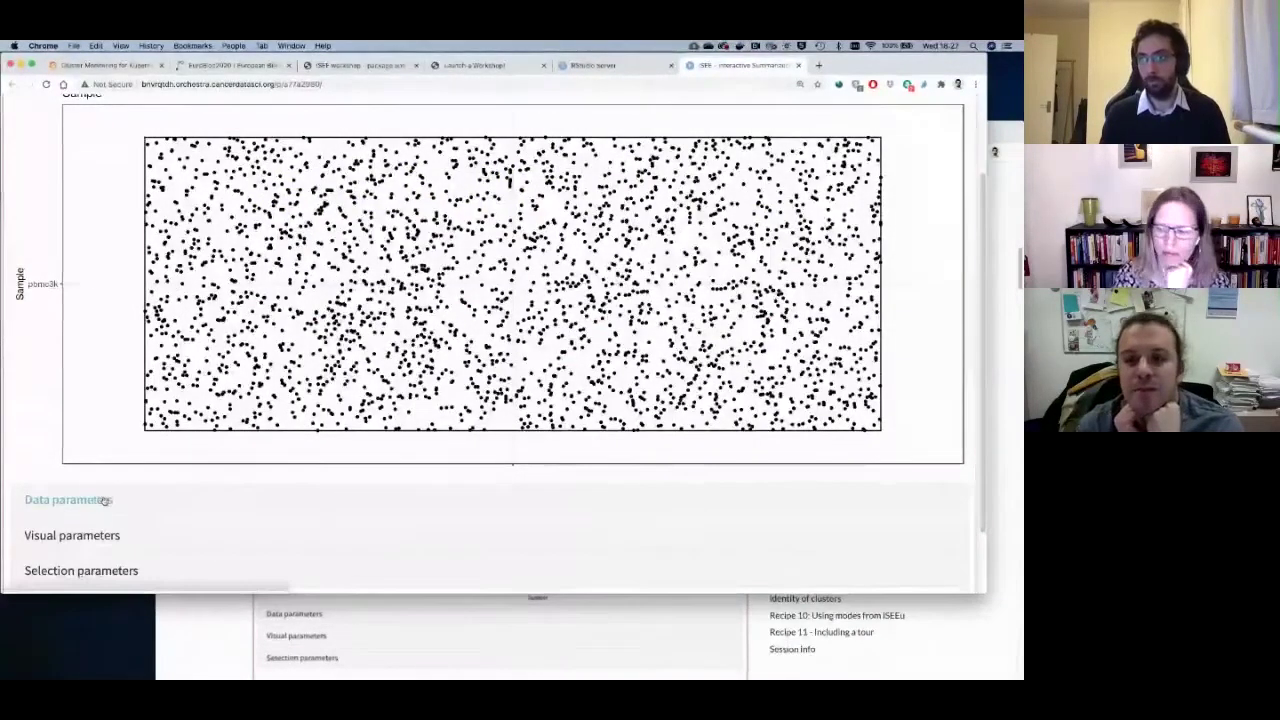
Expand the plot's data parameters, check the target plot's axes and set the Y-axis column of interest to labels_main.
click(50, 503)
scroll(100, 460, down, 3)
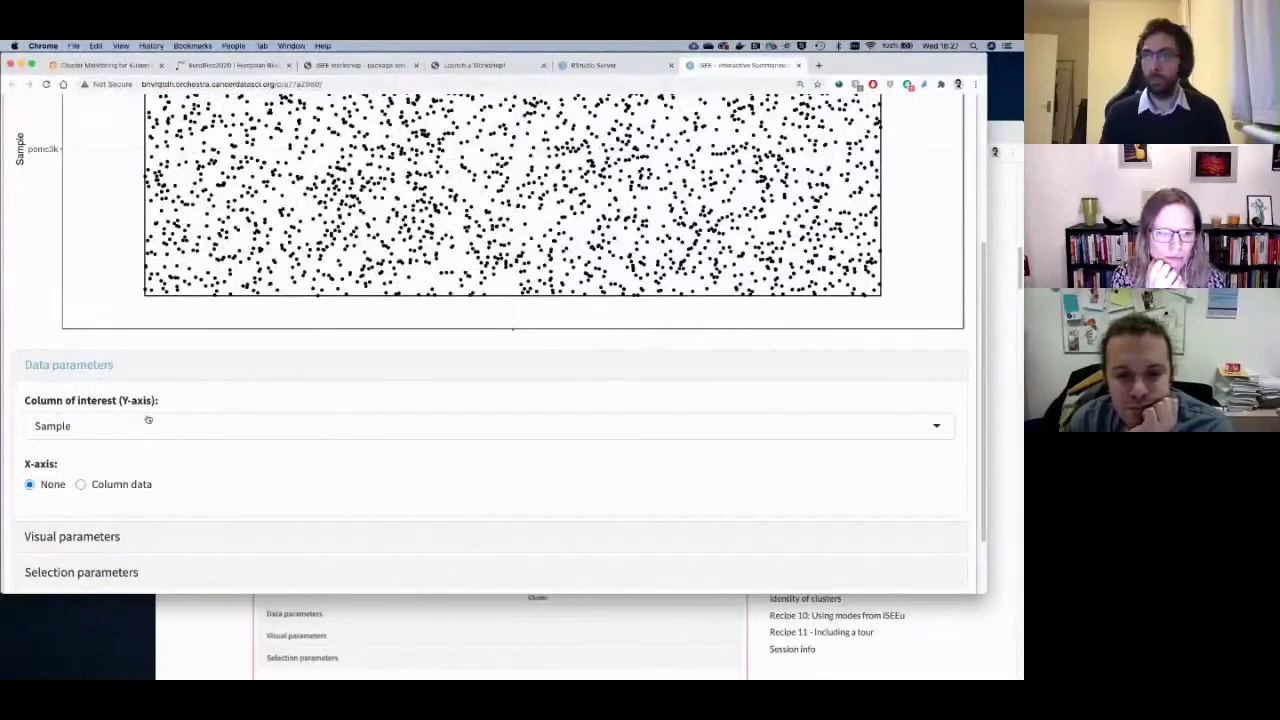
click(241, 623)
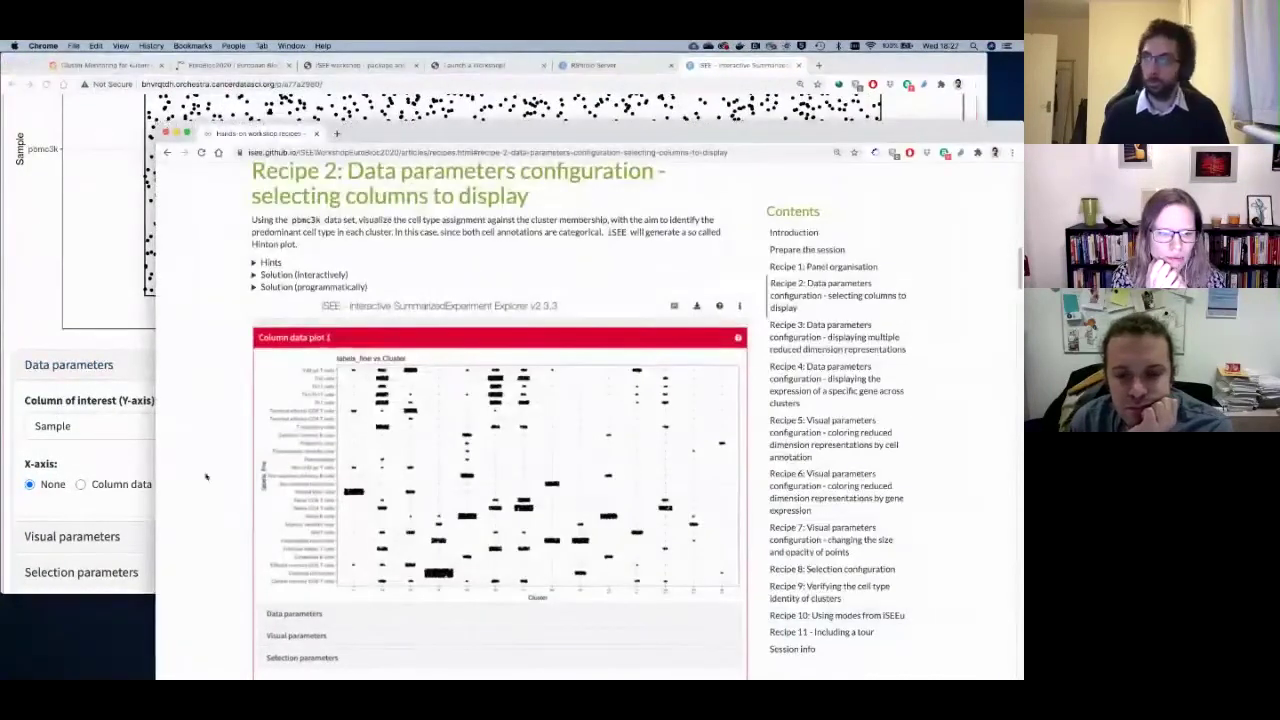
click(15, 320)
click(106, 428)
scroll(149, 505, down, 6)
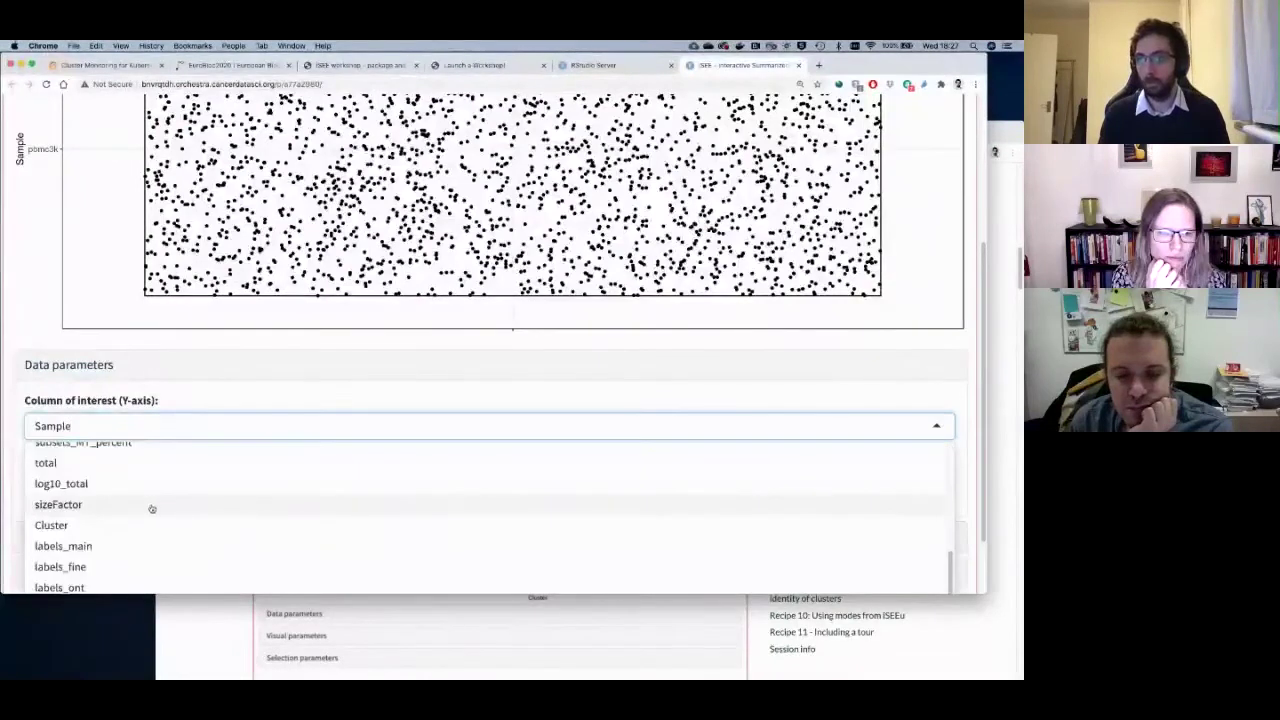
scroll(126, 466, down, 2)
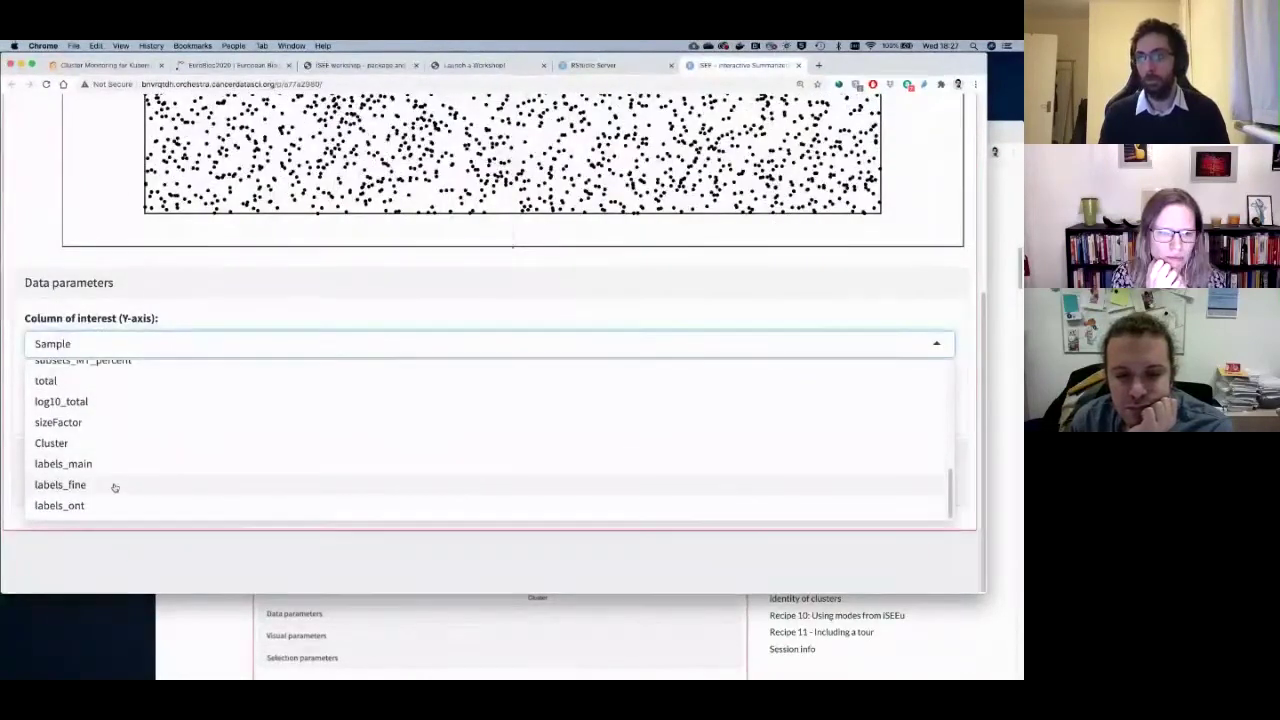
click(115, 468)
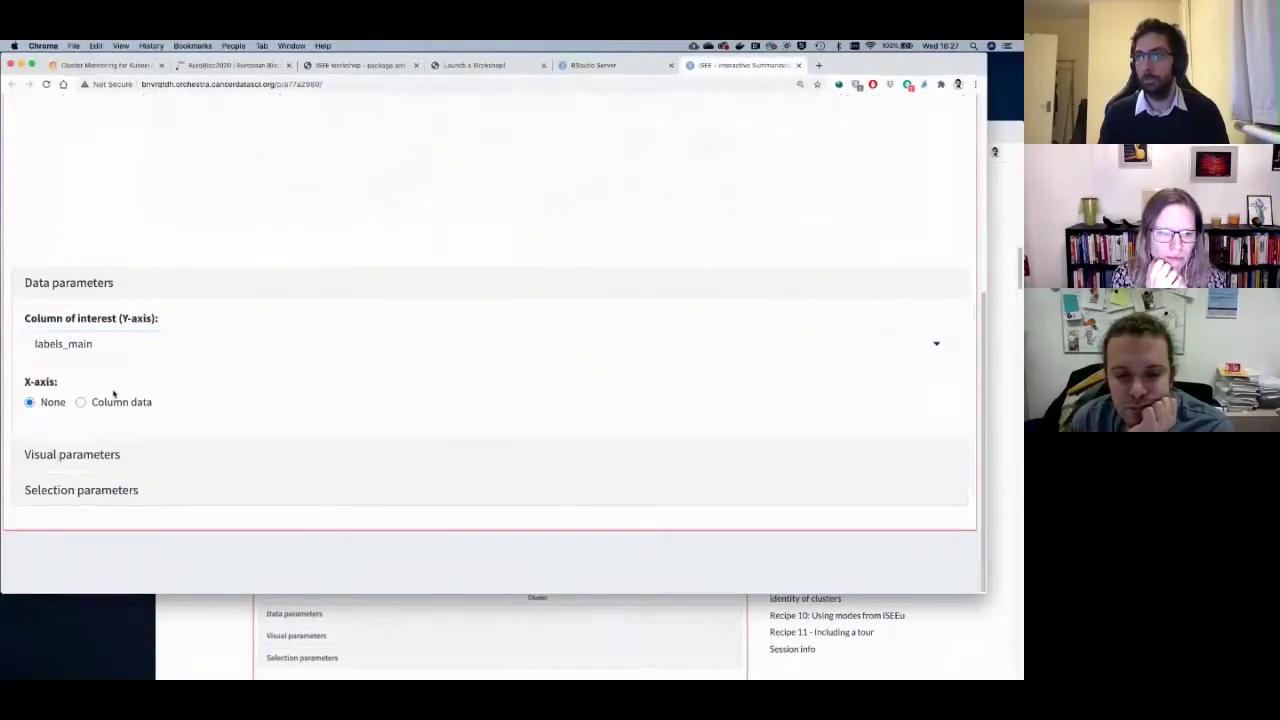
Review the labels_main plot and set its X-axis to Column data.
scroll(103, 391, up, 2)
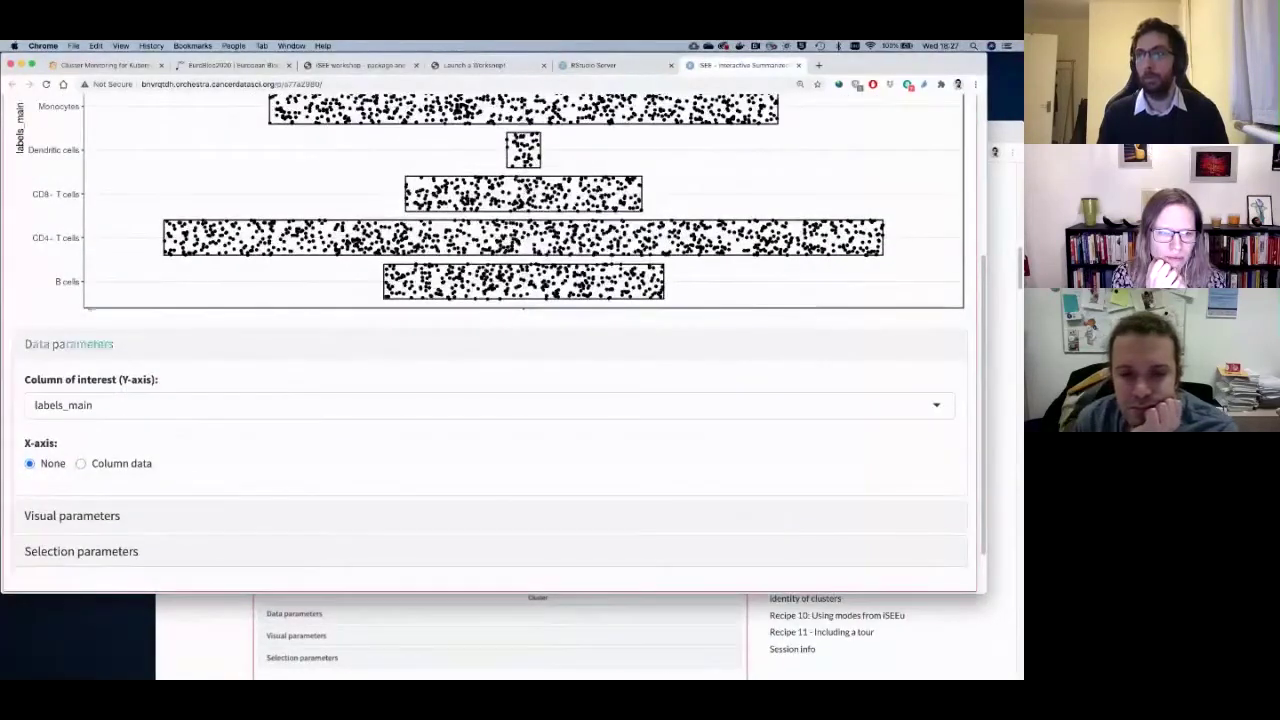
scroll(103, 391, up, 3)
scroll(60, 420, up, 2)
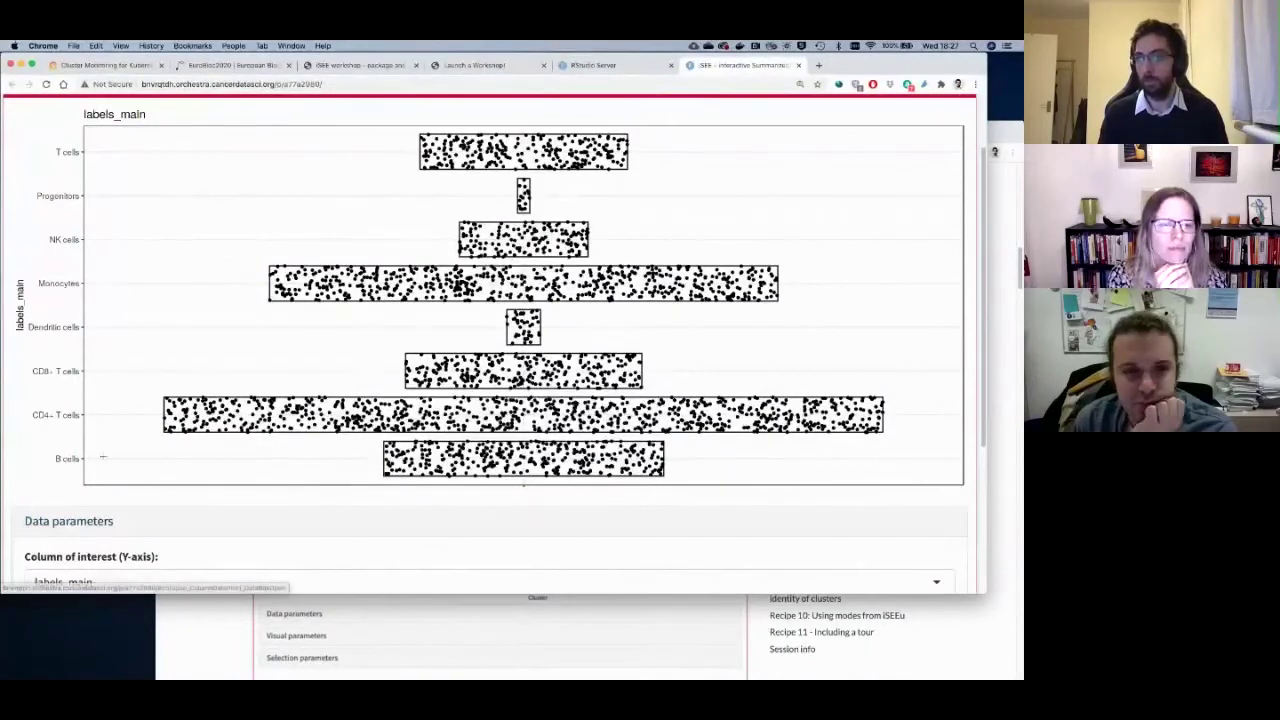
scroll(101, 459, down, 2)
scroll(101, 459, down, 1)
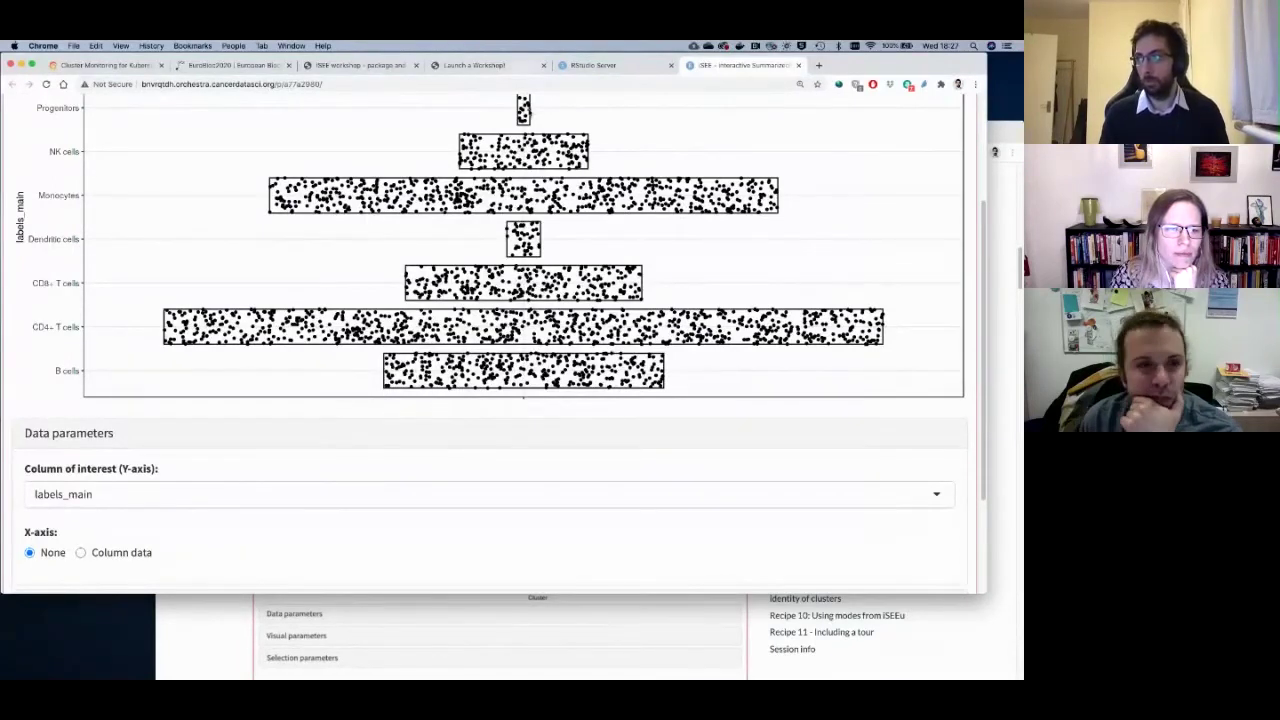
click(81, 552)
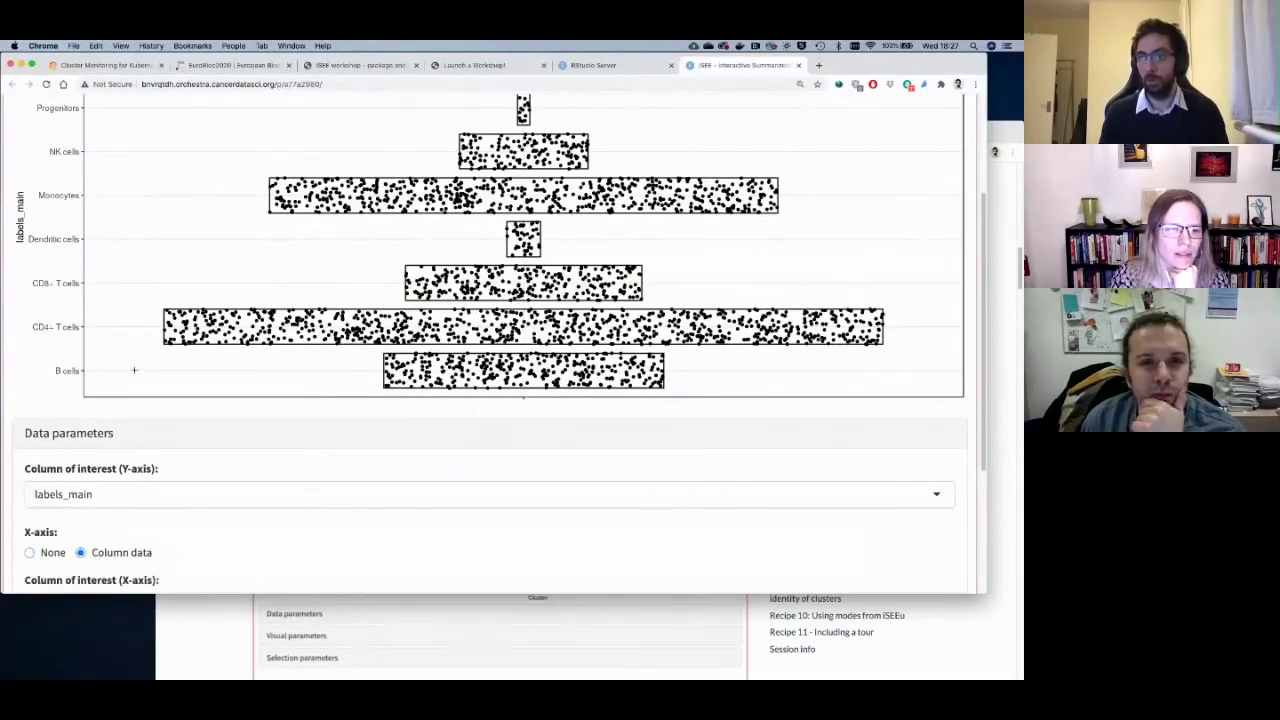
scroll(114, 366, down, 3)
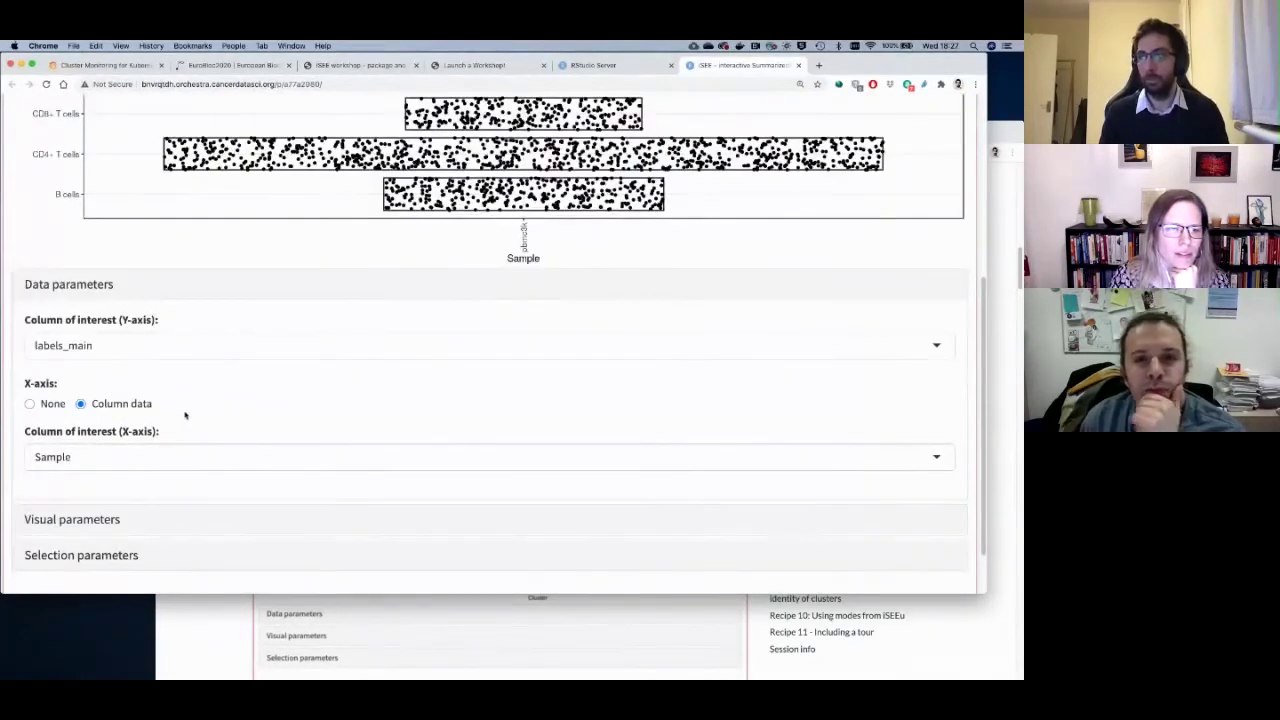
Examine the labels_main vs Sample plot, highlighting the panel title, and return to its X-axis parameters.
scroll(152, 435, up, 3)
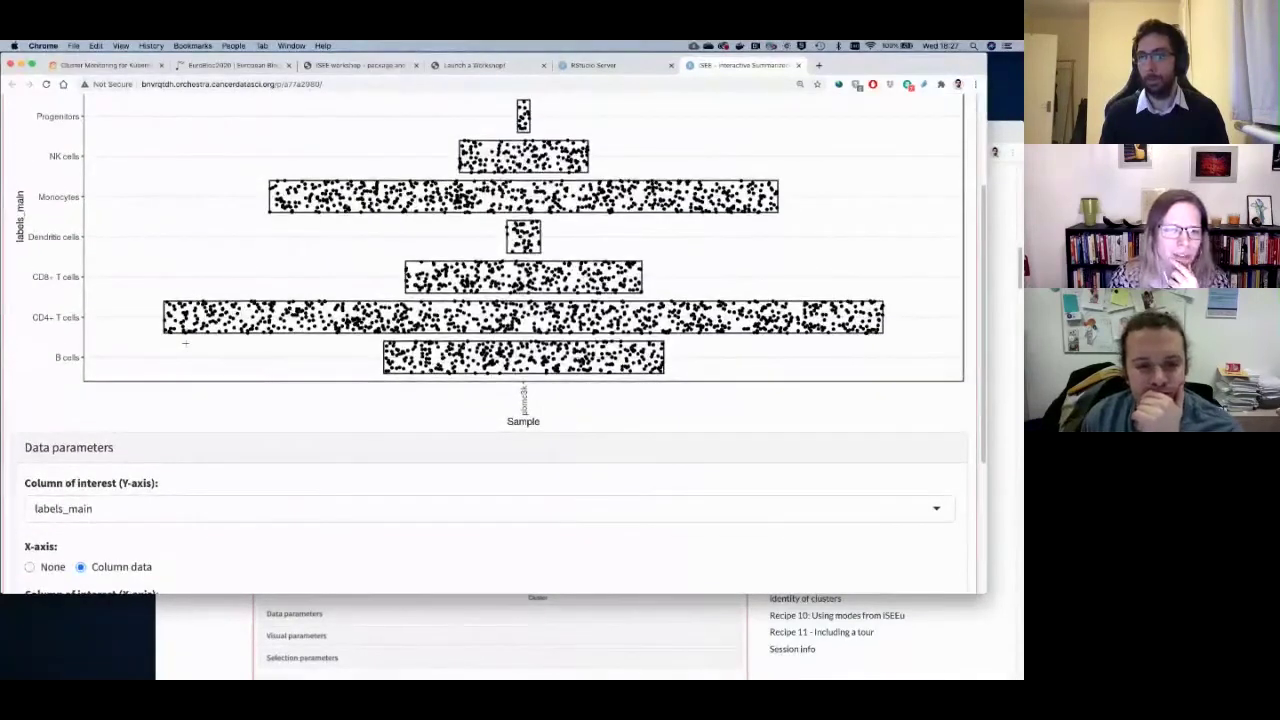
scroll(185, 343, down, 1)
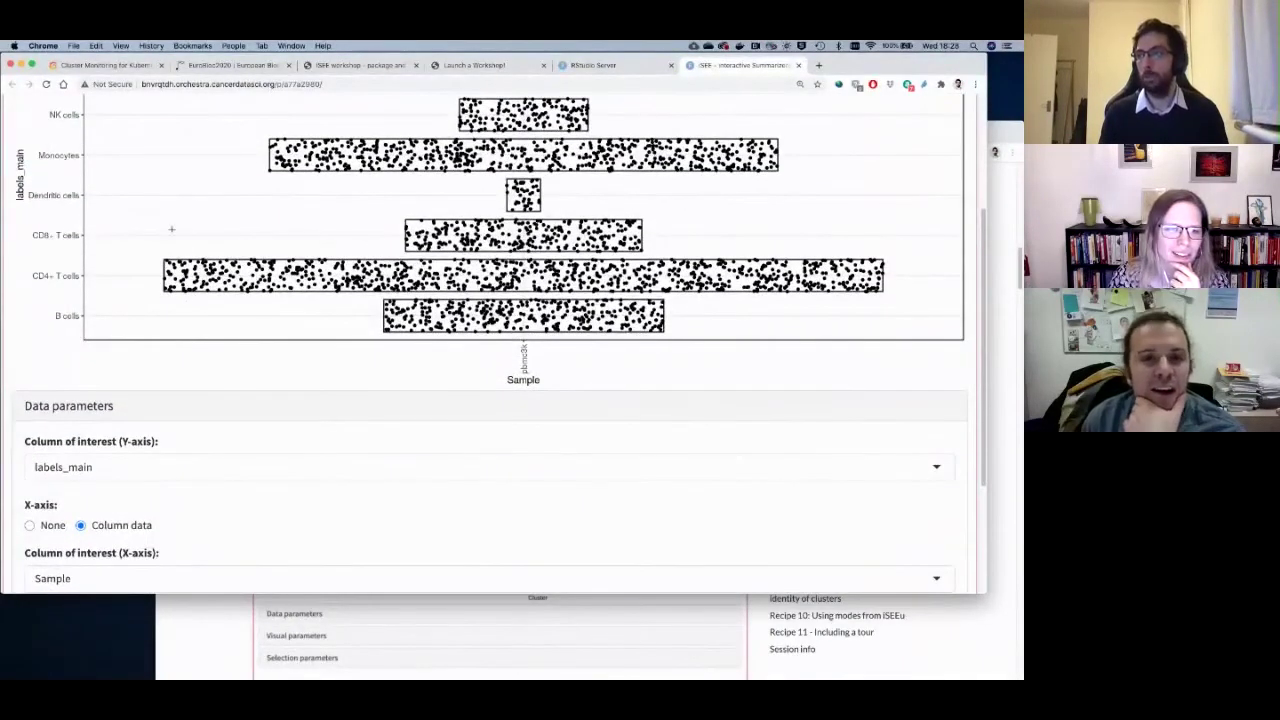
scroll(366, 281, up, 3)
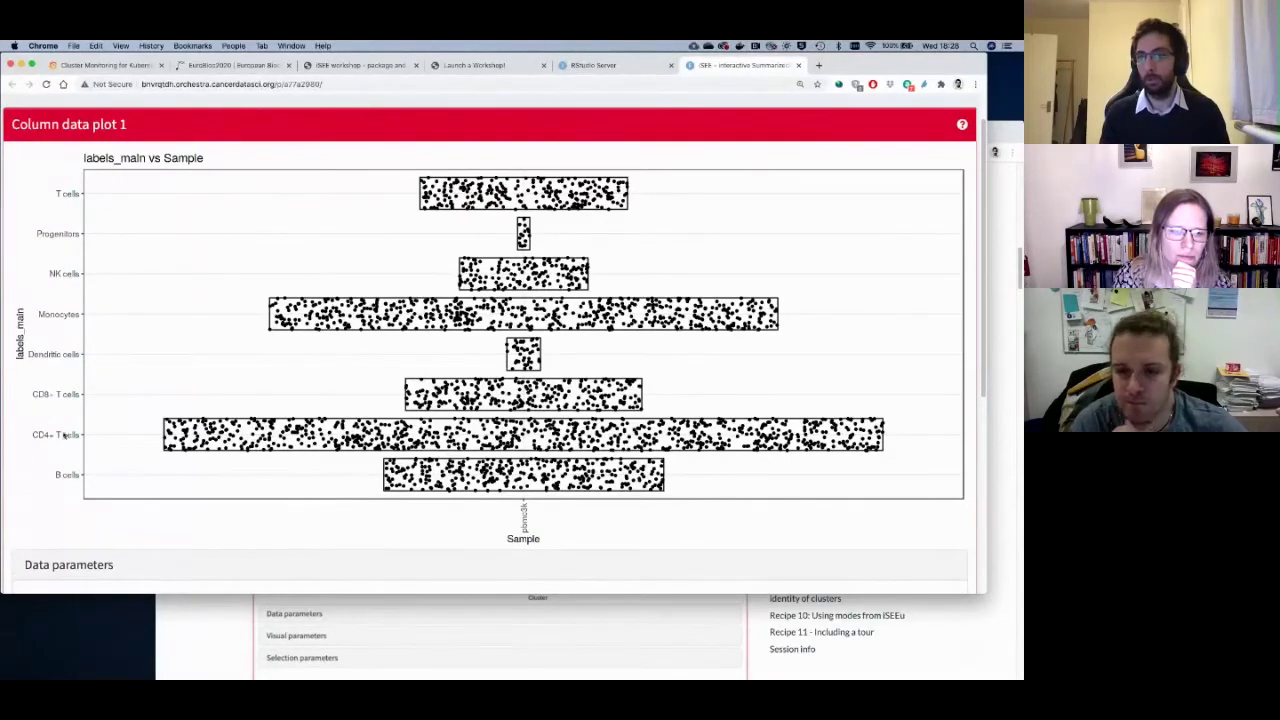
scroll(56, 430, down, 1)
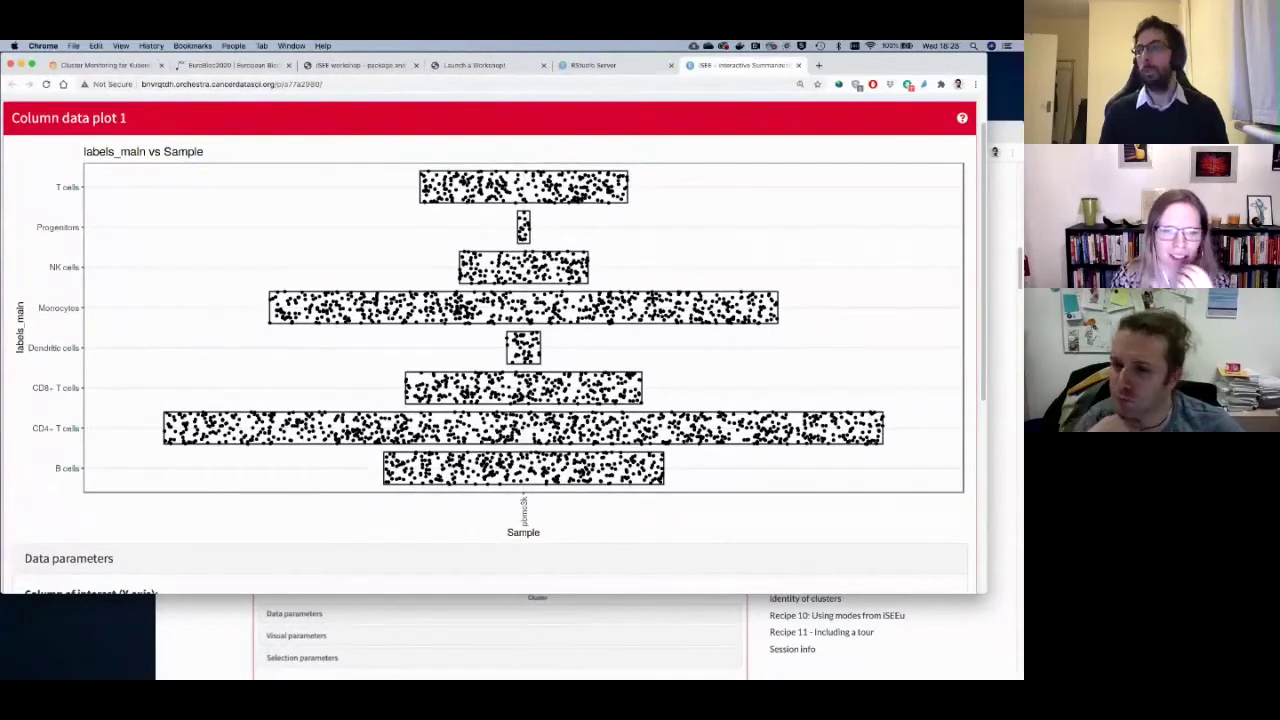
mouse_move(386, 314)
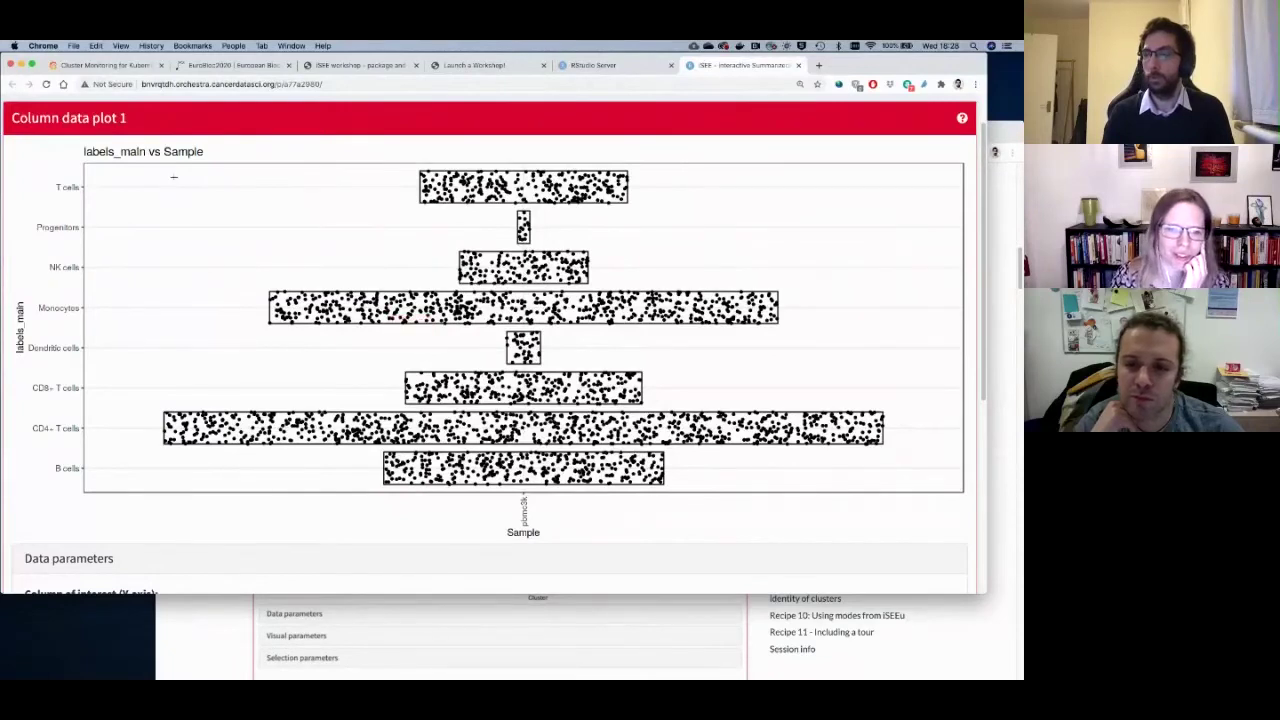
scroll(170, 170, up, 1)
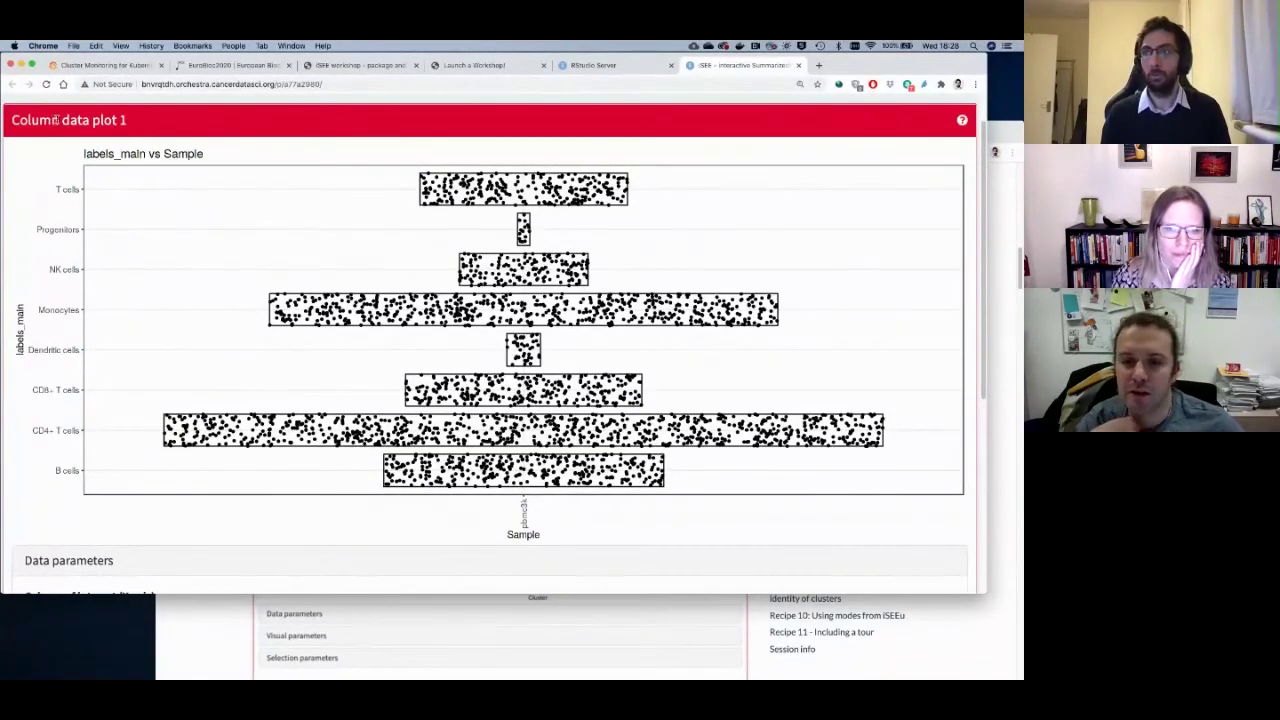
drag(58, 119, 12, 120)
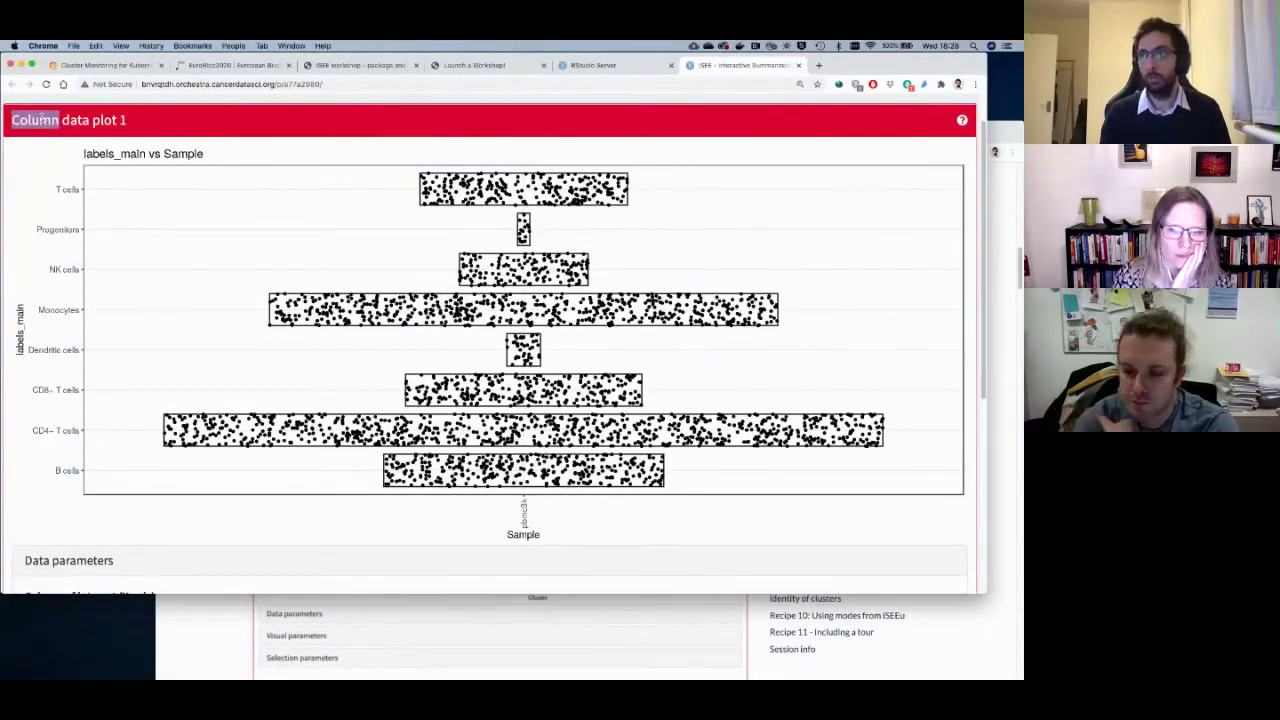
drag(58, 128, 136, 127)
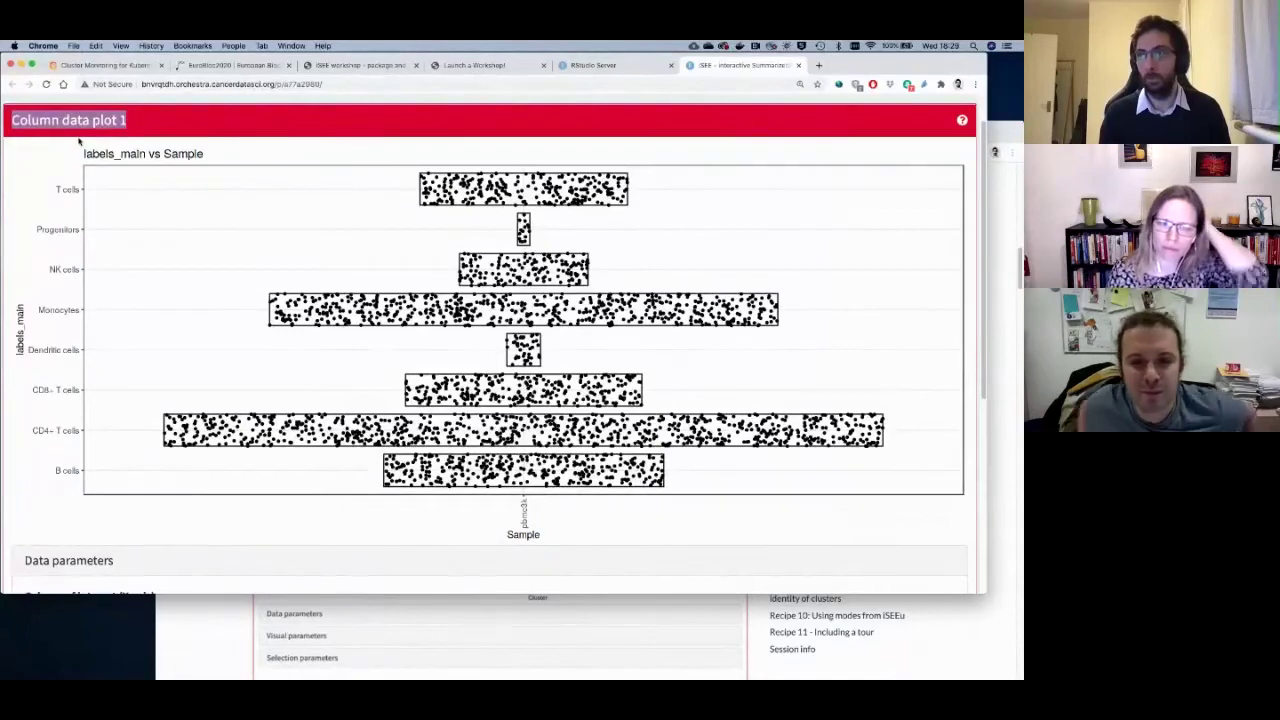
click(51, 121)
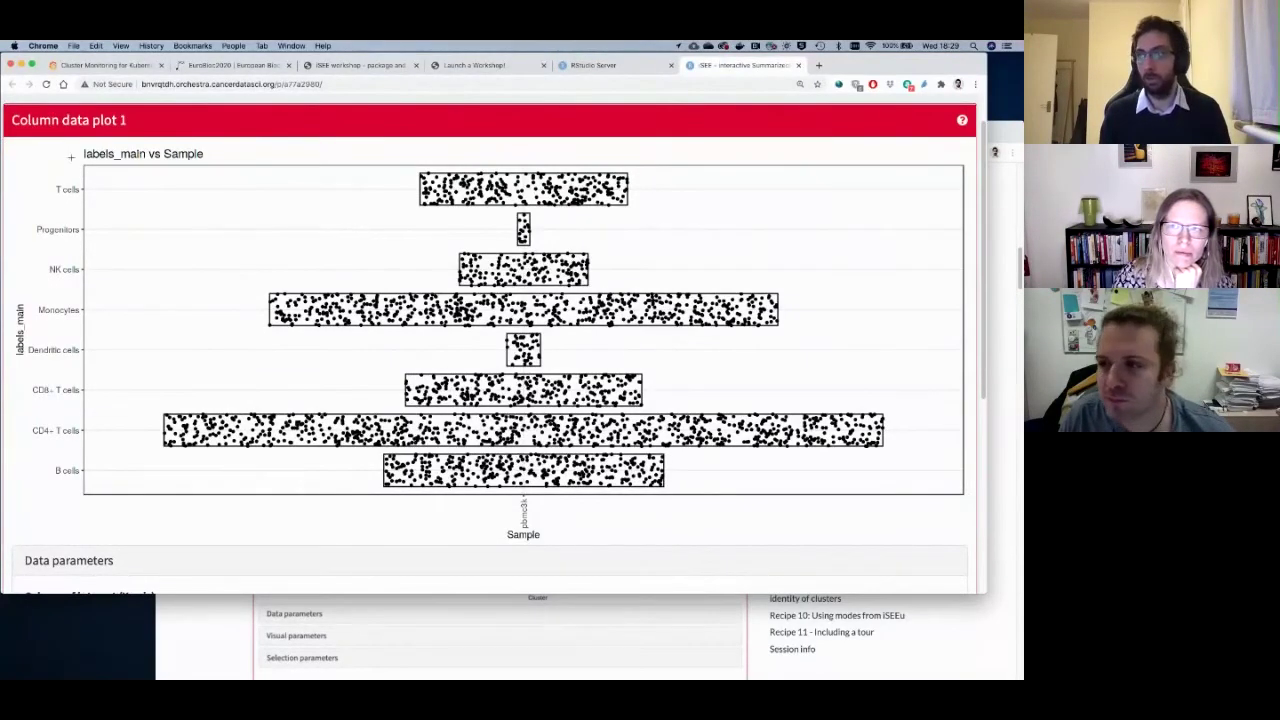
scroll(103, 229, down, 1)
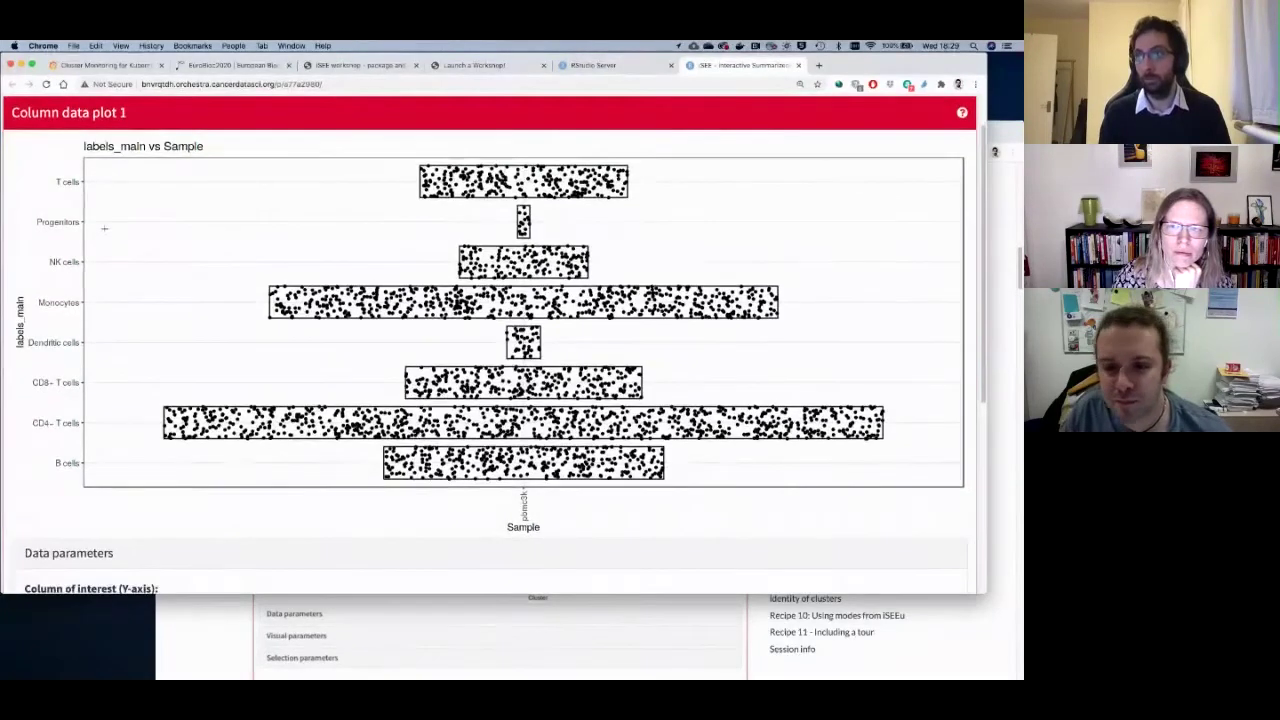
scroll(115, 290, down, 5)
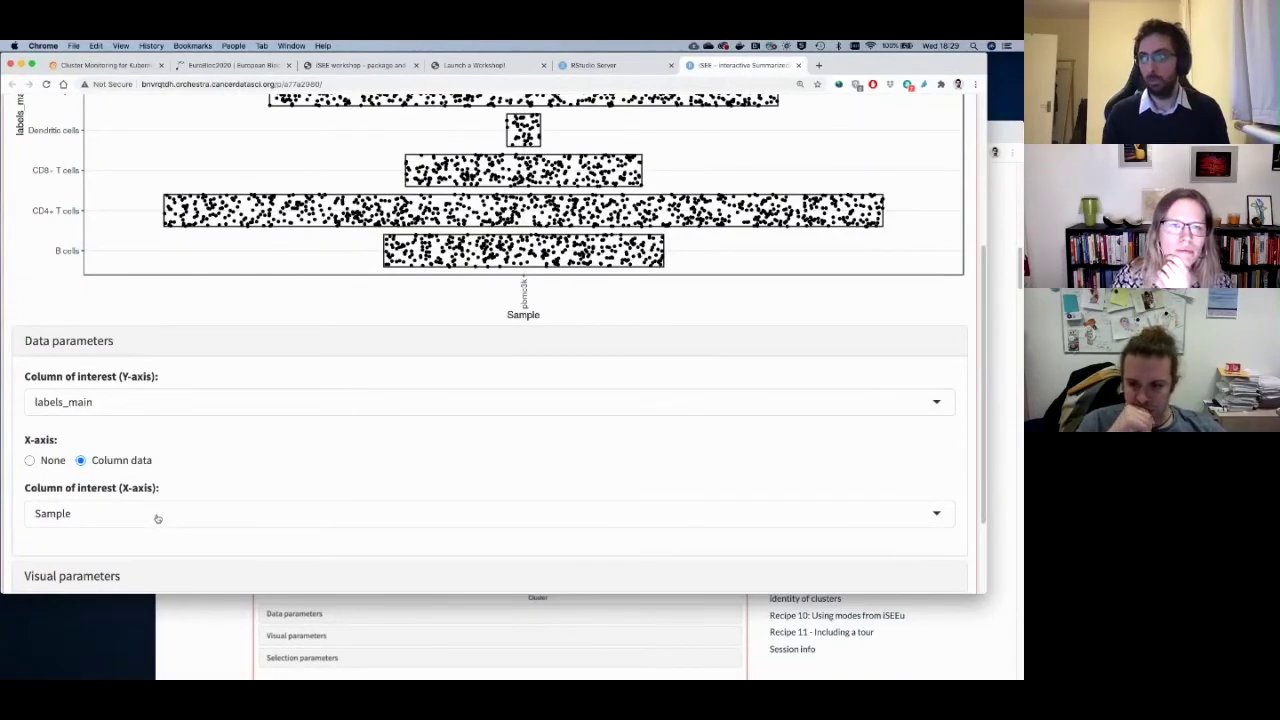
Set the X-axis column of interest to Cluster in the column data plot's data parameters.
scroll(440, 348, up, 1)
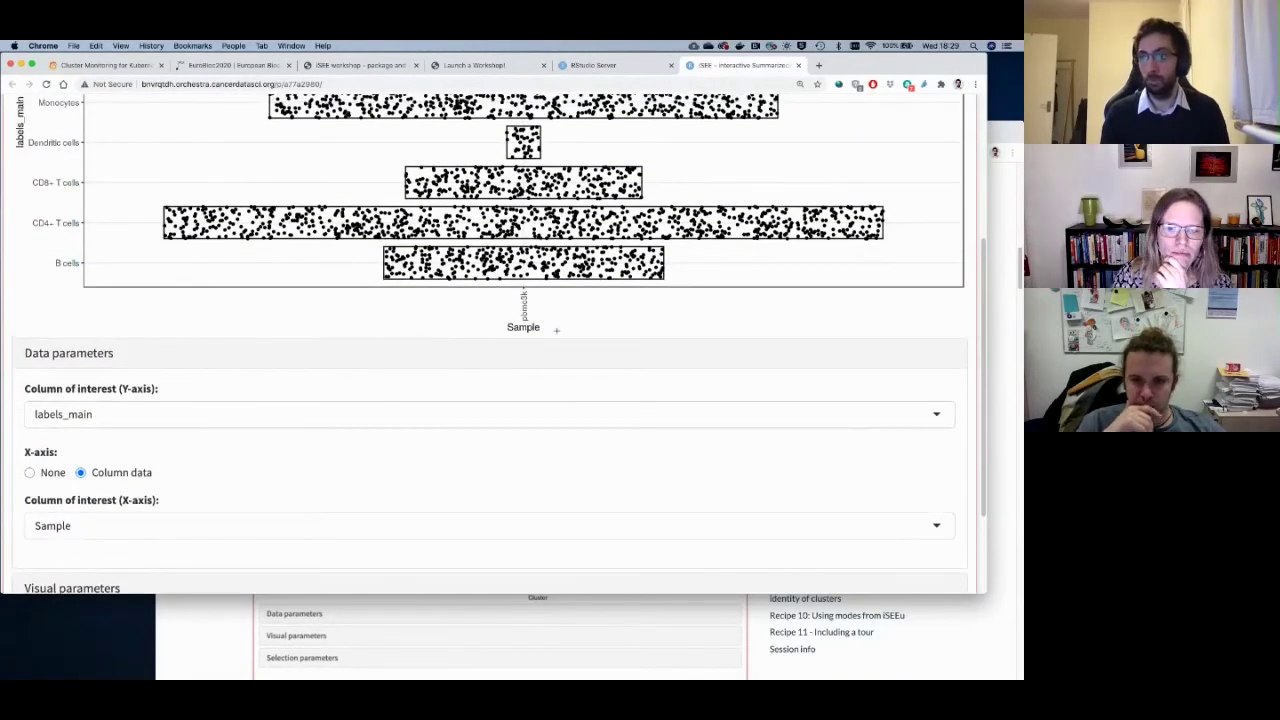
scroll(358, 455, down, 1)
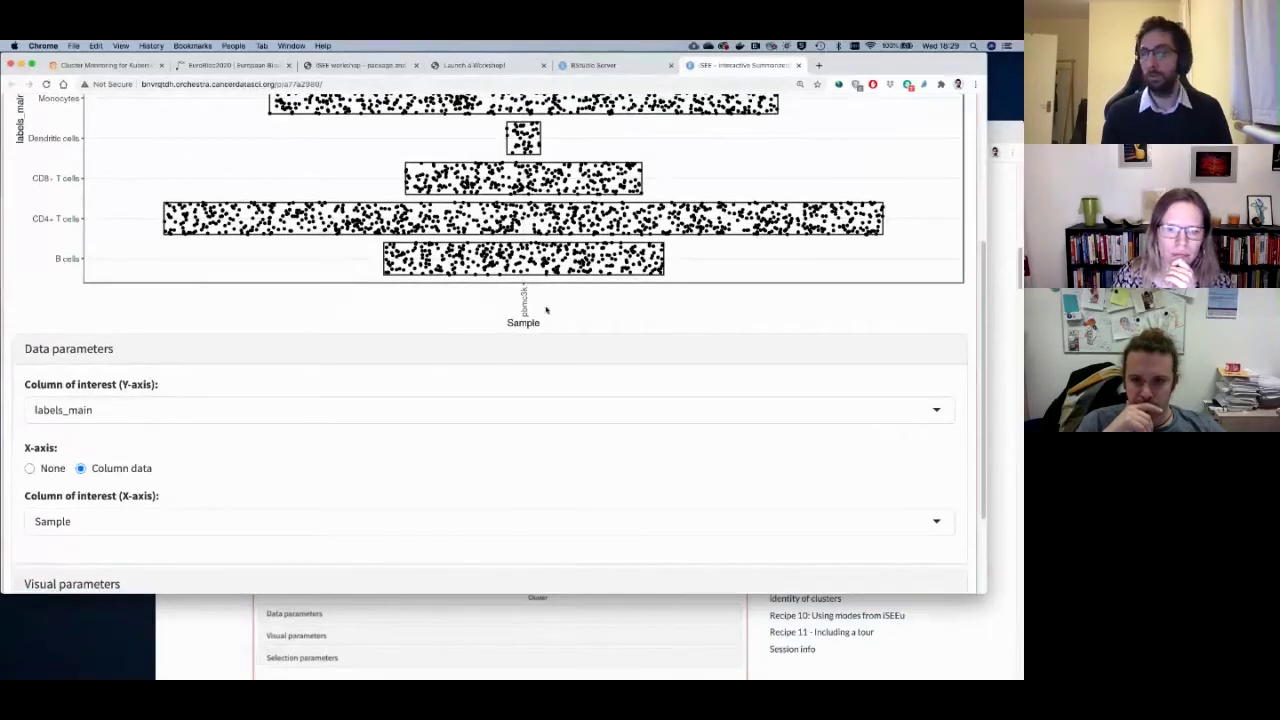
scroll(445, 431, down, 1)
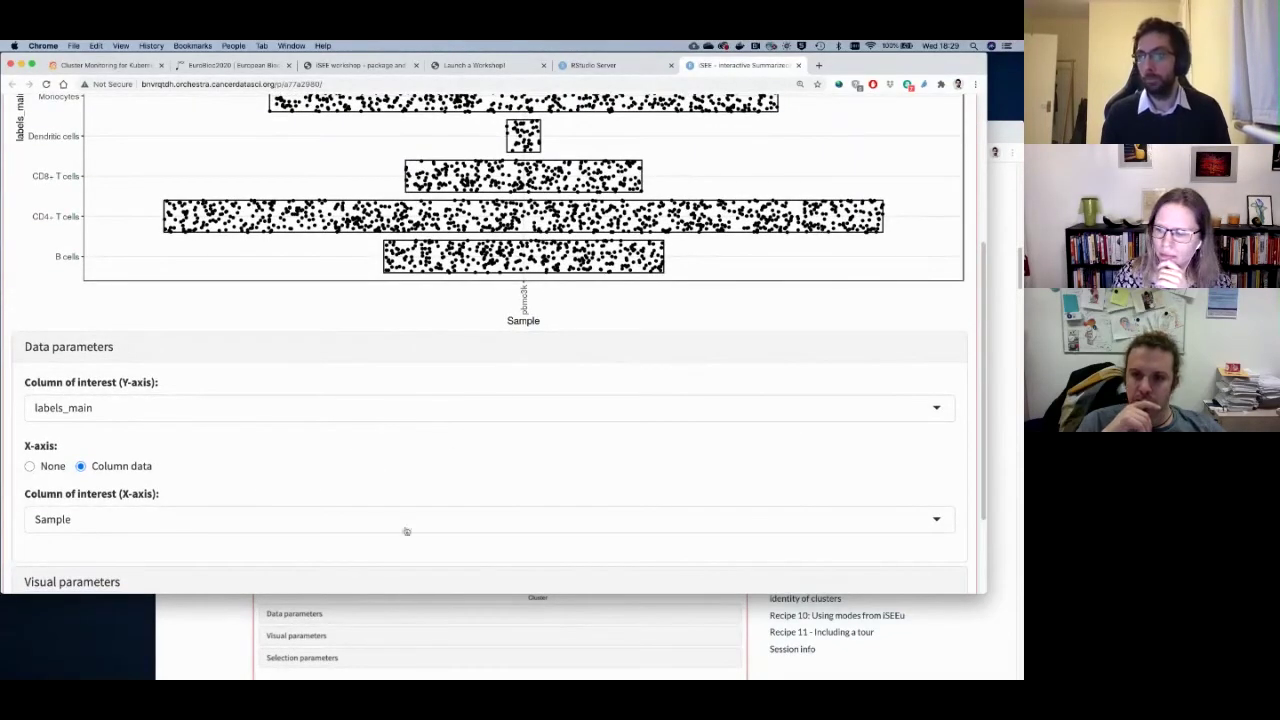
scroll(316, 494, down, 5)
click(314, 391)
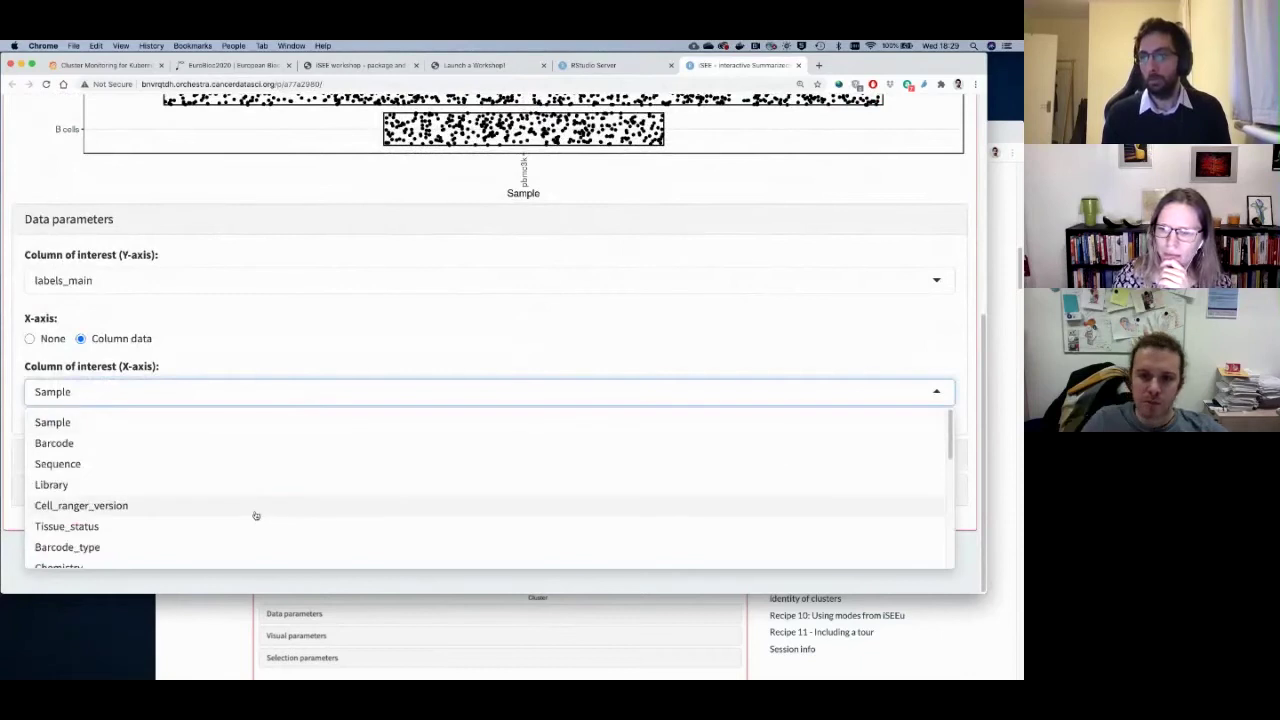
scroll(256, 515, down, 5)
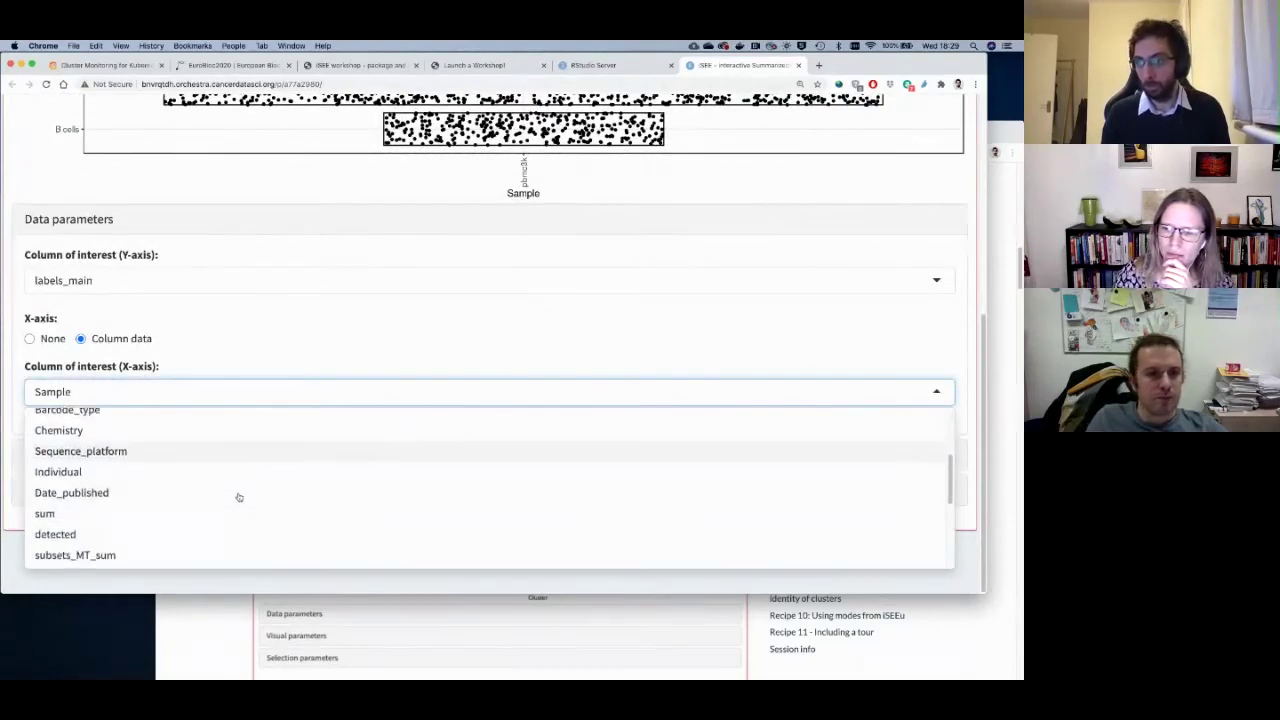
scroll(133, 512, down, 1)
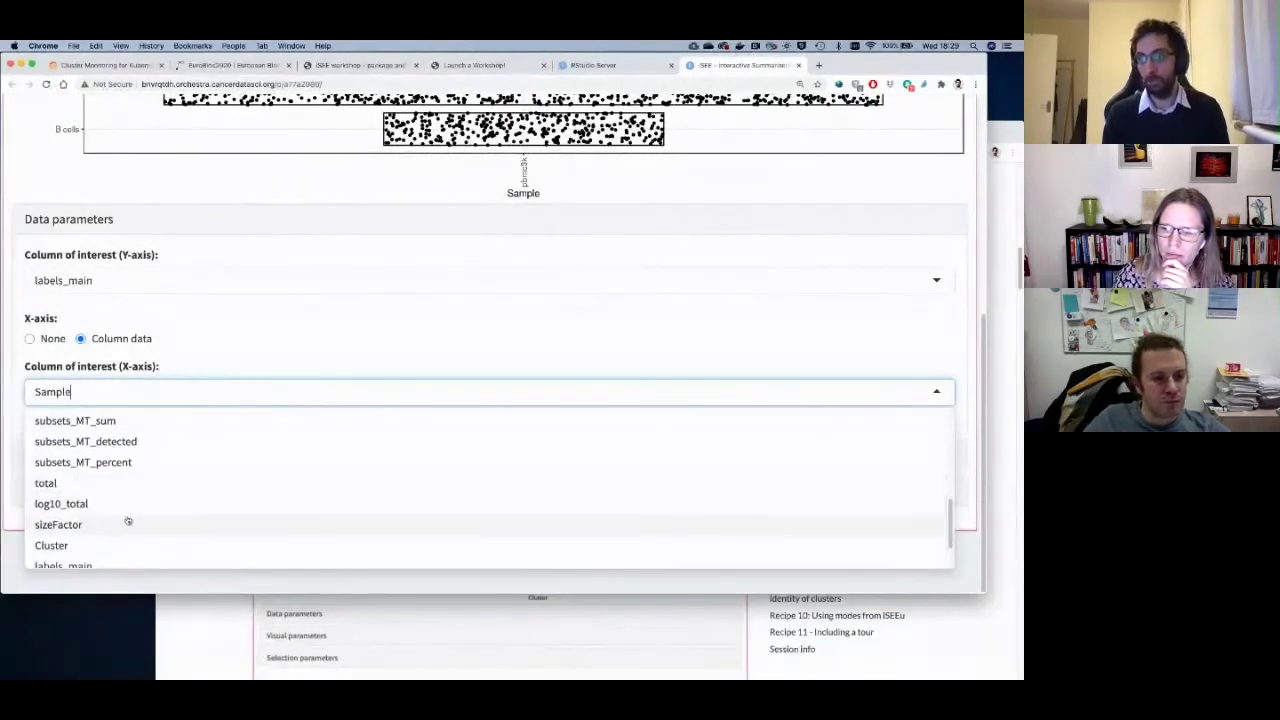
click(83, 546)
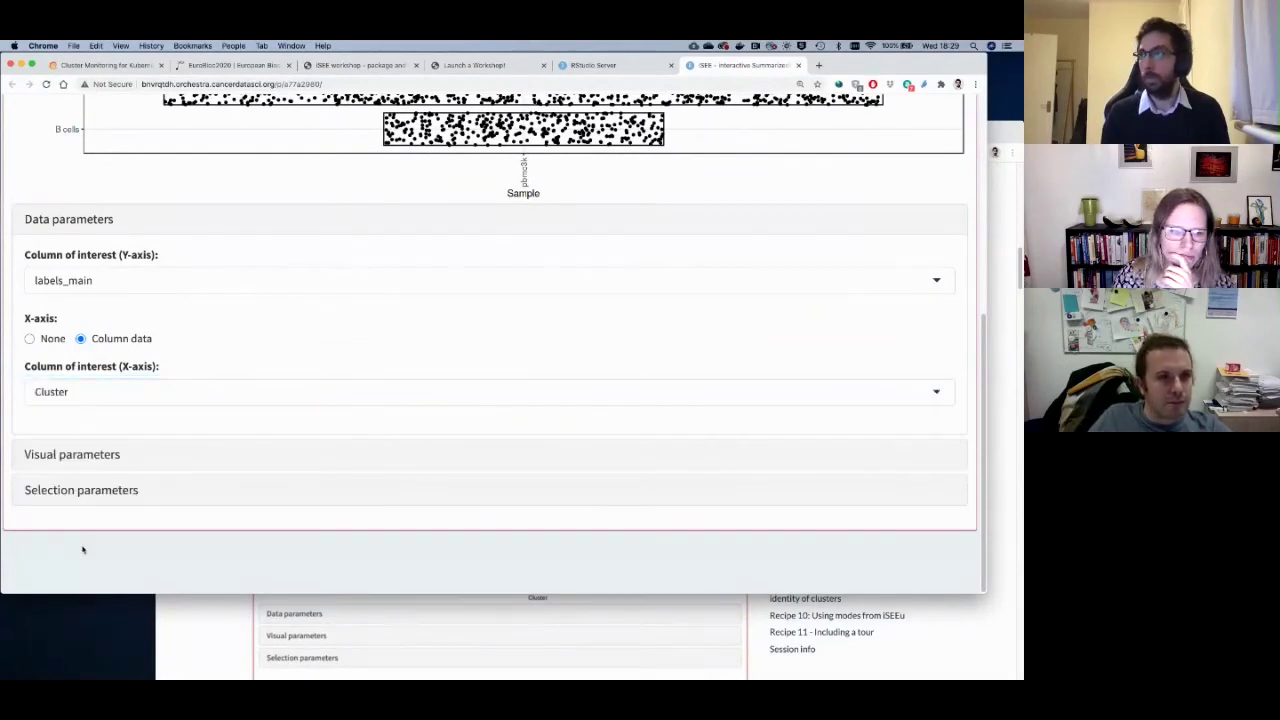
Brush the CD4+ T cells block of cluster 2 in the labels_main vs Cluster plot and inspect its individual cells.
scroll(287, 296, up, 2)
scroll(287, 303, up, 4)
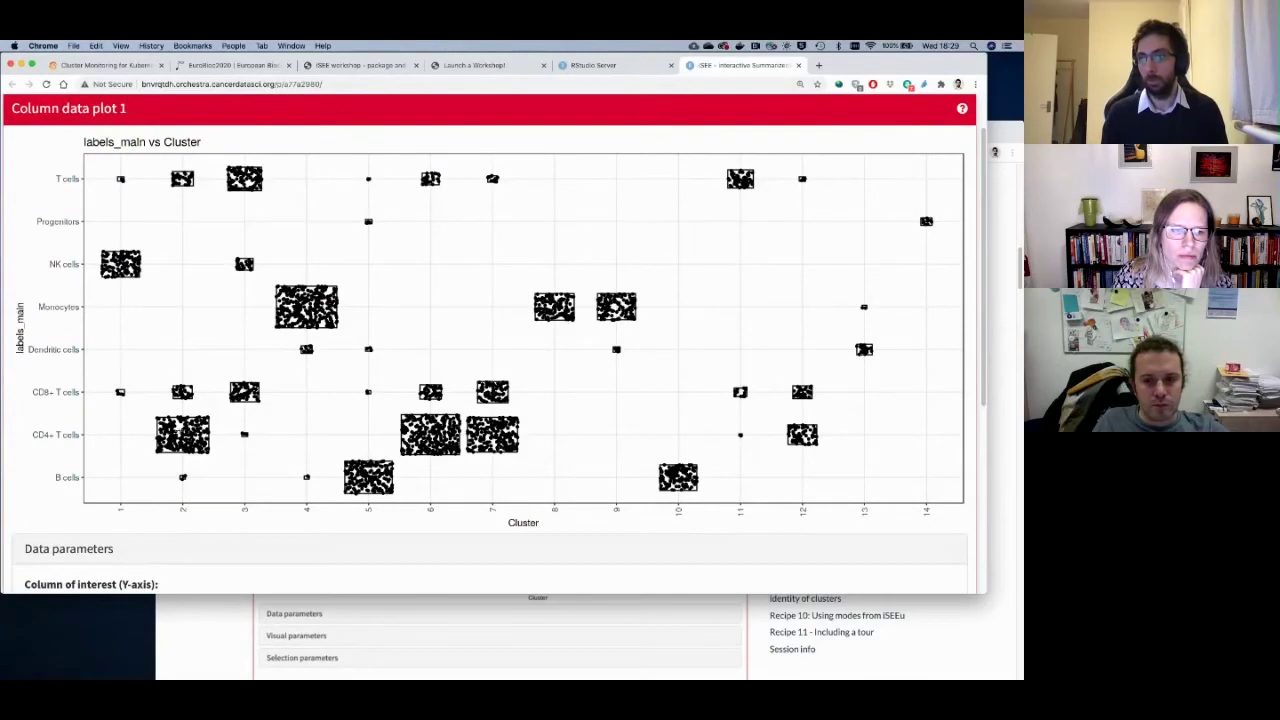
drag(158, 416, 214, 457)
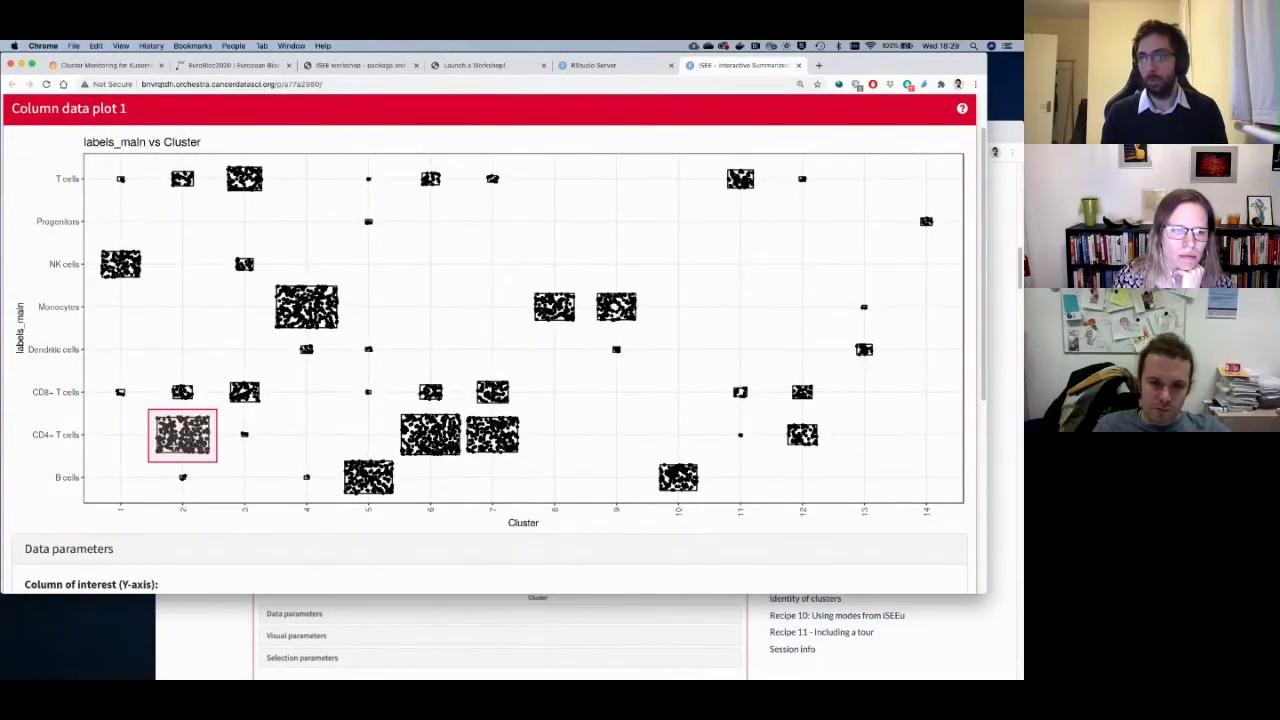
mouse_move(174, 442)
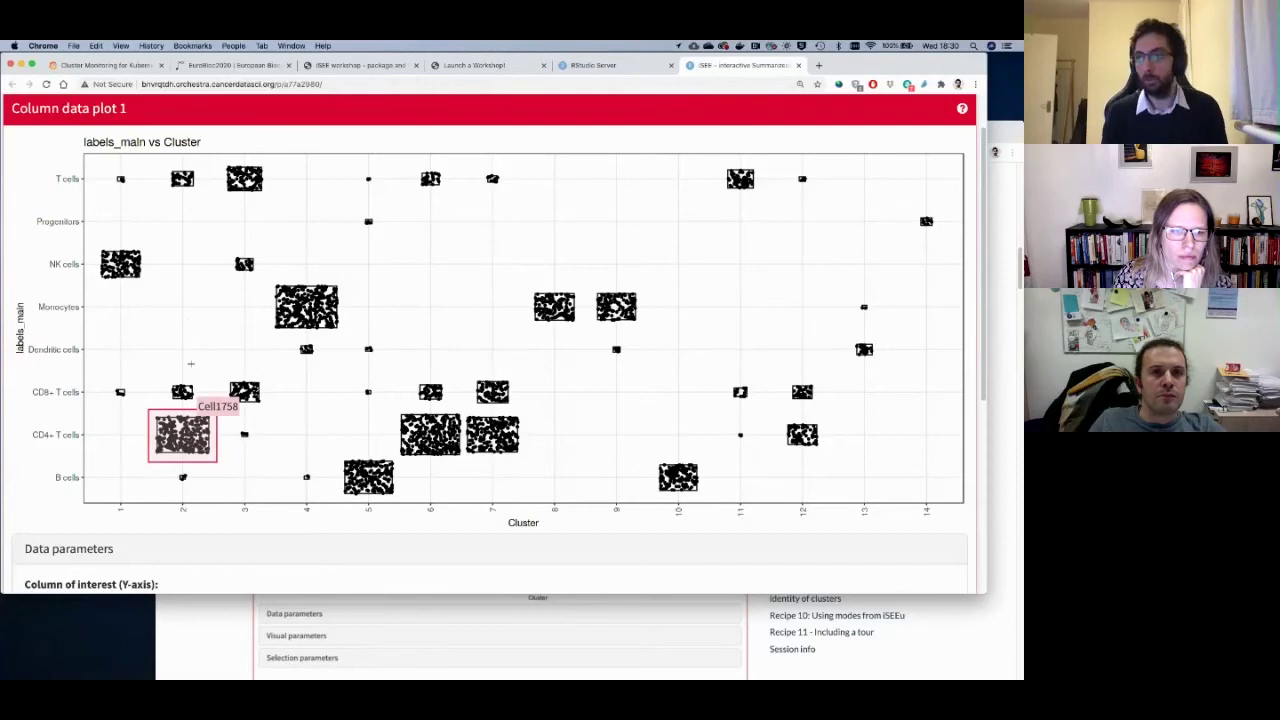
mouse_move(171, 406)
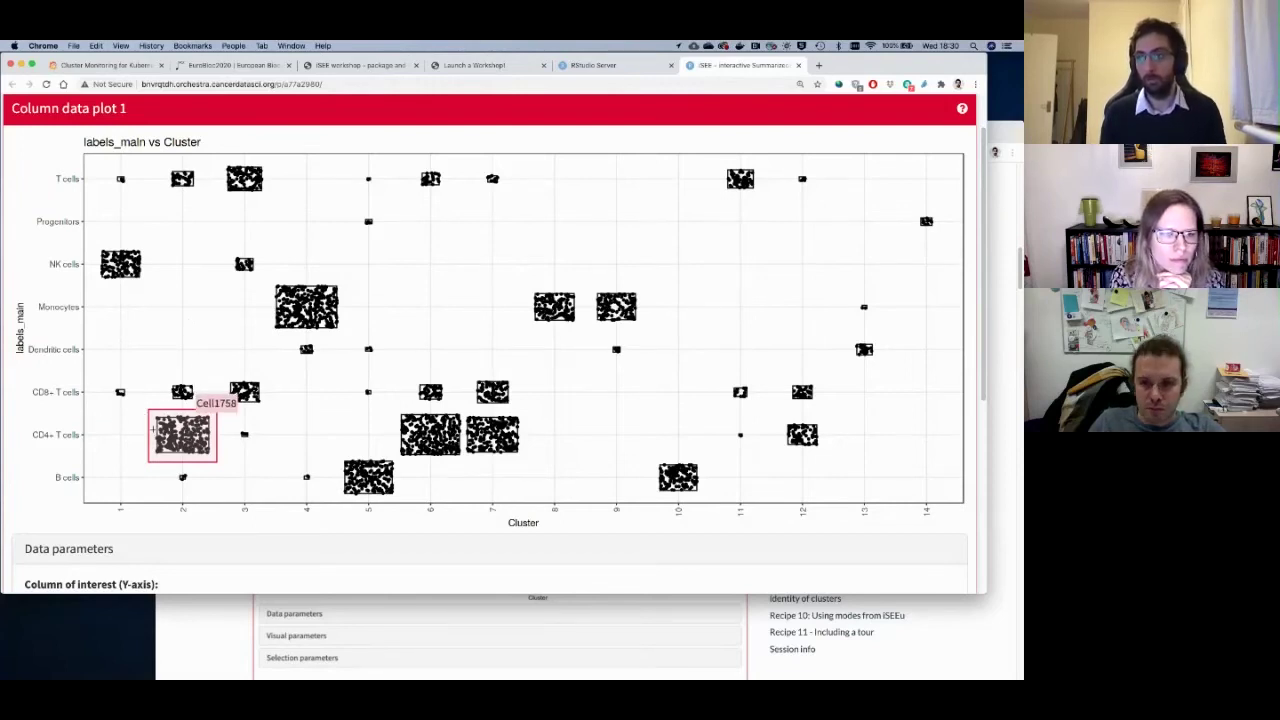
scroll(150, 425, down, 1)
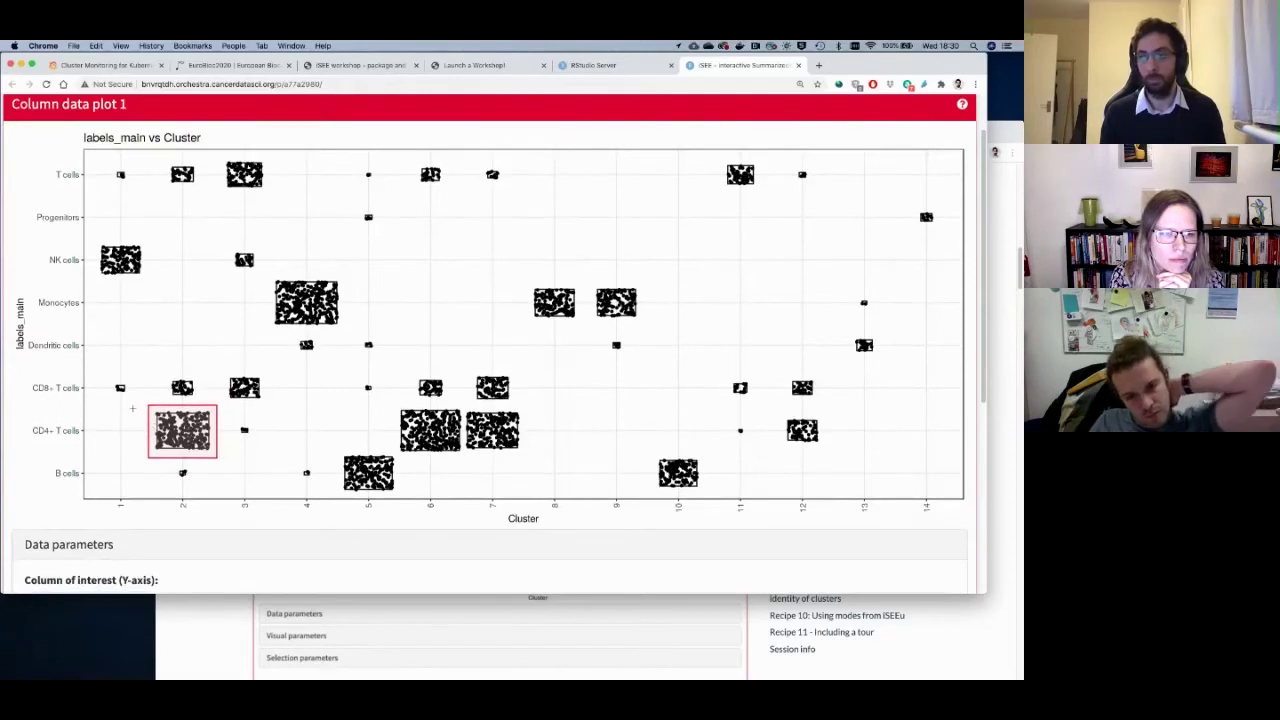
scroll(158, 423, down, 1)
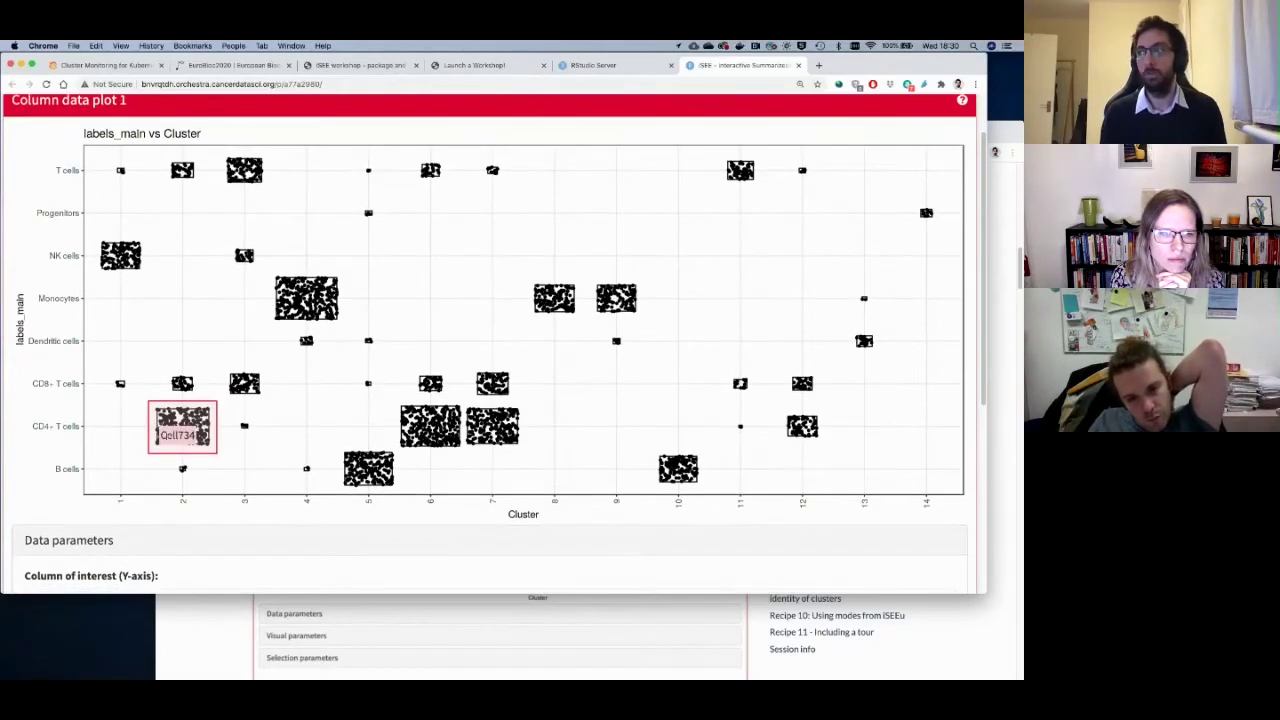
scroll(480, 320, down, 1)
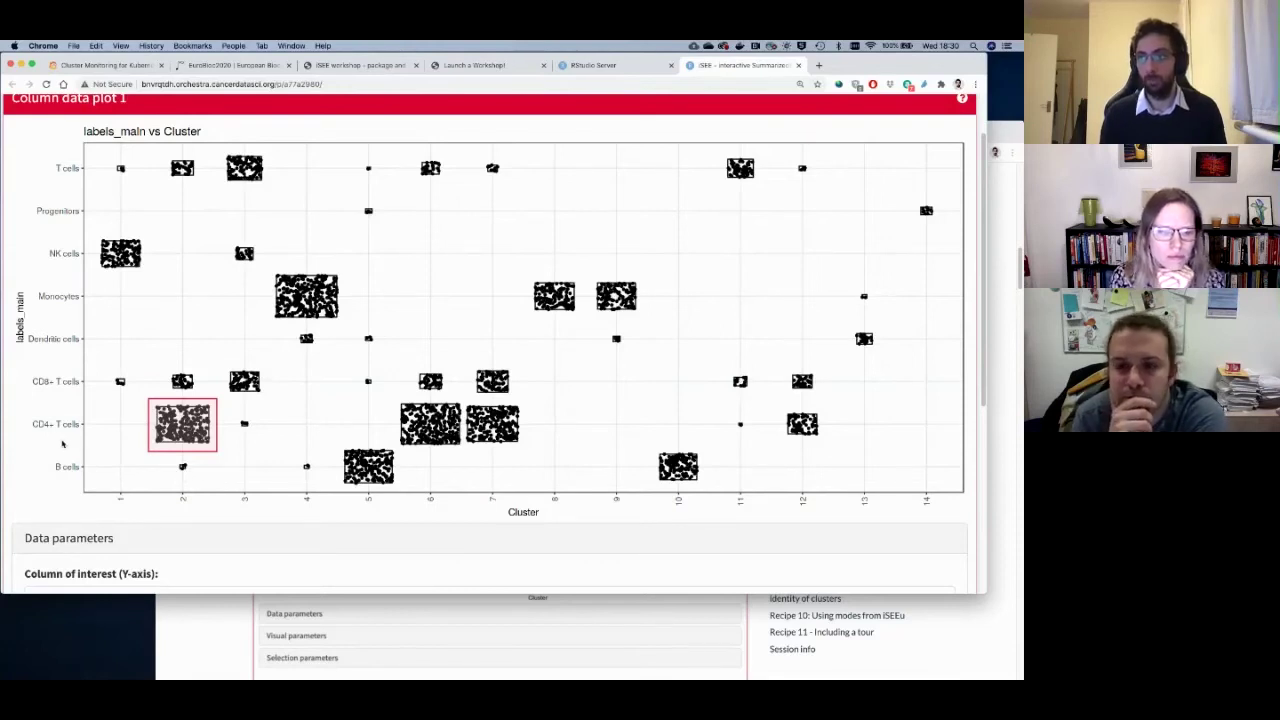
Set the Y-axis column of interest to labels_fine and bring the whole plot back into view.
scroll(78, 449, down, 3)
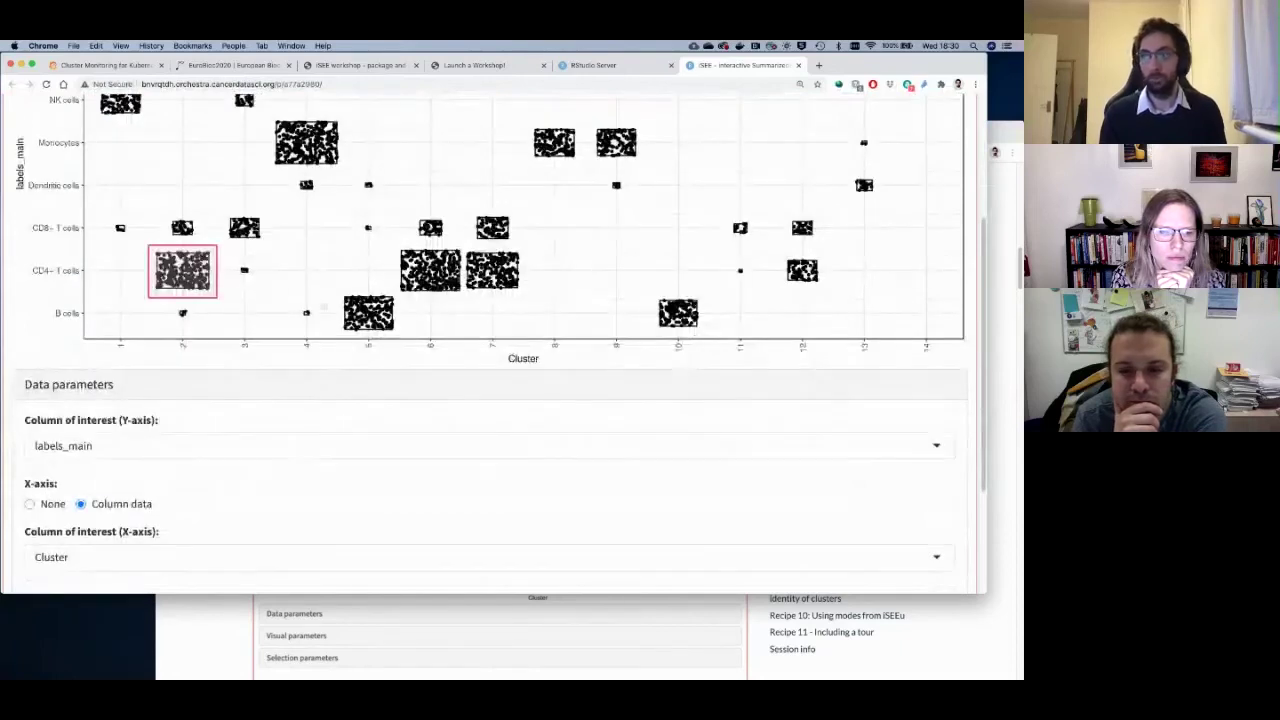
scroll(312, 379, down, 1)
click(313, 429)
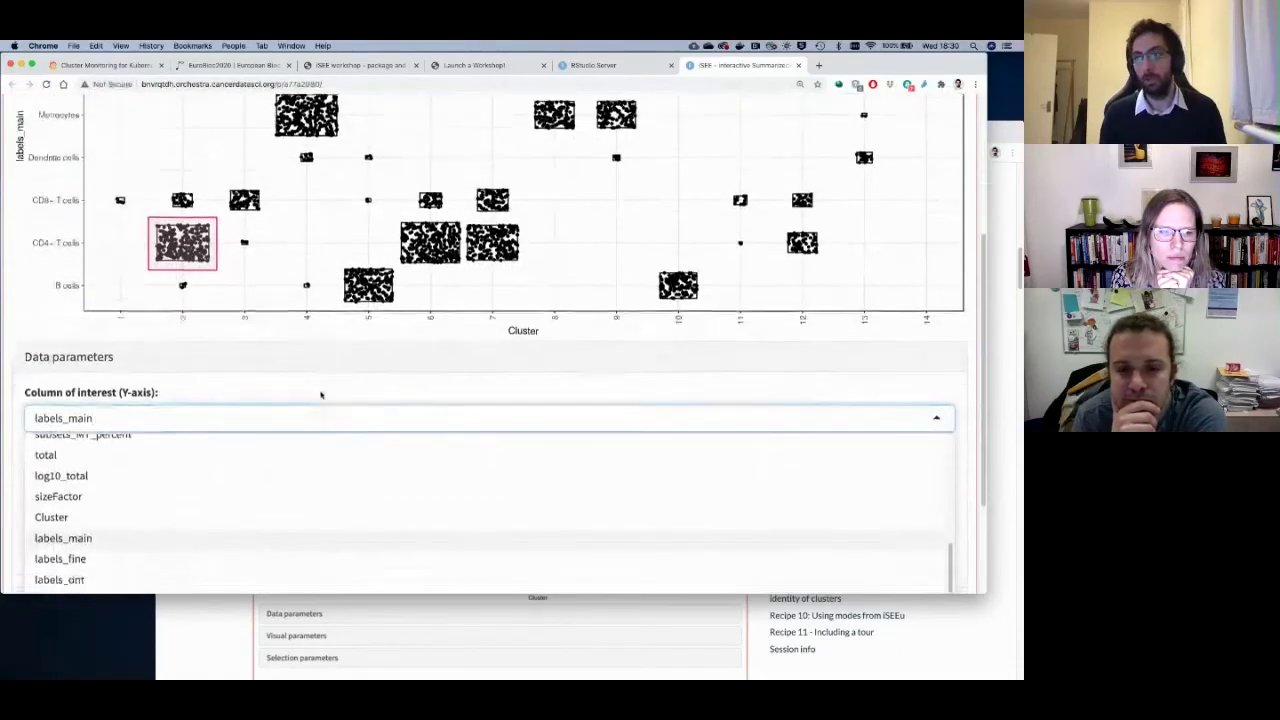
scroll(313, 392, down, 1)
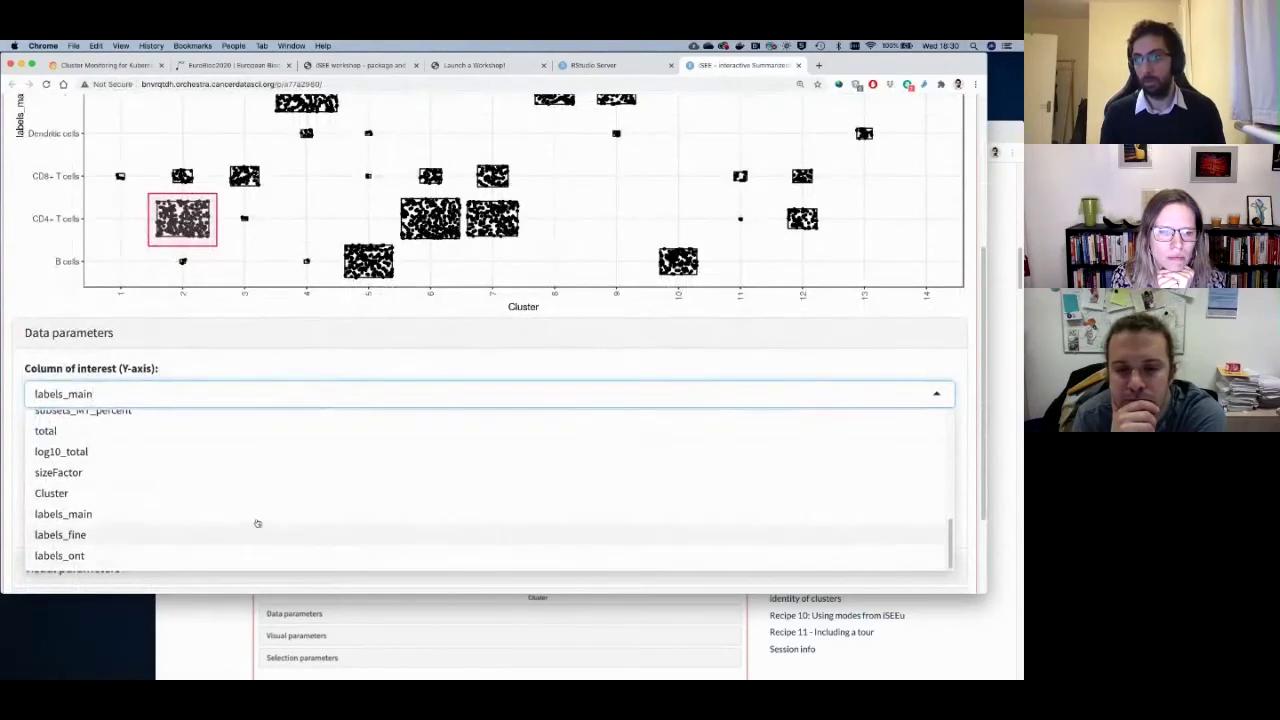
click(64, 535)
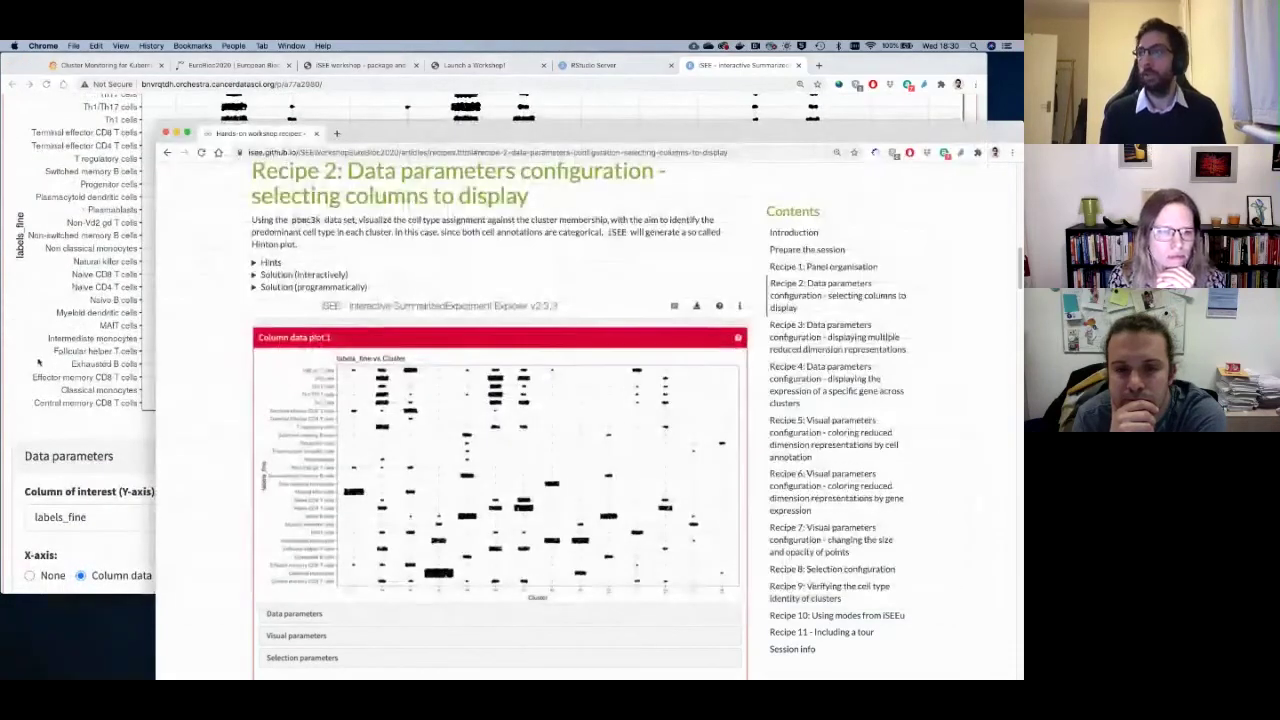
scroll(490, 340, up, 2)
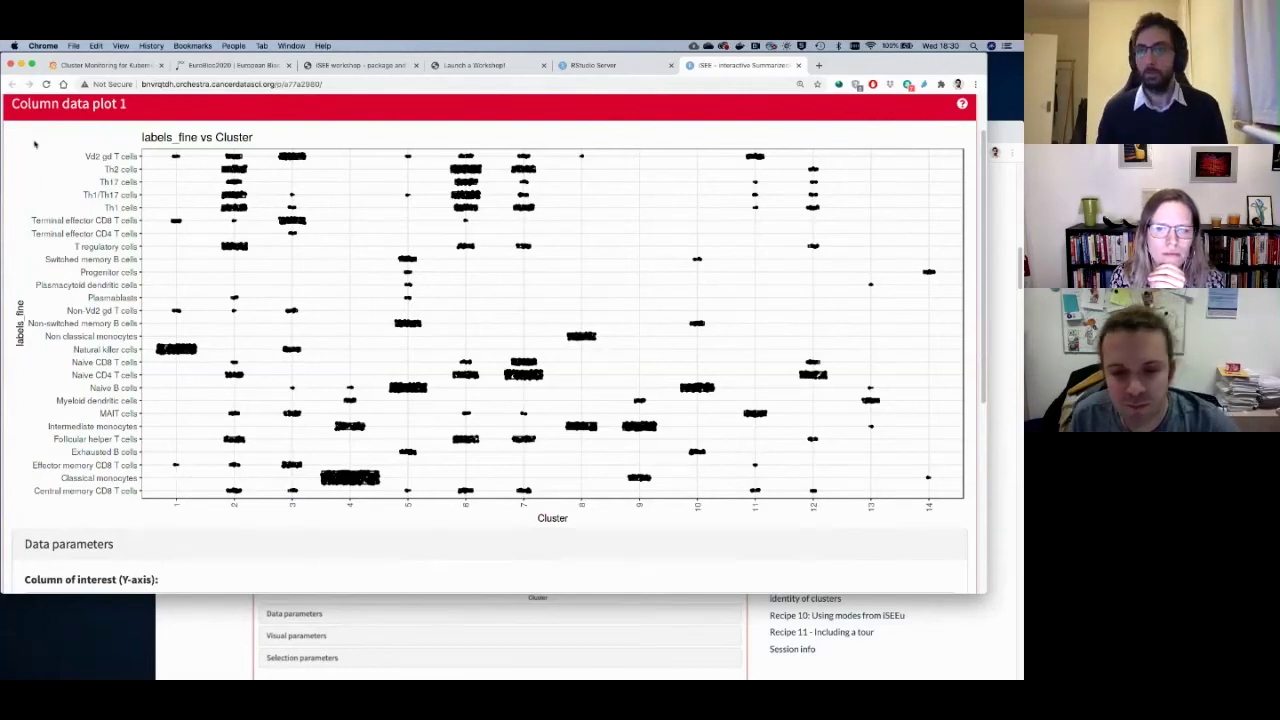
Collapse the Data parameters section of Column data plot 1.
scroll(62, 205, down, 5)
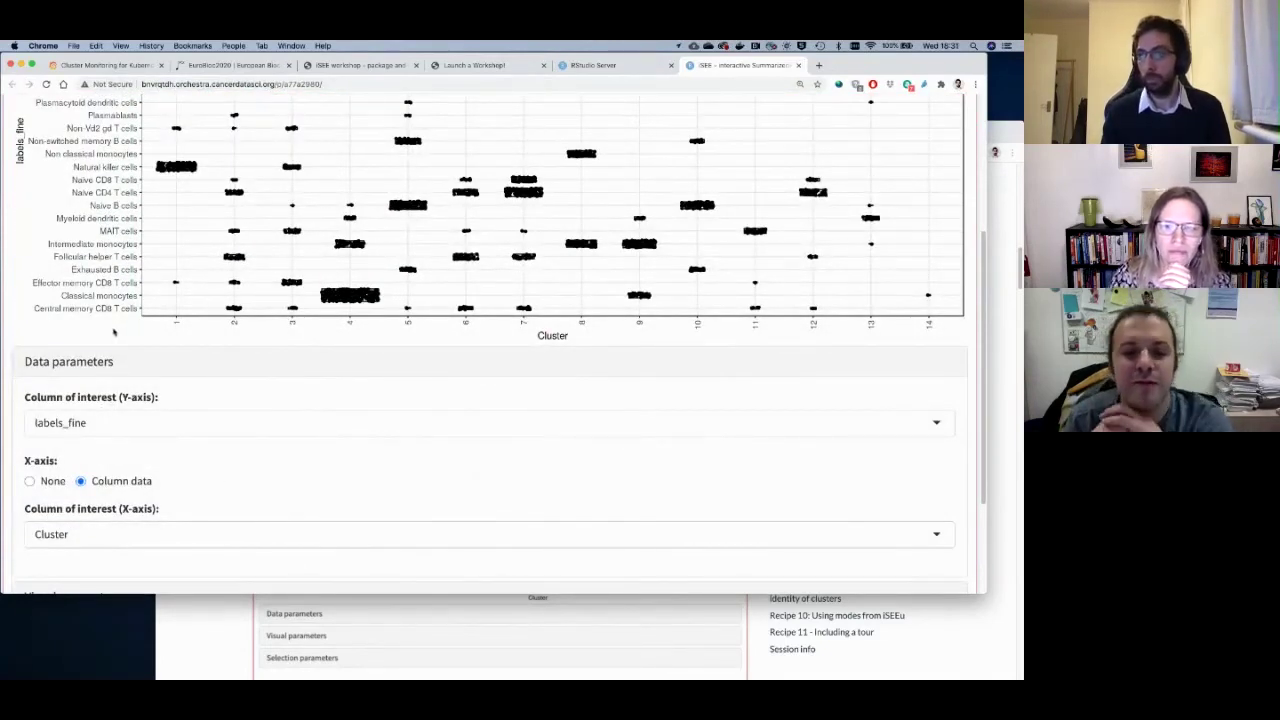
scroll(111, 378, down, 1)
scroll(111, 378, down, 2)
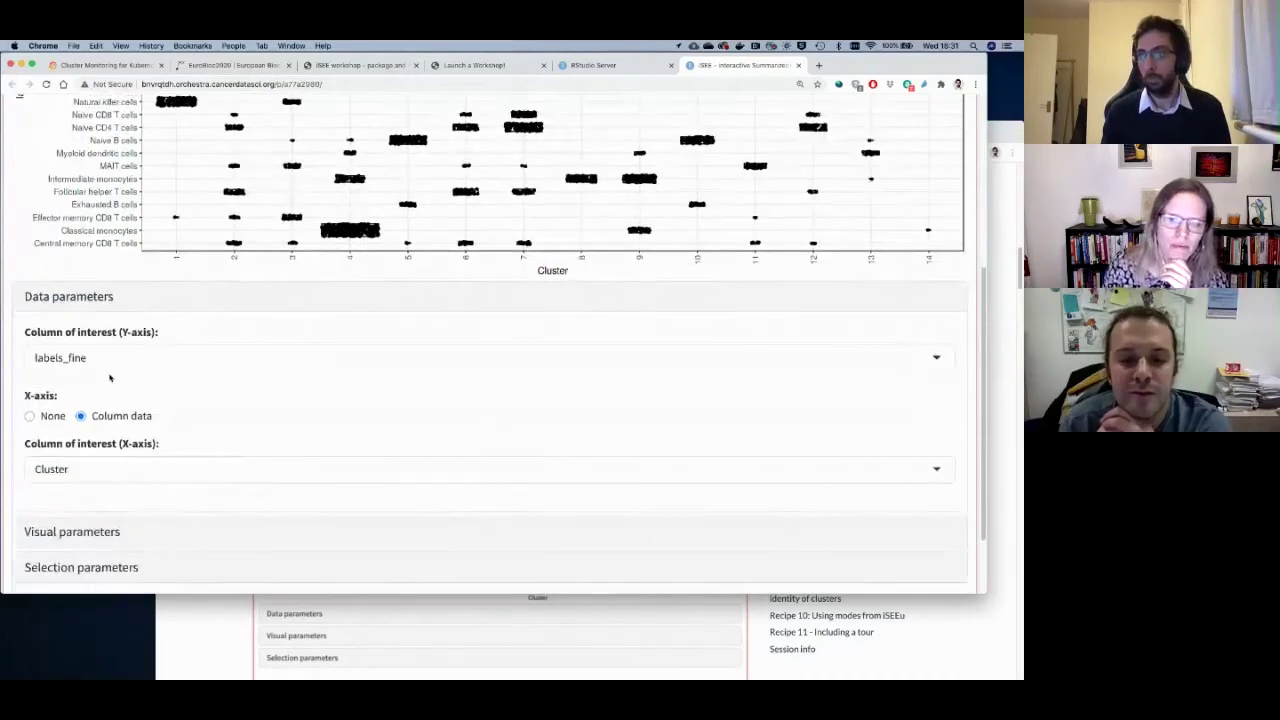
click(100, 297)
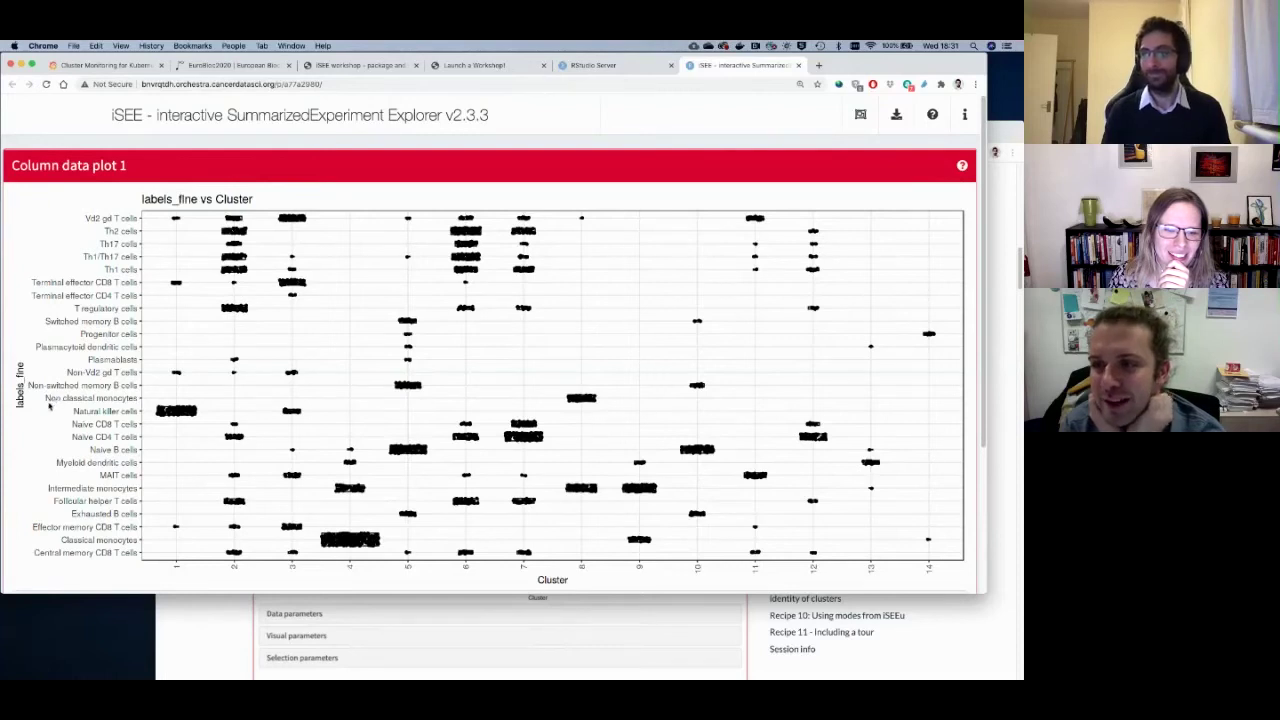
scroll(91, 441, down, 1)
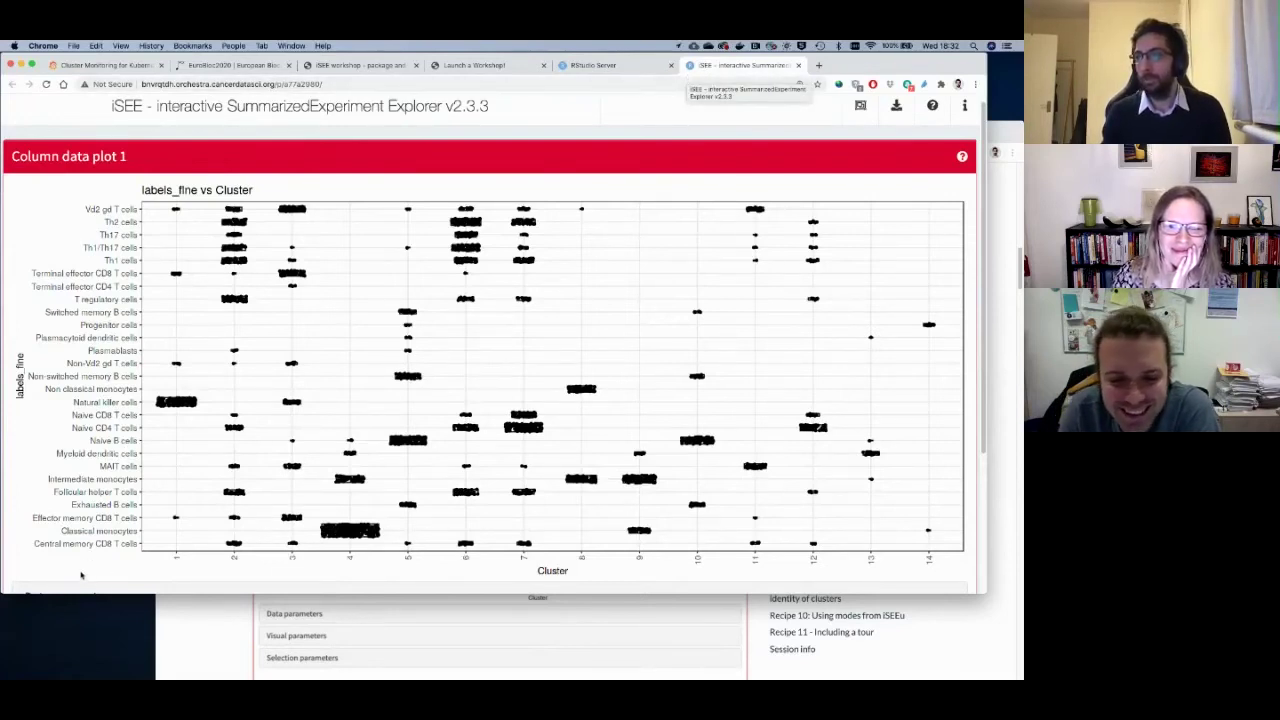
Brush the classical monocytes of cluster 4 and highlight the line reporting how many columns are in the active selection.
scroll(81, 575, down, 5)
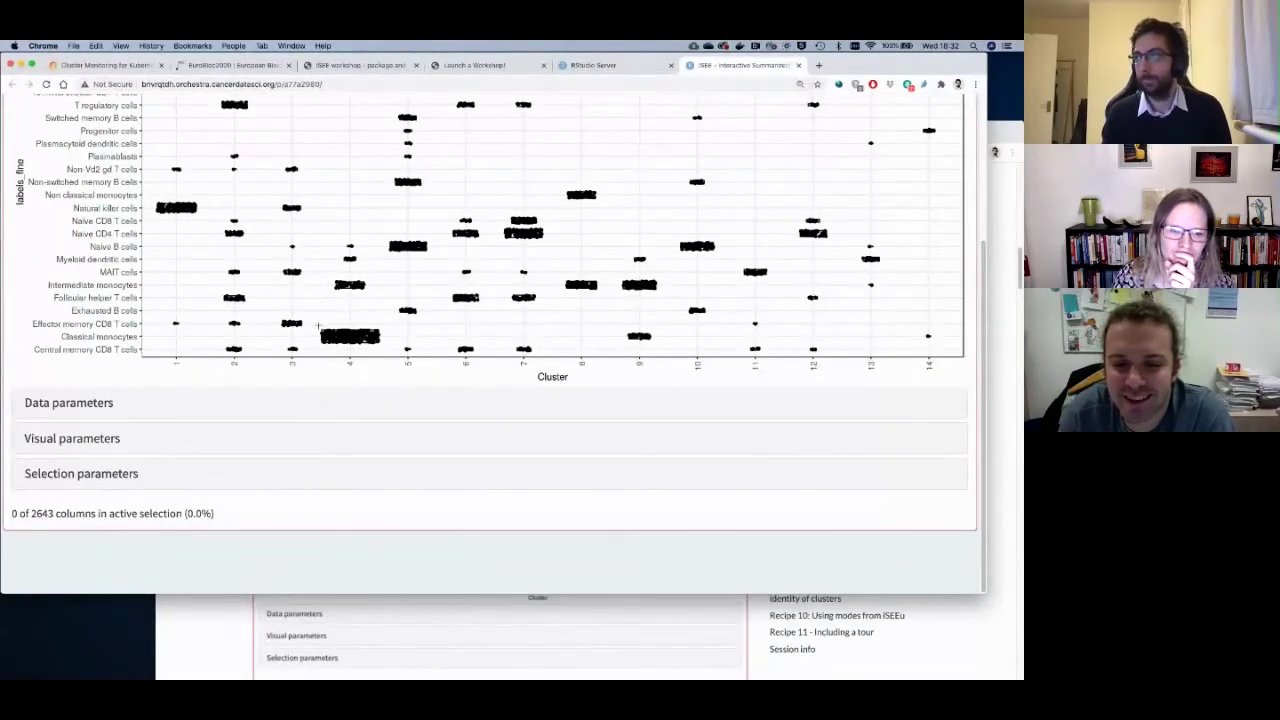
drag(320, 328, 381, 345)
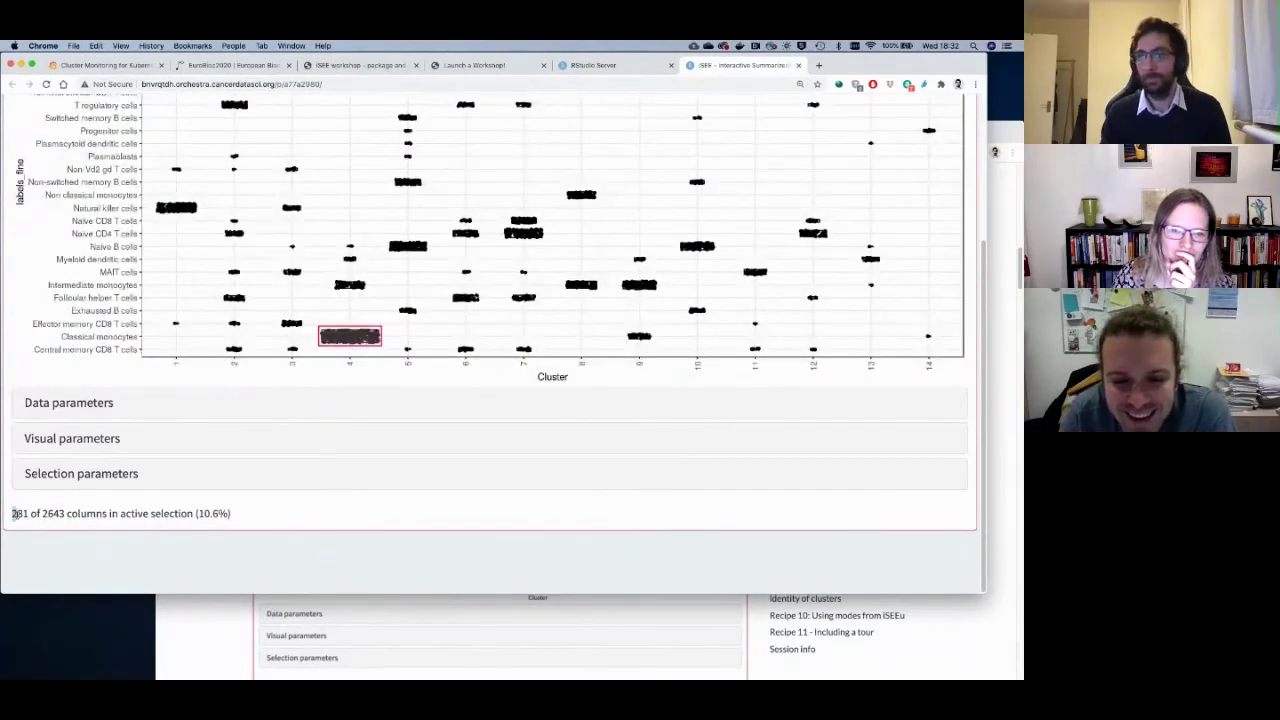
drag(12, 513, 245, 520)
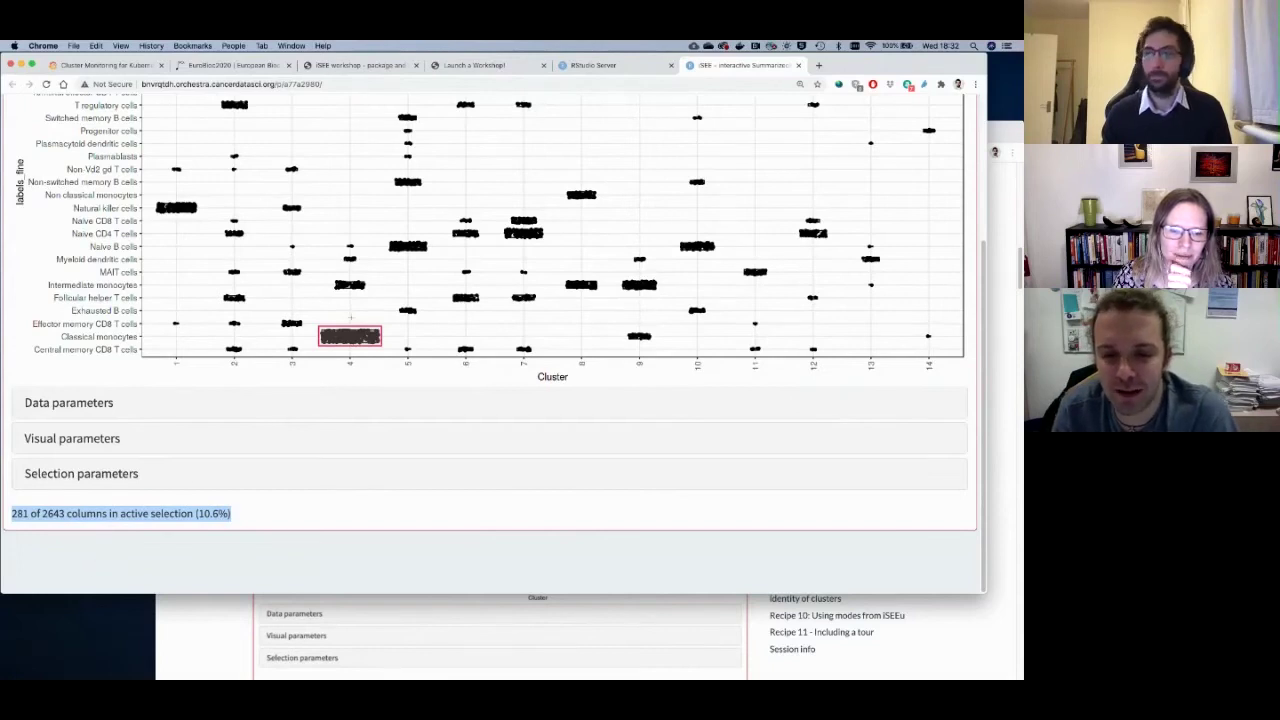
mouse_move(341, 337)
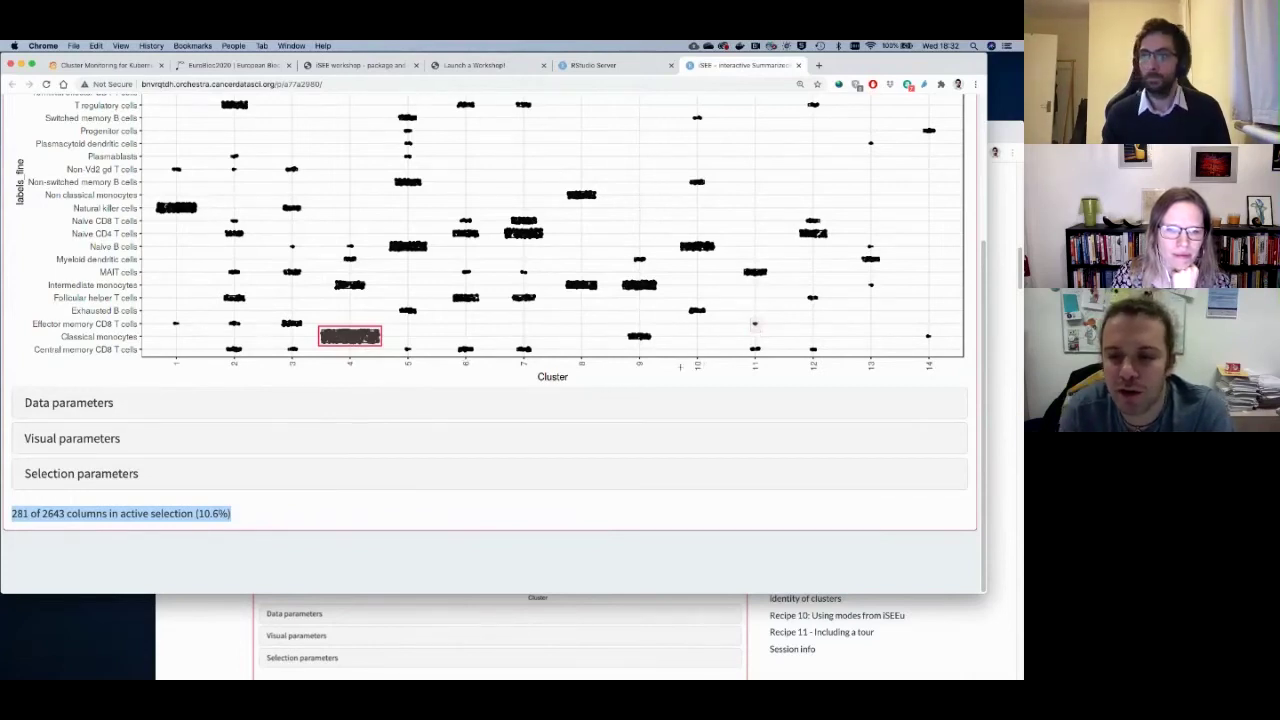
Brush the effector memory CD8 T cells of cluster 11, zoom the plot into that selection and reset the zoom, twice over.
click(667, 356)
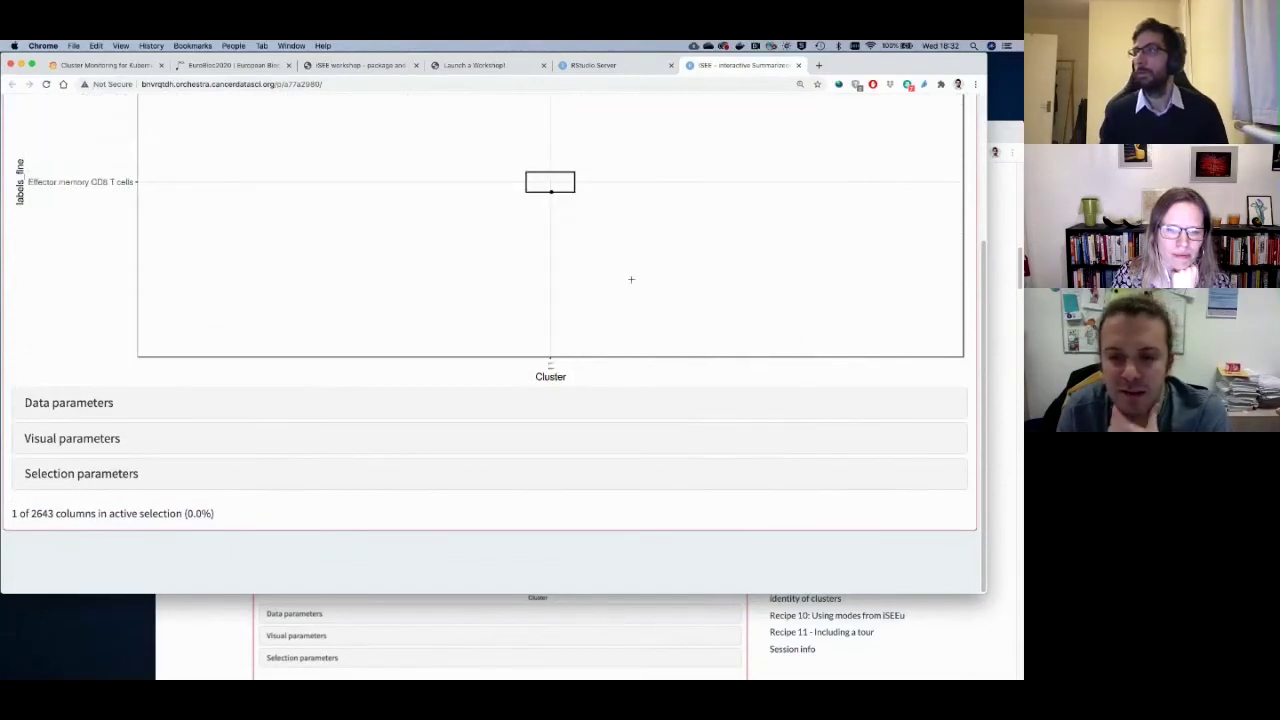
double_click(631, 279)
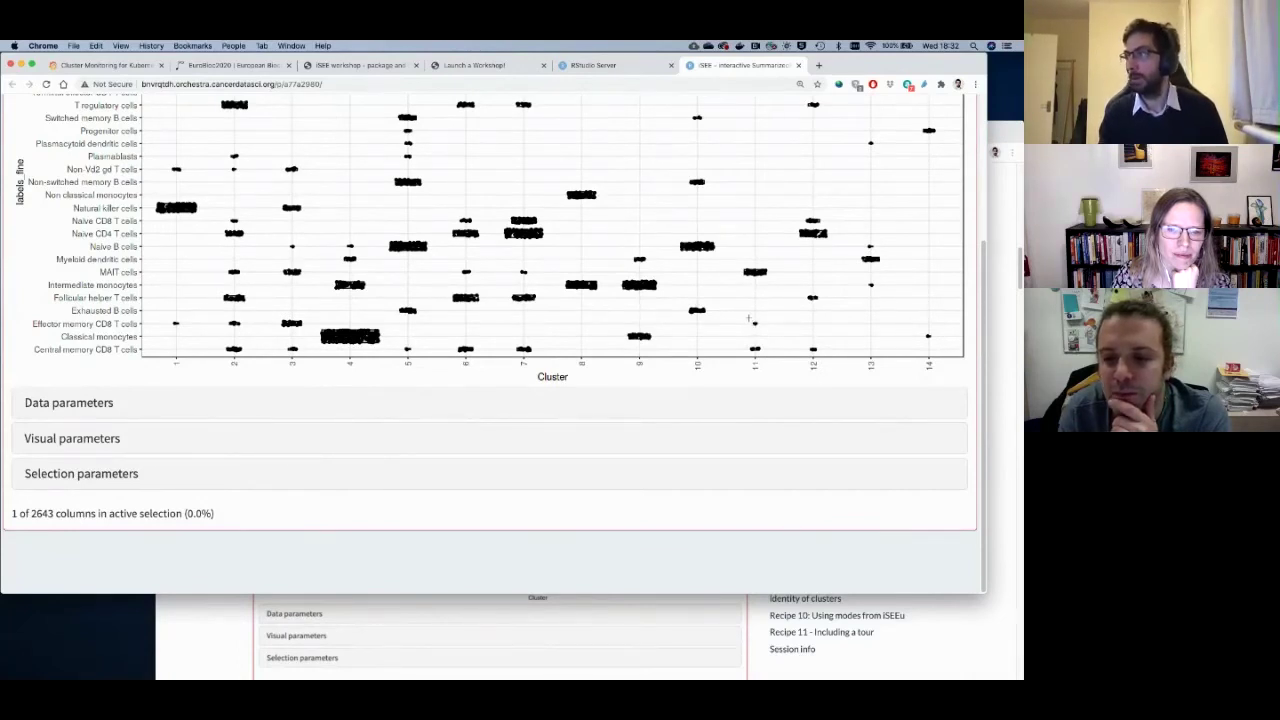
drag(747, 317, 765, 329)
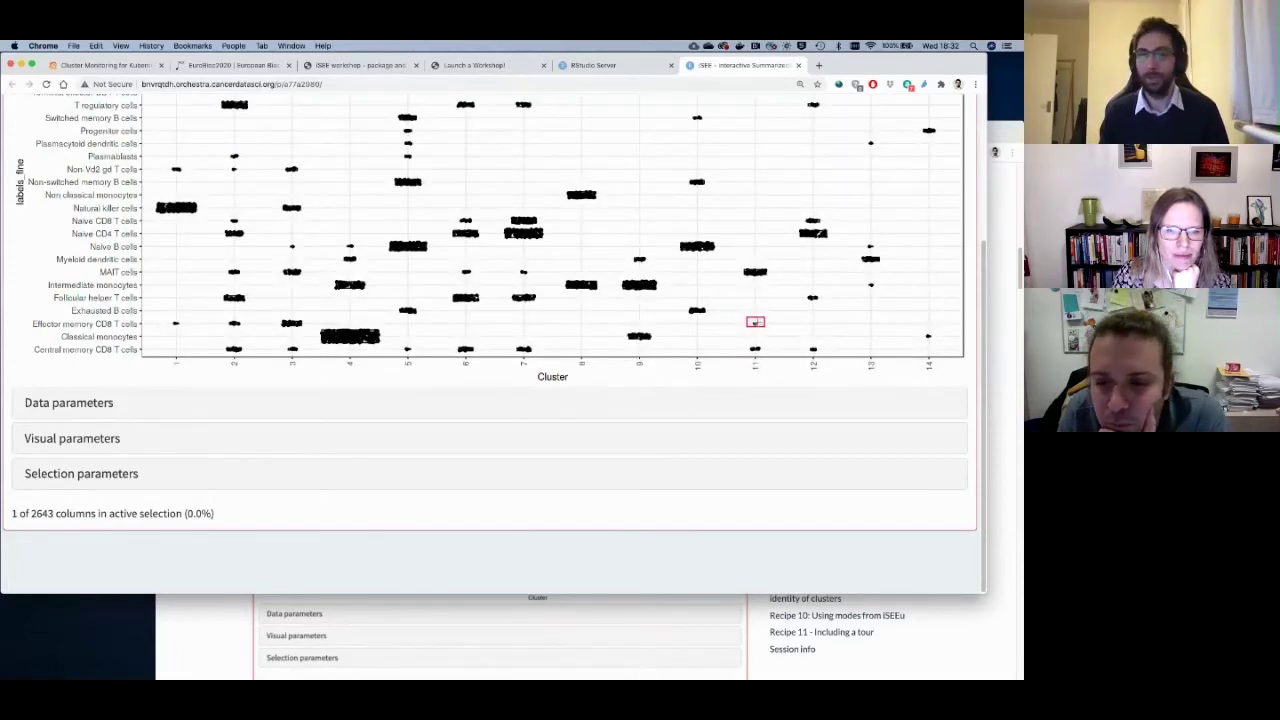
mouse_move(756, 323)
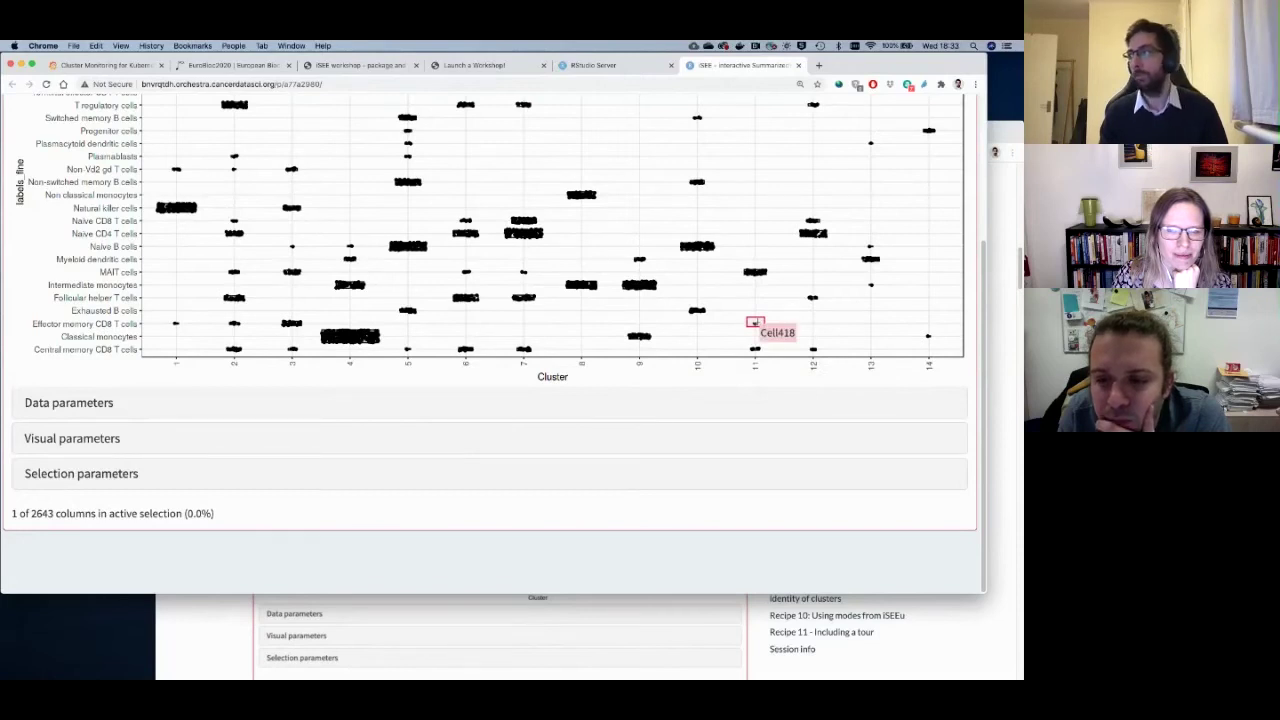
double_click(756, 323)
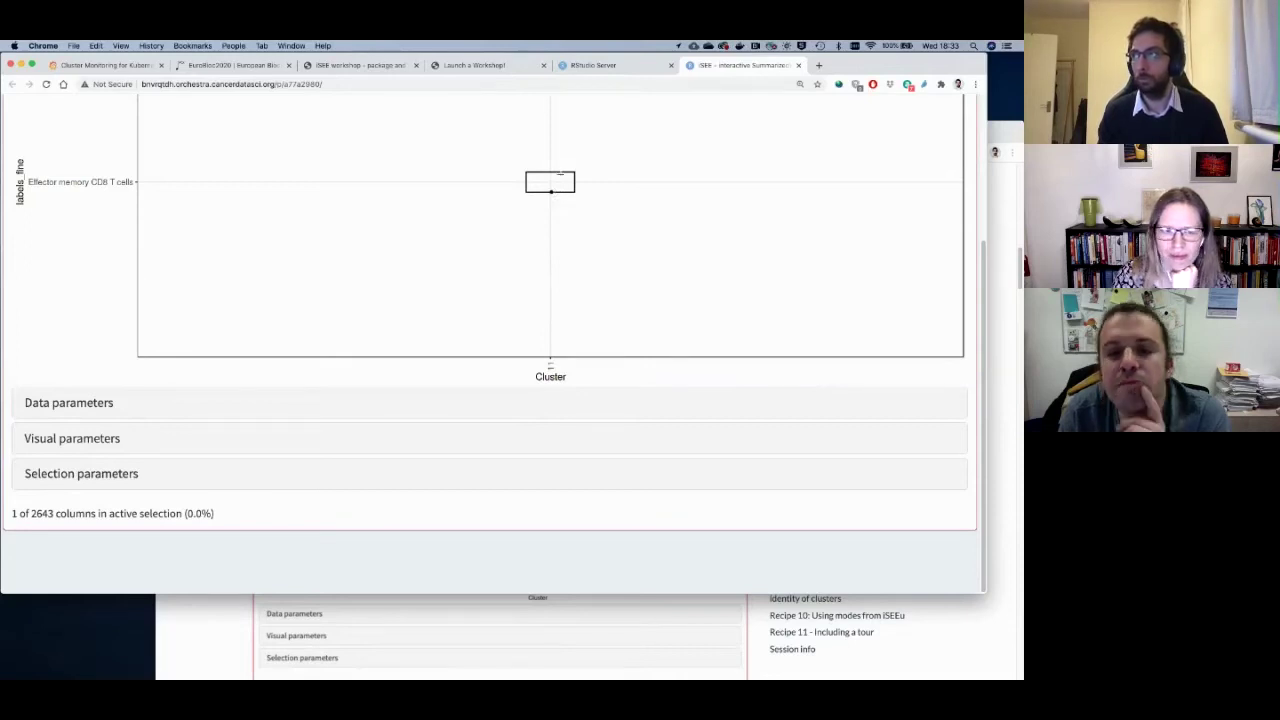
mouse_move(529, 197)
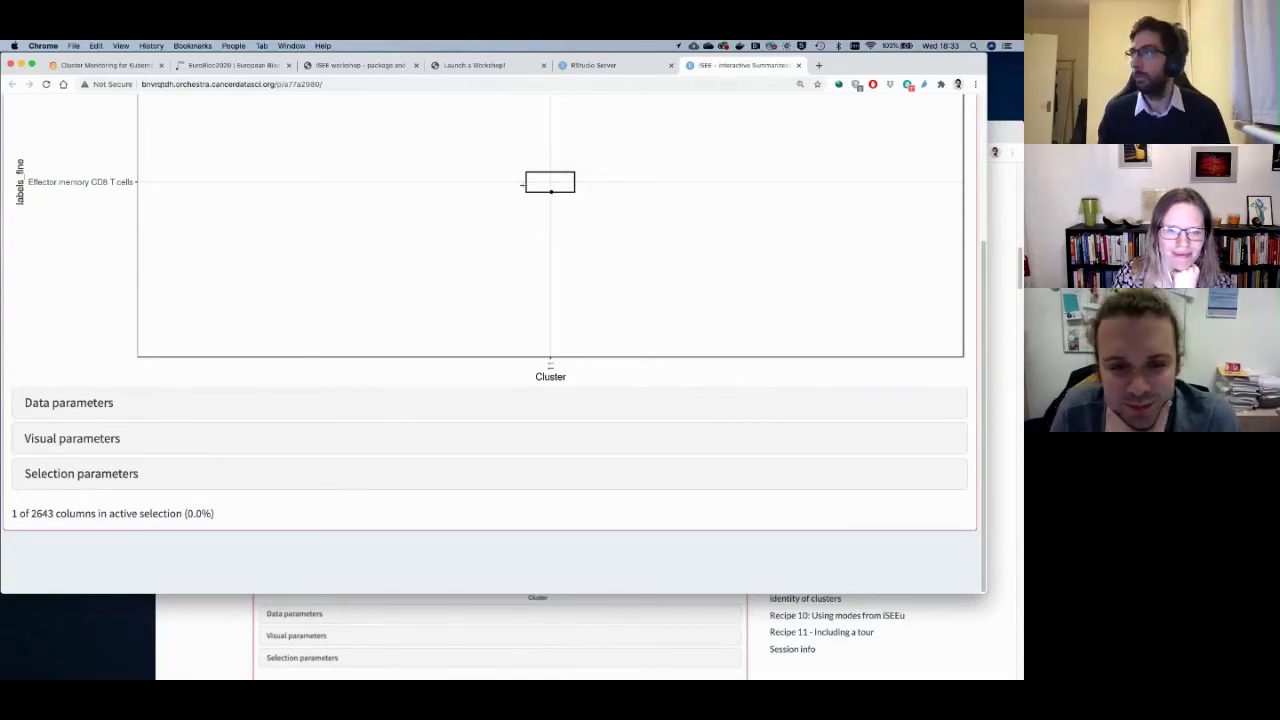
double_click(540, 310)
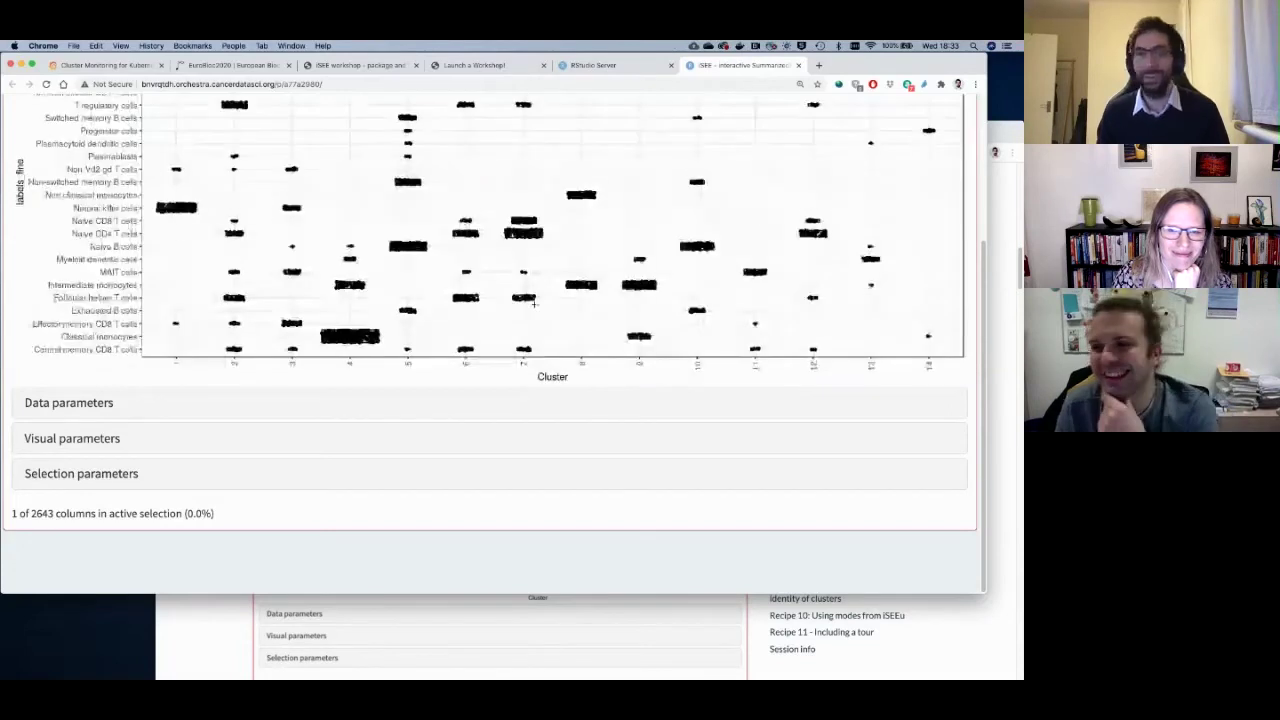
Close the iSEE app page and stop the running Shiny app in the RStudio console.
scroll(535, 300, up, 5)
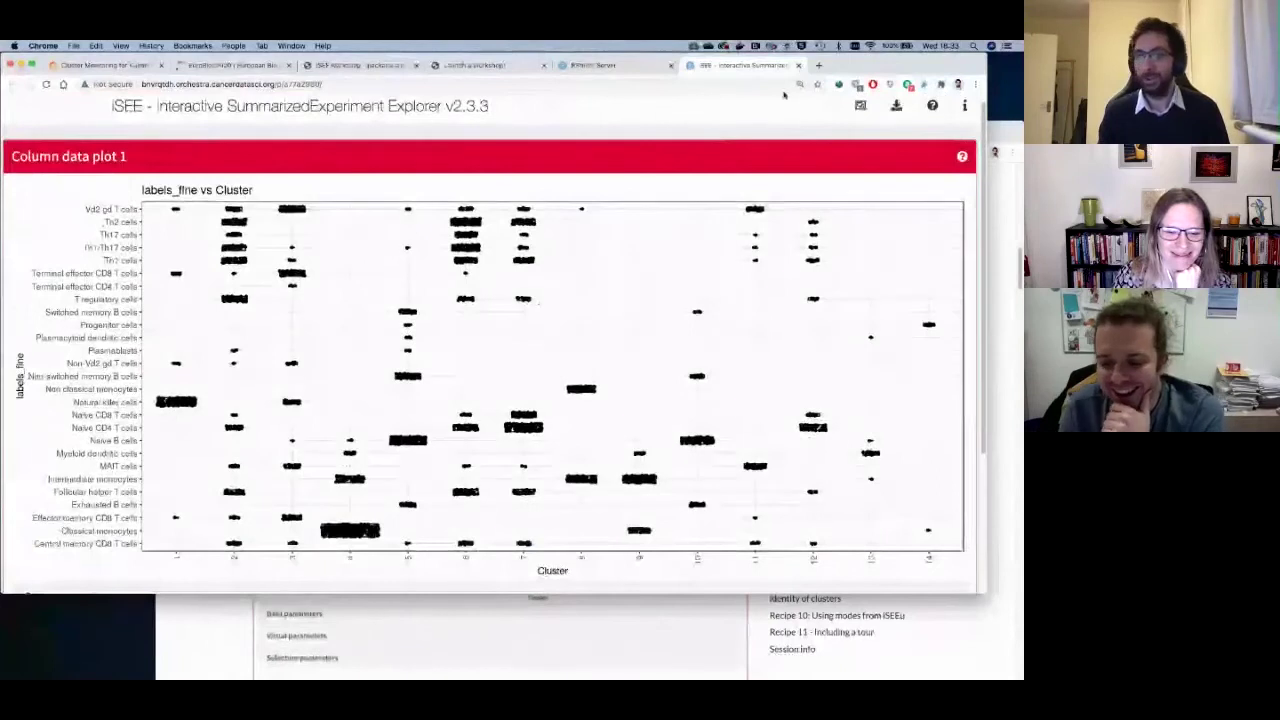
key(super+w)
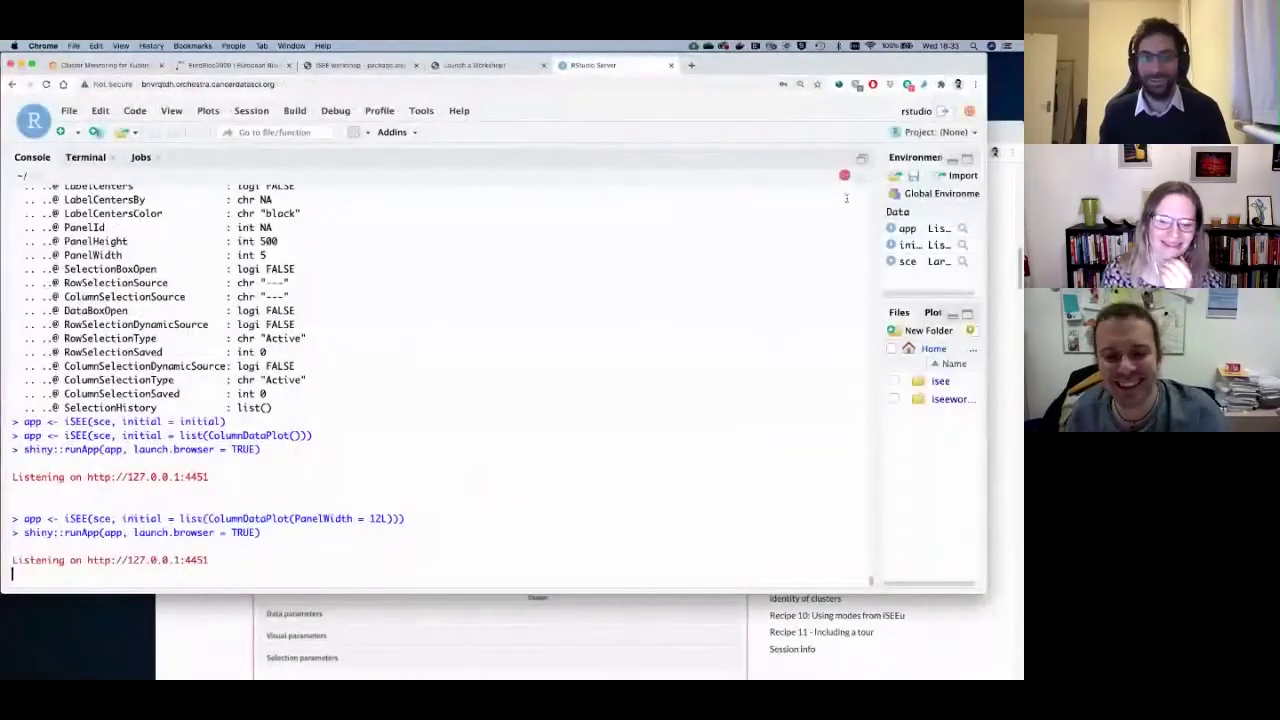
key(Escape)
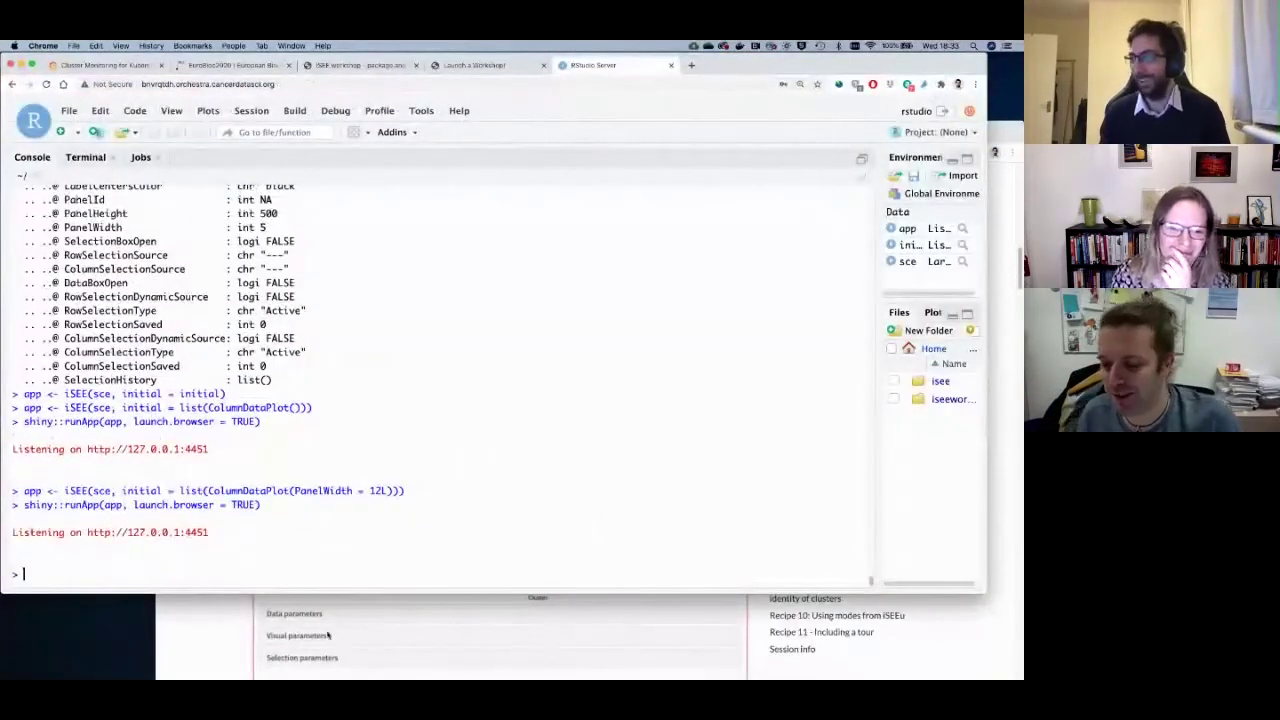
Switch to the workshop recipes page and expand the programmatic solution of Recipe 2.
click(202, 660)
scroll(465, 505, down, 2)
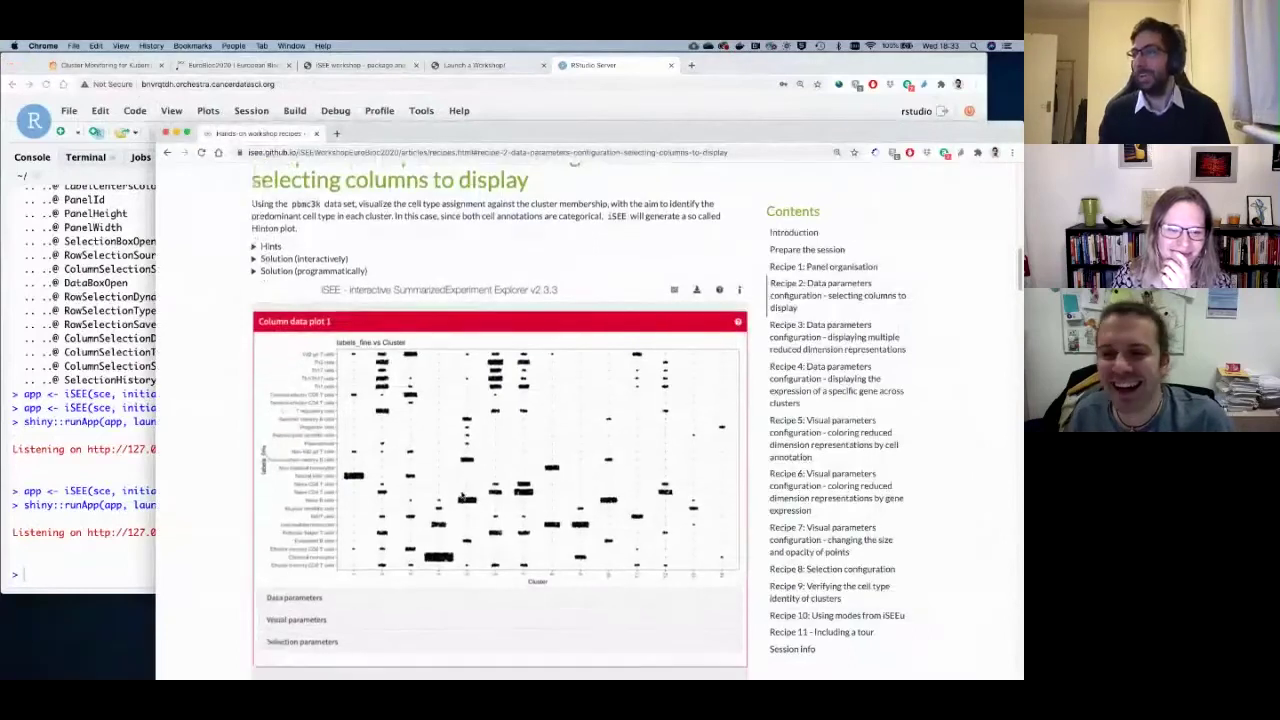
click(260, 270)
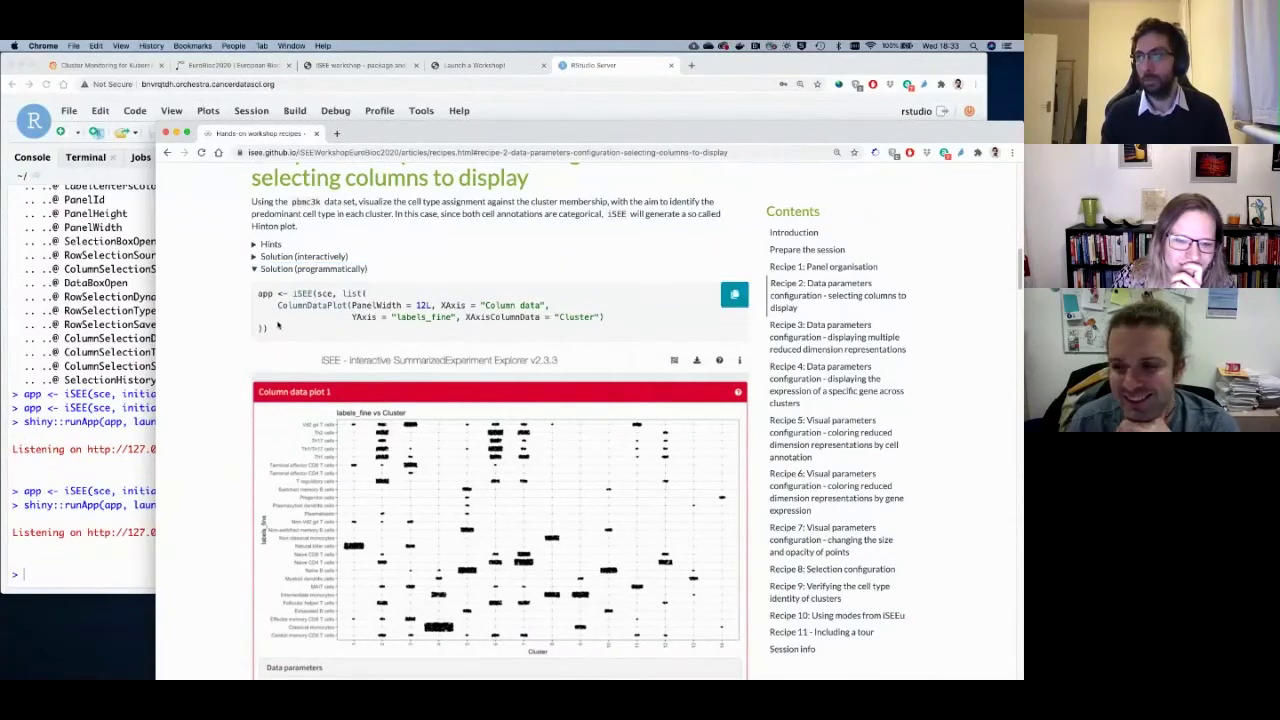
Highlight the whole Recipe 2 code block, followed by the PanelWidth = 12L argument of ColumnDataPlot.
drag(284, 330, 259, 296)
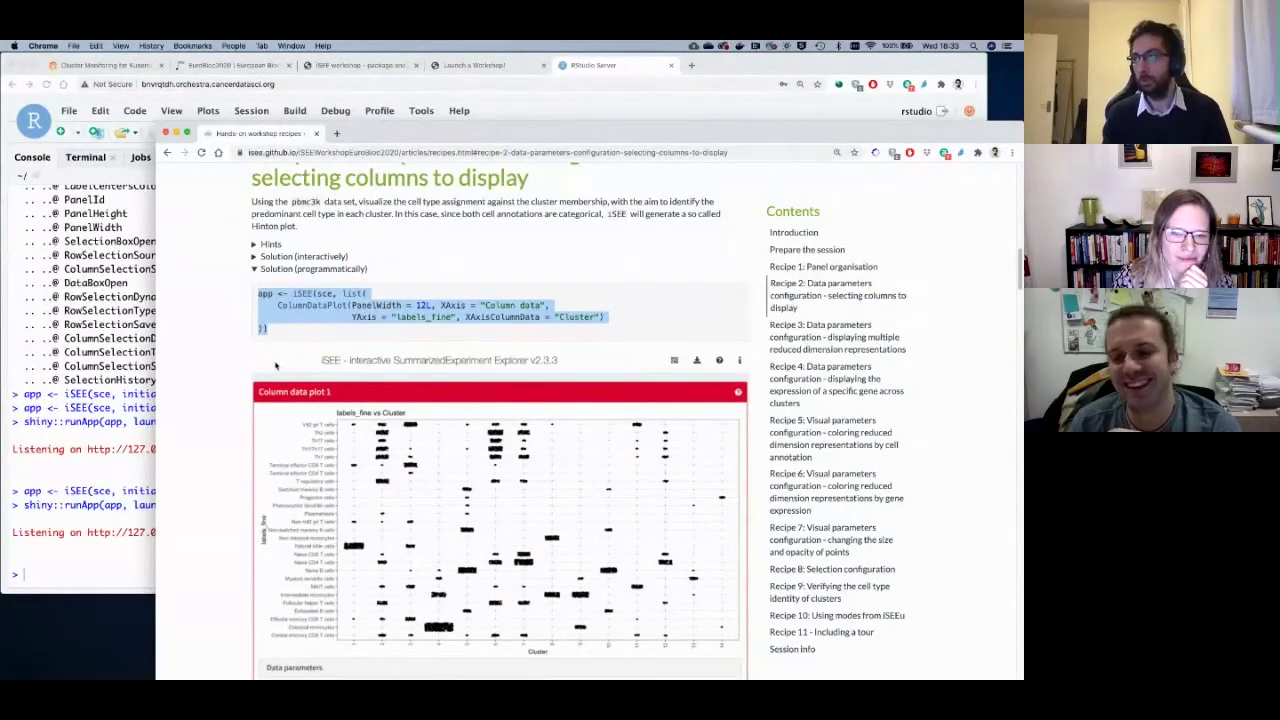
click(300, 328)
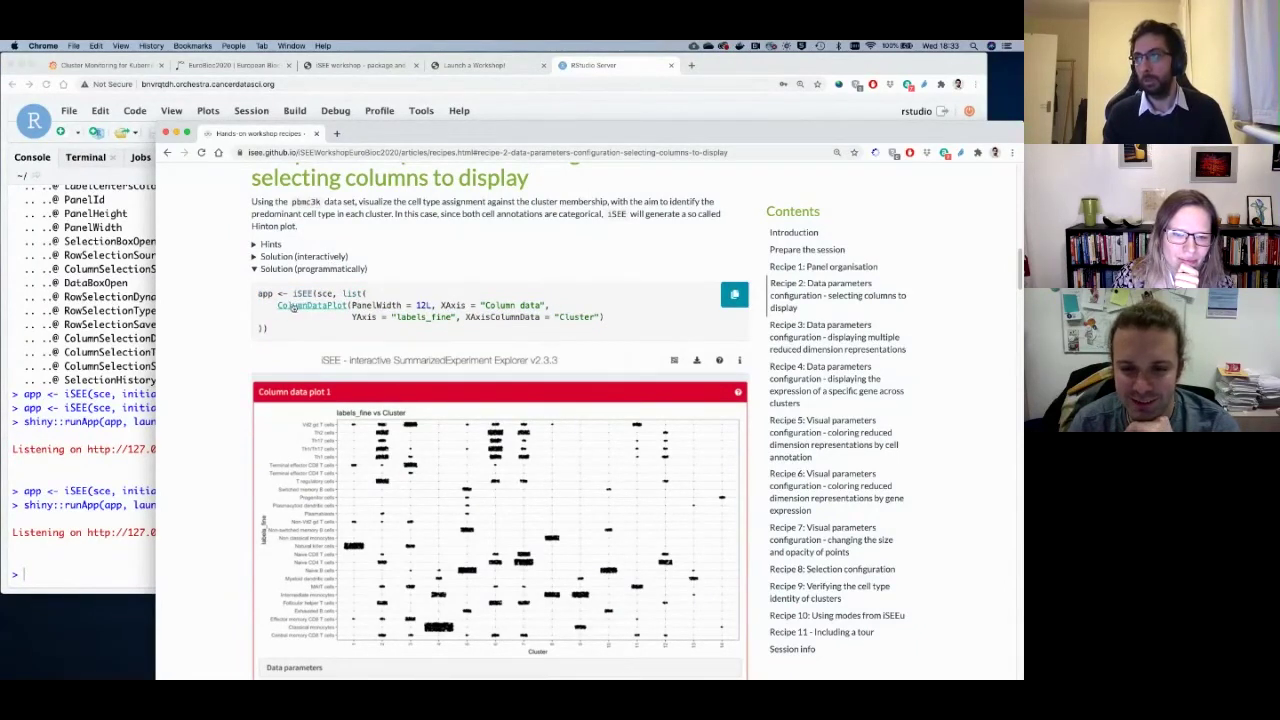
drag(378, 305, 431, 305)
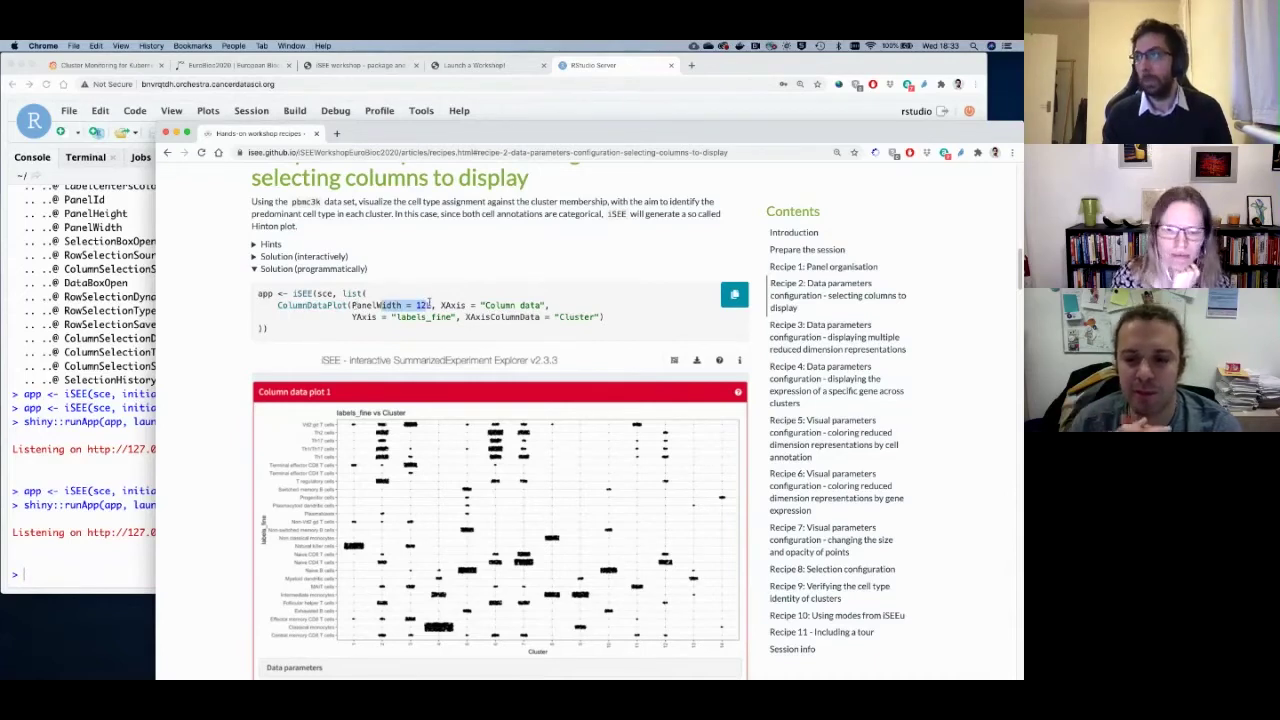
Highlight the X and Y axis arguments in Recipe 2's ColumnDataPlot code and read on to the Recipe 3 section.
drag(557, 322, 598, 318)
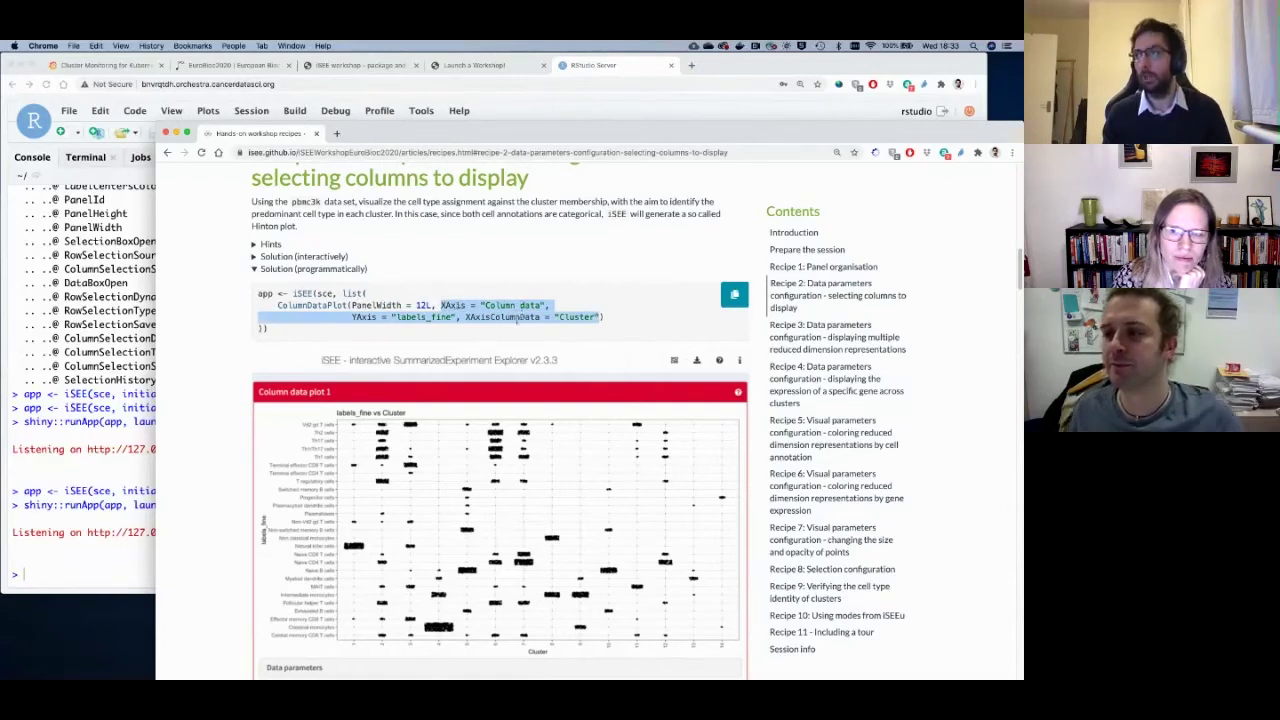
scroll(525, 232, down, 5)
scroll(525, 232, up, 2)
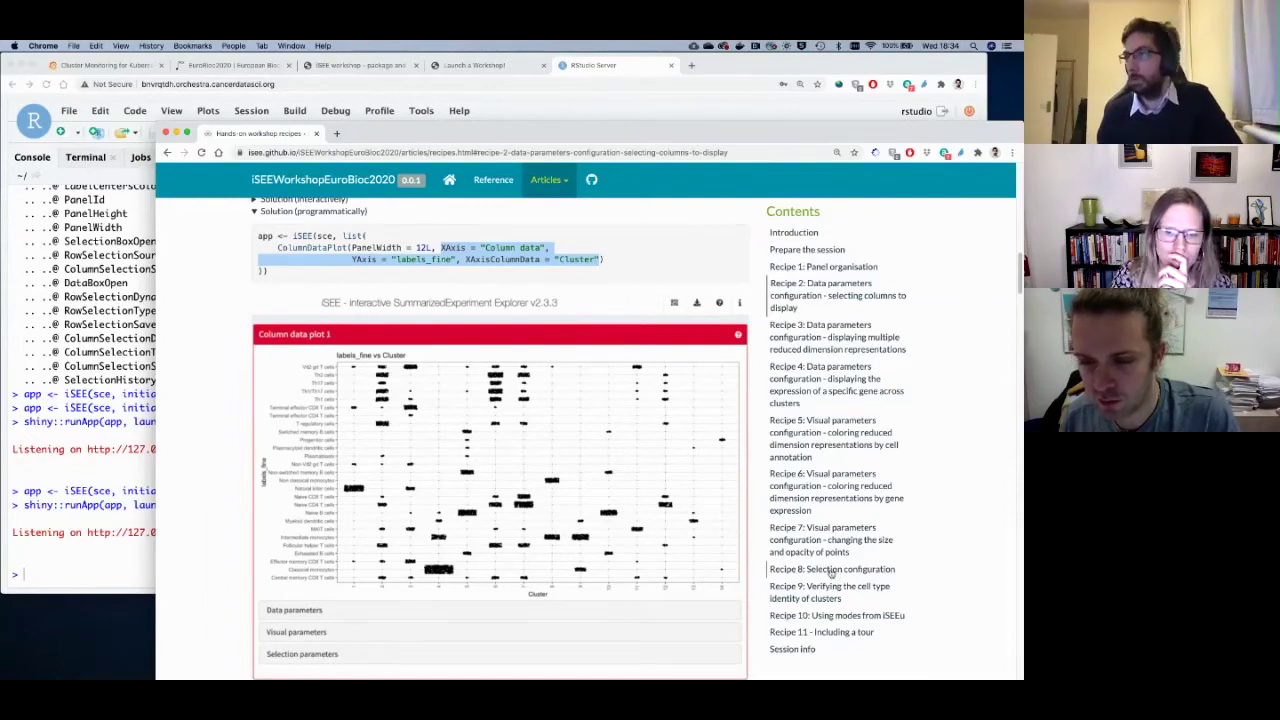
scroll(670, 530, down, 2)
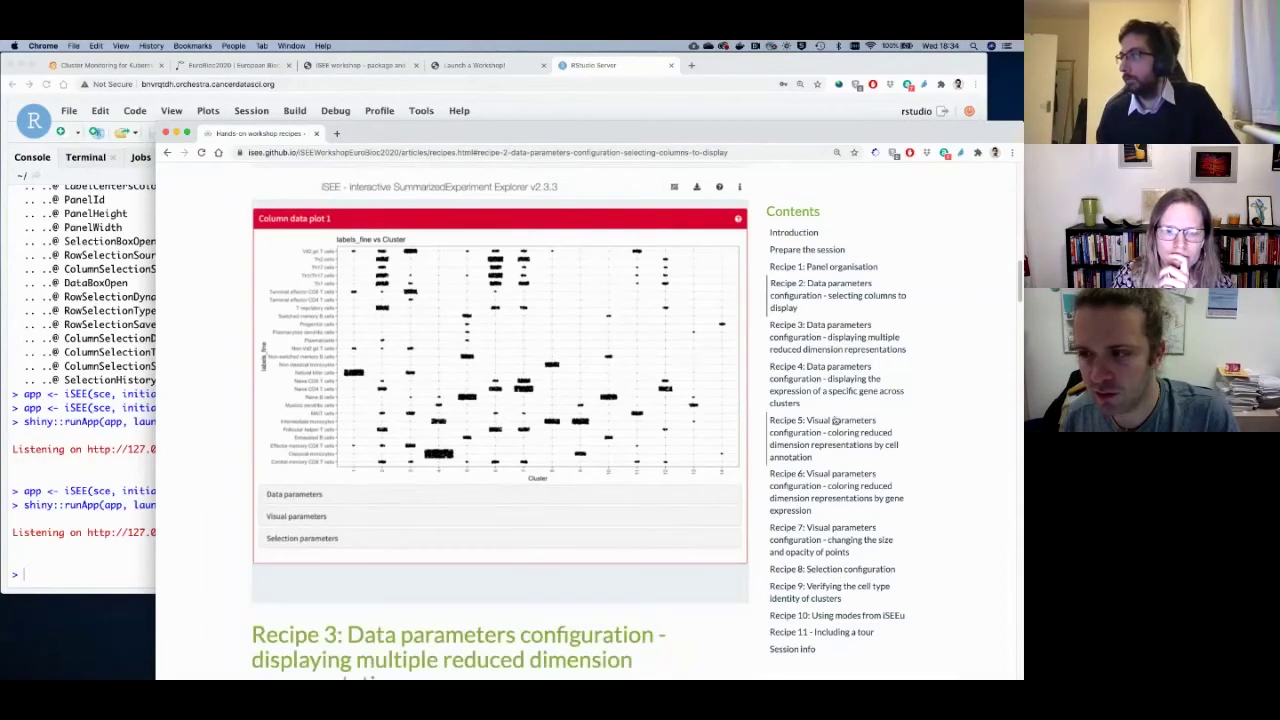
scroll(549, 585, down, 1)
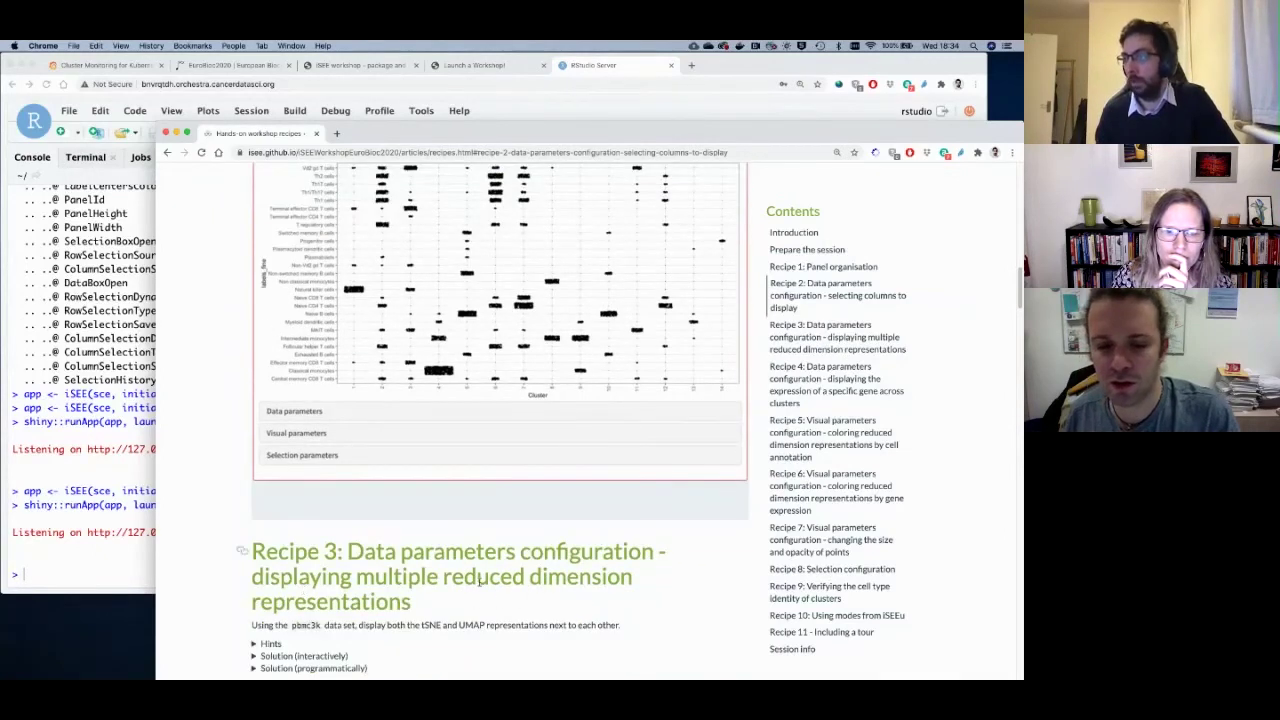
scroll(481, 580, down, 2)
scroll(481, 580, down, 4)
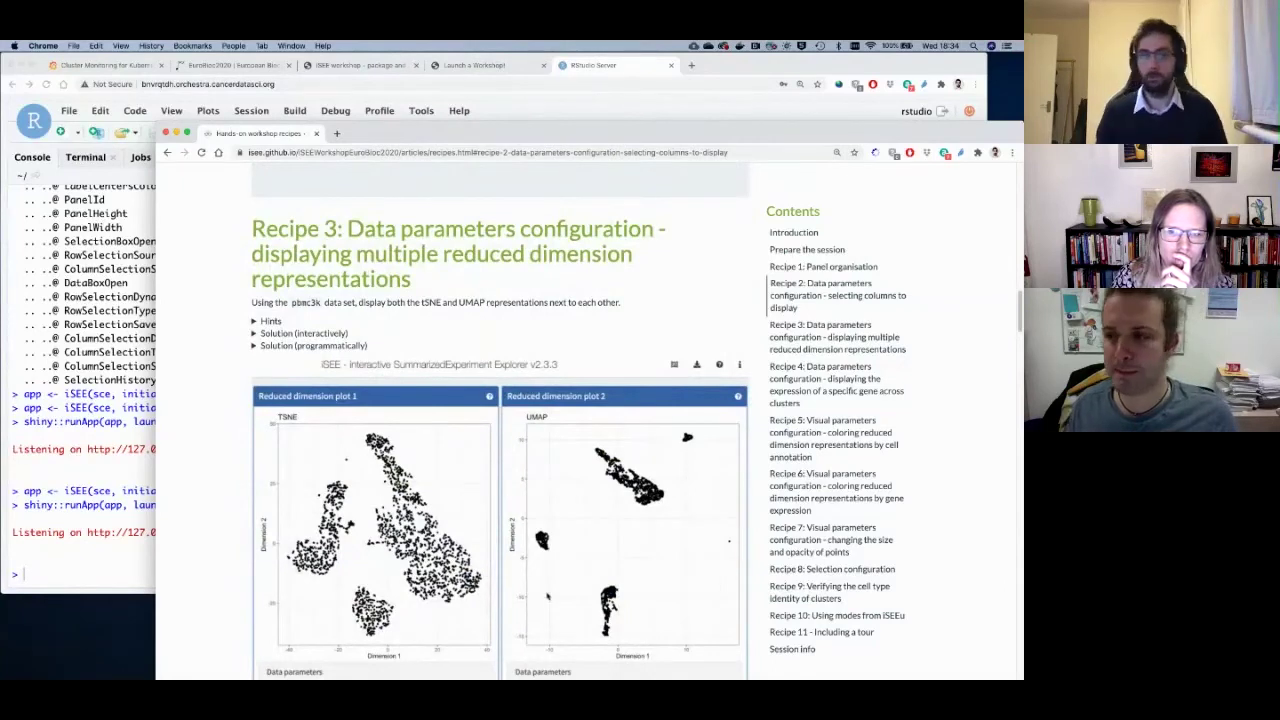
scroll(580, 598, up, 1)
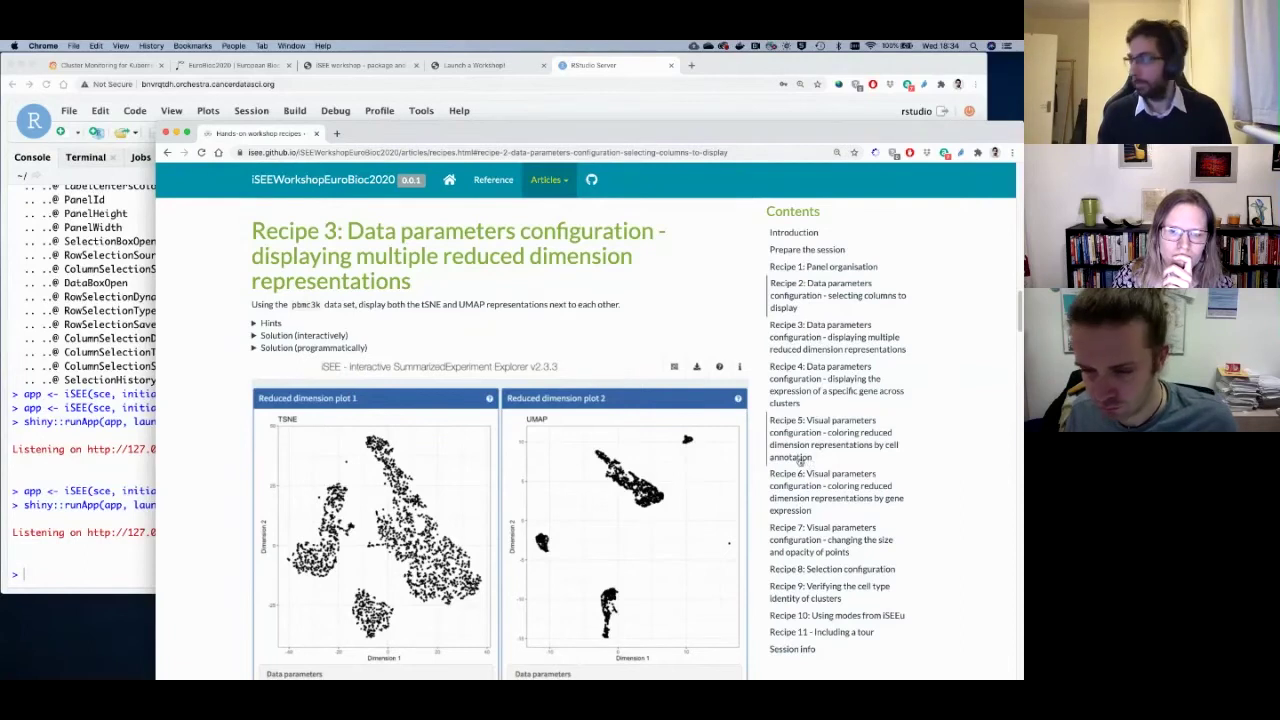
Go to Recipe 8: Selection configuration, highlight its heading and look briefly at its interactive solution.
click(829, 571)
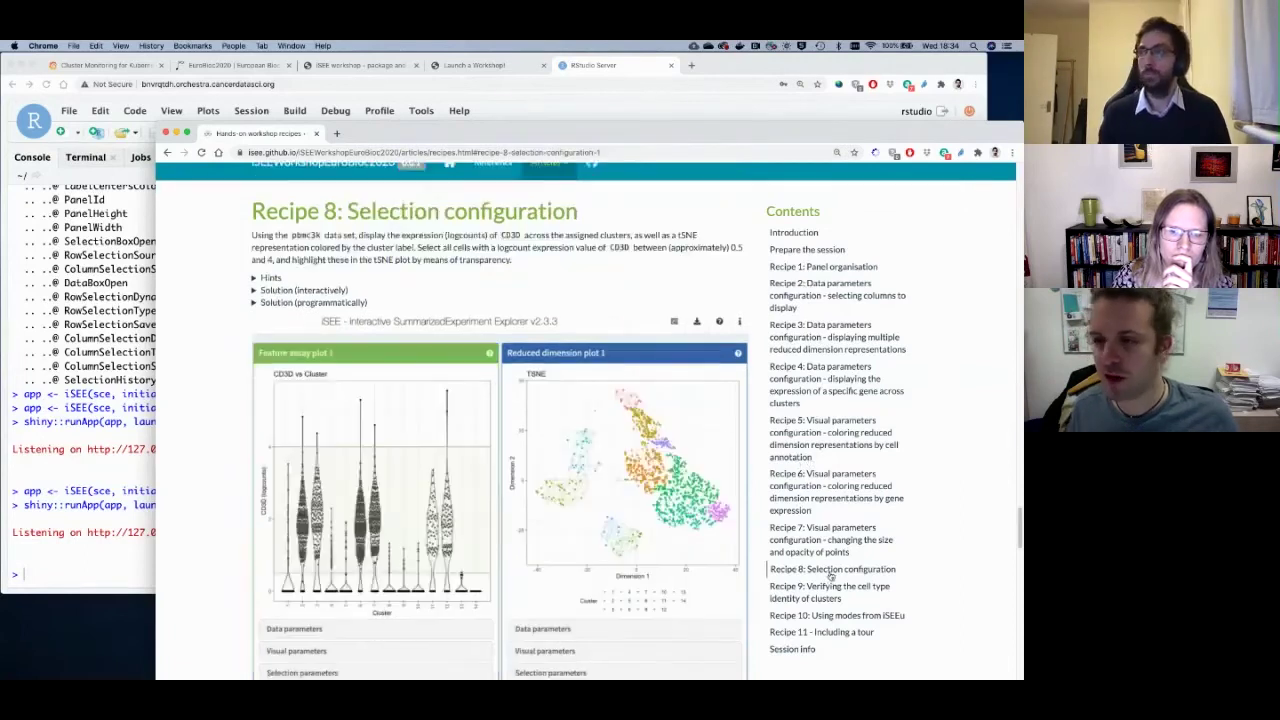
drag(254, 210, 566, 212)
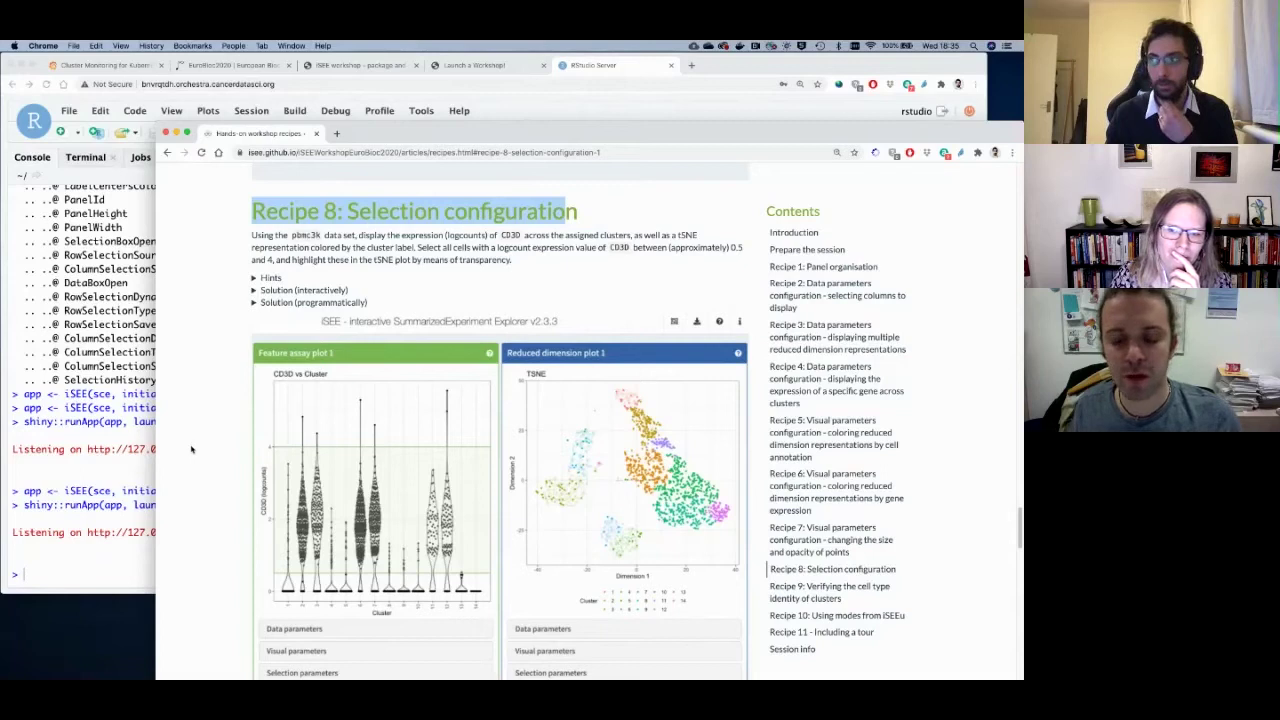
scroll(196, 449, down, 1)
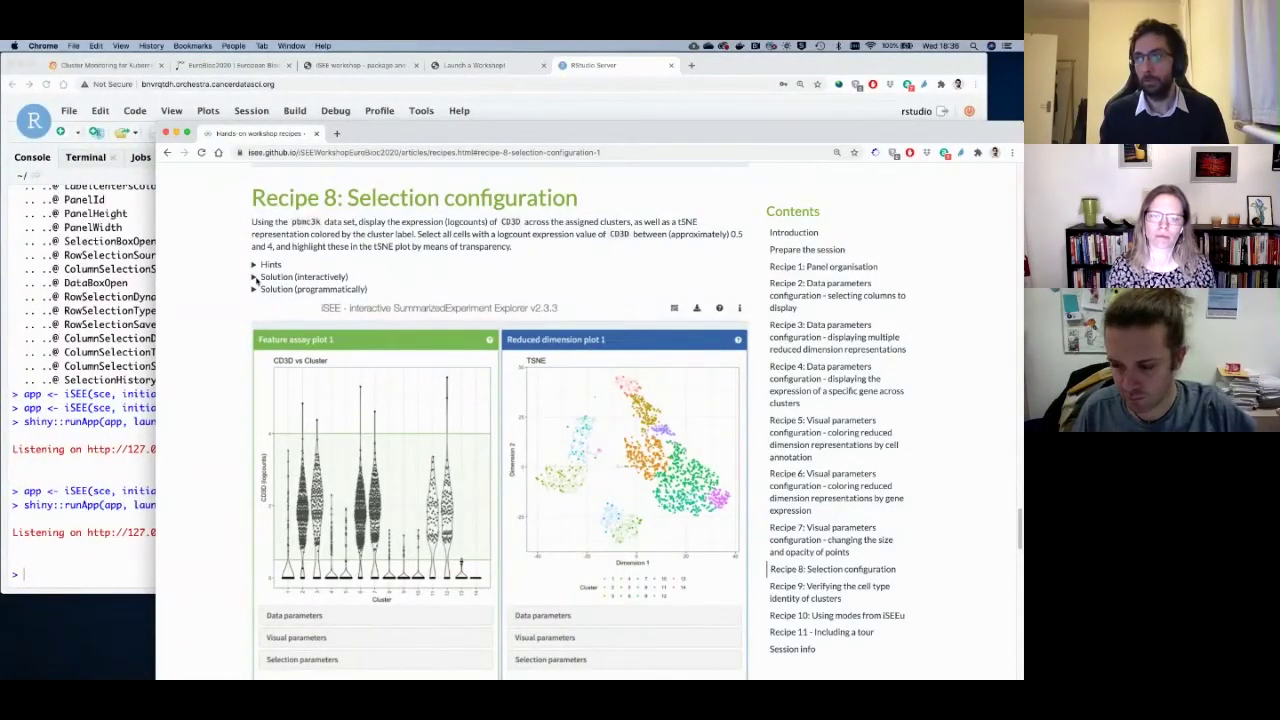
click(256, 279)
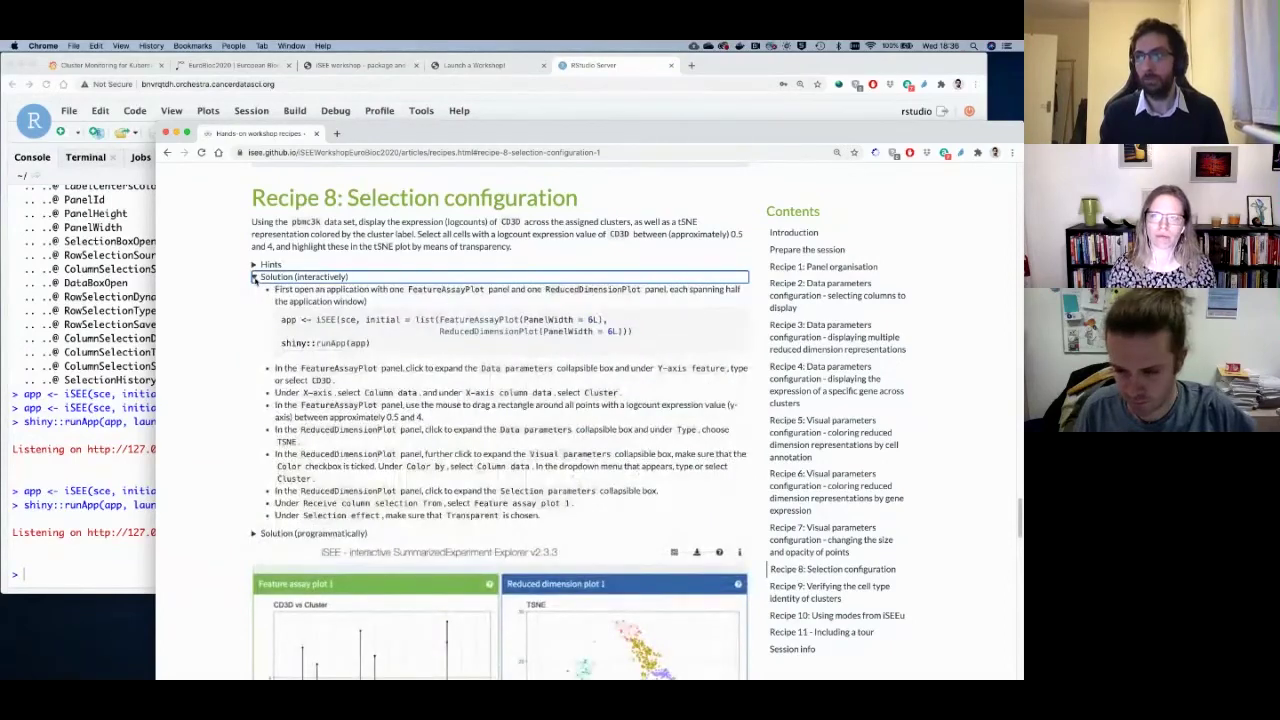
click(255, 279)
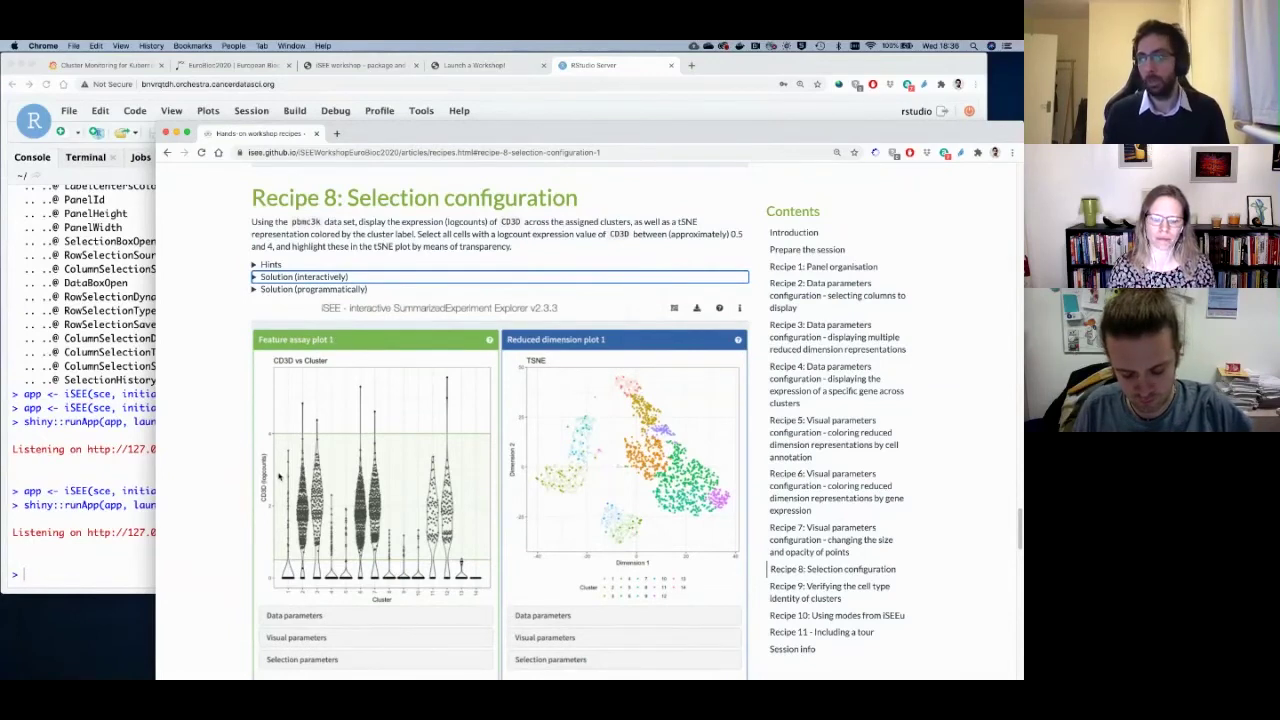
Expand the programmatic solution of Recipe 8 and copy its whole code block, highlighting the BrushData argument.
click(259, 289)
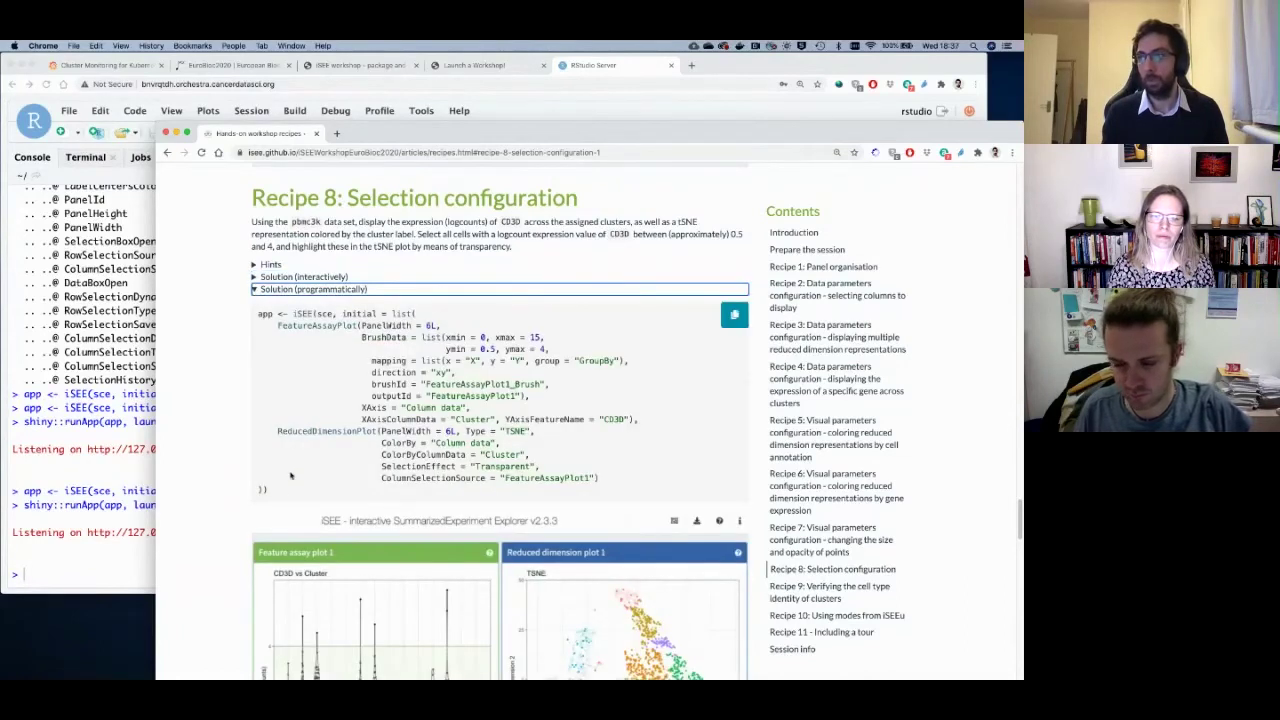
drag(283, 491, 252, 318)
key(super+c)
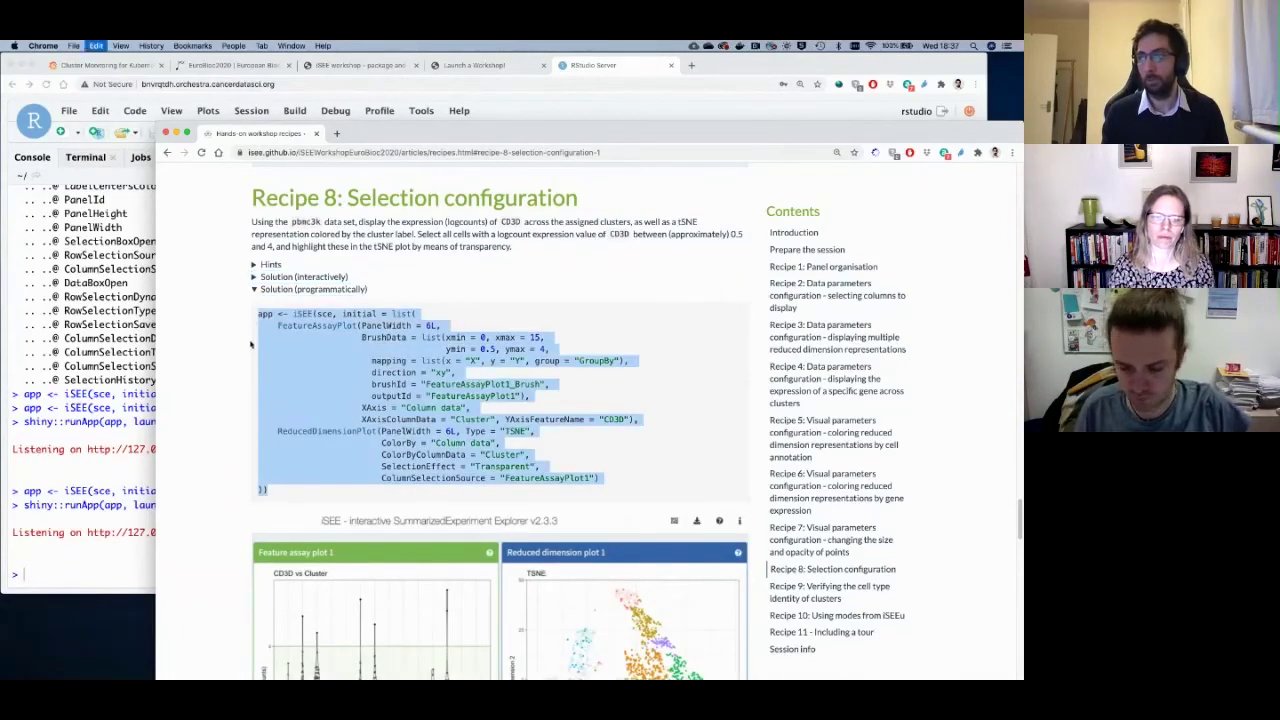
click(420, 392)
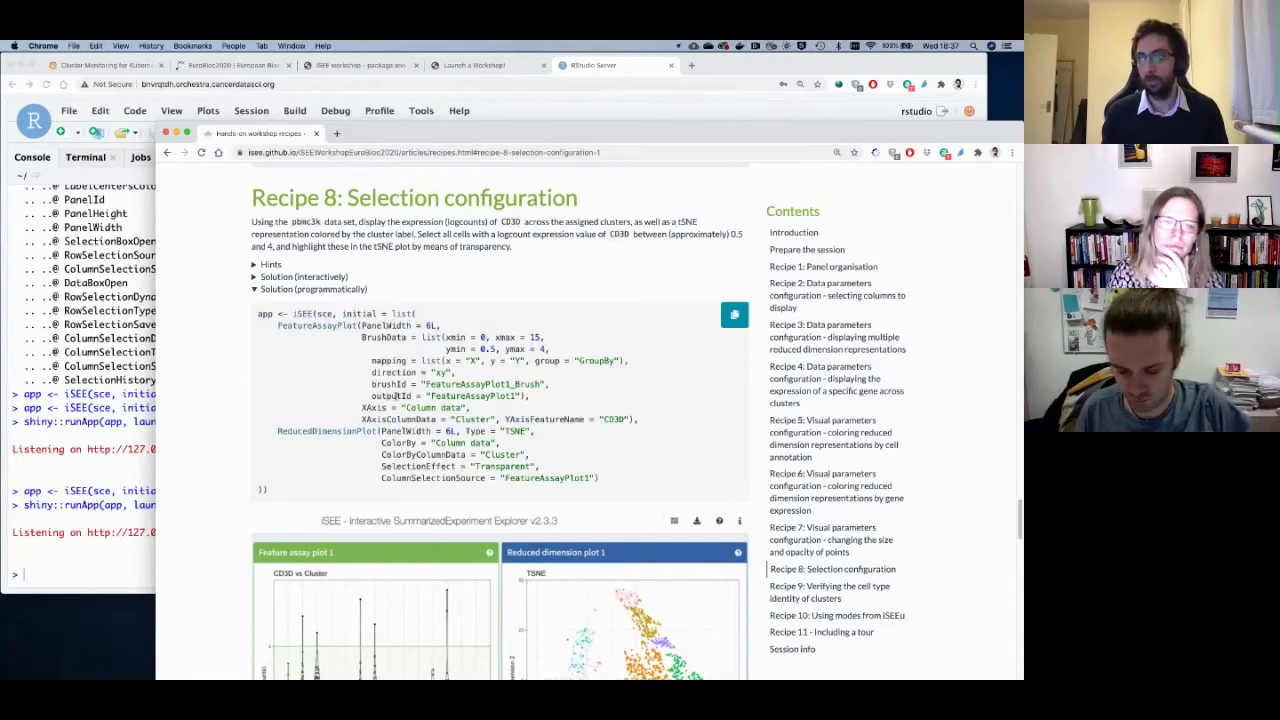
drag(364, 337, 392, 338)
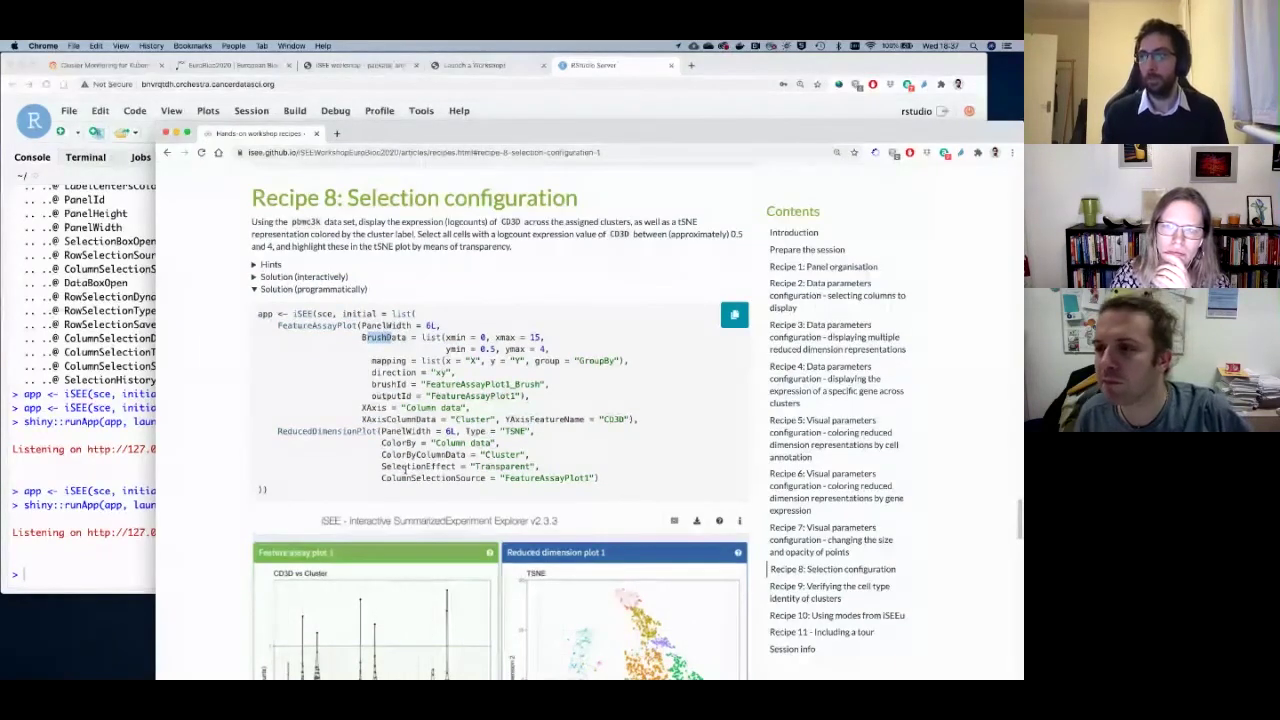
drag(268, 492, 238, 321)
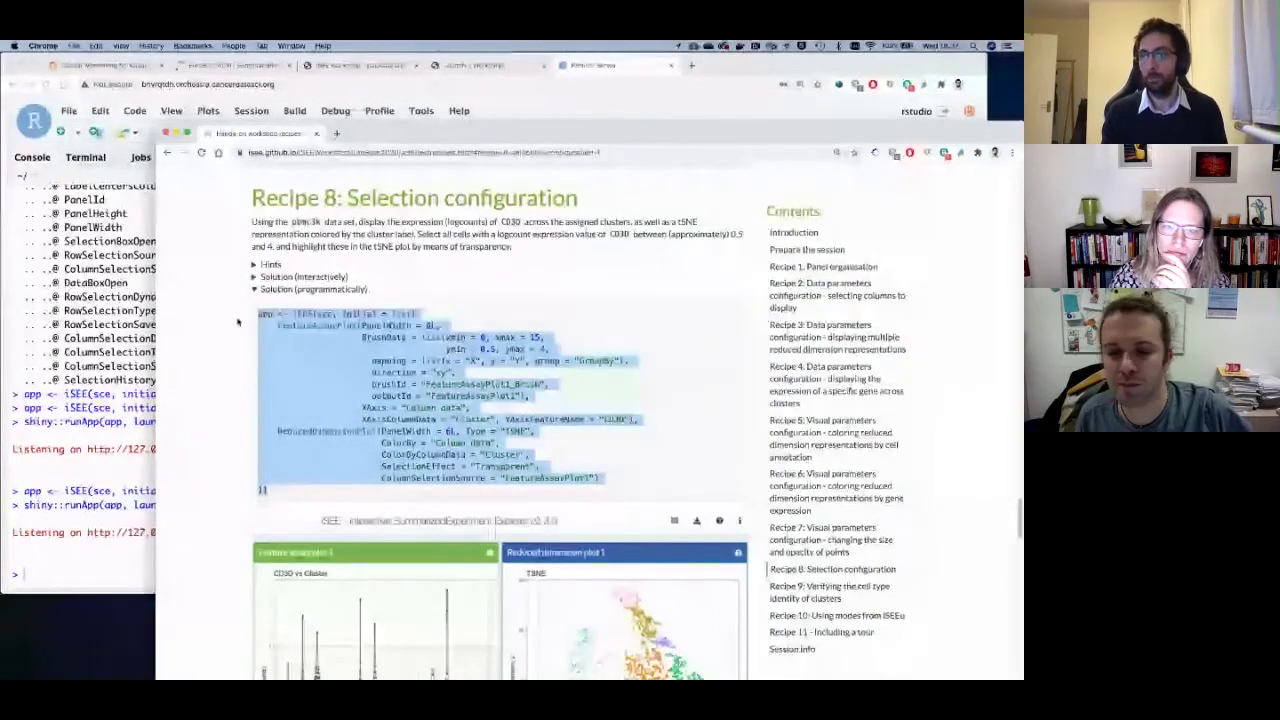
Switch to RStudio and run the copied Recipe 8 code in the console to define the app.
key(super+Tab)
key(super+v)
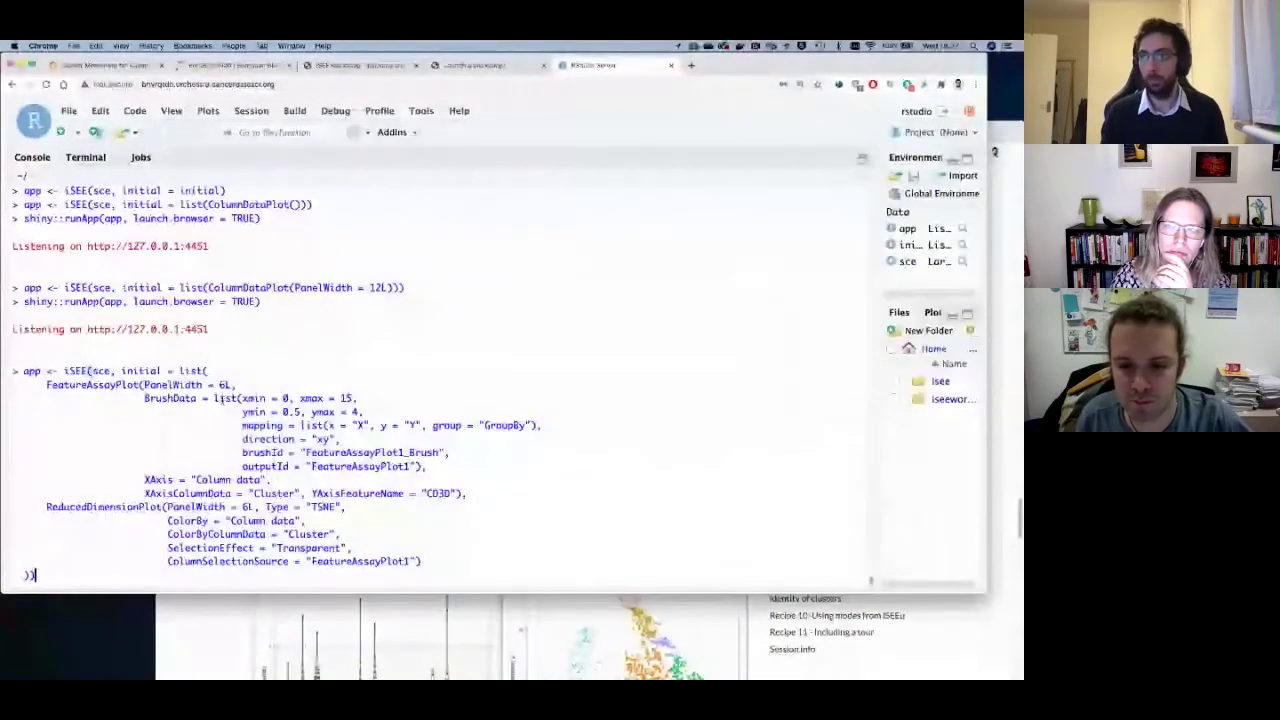
key(Return)
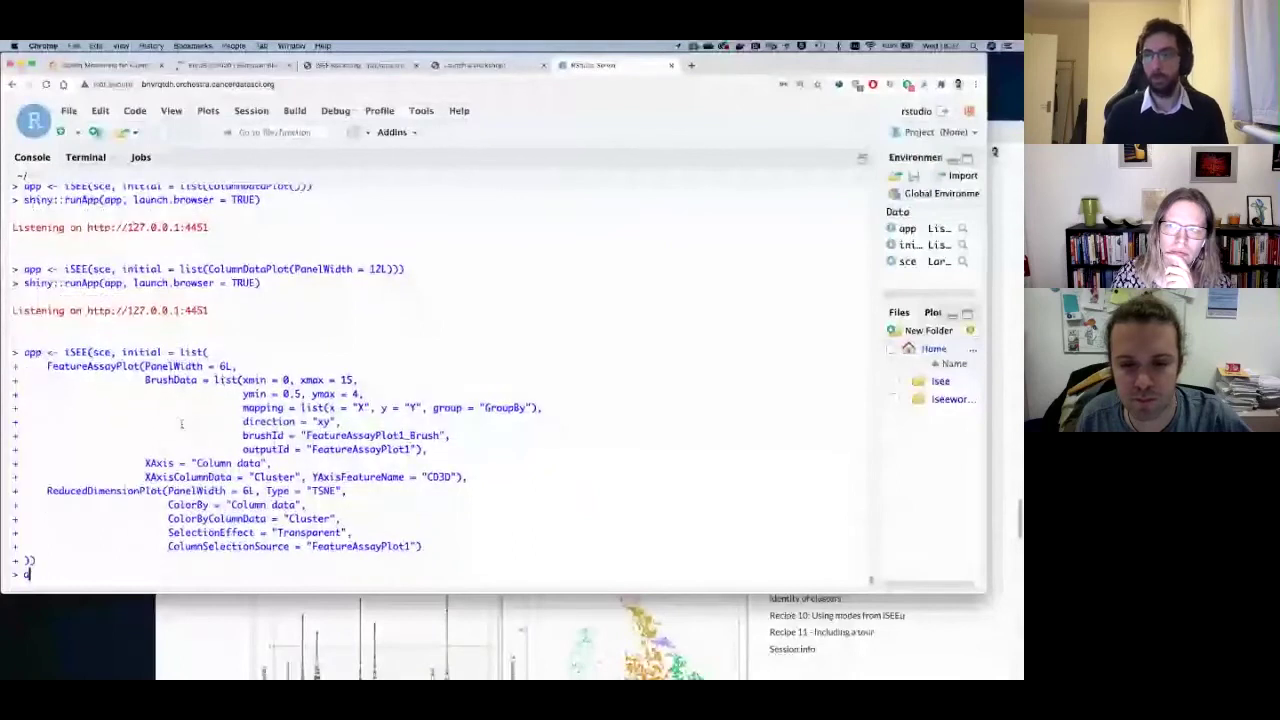
Launch the app with shiny::runApp(app, launch.browser = TRUE) and make the browser window slightly taller.
text(app;)
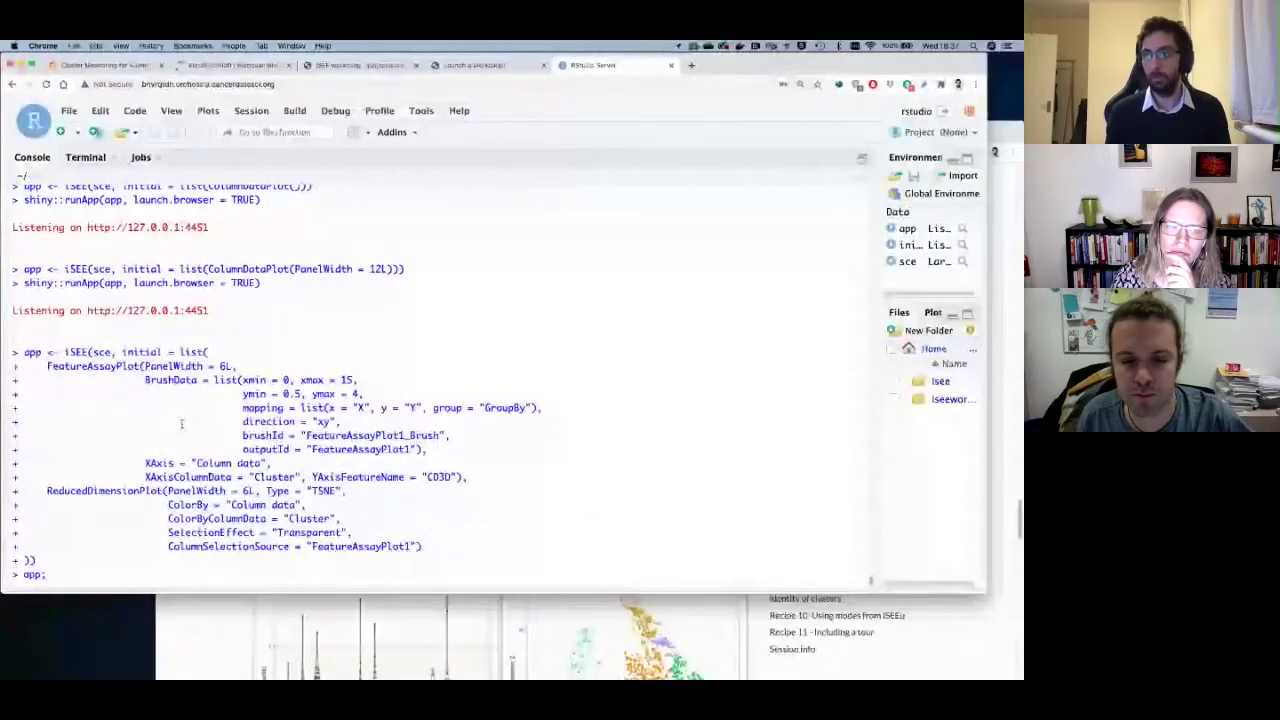
key(Up)
key(Up)
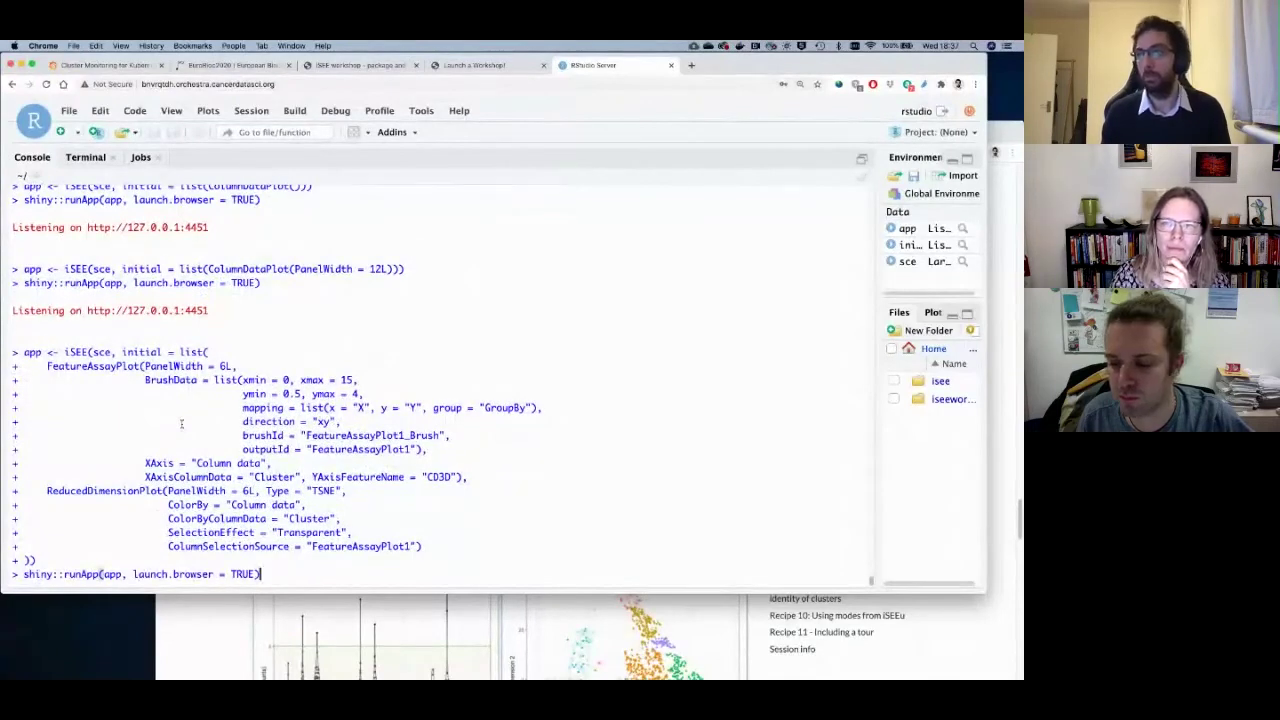
key(Return)
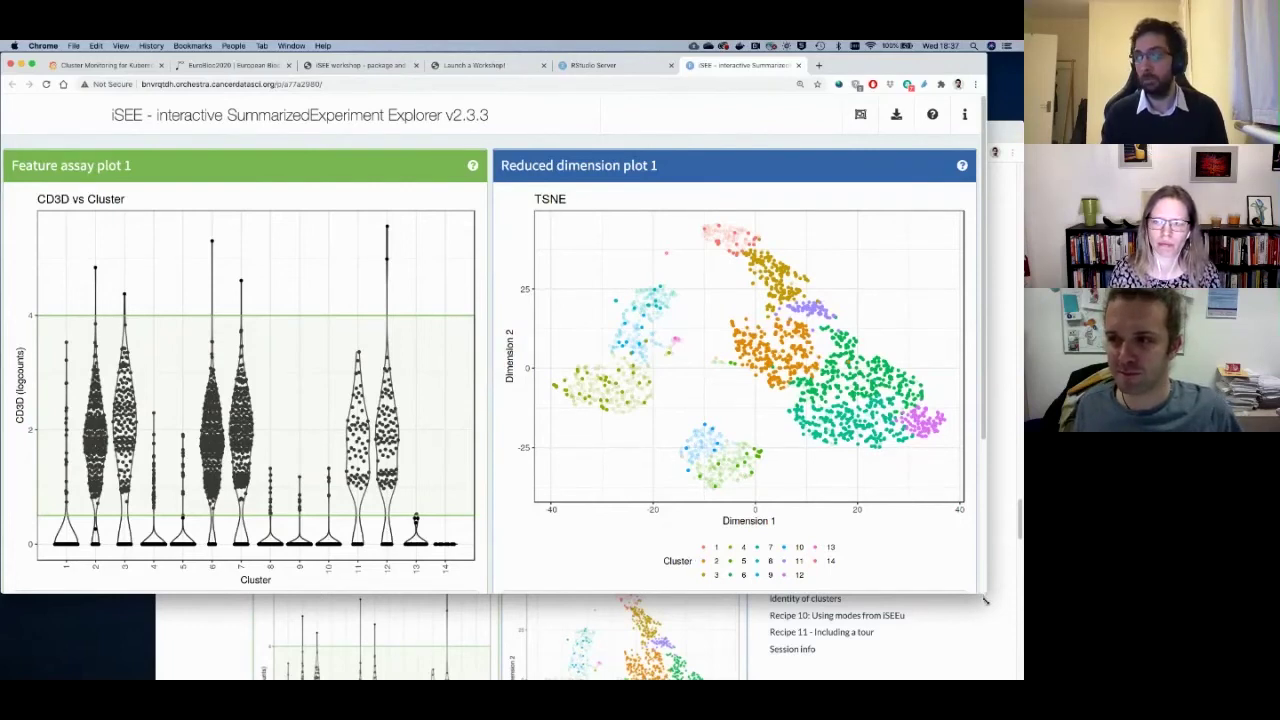
drag(985, 600, 986, 605)
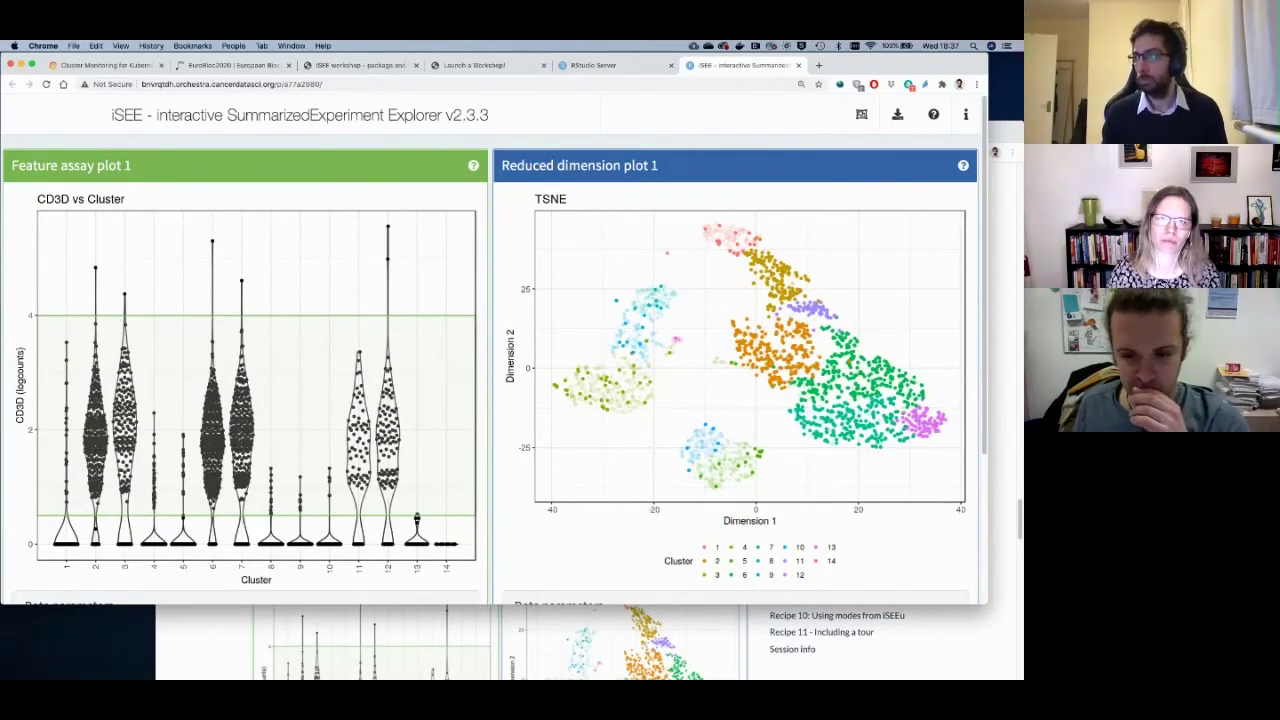
Clear the brush in the CD3D vs Cluster plot and check where Reduced dimension plot 1 receives its column selection from.
mouse_move(606, 398)
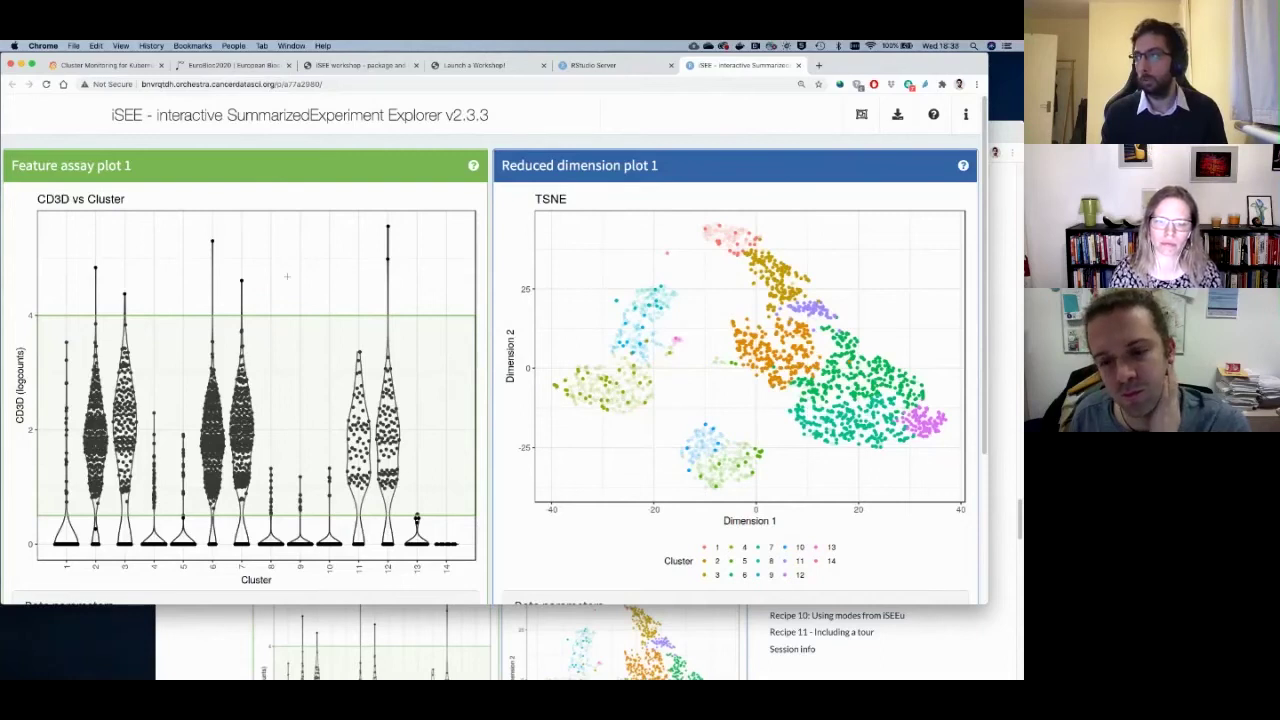
click(287, 276)
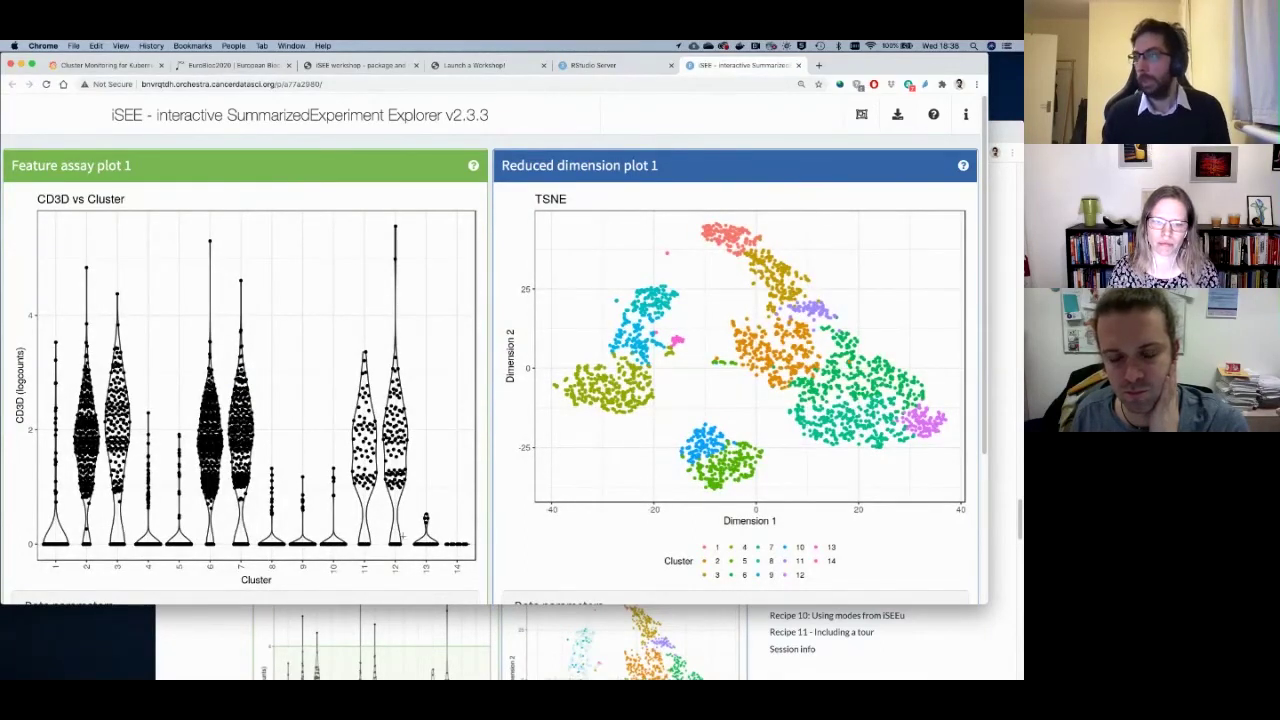
scroll(59, 285, down, 1)
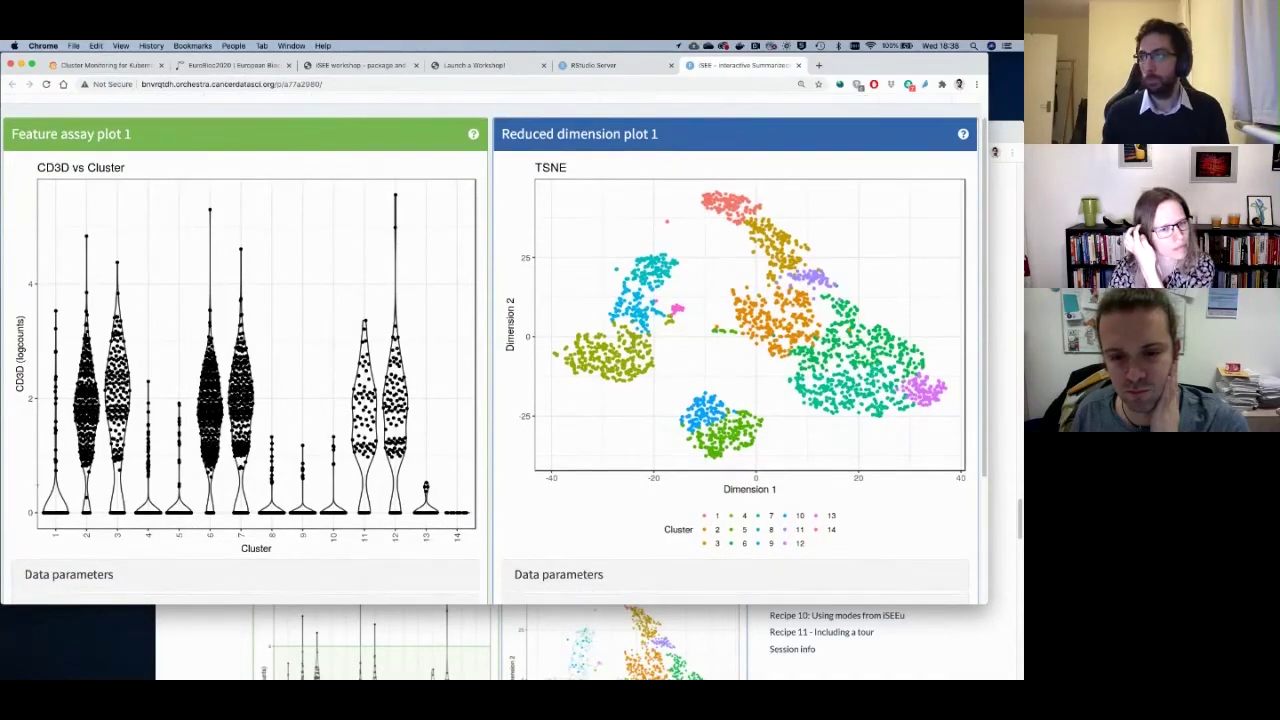
scroll(423, 582, down, 3)
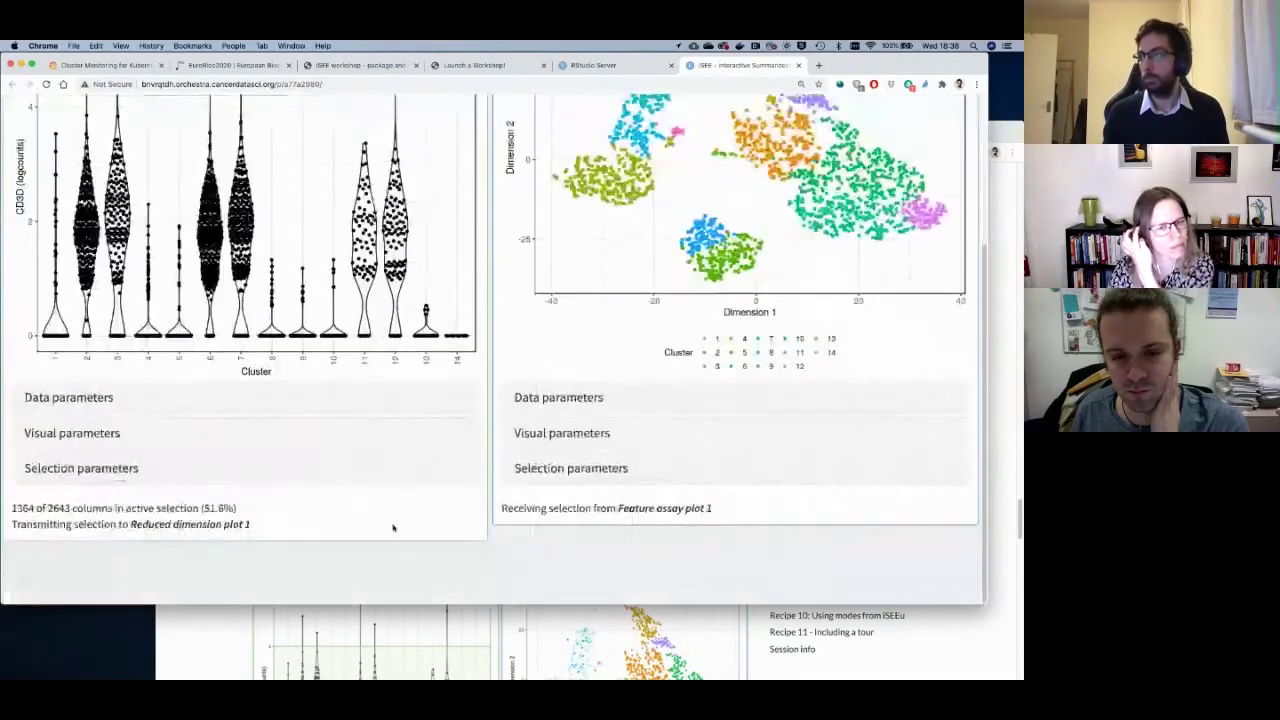
click(526, 476)
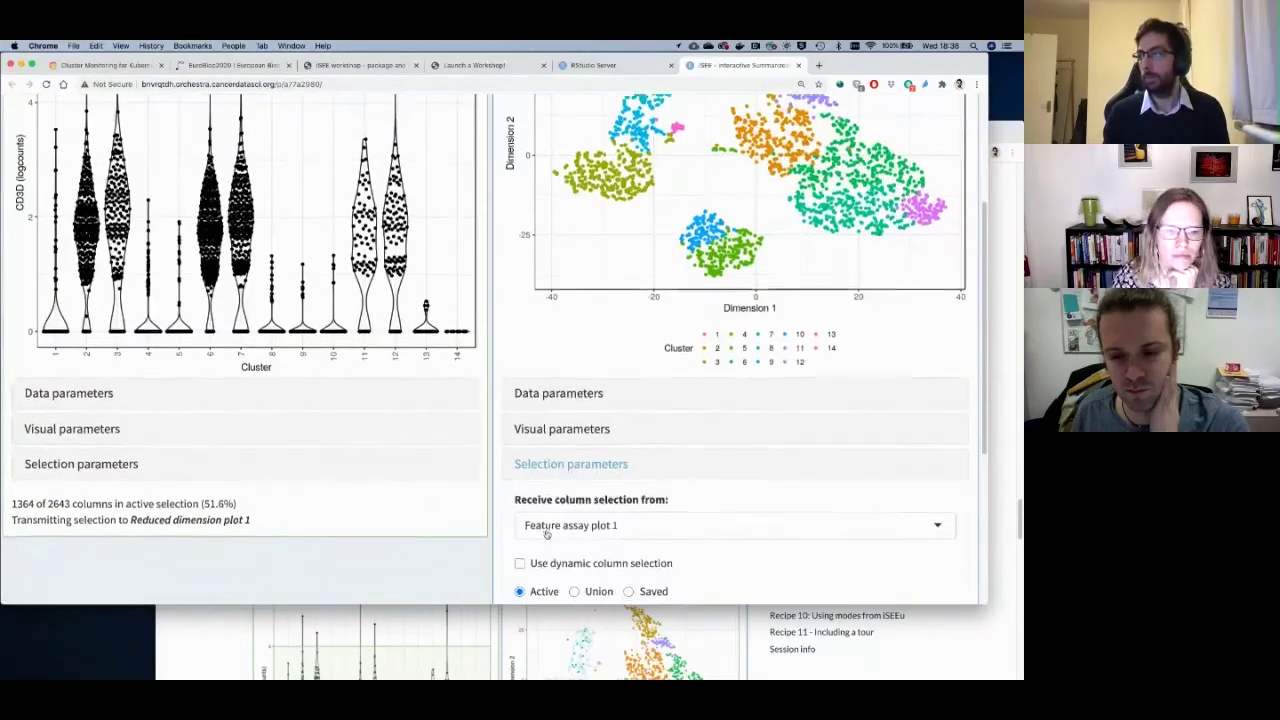
scroll(550, 475, down, 1)
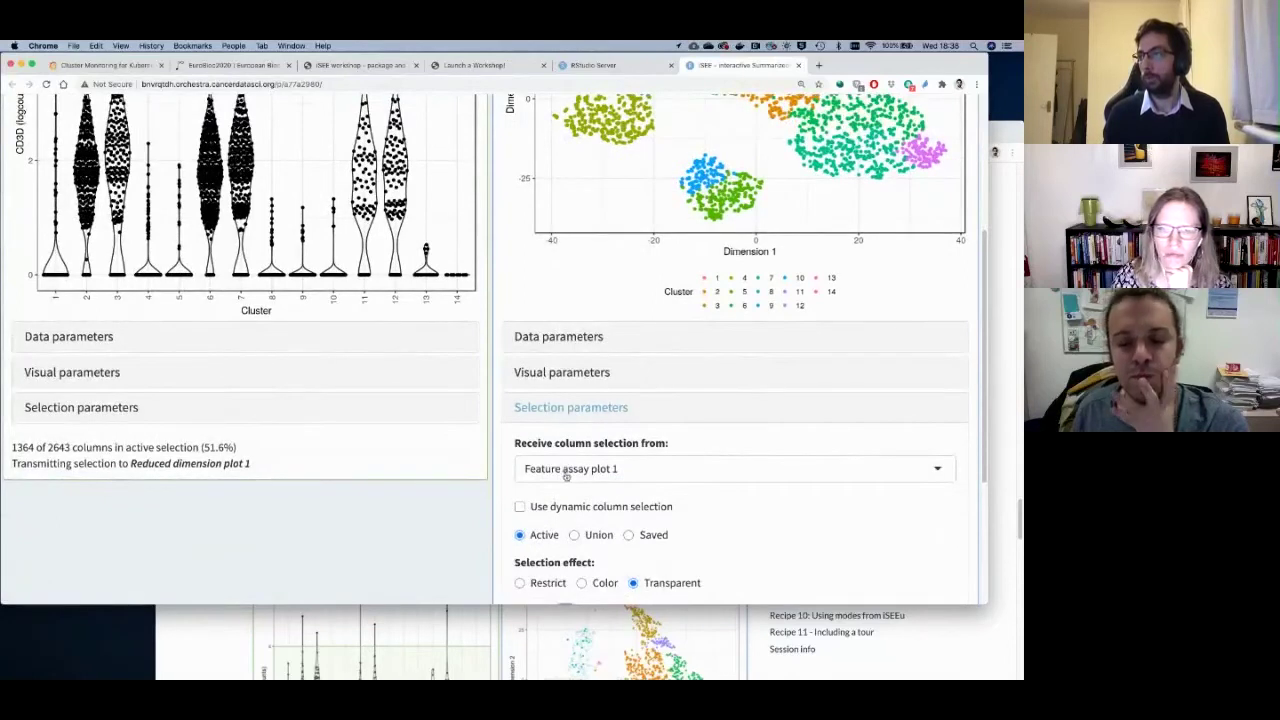
click(566, 478)
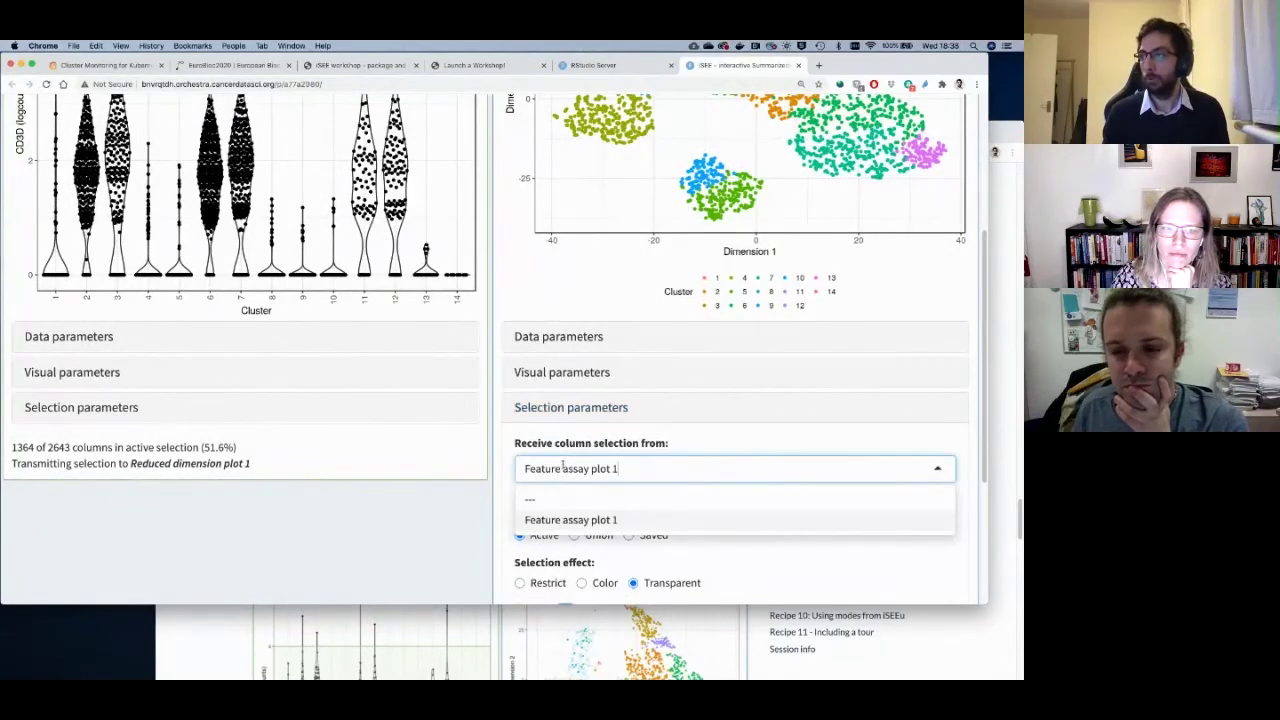
click(451, 534)
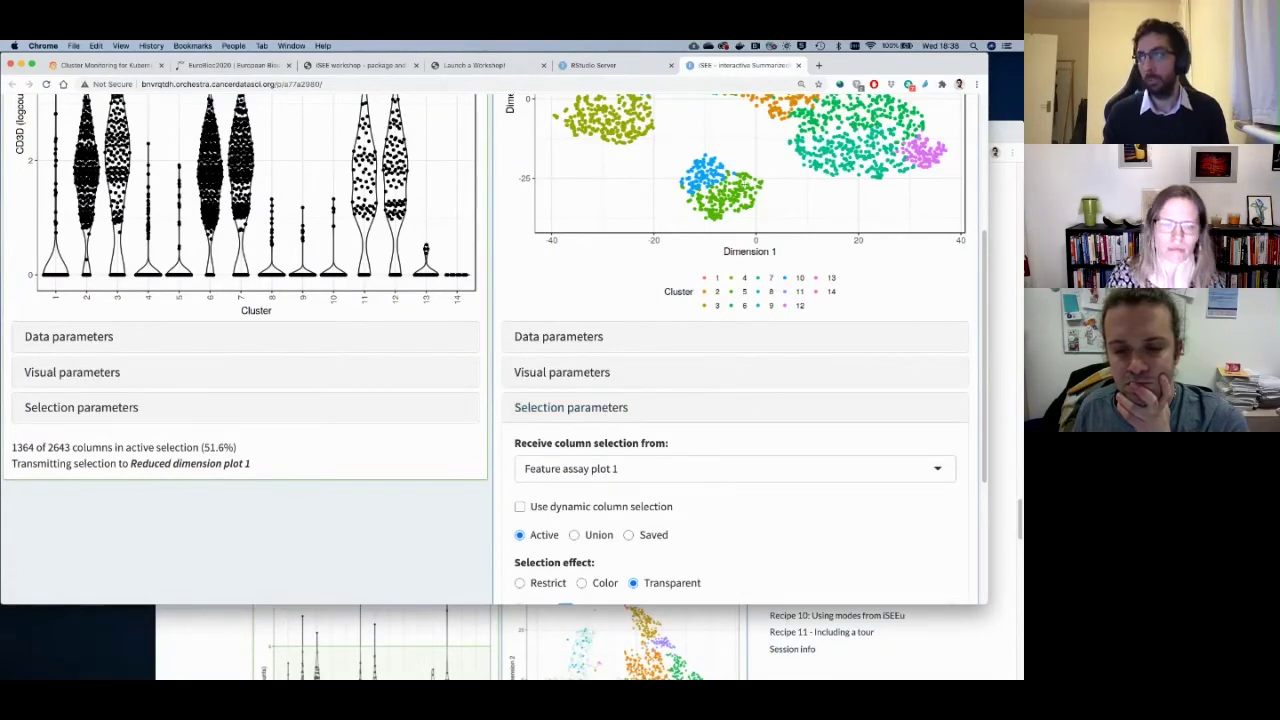
Set the column selection source of Reduced dimension plot 1 to the empty option (---).
scroll(745, 185, up, 1)
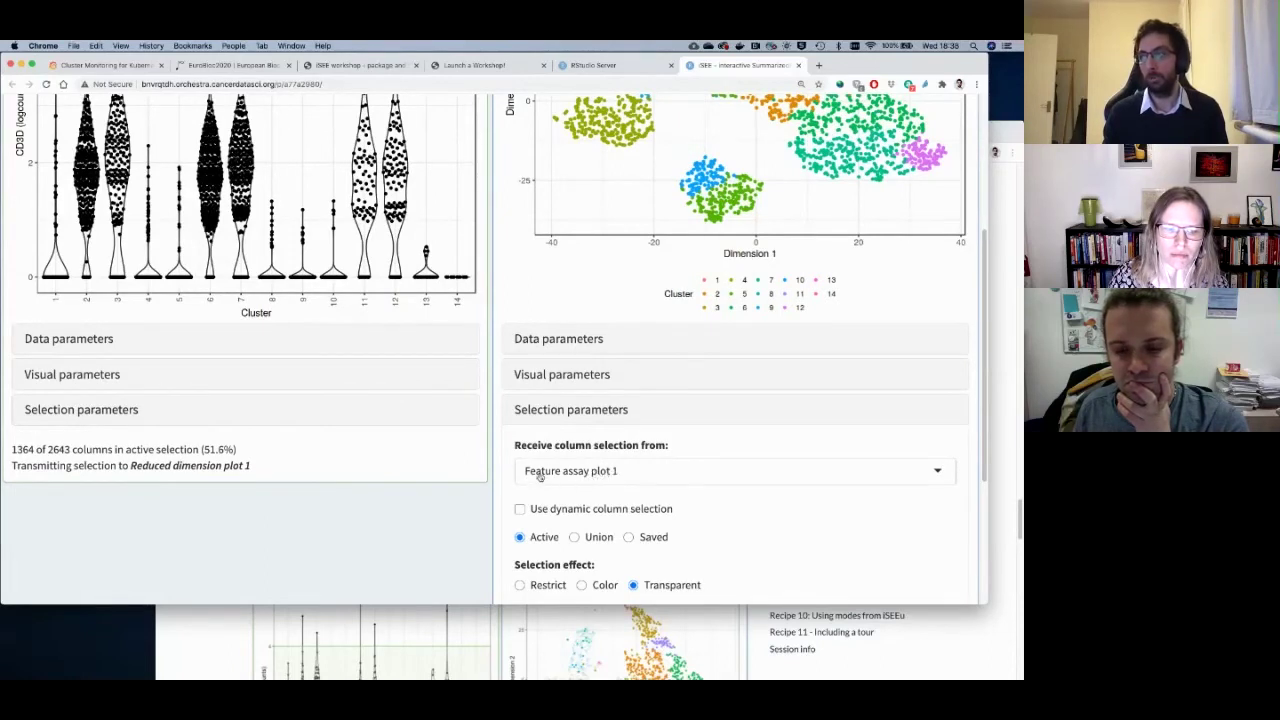
scroll(200, 380, up, 5)
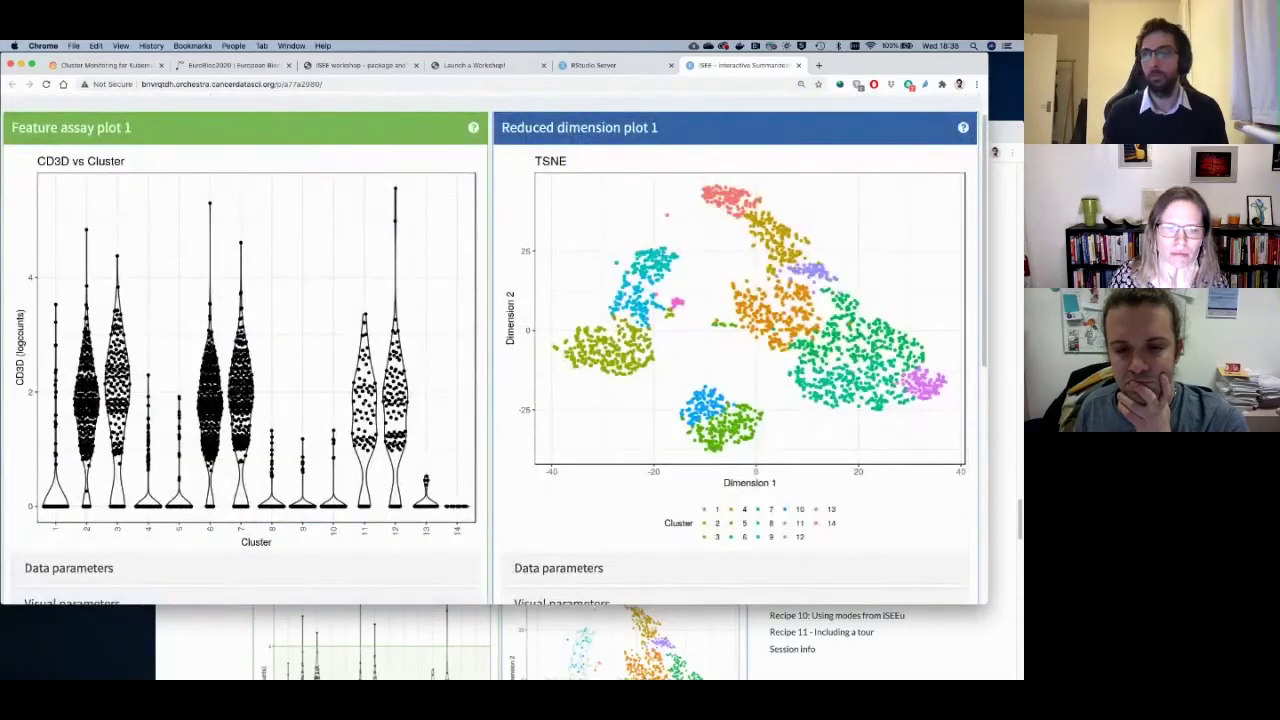
scroll(445, 540, down, 7)
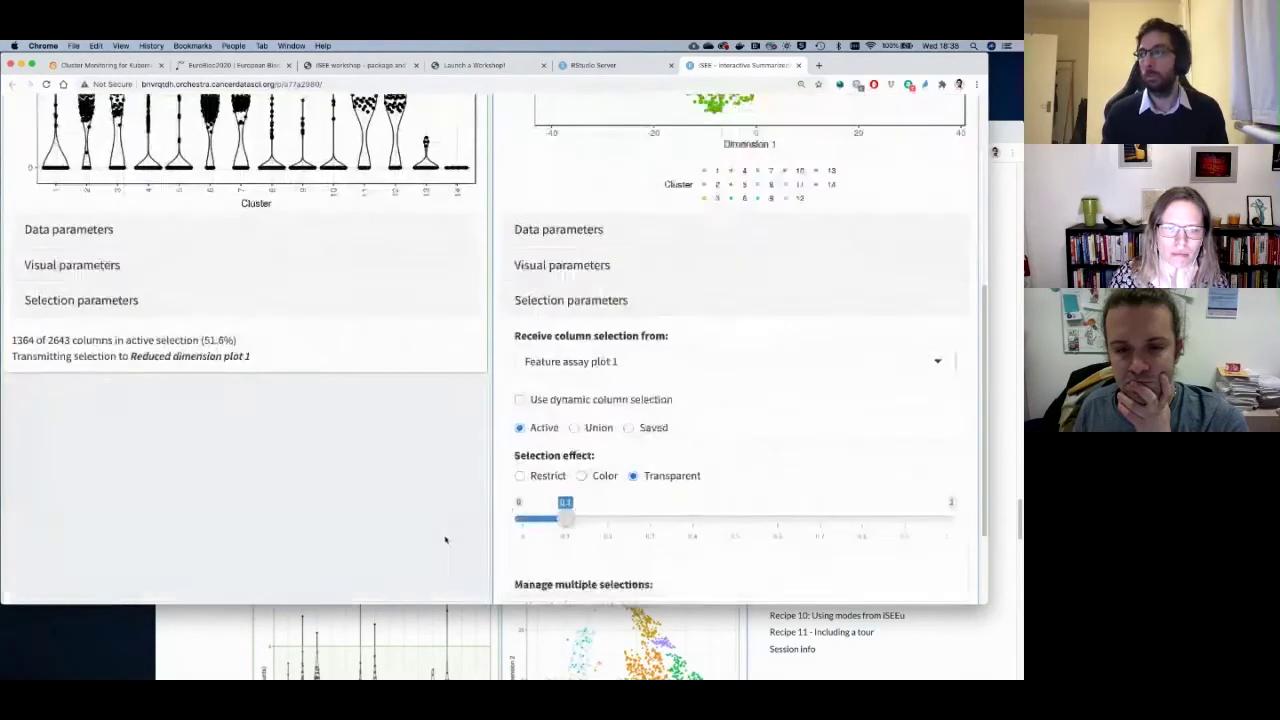
click(560, 363)
click(561, 389)
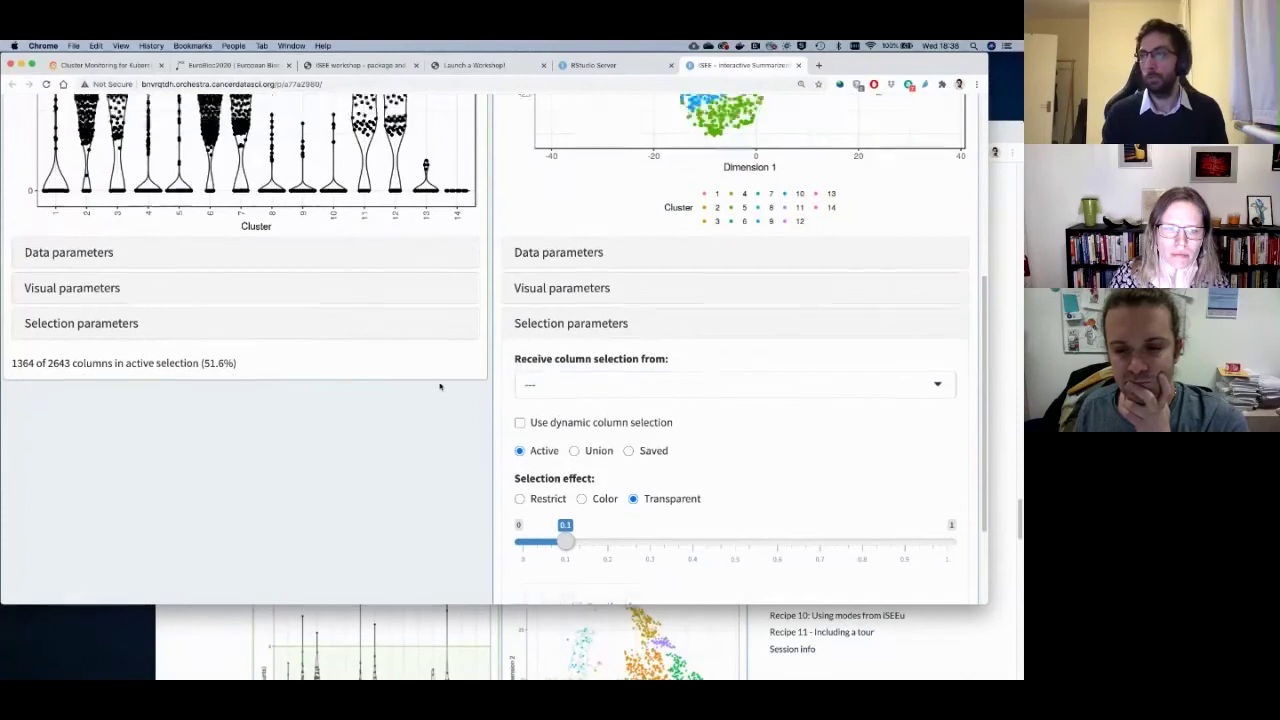
Brush the cells of clusters 6 and 7 with CD3D logcounts between about 1.5 and 3.5 in Feature assay plot 1.
scroll(561, 389, up, 7)
mouse_move(175, 323)
mouse_down()
mouse_move(281, 416)
mouse_move(281, 438)
mouse_up()
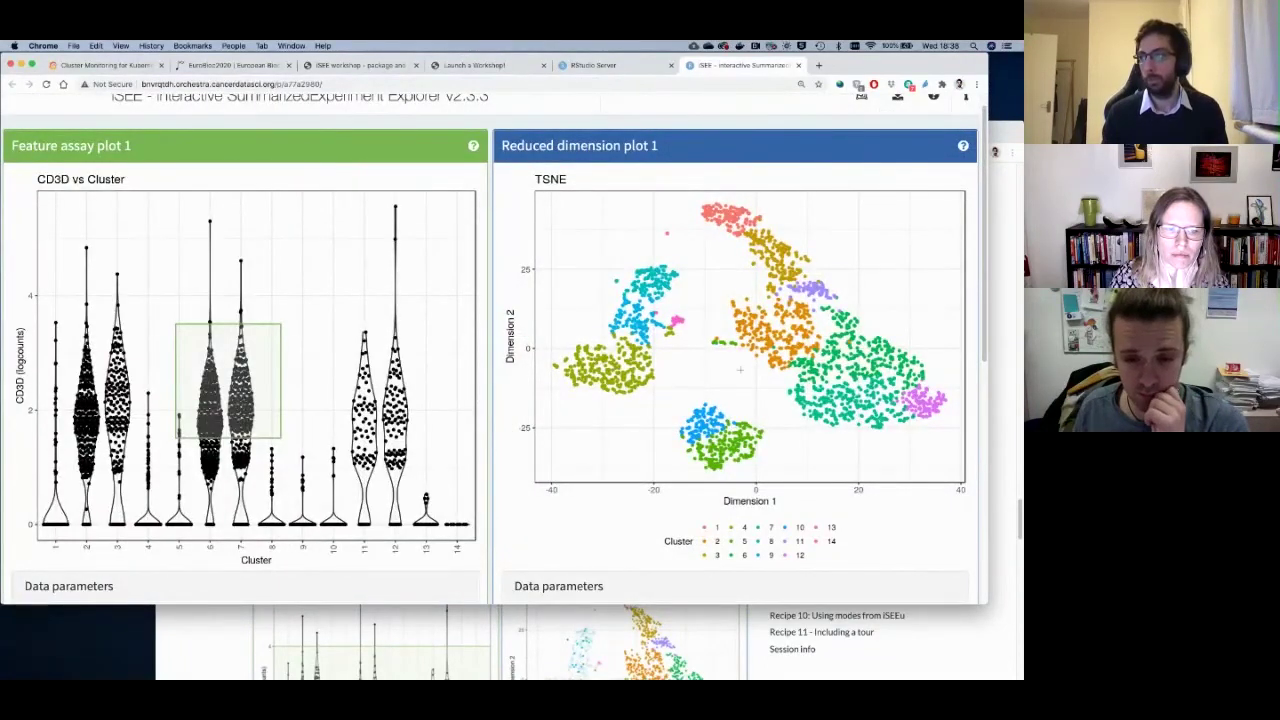
Set the column selection source of Reduced dimension plot 1 to Feature assay plot 1.
scroll(607, 399, down, 5)
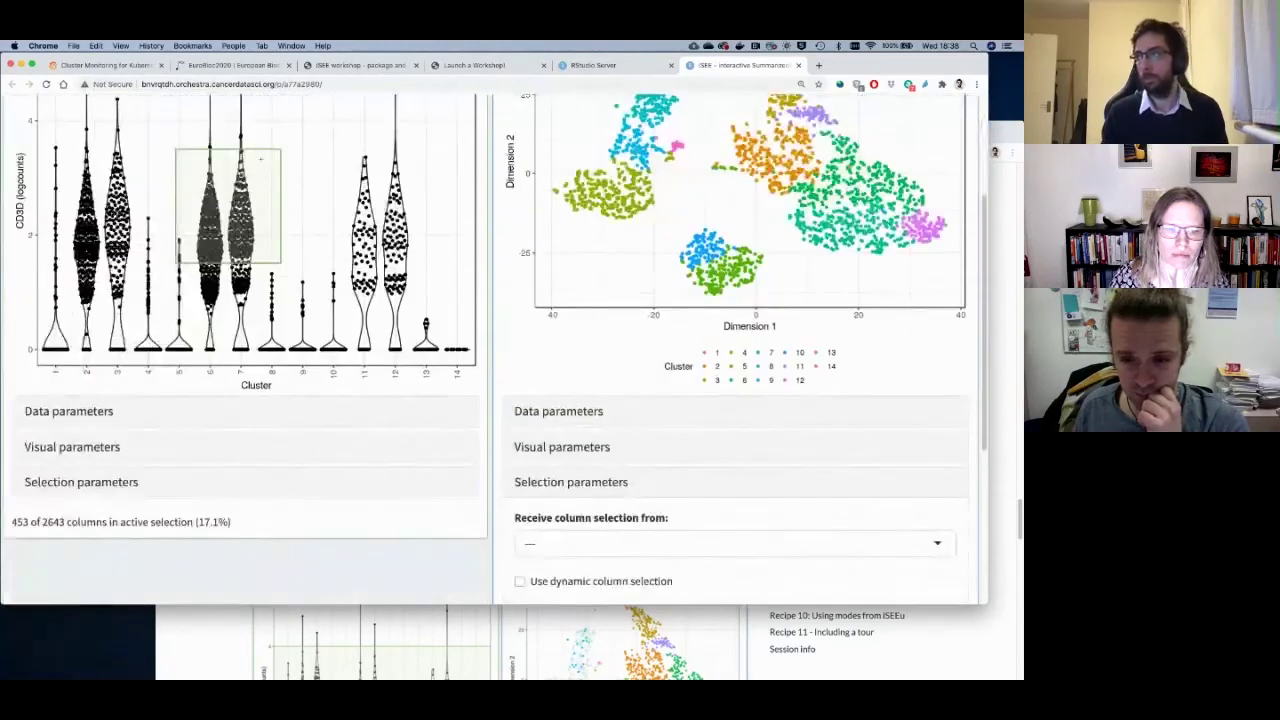
scroll(547, 350, down, 2)
click(555, 461)
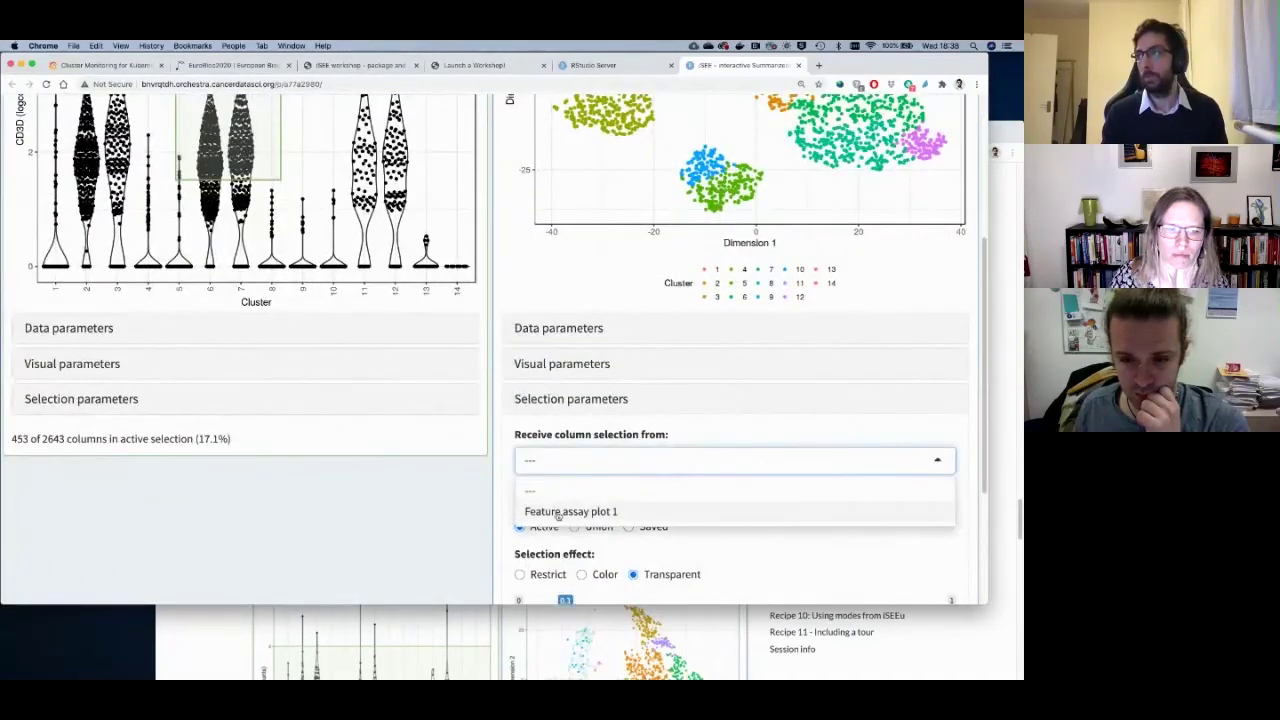
click(552, 511)
scroll(600, 400, up, 2)
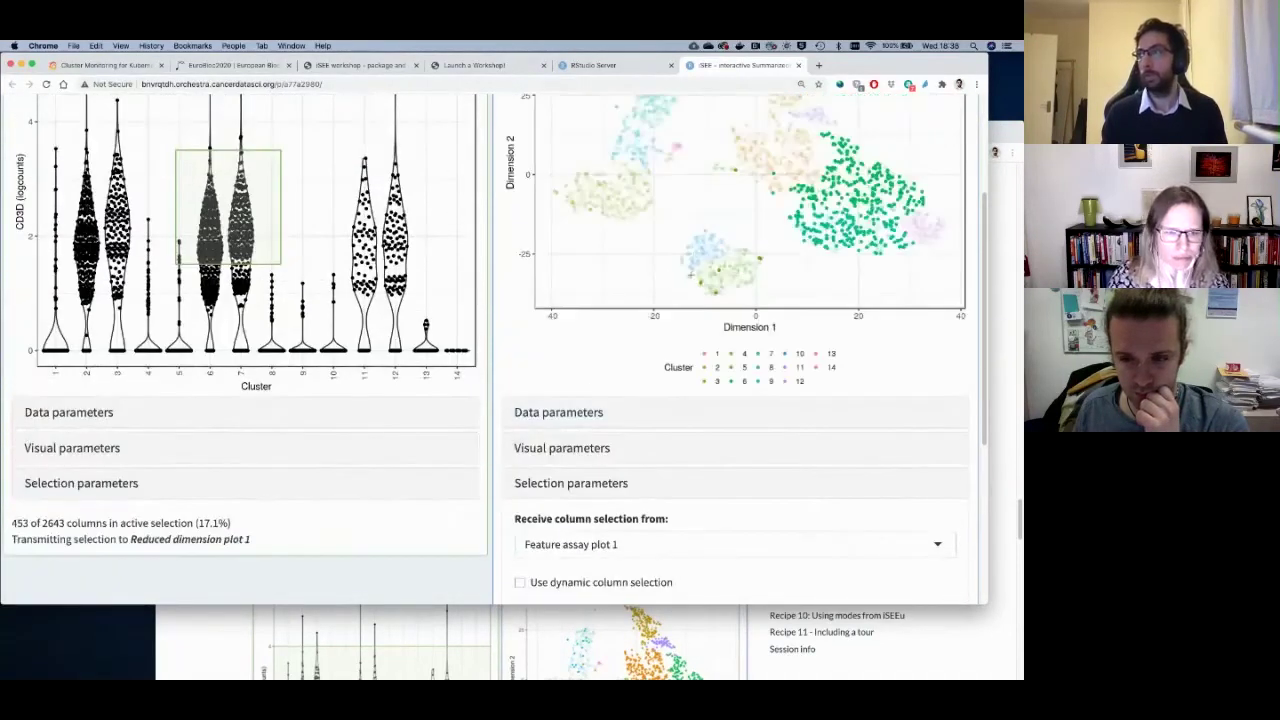
scroll(588, 358, up, 2)
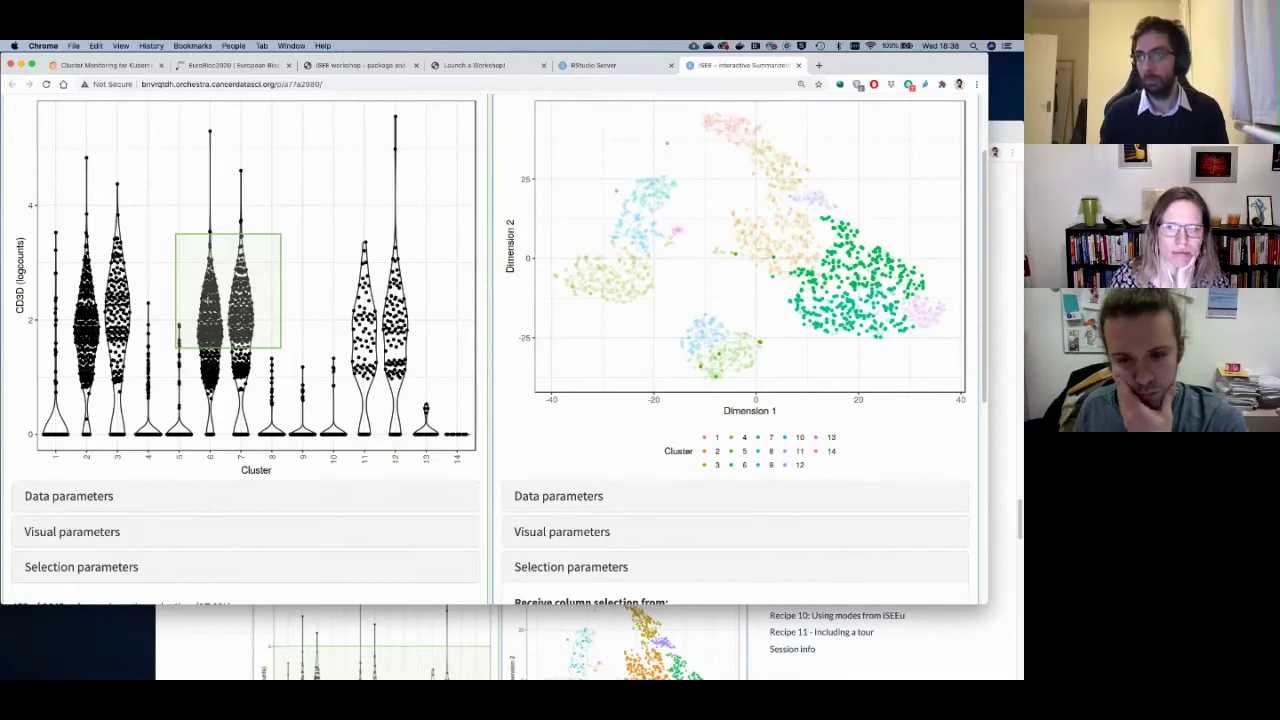
Brush the cells of all clusters with CD3D logcounts between about 0.6 and 5.5 in Feature assay plot 1.
mouse_move(207, 304)
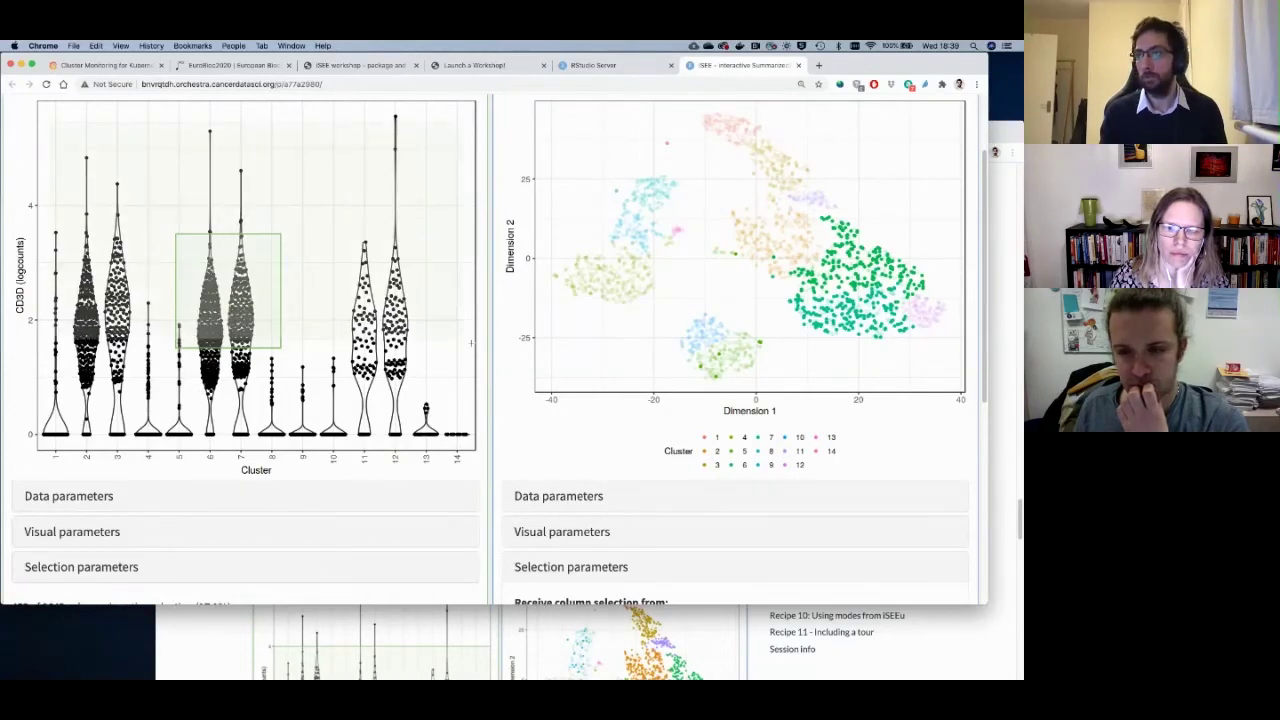
click(458, 398)
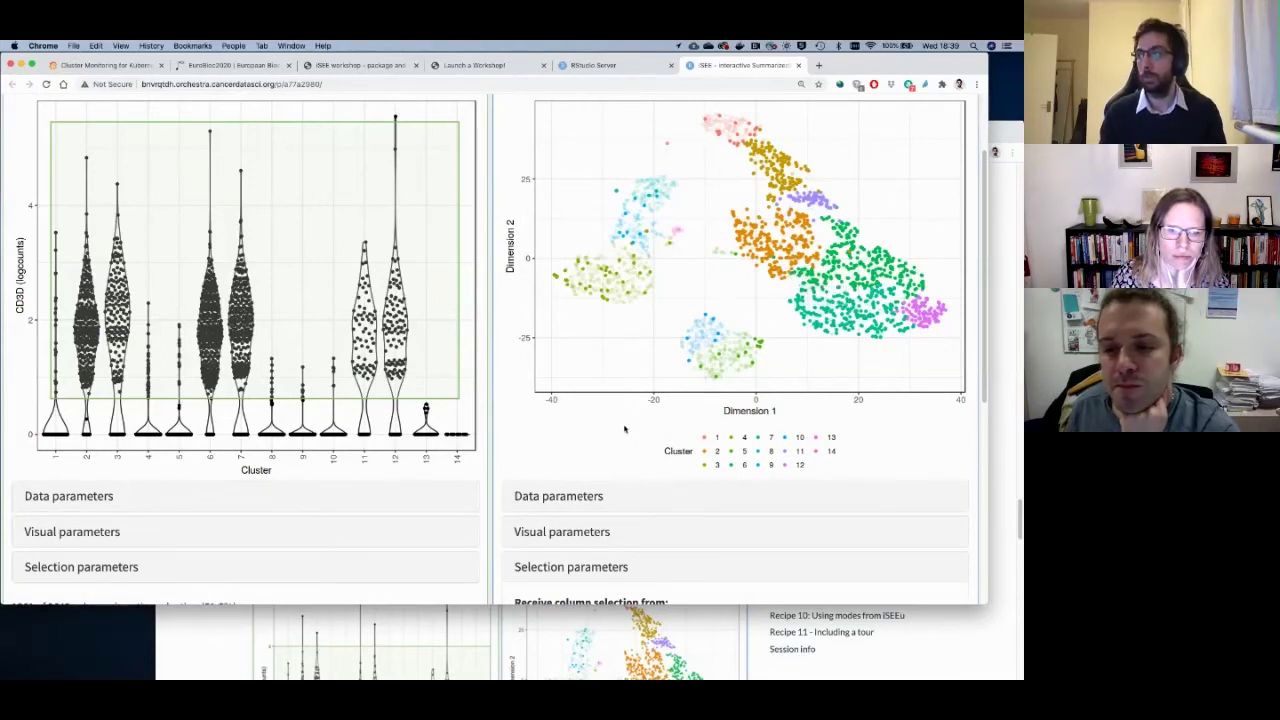
scroll(625, 426, down, 3)
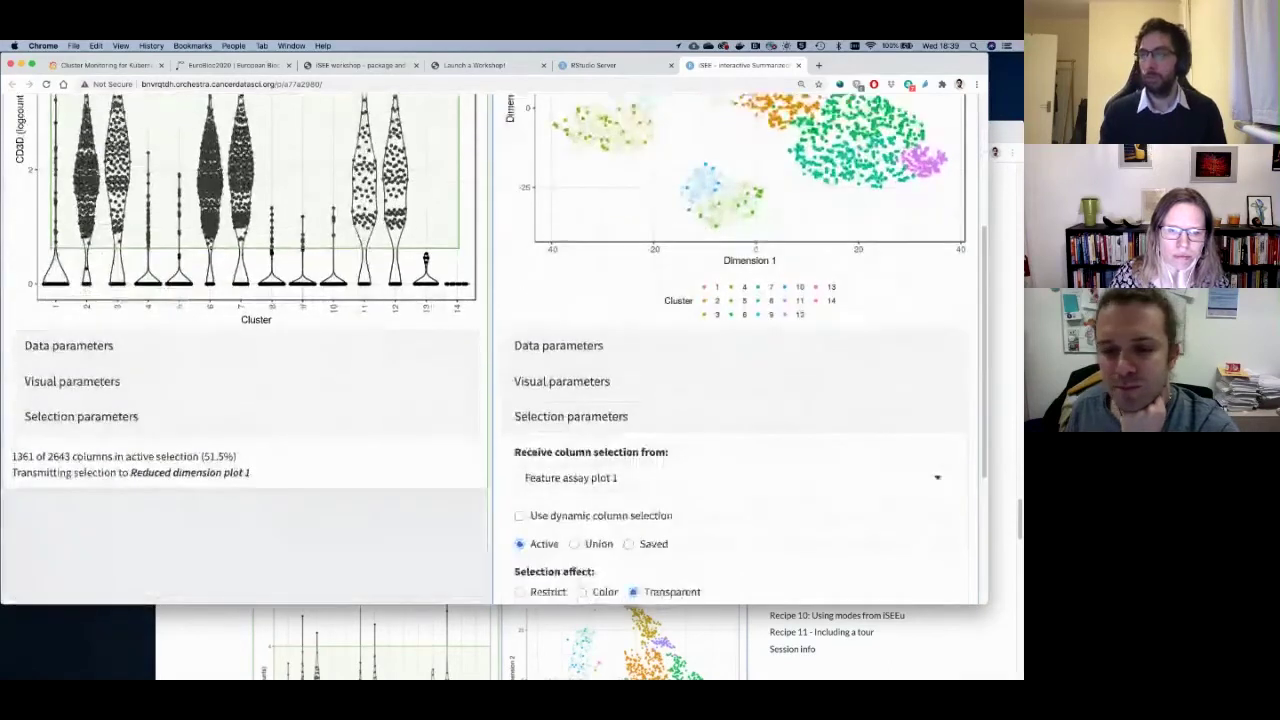
scroll(451, 337, up, 4)
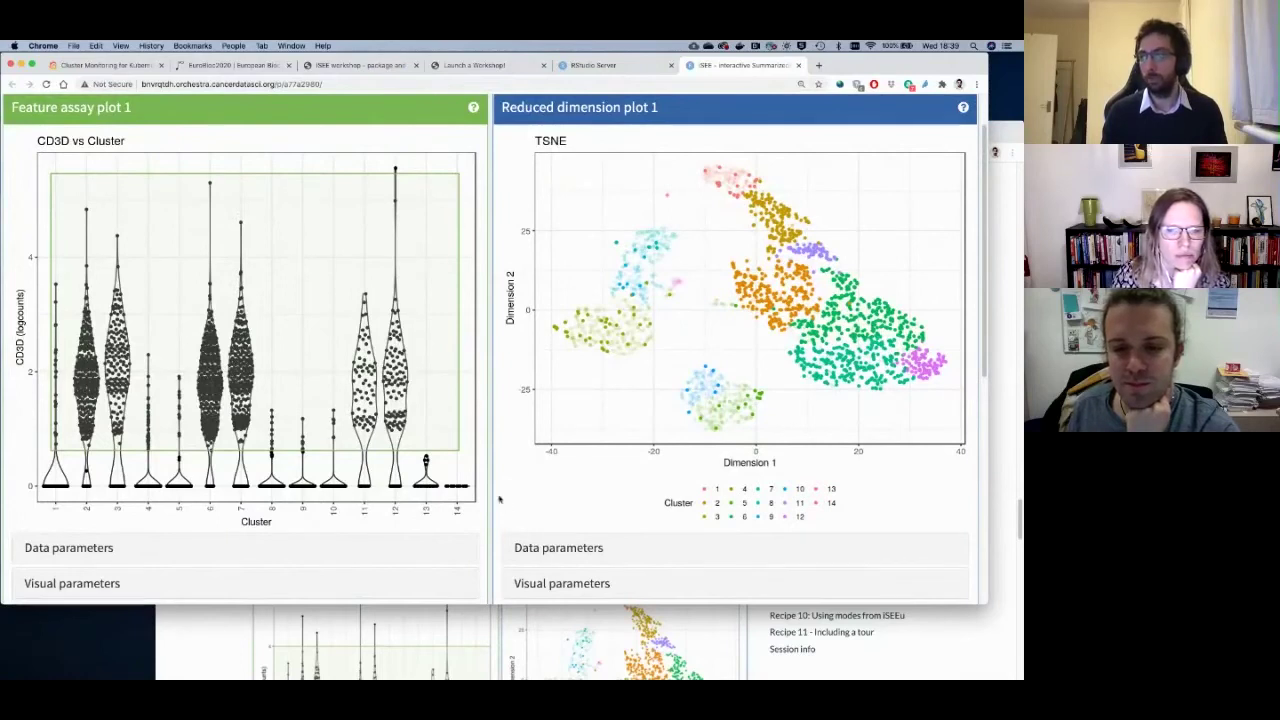
Collapse the selection parameters of Reduced dimension plot 1 and read the selection transmission notes below both plots.
scroll(469, 540, down, 4)
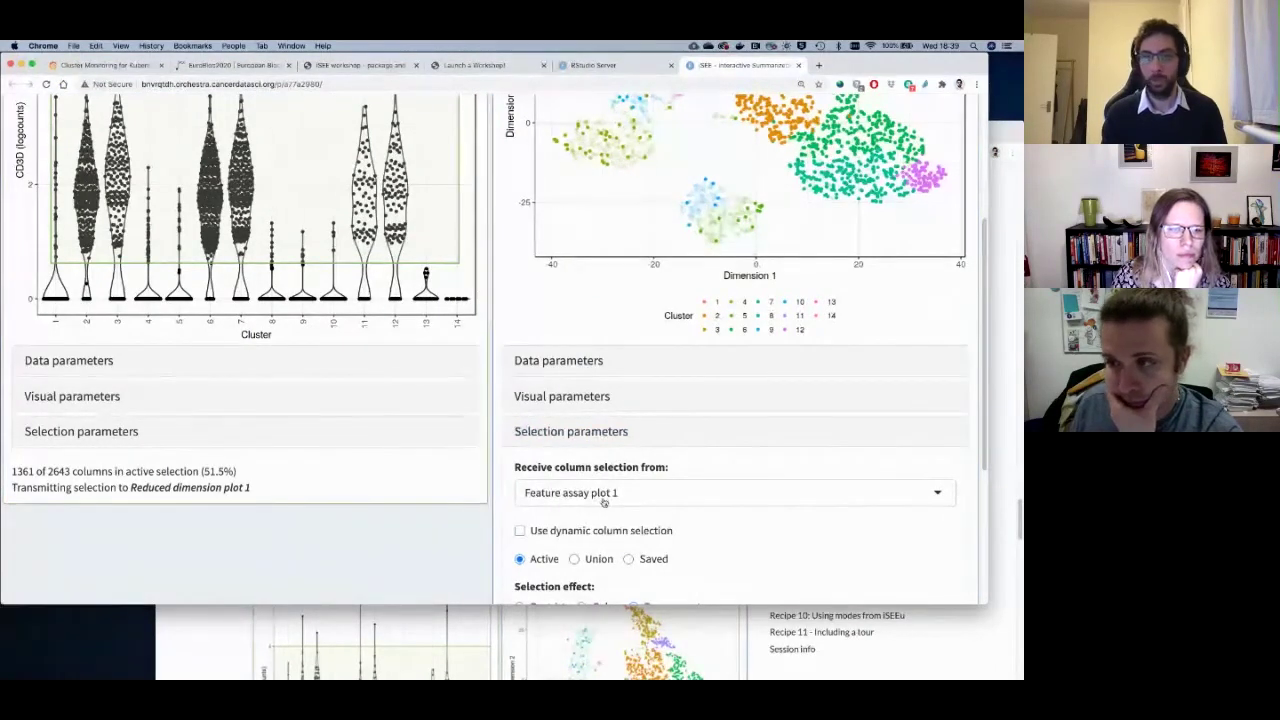
click(576, 436)
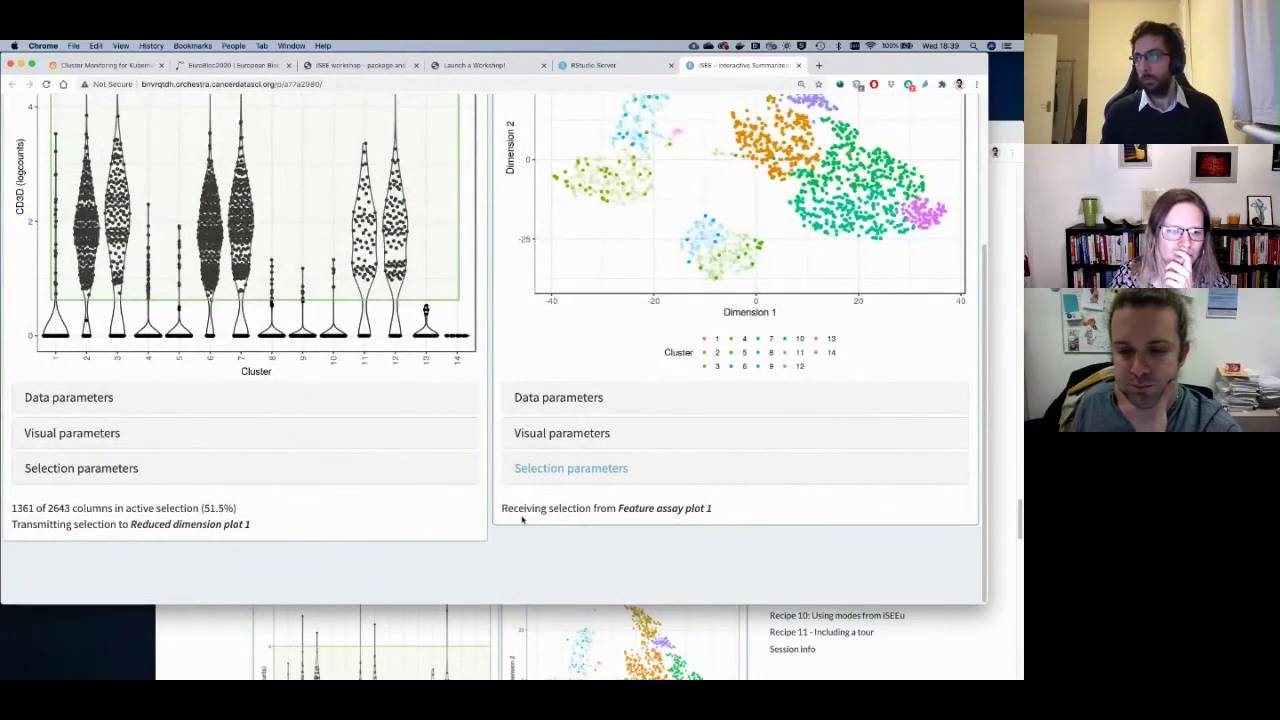
drag(711, 508, 574, 510)
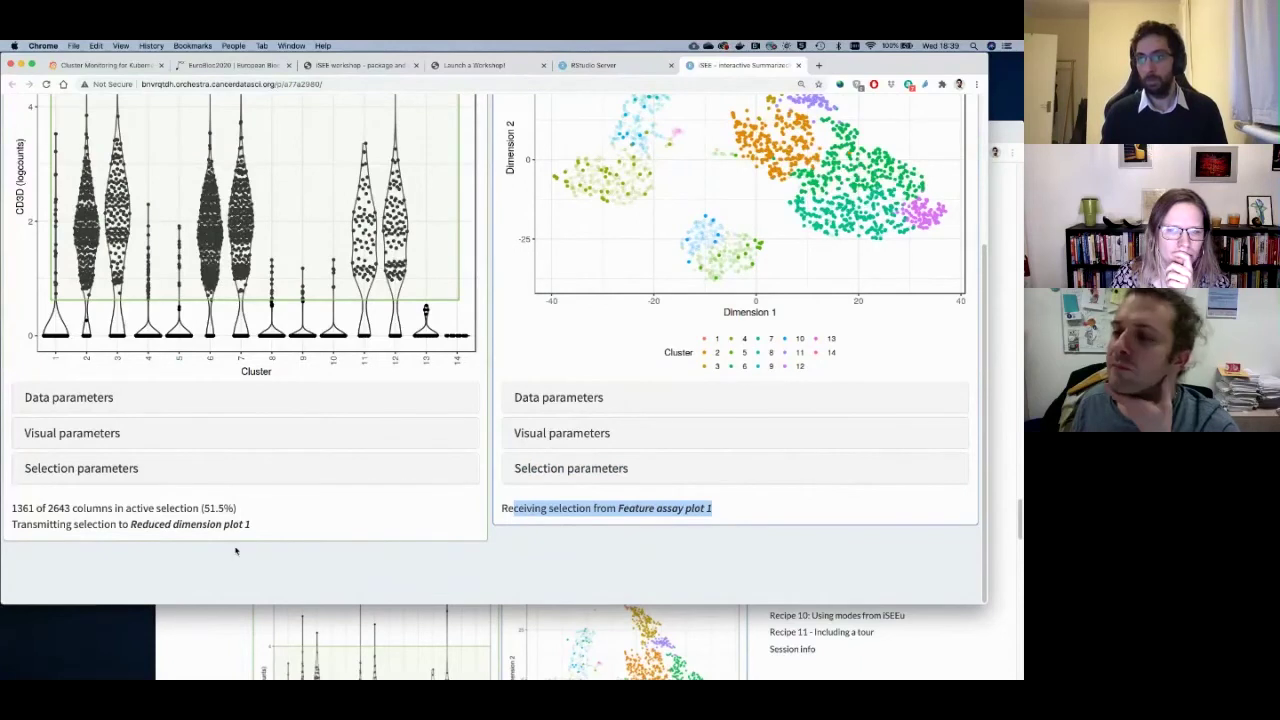
drag(12, 528, 242, 538)
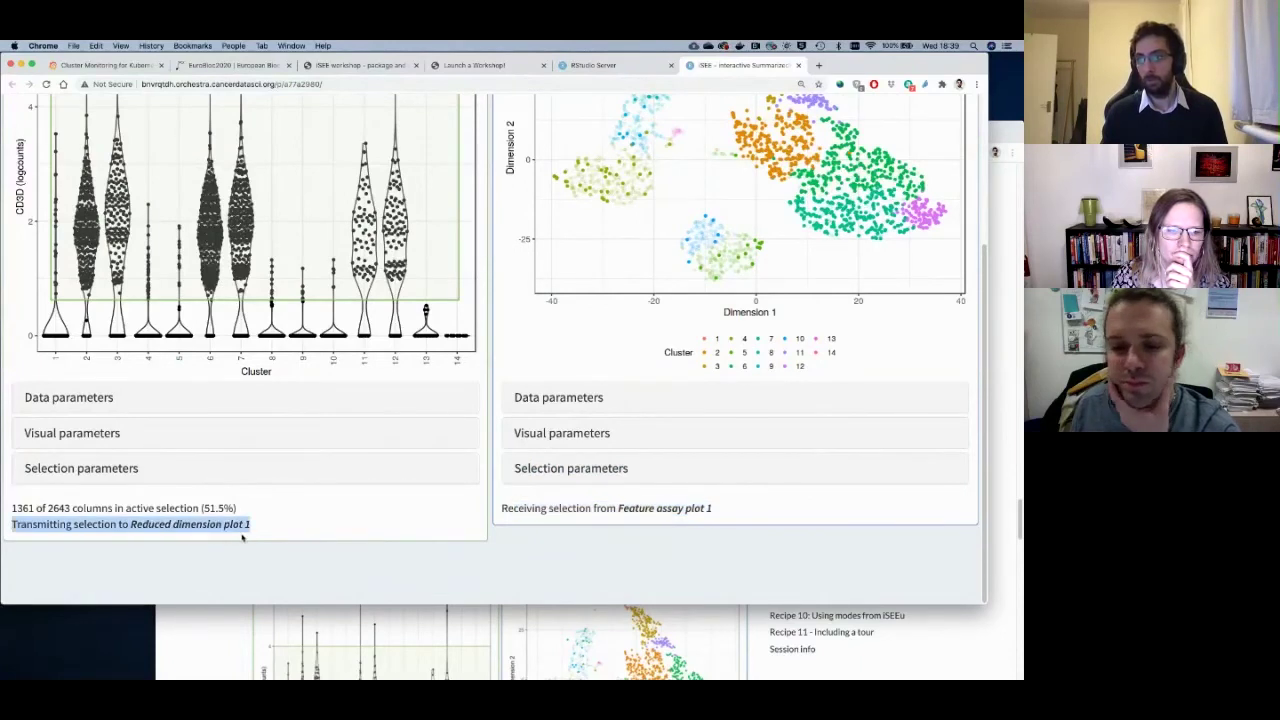
scroll(328, 452, up, 1)
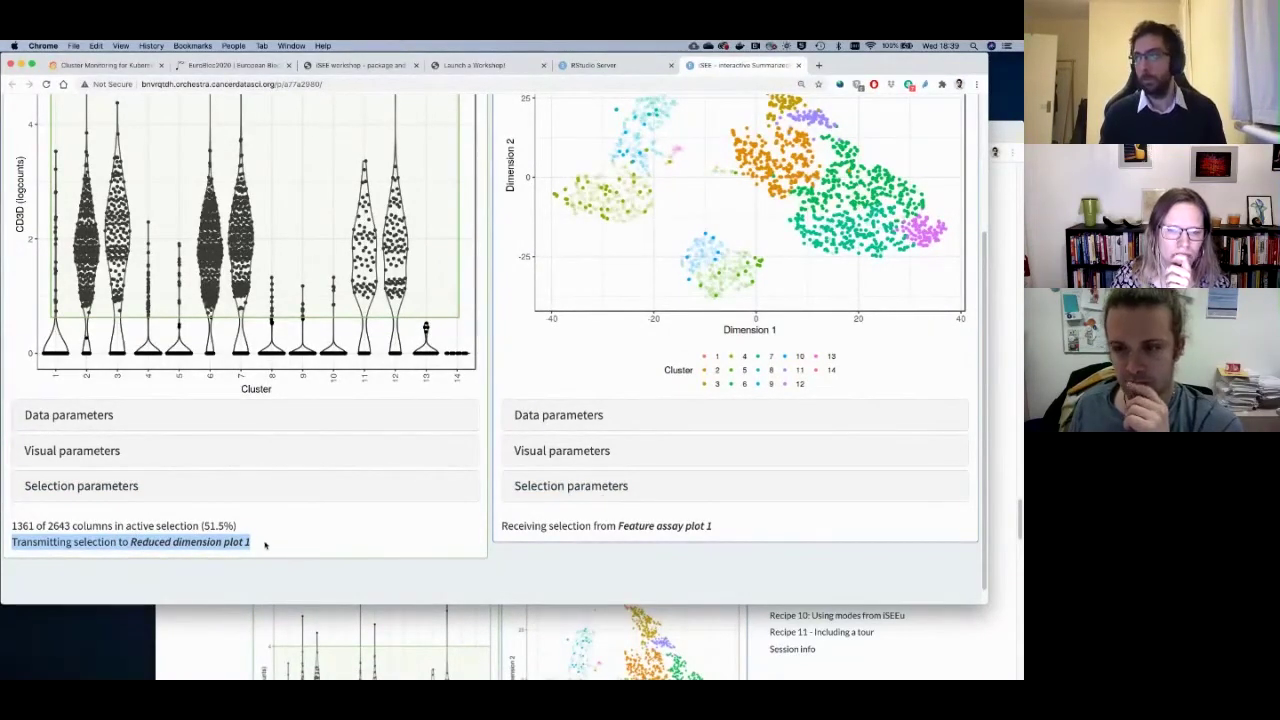
Switch the column selection source of Reduced dimension plot 1 to the empty option (---) and back to Feature assay plot 1, checking the transmission note.
click(558, 500)
click(567, 486)
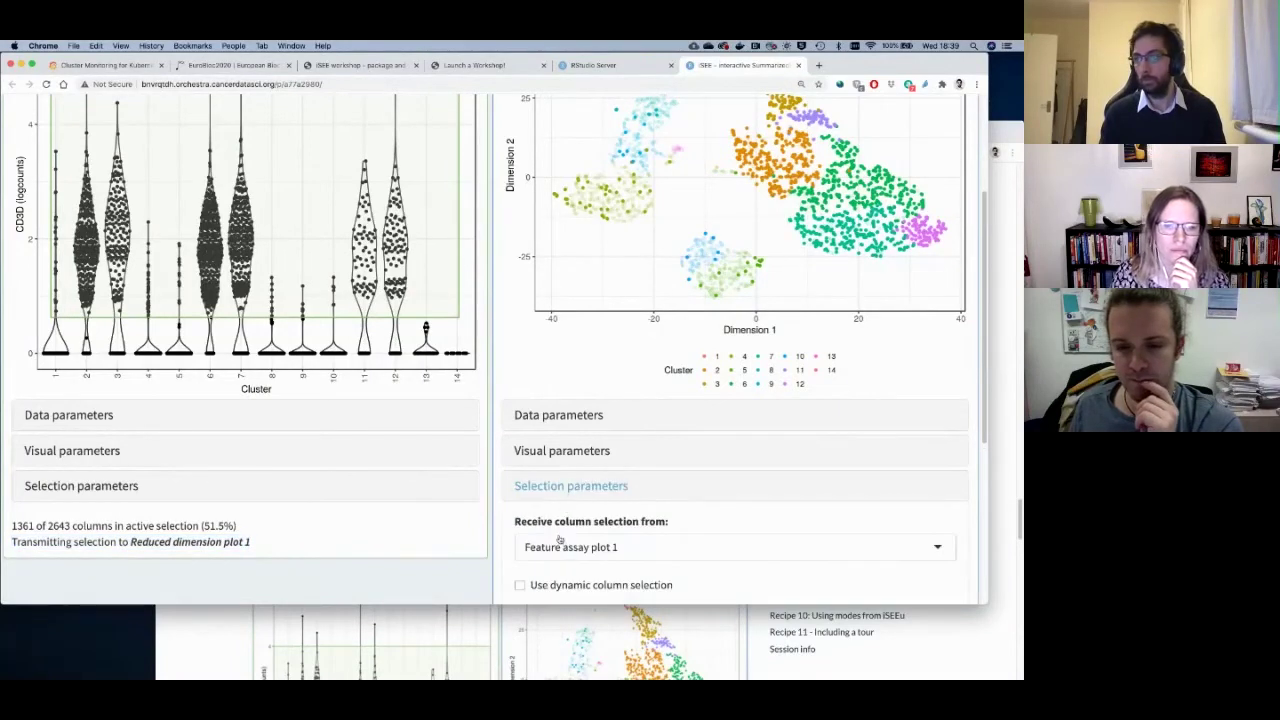
click(735, 547)
click(540, 577)
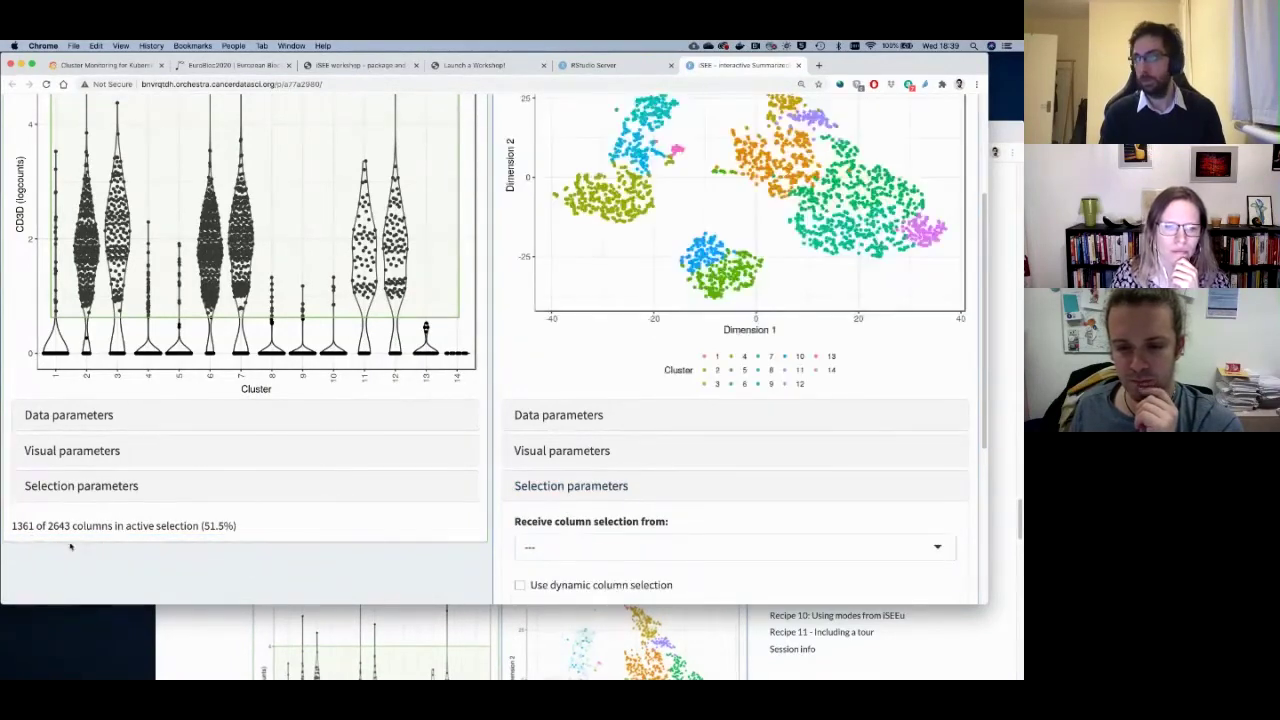
click(605, 550)
click(543, 597)
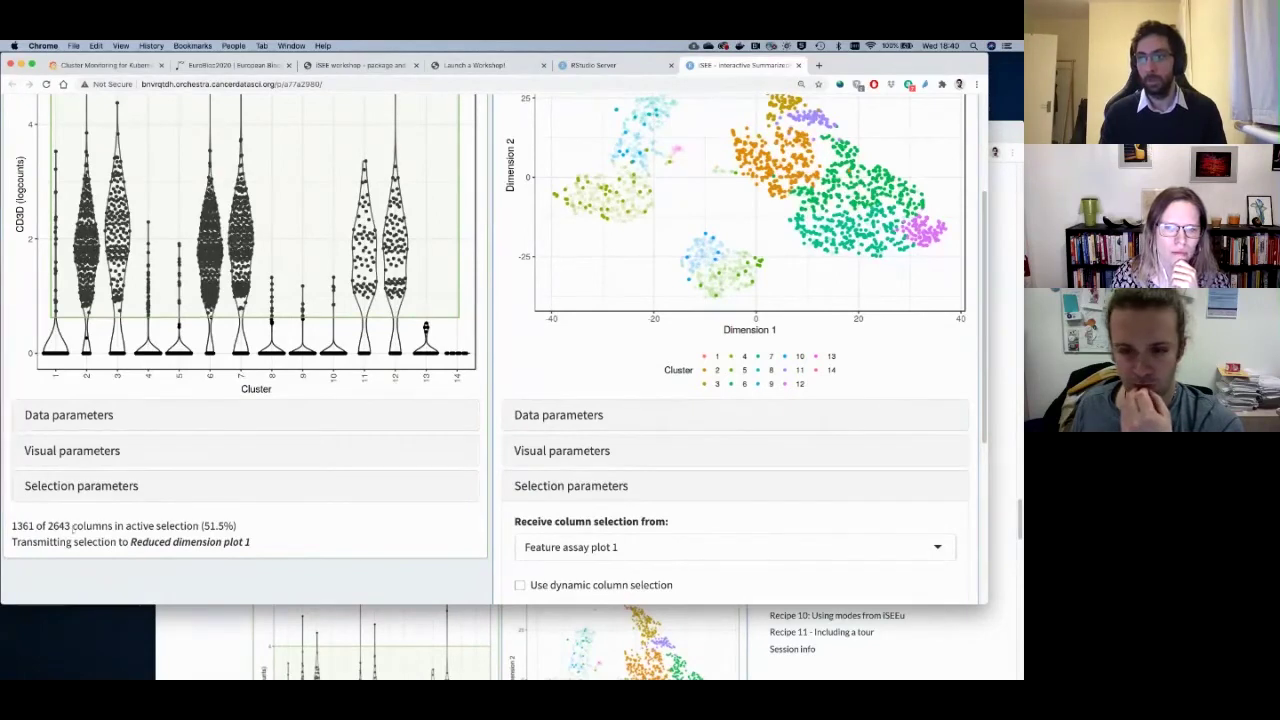
drag(12, 525, 222, 527)
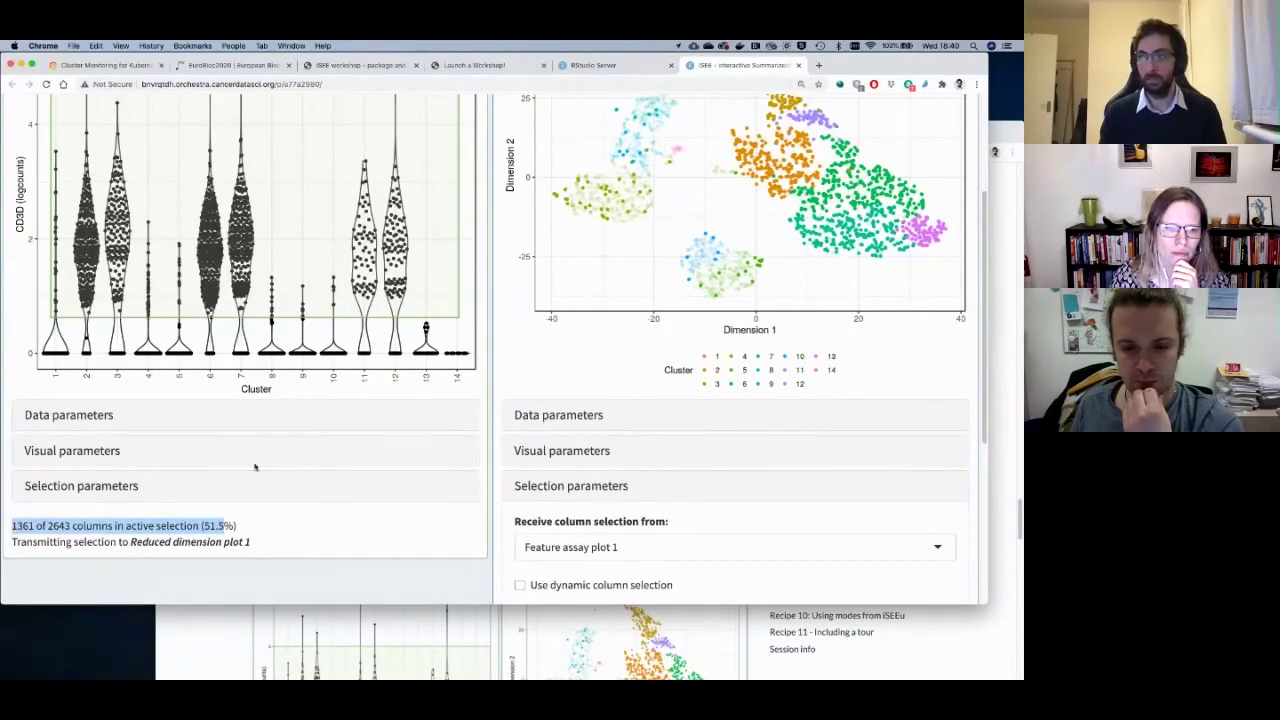
Examine the panel chart of inter-panel links and close it.
scroll(303, 445, up, 3)
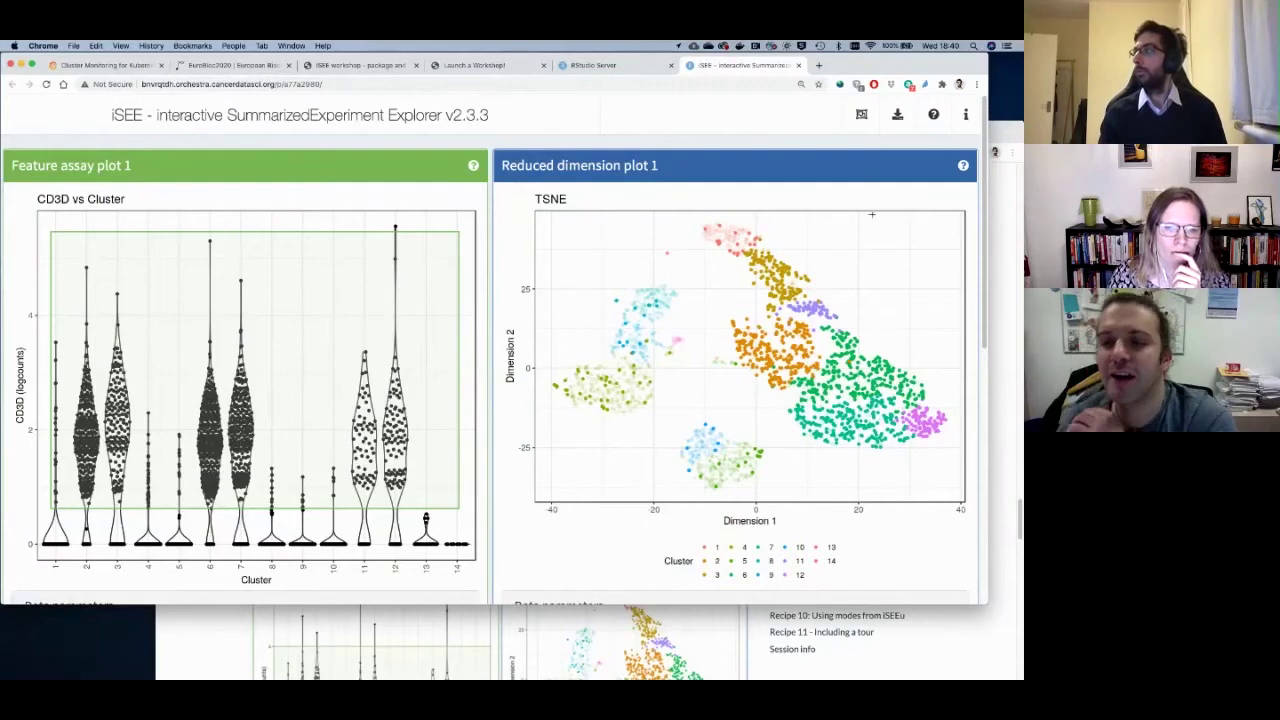
click(861, 114)
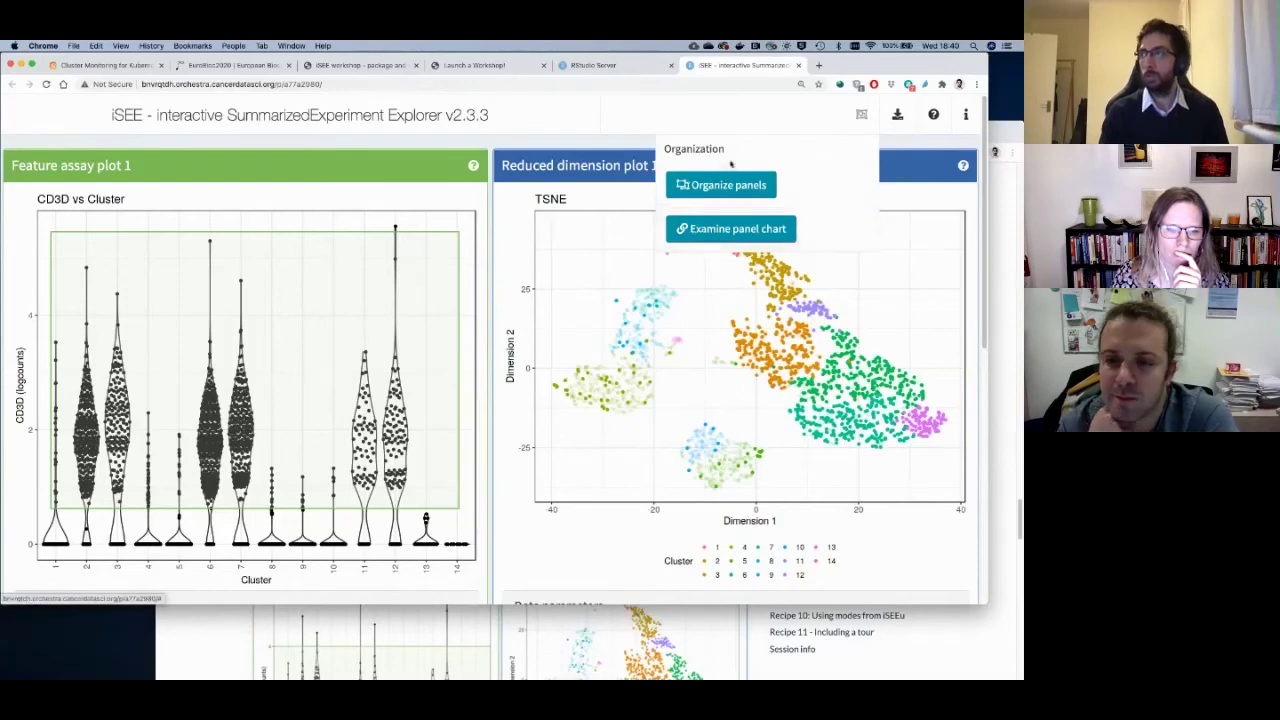
click(740, 229)
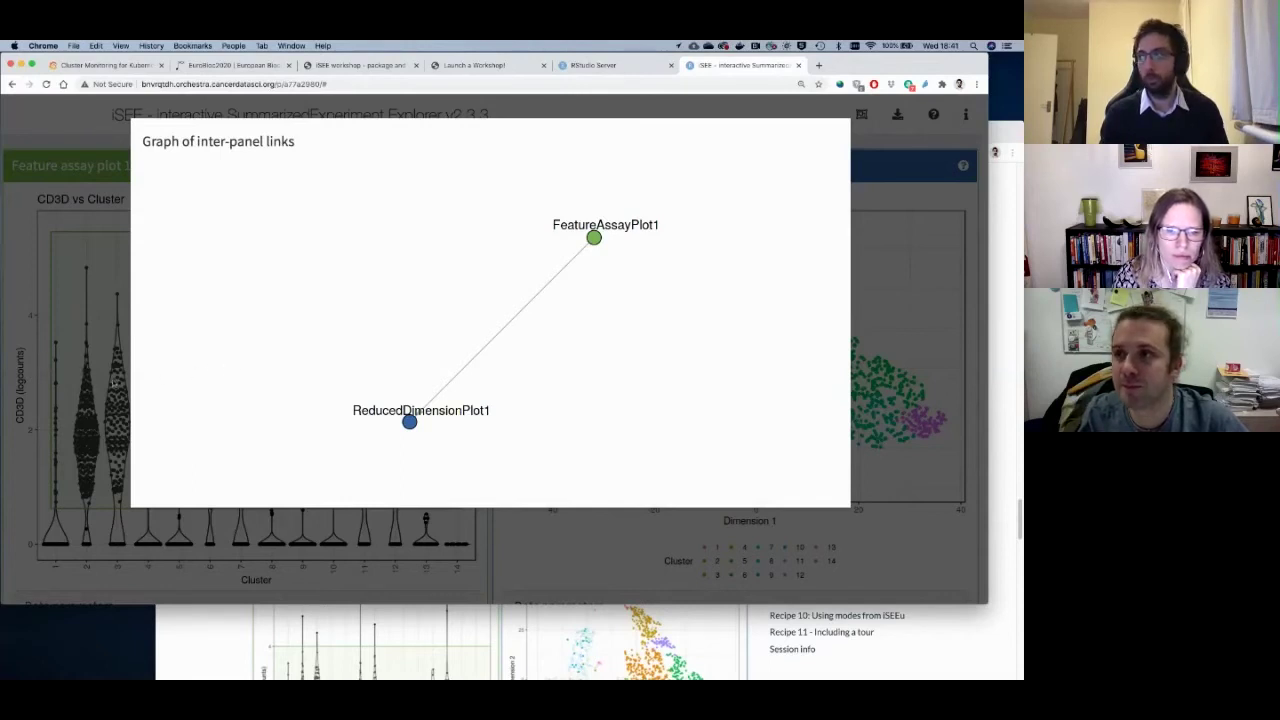
click(95, 383)
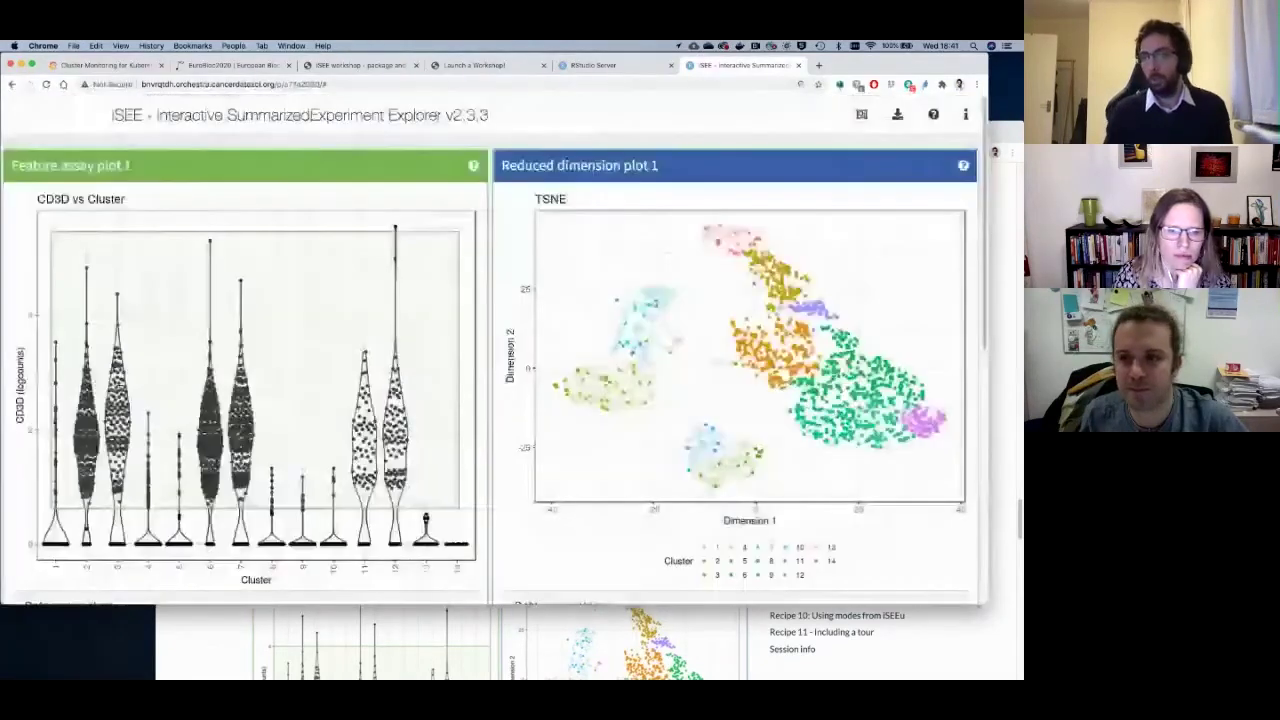
Collapse the selection parameters of Reduced dimension plot 1.
scroll(494, 350, down, 5)
scroll(494, 350, up, 2)
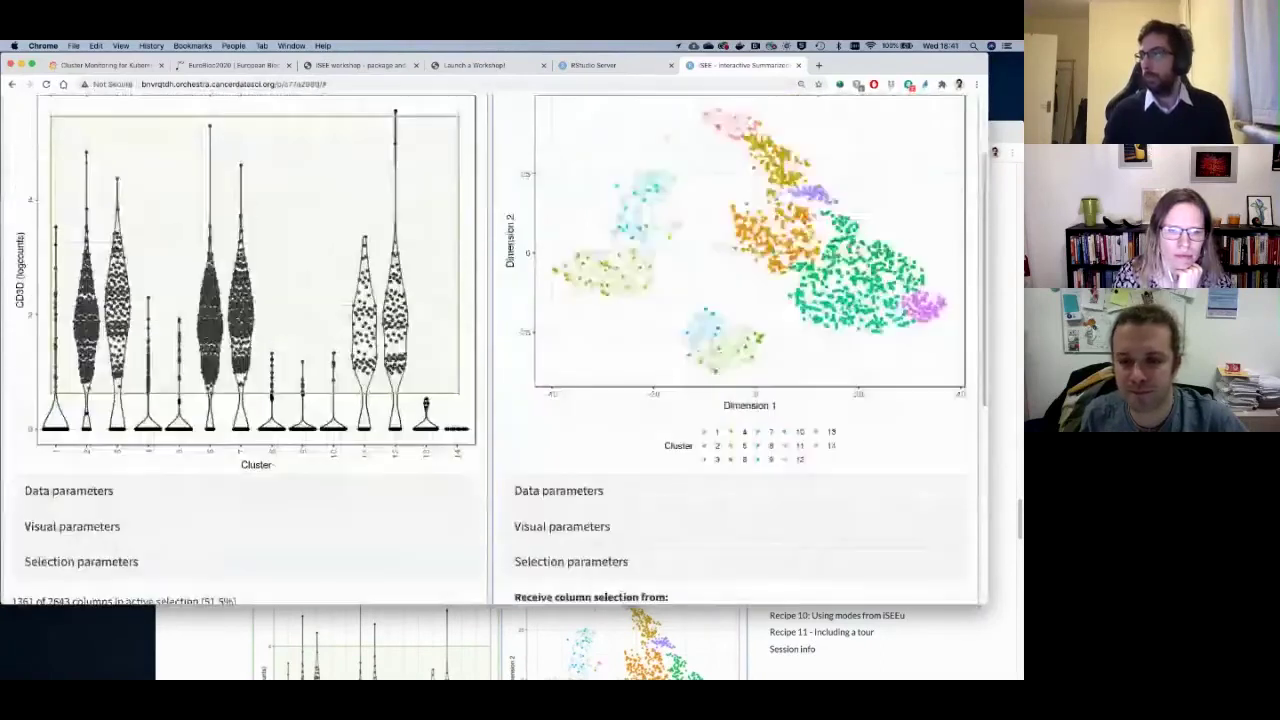
click(590, 564)
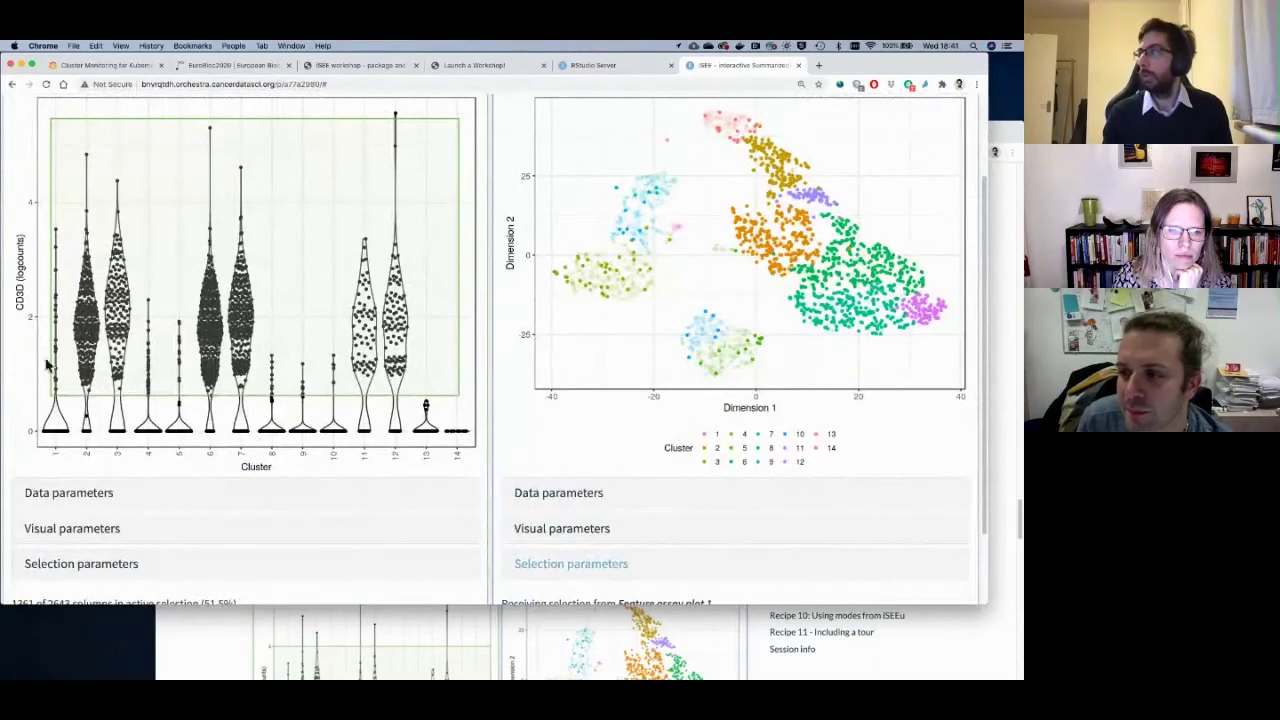
Extract the R code that reproduces the current plots and skim through the listing.
scroll(47, 365, up, 3)
click(897, 114)
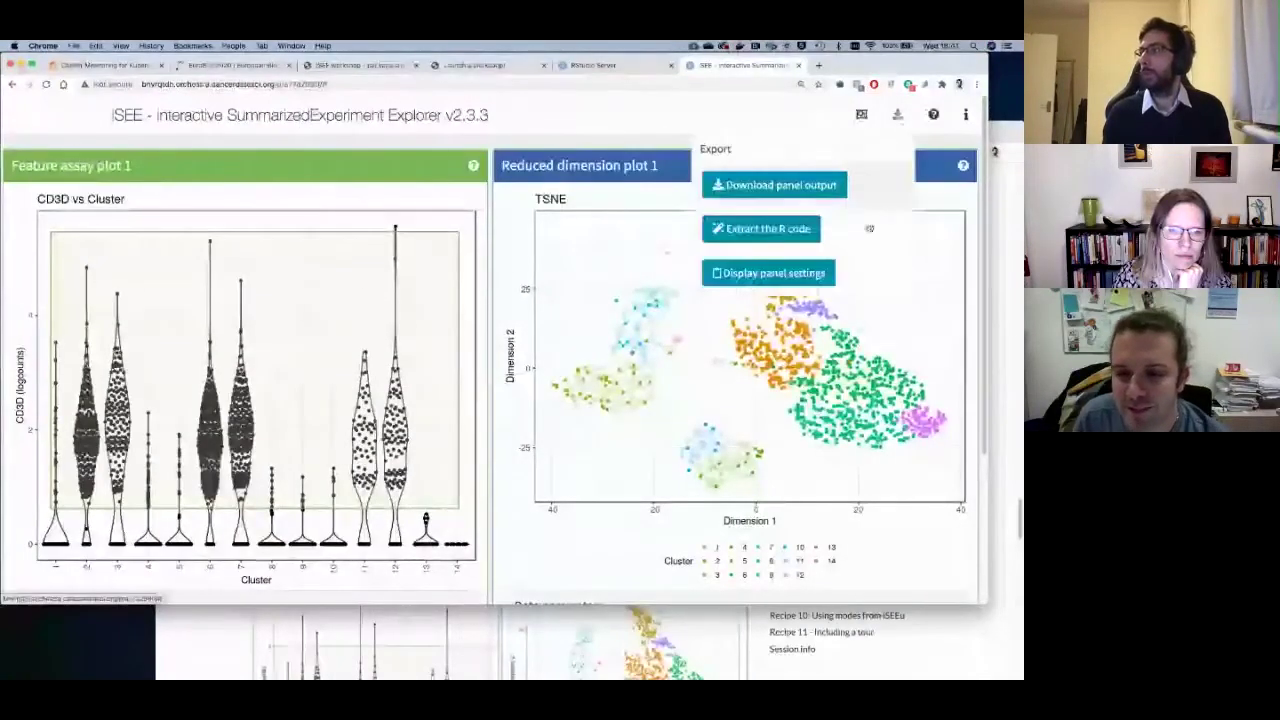
click(769, 236)
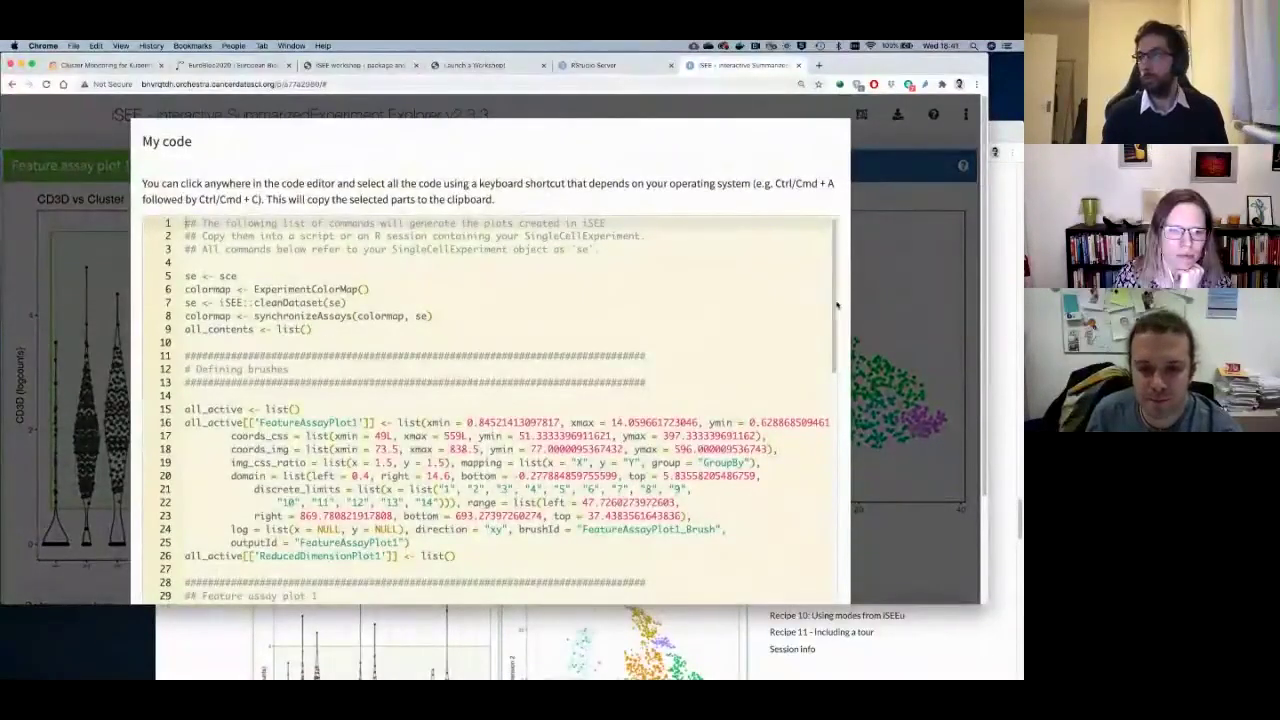
scroll(828, 310, down, 10)
scroll(836, 305, up, 10)
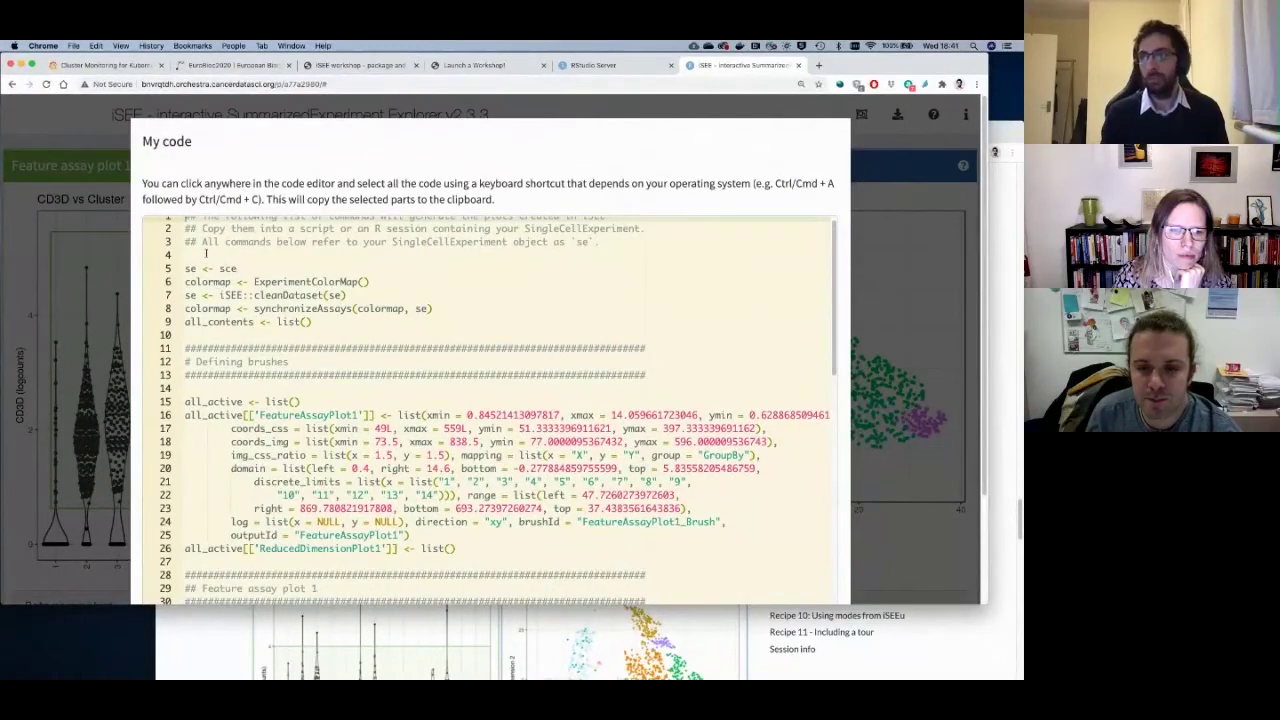
Examine the setup code on lines 5 to 9, including the assignment of sce to se.
drag(205, 253, 387, 337)
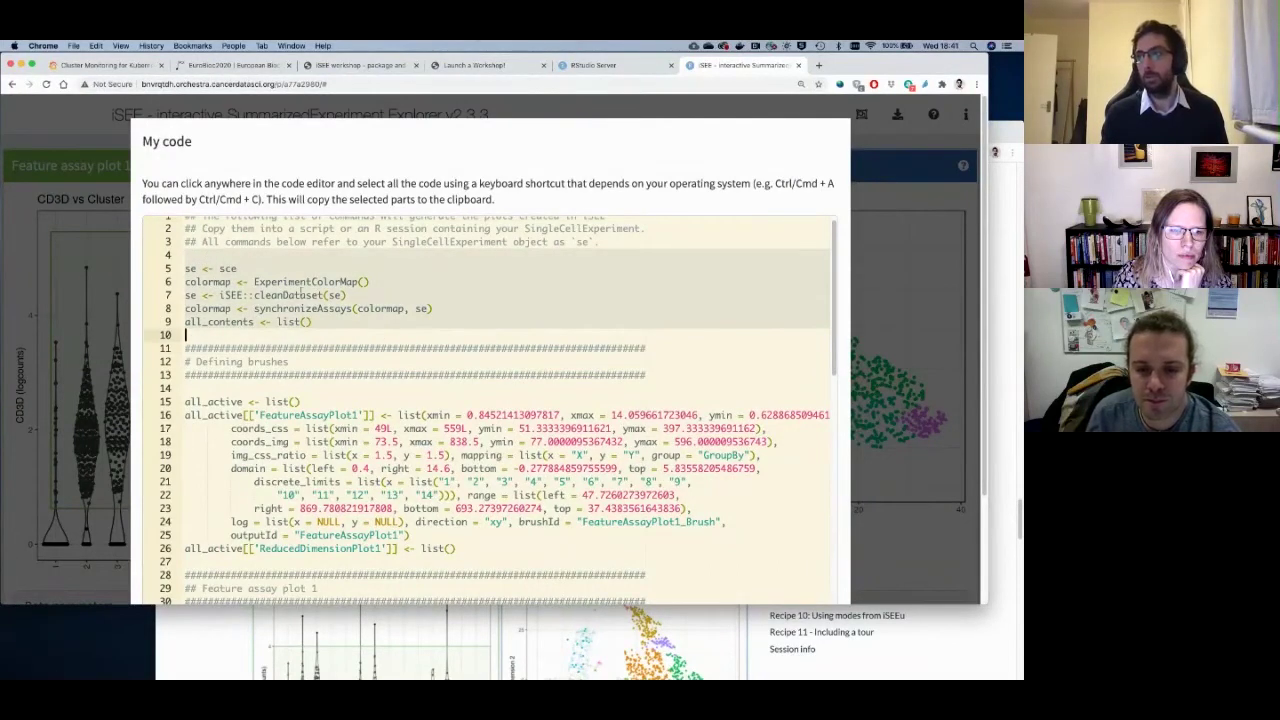
double_click(230, 268)
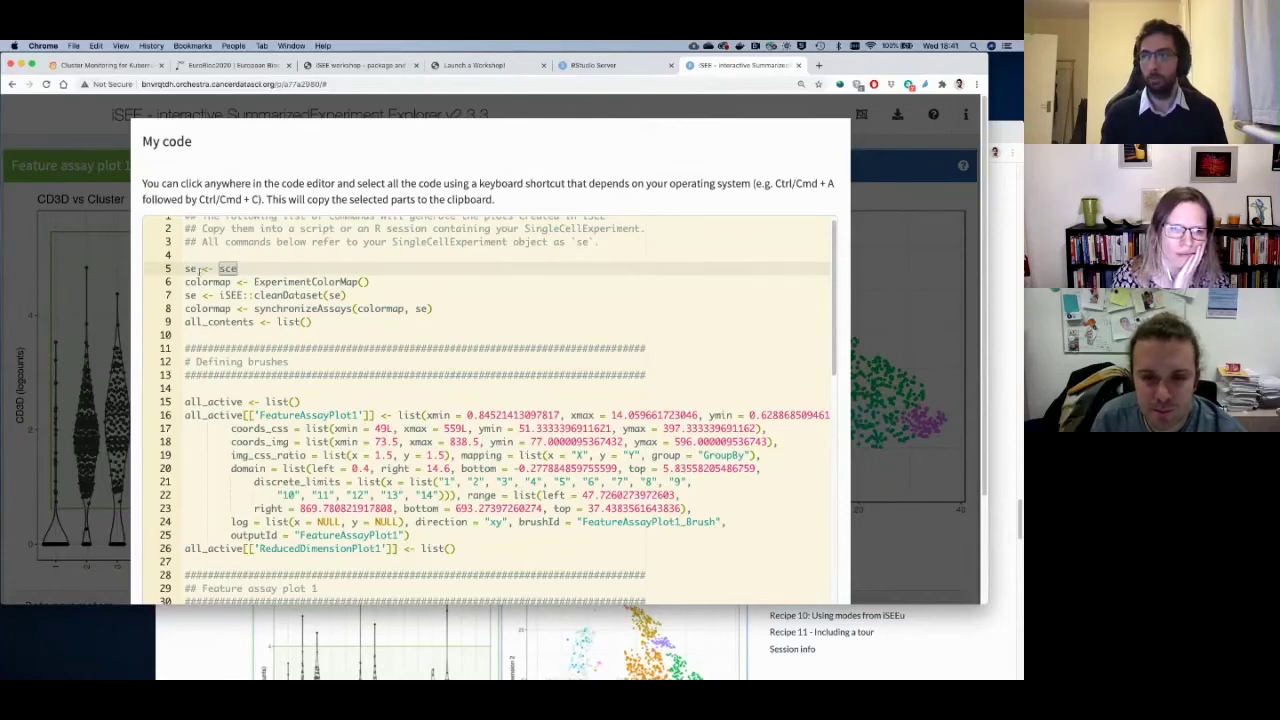
double_click(190, 268)
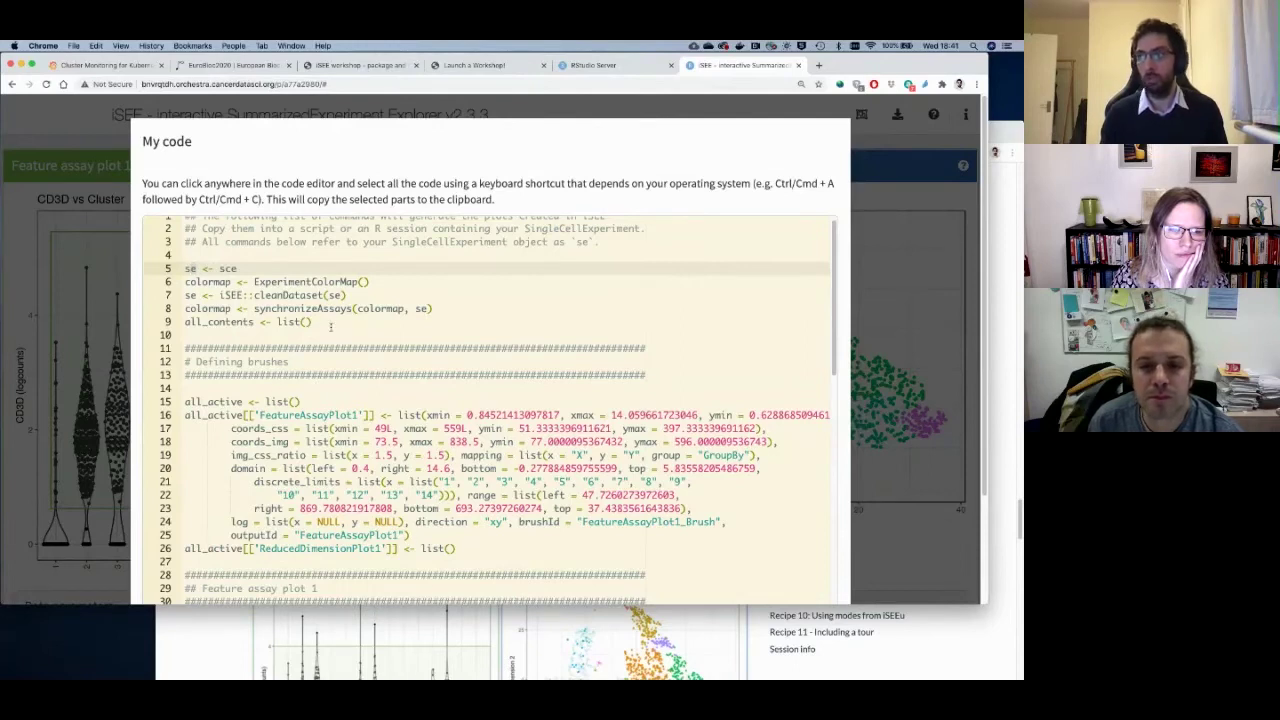
drag(330, 326, 170, 268)
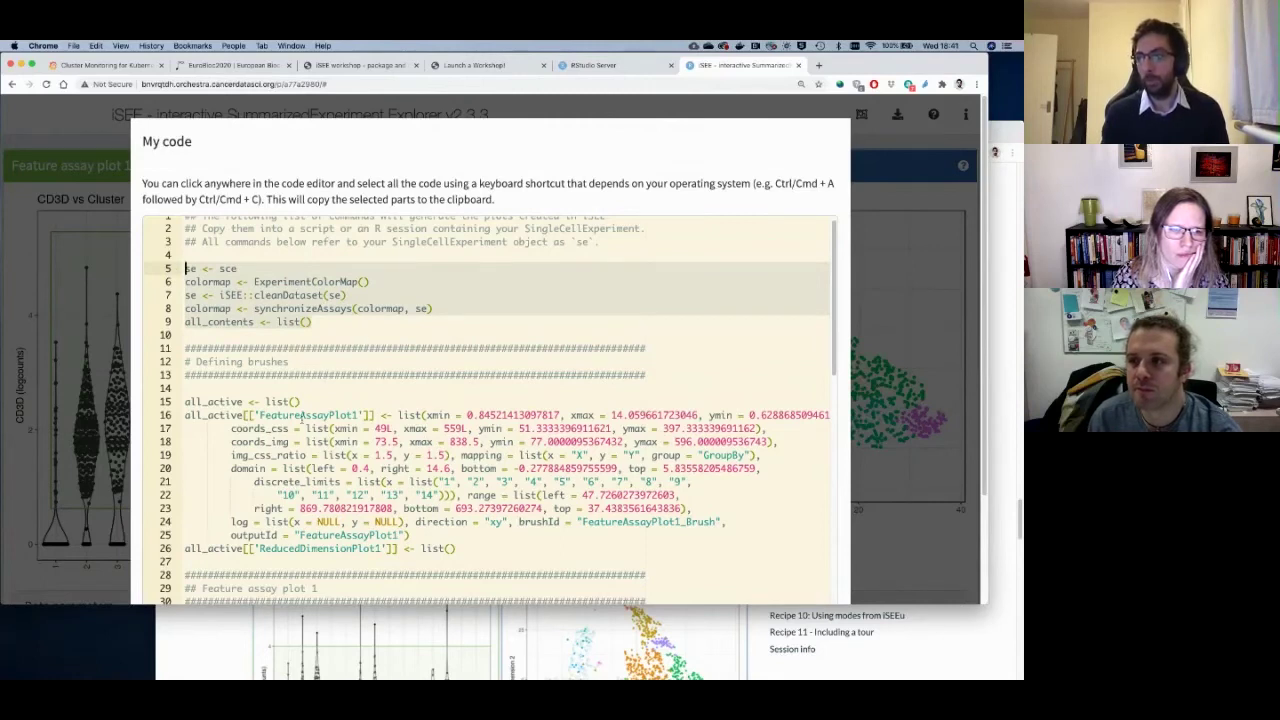
Examine the brush definitions on lines 14 to 26, including the FeatureAssayPlot1 brush coordinates.
drag(232, 387, 520, 524)
scroll(480, 452, down, 5)
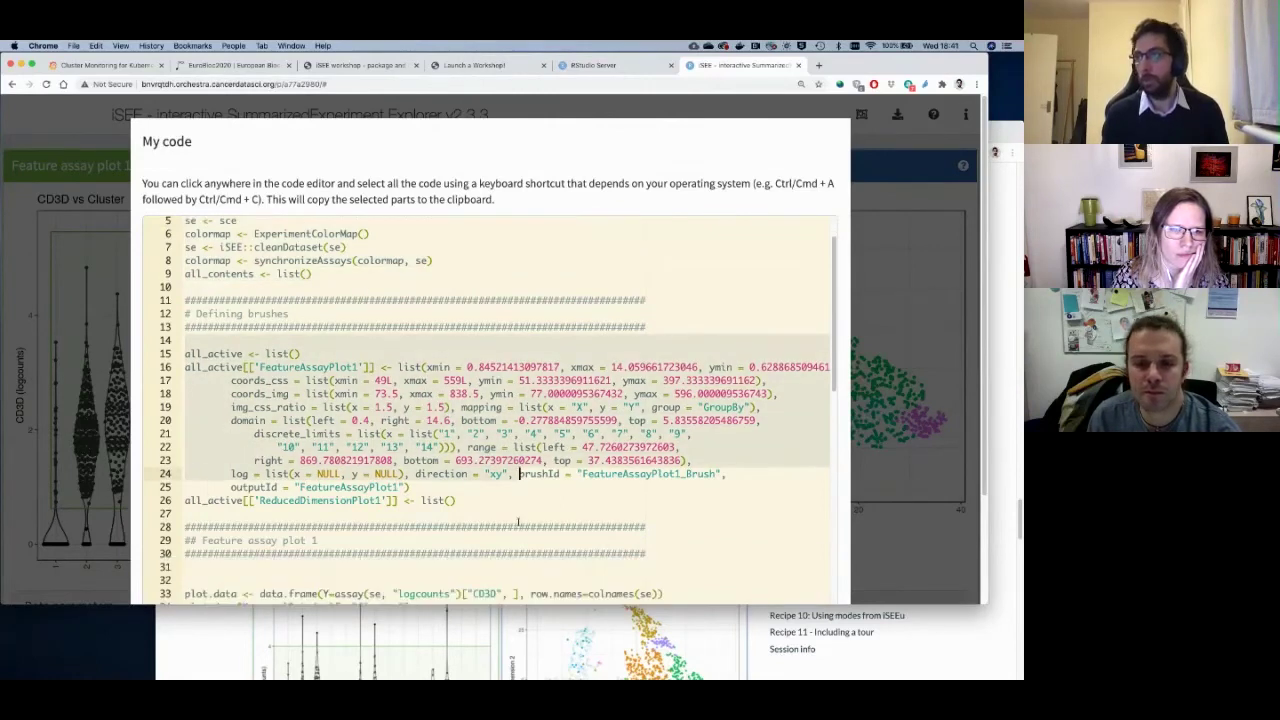
scroll(343, 404, down, 2)
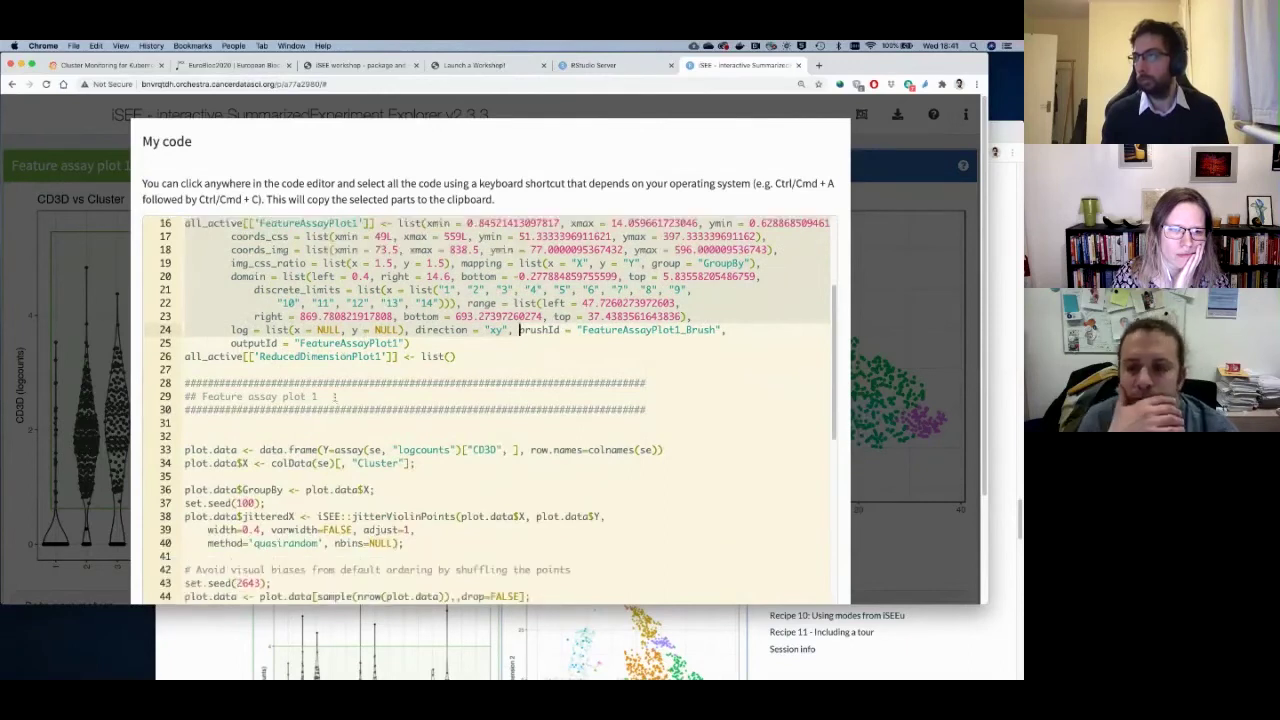
scroll(400, 305, up, 2)
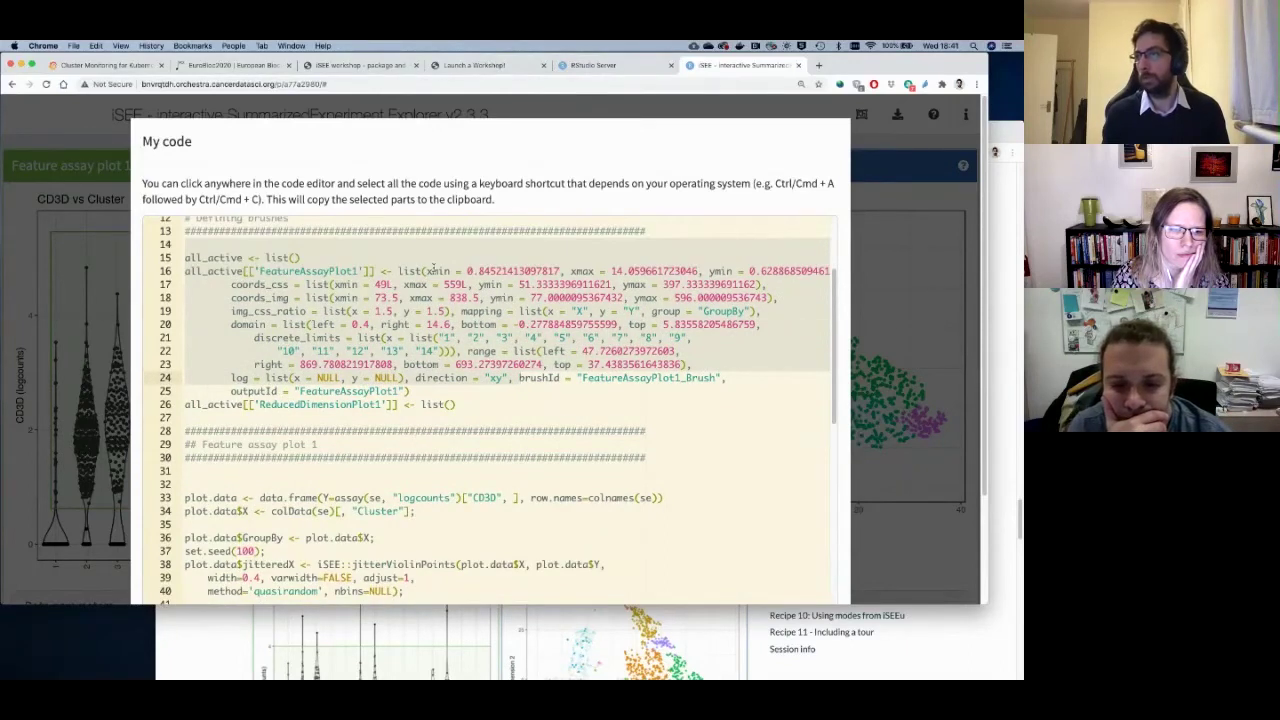
click(375, 293)
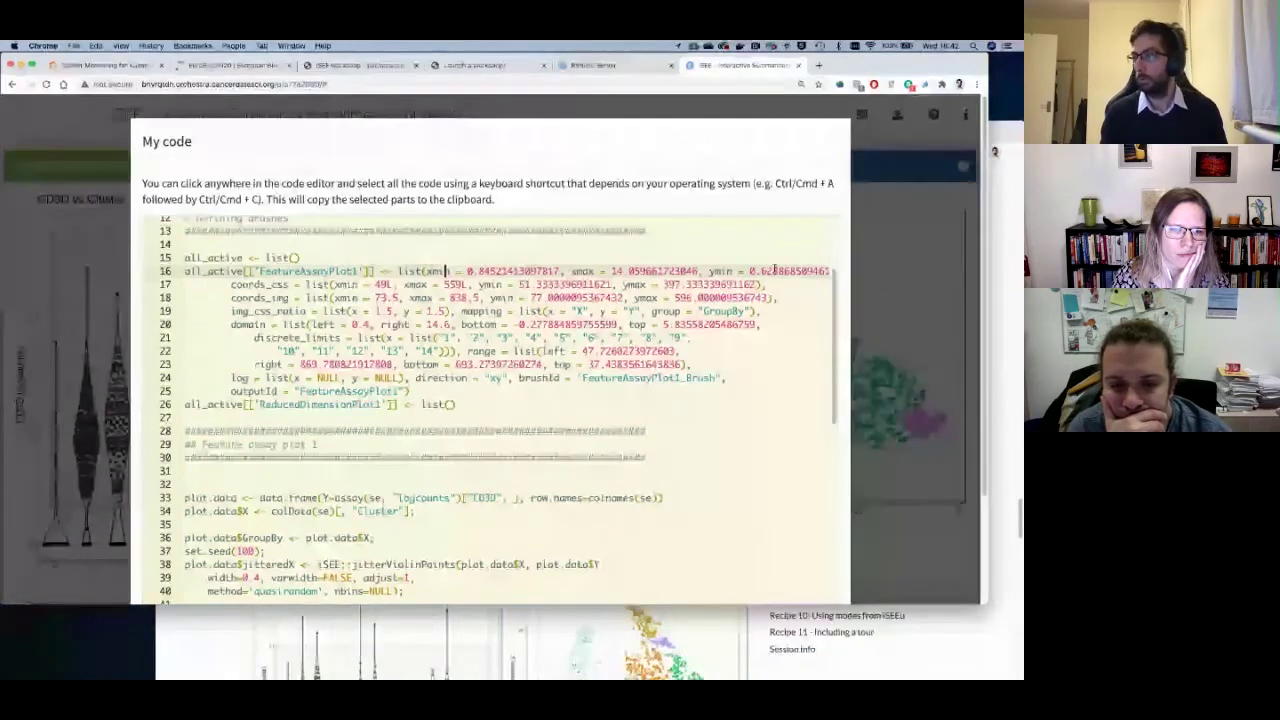
drag(774, 269, 830, 286)
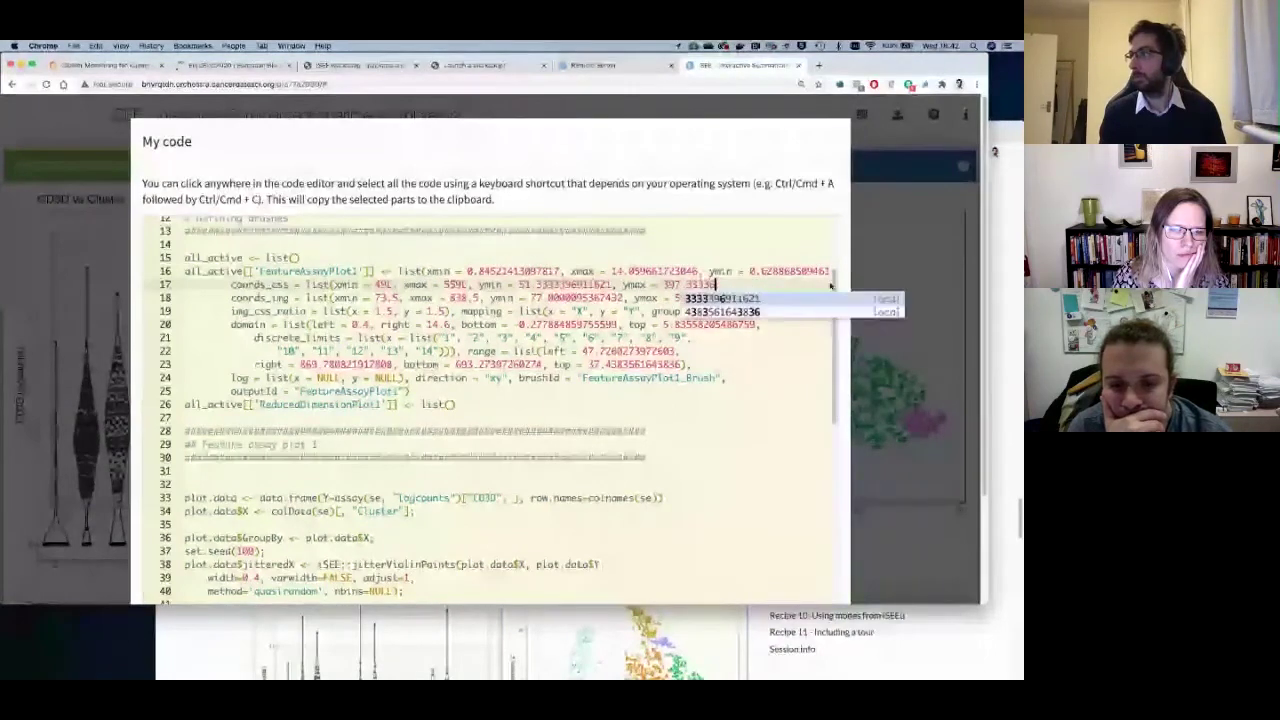
click(738, 271)
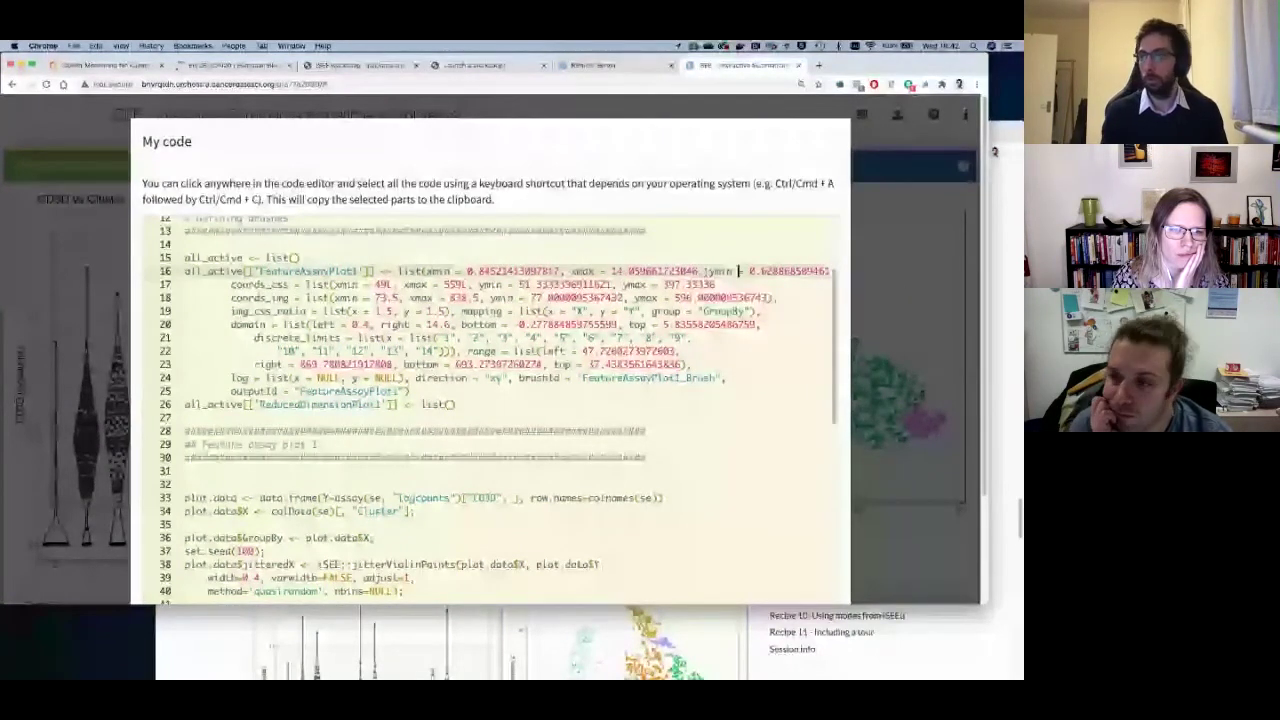
click(185, 391)
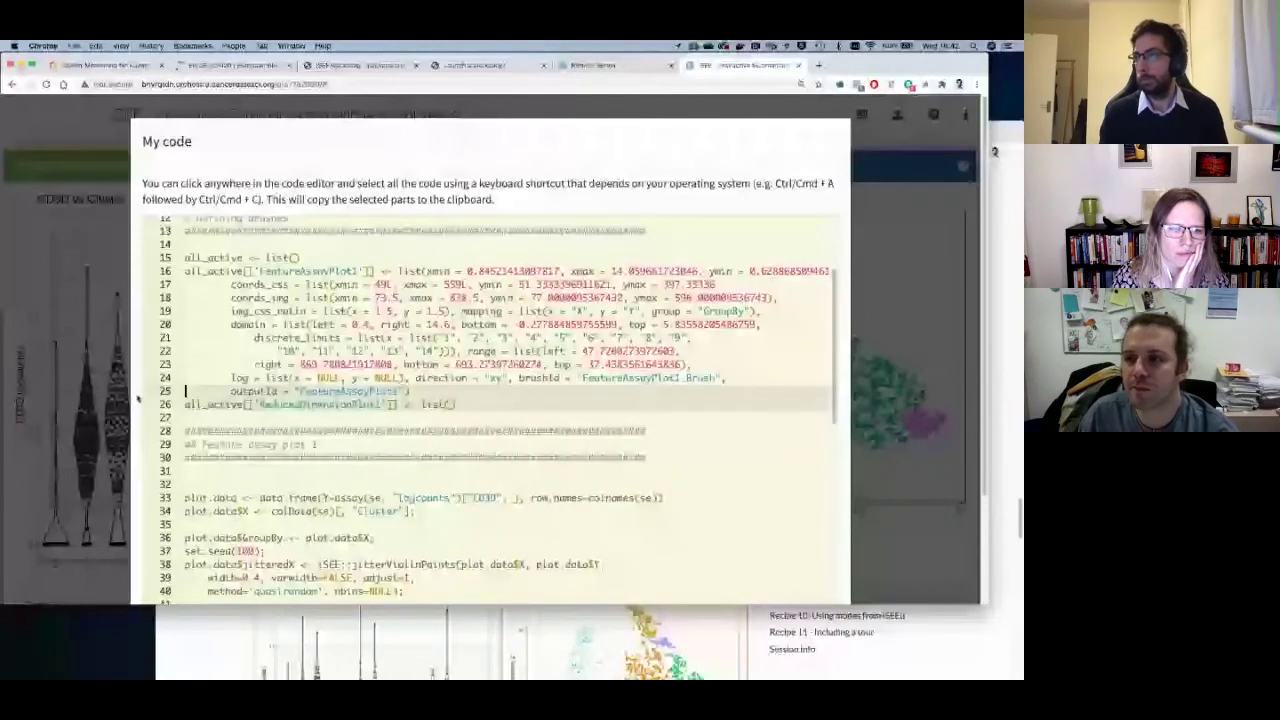
Skim the Feature assay plot 1 plotting code down to the Reduced dimension plot 1 section.
scroll(290, 374, down, 5)
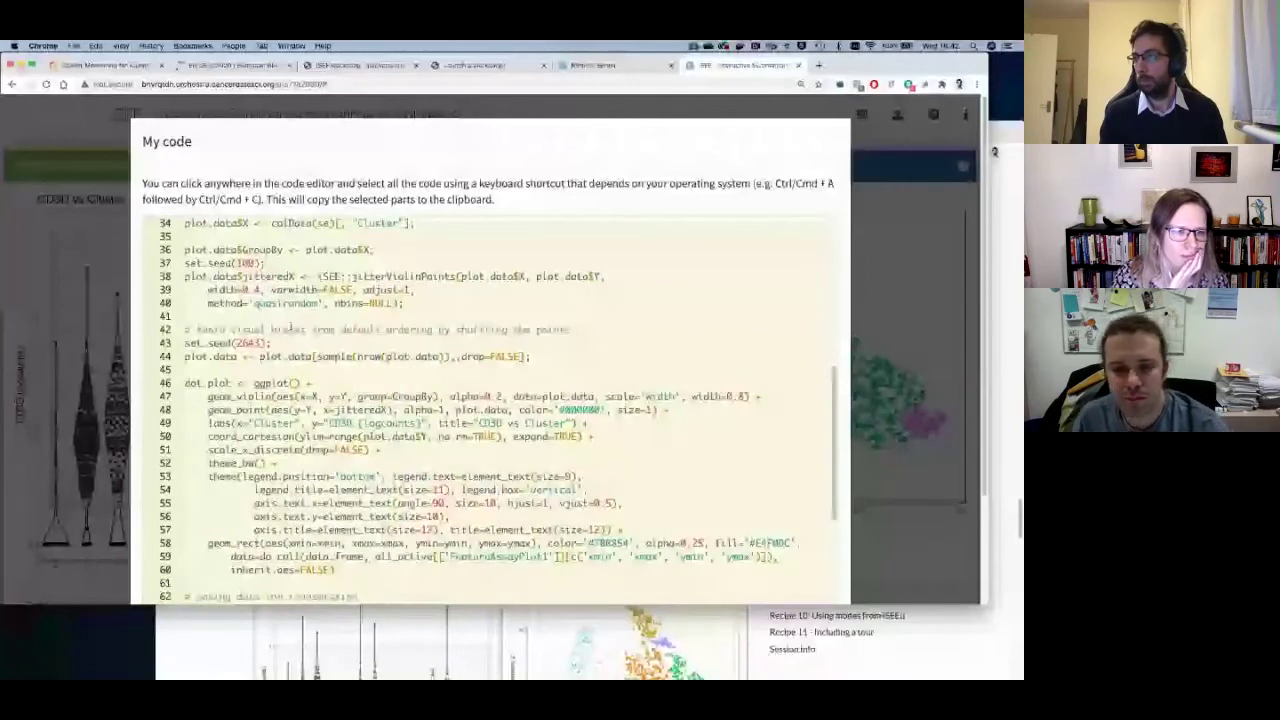
click(223, 356)
scroll(223, 357, down, 3)
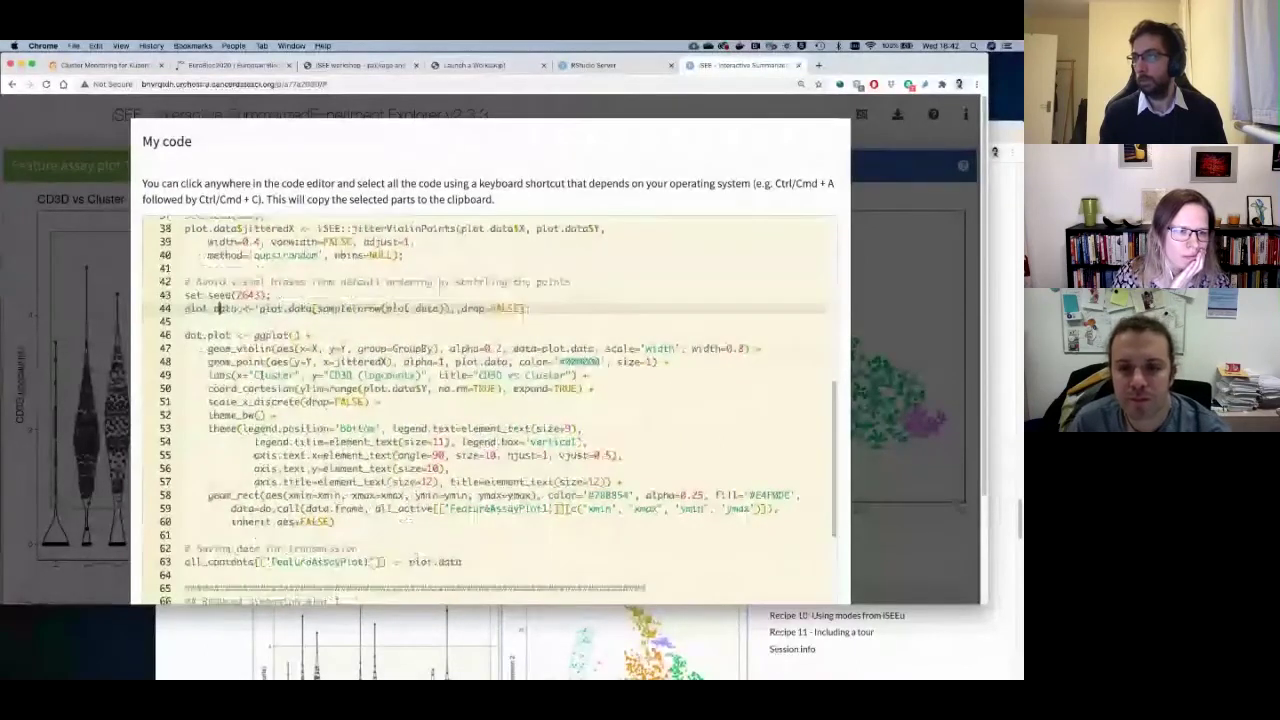
scroll(258, 372, down, 4)
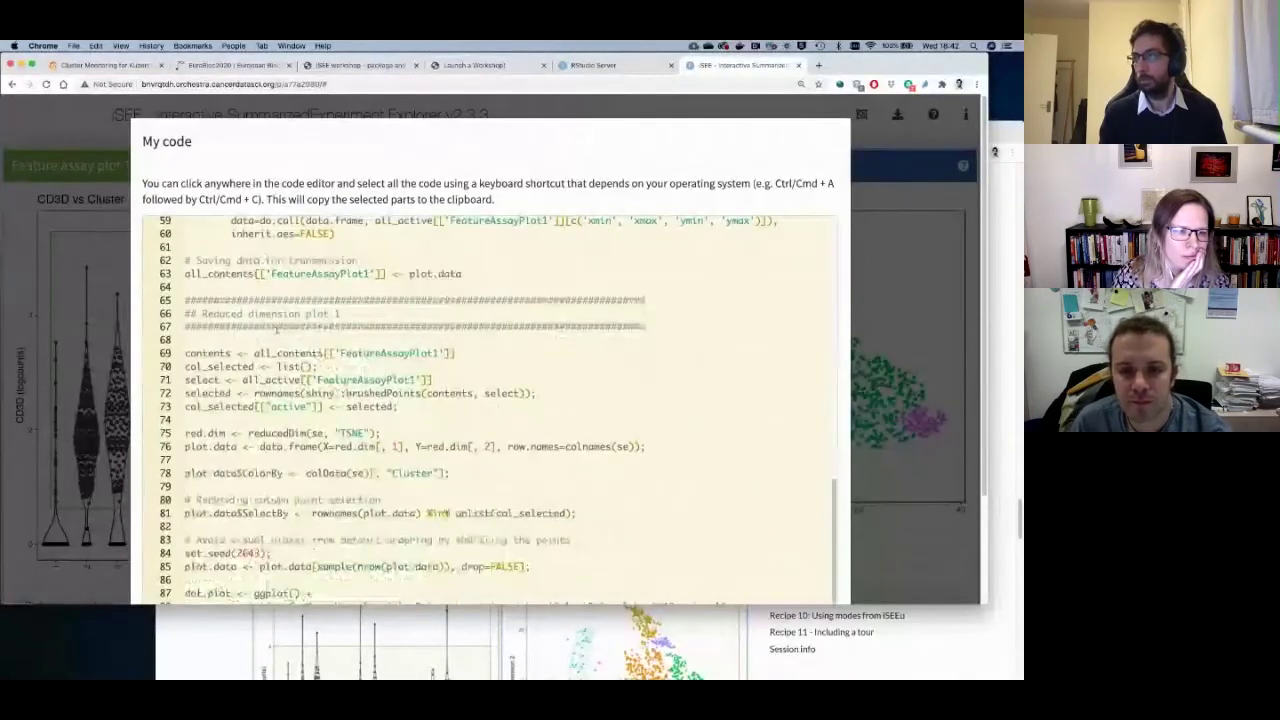
scroll(292, 447, down, 1)
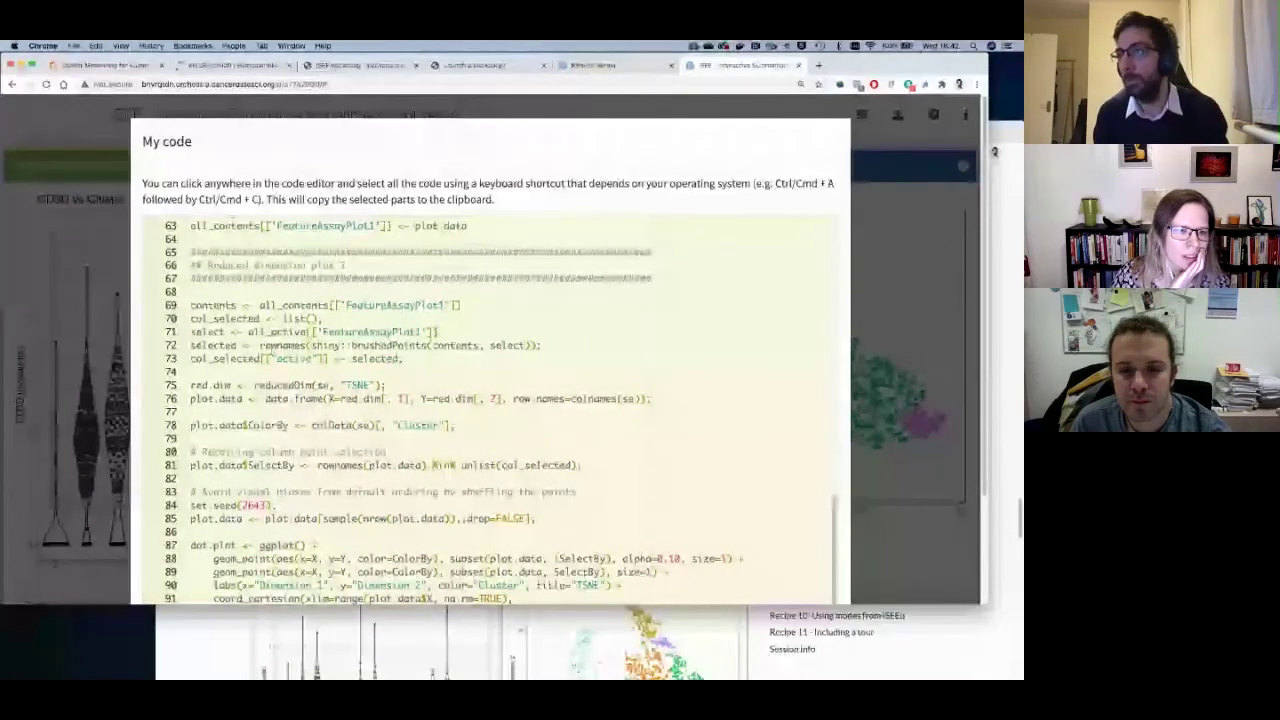
Examine how line 72 derives the selected points with shiny::brushedPoints, comparing it with the surrounding plot code.
triple_click(392, 345)
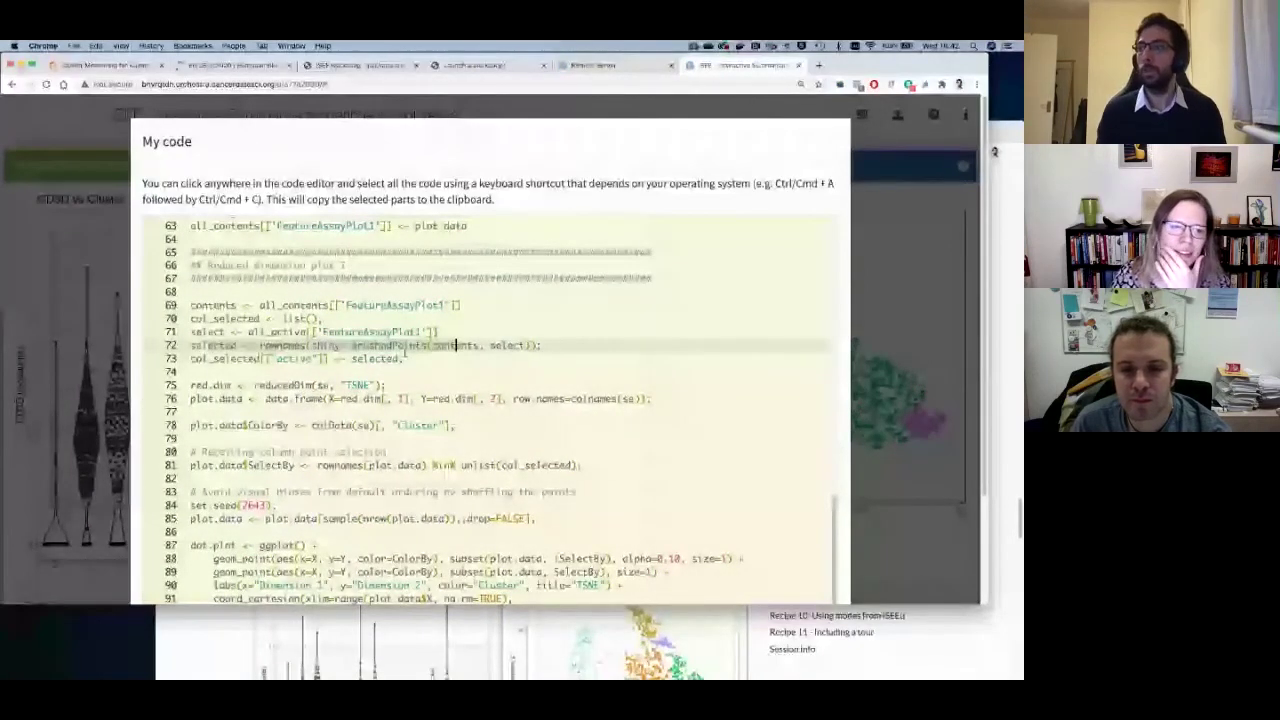
drag(541, 345, 208, 345)
scroll(351, 302, up, 3)
scroll(351, 302, up, 3)
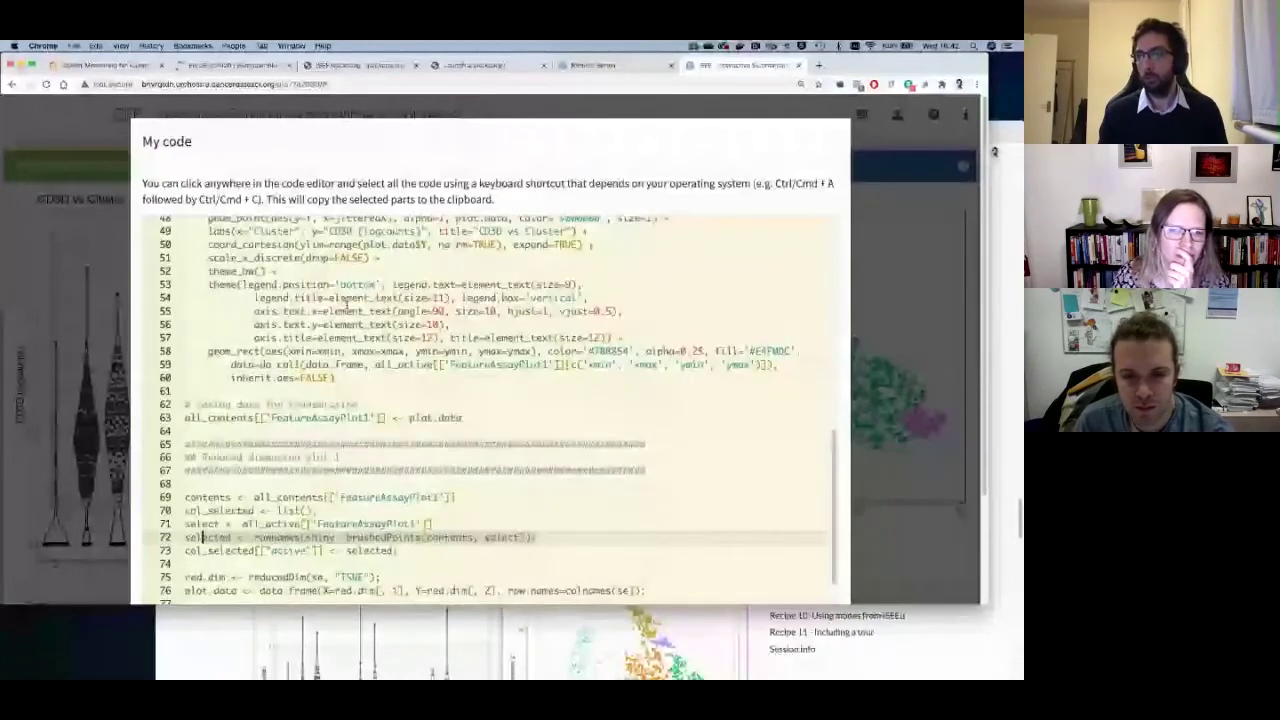
scroll(351, 302, up, 3)
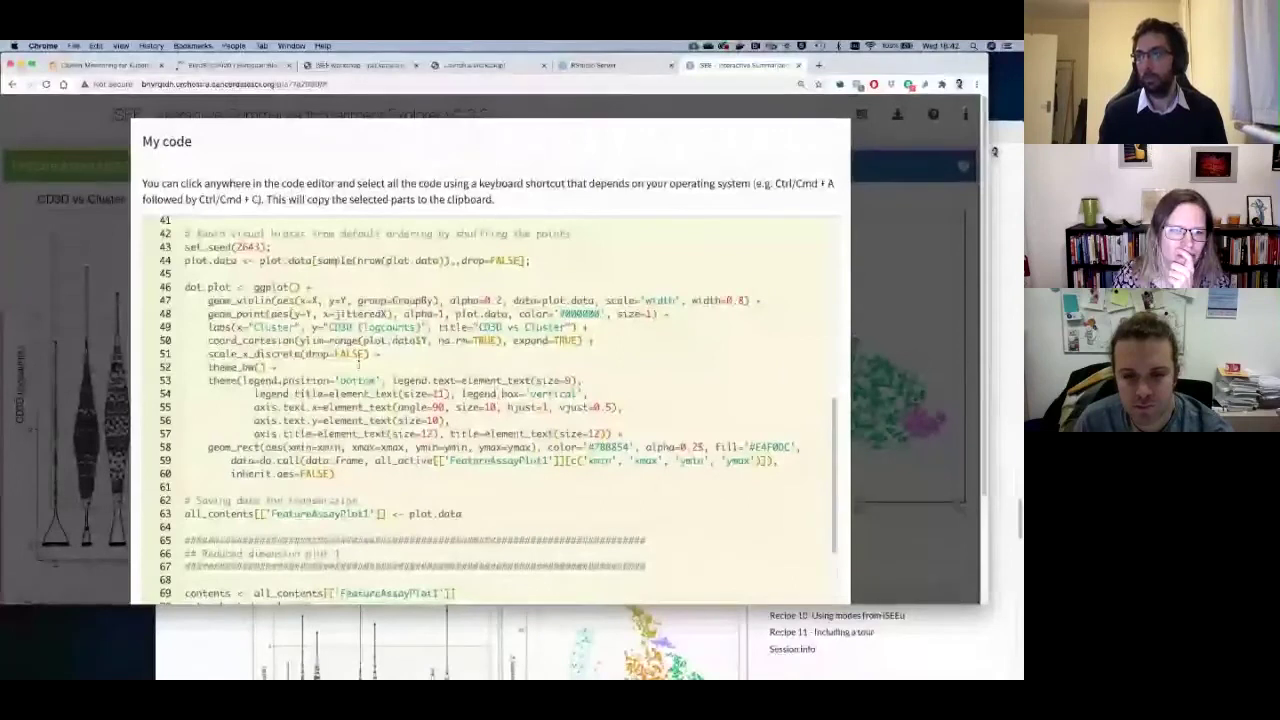
scroll(360, 362, down, 3)
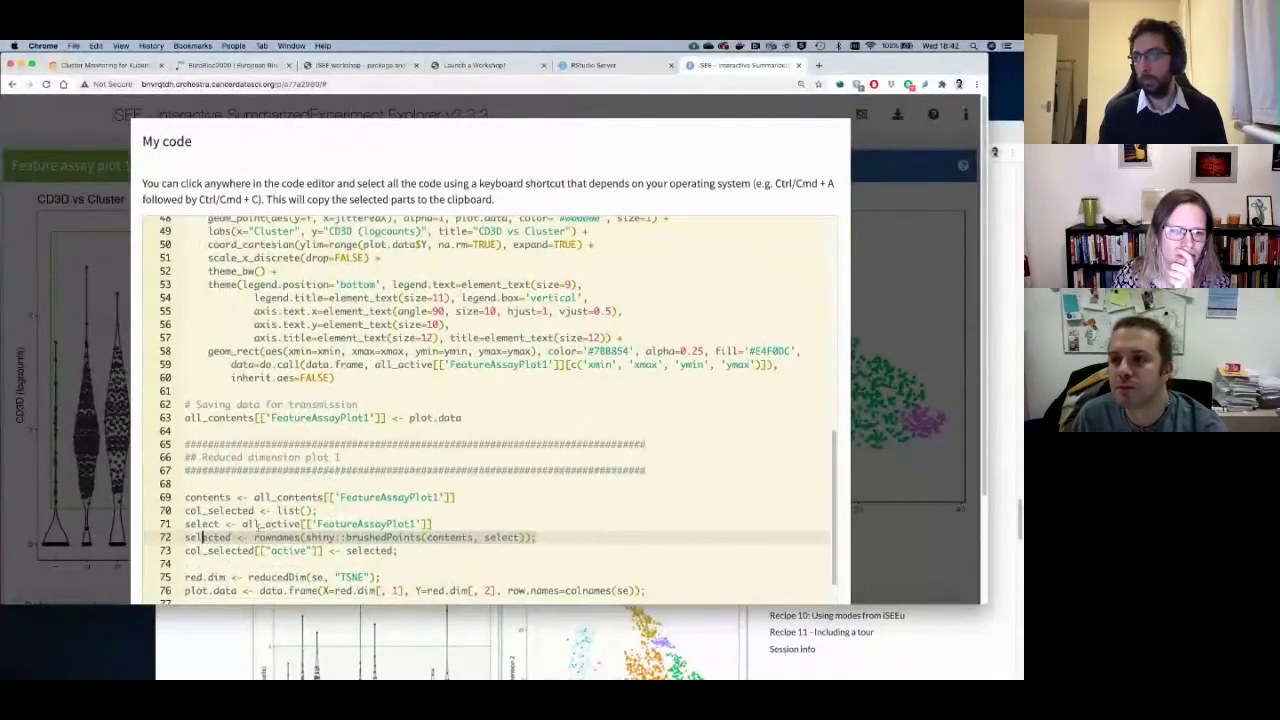
double_click(226, 536)
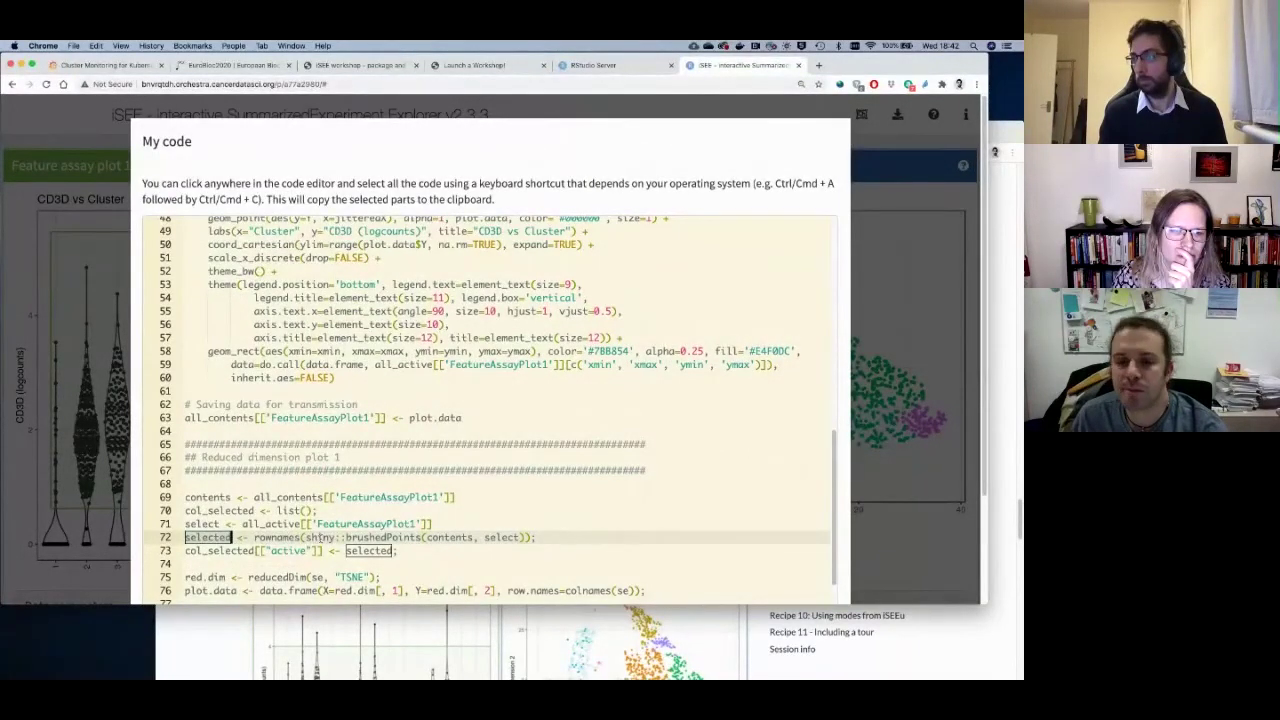
click(519, 537)
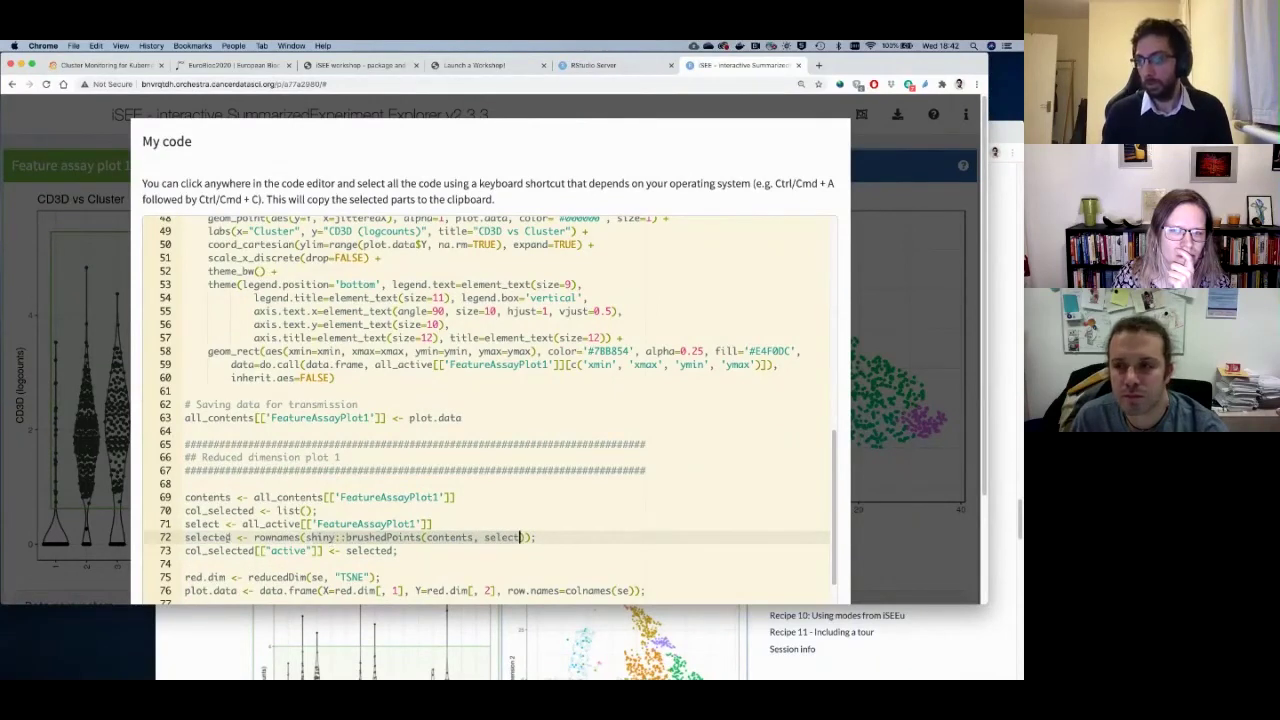
drag(182, 537, 538, 537)
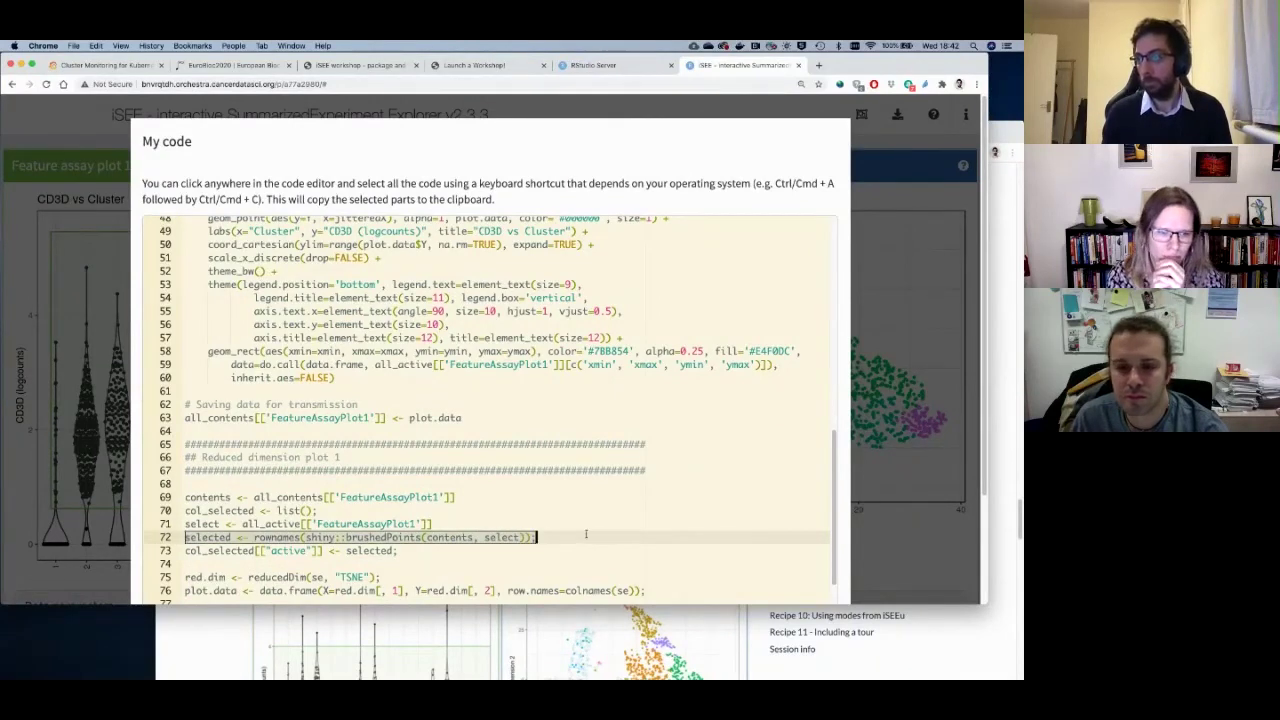
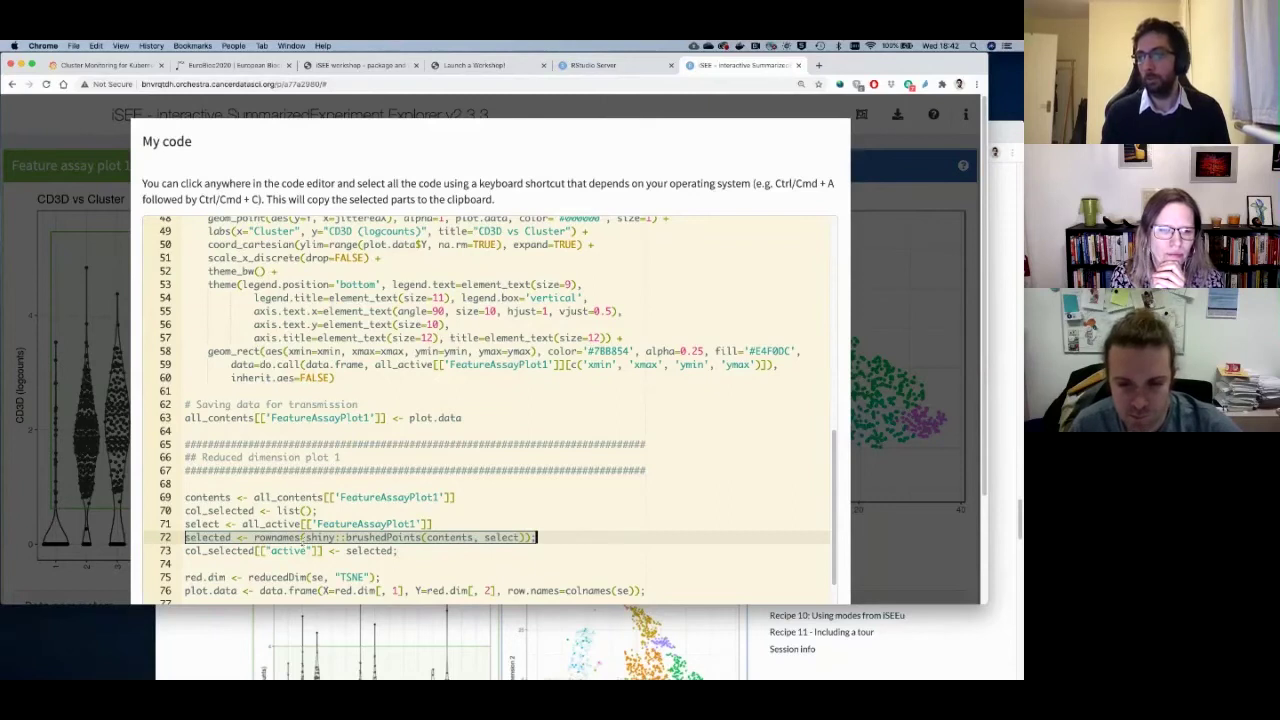
Copy the entire extracted R code listing to the clipboard.
scroll(325, 527, down, 3)
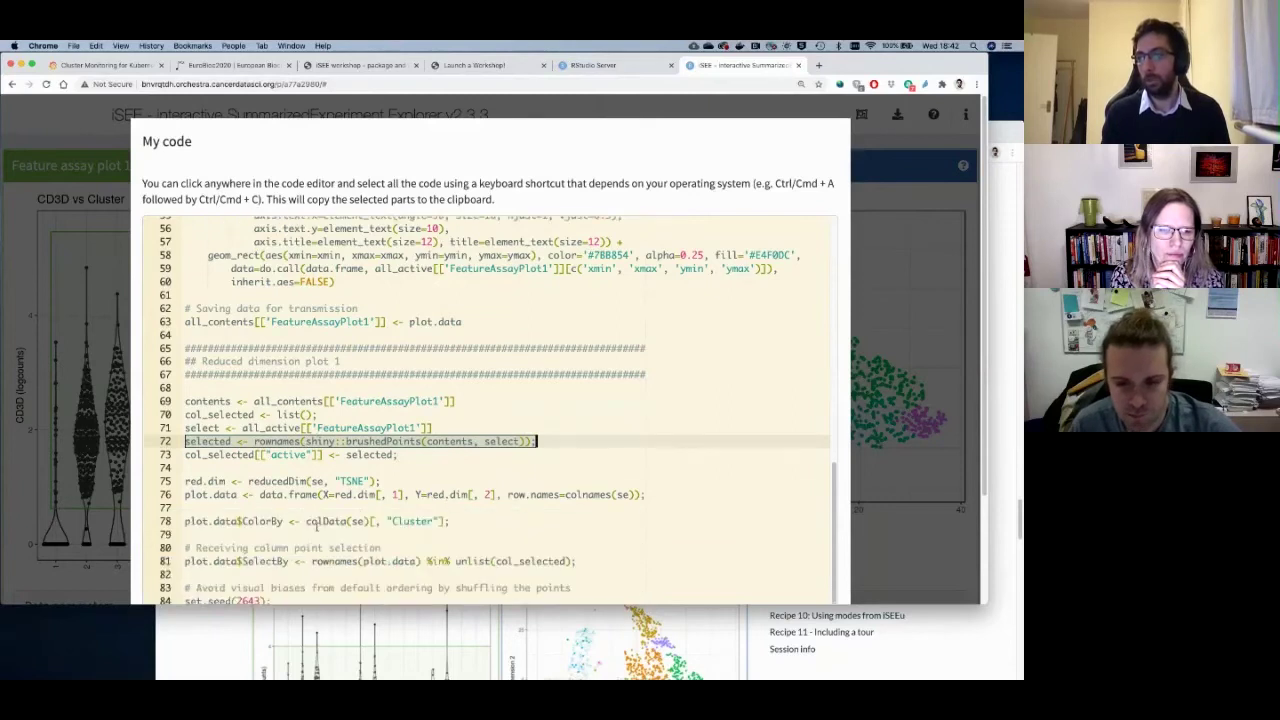
click(428, 473)
key(super+a)
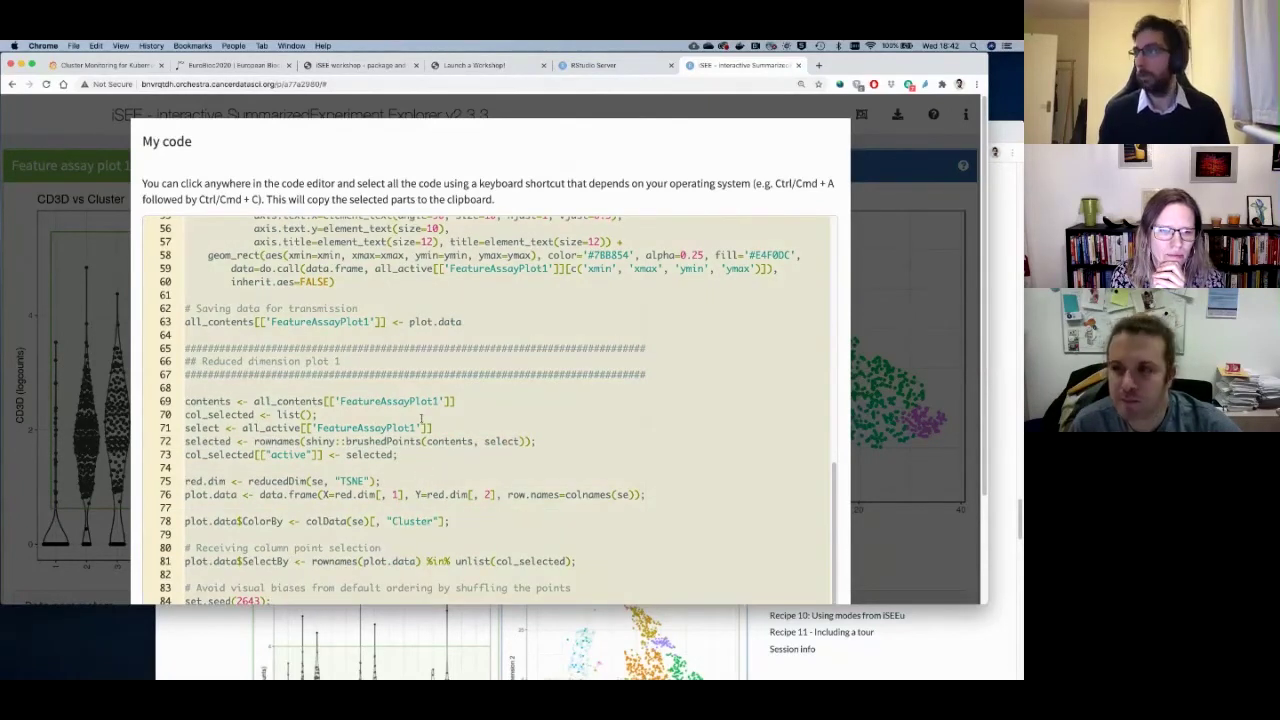
right_click(427, 340)
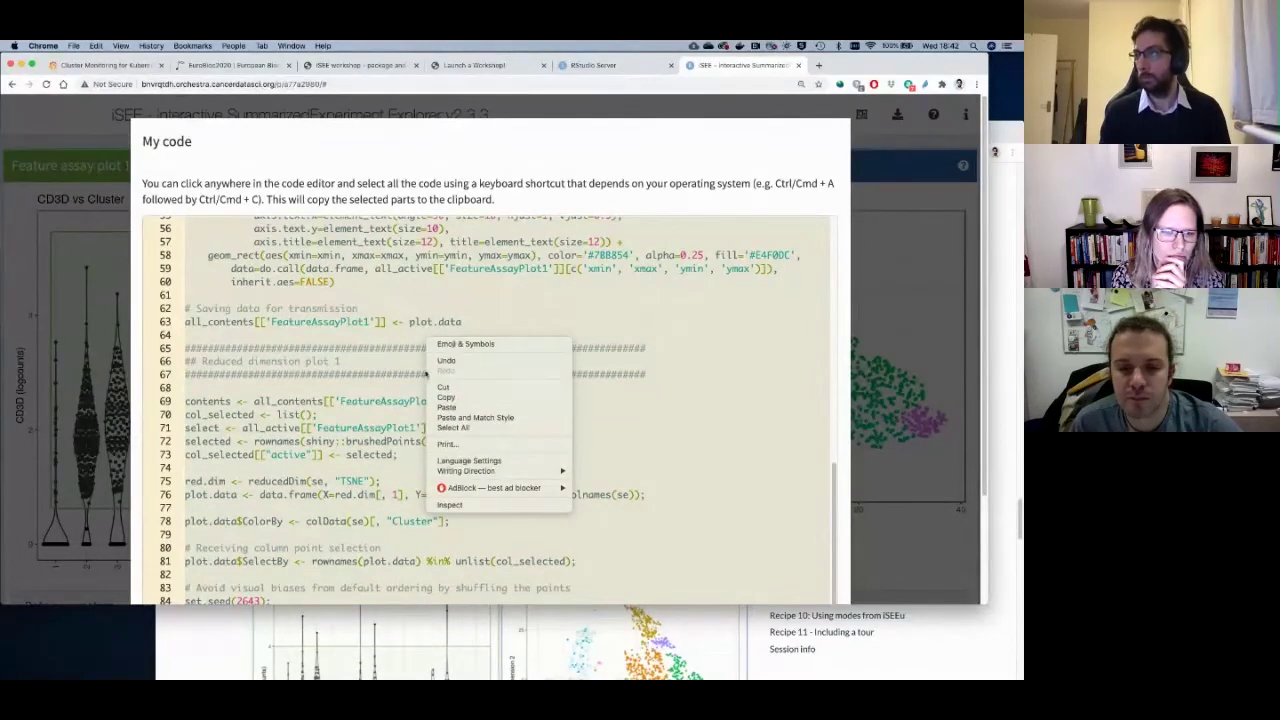
click(446, 398)
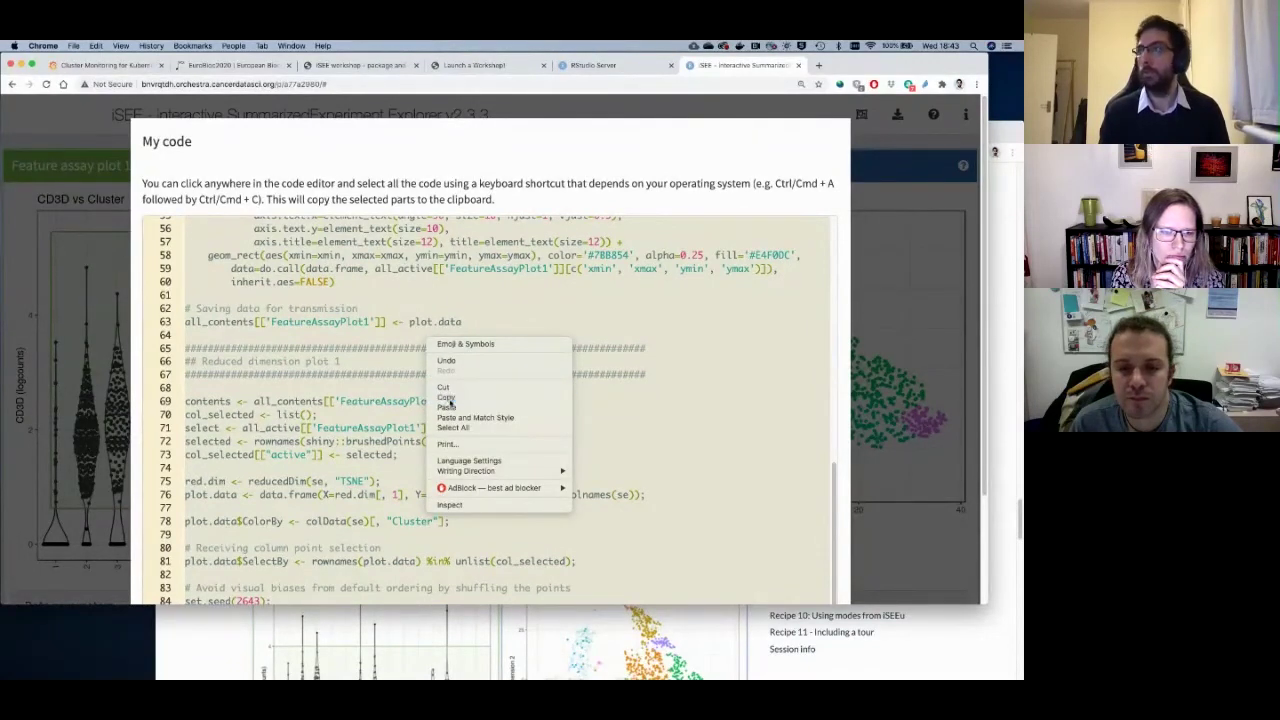
Close the iSEE app, return to RStudio Server and stop the running Shiny process.
click(798, 65)
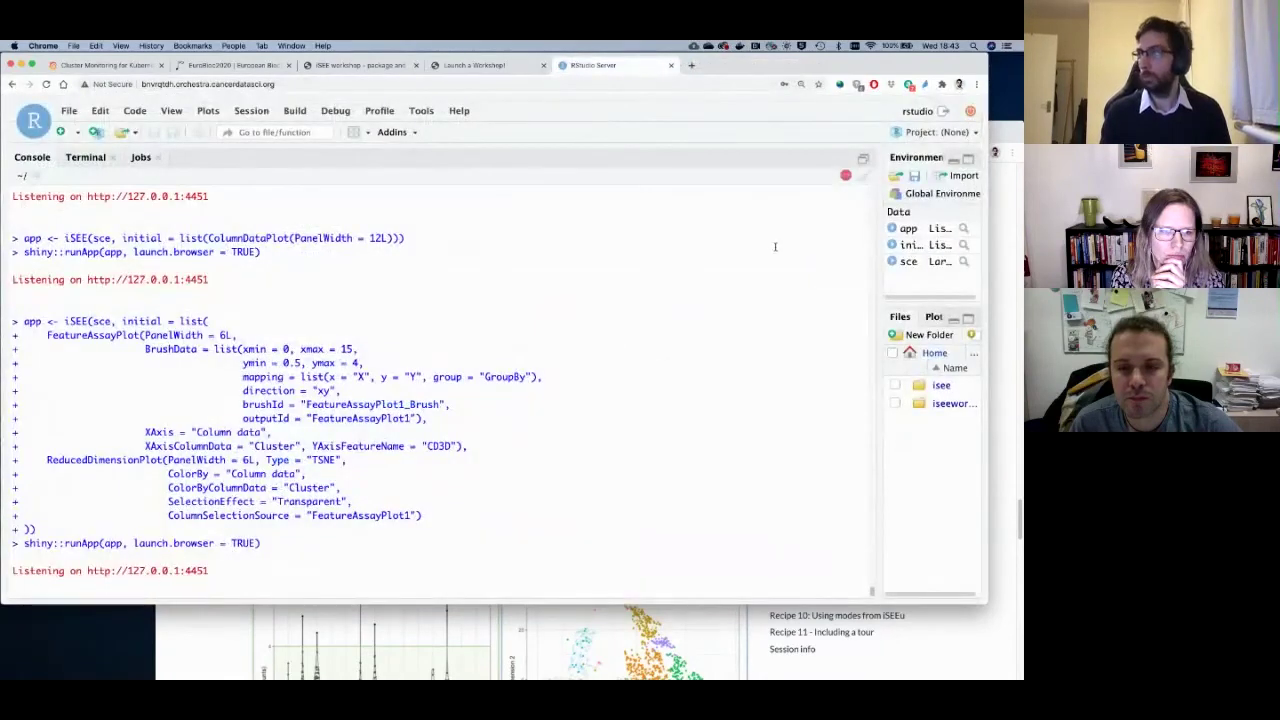
click(847, 175)
Create a new R script and paste the copied iSEE code into it.
click(62, 133)
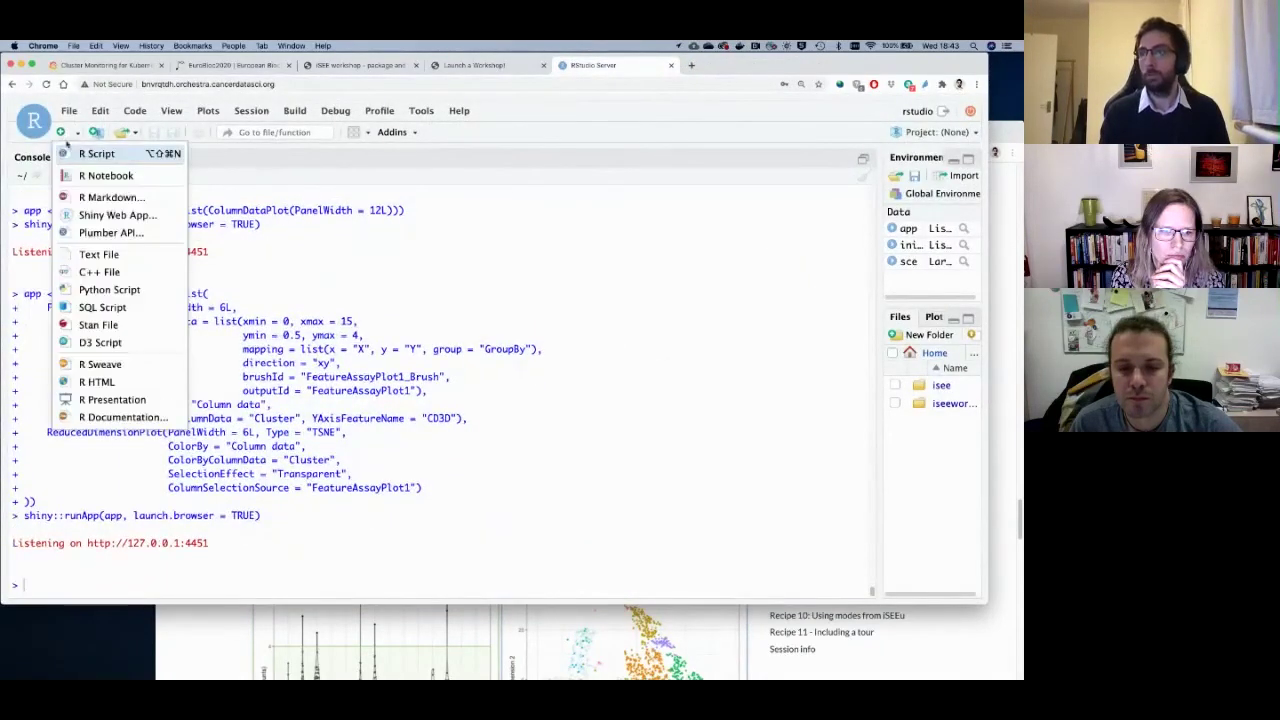
click(90, 153)
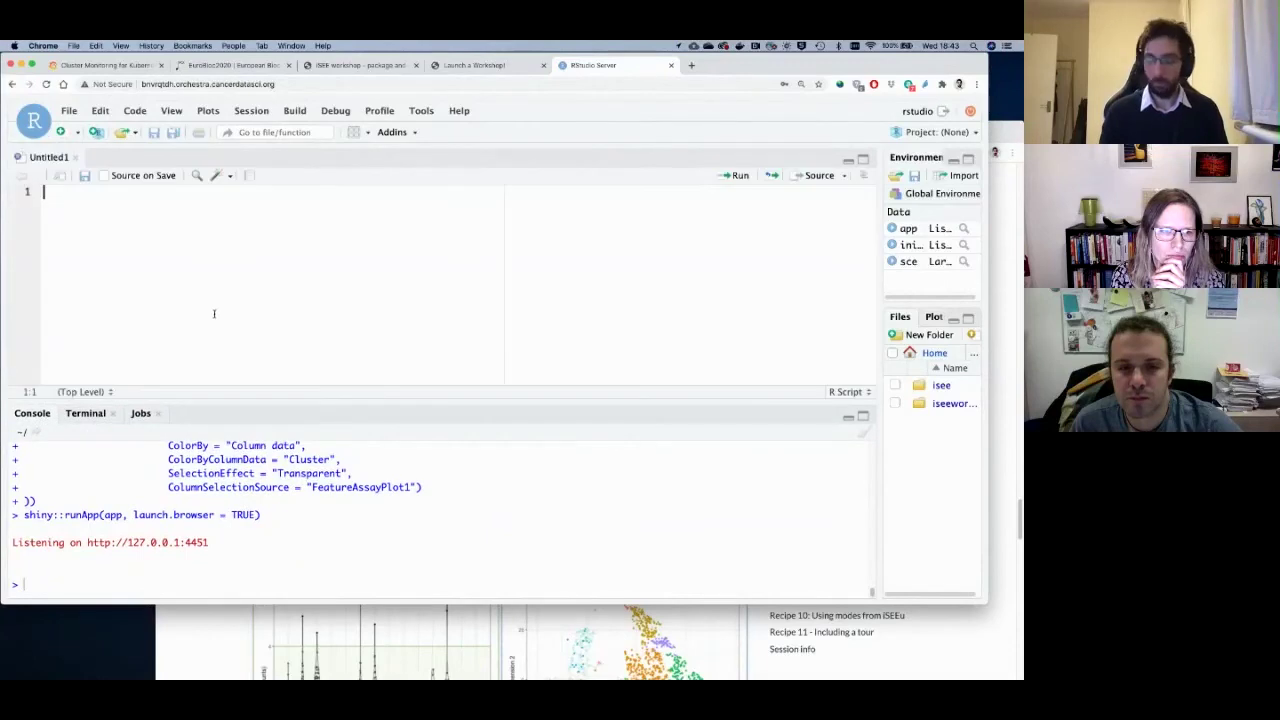
key(super+v)
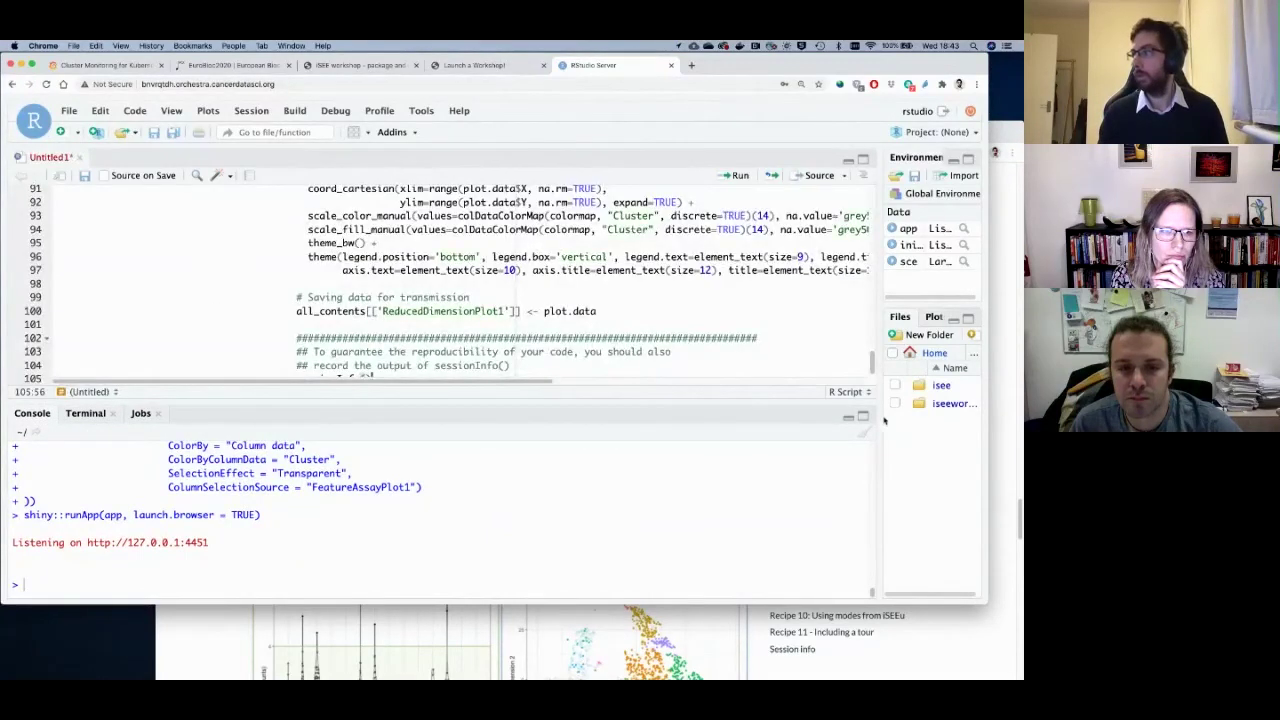
Enlarge the script editor and run the setup code on lines 5 to 9, from se <- sce to all_contents <- list().
click(848, 420)
key(super+minus)
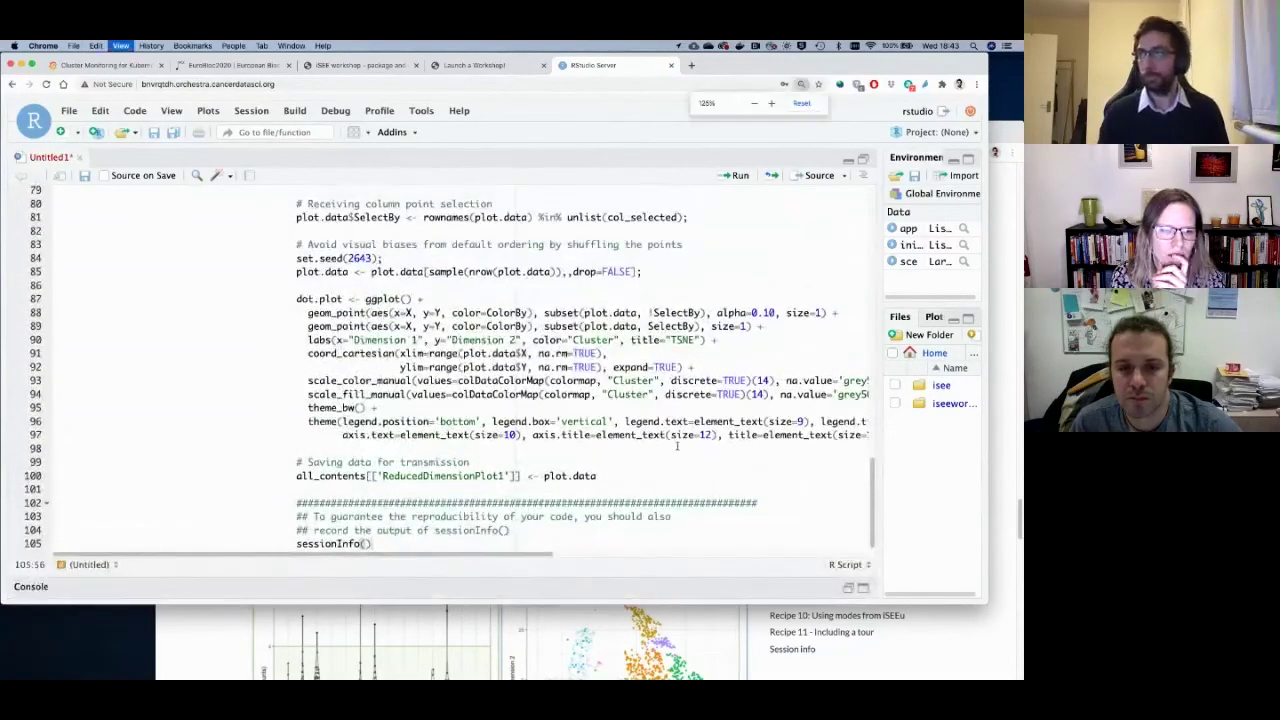
scroll(678, 446, up, 20)
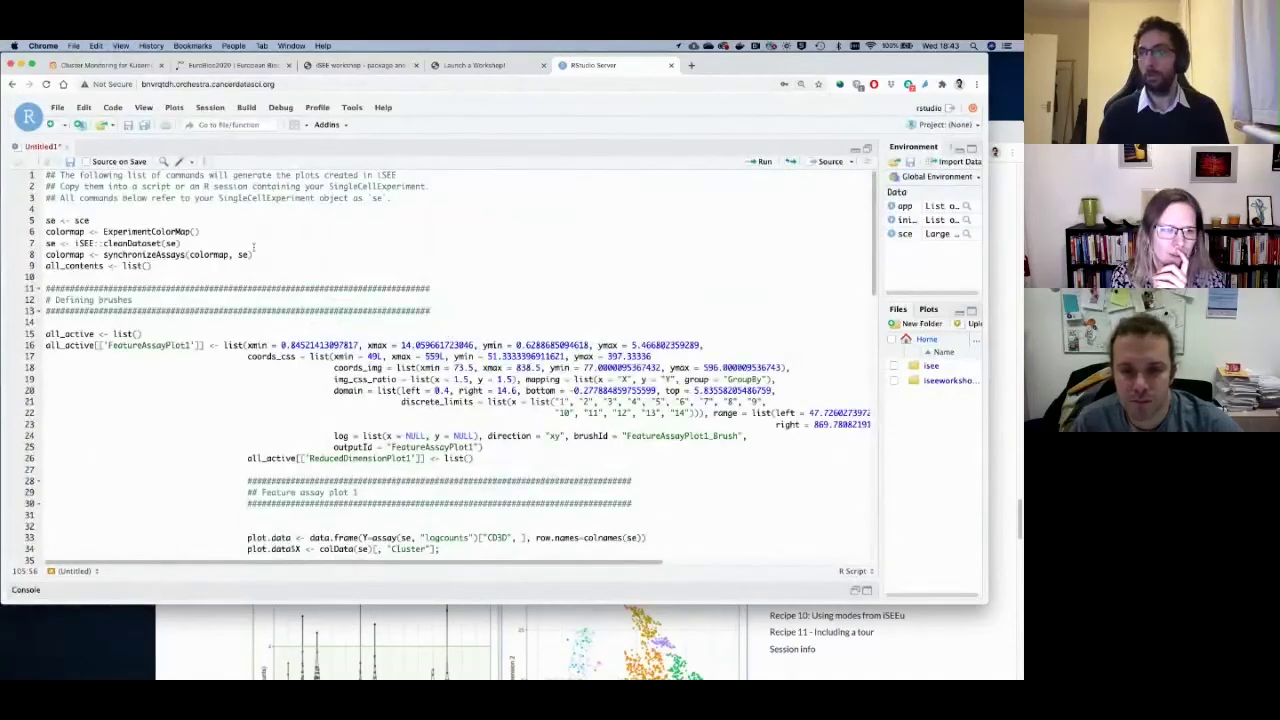
drag(164, 267, 46, 220)
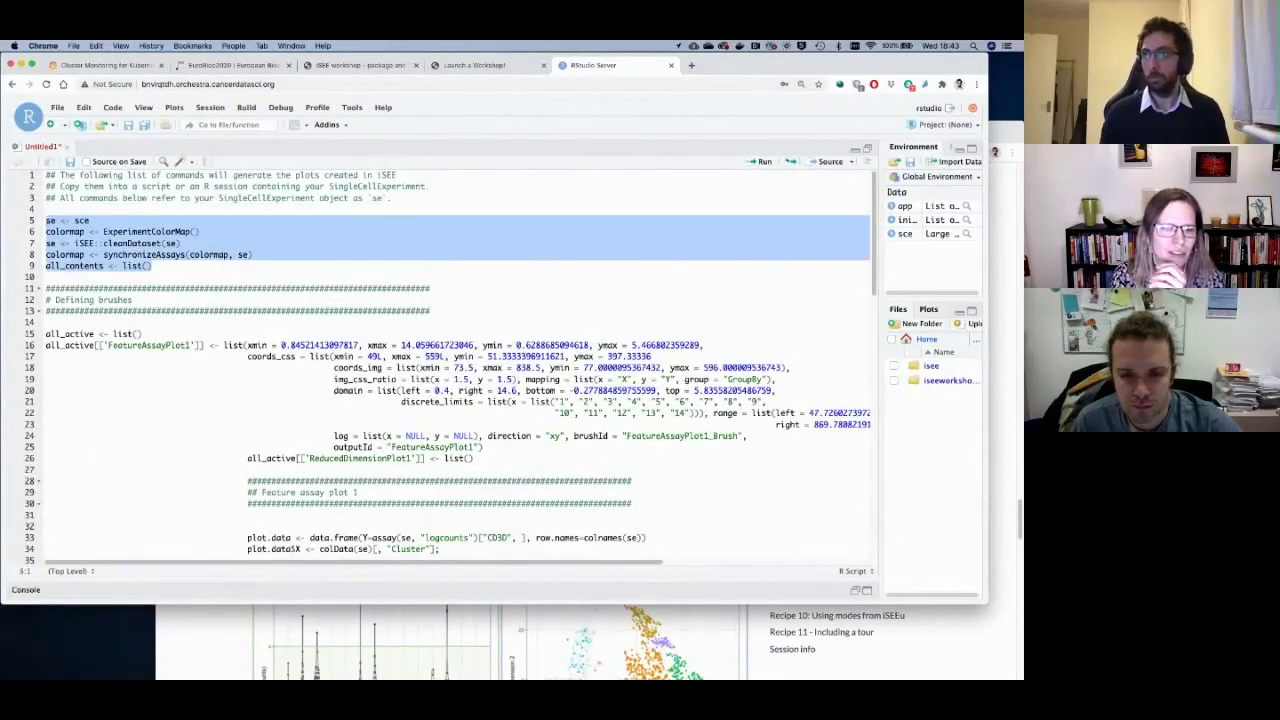
key(super+Return)
Examine the brush definitions and the Feature assay plot 1 code in the pasted script.
scroll(113, 207, down, 4)
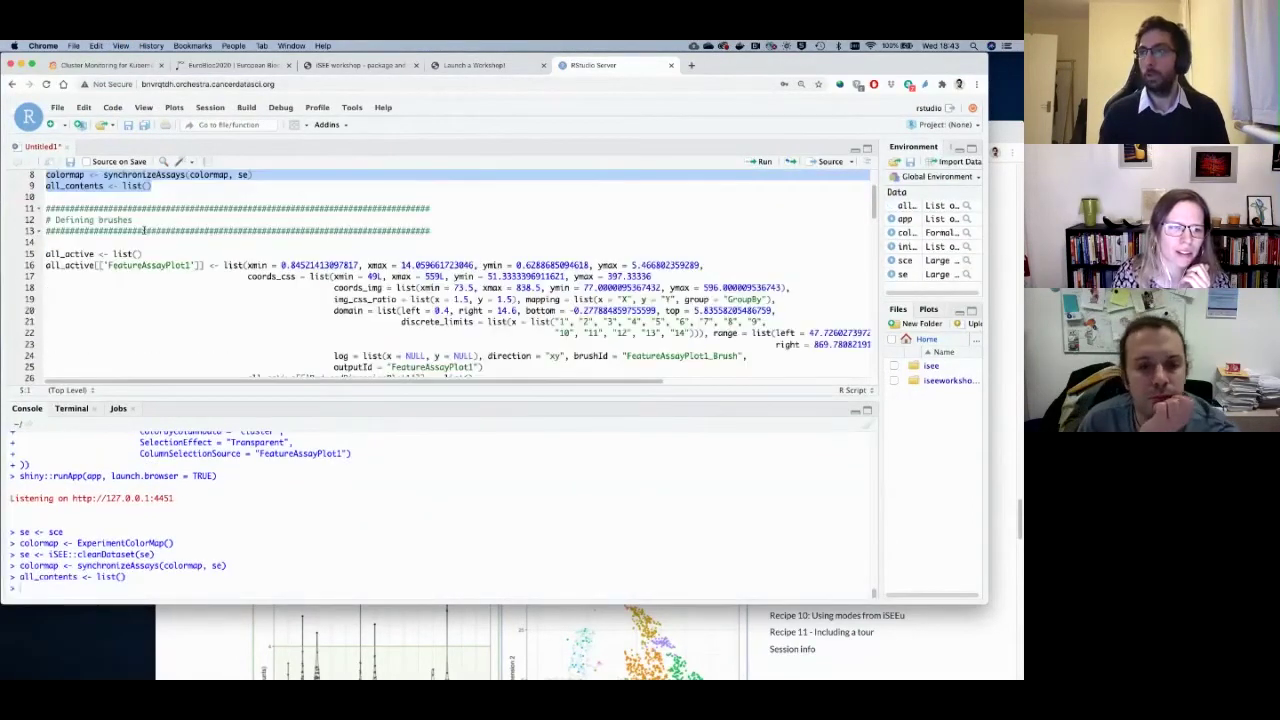
scroll(229, 287, up, 4)
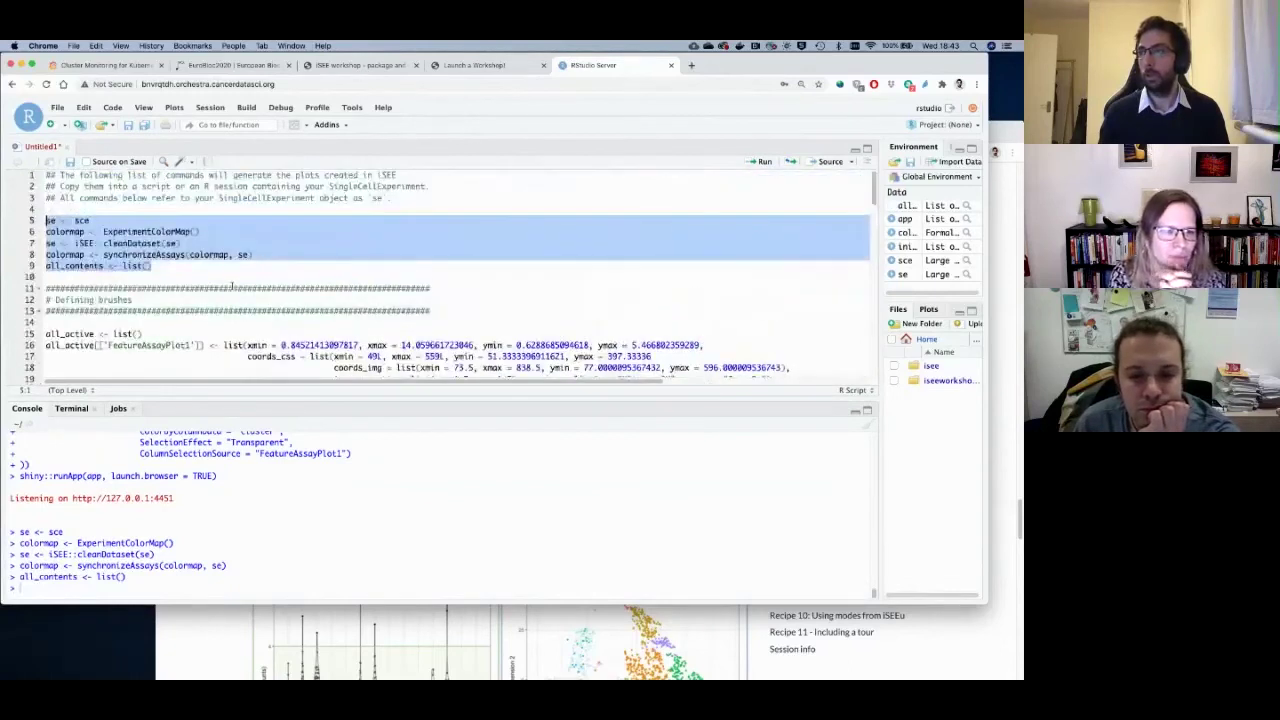
scroll(229, 287, down, 1)
click(190, 290)
scroll(190, 291, down, 13)
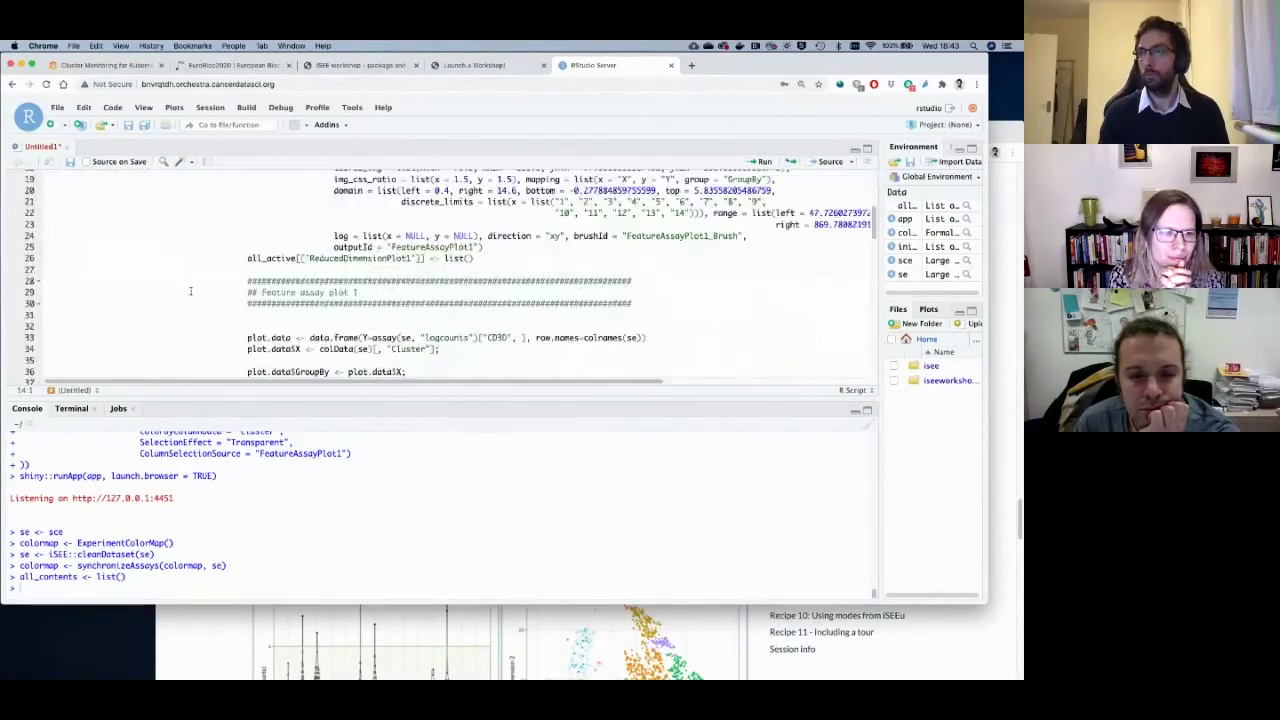
scroll(190, 291, down, 6)
scroll(195, 290, up, 20)
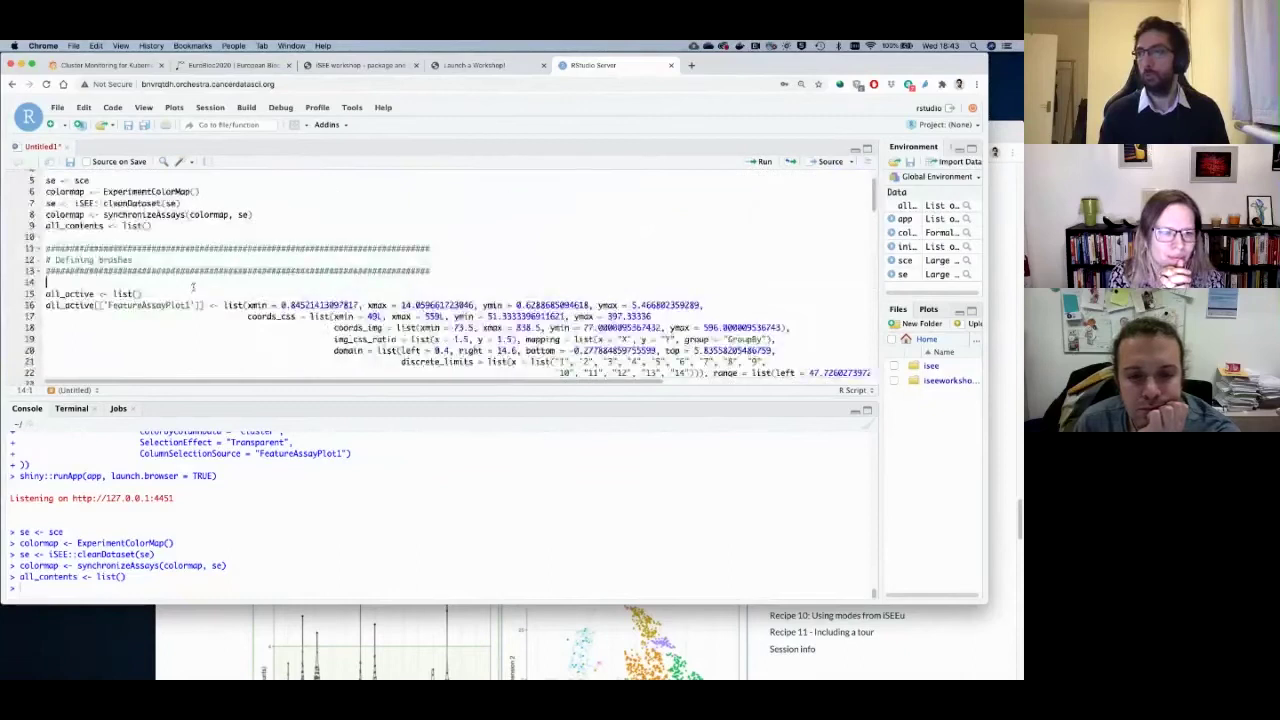
scroll(200, 288, down, 5)
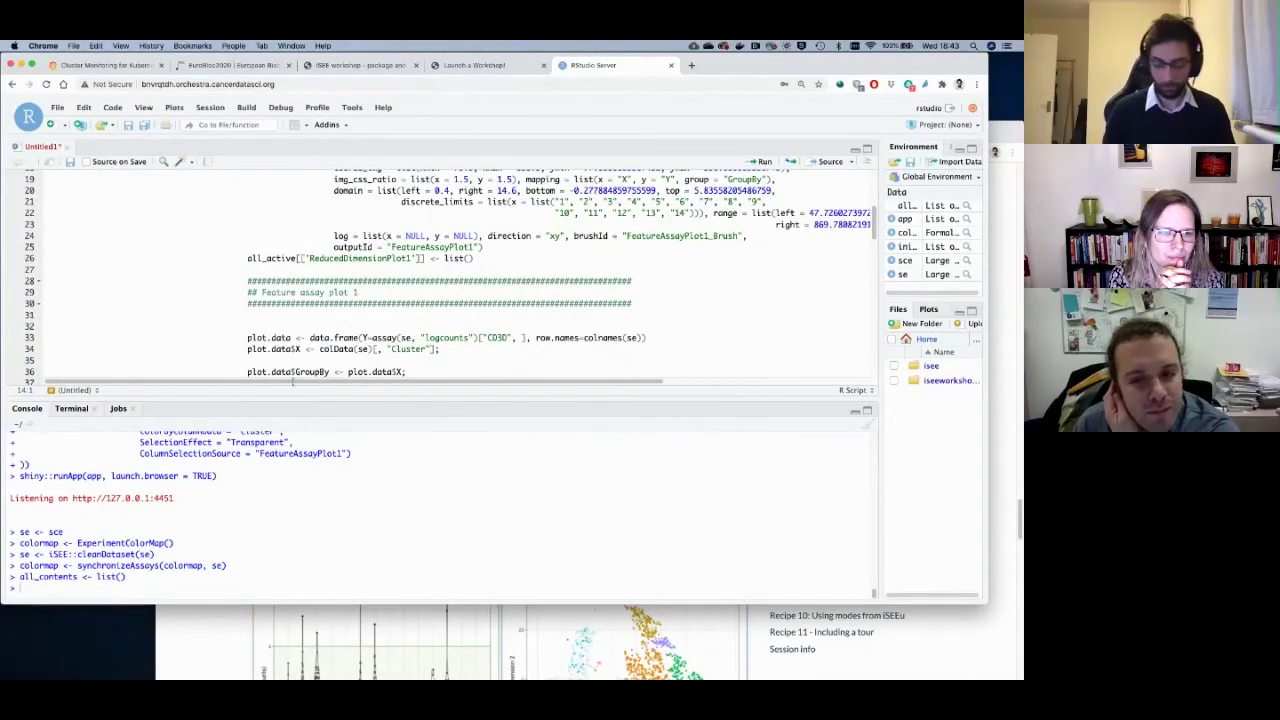
Load the ggplot2 package by running library(ggplot2) in the console.
click(263, 526)
text(library)
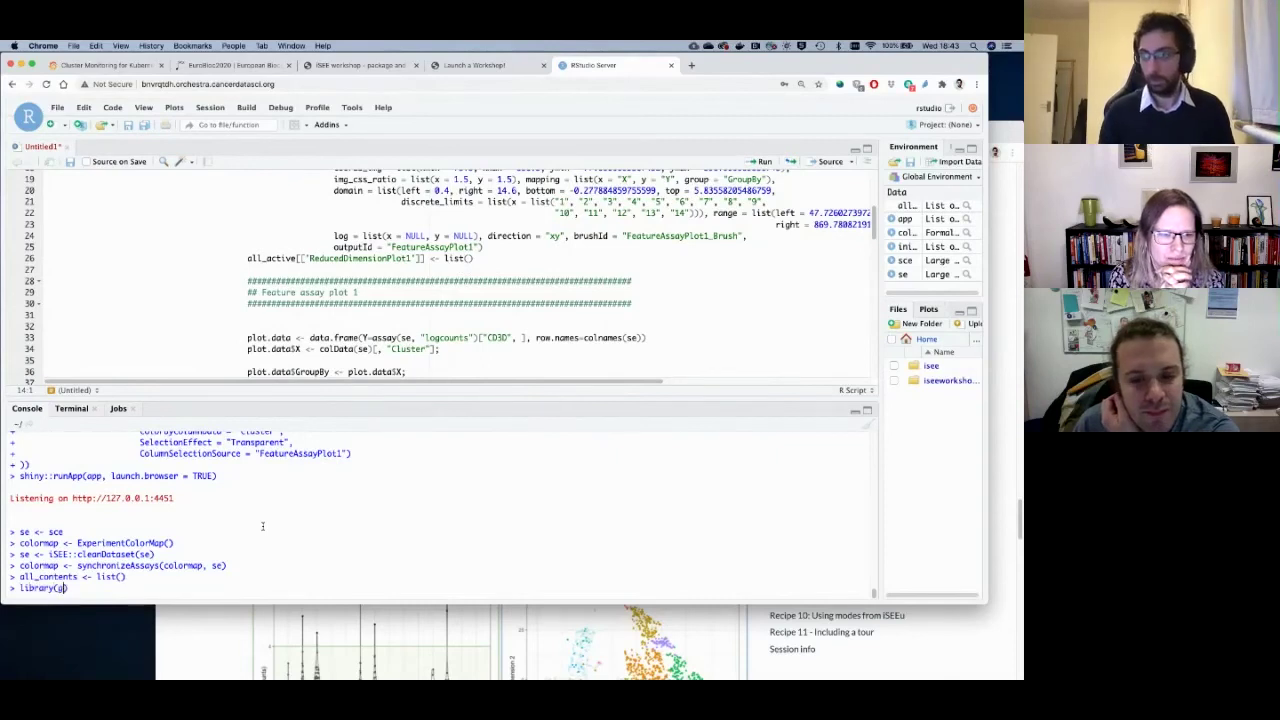
text((ggplot2))
key(Return)
Try to source the entire pasted iSEE script.
scroll(284, 222, up, 6)
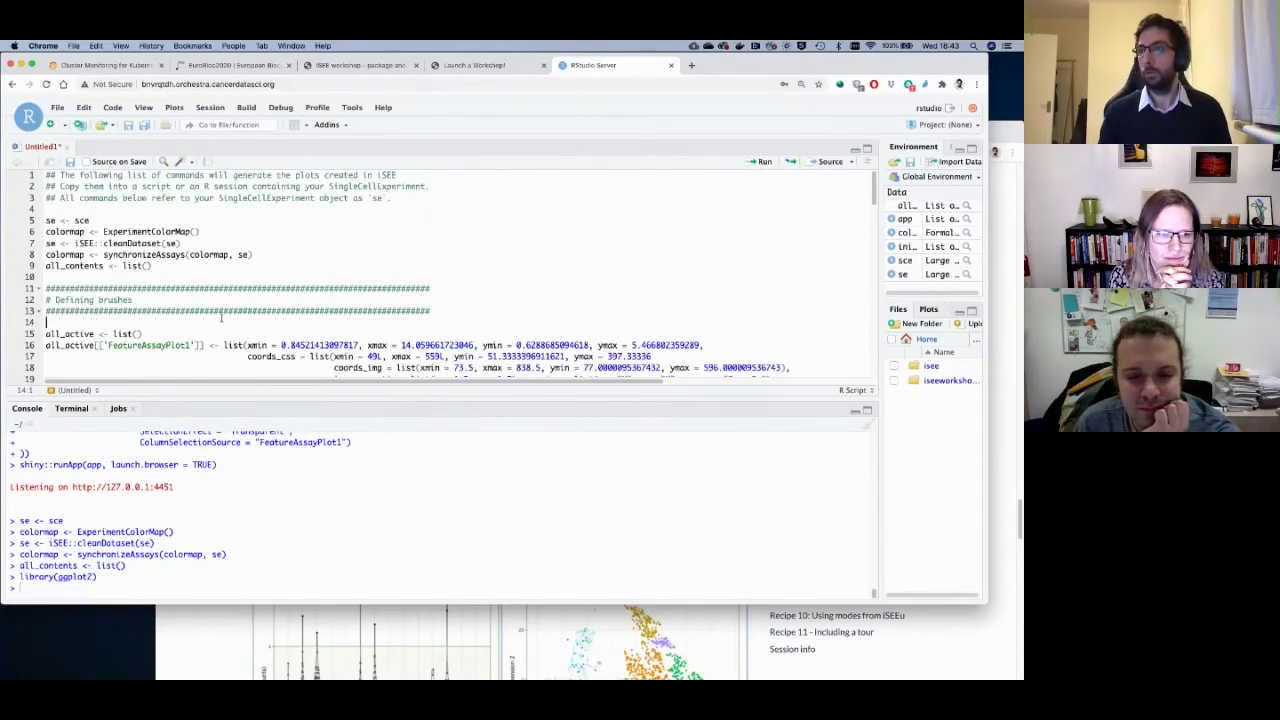
scroll(221, 317, down, 10)
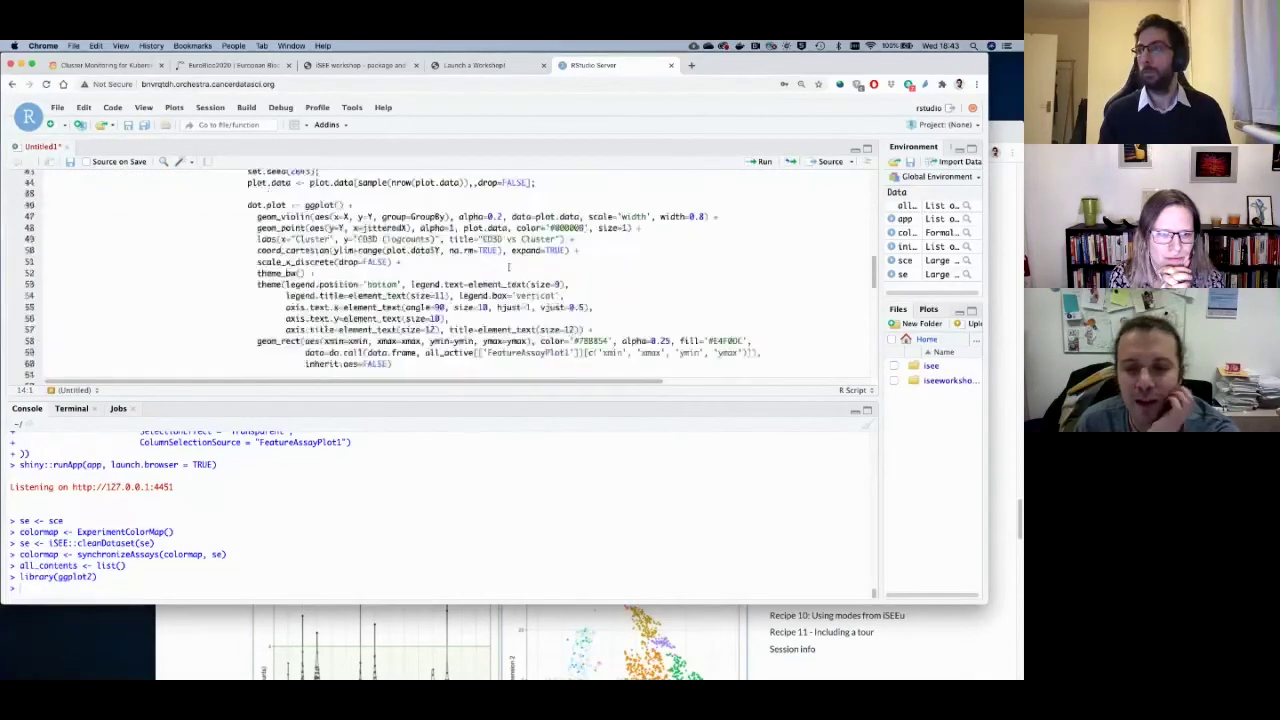
scroll(508, 267, down, 5)
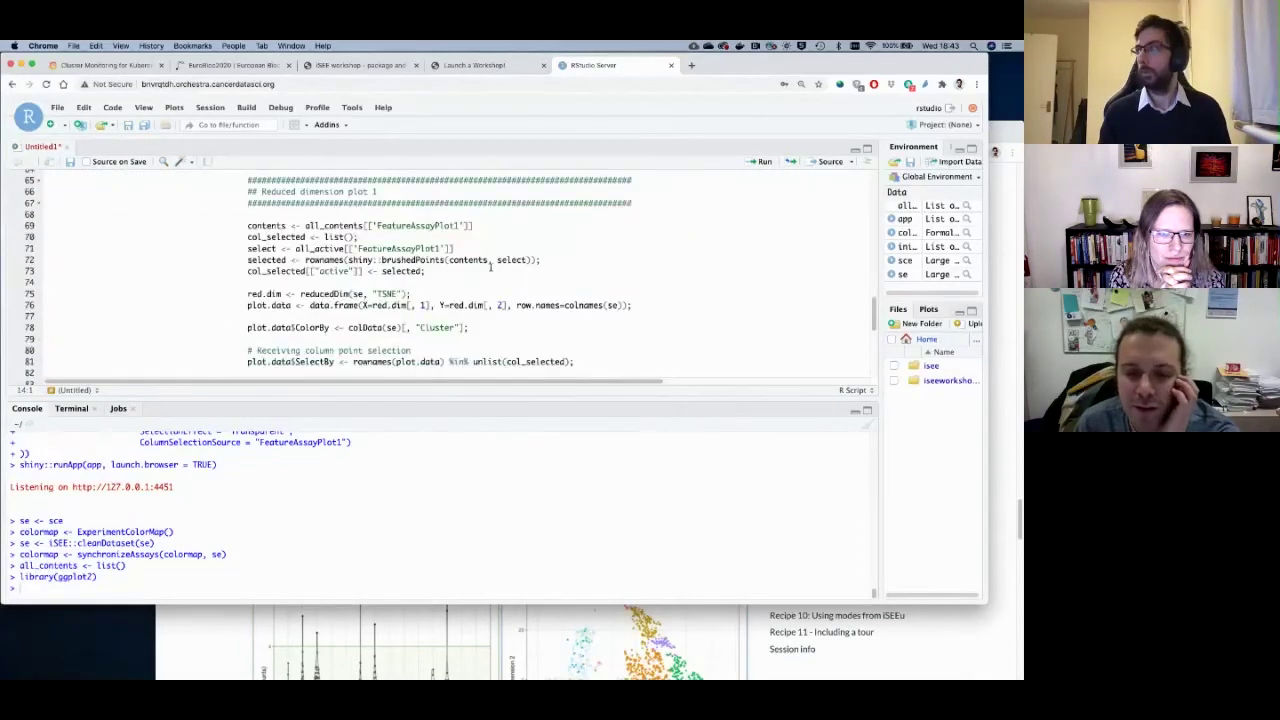
click(835, 163)
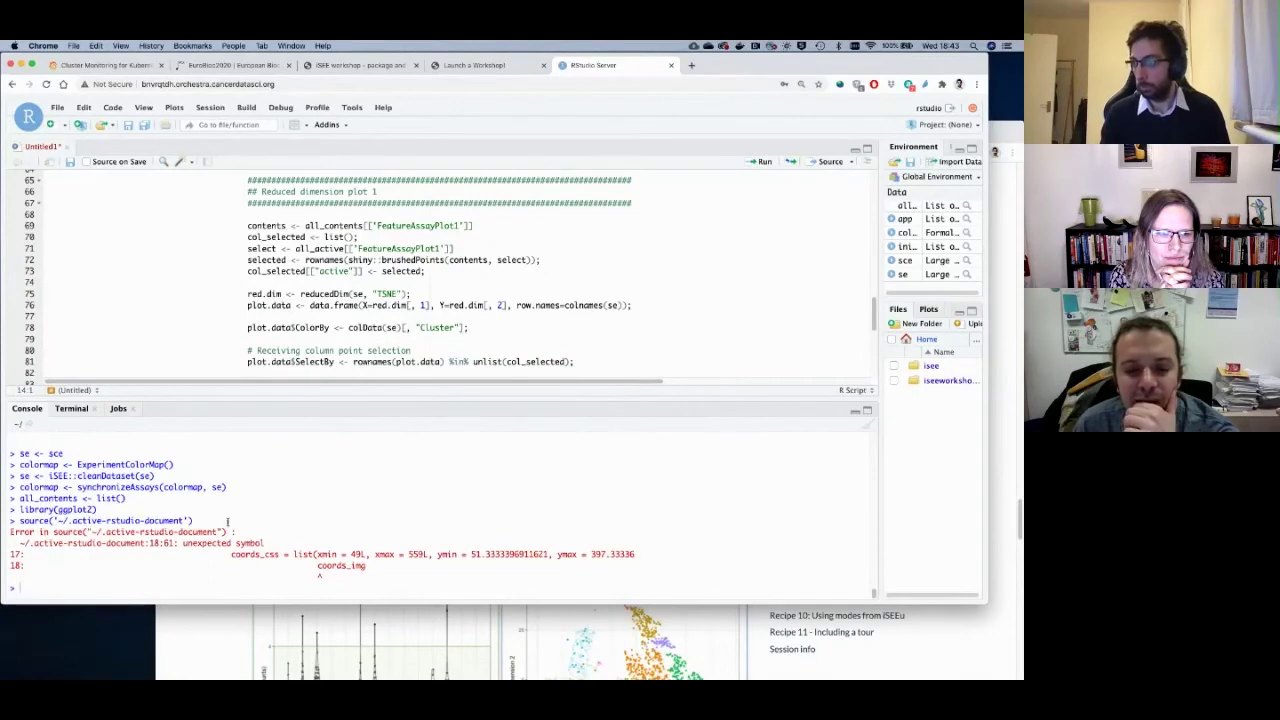
Check the brush definitions in the script and delete all of its code.
scroll(357, 272, up, 8)
scroll(357, 272, up, 8)
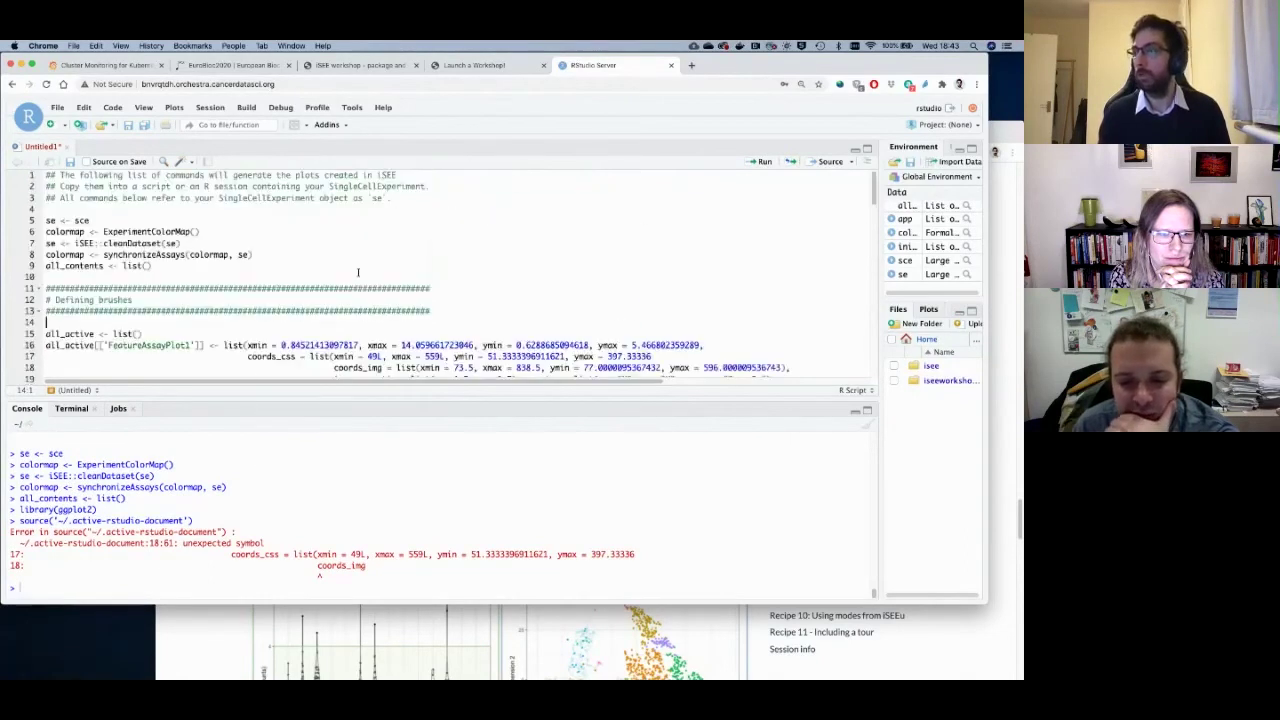
scroll(398, 258, down, 2)
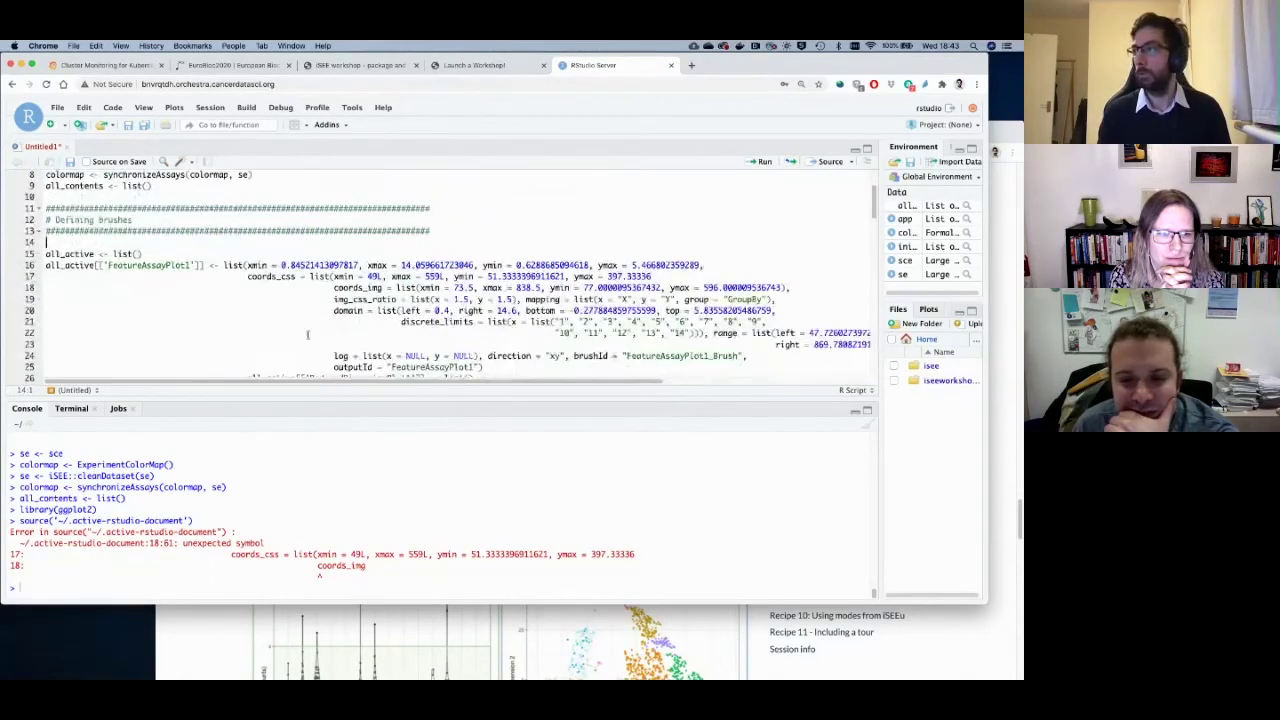
key(super+a)
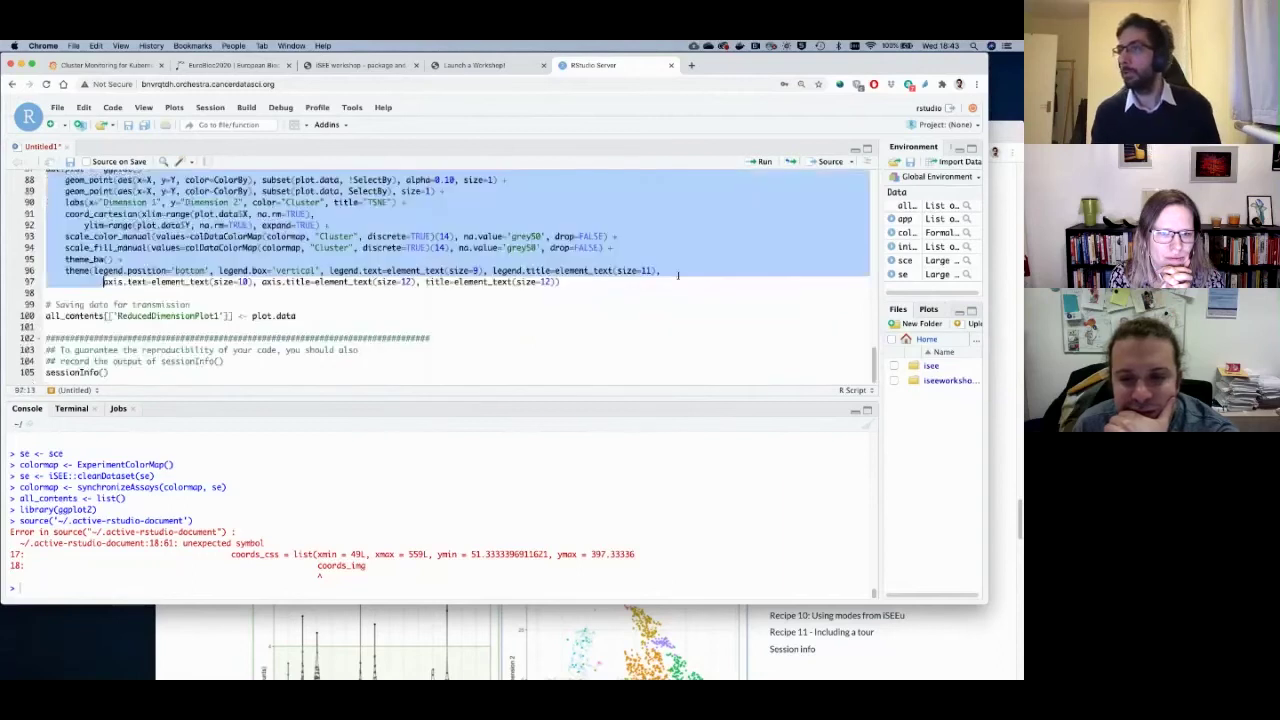
key(BackSpace)
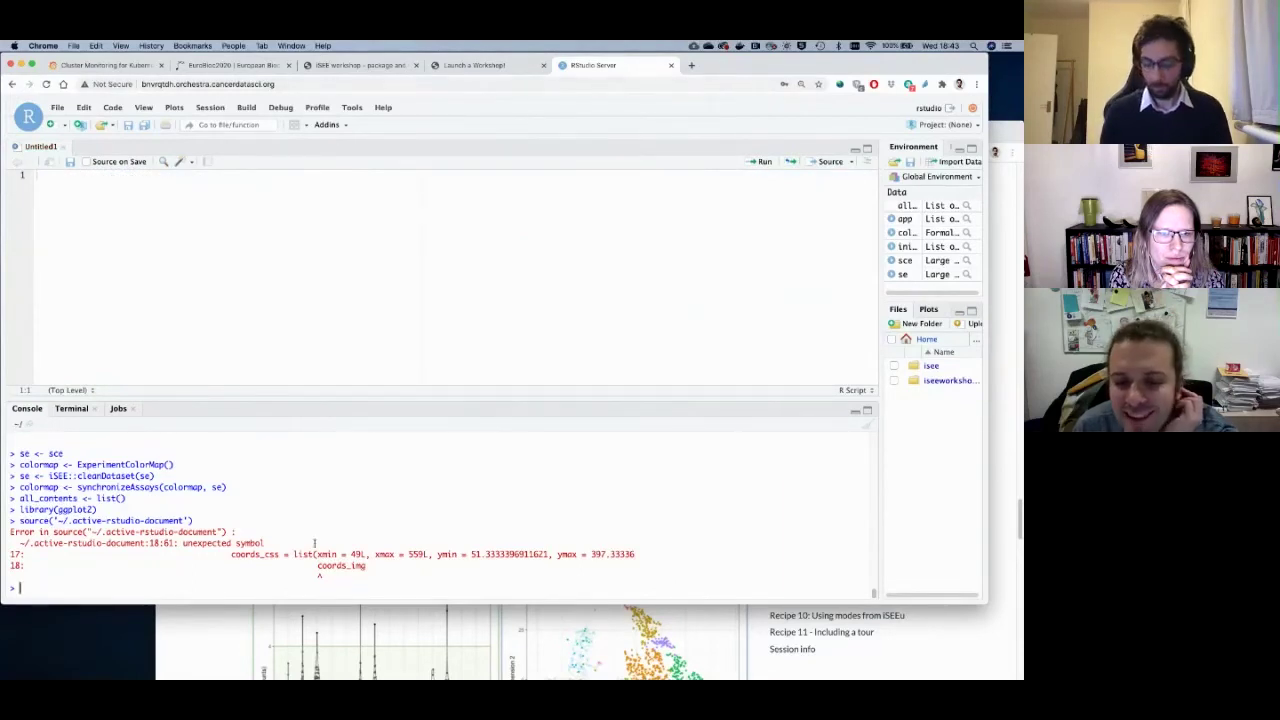
Relaunch the iSEE app by rerunning shiny::runApp(app, launch.browser = TRUE) from the console history.
key(Up)
key(Up)
key(Up)
key(Up)
key(Up)
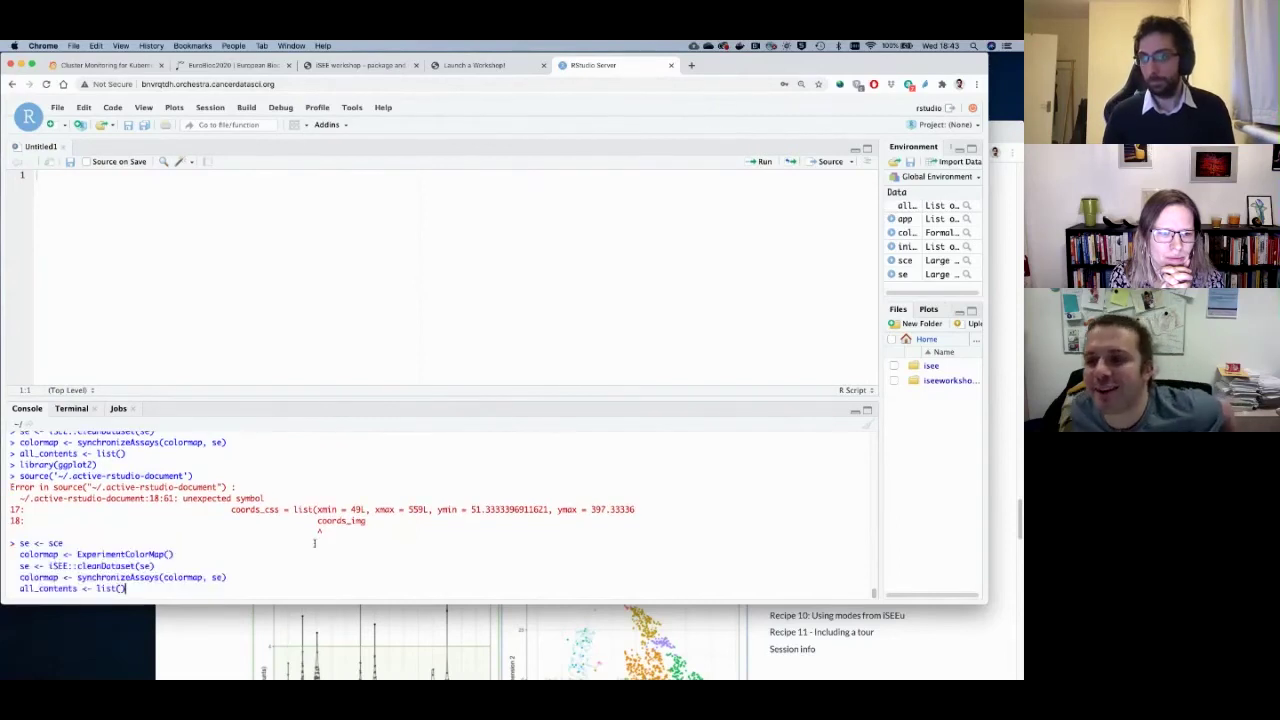
key(Return)
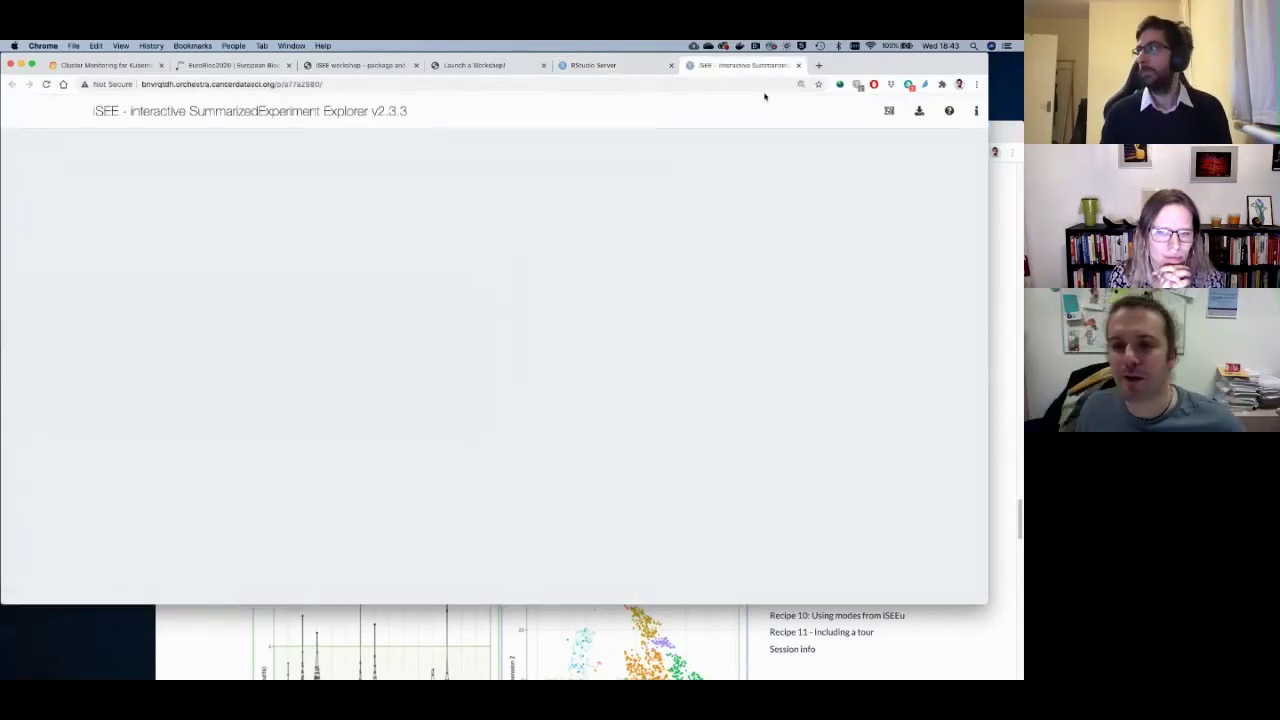
Extract the R code from the relaunched iSEE app, copy it and close the code window.
click(919, 110)
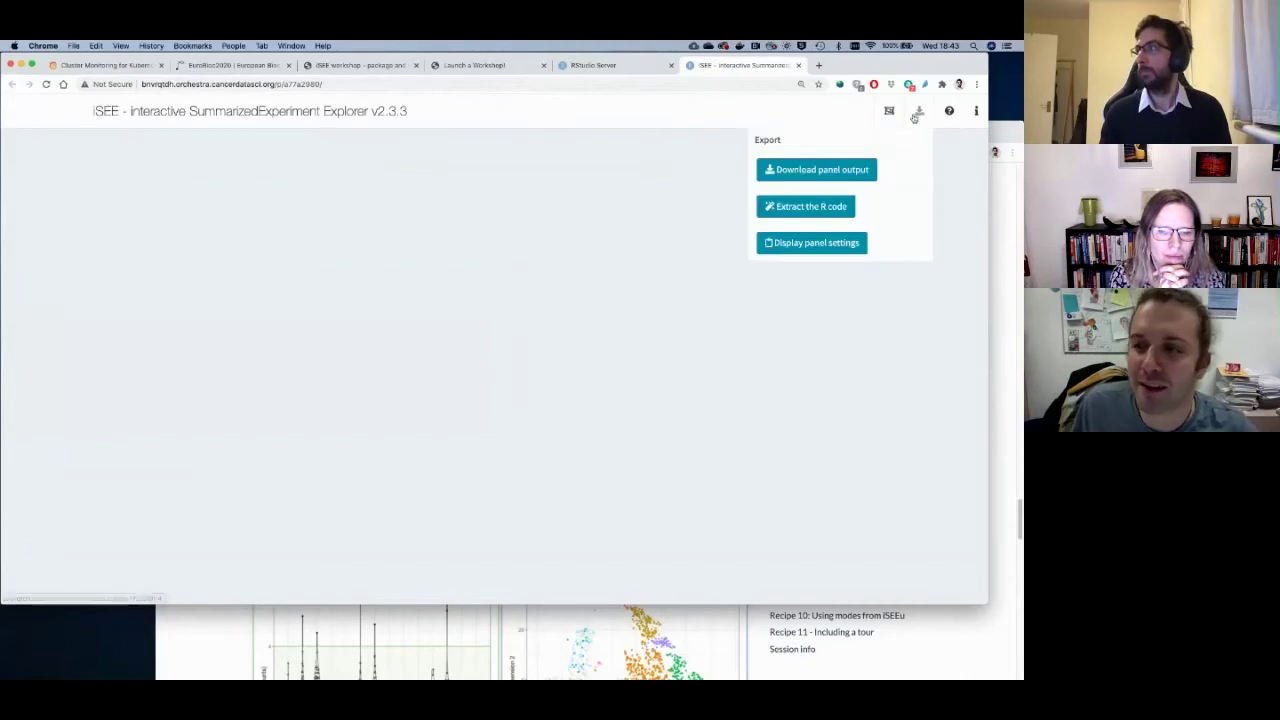
click(919, 110)
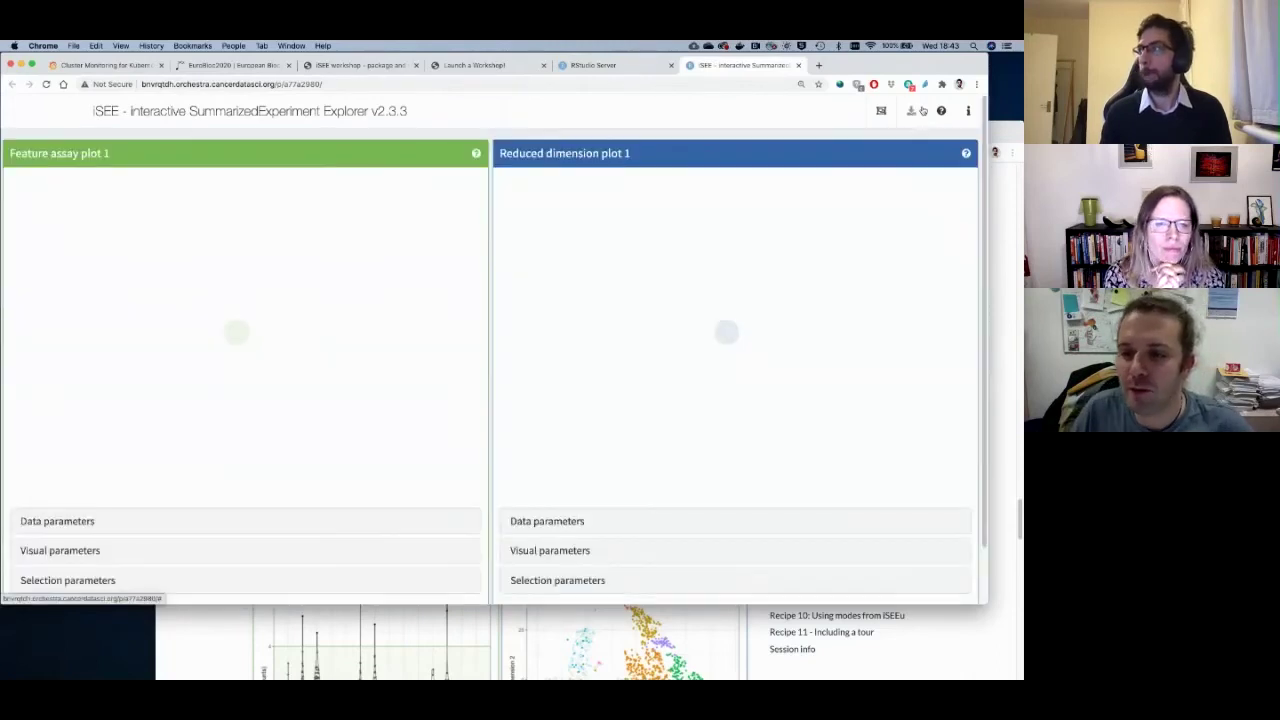
click(911, 110)
click(911, 110)
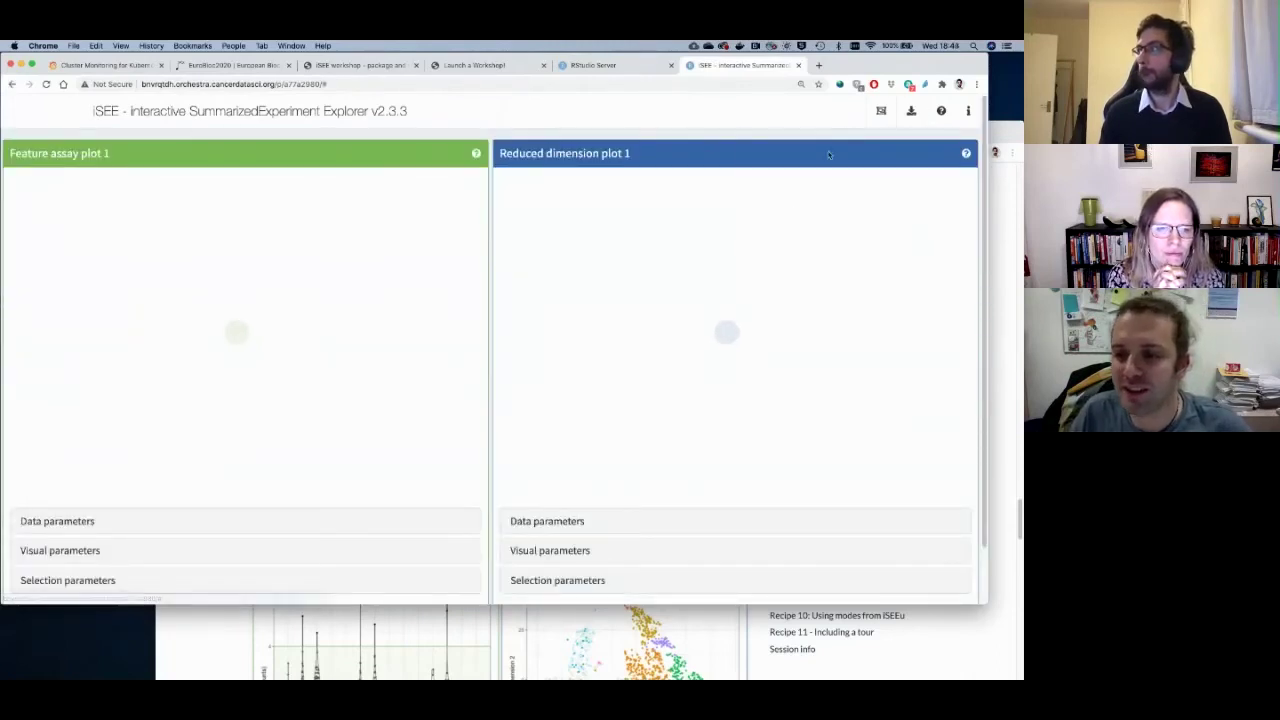
click(911, 110)
click(777, 208)
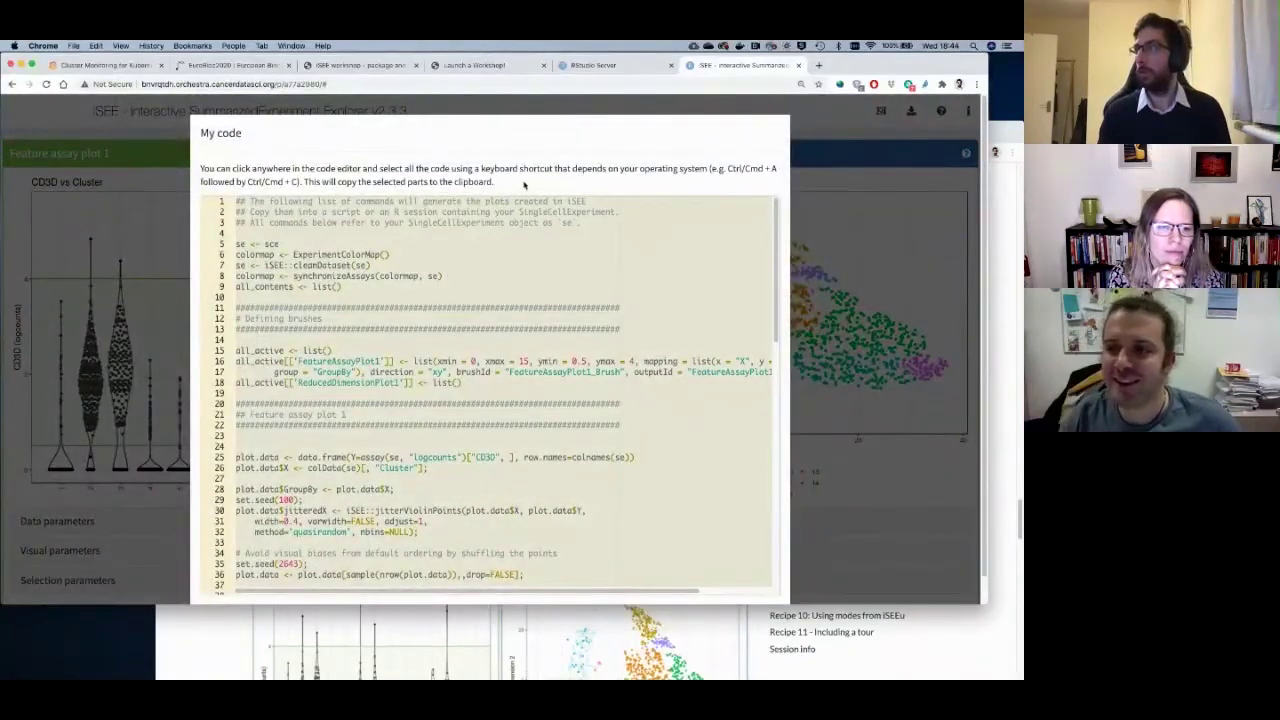
key(Escape)
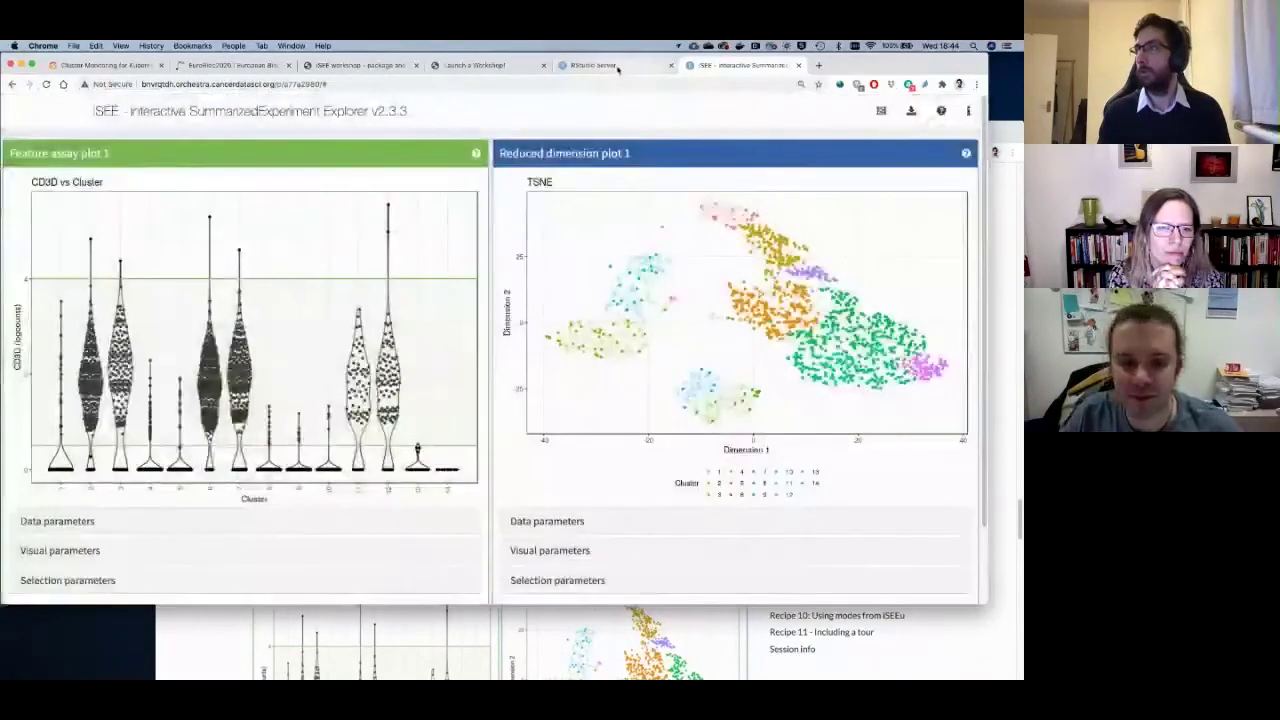
Close the iSEE app, stop its process in RStudio Server and paste the copied code into the empty script.
click(798, 65)
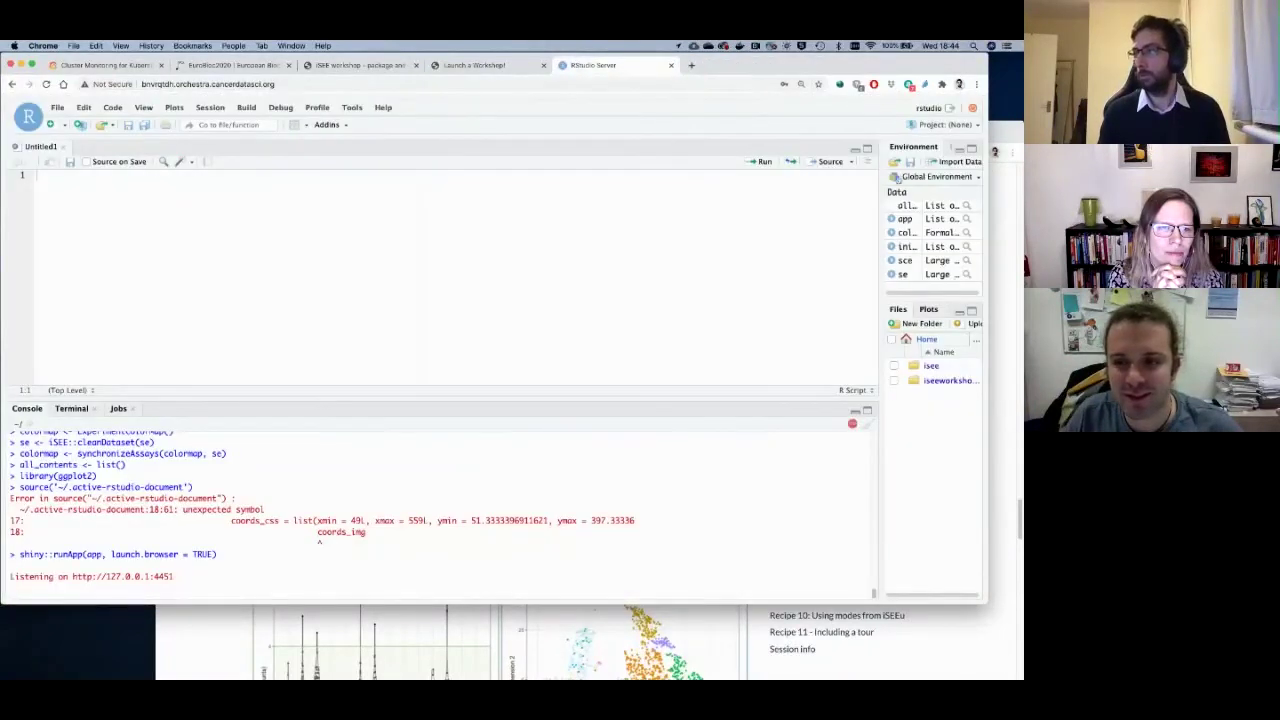
key(Escape)
key(super+v)
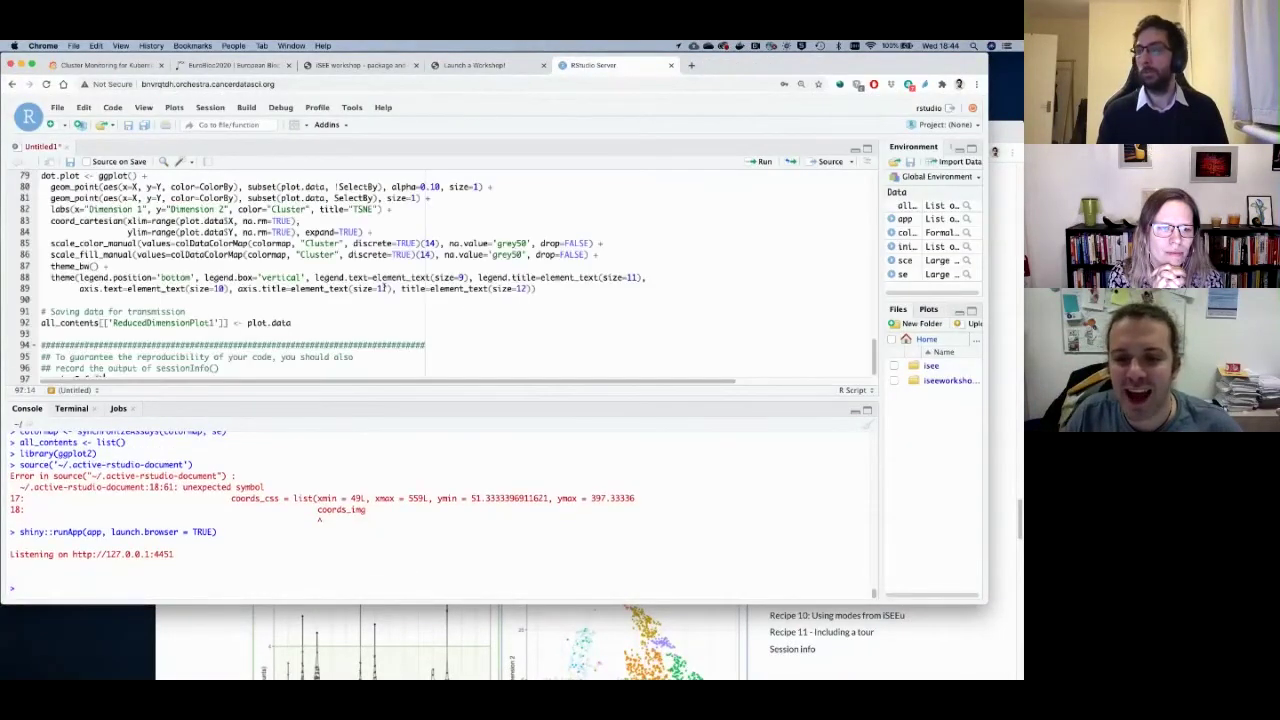
Source the new script, first plainly and once more with echo.
scroll(495, 257, up, 20)
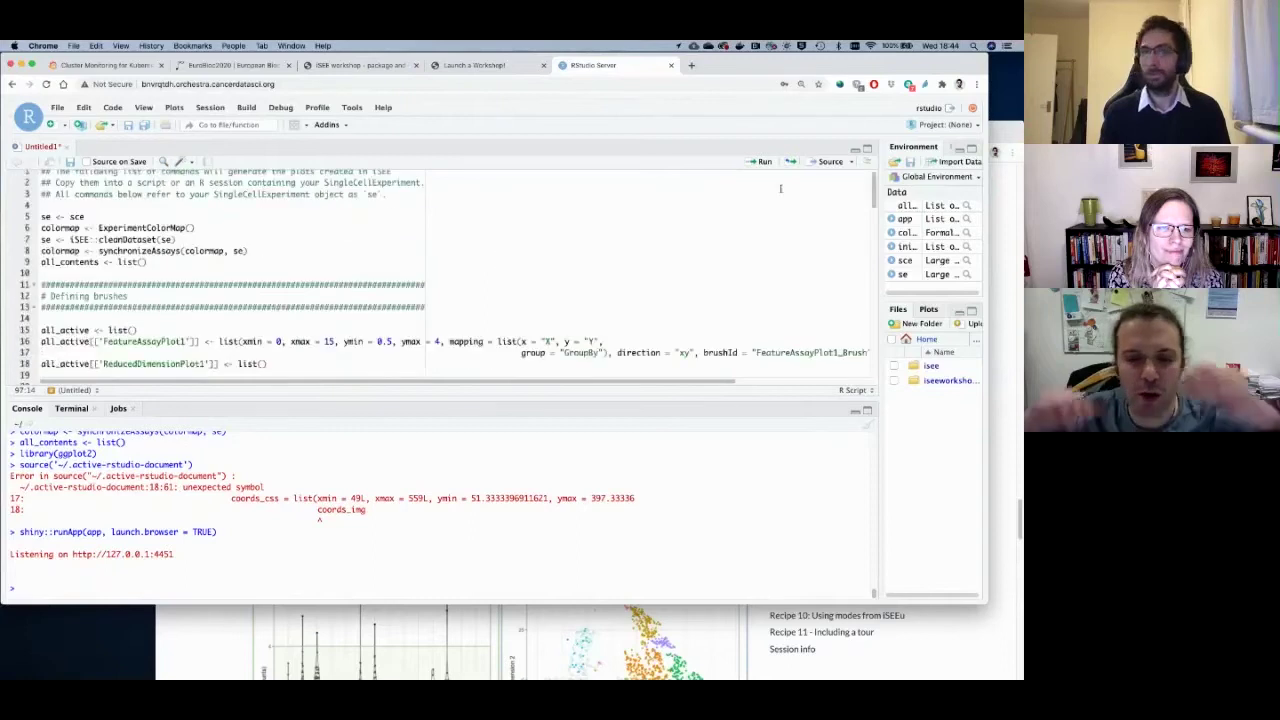
click(836, 163)
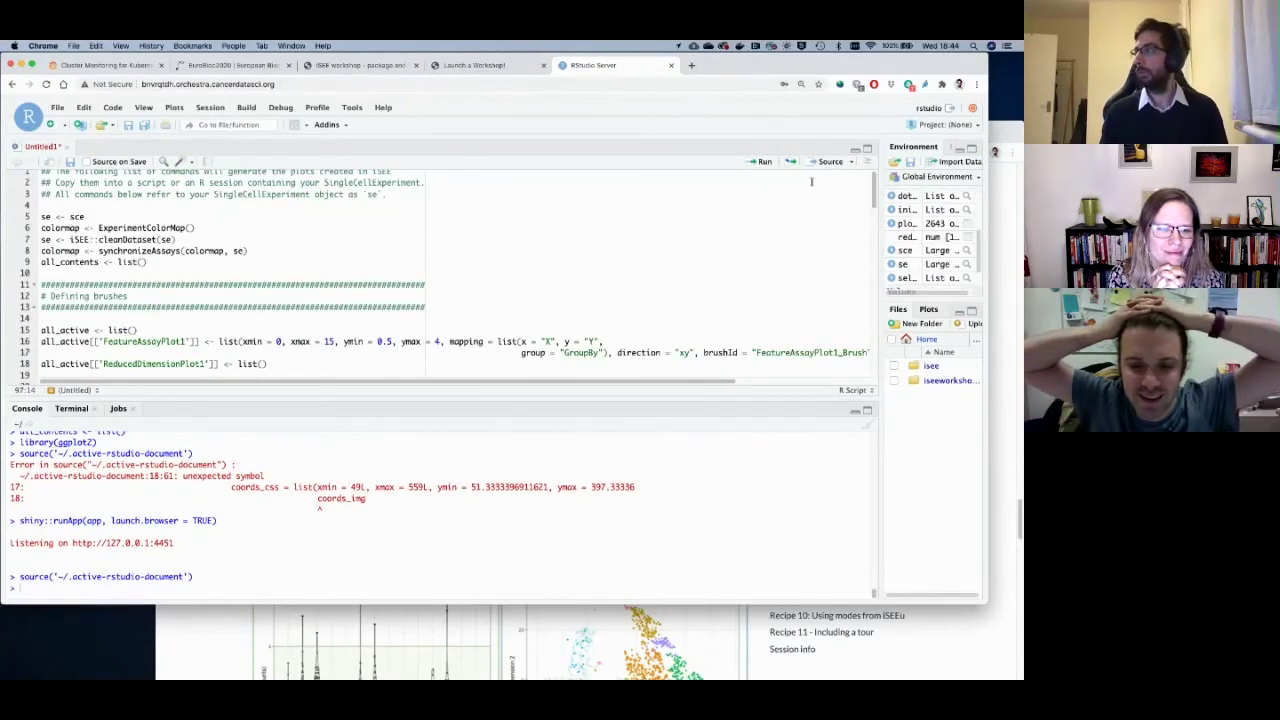
click(851, 161)
click(780, 194)
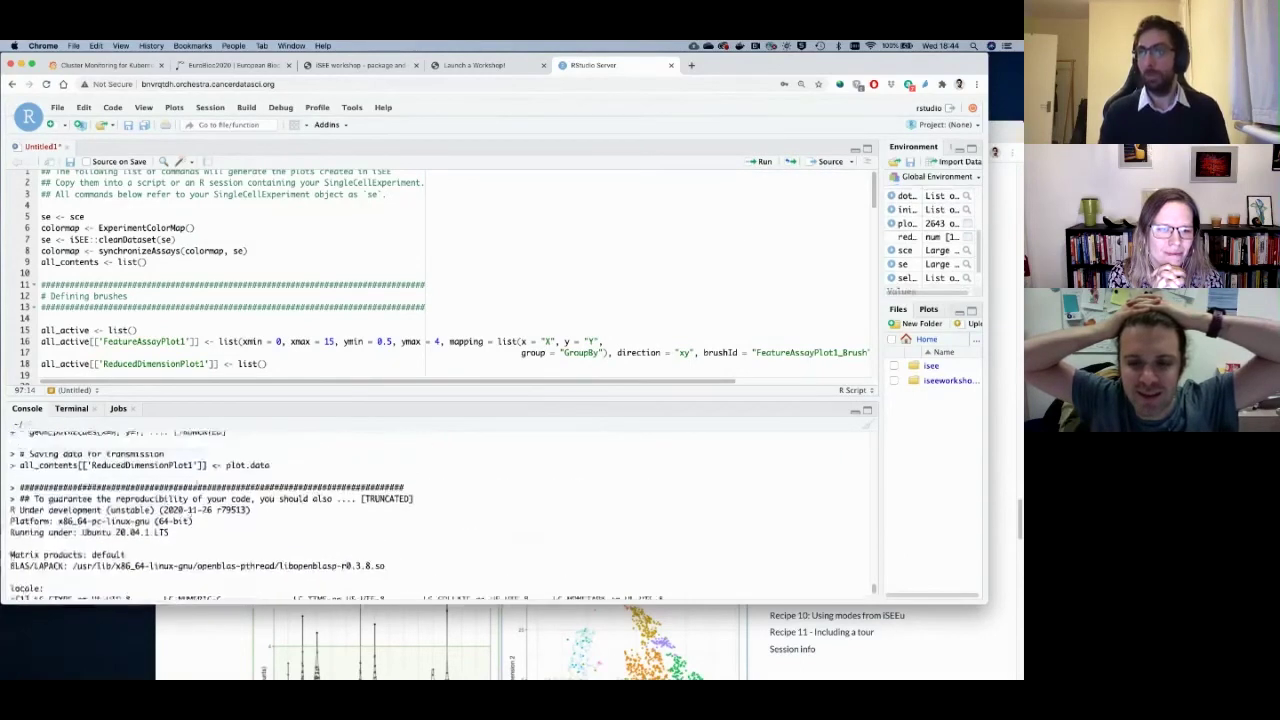
scroll(200, 500, up, 2)
scroll(200, 330, down, 10)
Print the selected variable from line 64 and review its cell names in an enlarged console.
drag(193, 398, 193, 478)
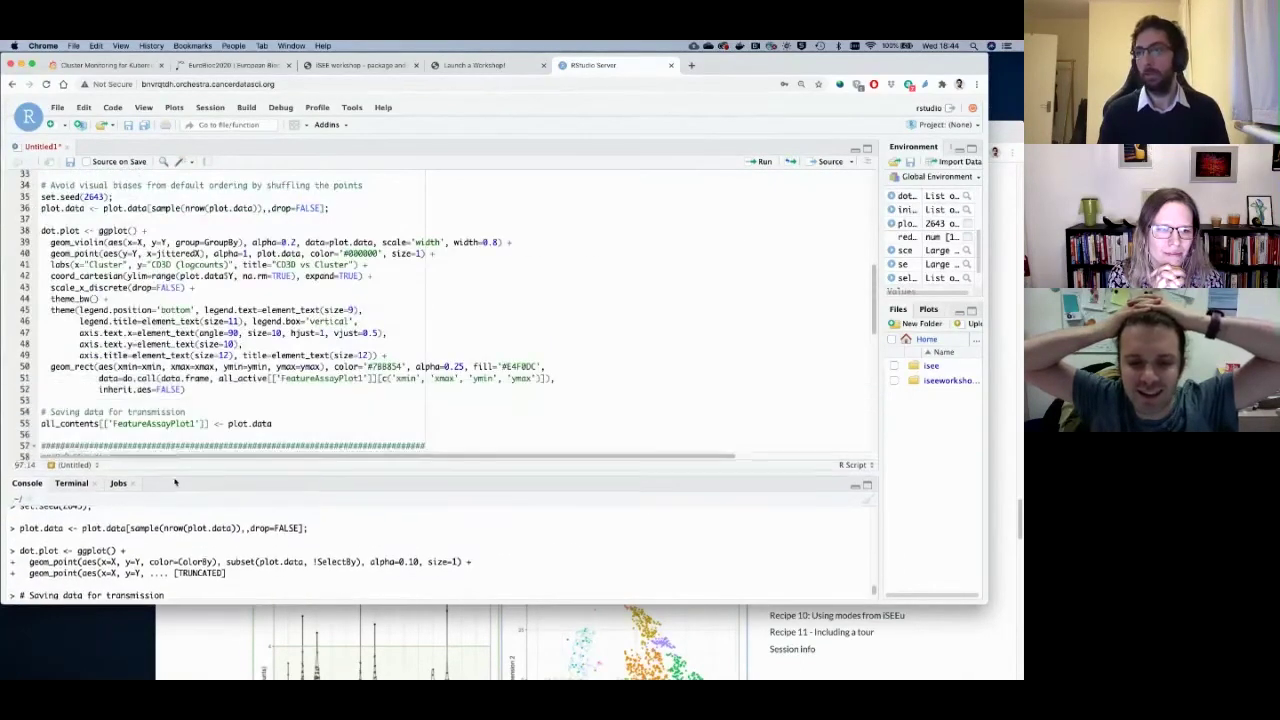
scroll(140, 325, up, 5)
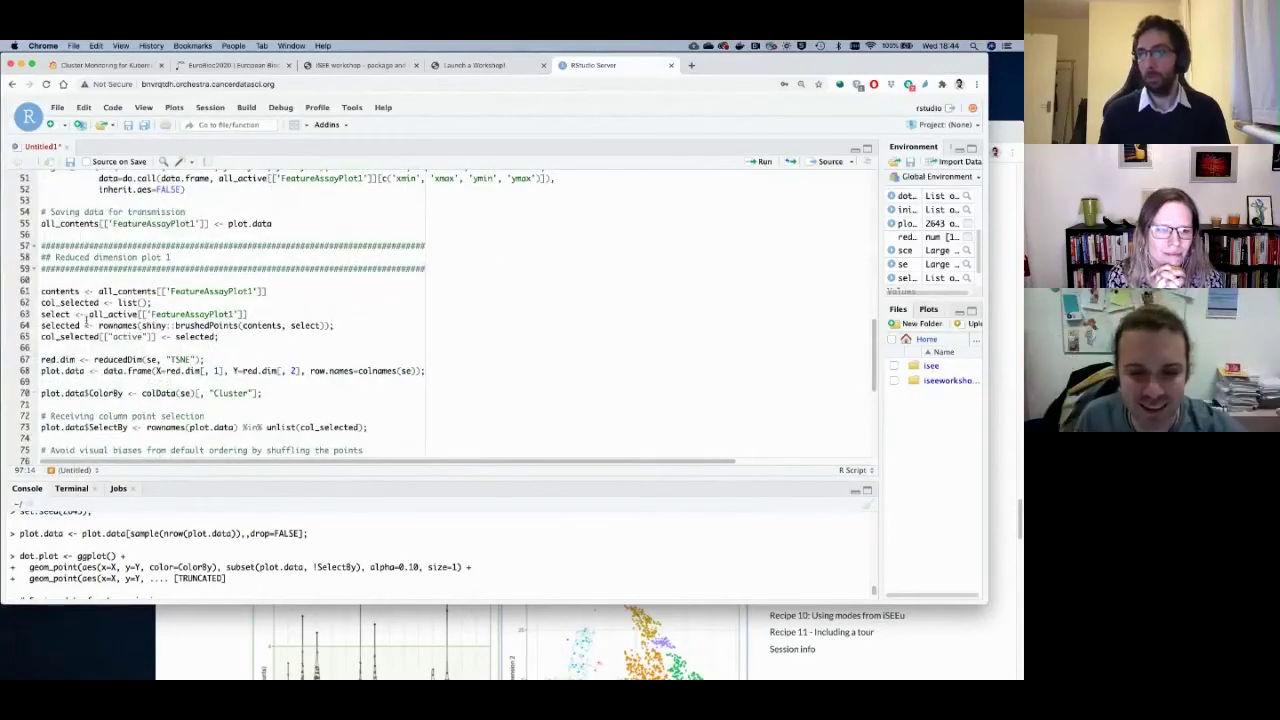
double_click(76, 325)
key(ctrl+Return)
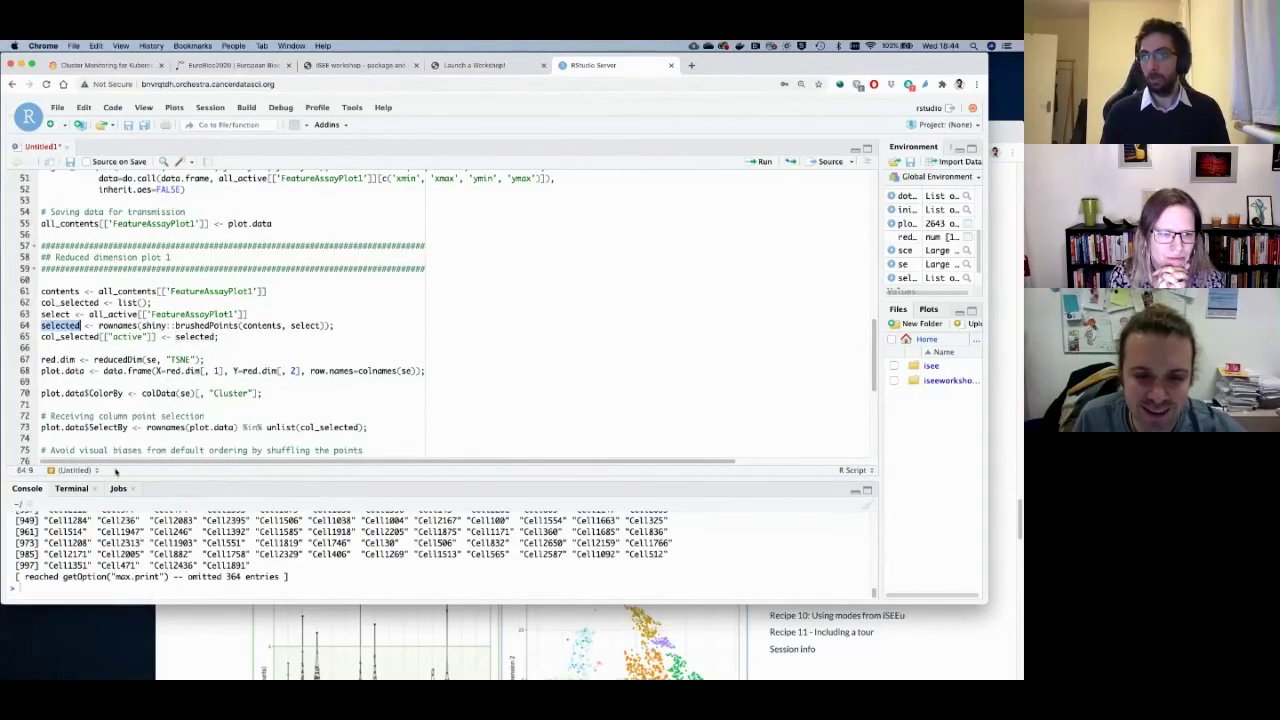
drag(128, 480, 130, 396)
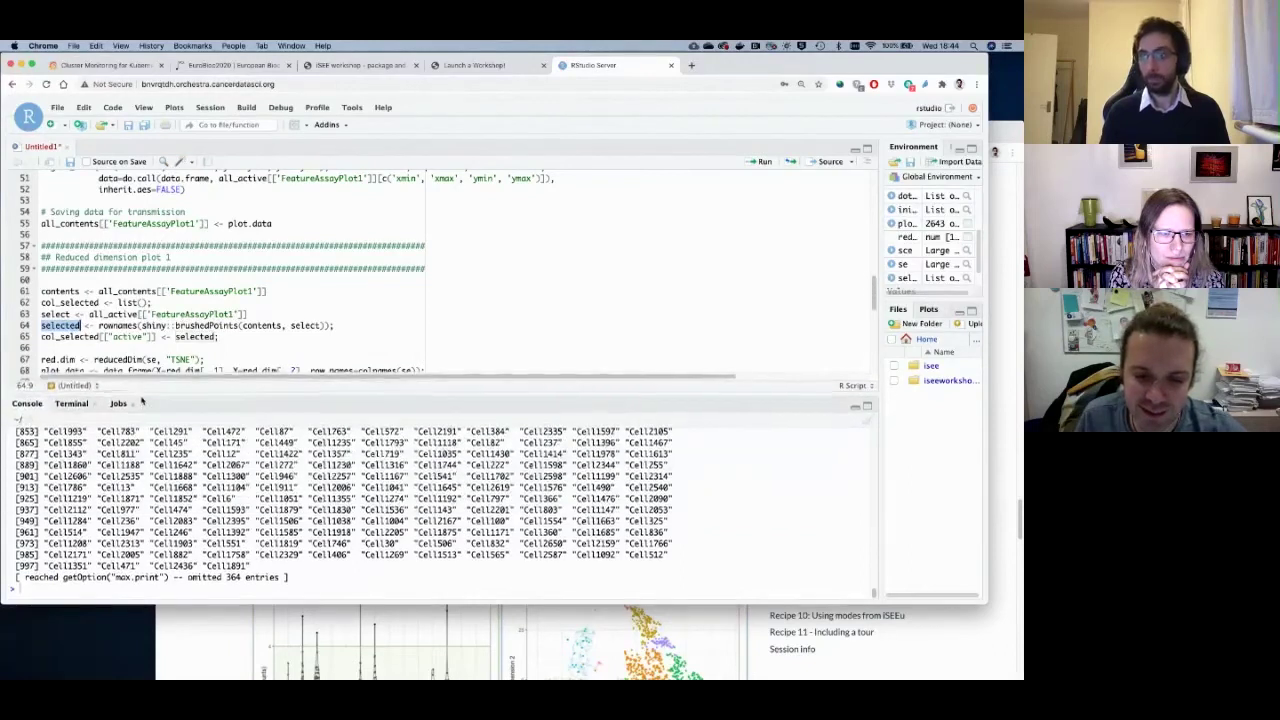
scroll(150, 530, up, 15)
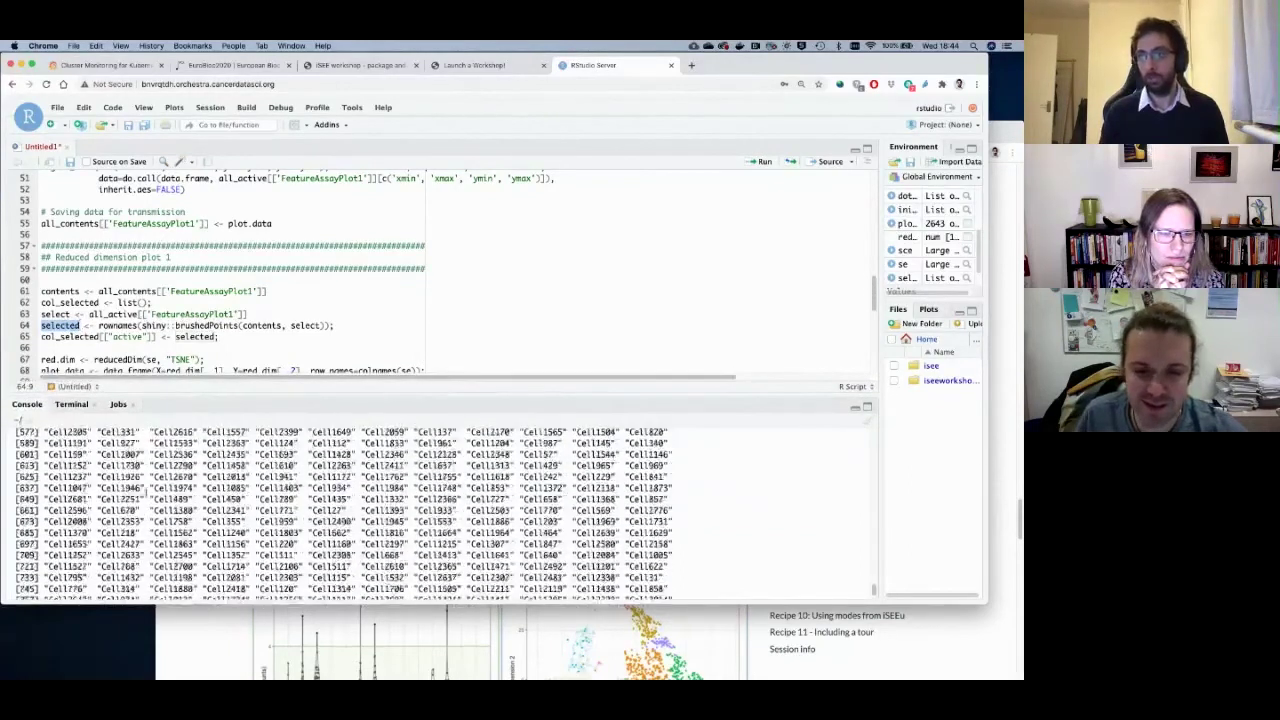
scroll(136, 510, up, 4)
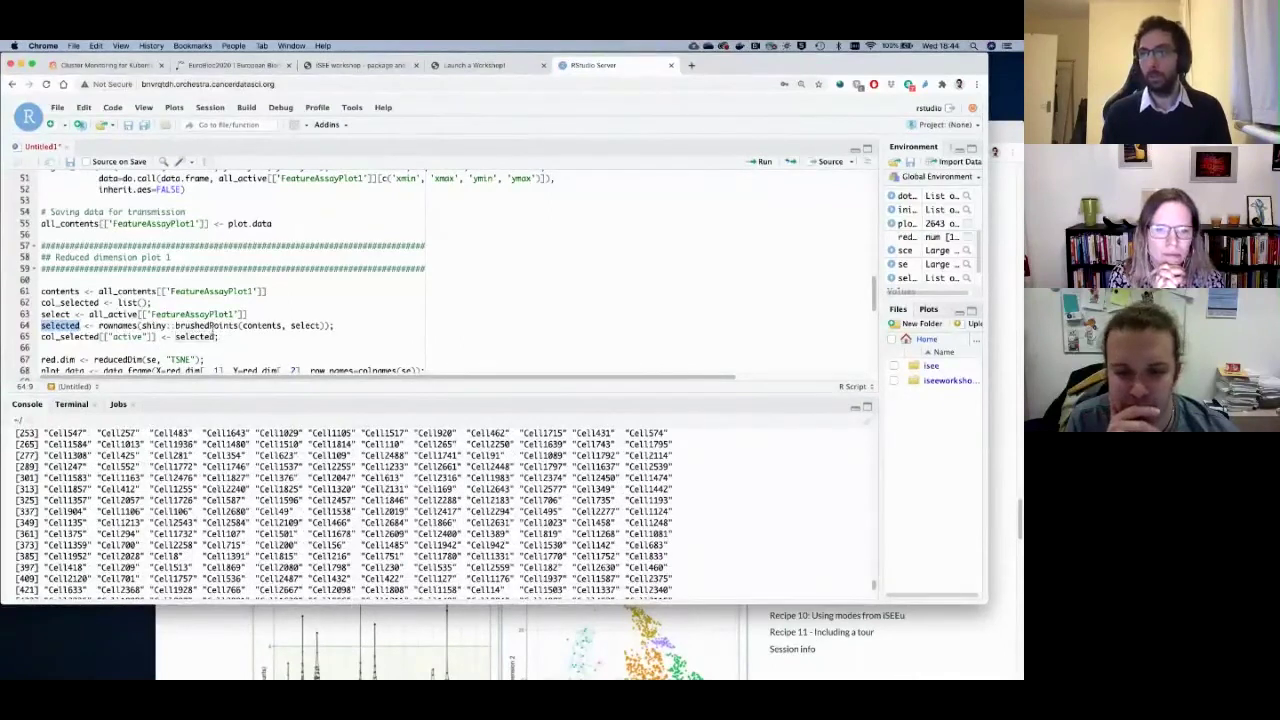
Add a line at the end of the script, below sessionInfo(), beginning with sce_subset <- sce[.
scroll(248, 325, down, 3)
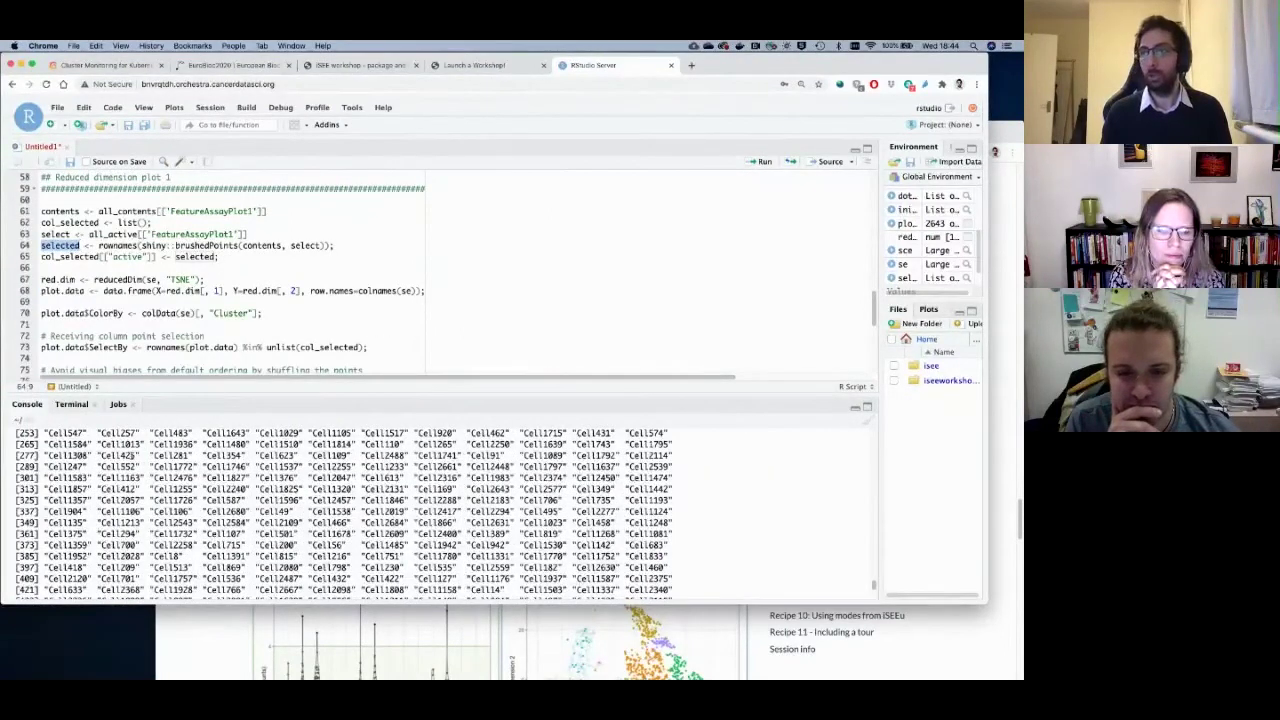
scroll(188, 284, down, 8)
click(157, 366)
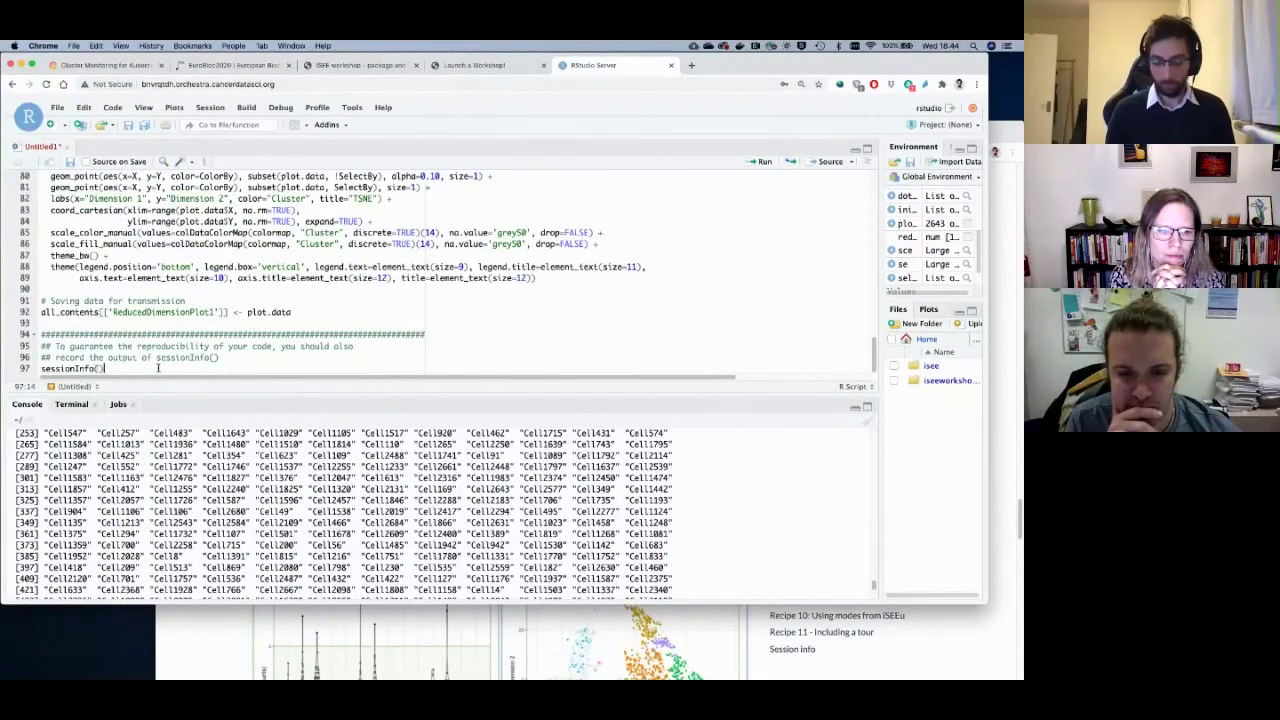
key(Return)
key(Return)
key(Return)
text(sce_cl)
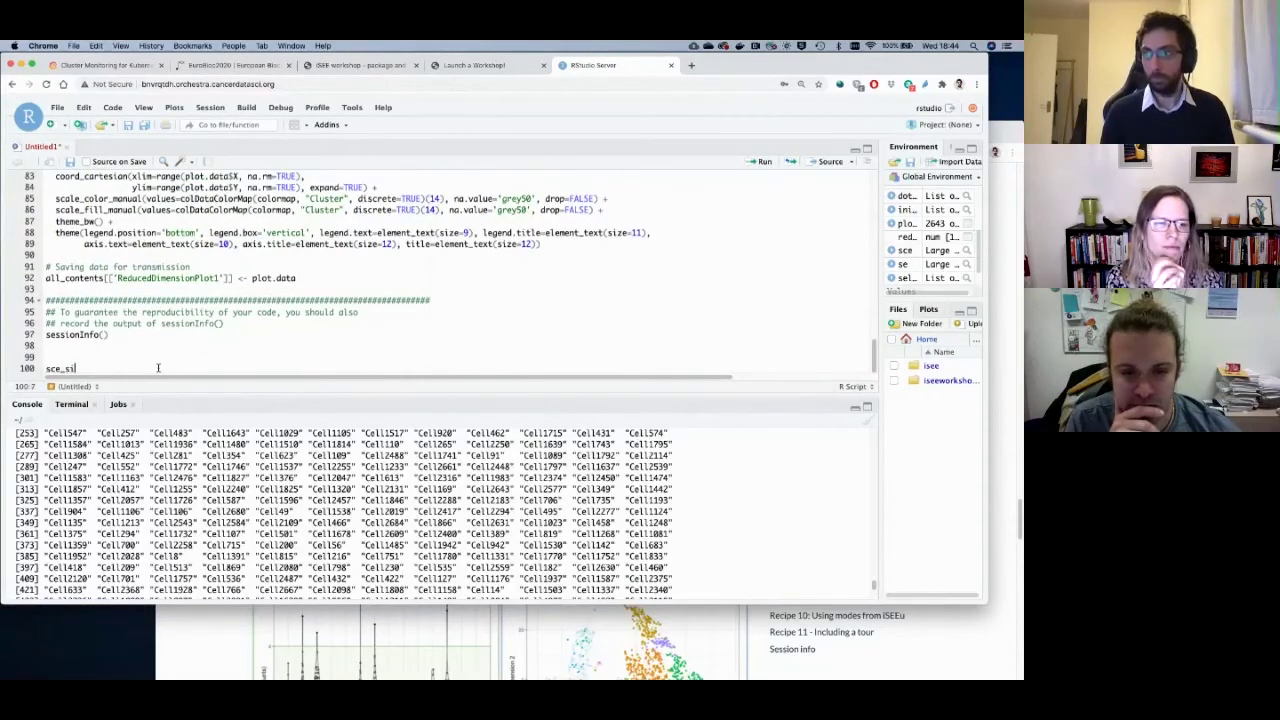
key(BackSpace)
key(BackSpace)
text(subs)
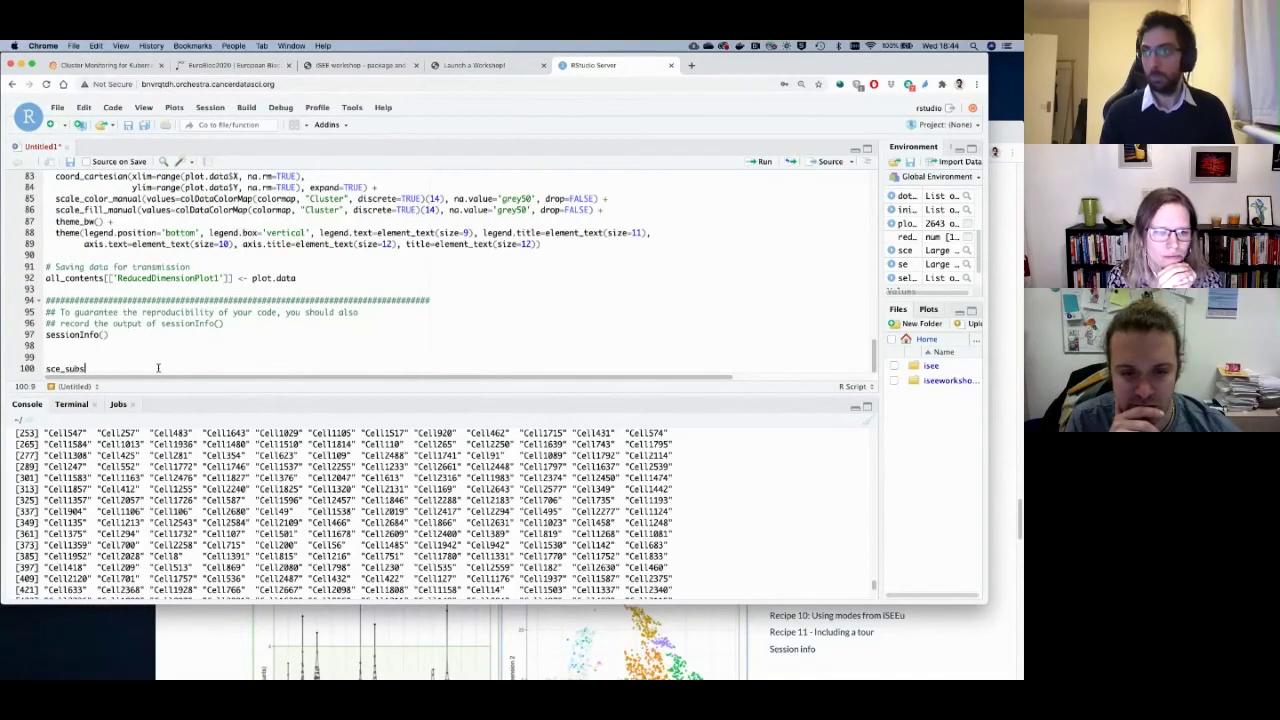
text(et <- s)
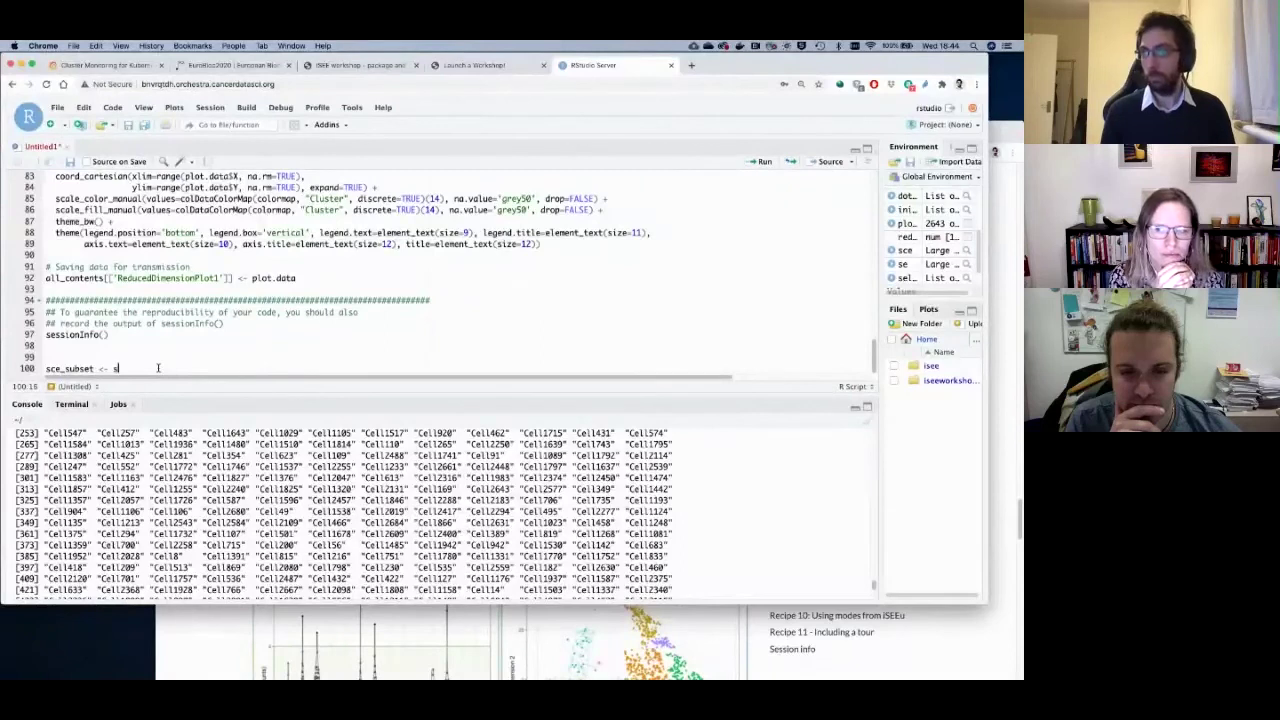
text(ce[)
key(ctrl+v)
drag(157, 368, 150, 315)
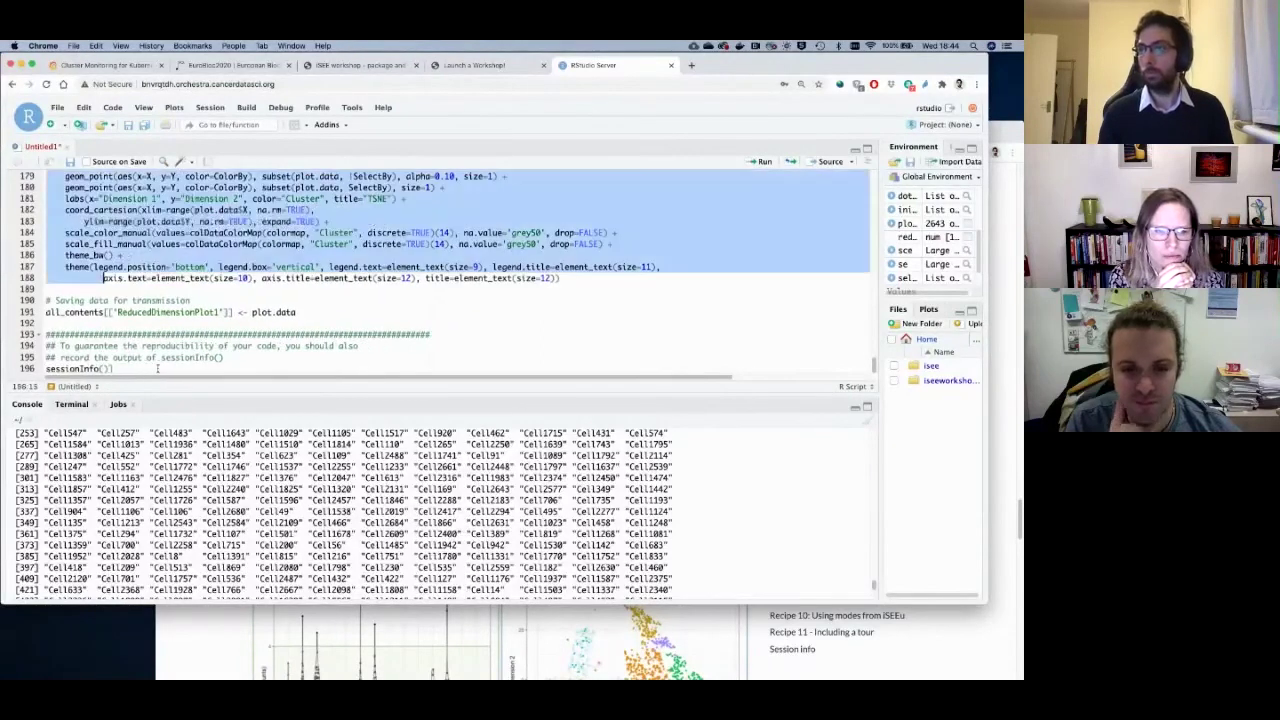
scroll(153, 331, up, 10)
scroll(153, 331, down, 8)
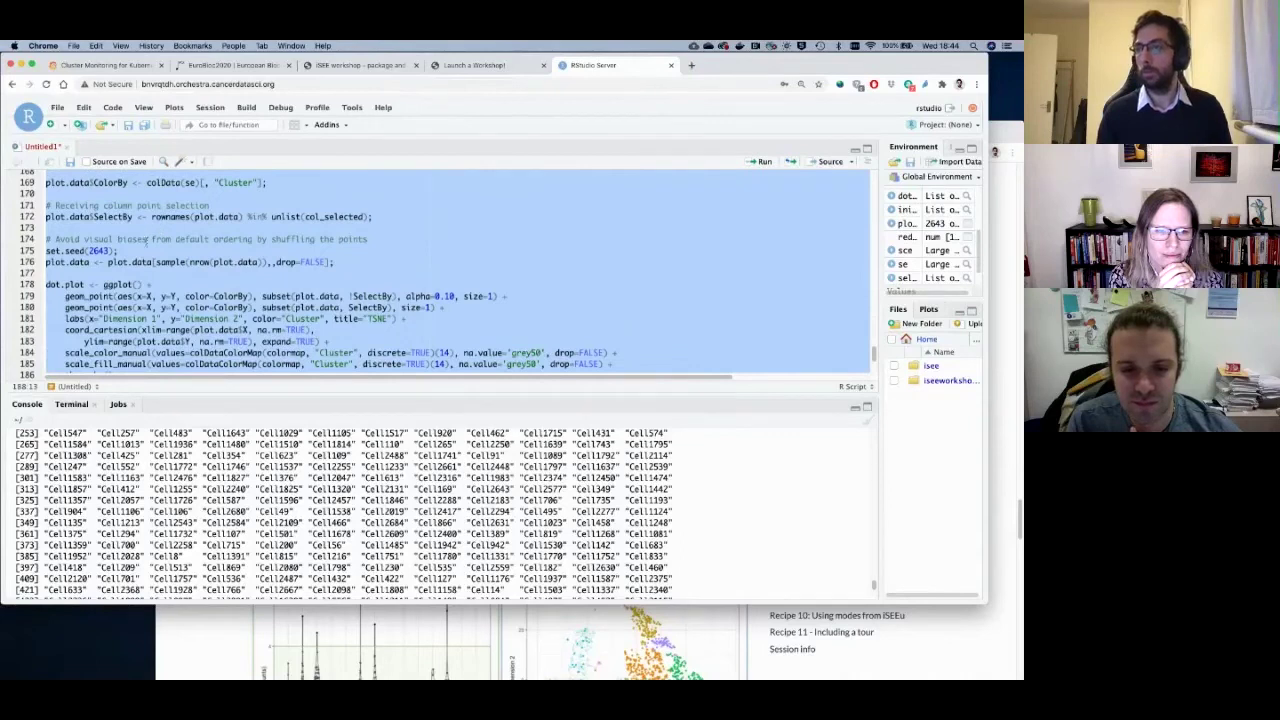
scroll(150, 250, down, 3)
scroll(140, 300, up, 6)
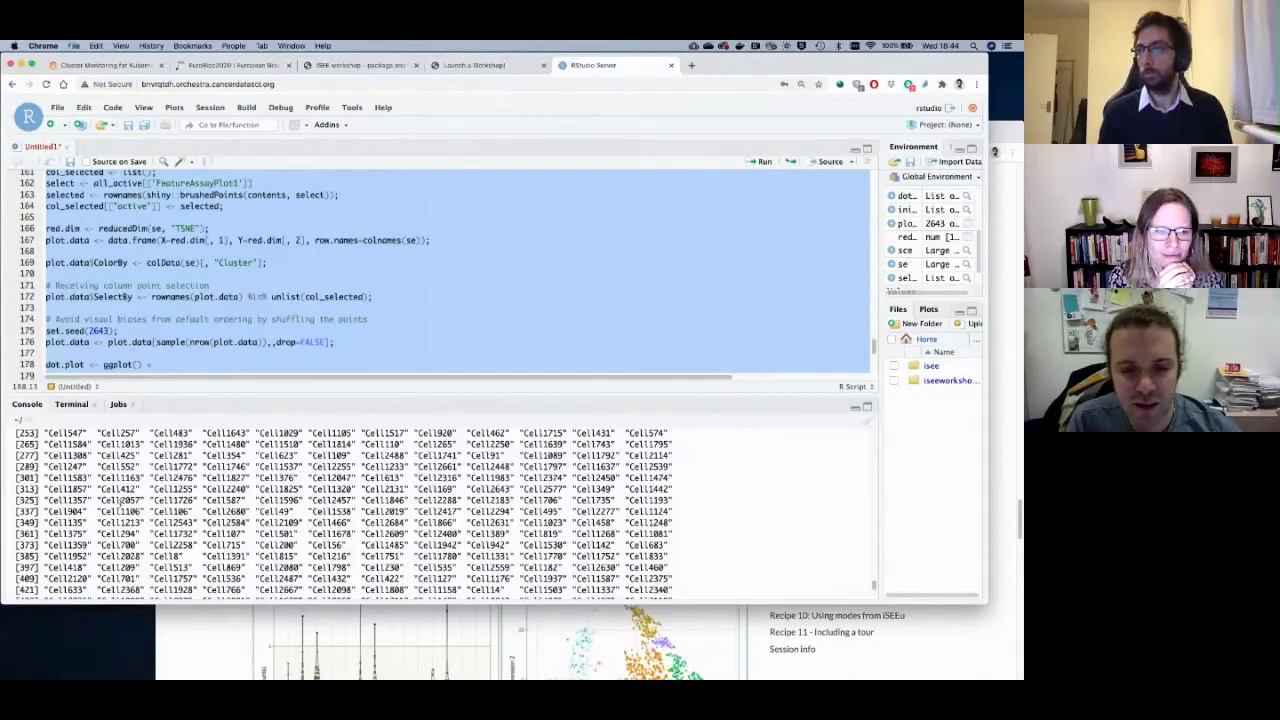
scroll(156, 300, down, 5)
Complete line 100 as sce_subset <- sce[, selected] and run it.
click(156, 368)
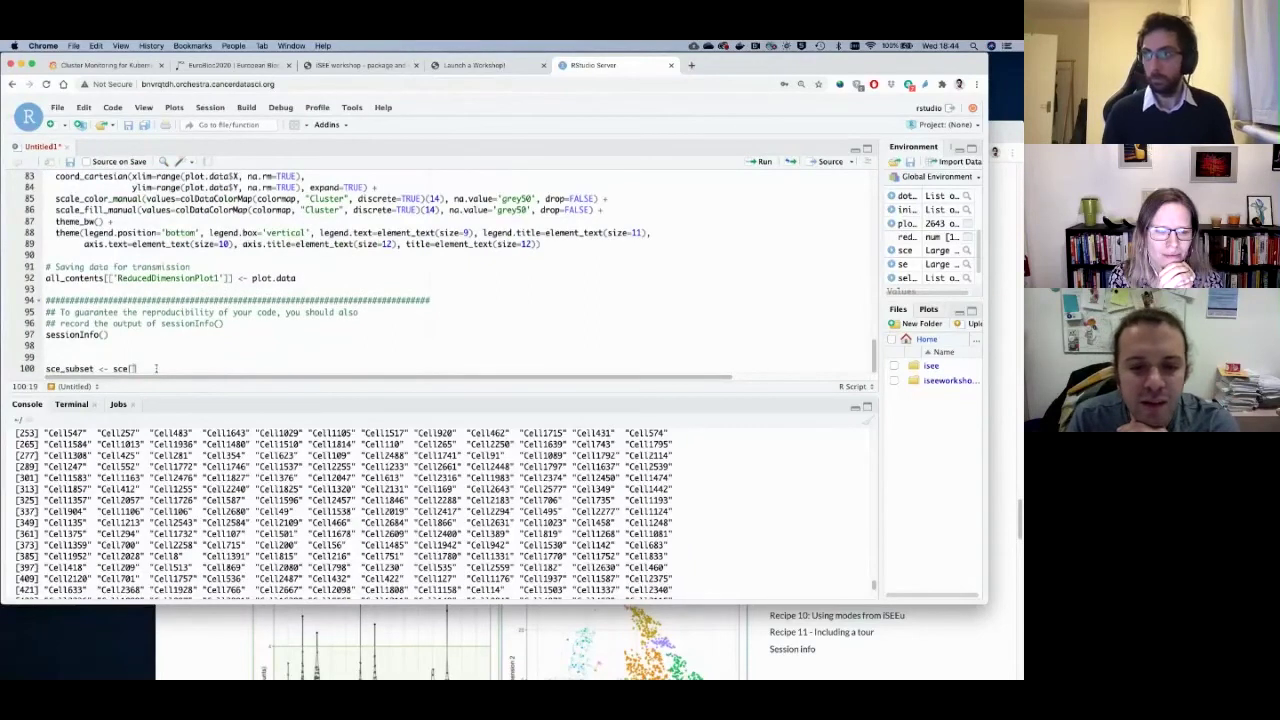
text(selec)
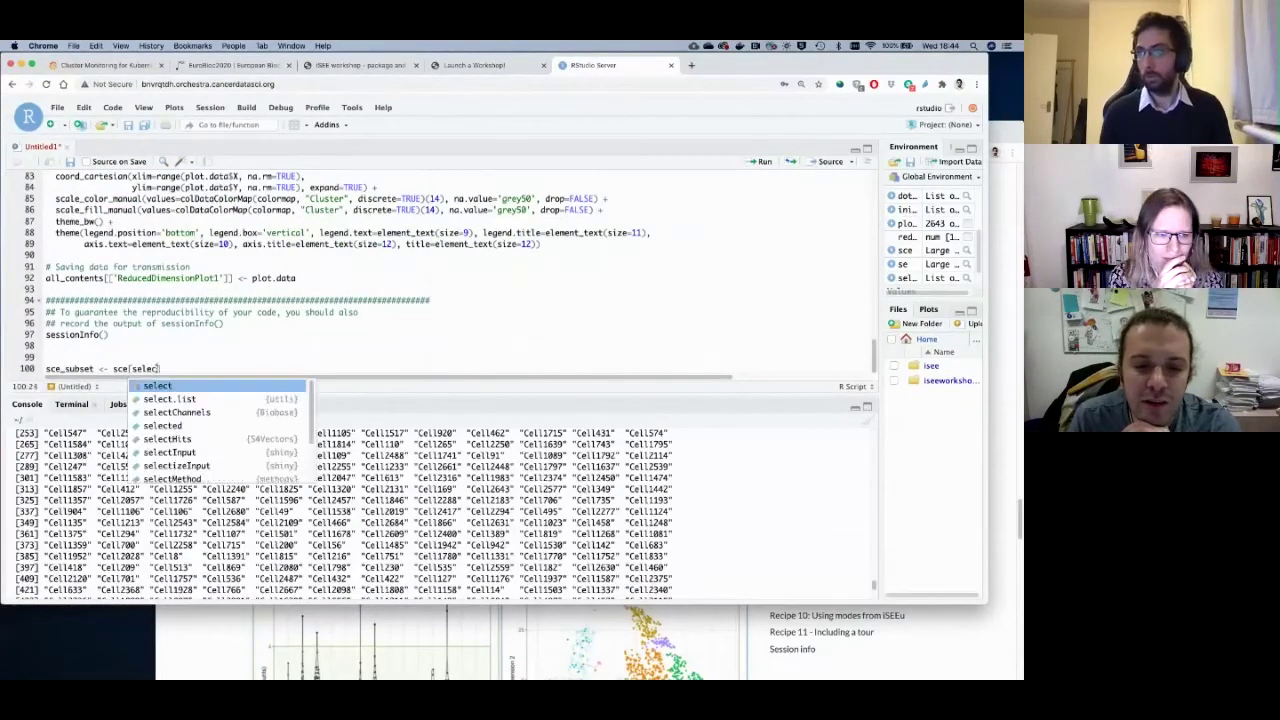
key(Left)
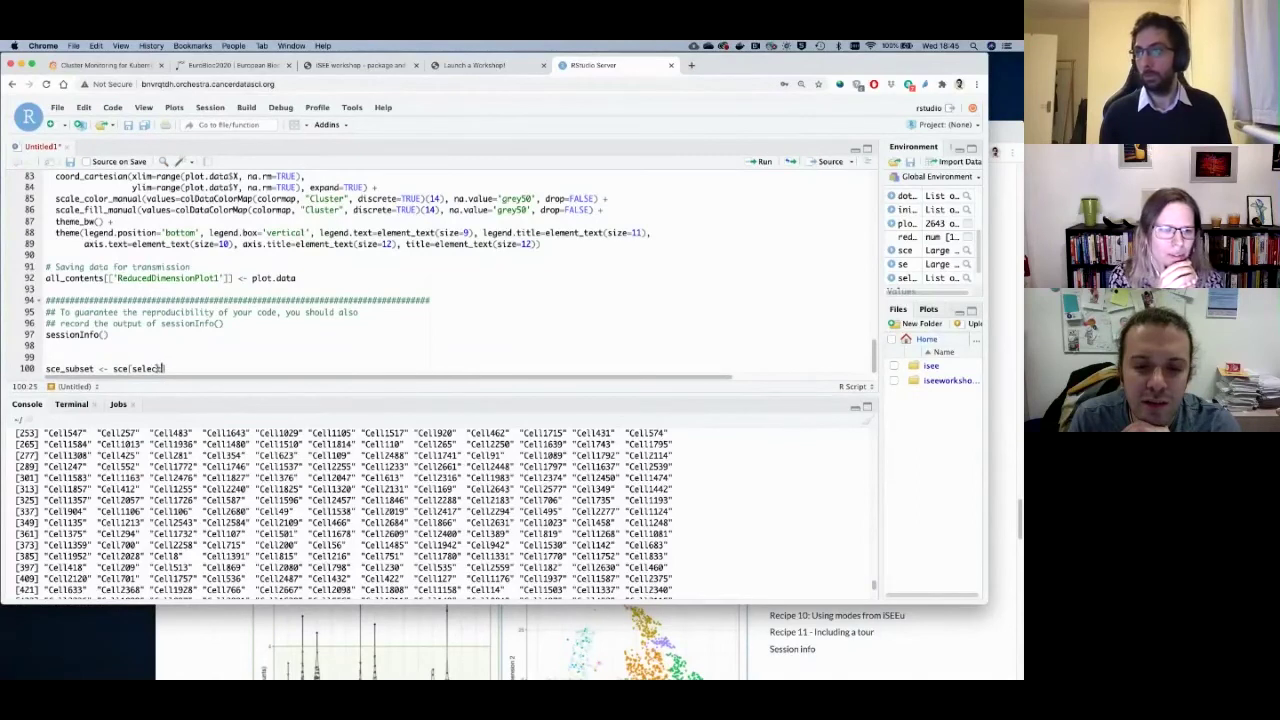
key(Tab)
key(Down)
key(Down)
key(Down)
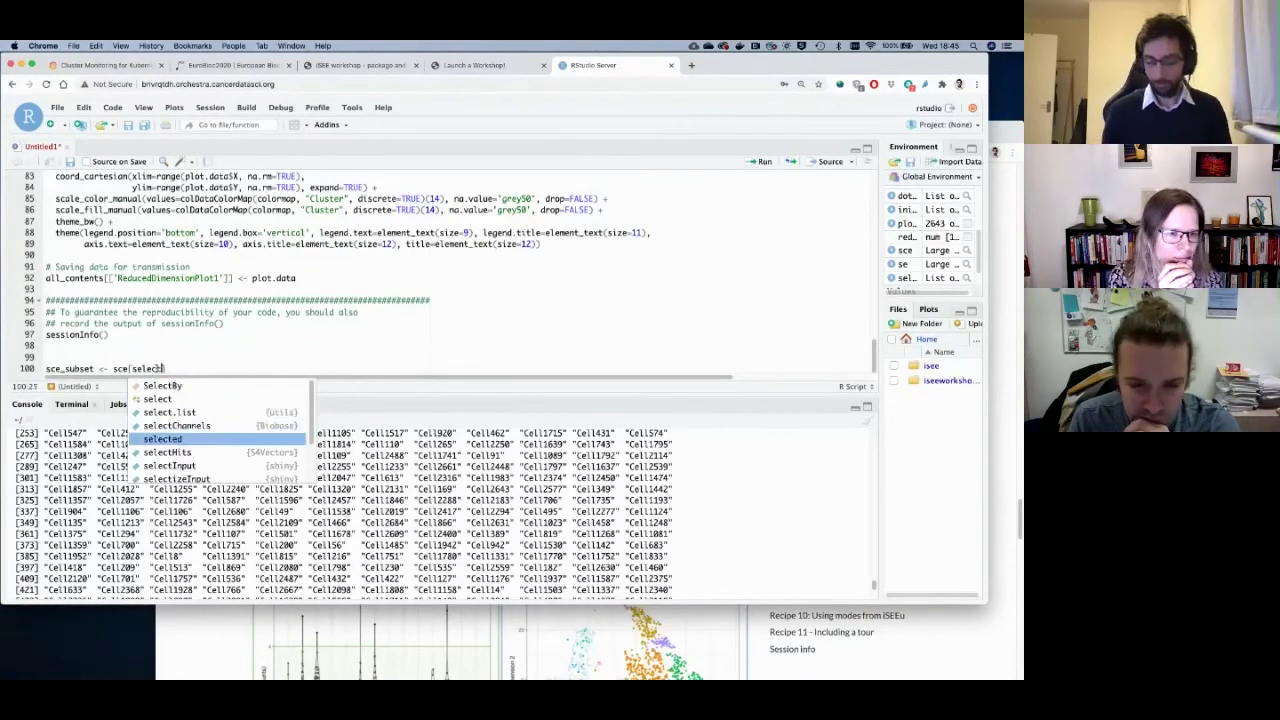
key(Return)
text(,)
key(super+Return)
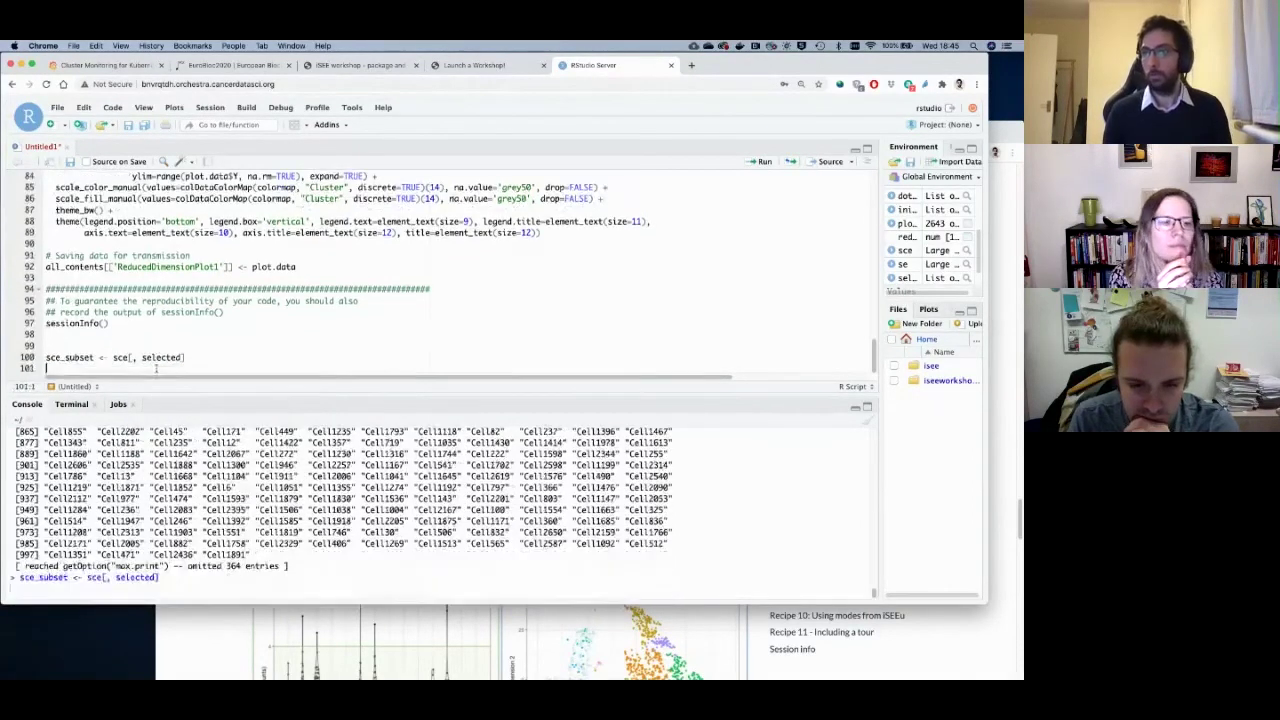
Add sce_subset as line 101, run it to print the object and check its dimensions.
key(Up)
key(alt+shift+Right)
key(super+c)
key(Down)
key(super+v)
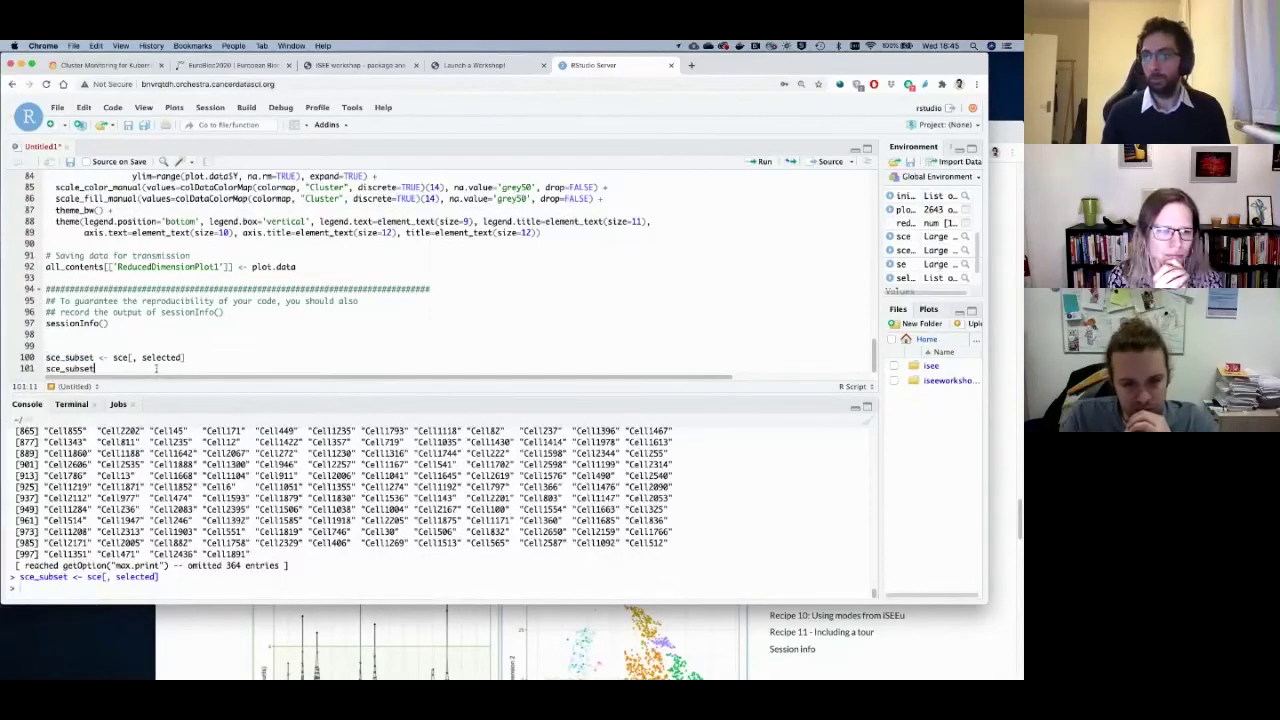
key(super+Return)
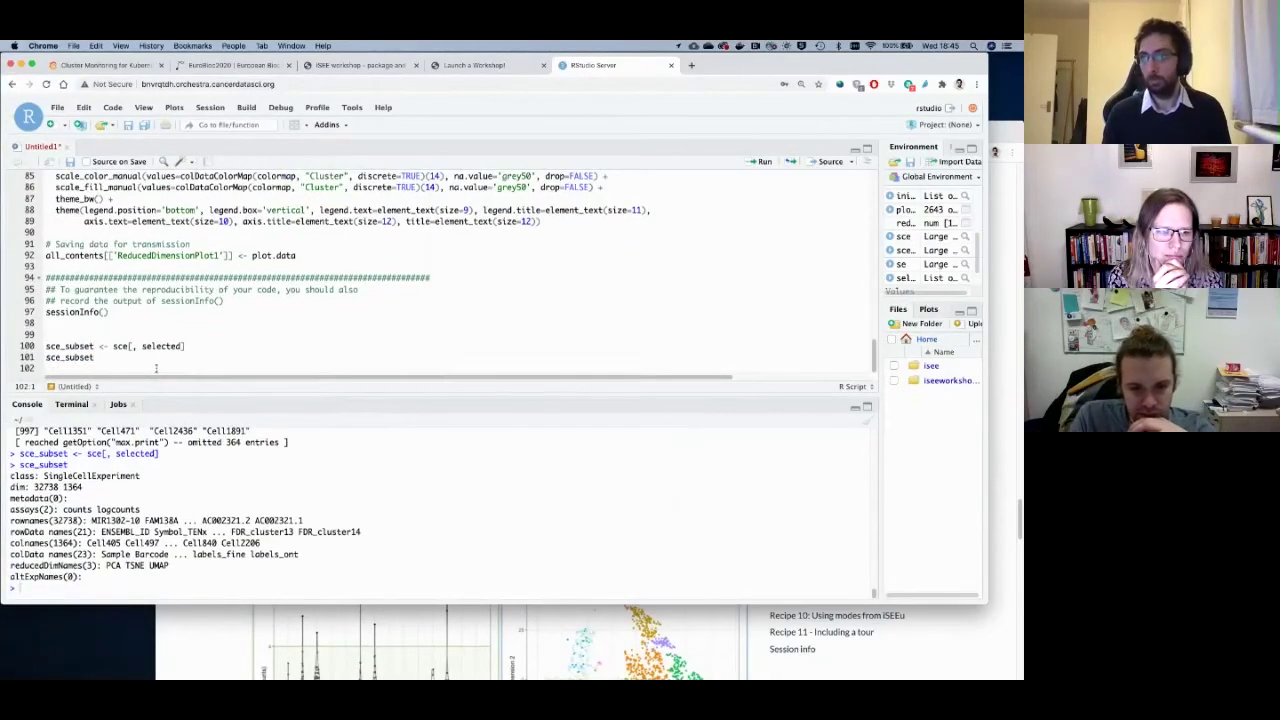
drag(76, 480, 10, 470)
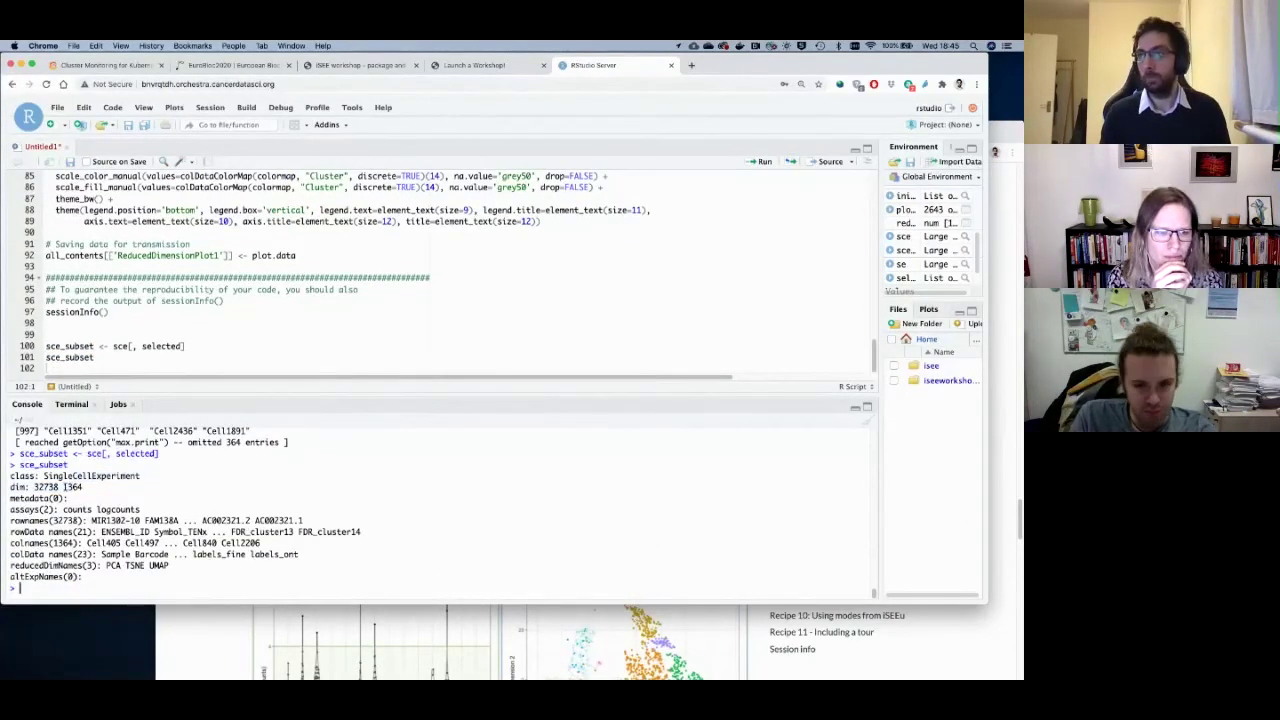
double_click(72, 487)
Print the full sce object from line 100 and check its number of columns.
double_click(120, 346)
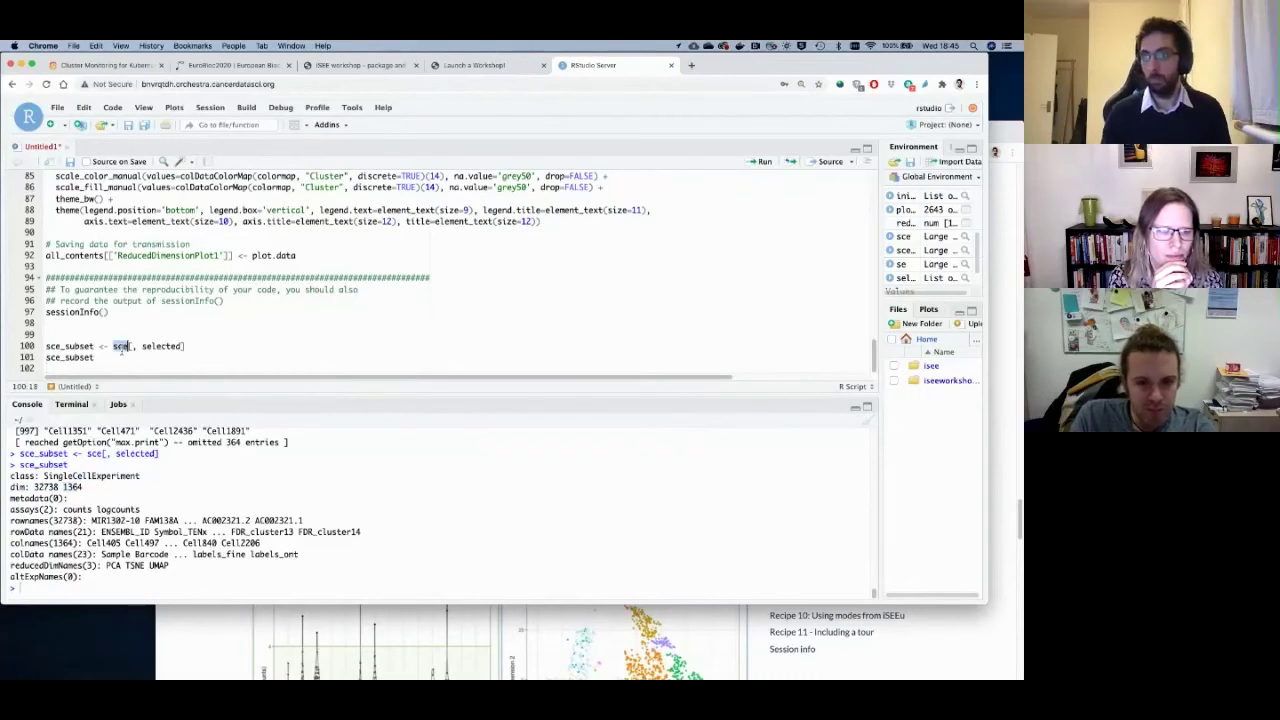
key(super+Return)
double_click(71, 487)
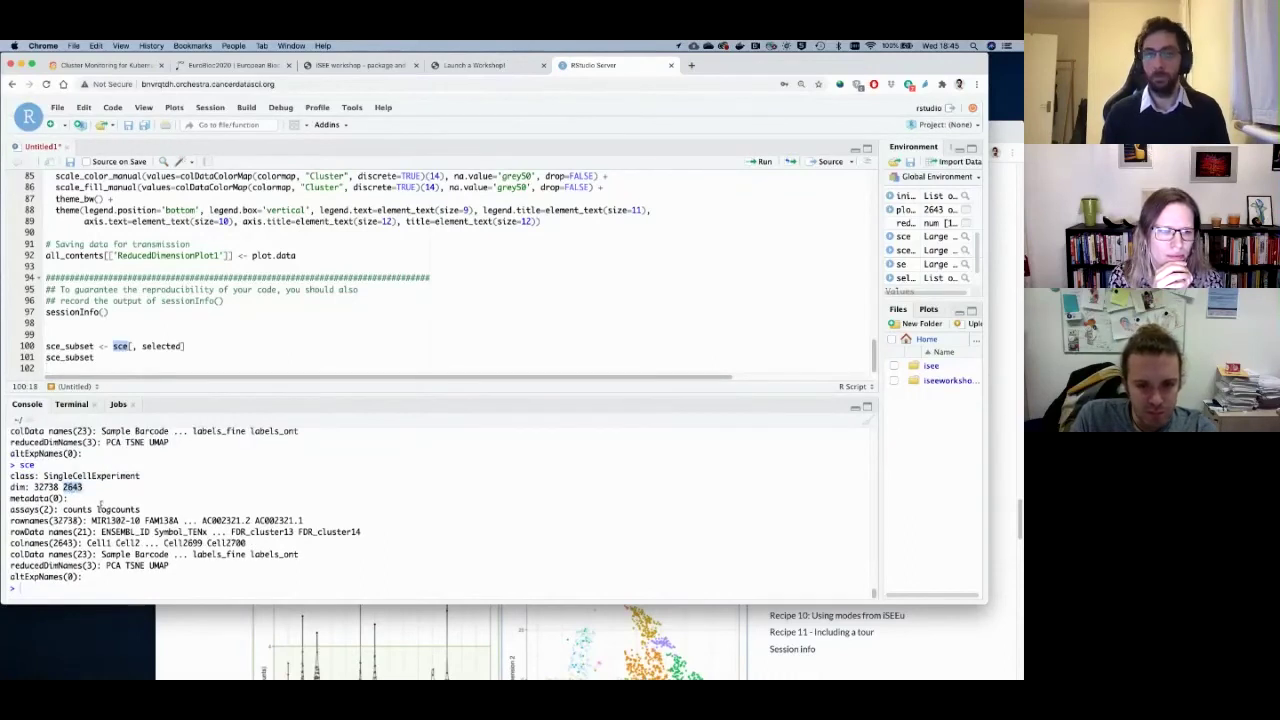
Compare the dimensions of sce_subset with the active selection count under Feature assay plot 1 on the Recipe 8 page.
click(585, 634)
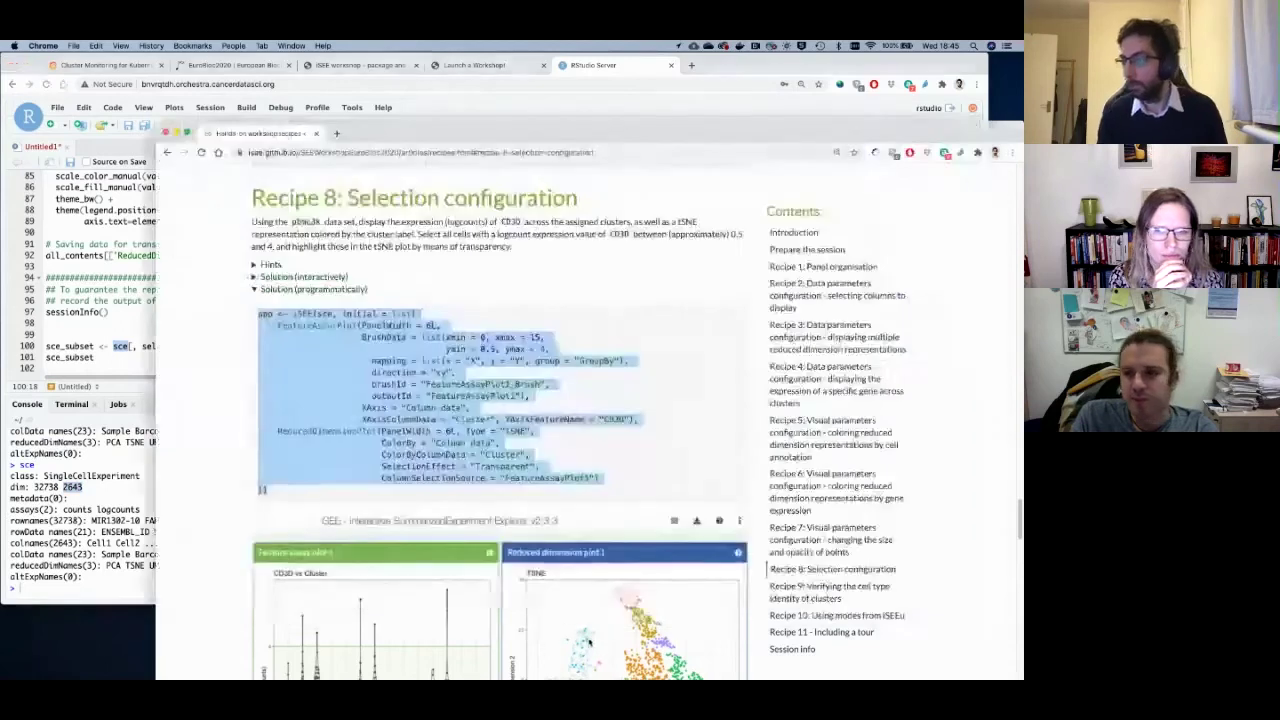
scroll(427, 561, down, 5)
scroll(428, 563, down, 1)
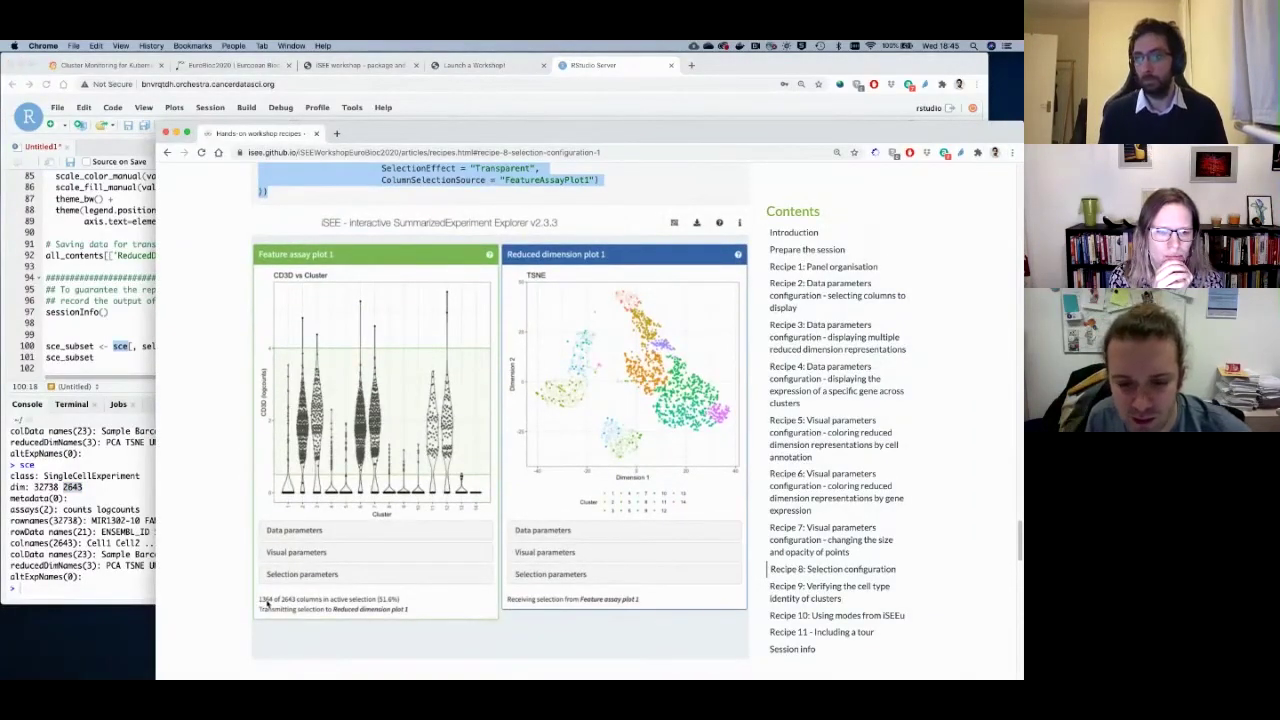
click(84, 506)
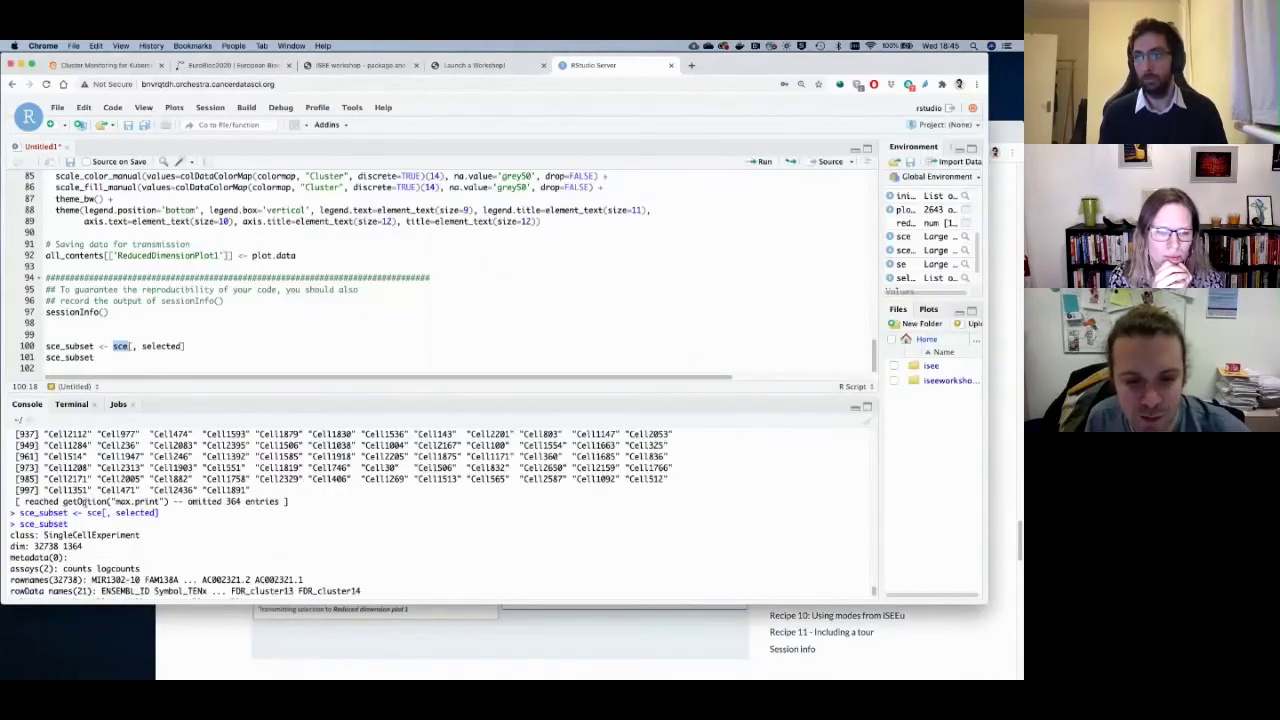
drag(34, 543, 118, 549)
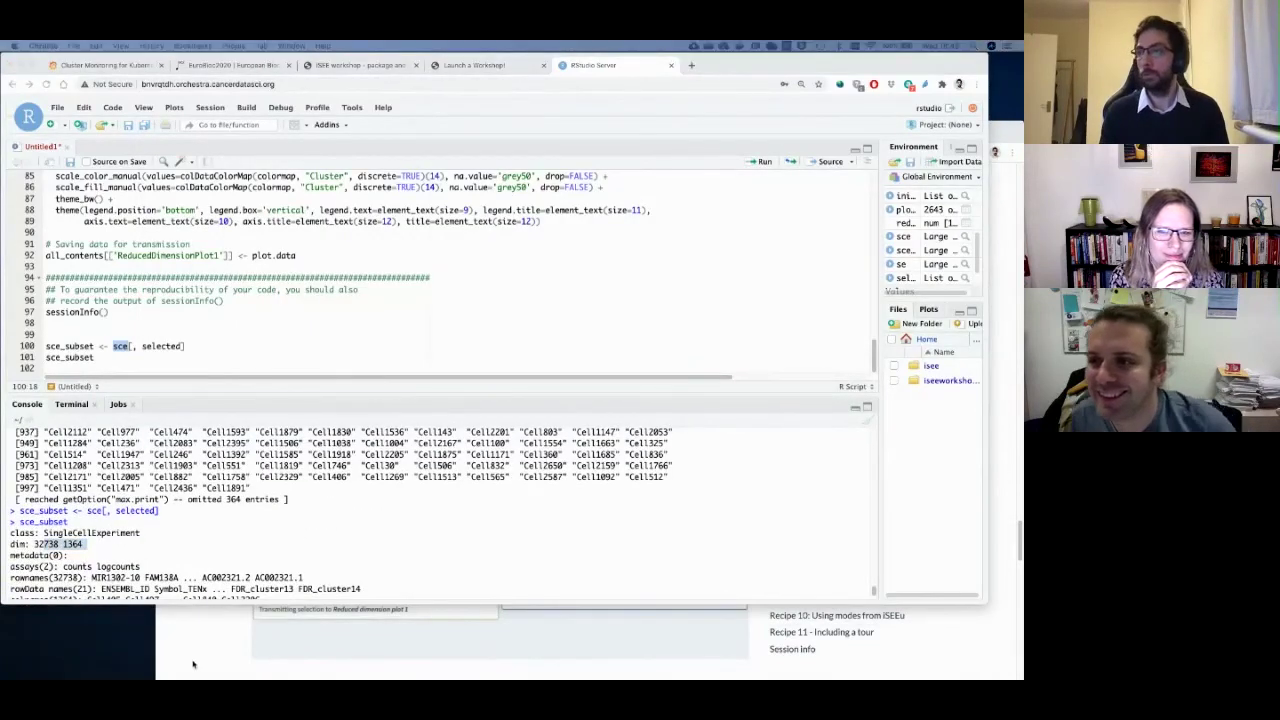
click(264, 643)
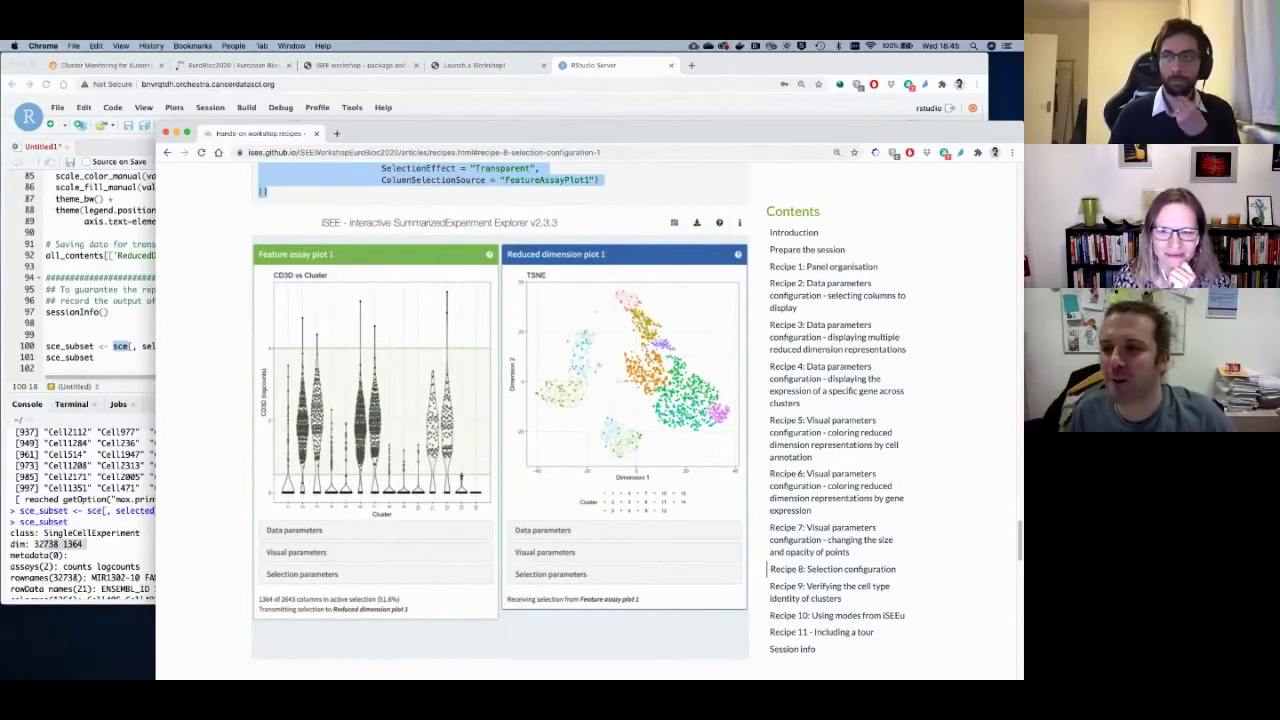
Return to RStudio Server, enlarge the script editor and examine how selected is computed with shiny::brushedPoints in the Reduced dimension plot 1 section.
click(133, 227)
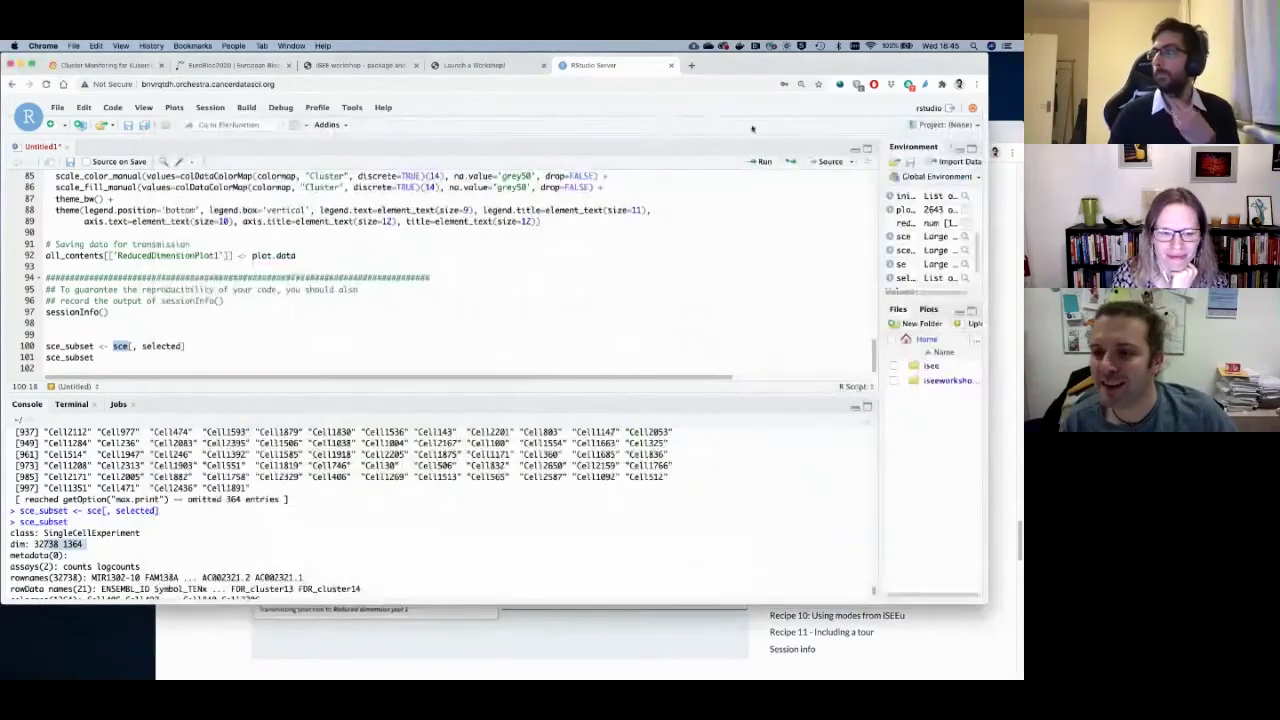
key(ctrl+shift+1)
scroll(856, 172, up, 6)
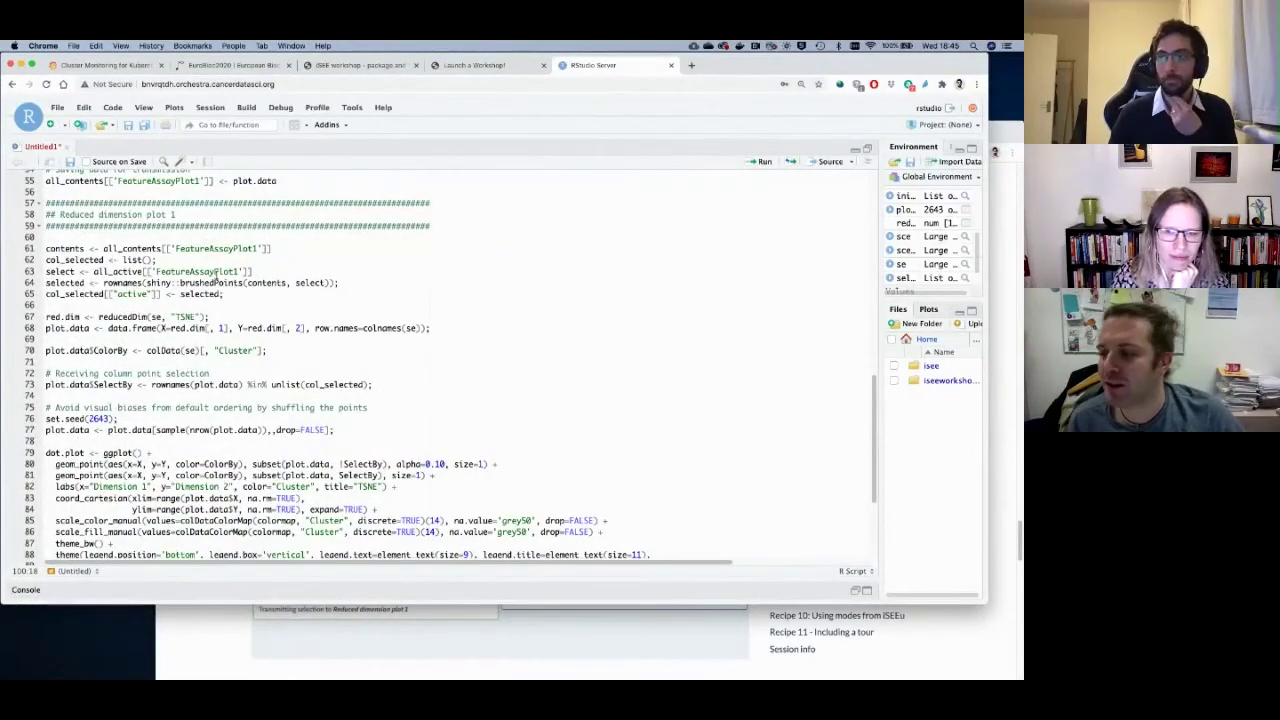
scroll(216, 276, down, 2)
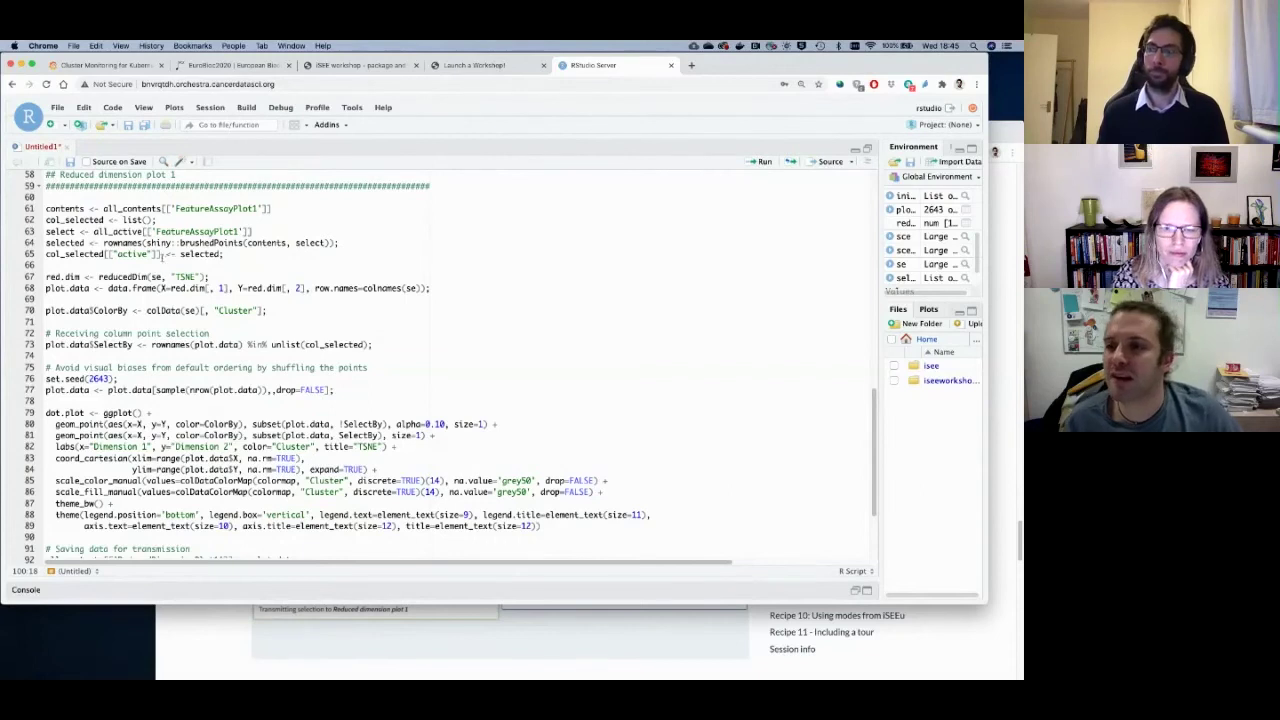
scroll(169, 231, down, 4)
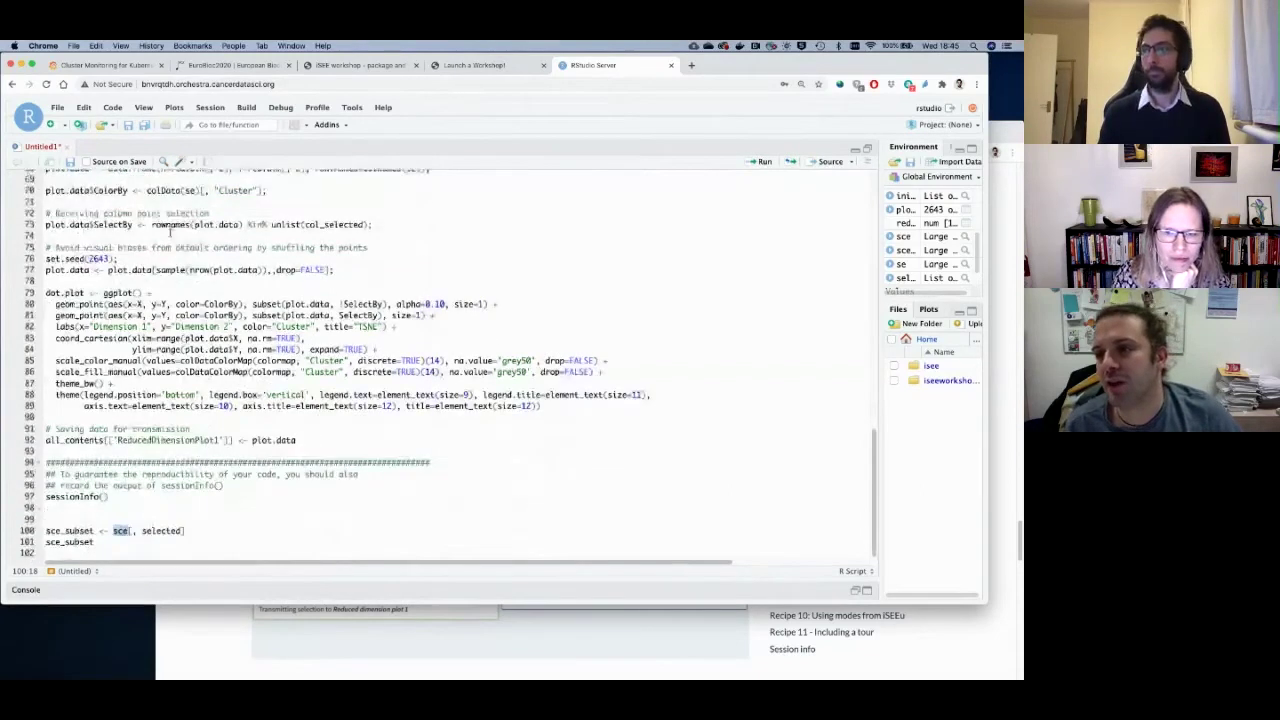
scroll(262, 234, up, 3)
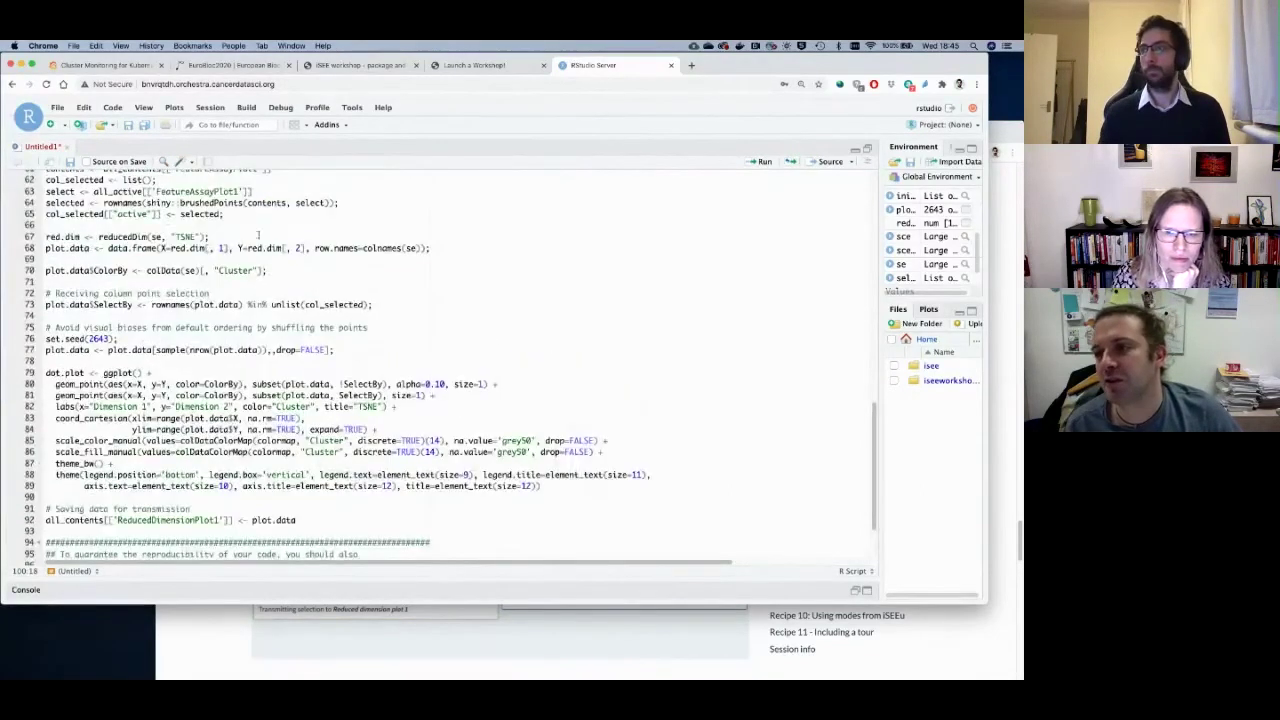
click(255, 203)
double_click(299, 203)
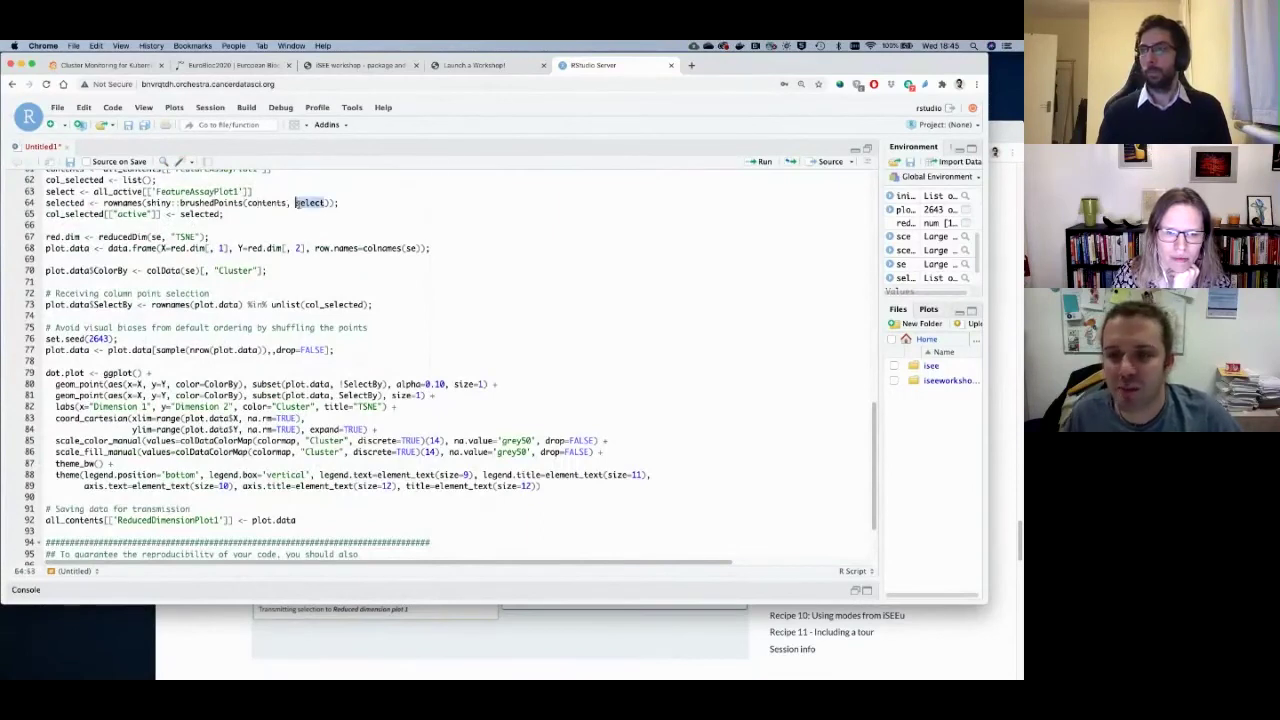
Switch back to the workshop recipes page and go to Recipe 3 on displaying multiple reduced dimension representations.
click(1006, 181)
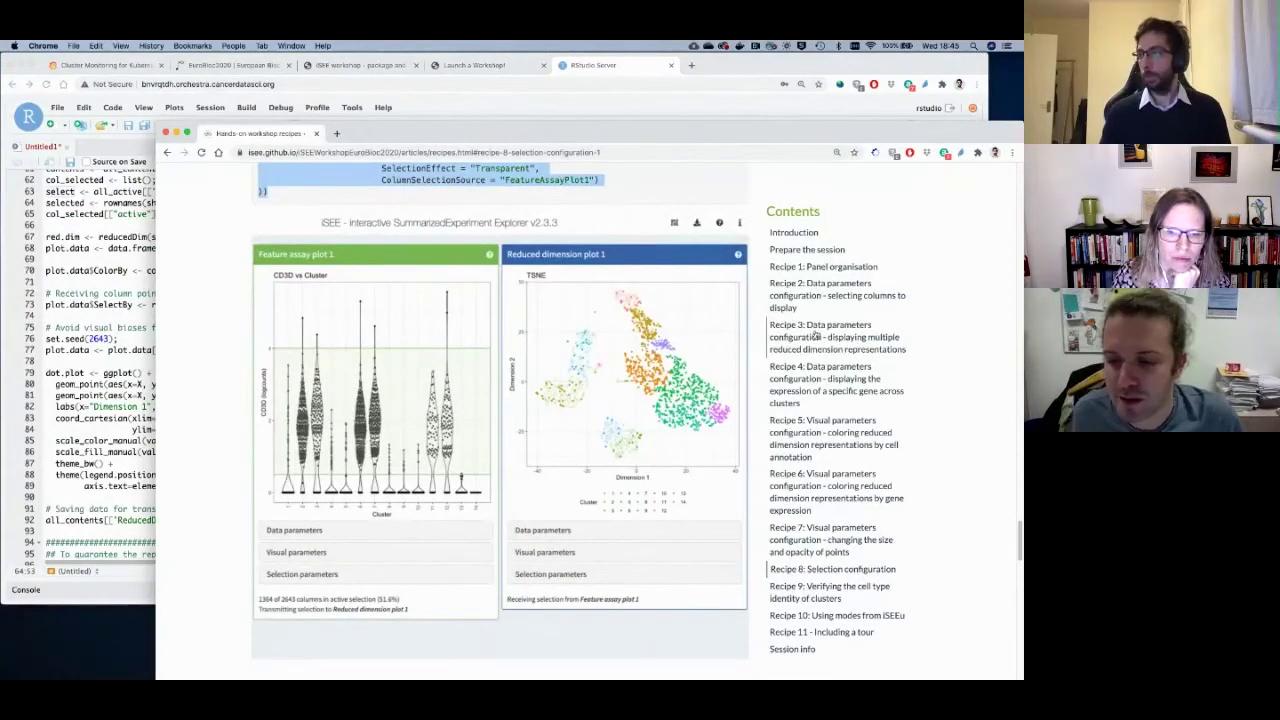
scroll(613, 505, up, 1)
scroll(613, 505, up, 1)
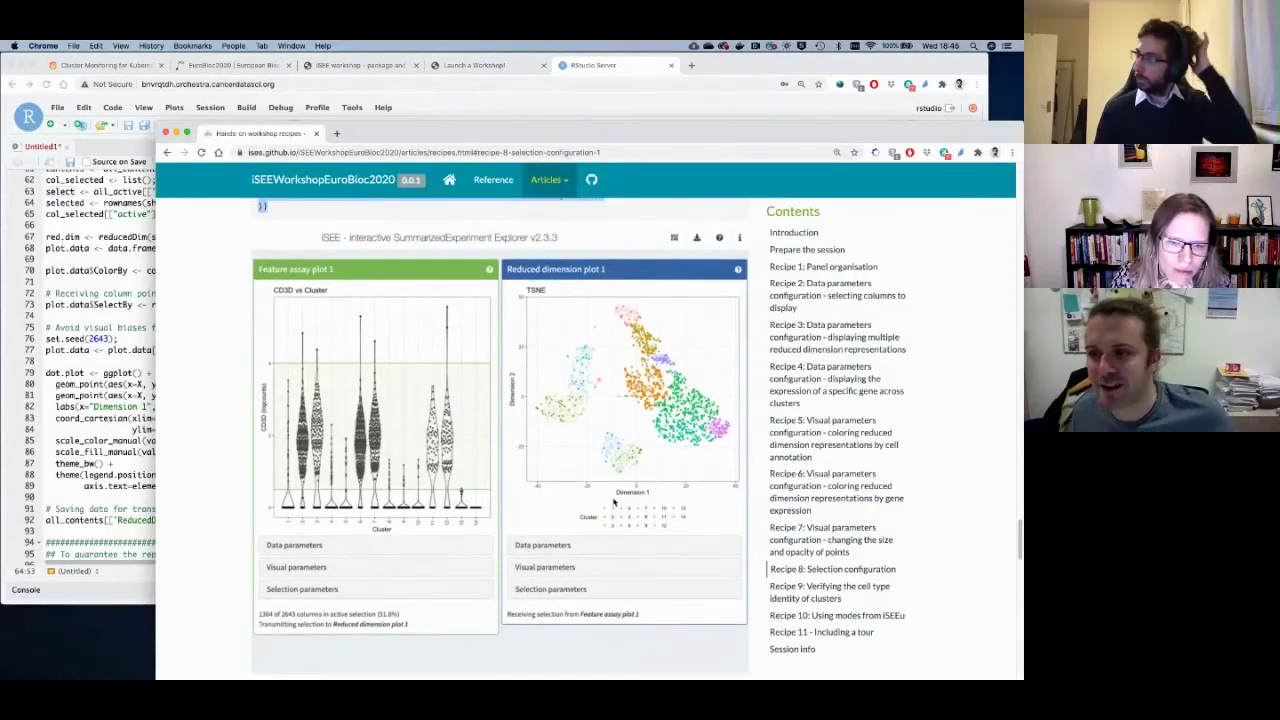
scroll(614, 503, up, 3)
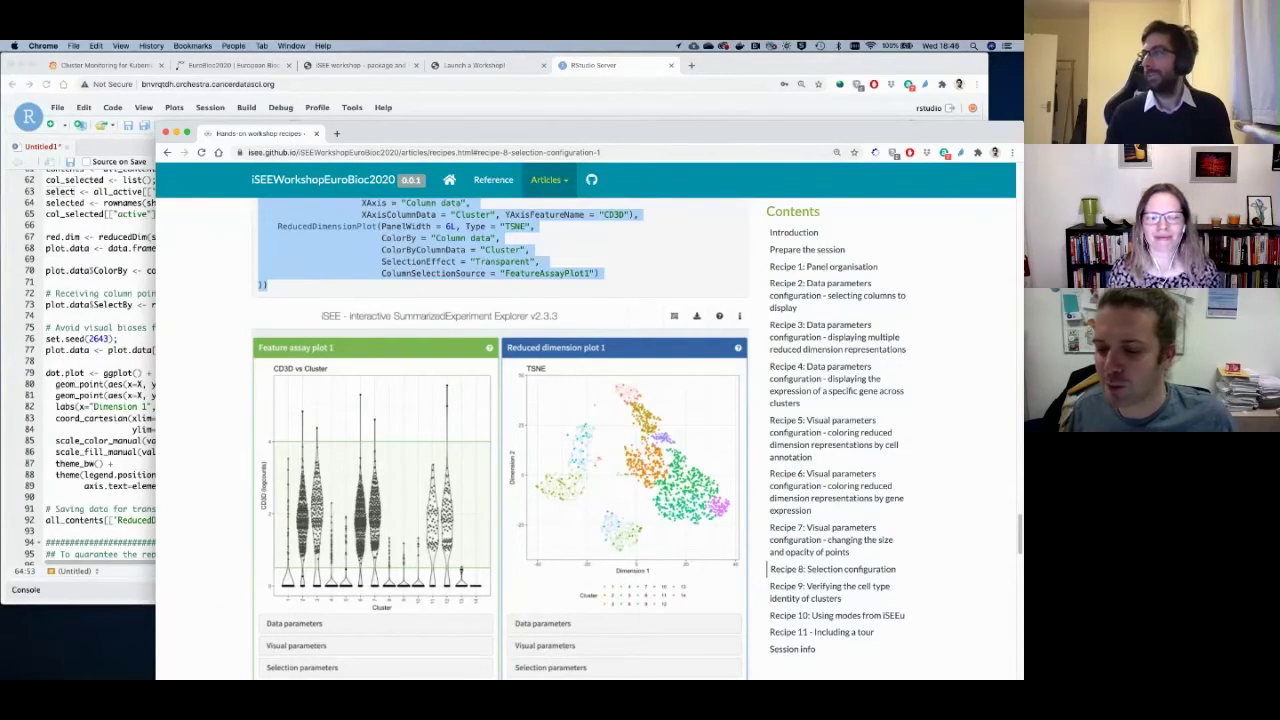
click(816, 340)
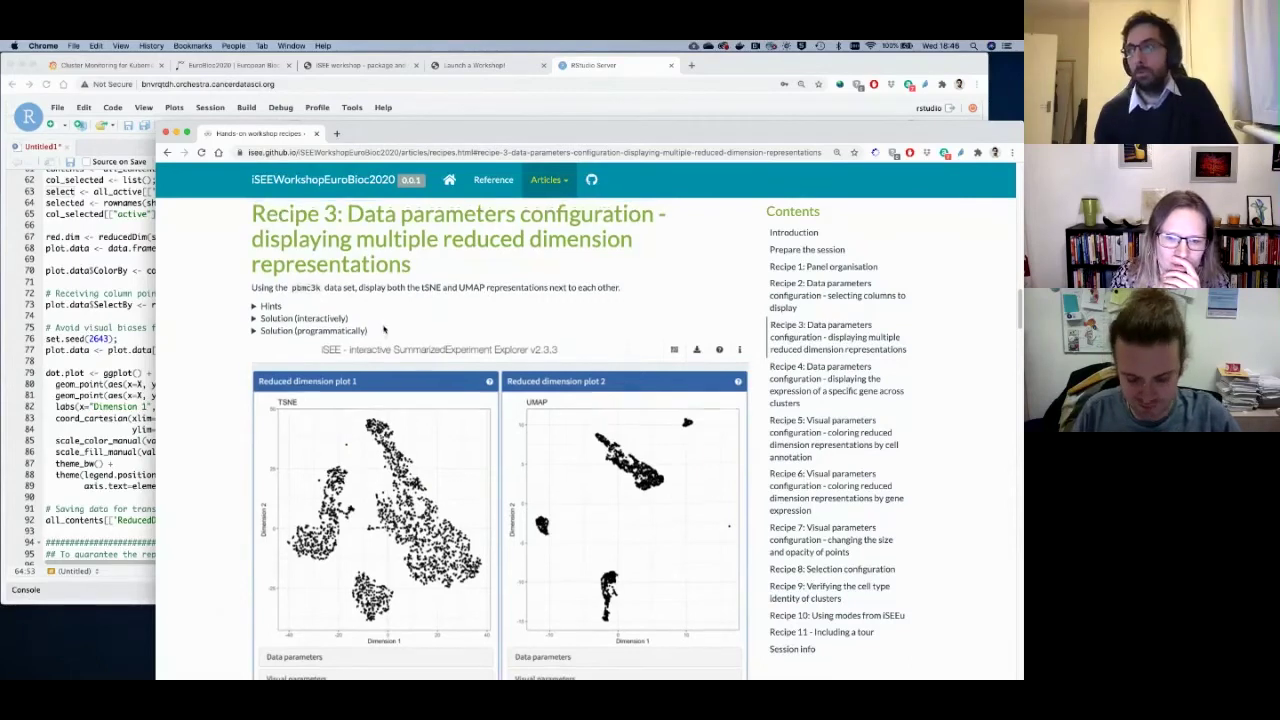
scroll(365, 348, up, 3)
scroll(367, 326, down, 3)
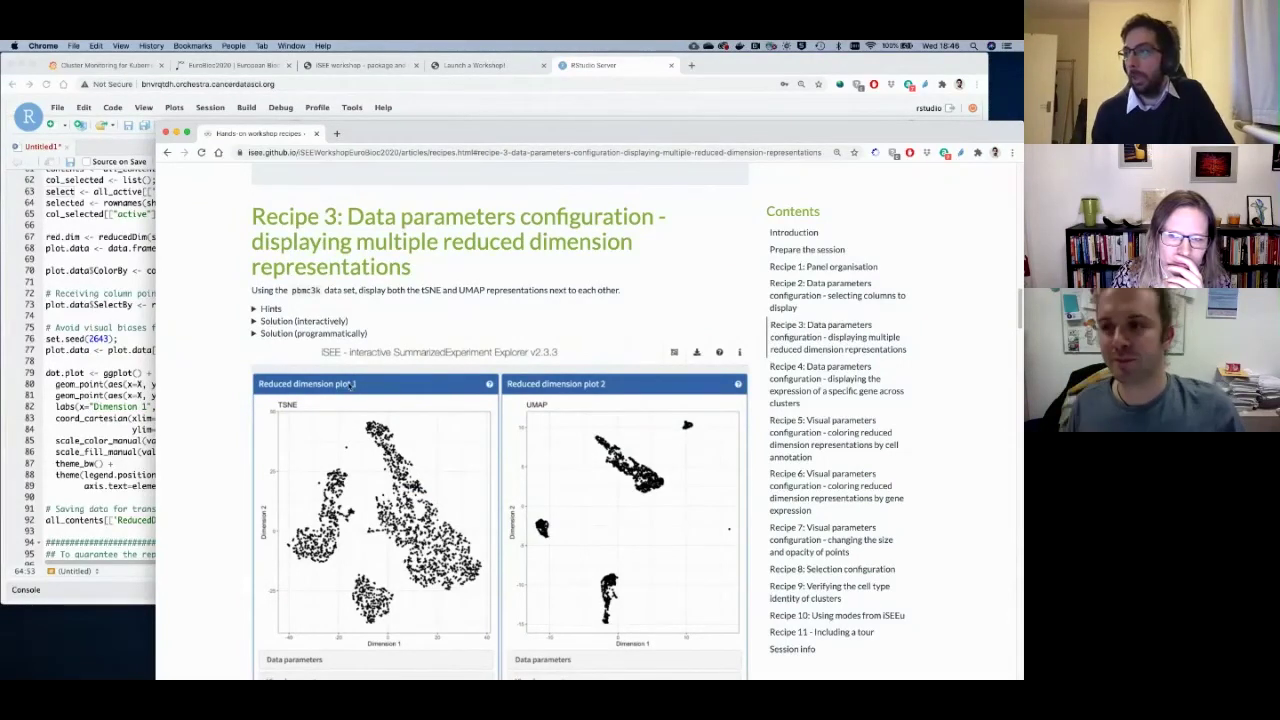
scroll(348, 414, down, 1)
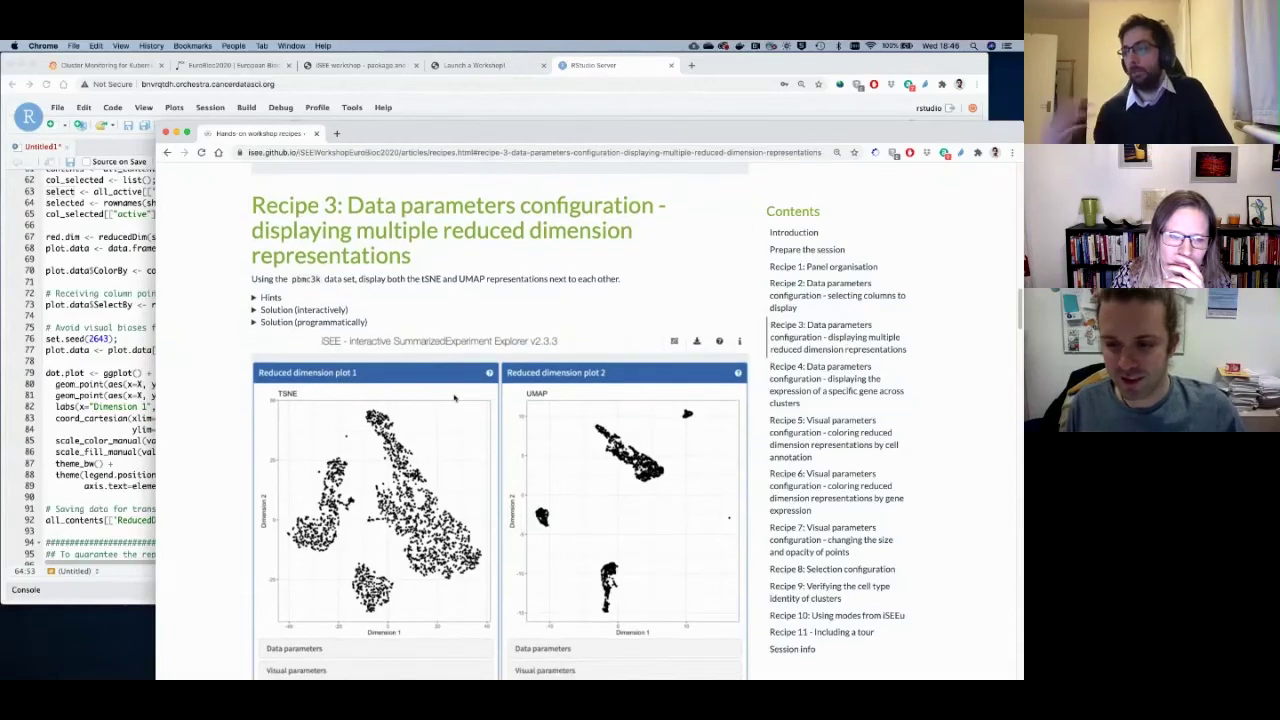
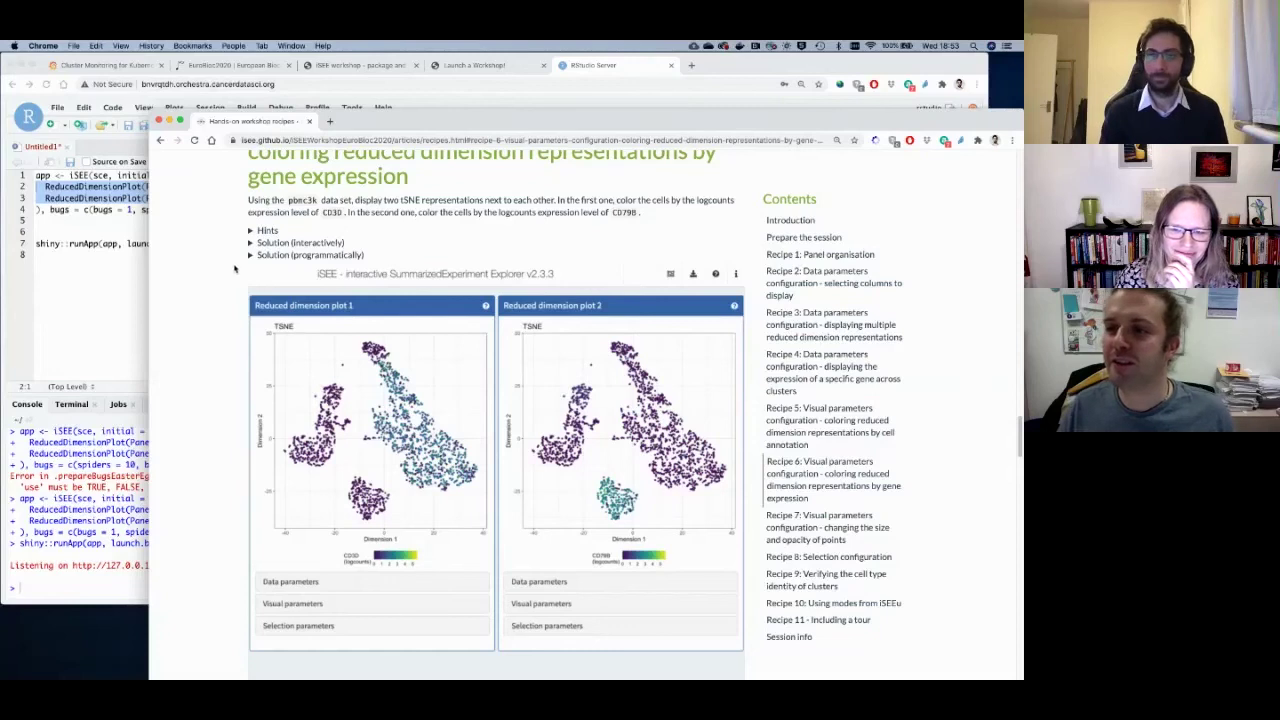
Expand the programmatic solution of Recipe 6 and highlight the ColorBy argument of the first ReducedDimensionPlot.
scroll(256, 282, down, 2)
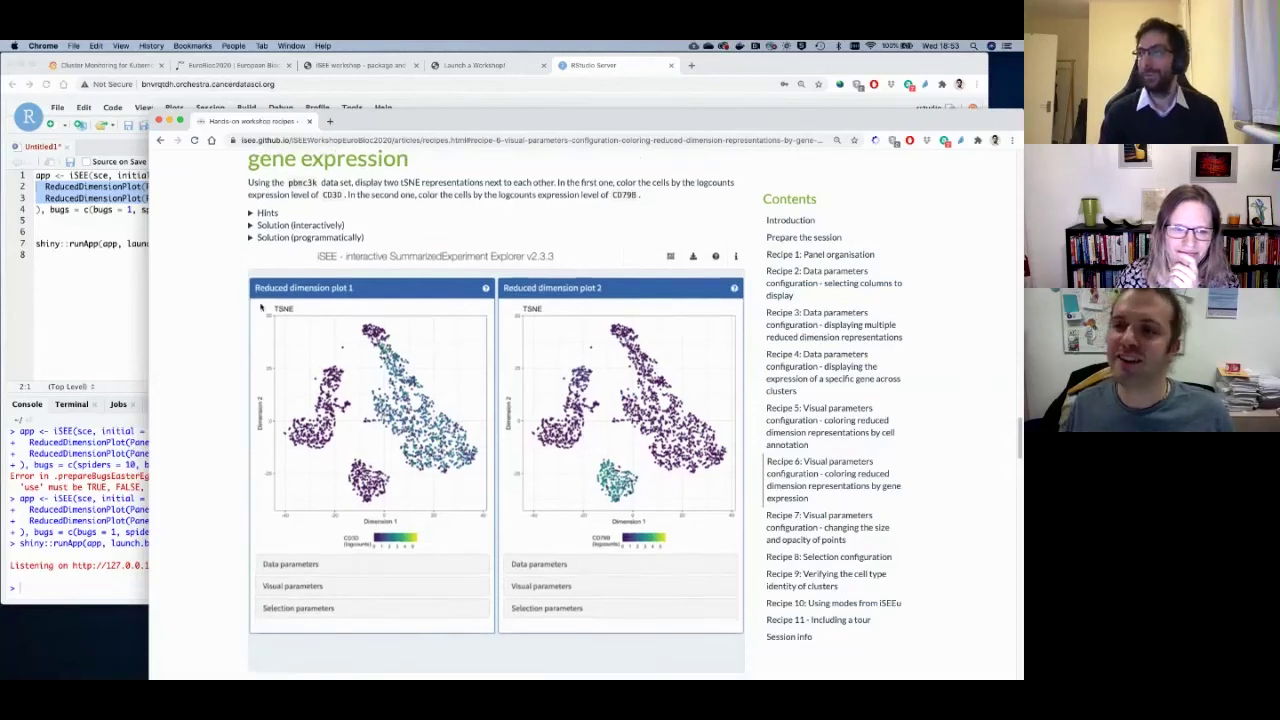
scroll(255, 276, up, 3)
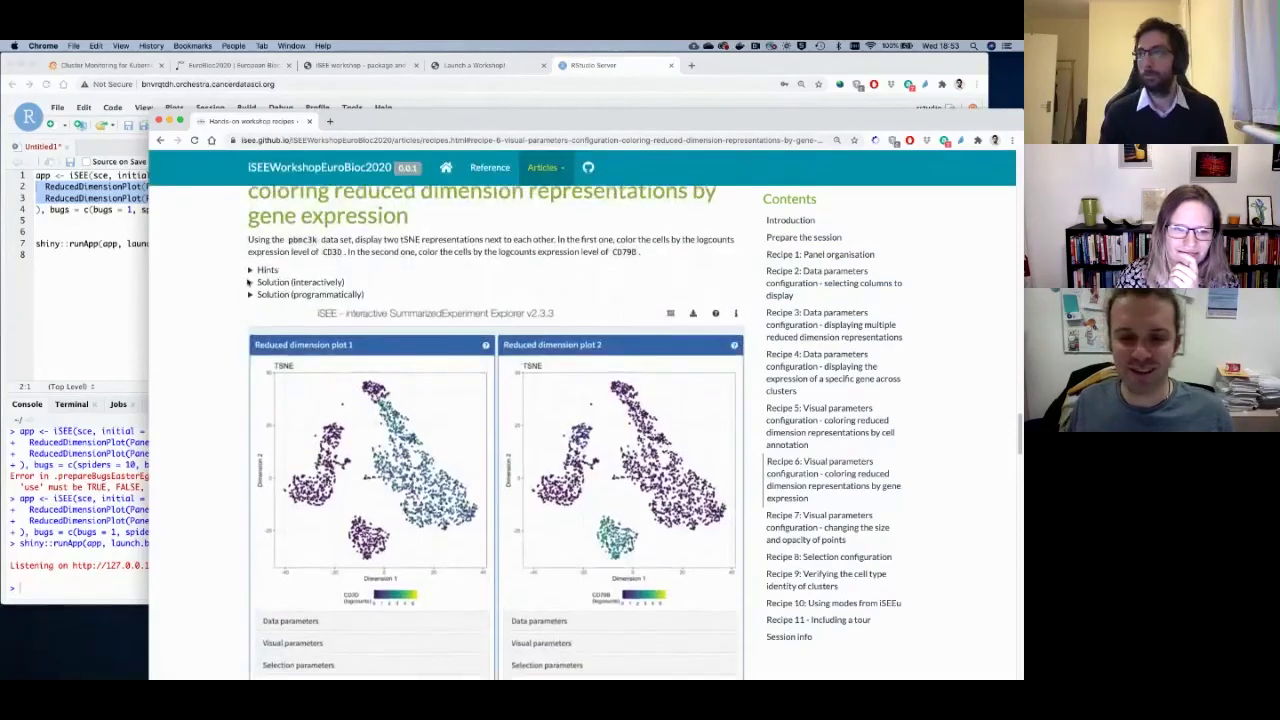
scroll(253, 278, down, 1)
click(250, 292)
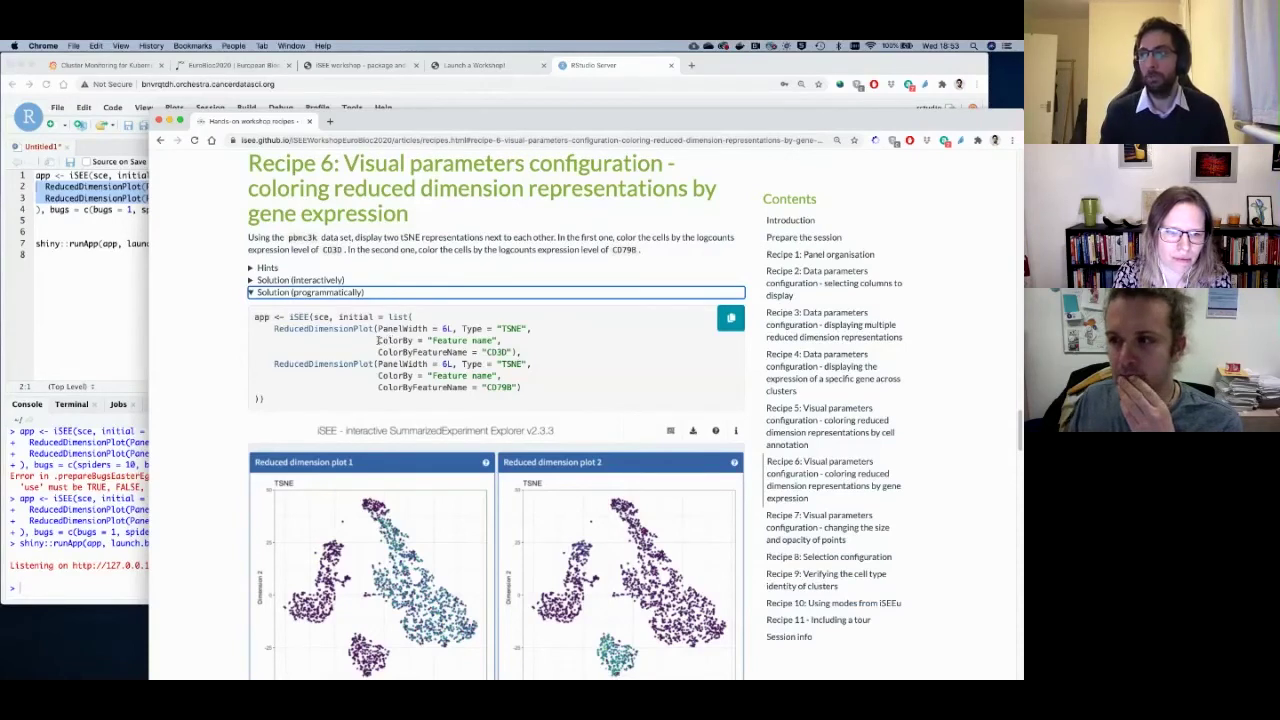
drag(377, 340, 406, 341)
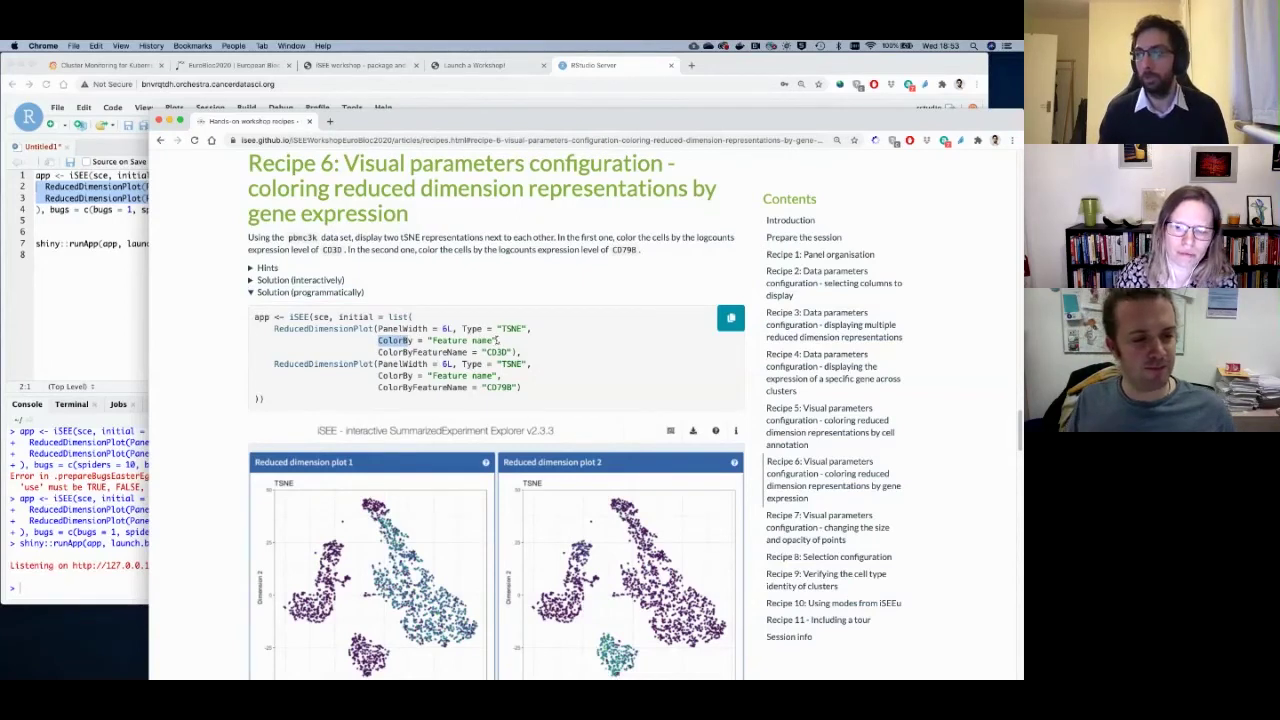
Examine the ColorBy value "Feature name" of the first ReducedDimensionPlot in Recipe 6, highlighting it in the code.
drag(497, 341, 433, 346)
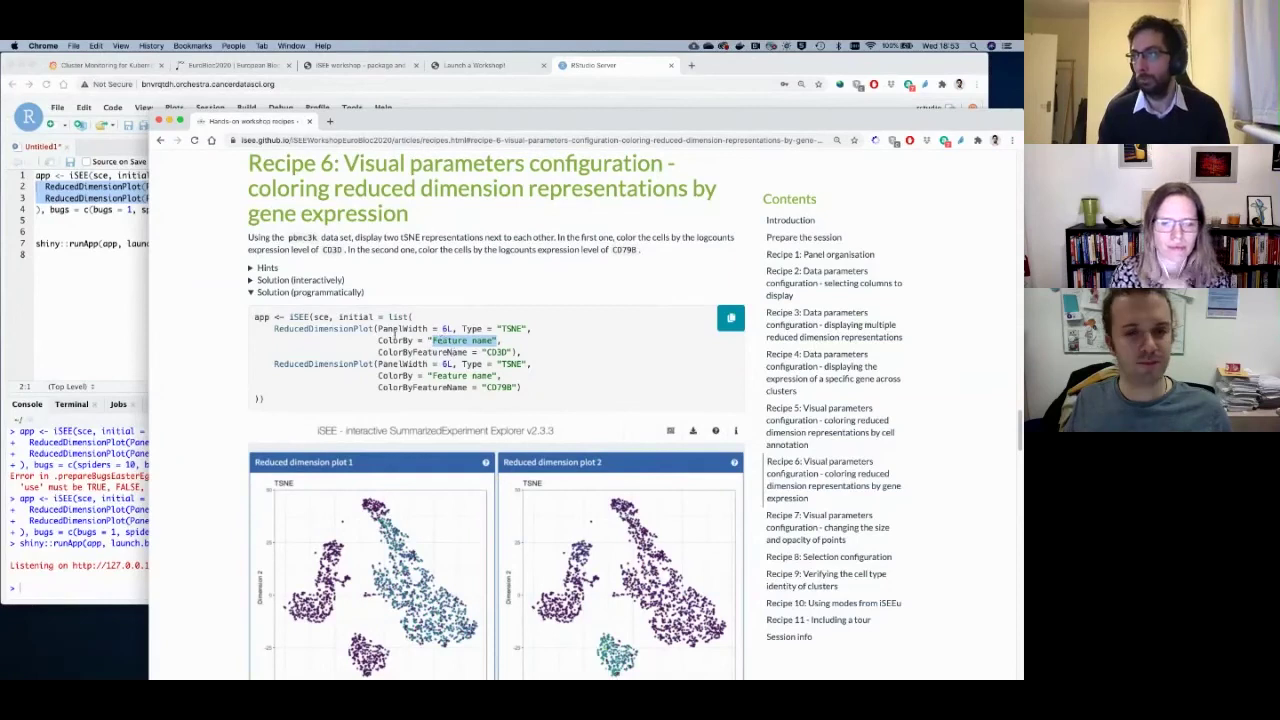
drag(376, 342, 428, 340)
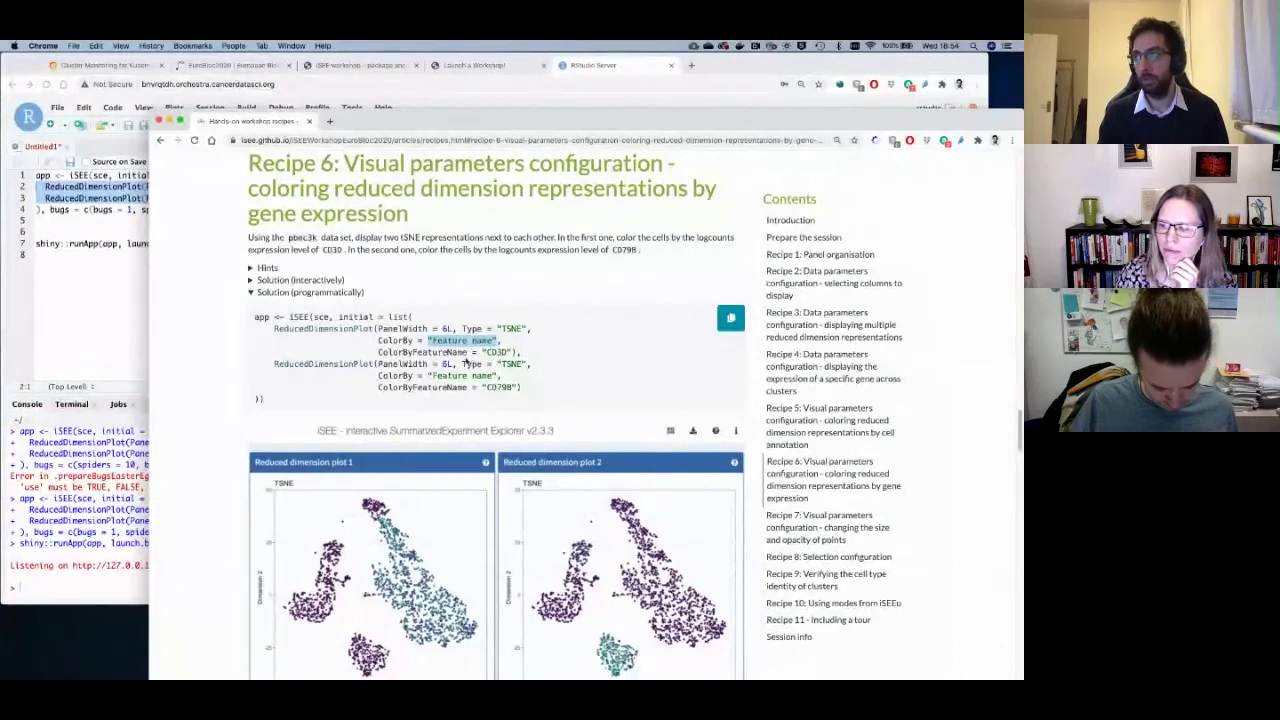
scroll(517, 350, down, 1)
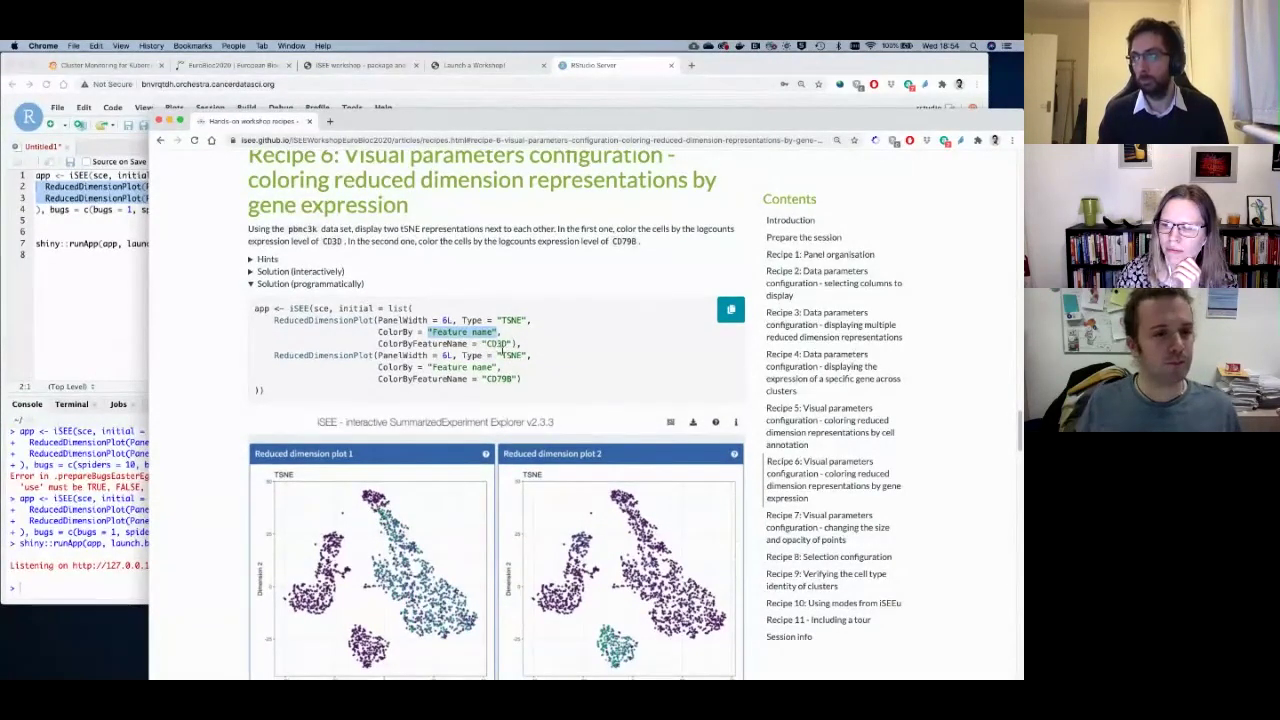
scroll(518, 397, down, 3)
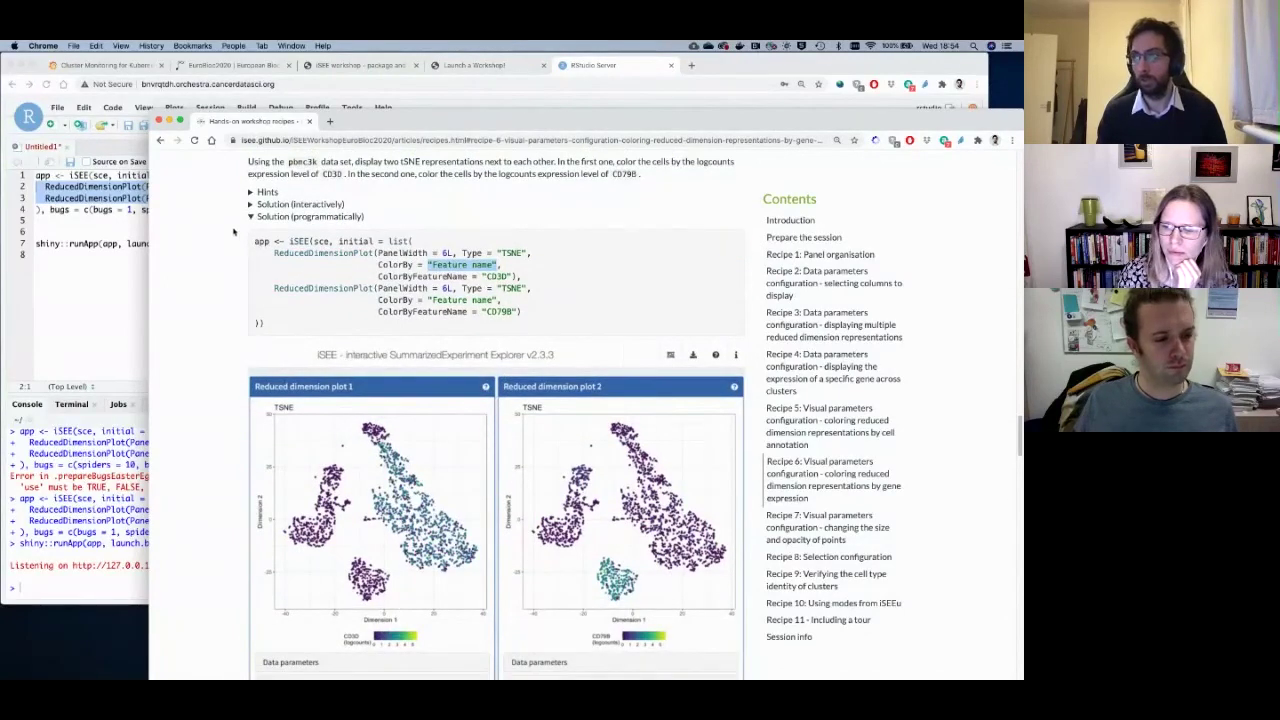
Copy the full Recipe 6 programmatic solution and paste it below the shiny::runApp line in the RStudio script.
drag(254, 241, 307, 330)
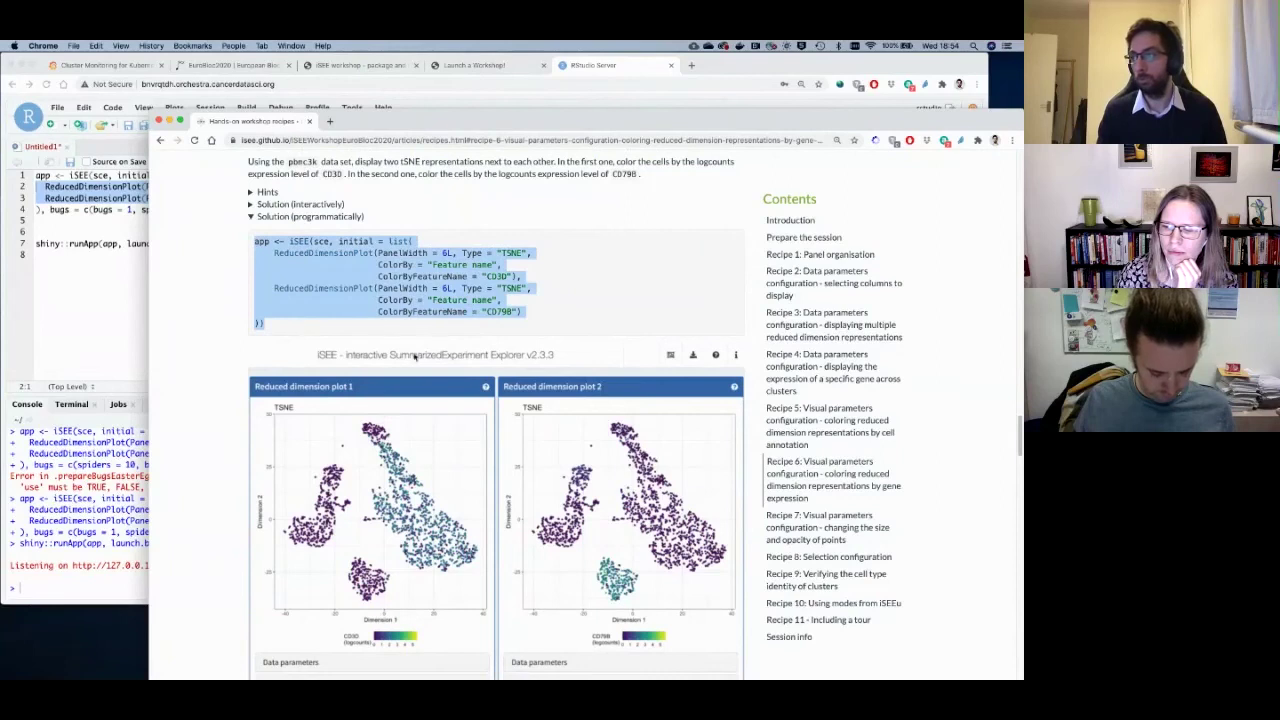
scroll(499, 543, down, 1)
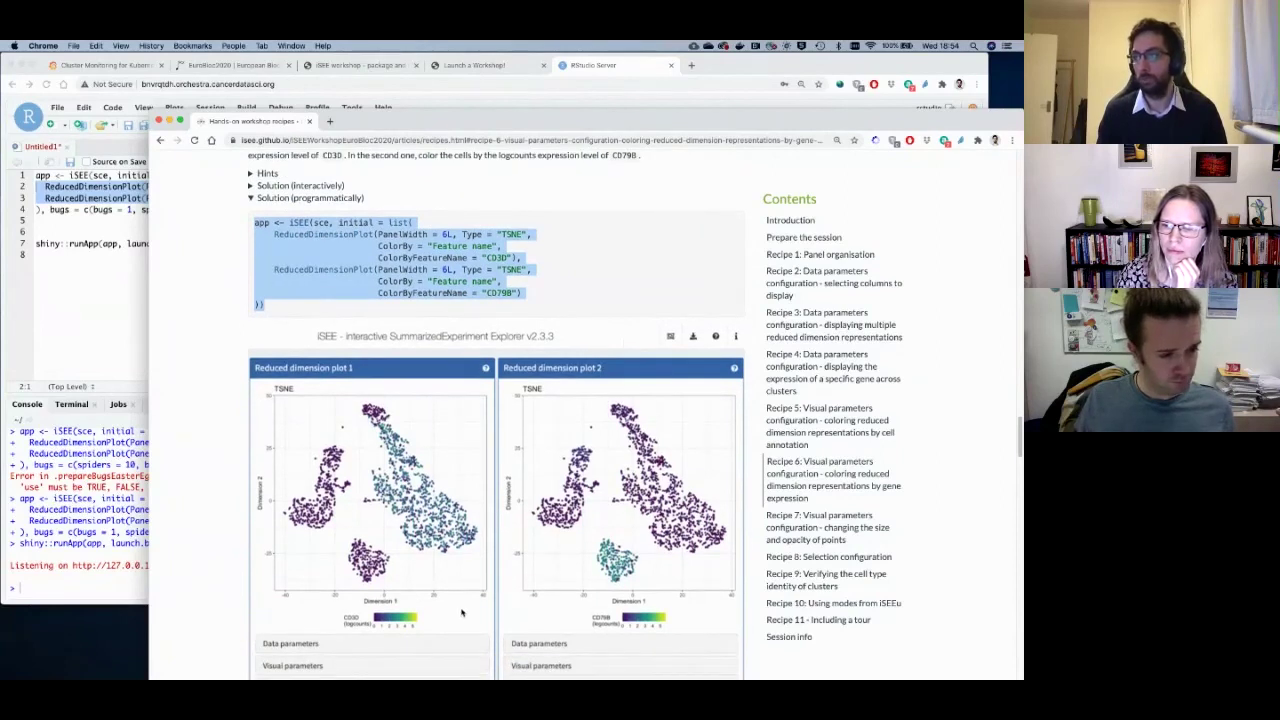
scroll(437, 516, down, 3)
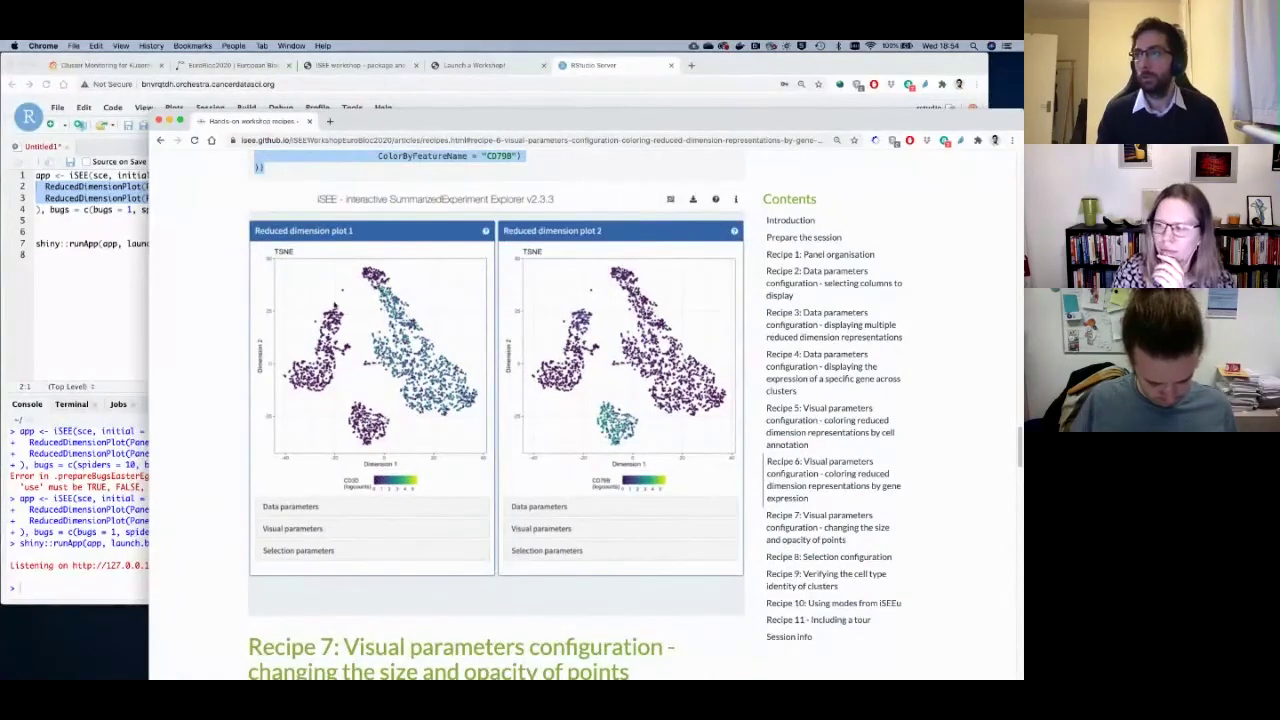
scroll(331, 250, up, 3)
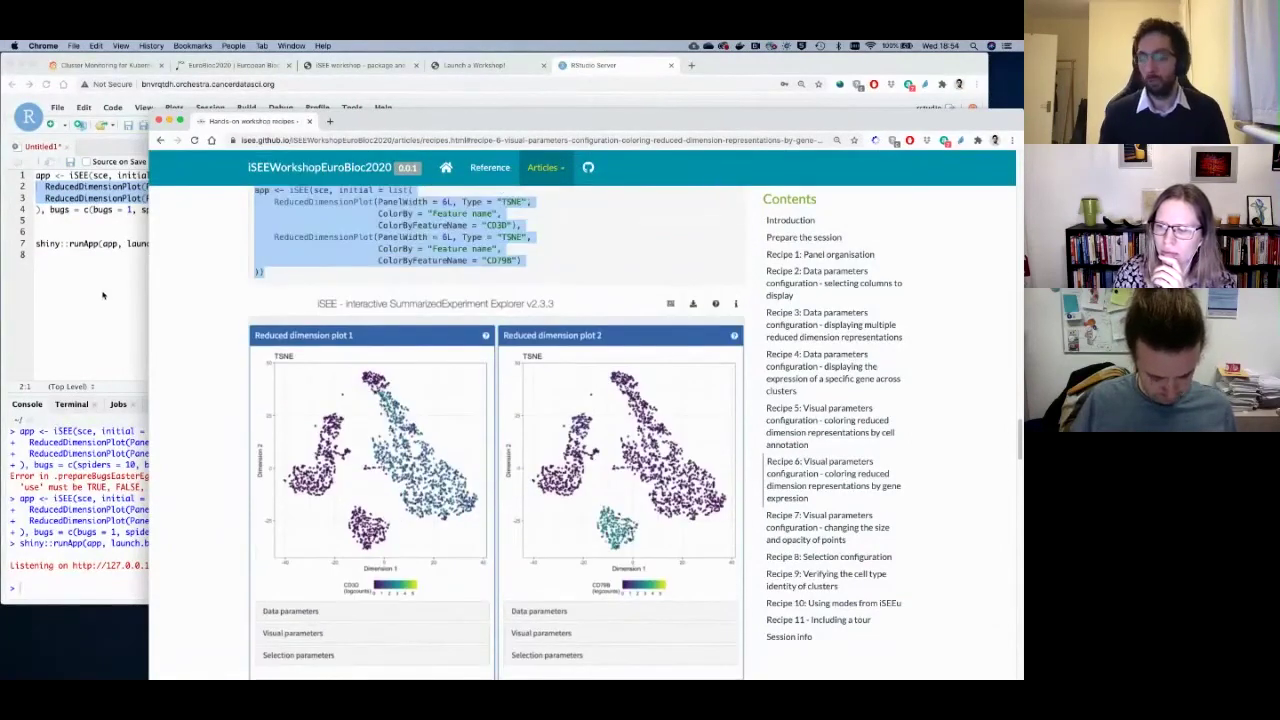
click(102, 295)
text(app <- iSEE(sce, initial = list(   ReducedDimensionPlot(PanelWidth = 6L, Type = "TSNE",                        ColorBy = "Feature name",                        ColorByFeatureName = "CD3D"),   ReducedDimensionPlot(PanelWidth = 6L, Type = "TSNE",                        ColorBy = "Feature name",                        ColorByFeatureName = "CD79B") )))
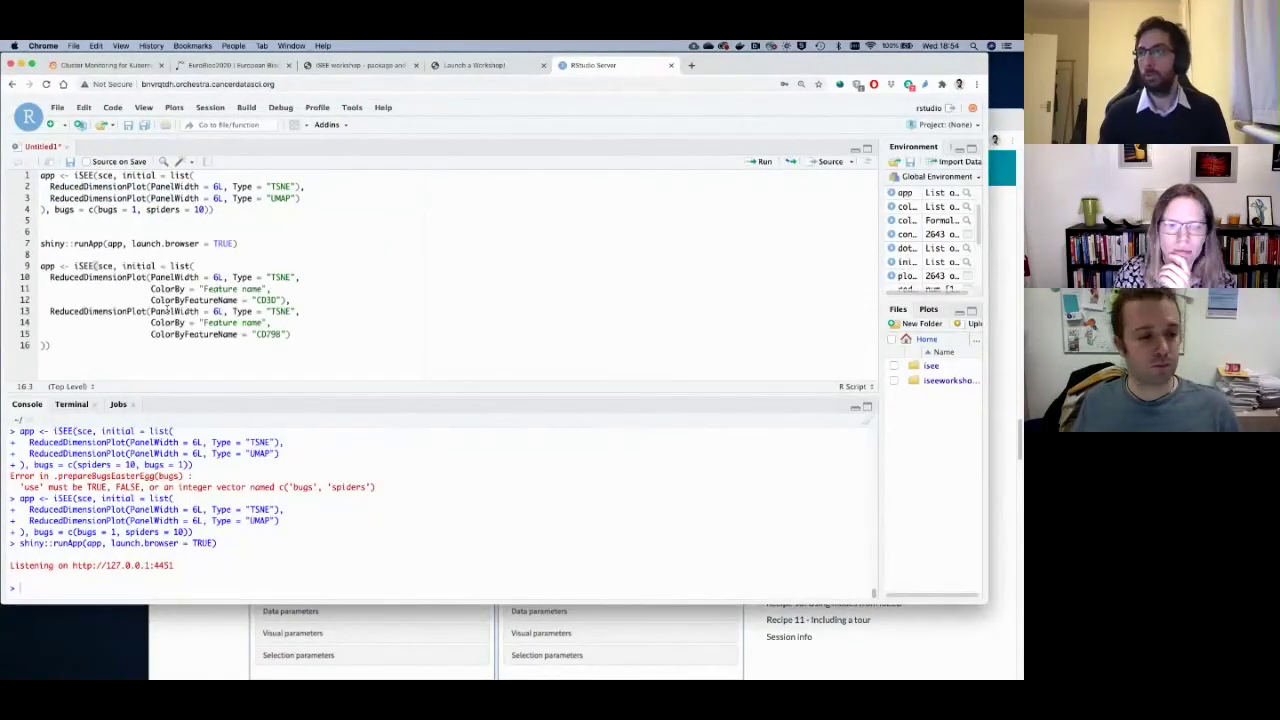
Indent the ReducedDimensionPlot lines of the pasted Recipe 6 code one level.
key(shift+Up)
key(shift+Up)
key(shift+Up)
key(shift+Up)
key(shift+Up)
key(shift+Up)
key(Tab)
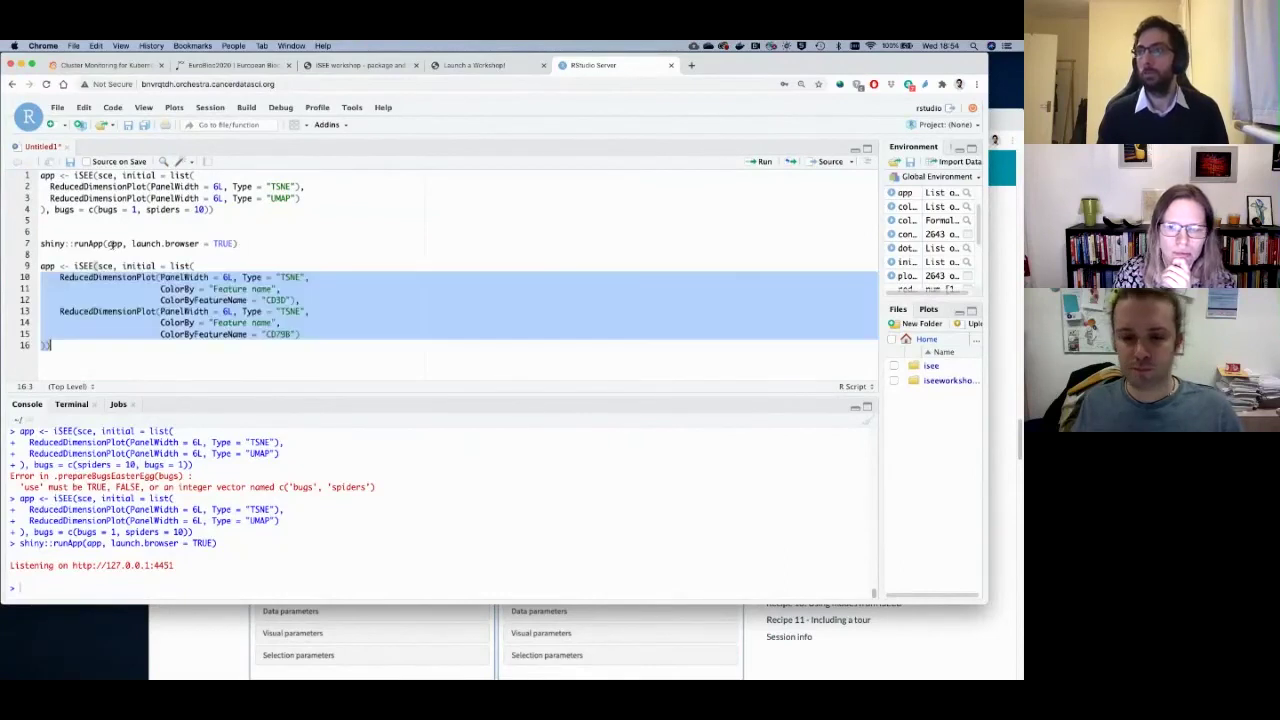
Replace the app definition at the start of the script with the Recipe 6 code and delete the duplicate below runApp.
drag(236, 211, 40, 175)
key(super+v)
scroll(118, 340, down, 1)
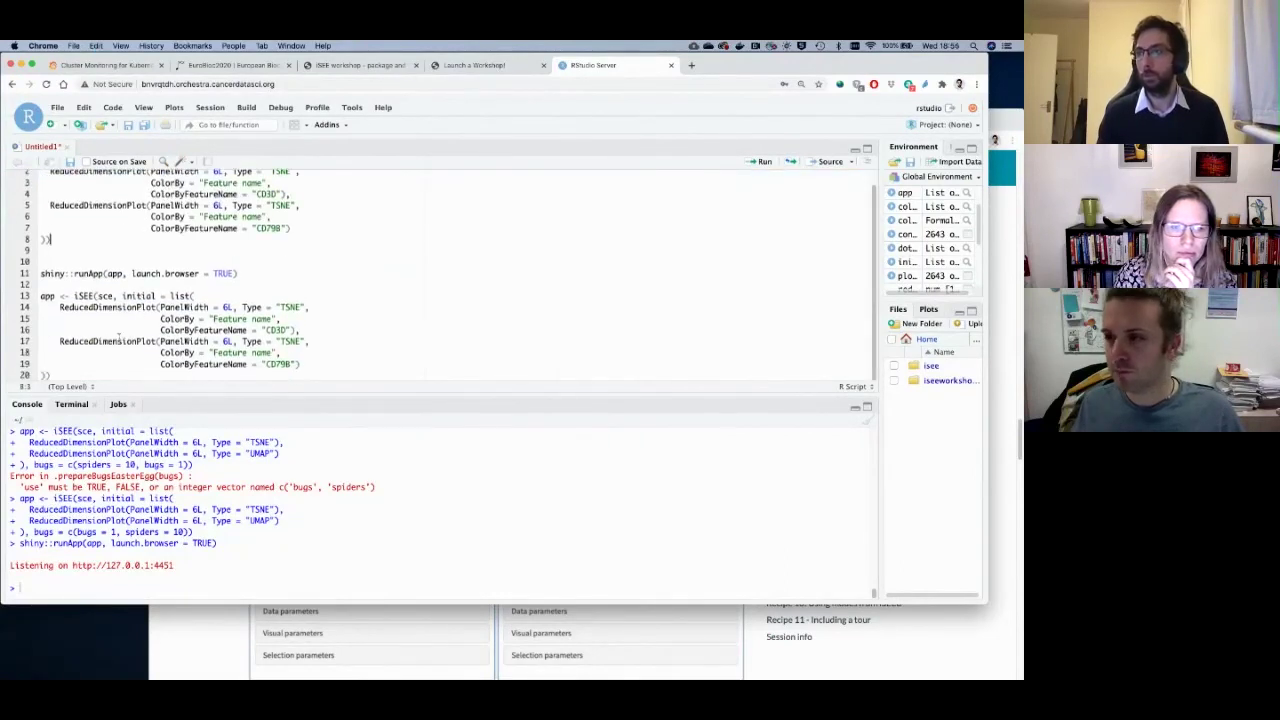
drag(84, 286, 325, 578)
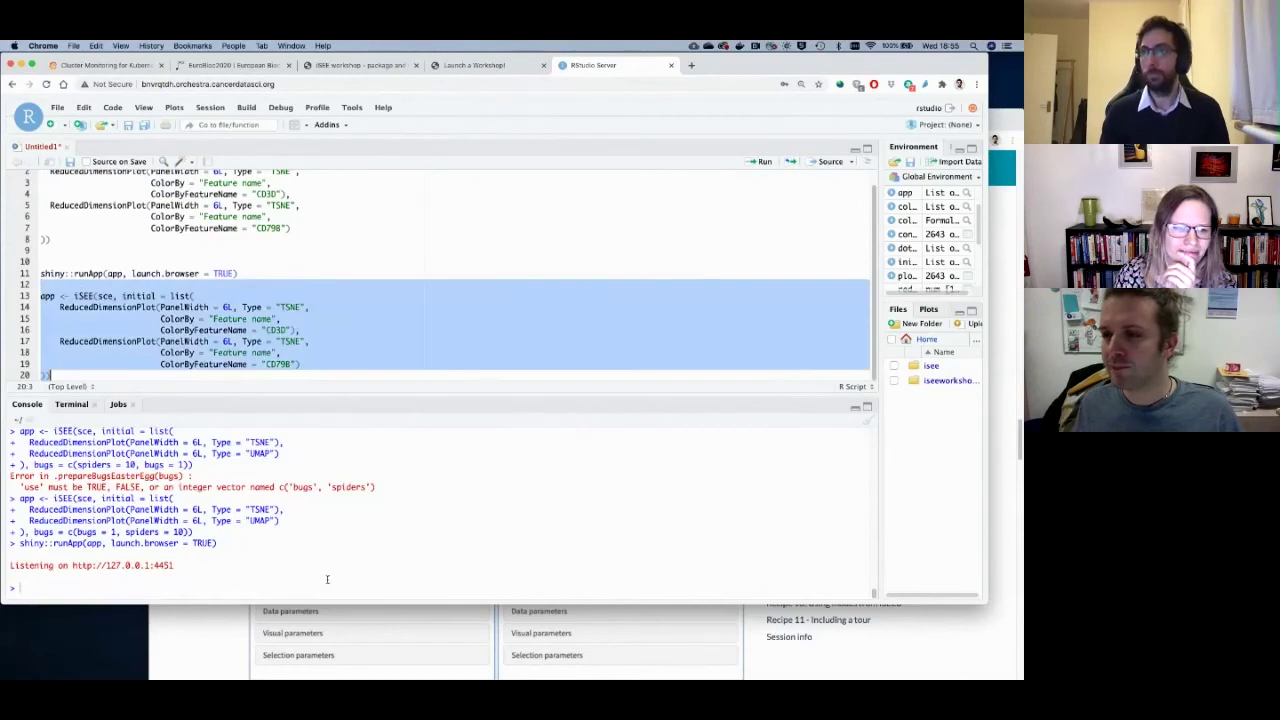
key(BackSpace)
Run the whole script to launch the iSEE app with TSNE plots coloured by CD3D and CD79B.
key(super+a)
key(super+Return)
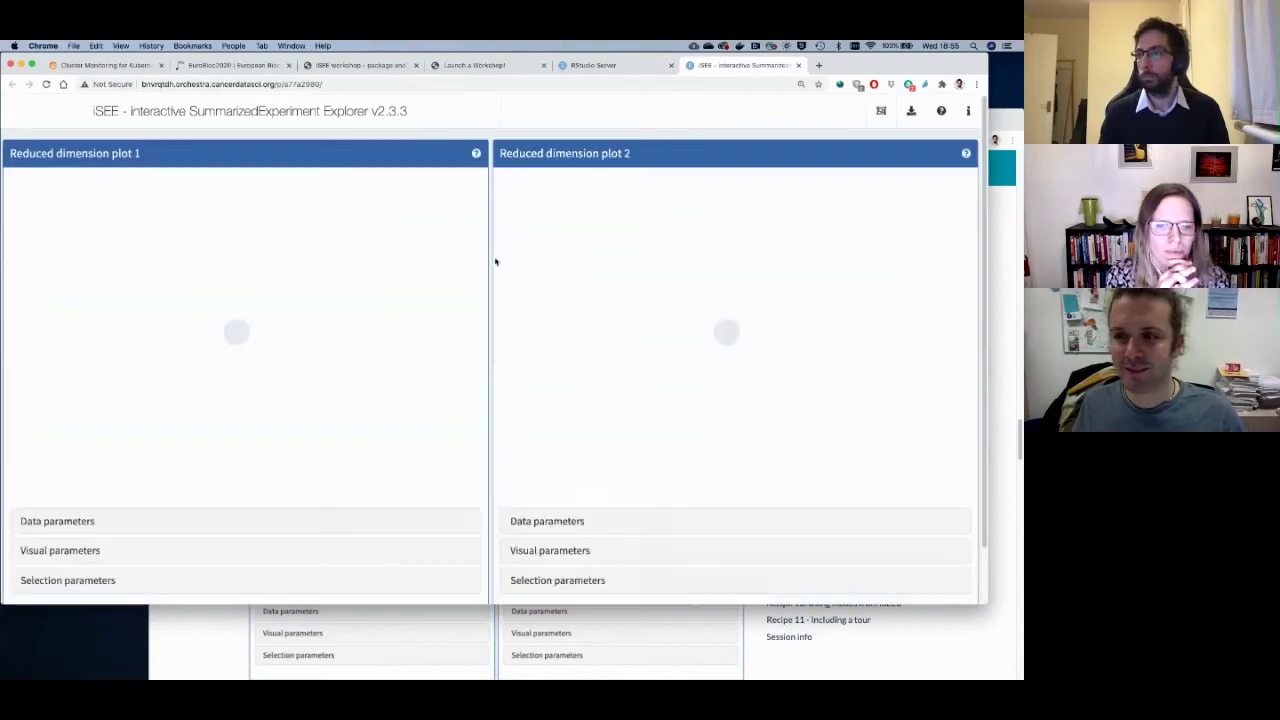
scroll(493, 489, down, 2)
scroll(493, 488, up, 1)
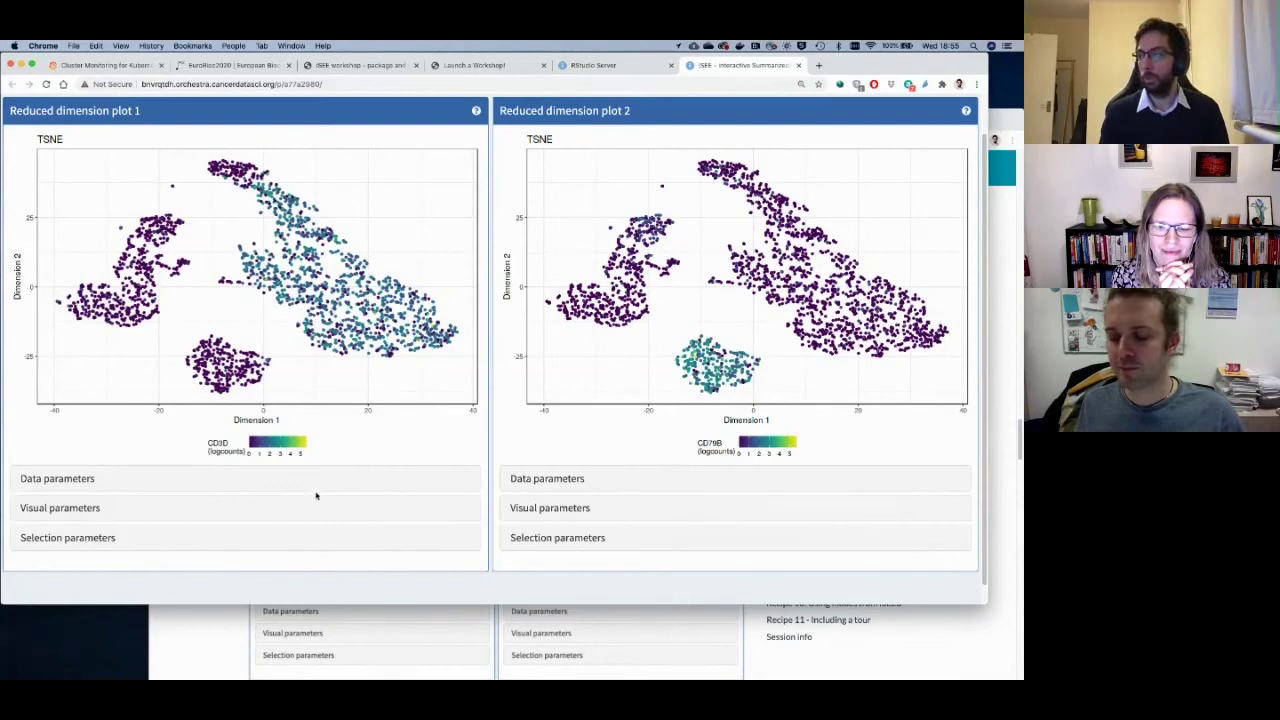
Check the type and dimension settings in the data parameters of Reduced dimension plot 1, leaving that section collapsed.
click(114, 477)
scroll(215, 460, down, 1)
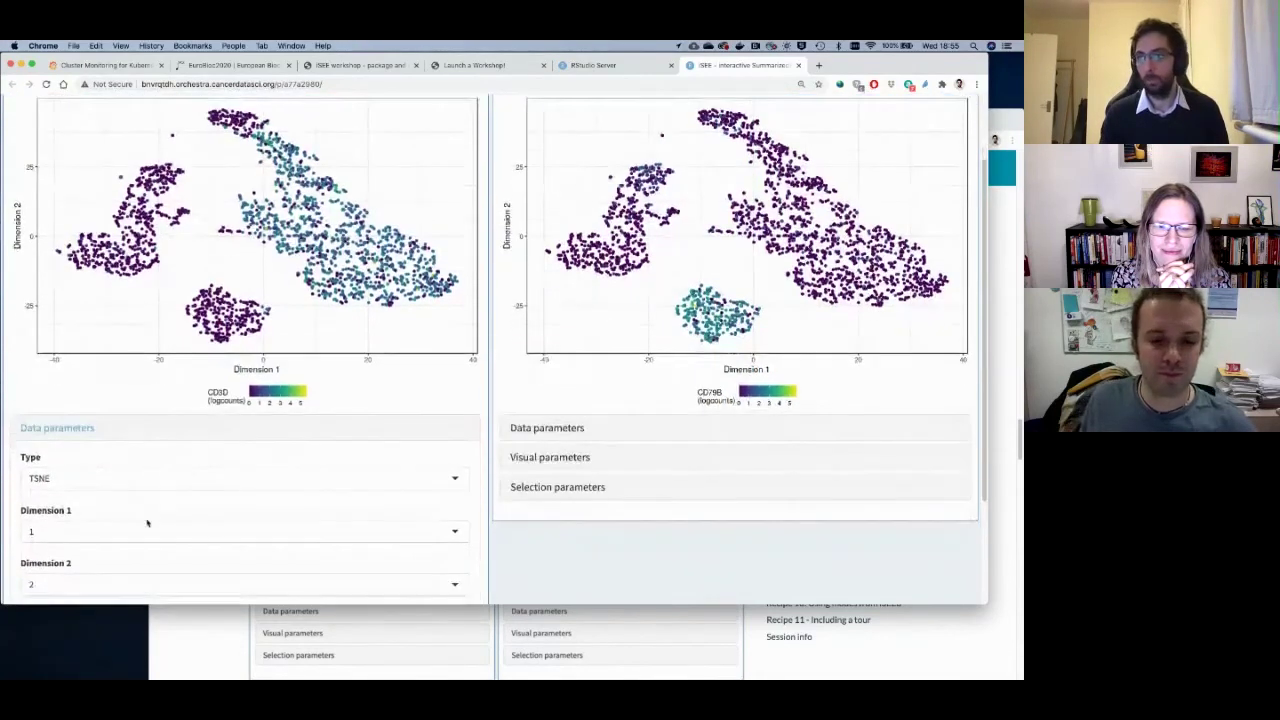
click(88, 432)
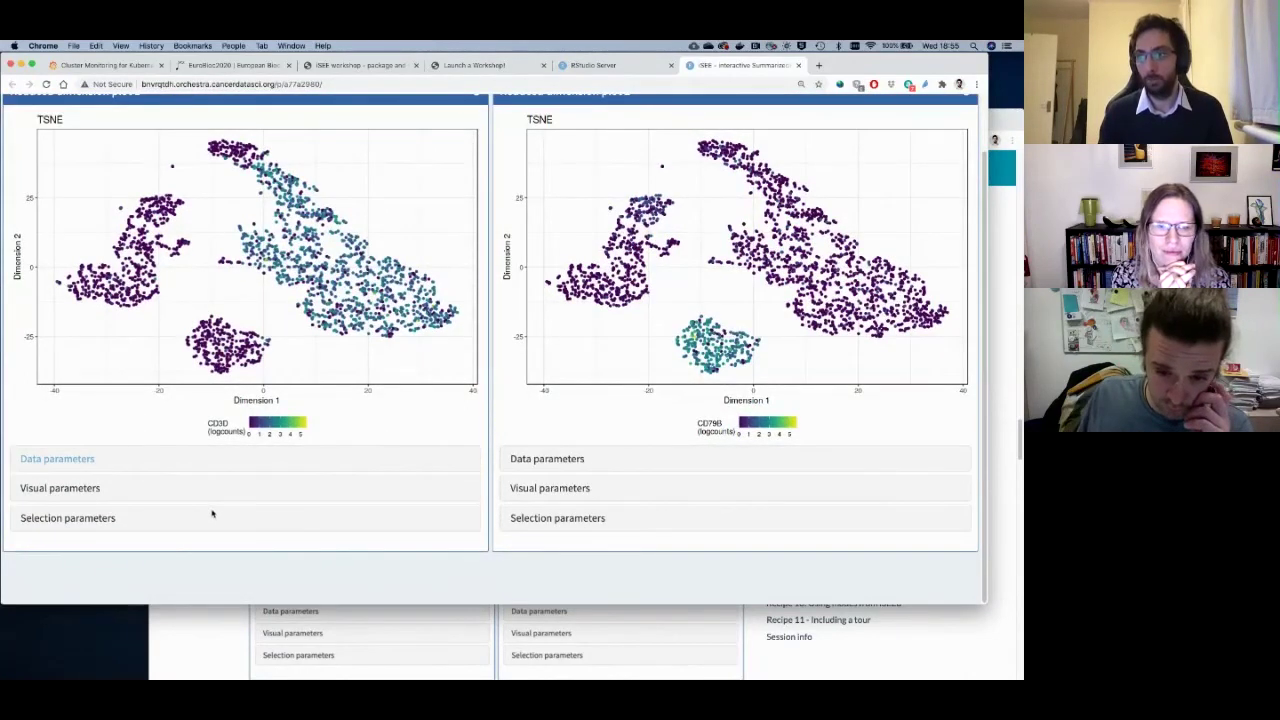
click(73, 462)
scroll(90, 480, down, 2)
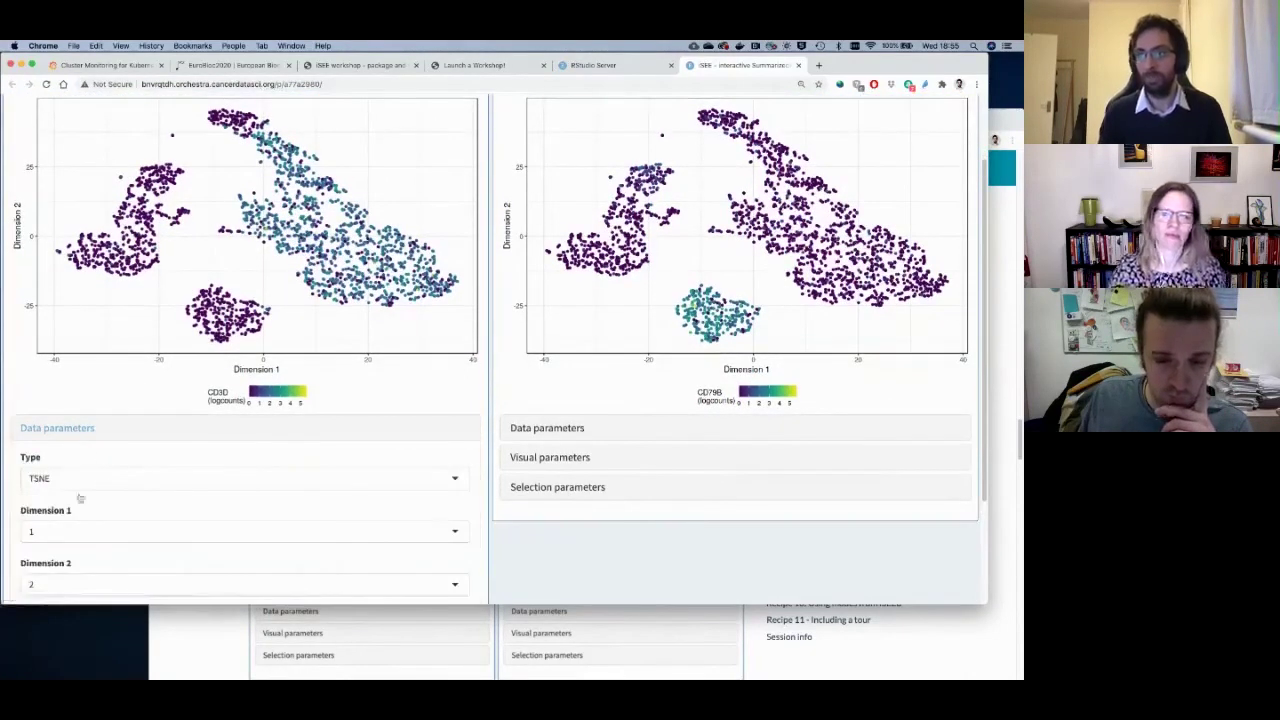
click(78, 404)
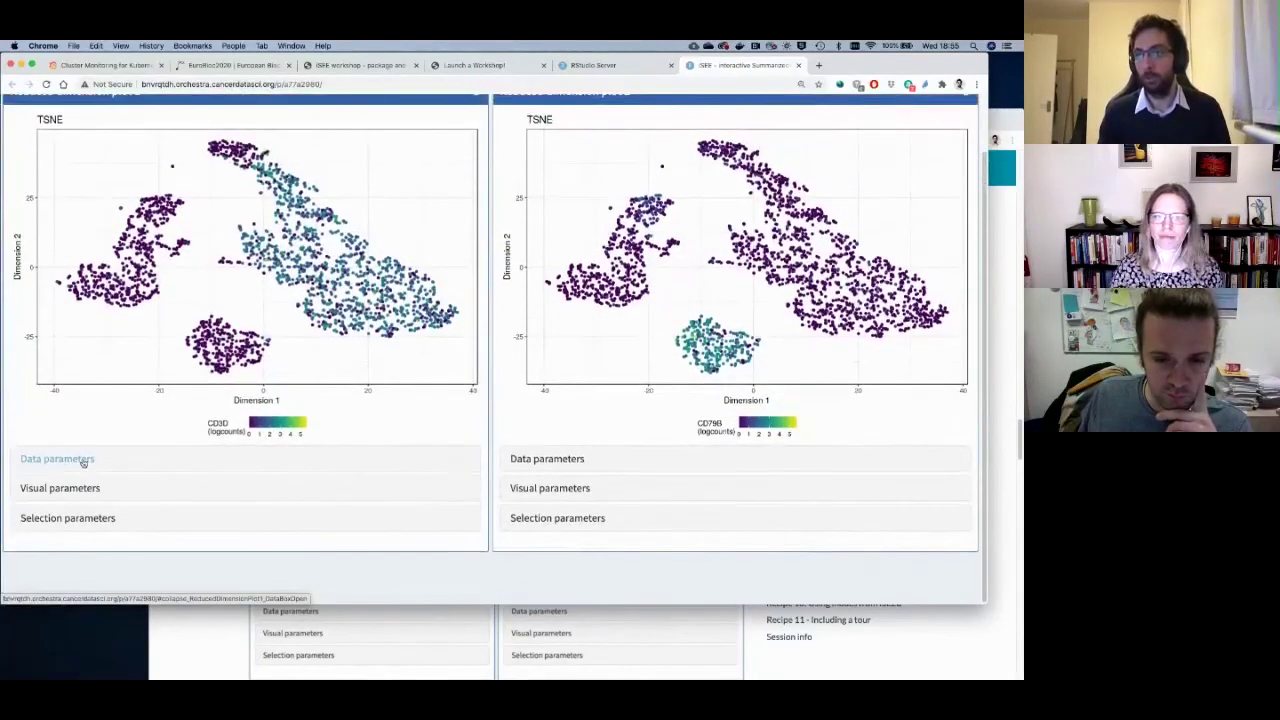
In the visual parameters of Reduced dimension plot 1, set the feature used for colouring to CD74.
click(76, 488)
scroll(80, 480, down, 3)
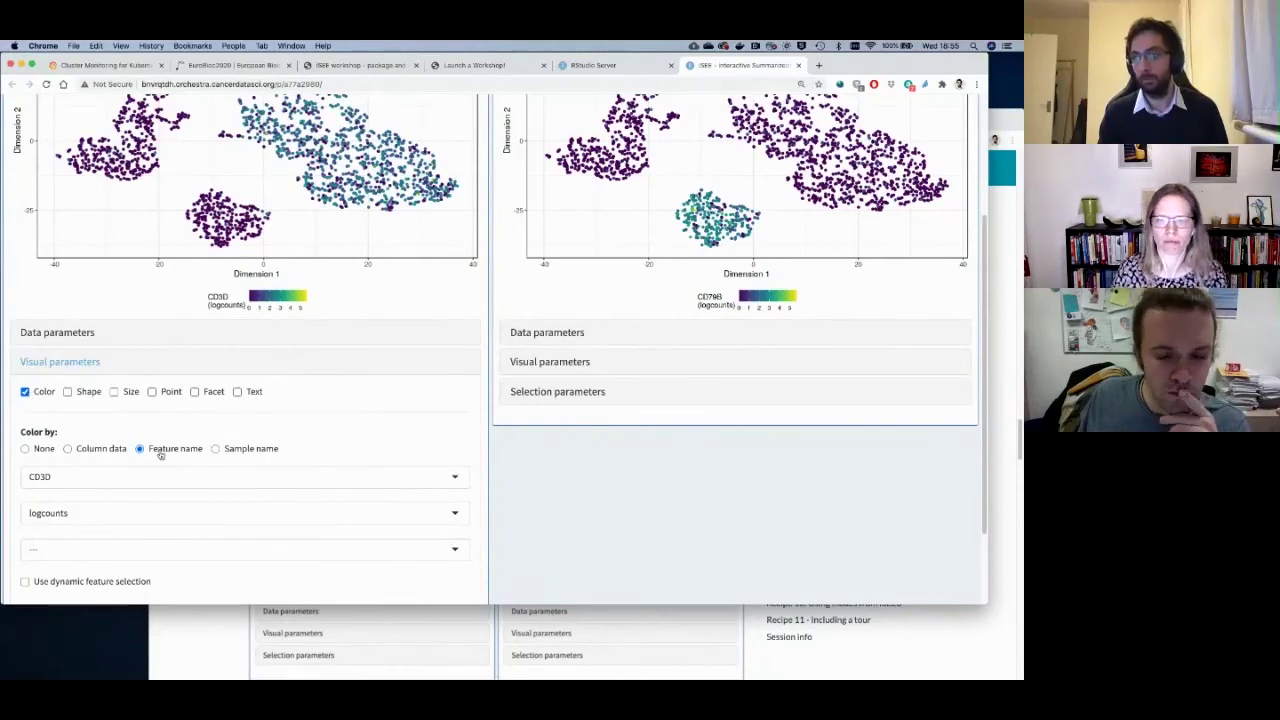
scroll(171, 503, down, 1)
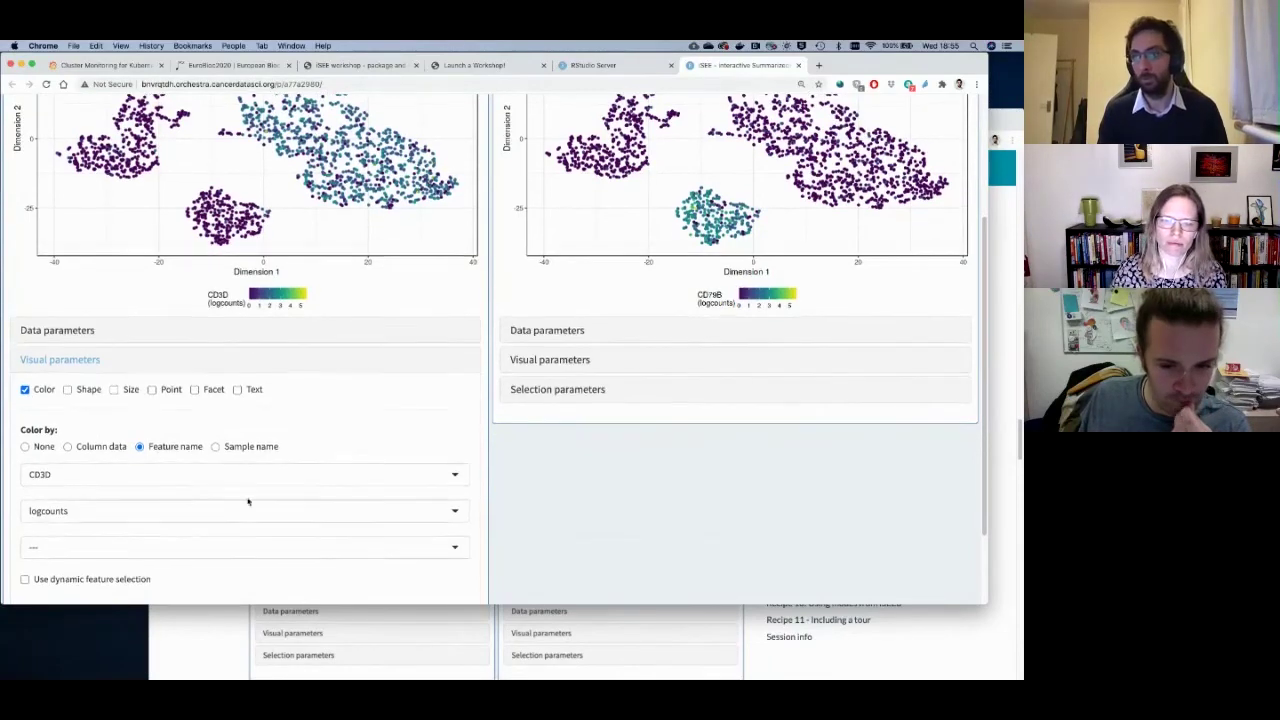
scroll(153, 504, down, 2)
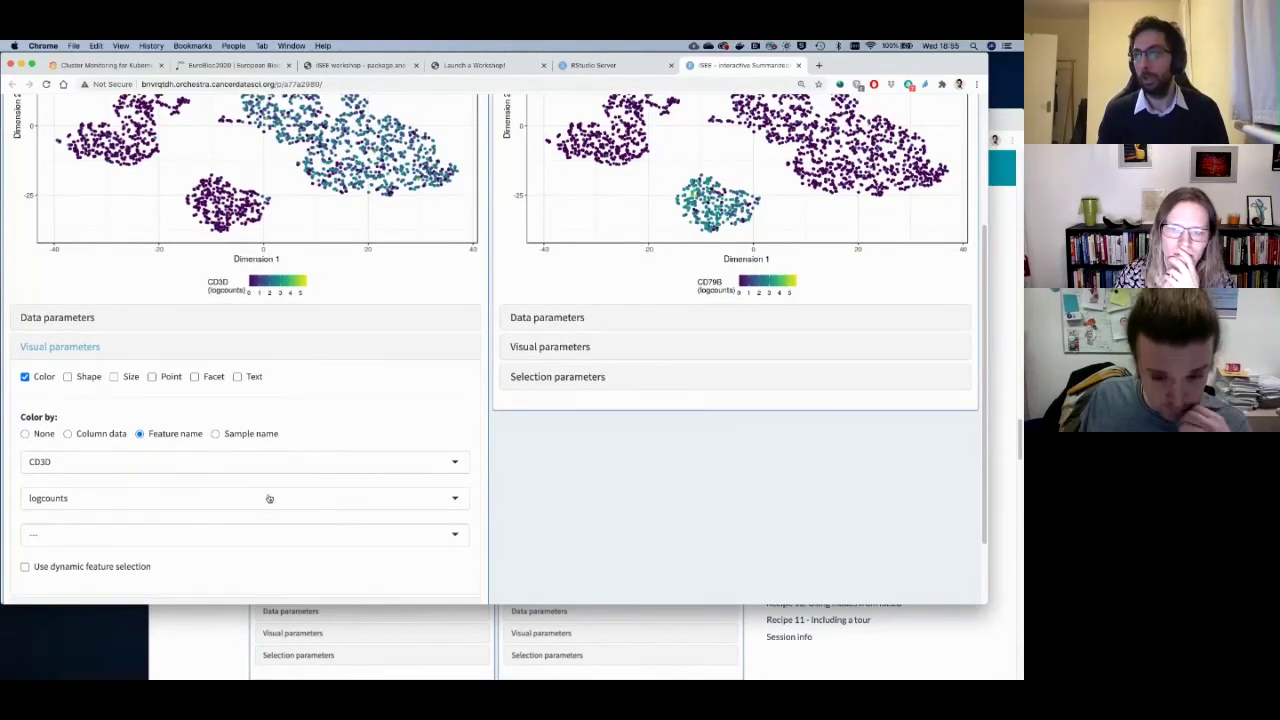
scroll(270, 498, down, 3)
click(365, 450)
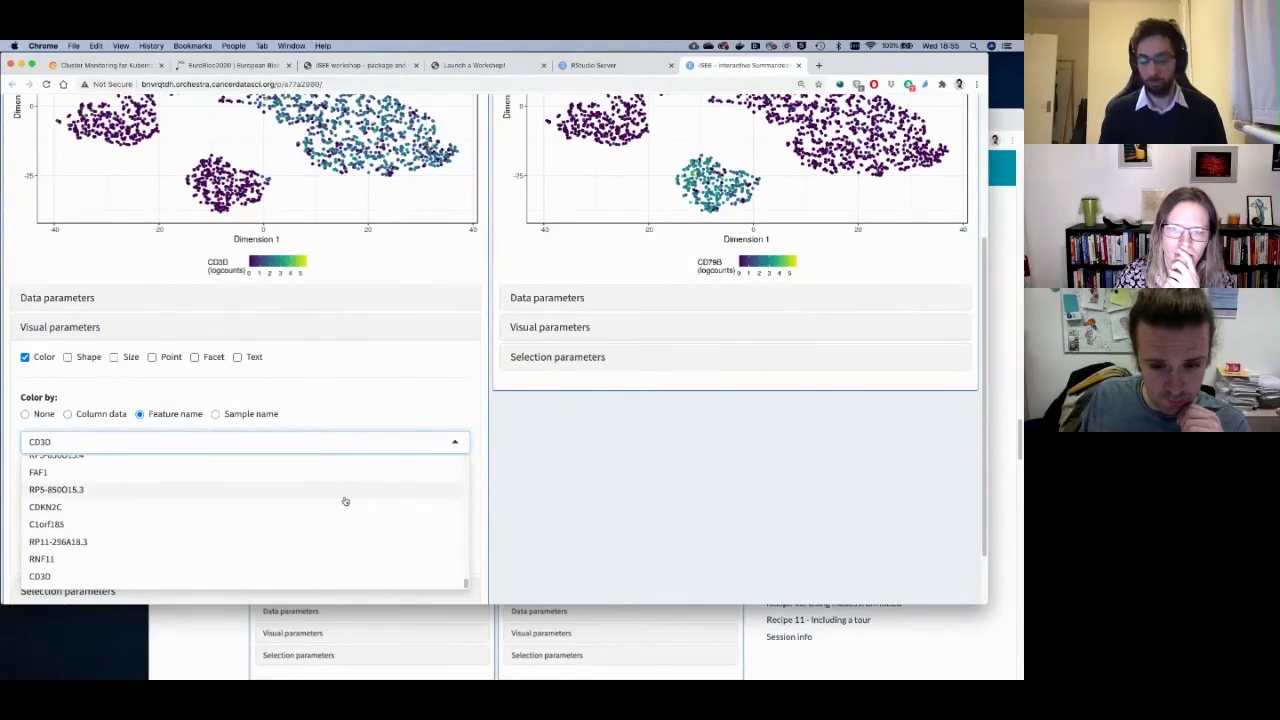
key(BackSpace)
text(cd74)
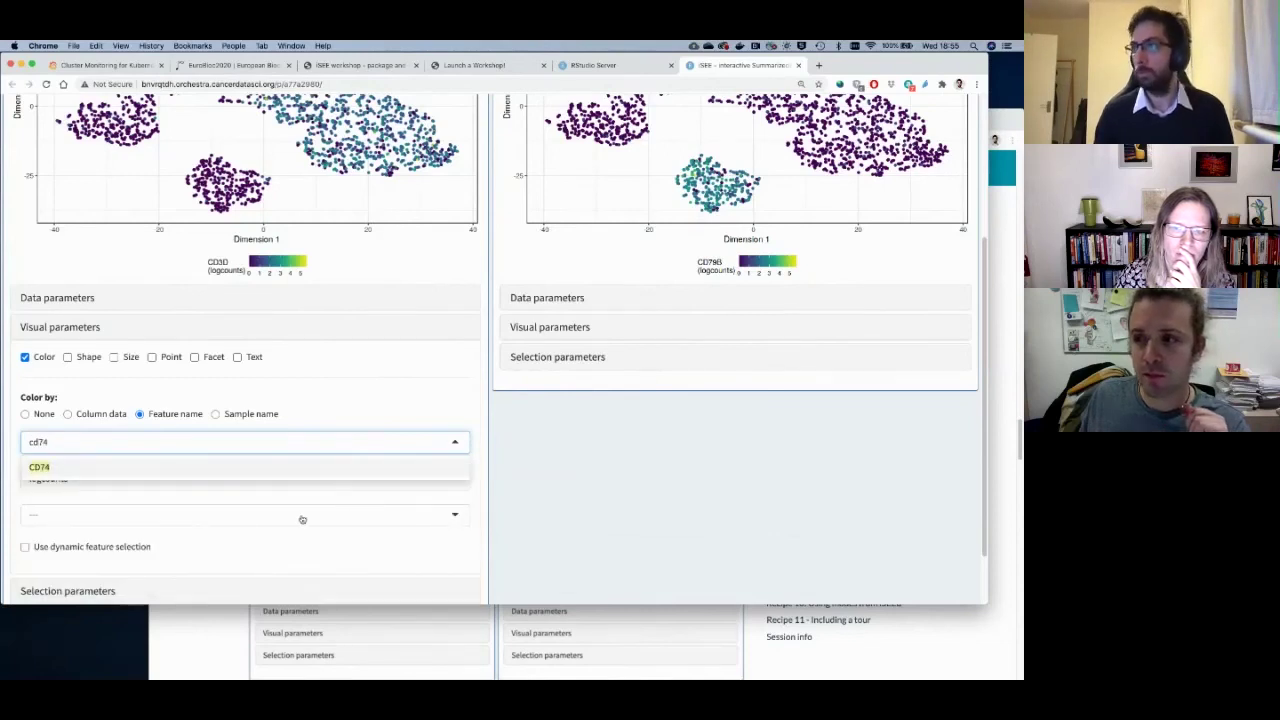
click(280, 476)
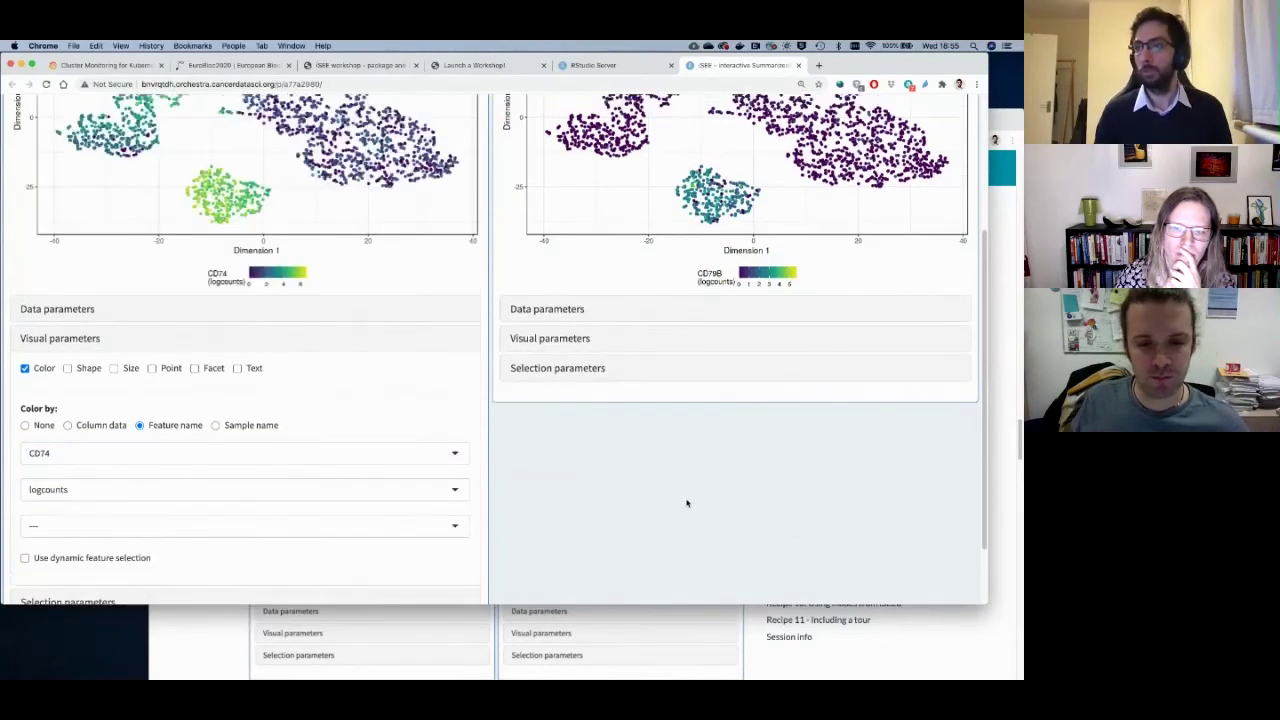
scroll(640, 528, up, 4)
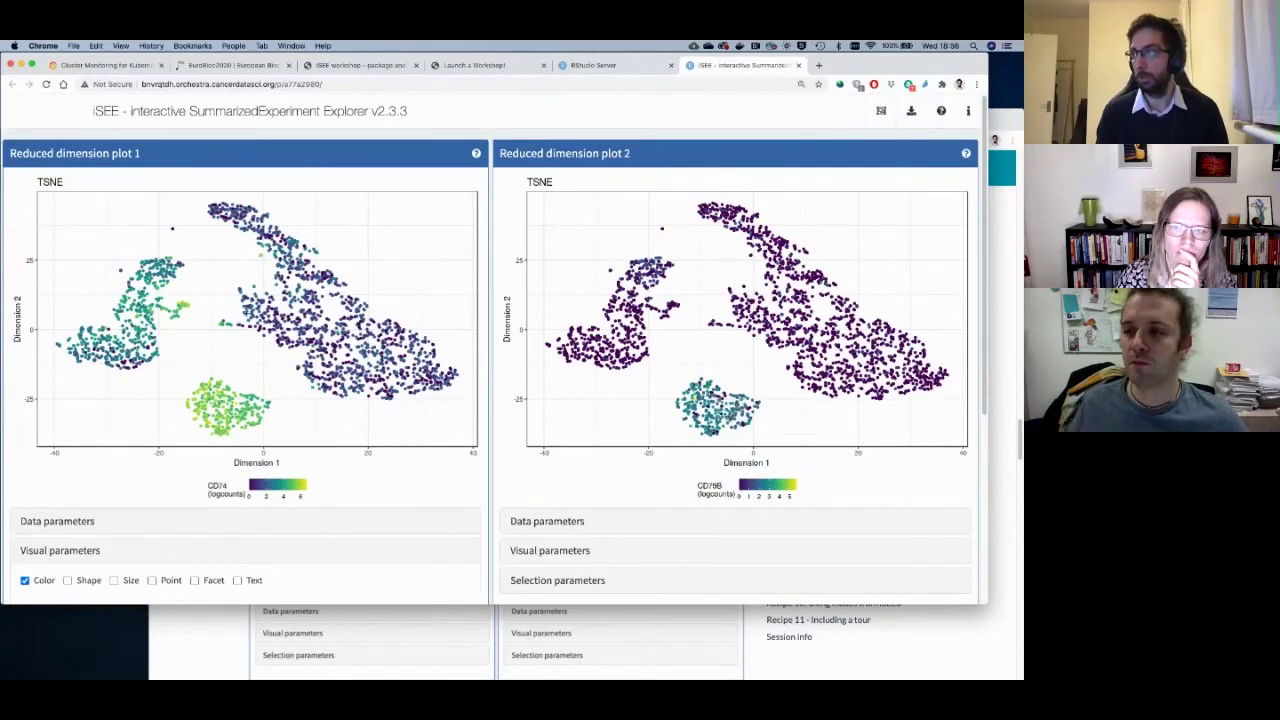
Brush the cell cluster at the low Dimension 1 end in both Reduced dimension plot 2 and Reduced dimension plot 1.
drag(682, 250, 552, 372)
mouse_move(188, 243)
mouse_down()
mouse_move(36, 371)
mouse_move(44, 392)
mouse_up()
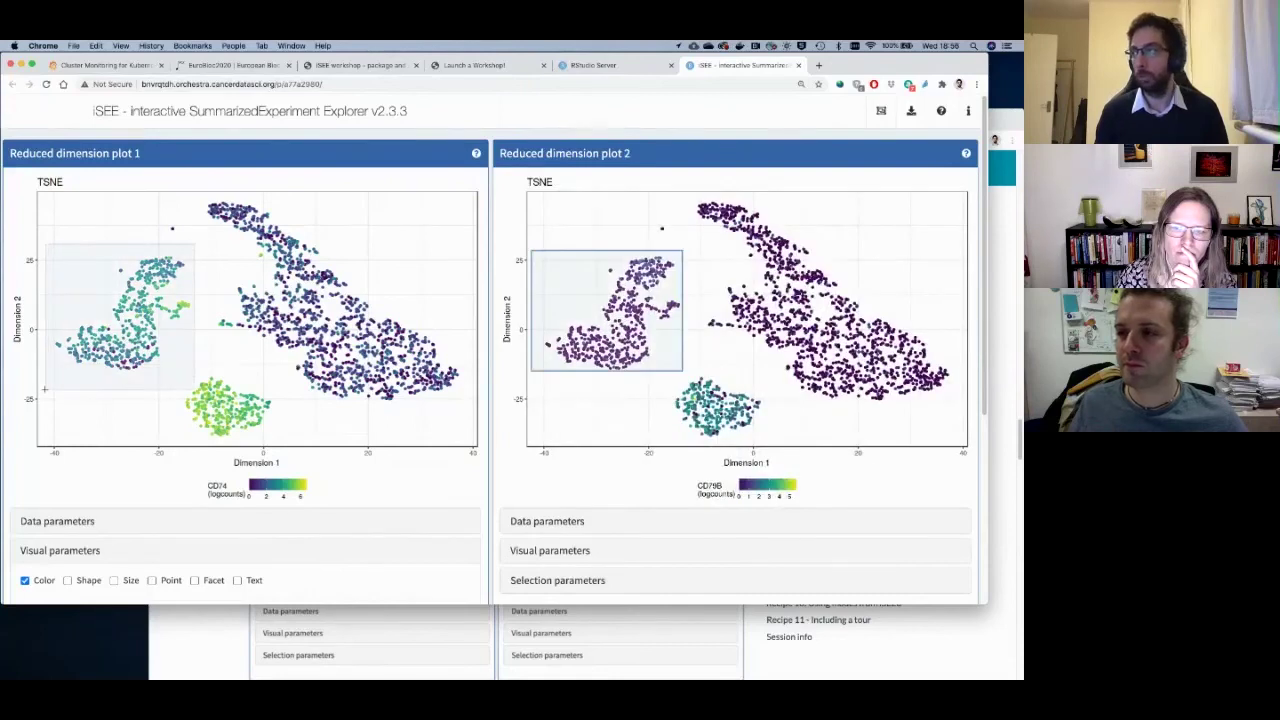
click(106, 408)
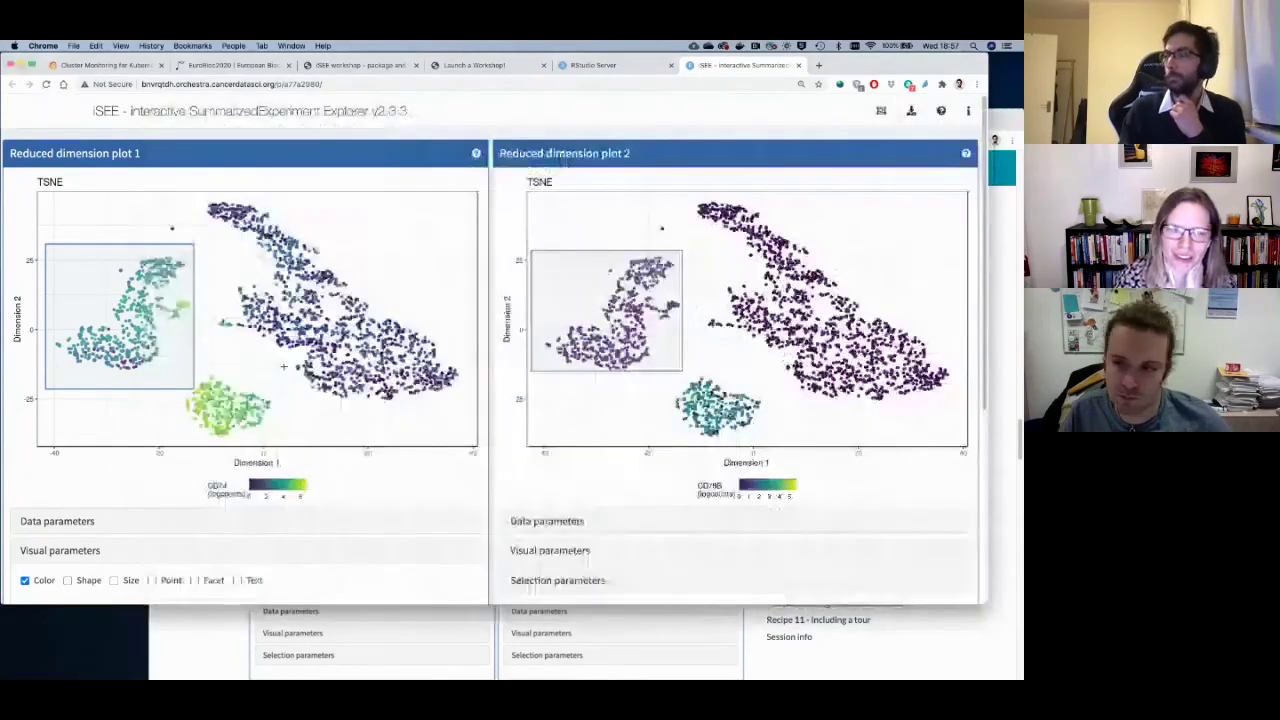
Stop the running iSEE app from the RStudio console and switch back to the workshop recipes page.
key(ctrl+shift+Tab)
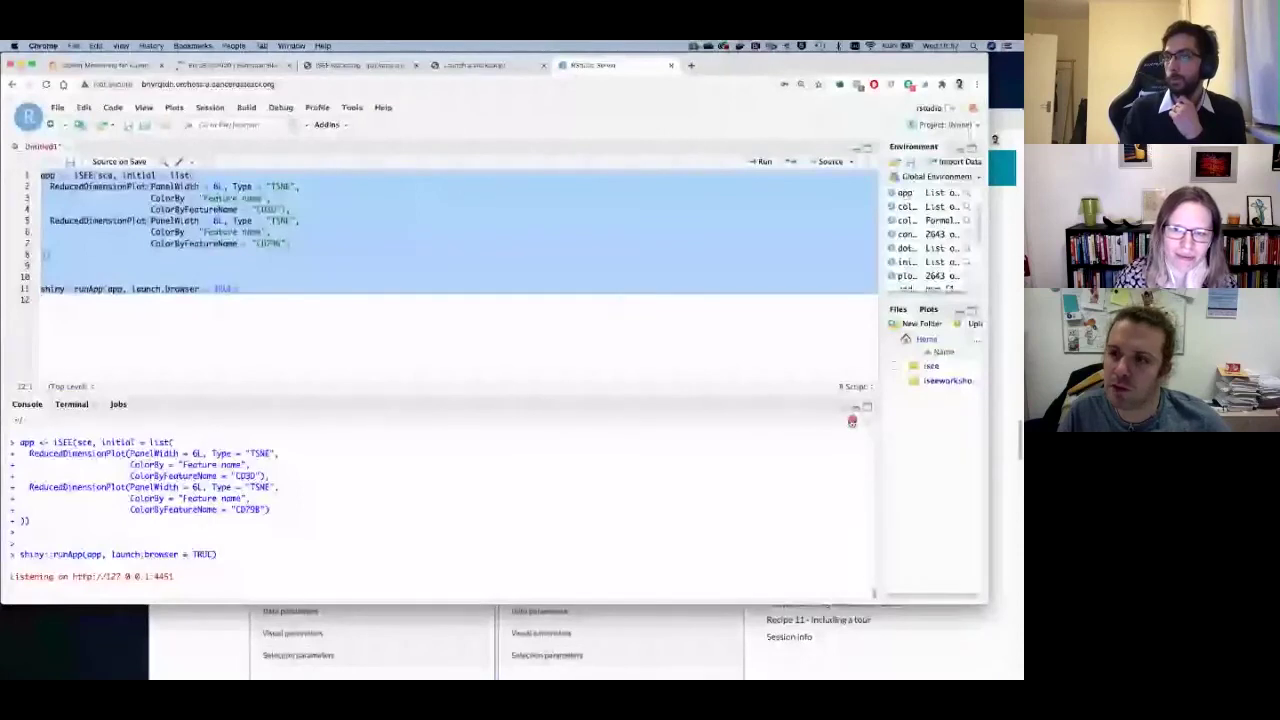
click(852, 421)
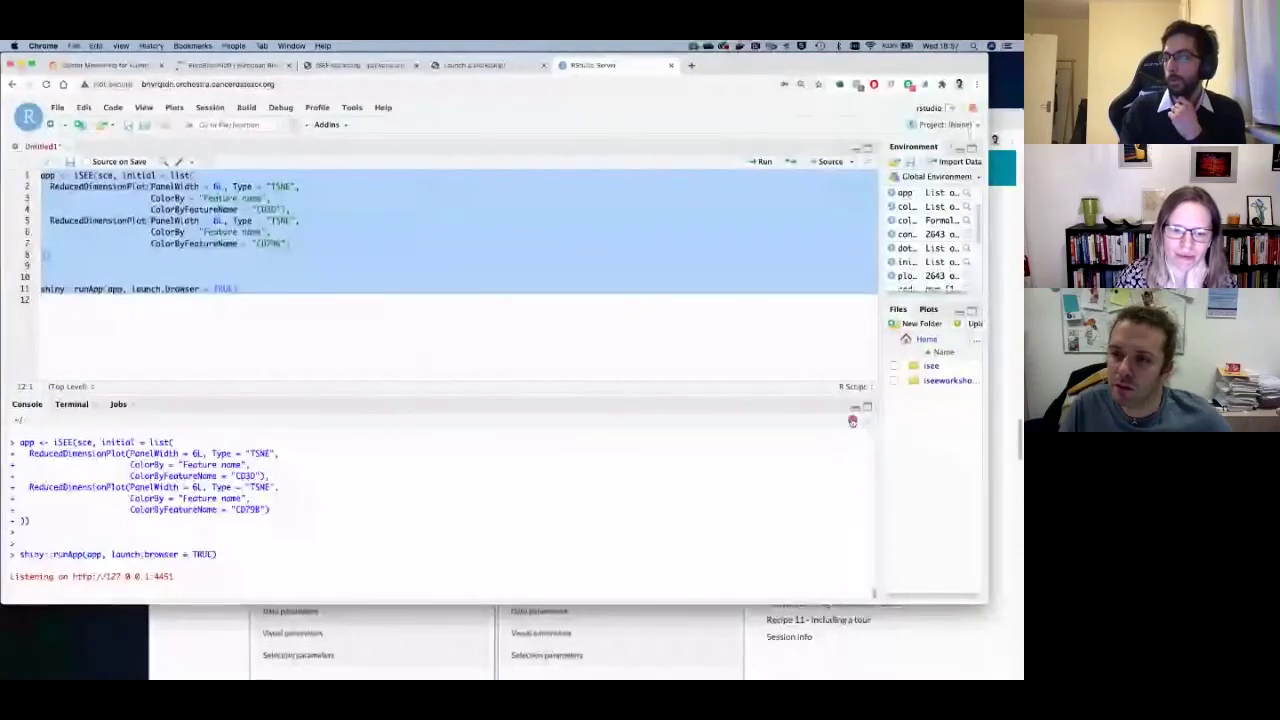
click(812, 612)
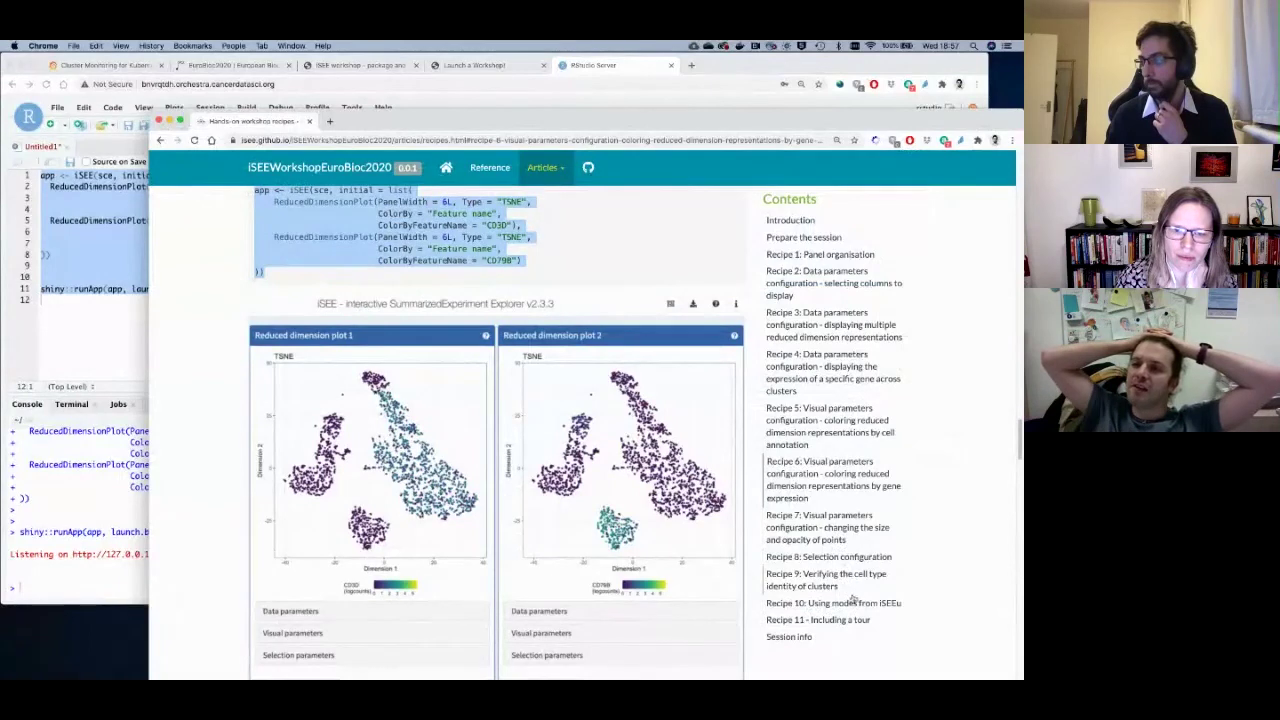
Look over Recipes 9, 10 and 11 and return to Recipe 9 on verifying the cell type identity of clusters.
click(840, 586)
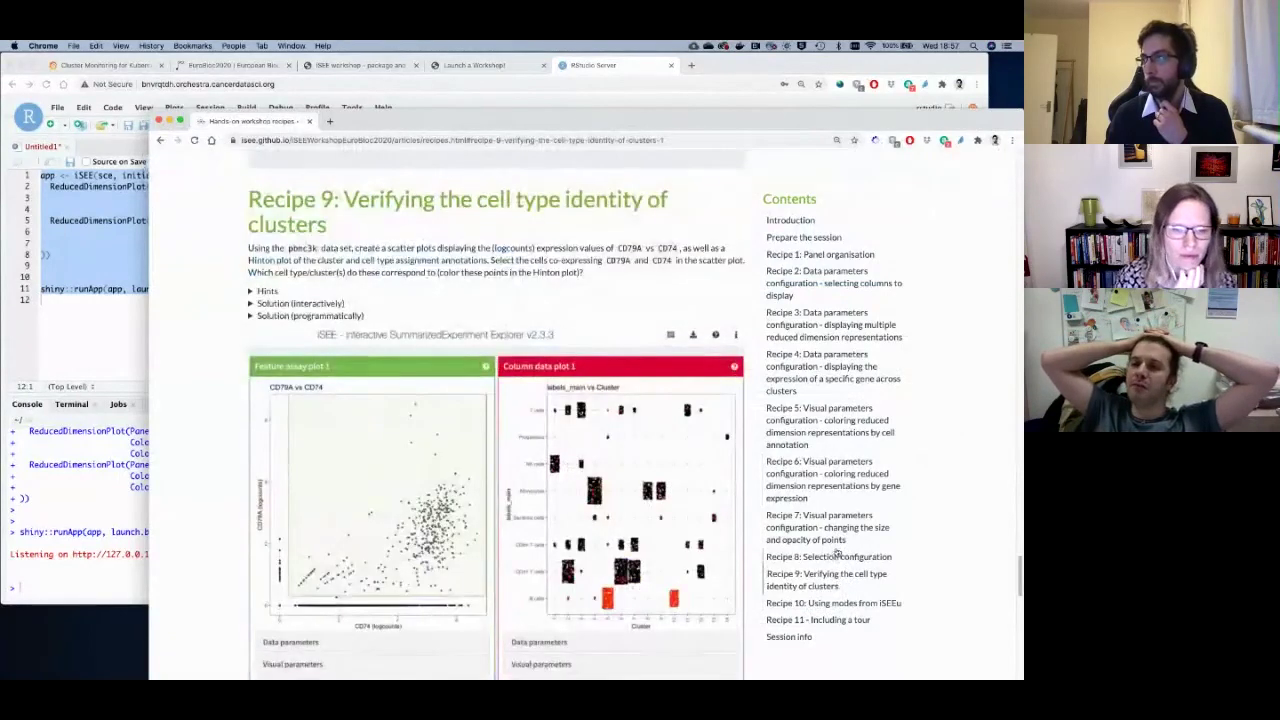
scroll(838, 560, down, 2)
click(838, 604)
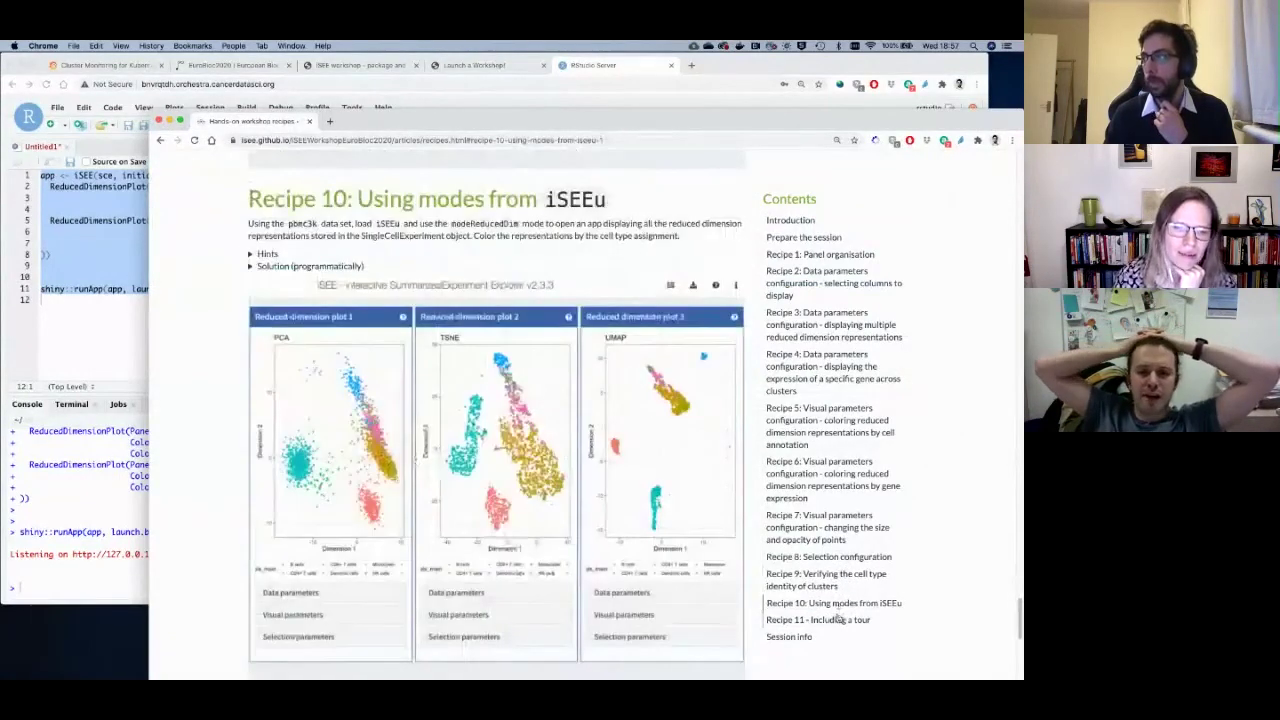
click(840, 580)
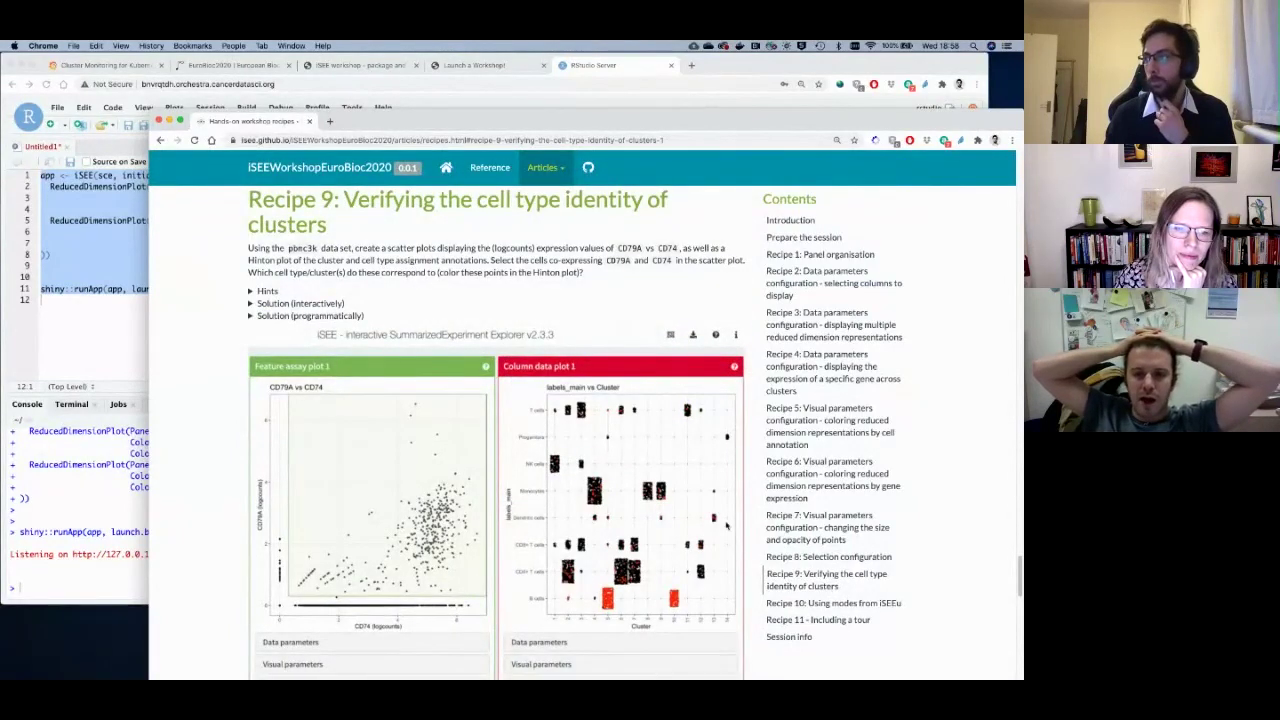
click(801, 625)
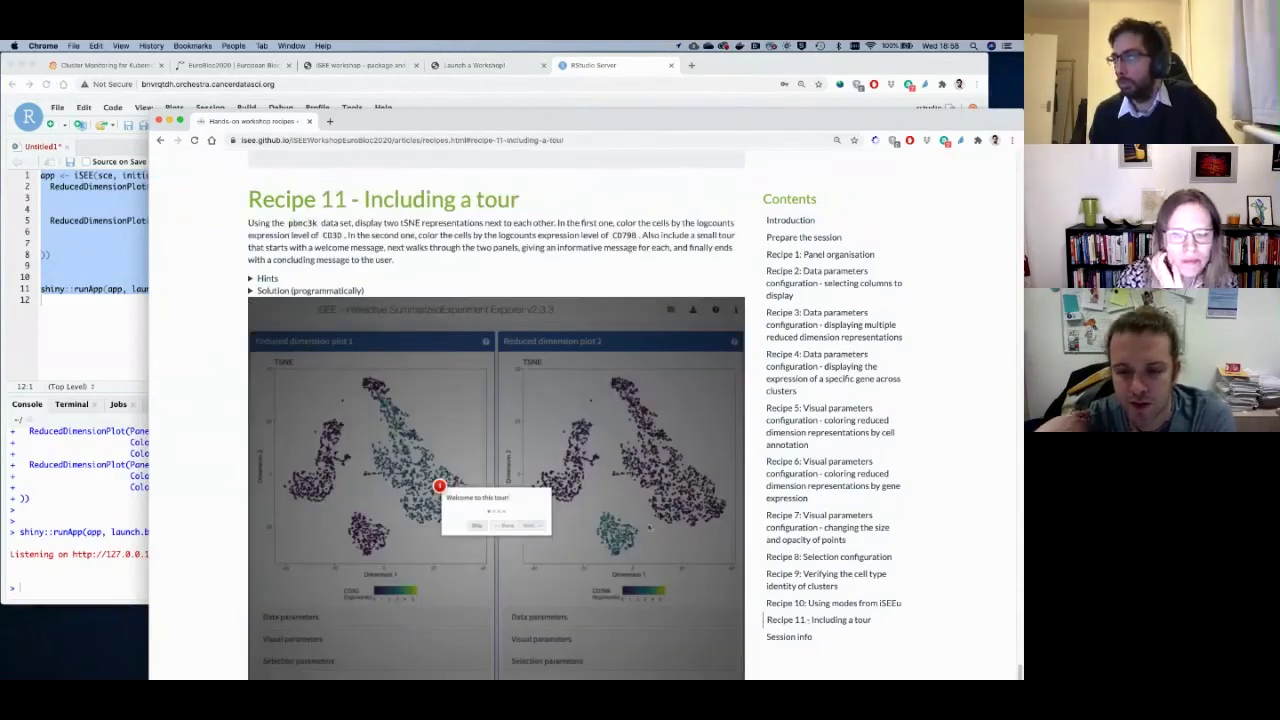
key(super+bracketleft)
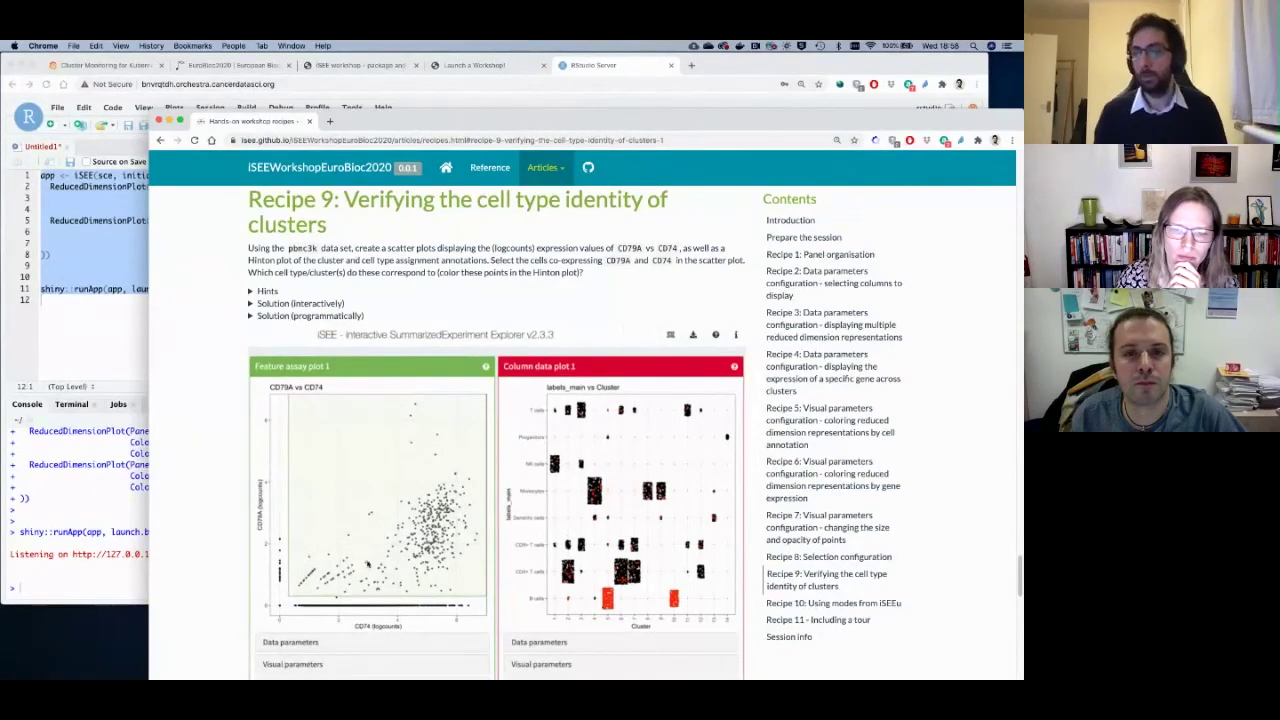
Reveal the programmatic solution of Recipe 9 and examine its axis features, brush data and column selection source.
scroll(237, 497, down, 2)
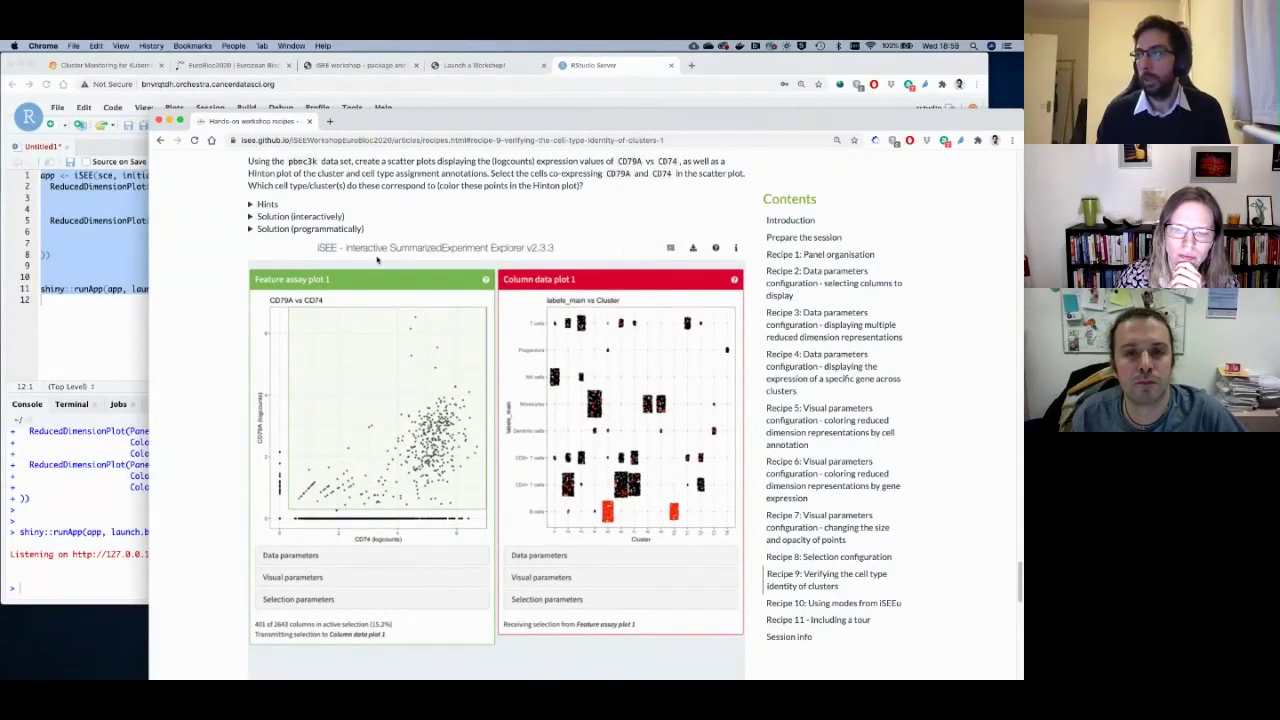
click(350, 229)
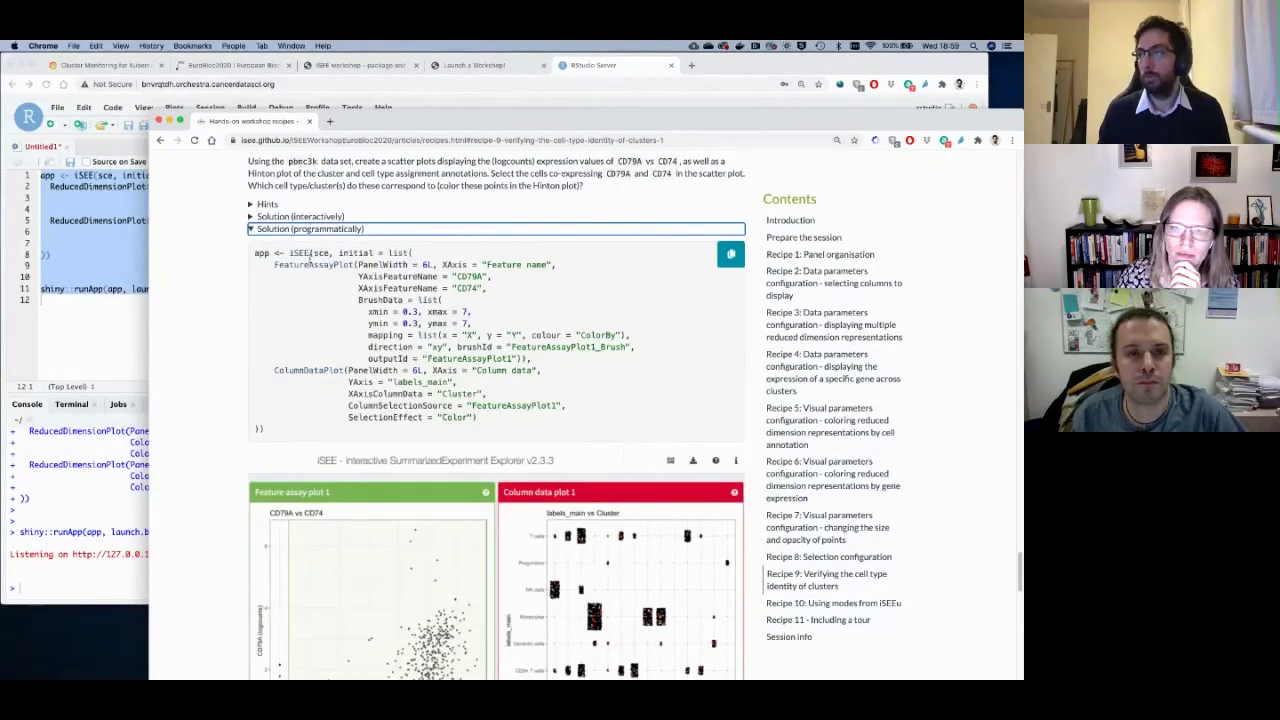
scroll(427, 380, down, 2)
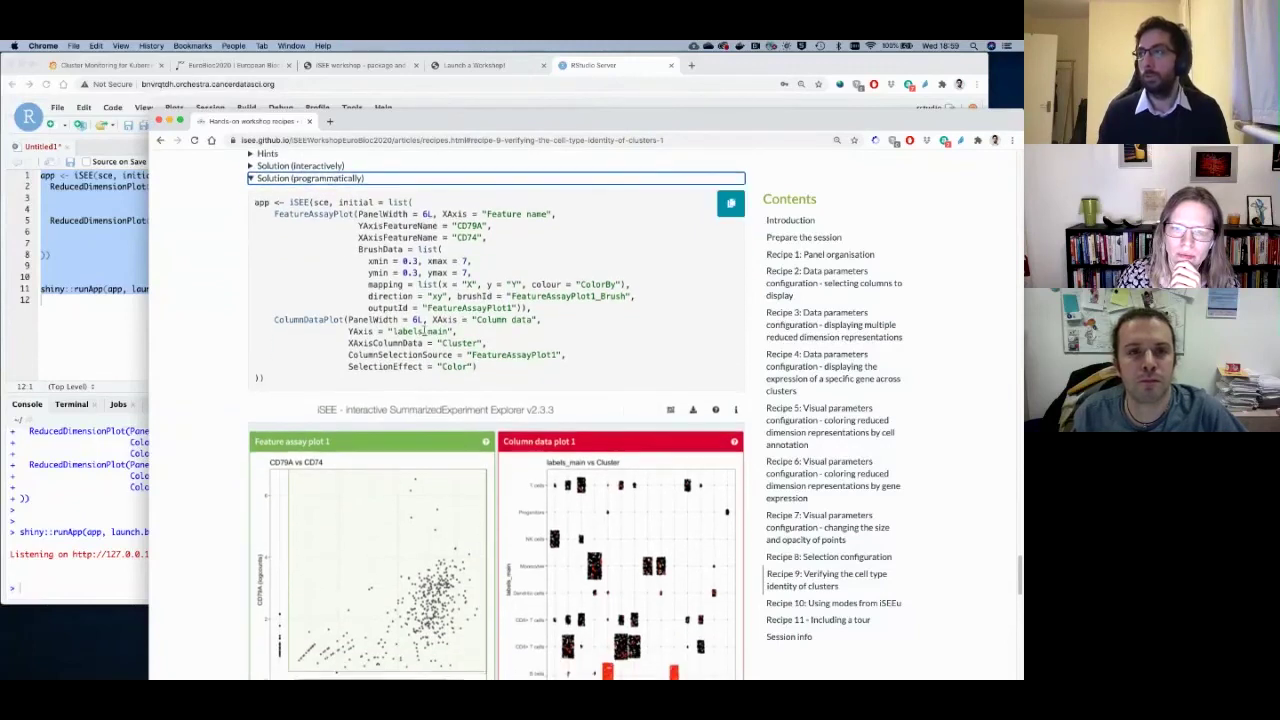
scroll(388, 440, down, 2)
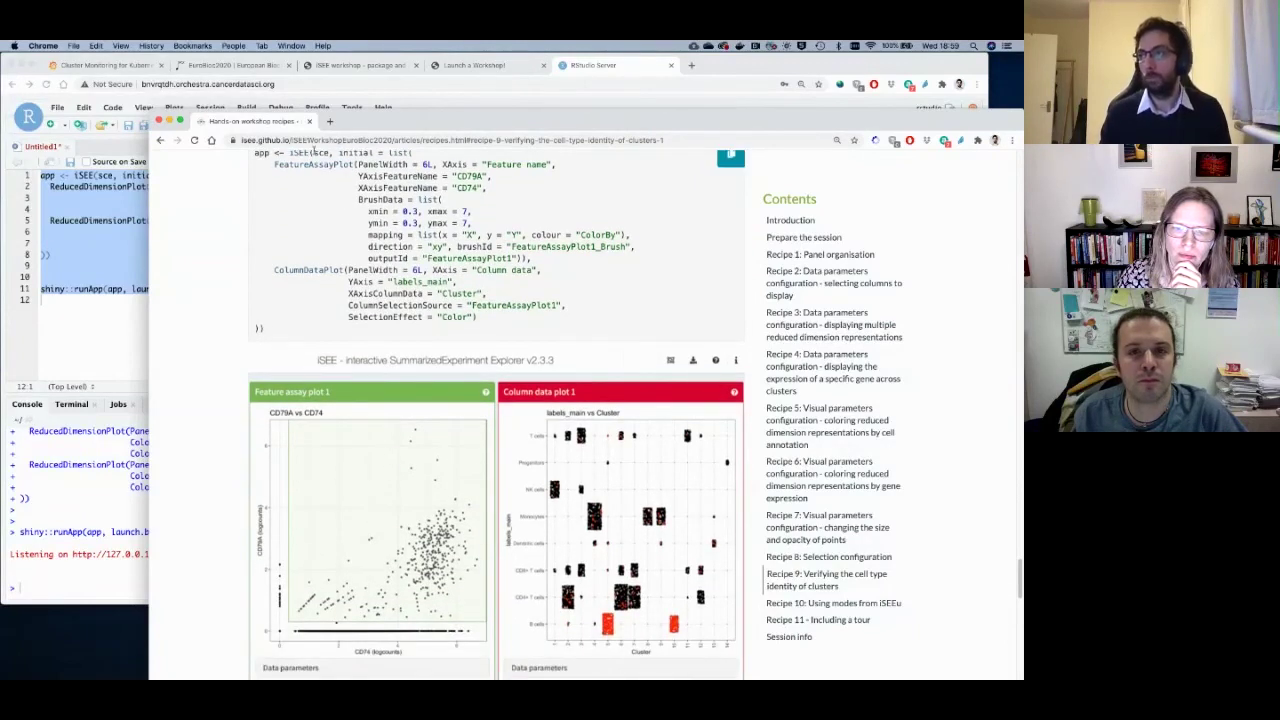
double_click(282, 164)
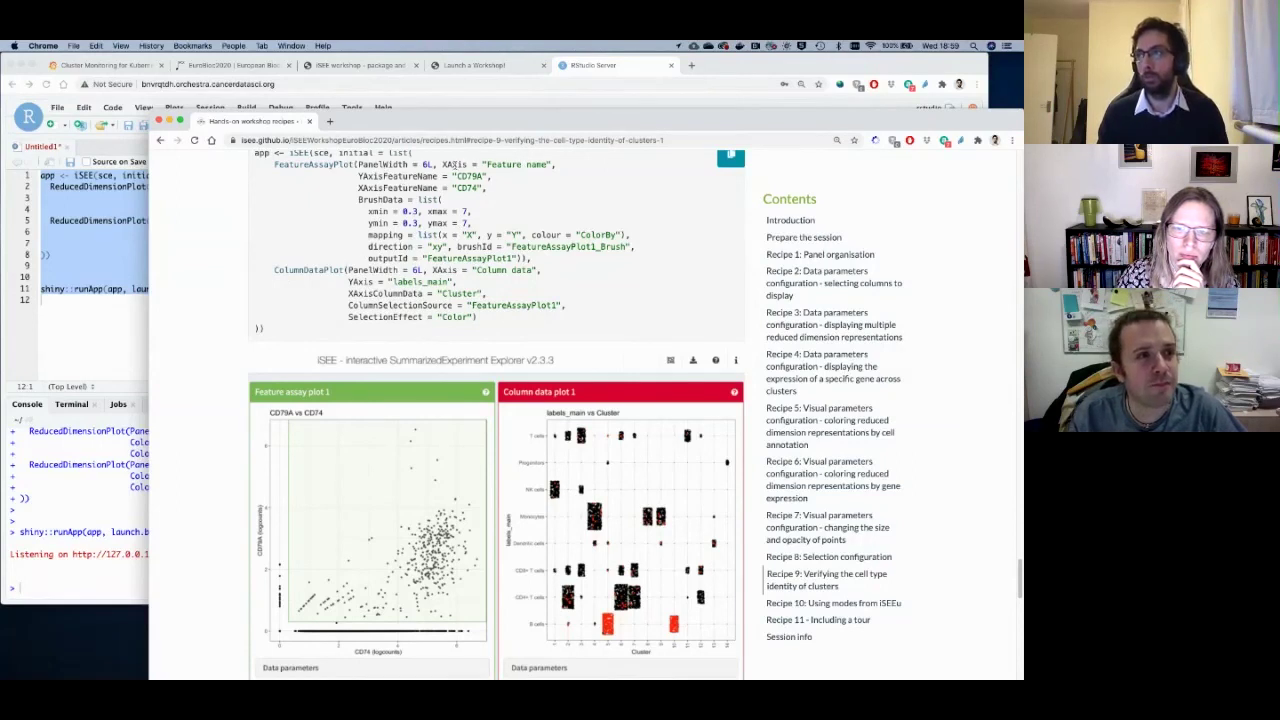
drag(442, 164, 488, 188)
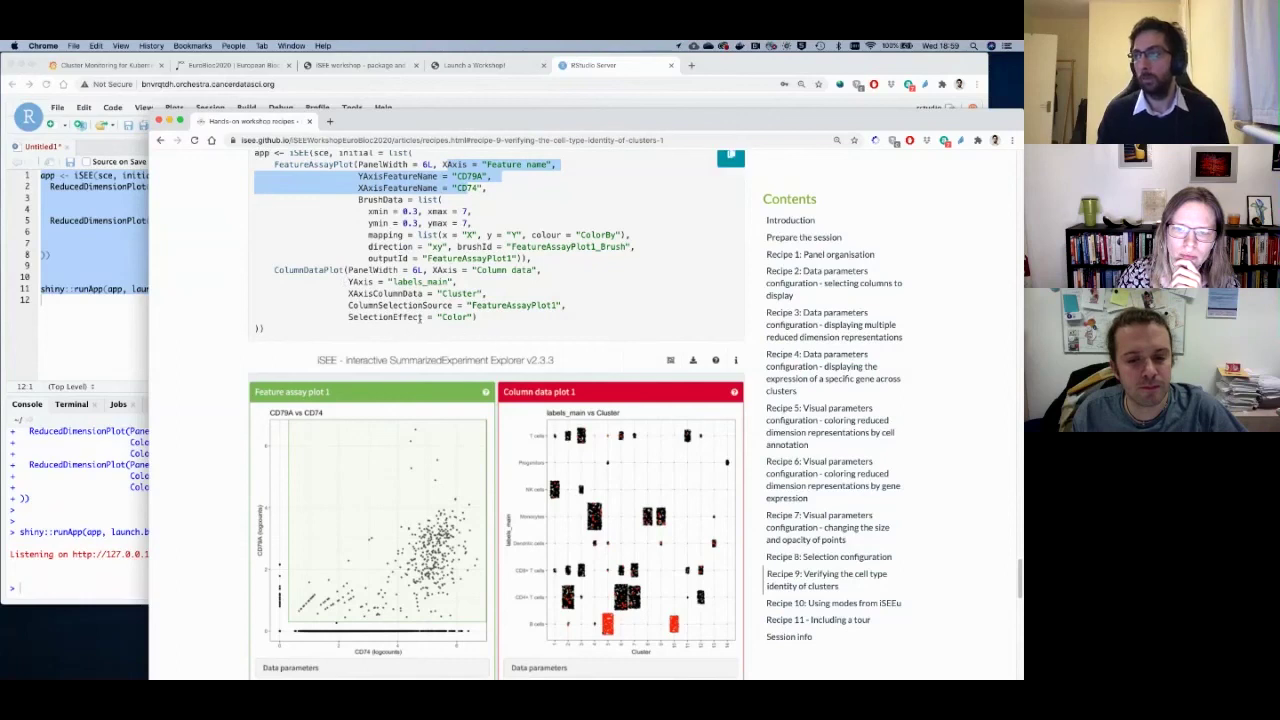
click(390, 307)
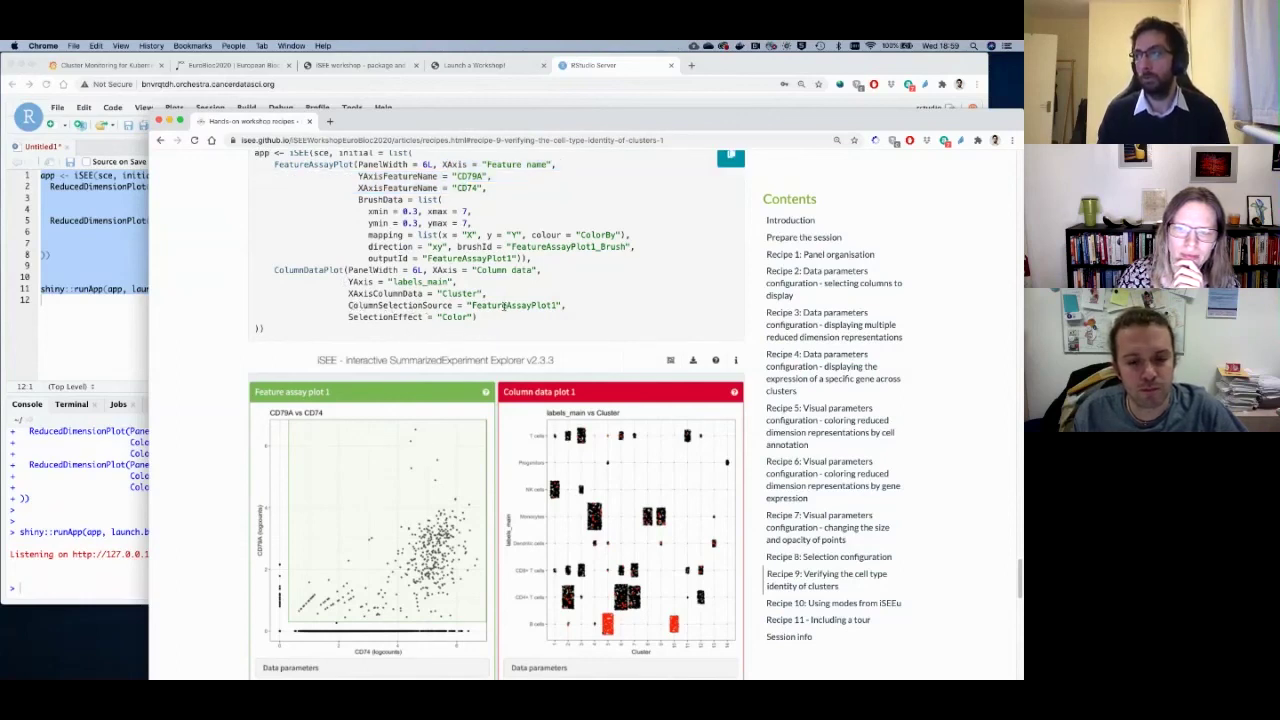
Copy the Recipe 9 solution code into the RStudio script in place of the previous iSEE call and run the whole script.
scroll(332, 313, up, 2)
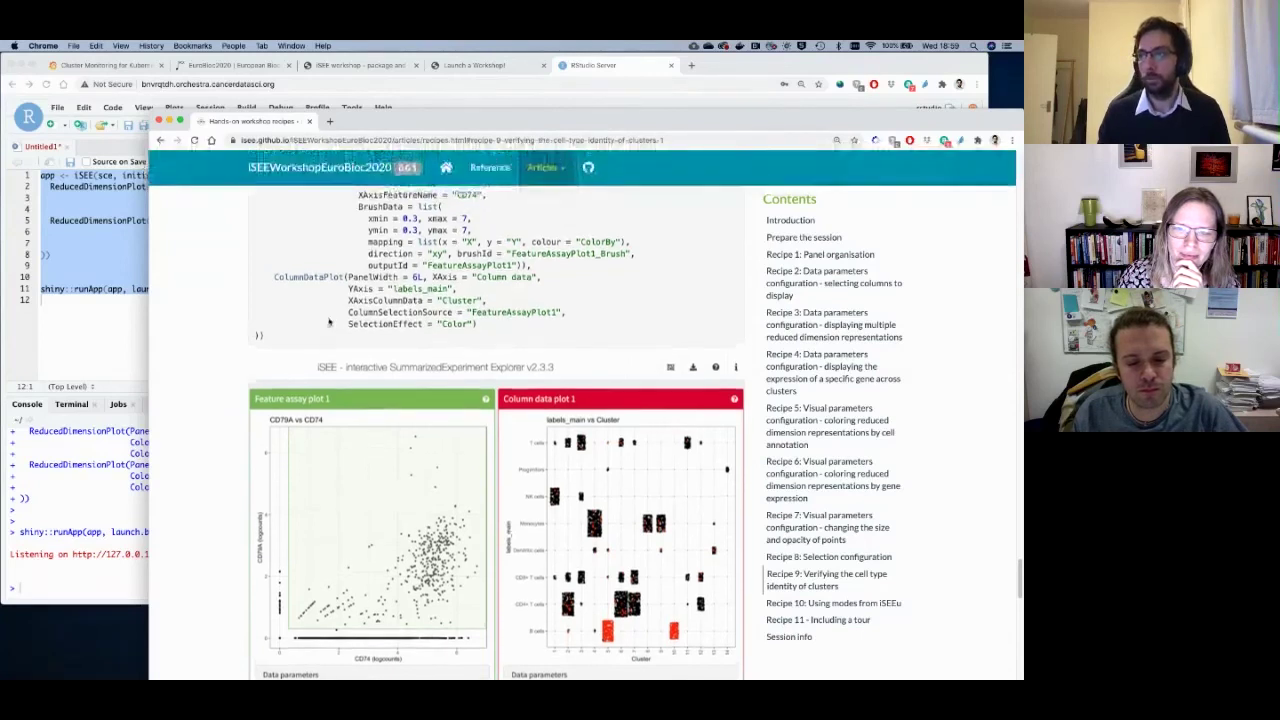
drag(287, 400, 250, 212)
key(super+c)
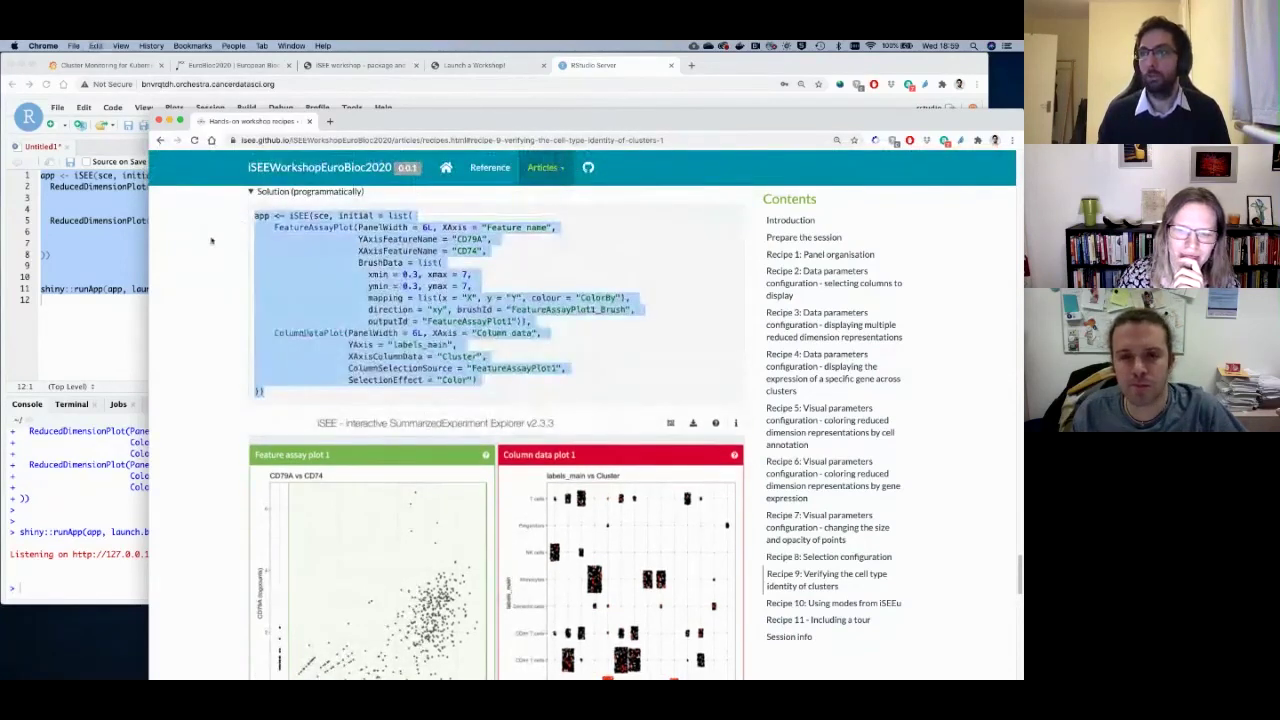
key(super+Tab)
key(super+v)
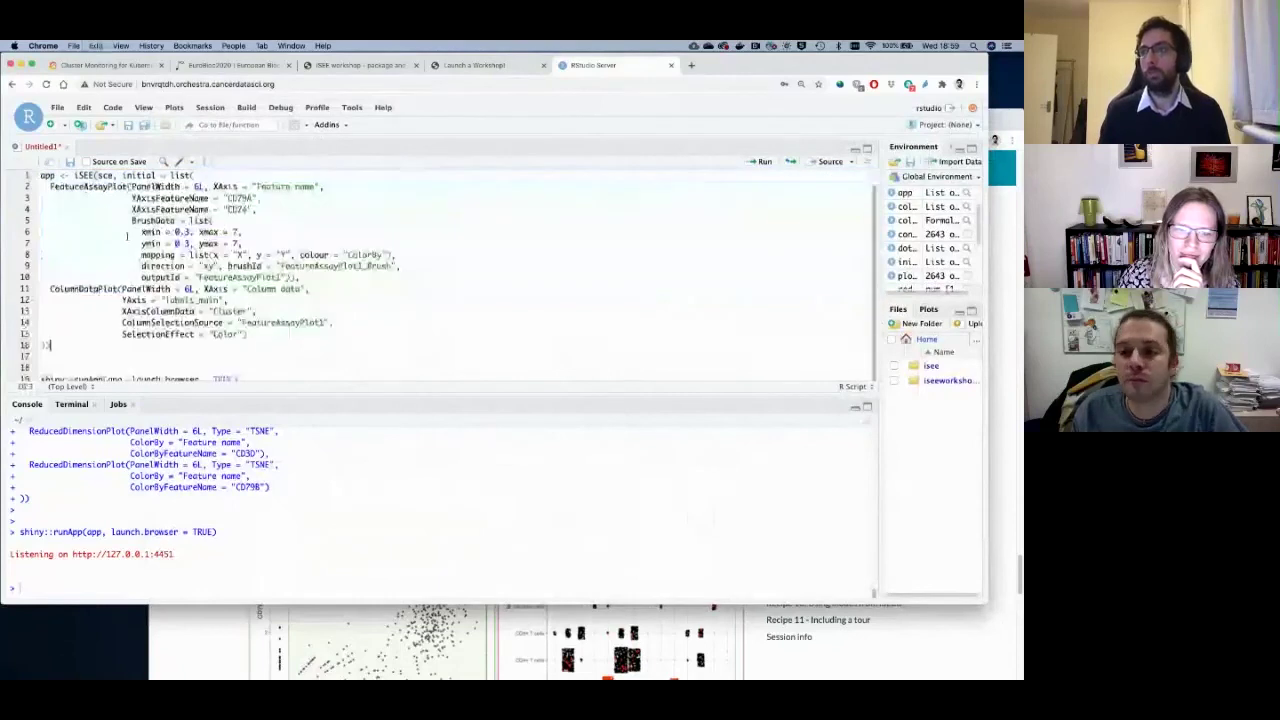
key(super+a)
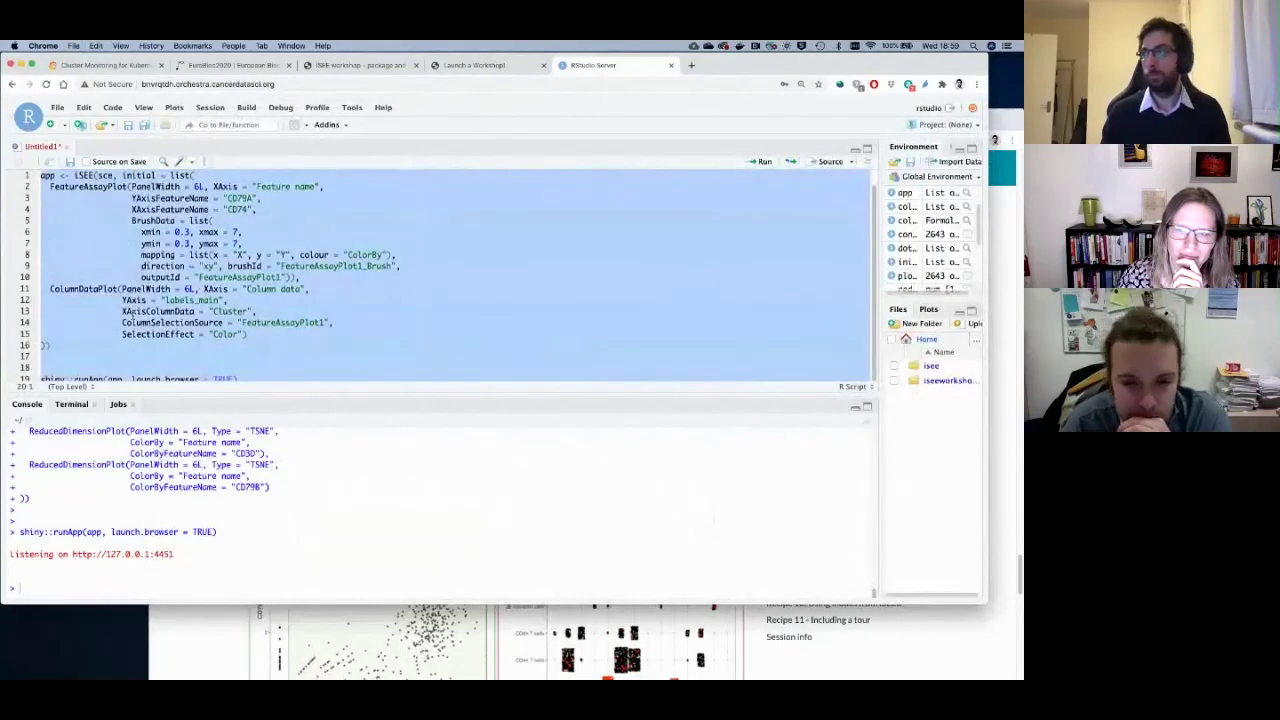
key(super+Return)
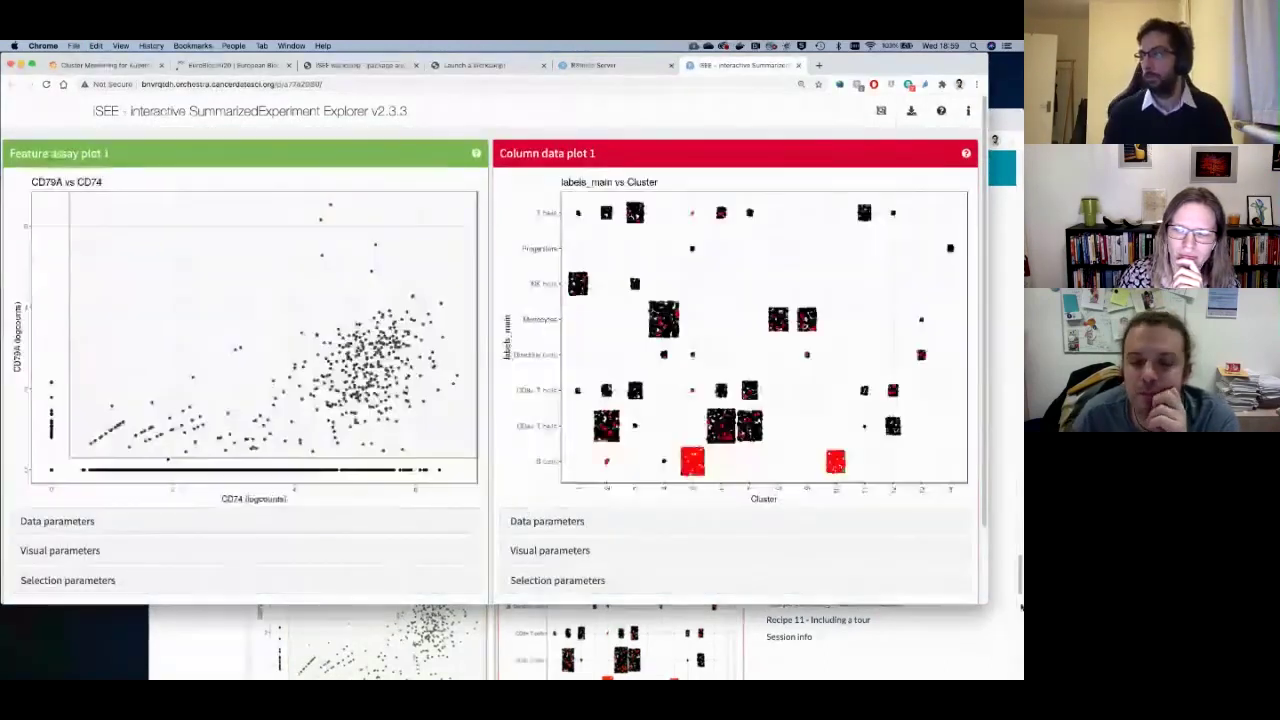
Enlarge the browser window and set the Y-axis feature of Feature assay plot 1 to CD3E in its data parameters.
drag(988, 620, 987, 642)
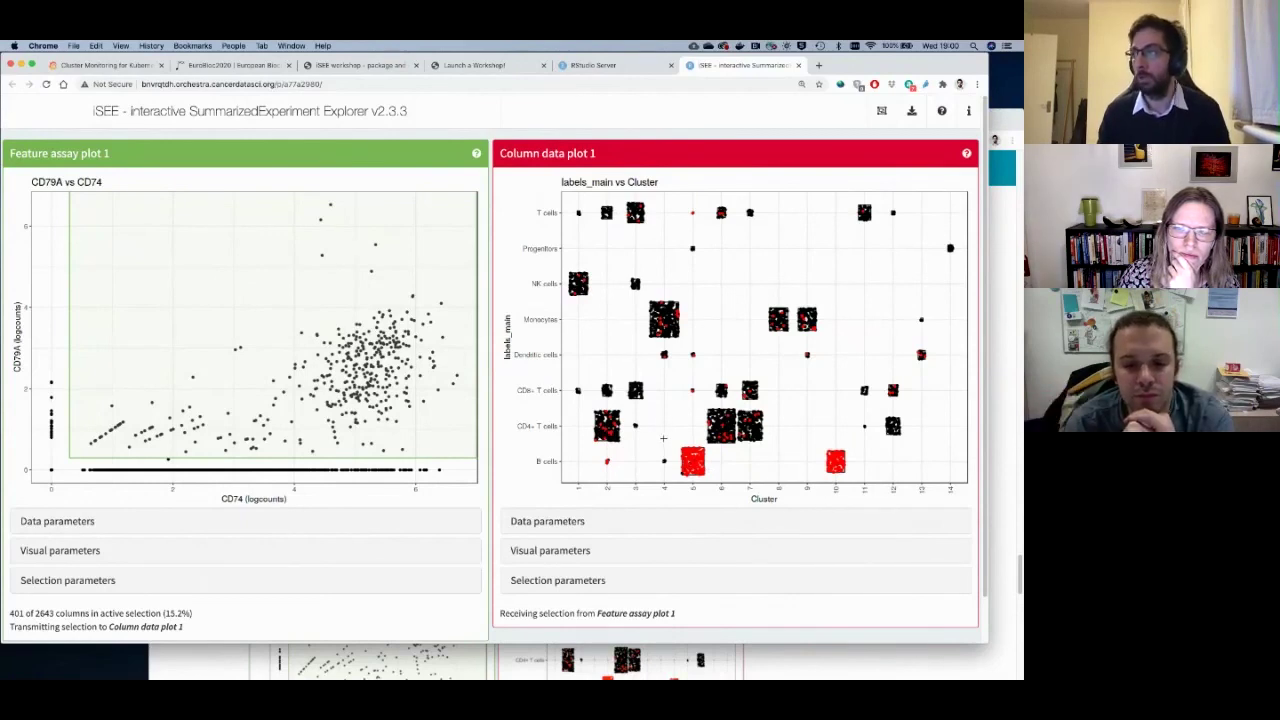
click(94, 521)
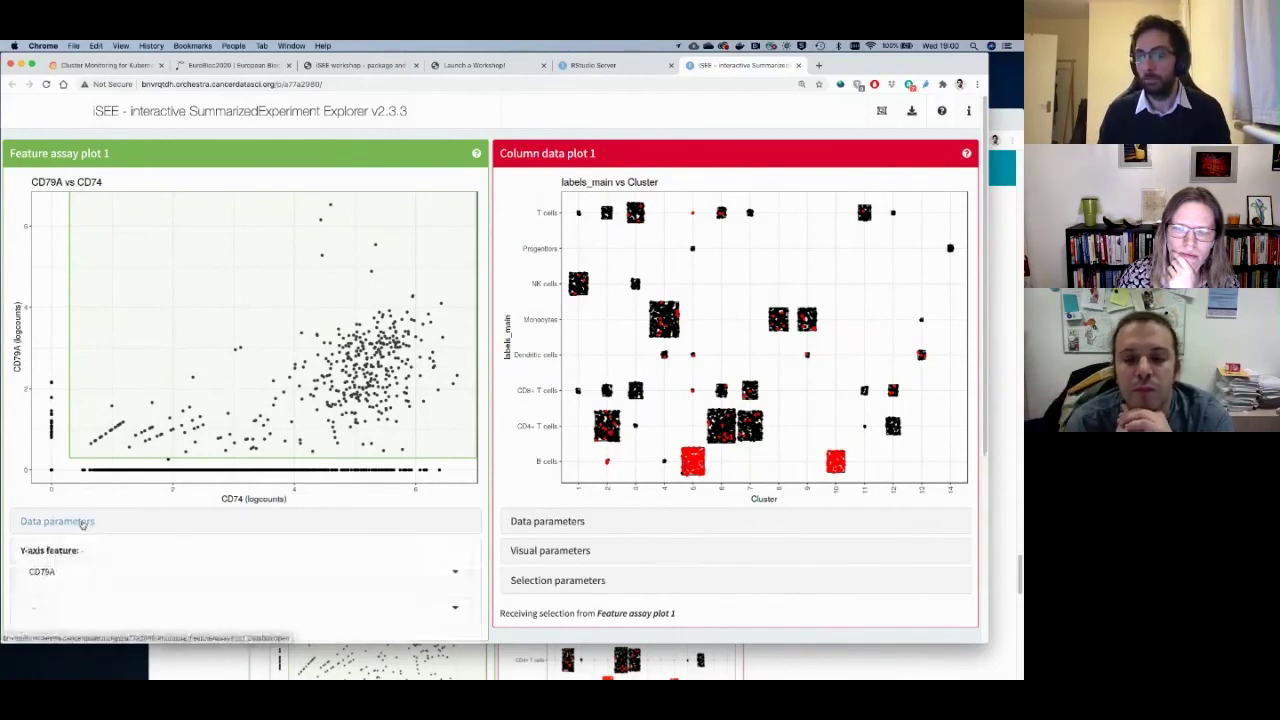
scroll(95, 518, down, 1)
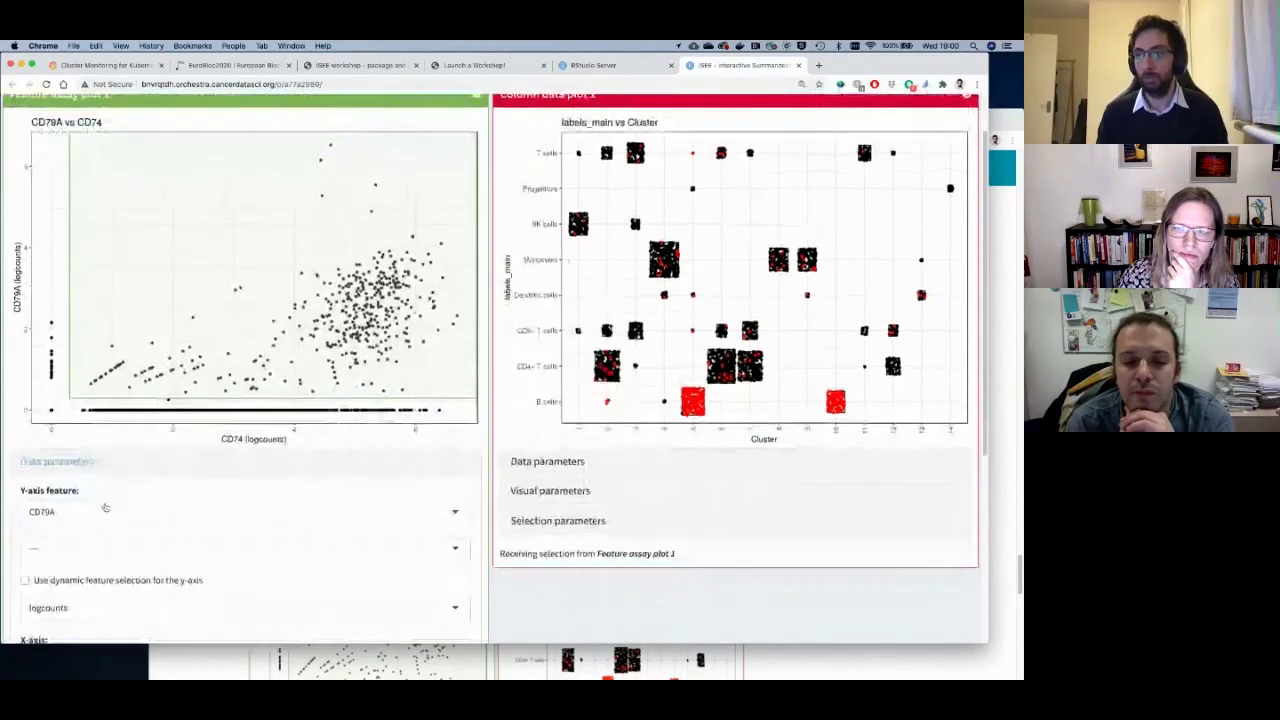
scroll(80, 520, down, 1)
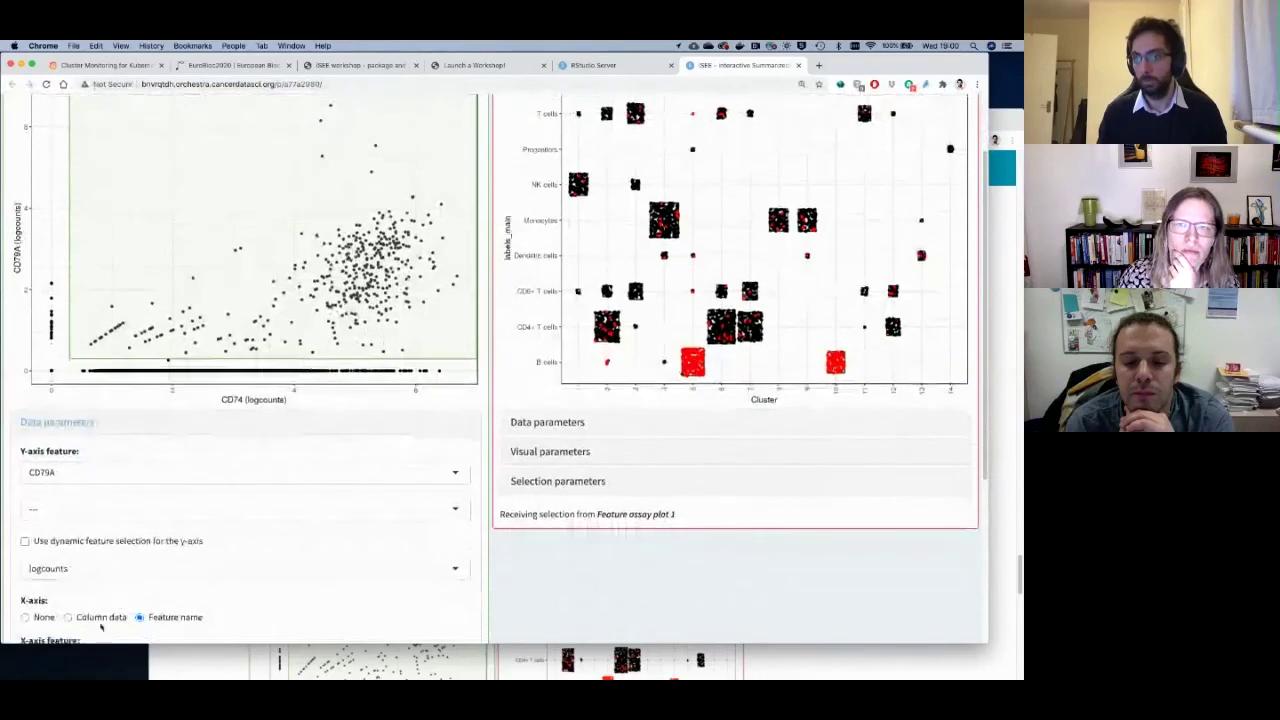
scroll(110, 600, down, 4)
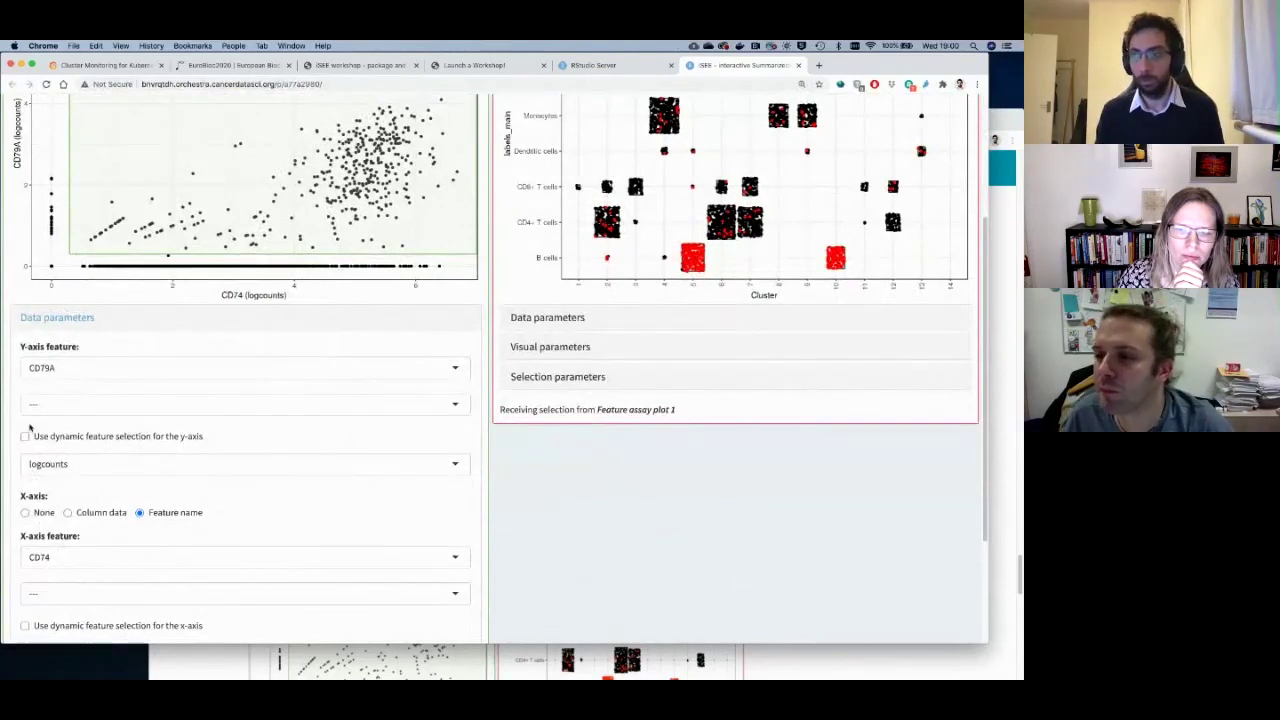
click(68, 371)
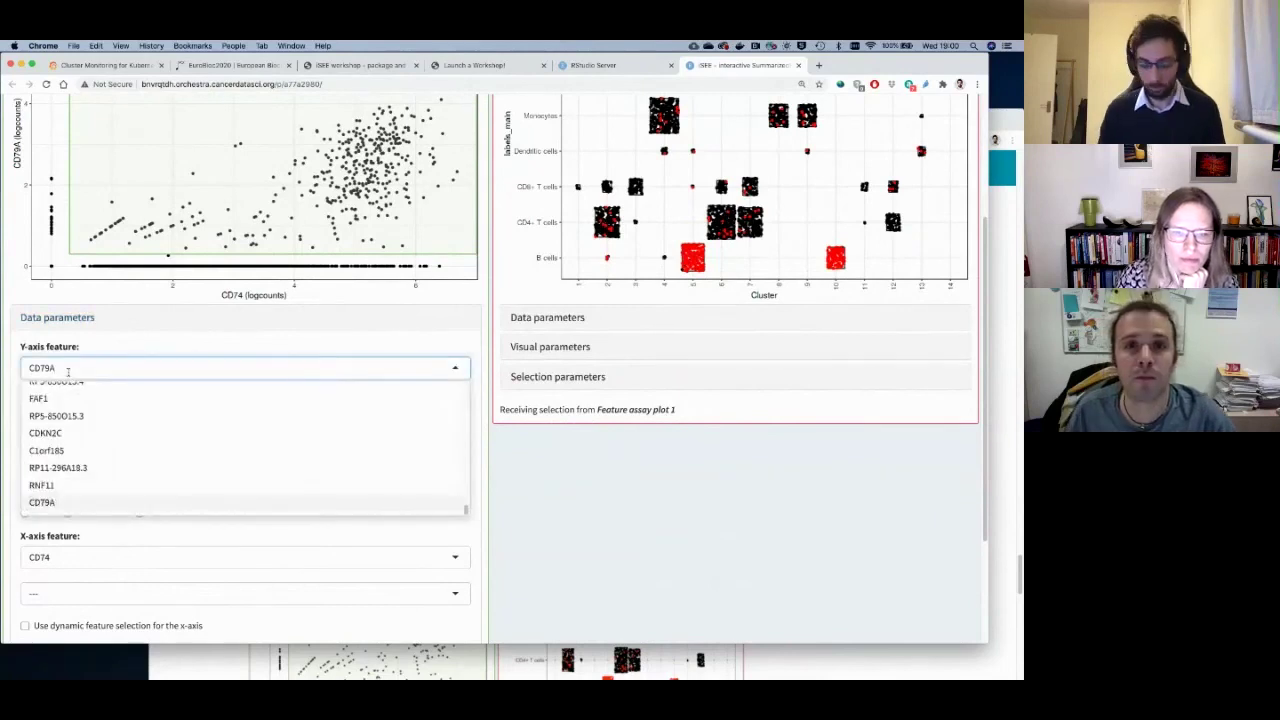
key(BackSpace)
text(cd3)
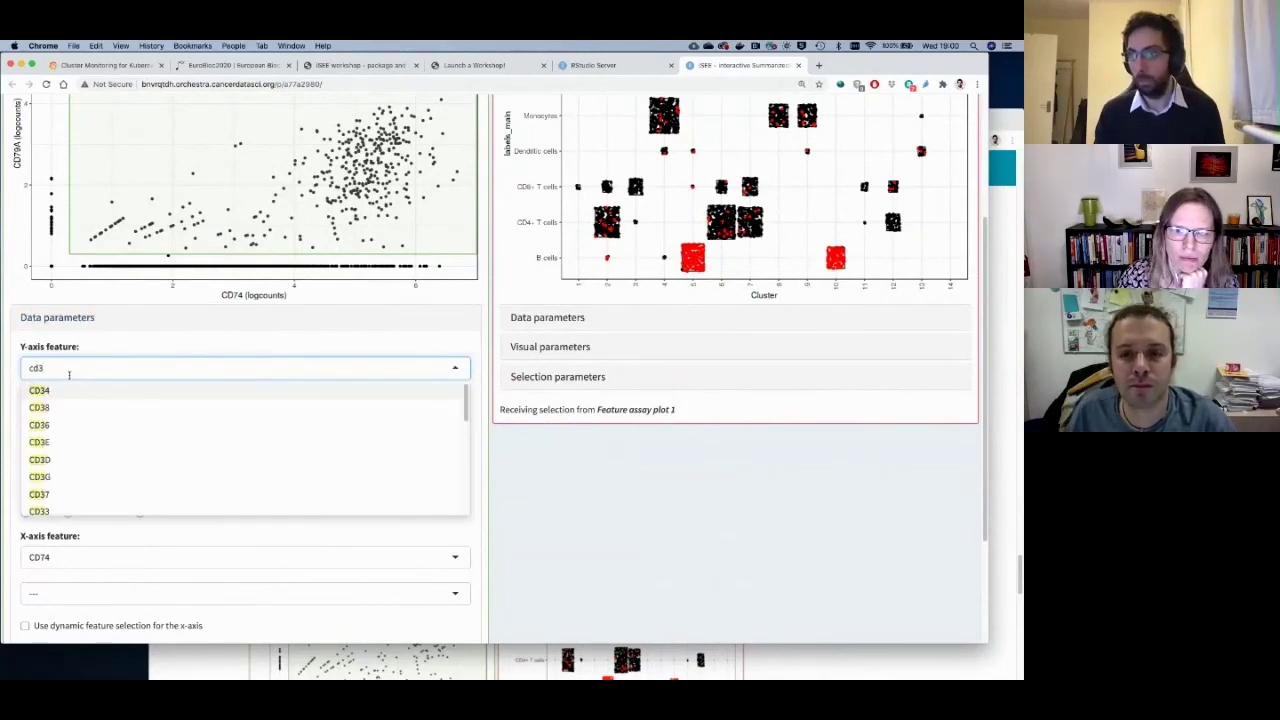
click(67, 443)
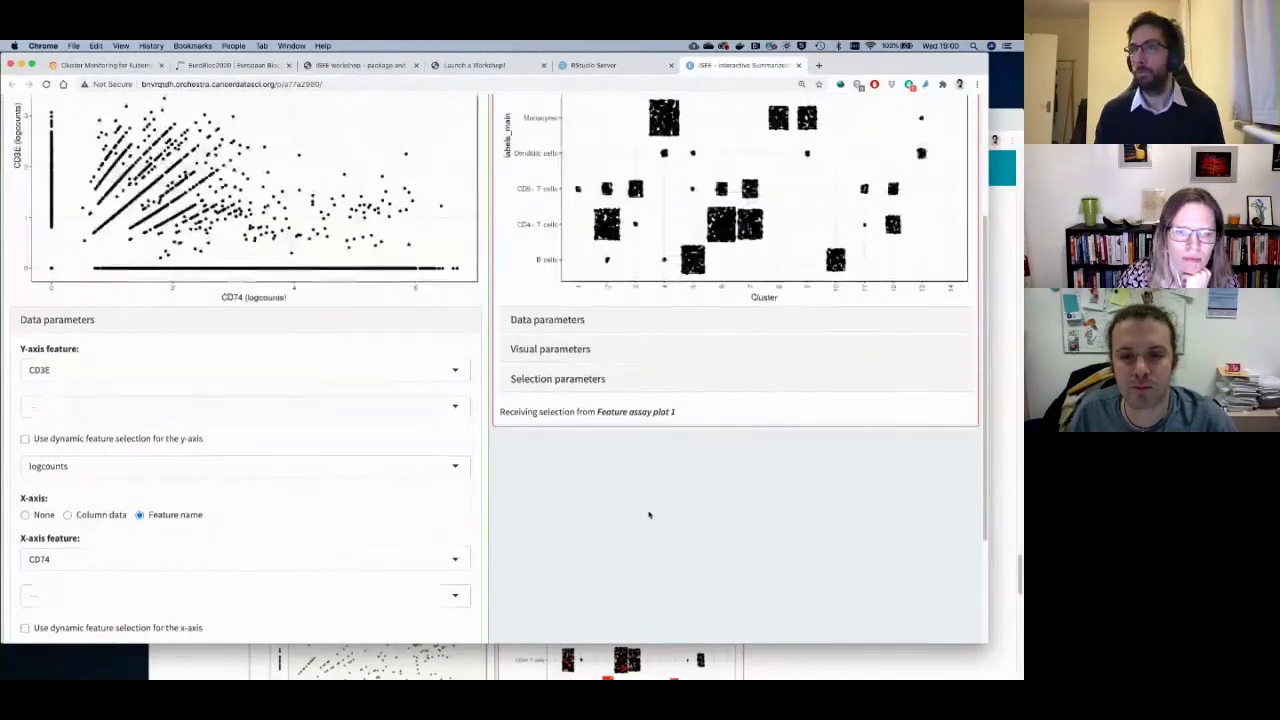
Brush the column of CD3E-expressing cells with zero CD74 expression in Feature assay plot 1.
scroll(538, 470, up, 2)
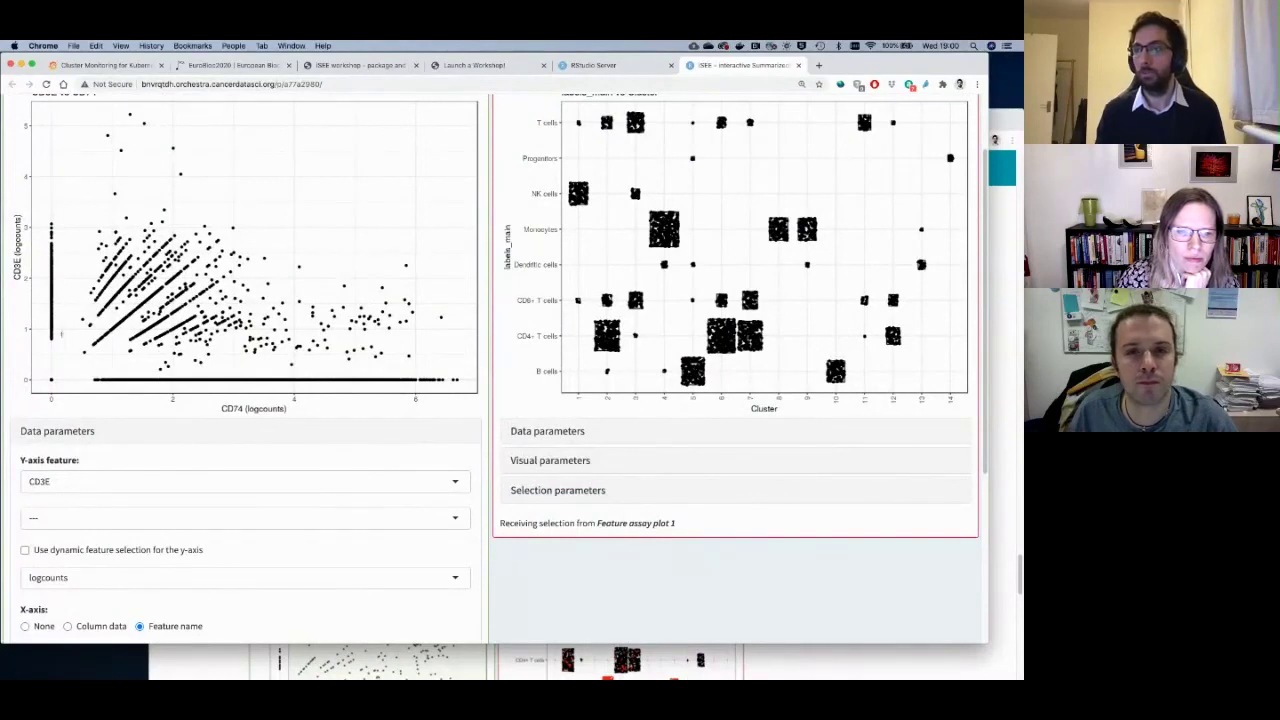
drag(63, 347, 31, 188)
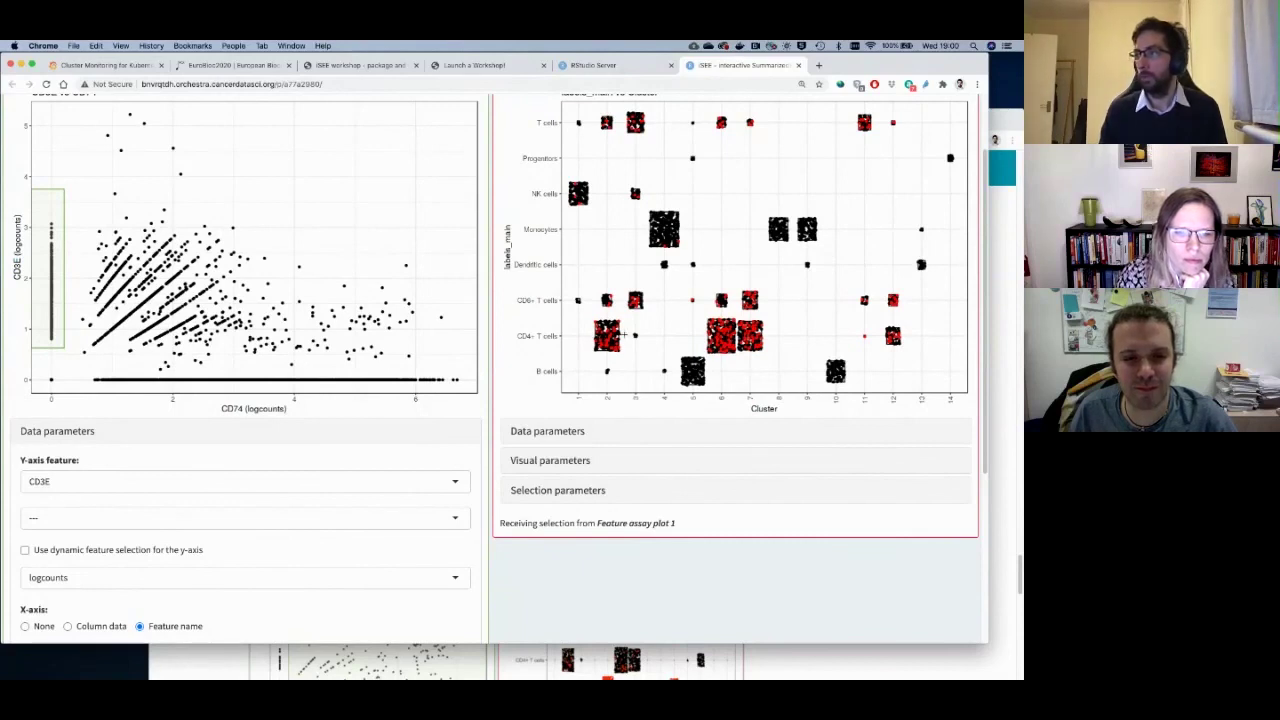
mouse_move(607, 335)
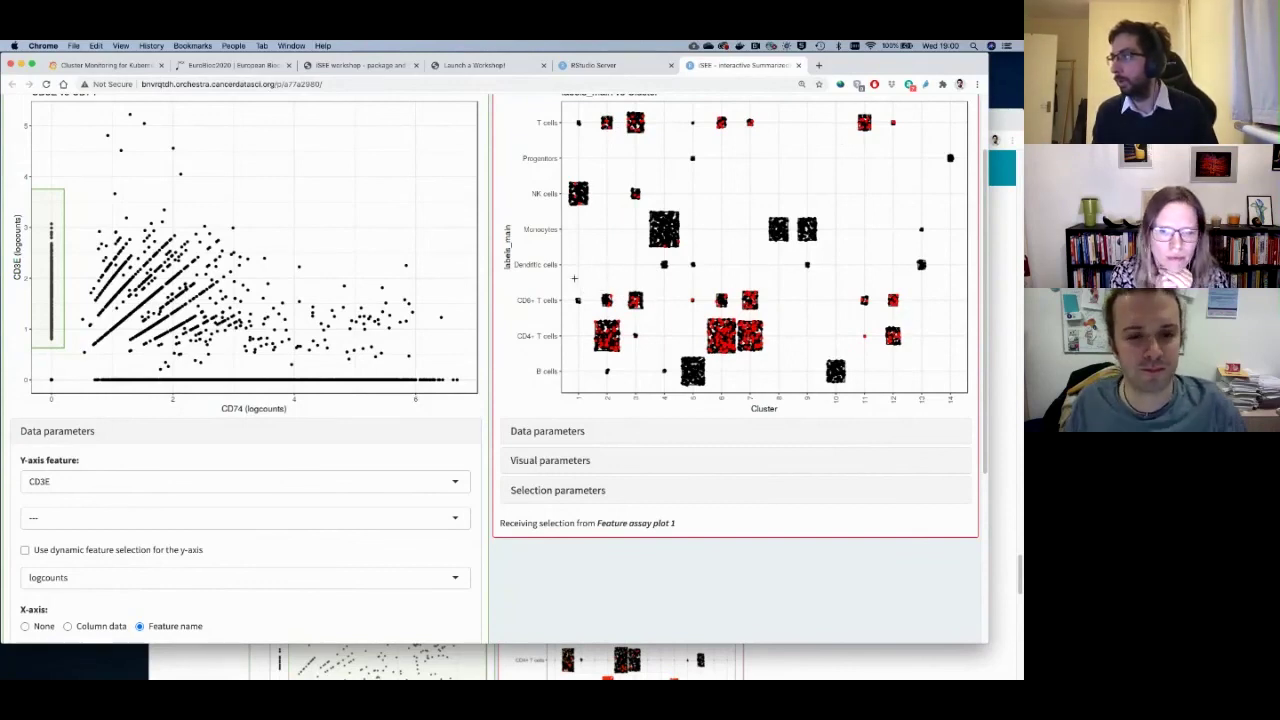
Brush the CD8+ T cells row across the clusters in Column data plot 1, zoom into it and restore the full plot.
drag(568, 280, 965, 323)
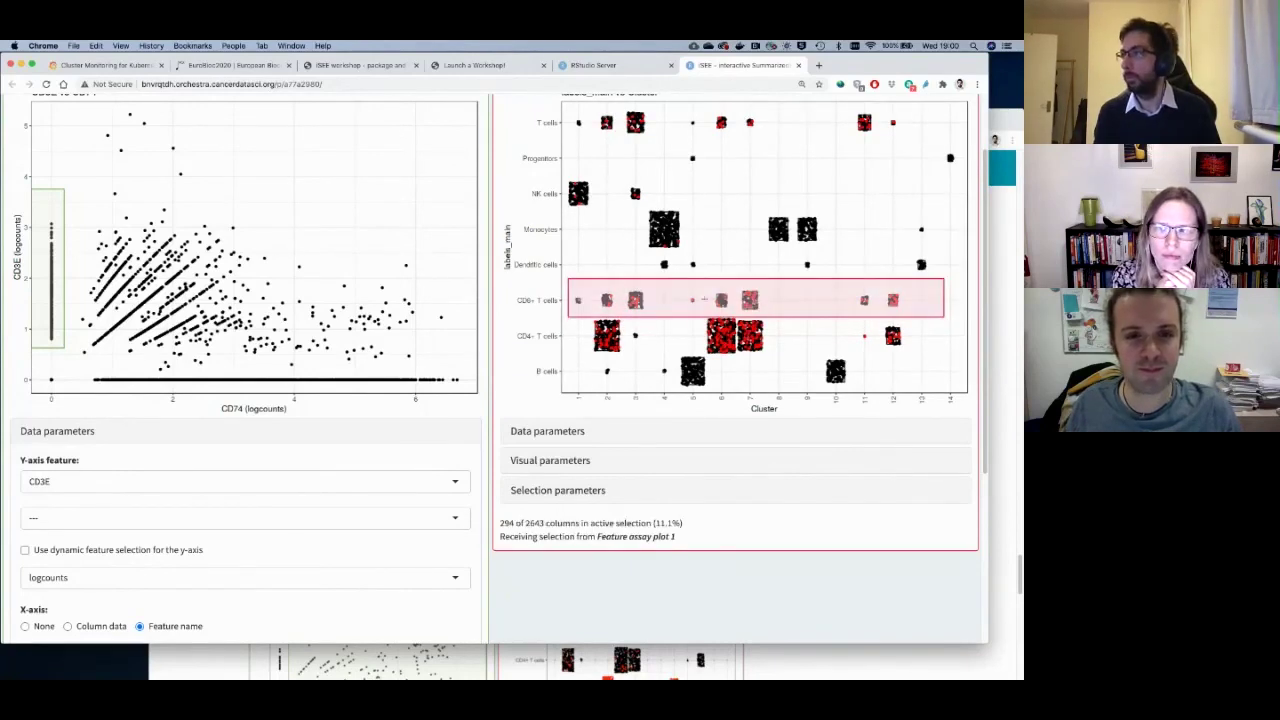
double_click(681, 295)
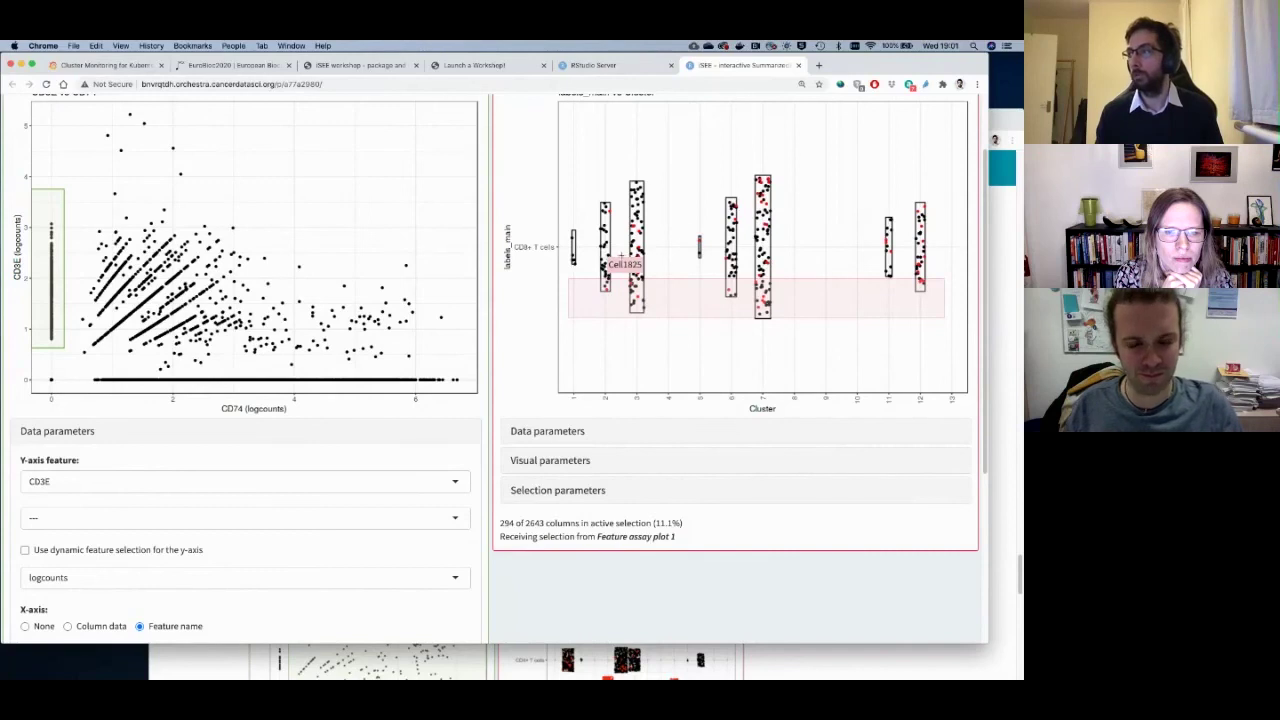
double_click(689, 189)
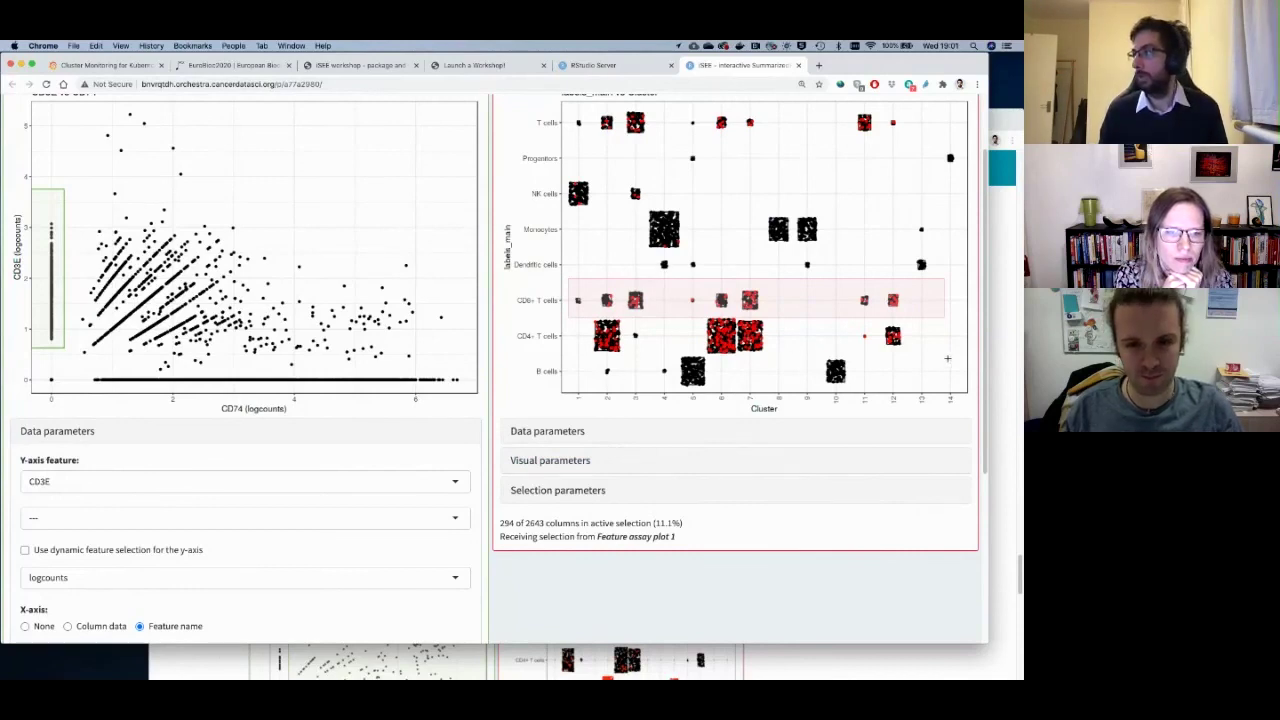
Zoom Column data plot 1 into the CD4+ T cells row to inspect the coloured points, and return to the full plot.
mouse_move(950, 355)
mouse_down()
mouse_move(590, 318)
mouse_move(685, 345)
mouse_up()
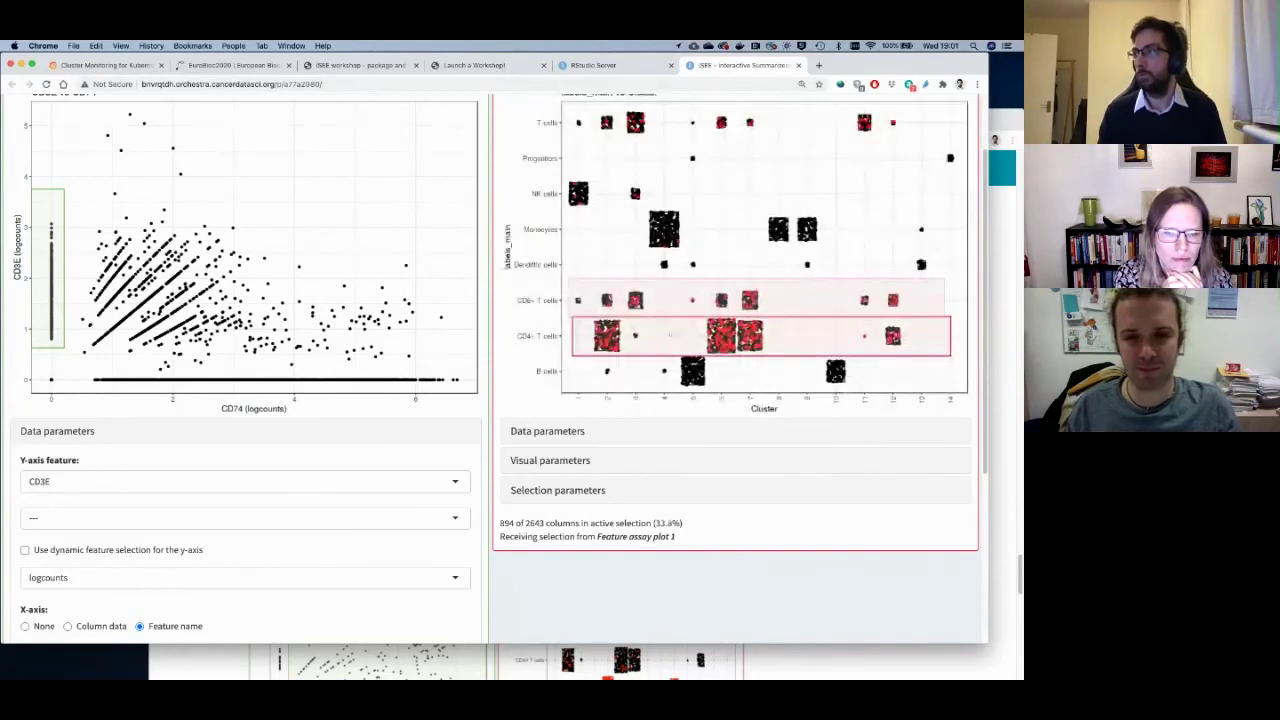
double_click(670, 336)
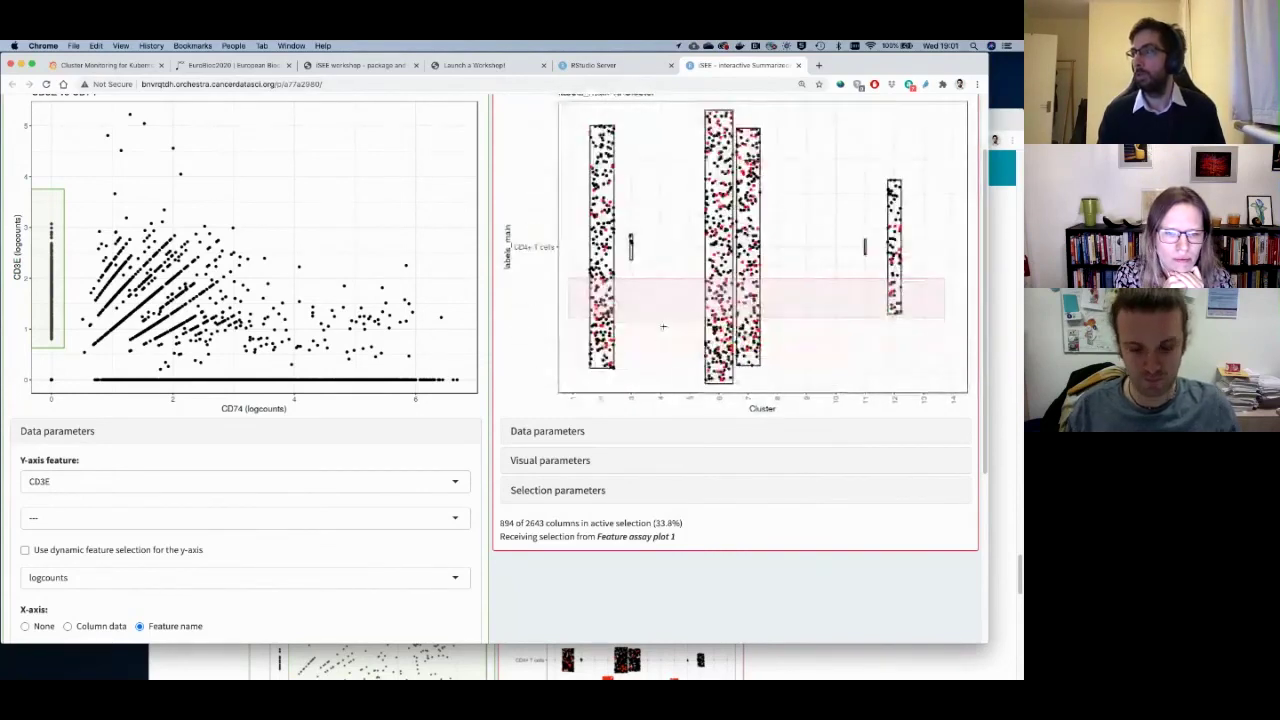
mouse_move(630, 250)
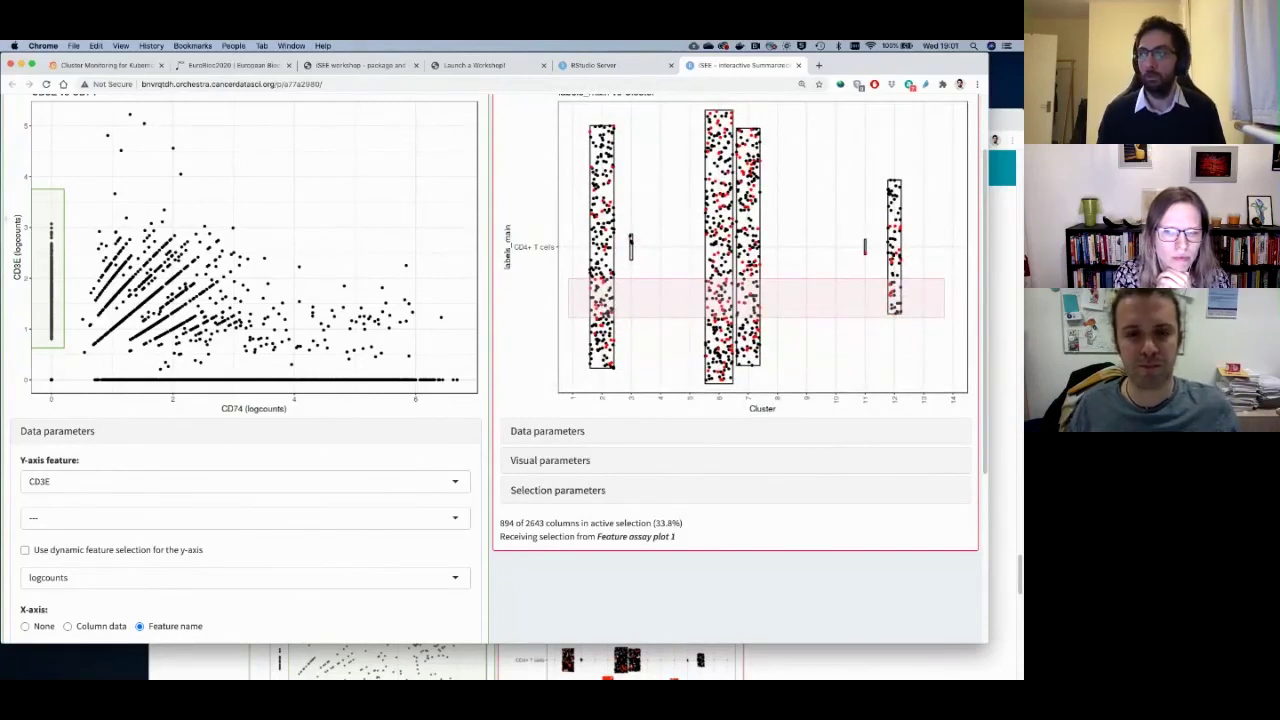
double_click(656, 217)
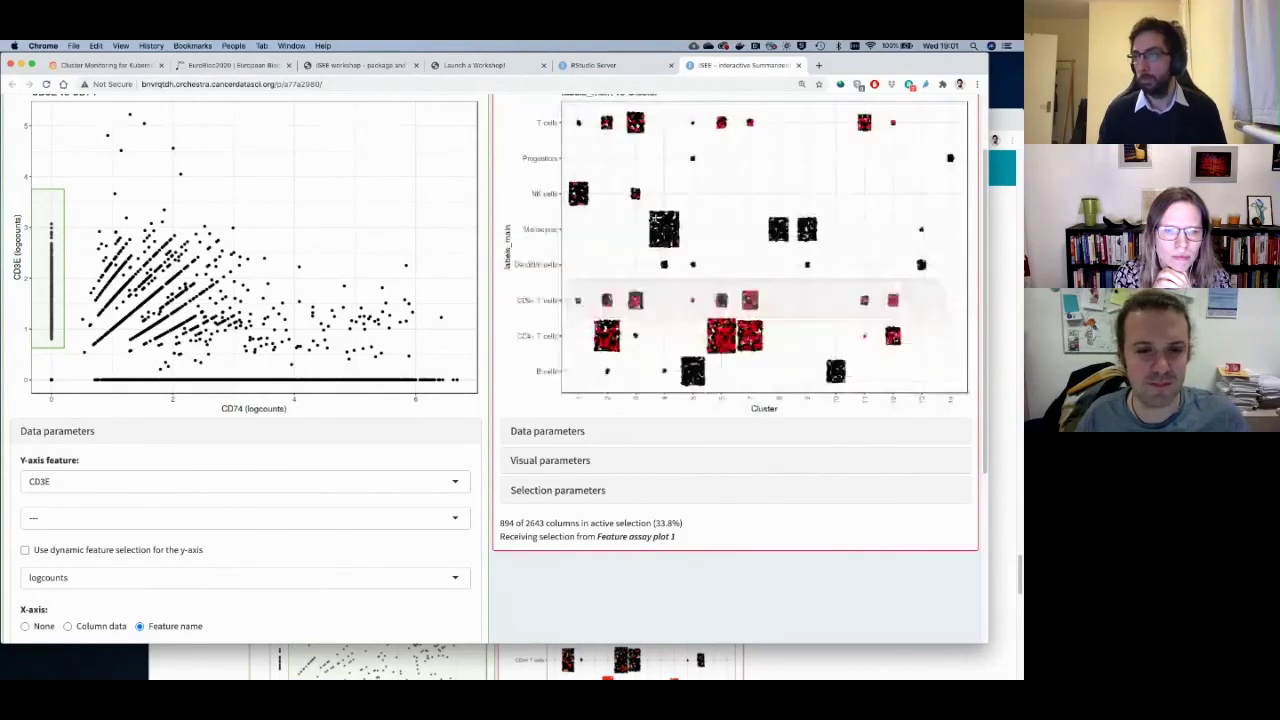
Clear the column selection source of Column data plot 1 and make Feature assay plot 1 receive its column selection from Column data plot 1.
click(180, 432)
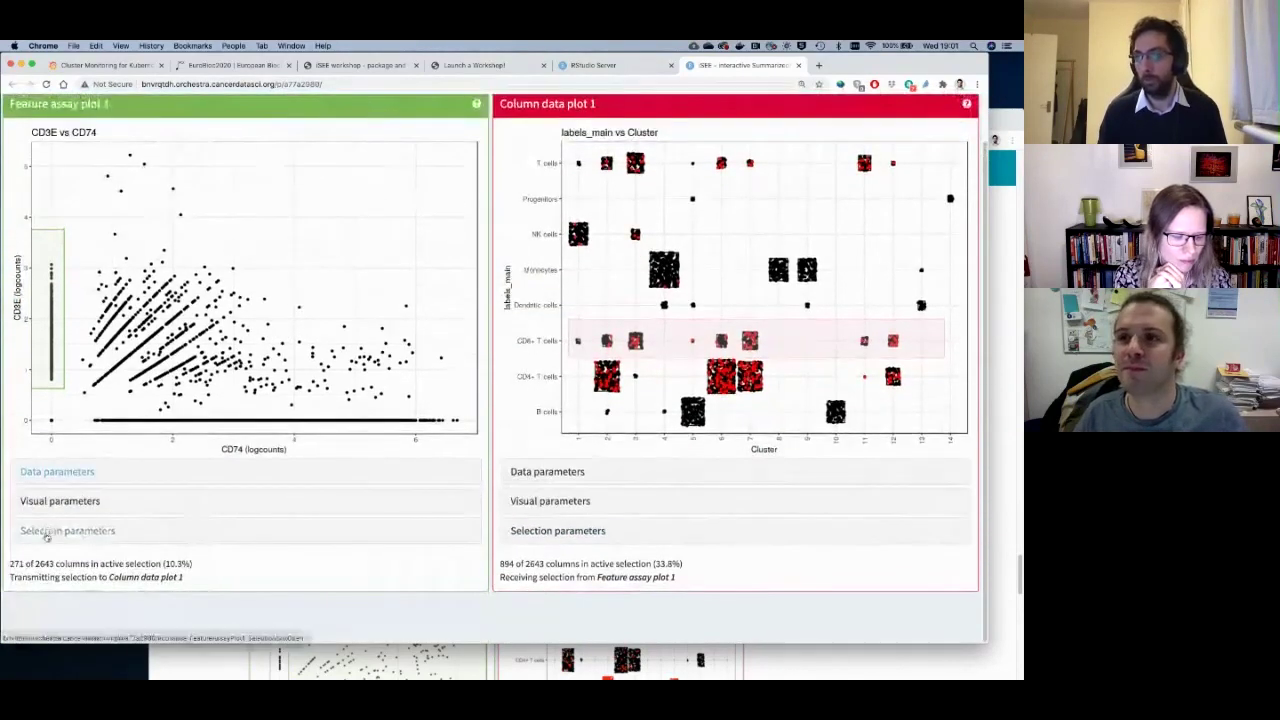
click(60, 531)
scroll(151, 531, down, 1)
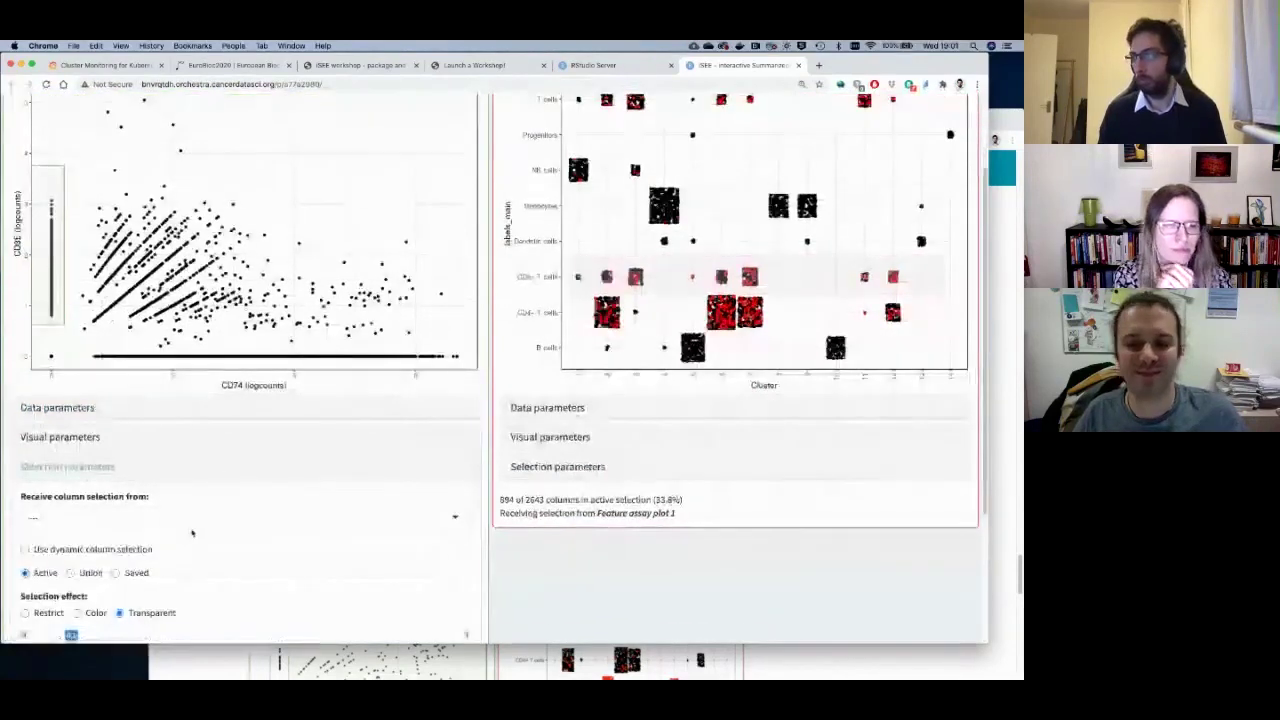
click(558, 466)
click(546, 518)
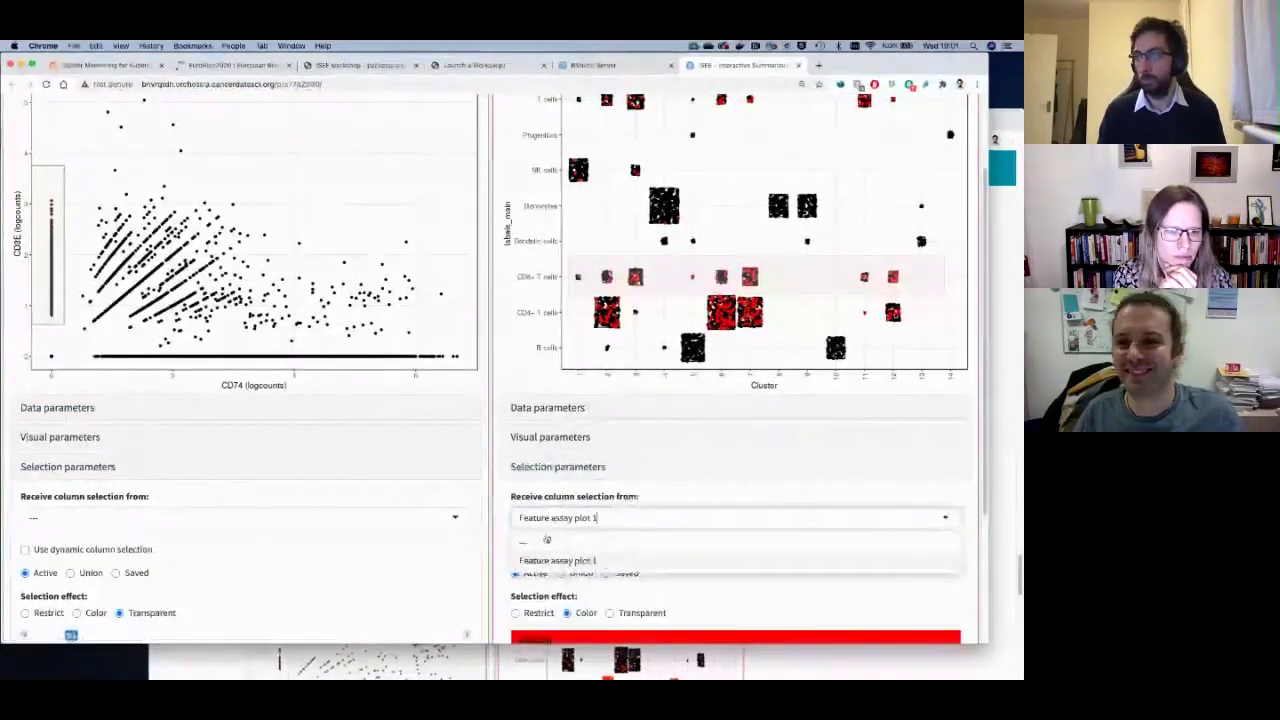
click(546, 540)
click(240, 518)
click(113, 556)
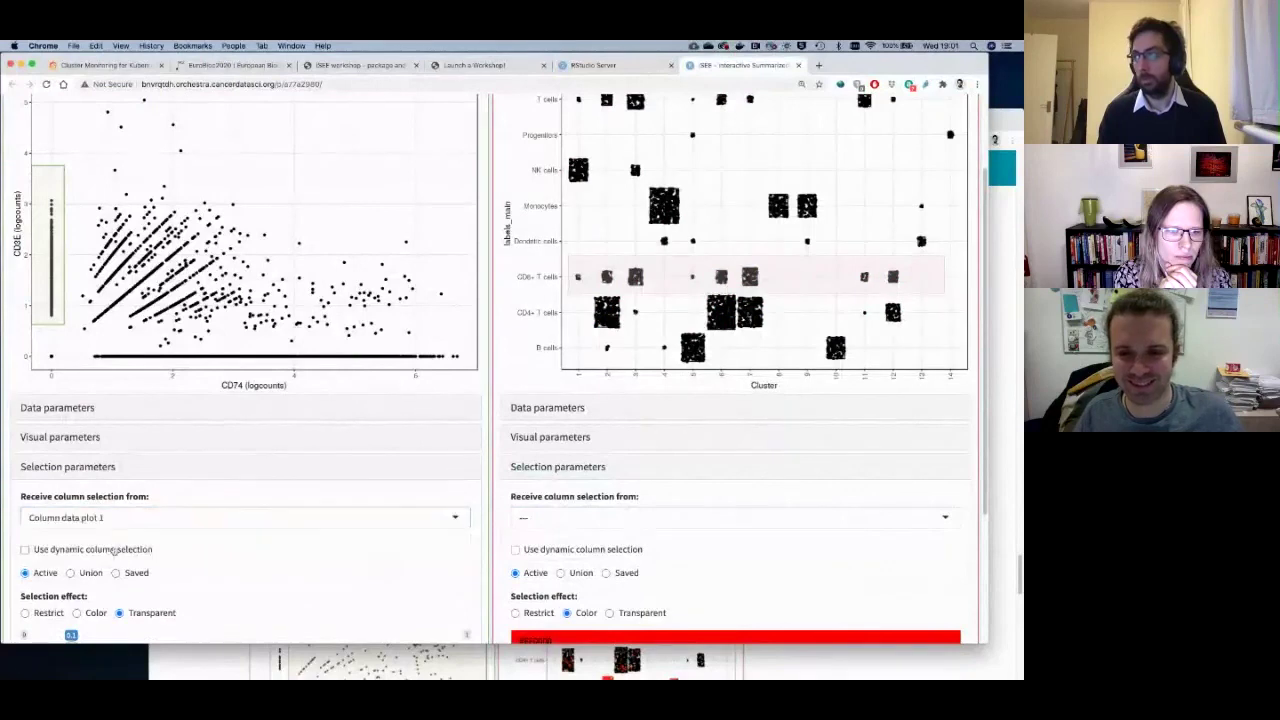
click(68, 466)
scroll(755, 318, up, 2)
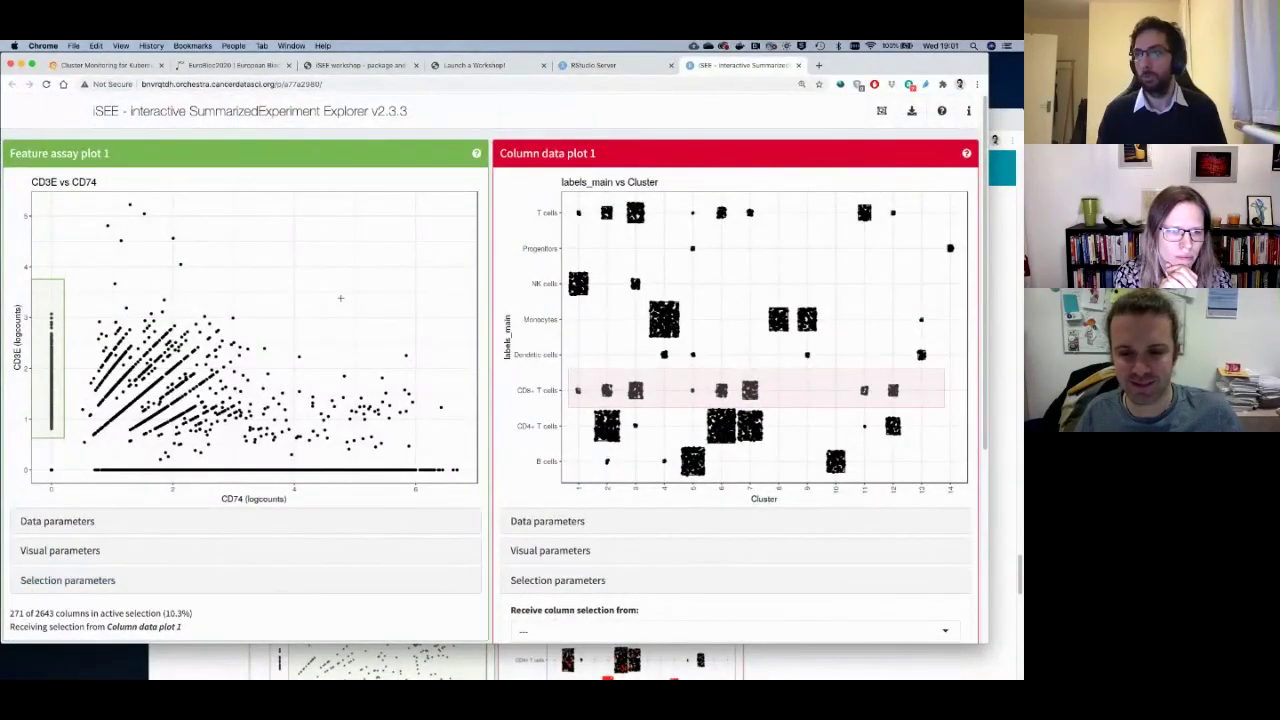
Clear the brush in Feature assay plot 1 and brush the cluster 4 monocytes in Column data plot 1.
double_click(340, 298)
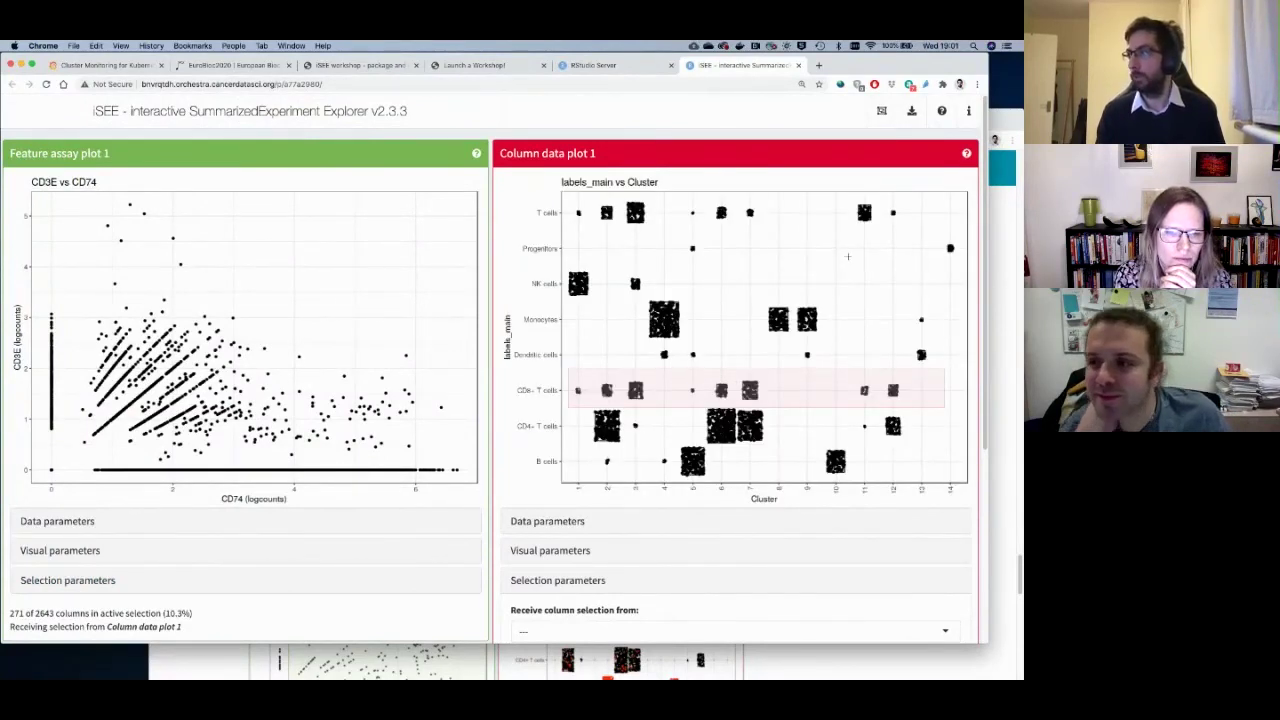
drag(645, 298, 686, 343)
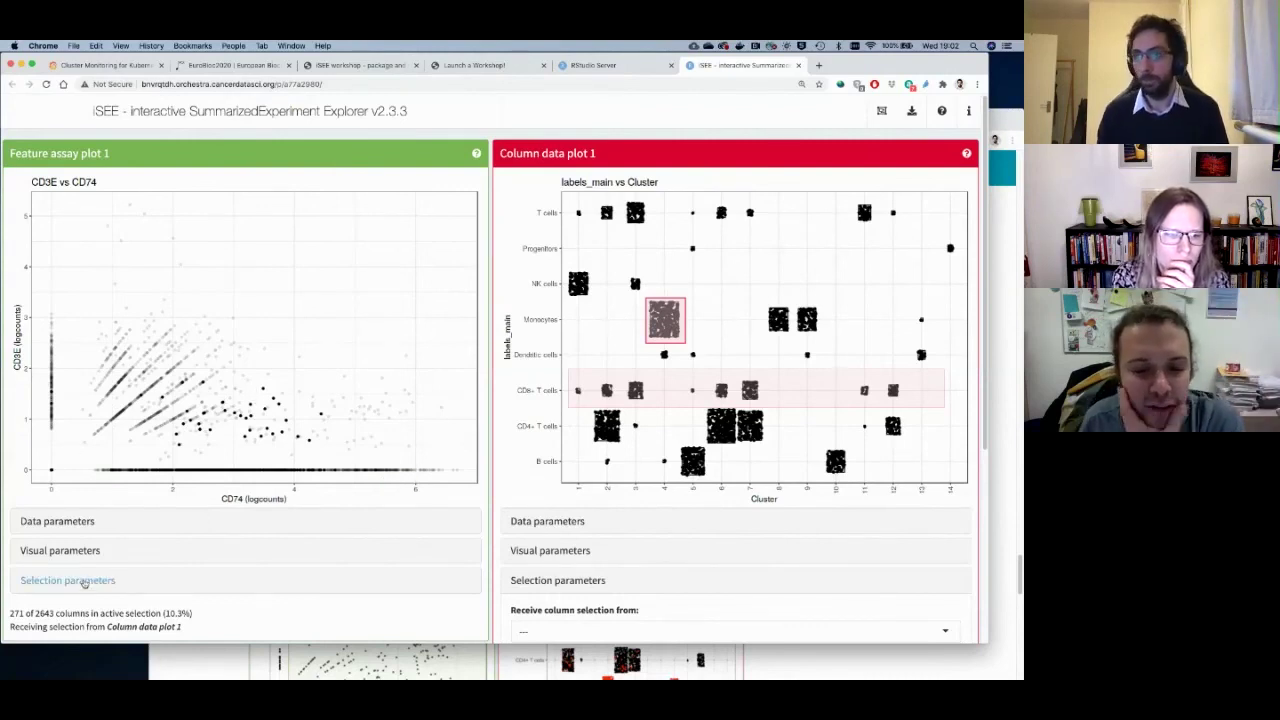
Set the selection effect of Feature assay plot 1 to Color.
scroll(86, 583, down, 1)
click(64, 505)
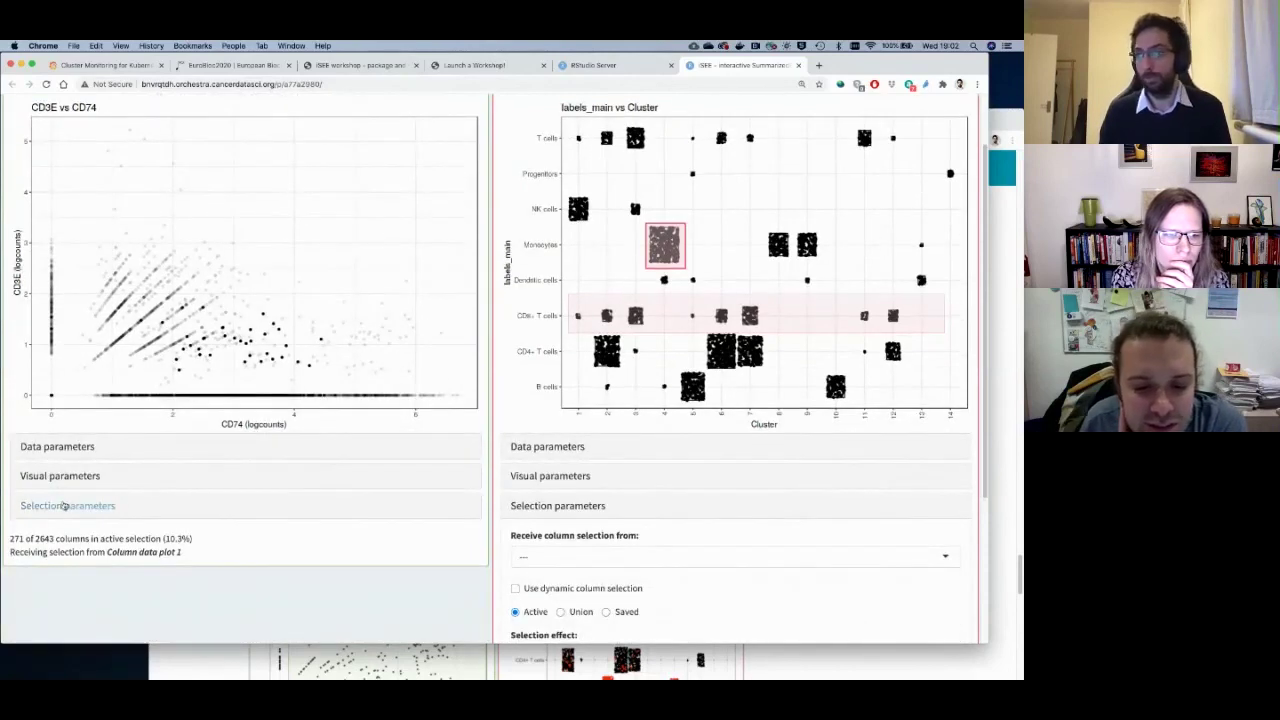
scroll(94, 483, down, 2)
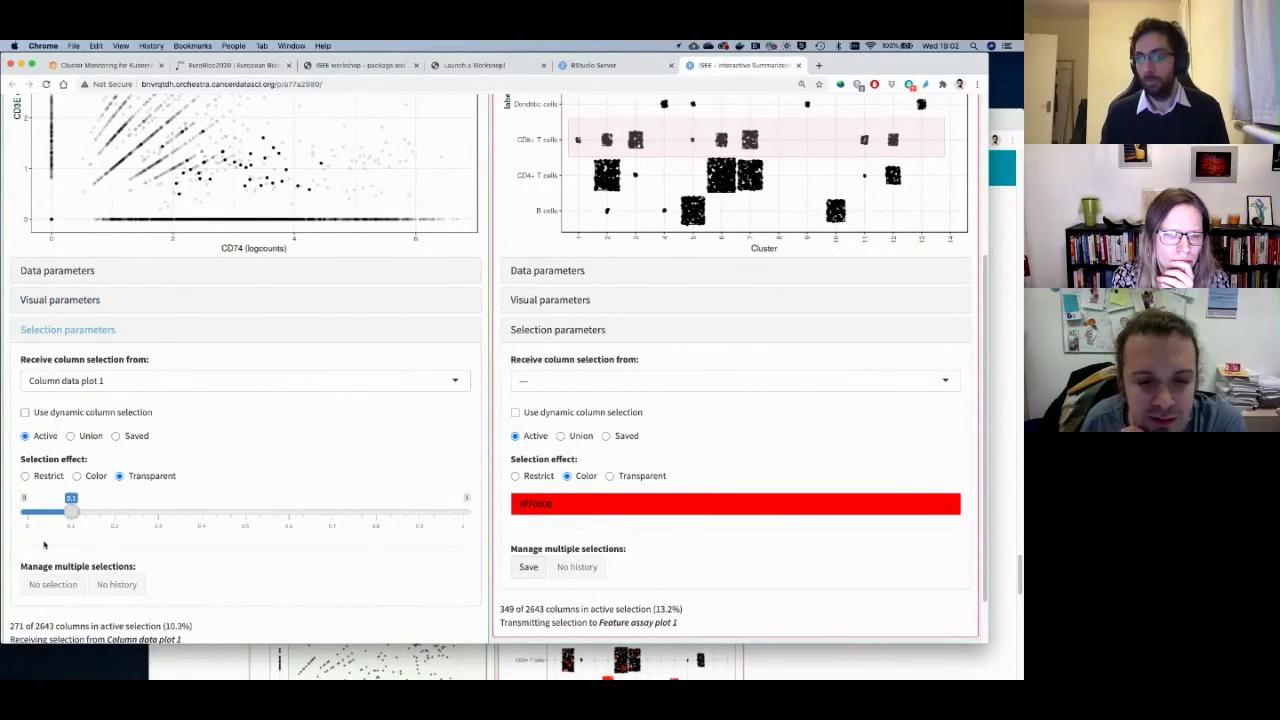
click(92, 478)
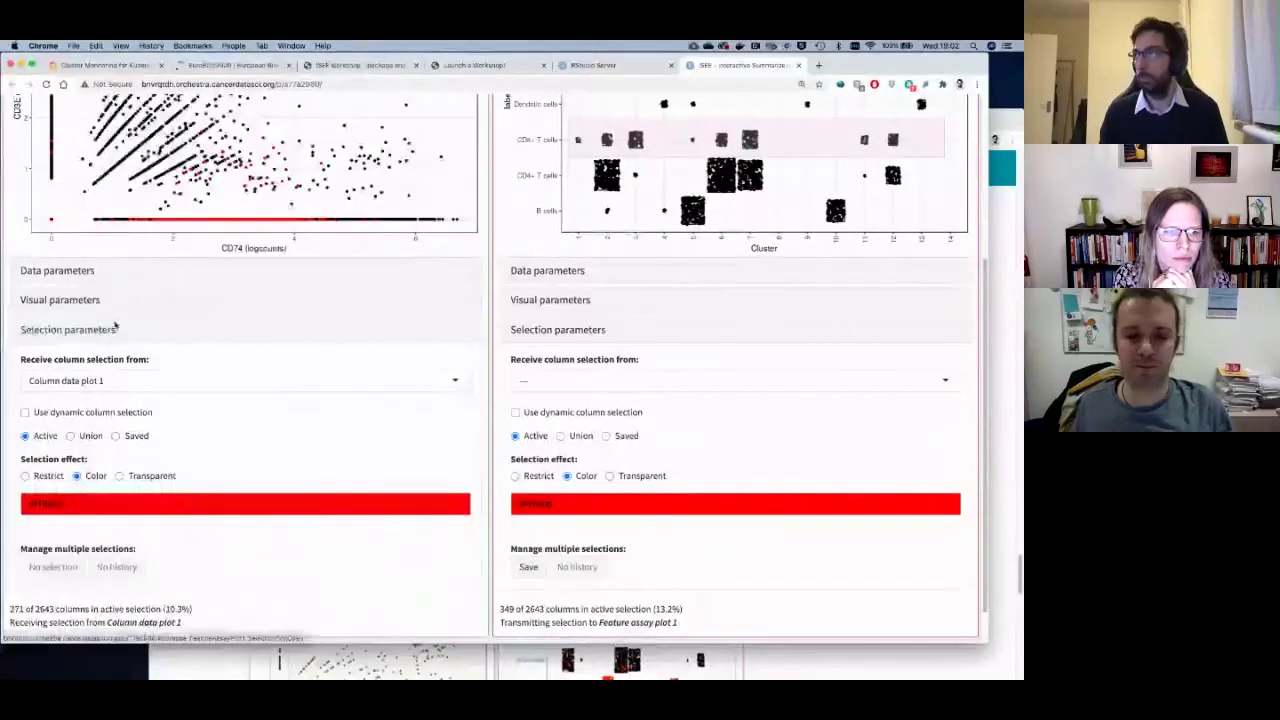
scroll(115, 330, up, 1)
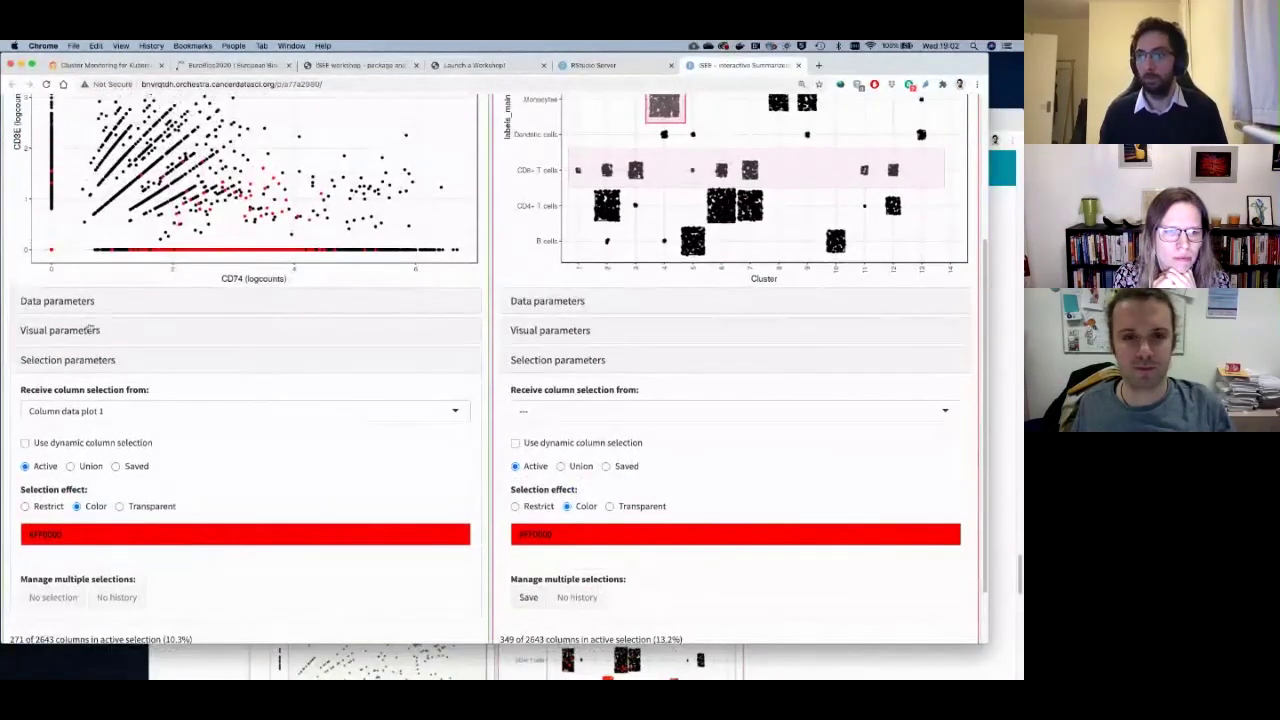
Change the selection colour of Feature assay plot 1 to bright green and collapse the selection parameters of both plots.
click(556, 362)
scroll(180, 362, up, 1)
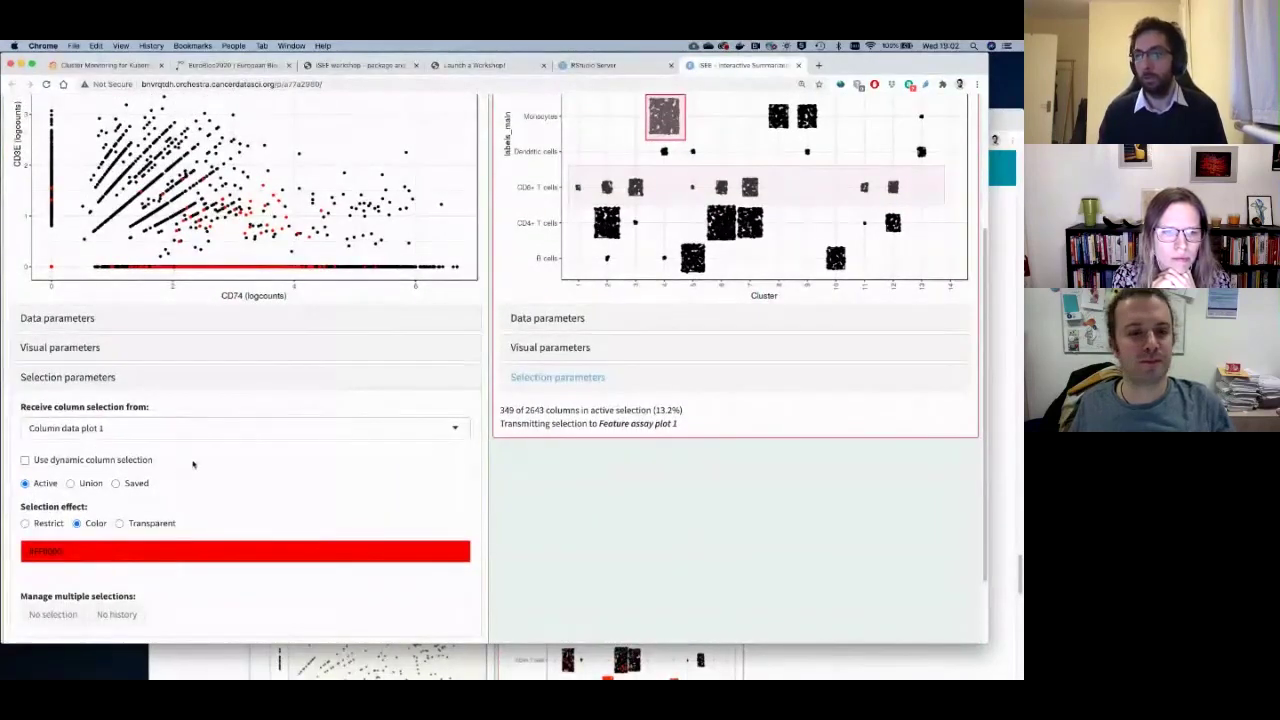
scroll(194, 463, down, 1)
click(185, 530)
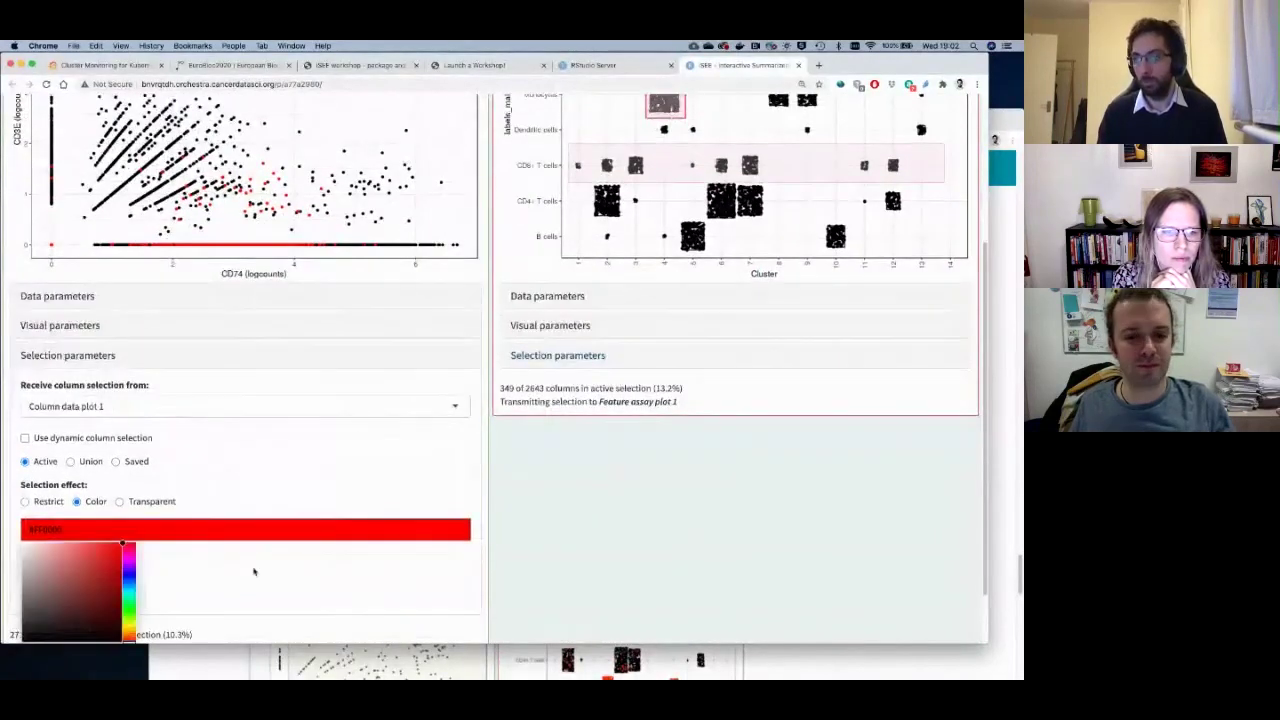
click(128, 605)
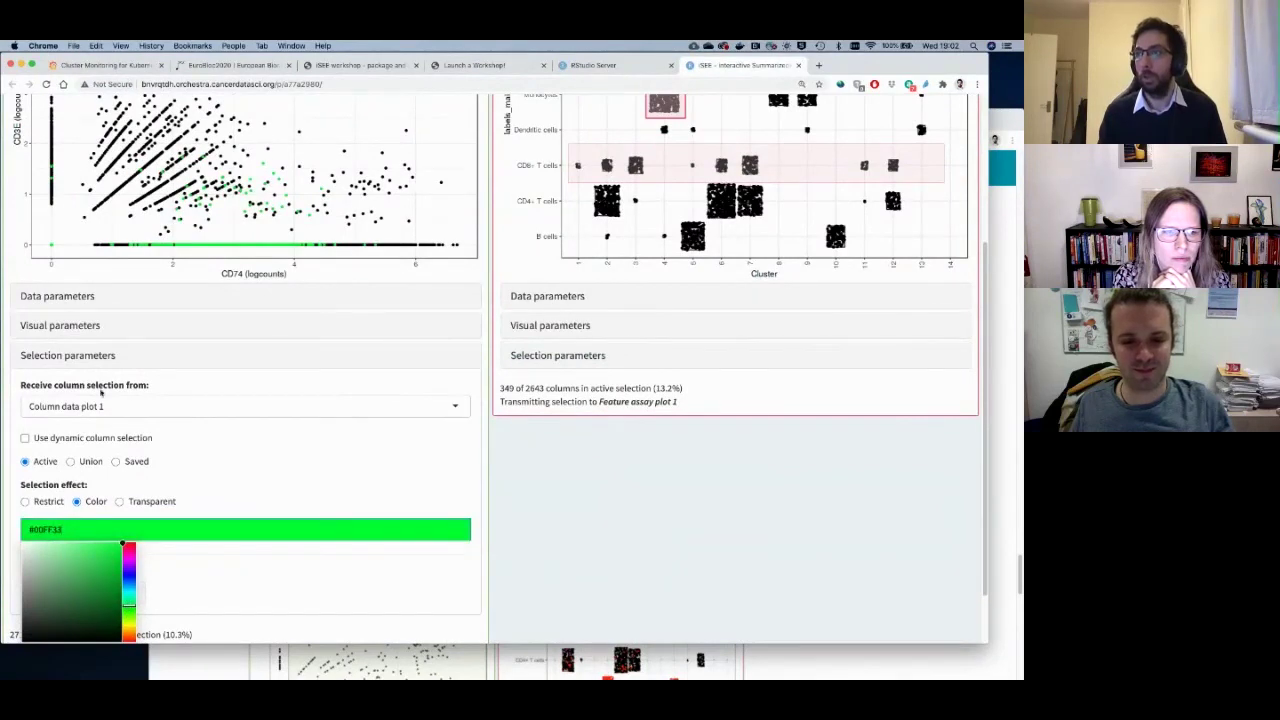
click(94, 357)
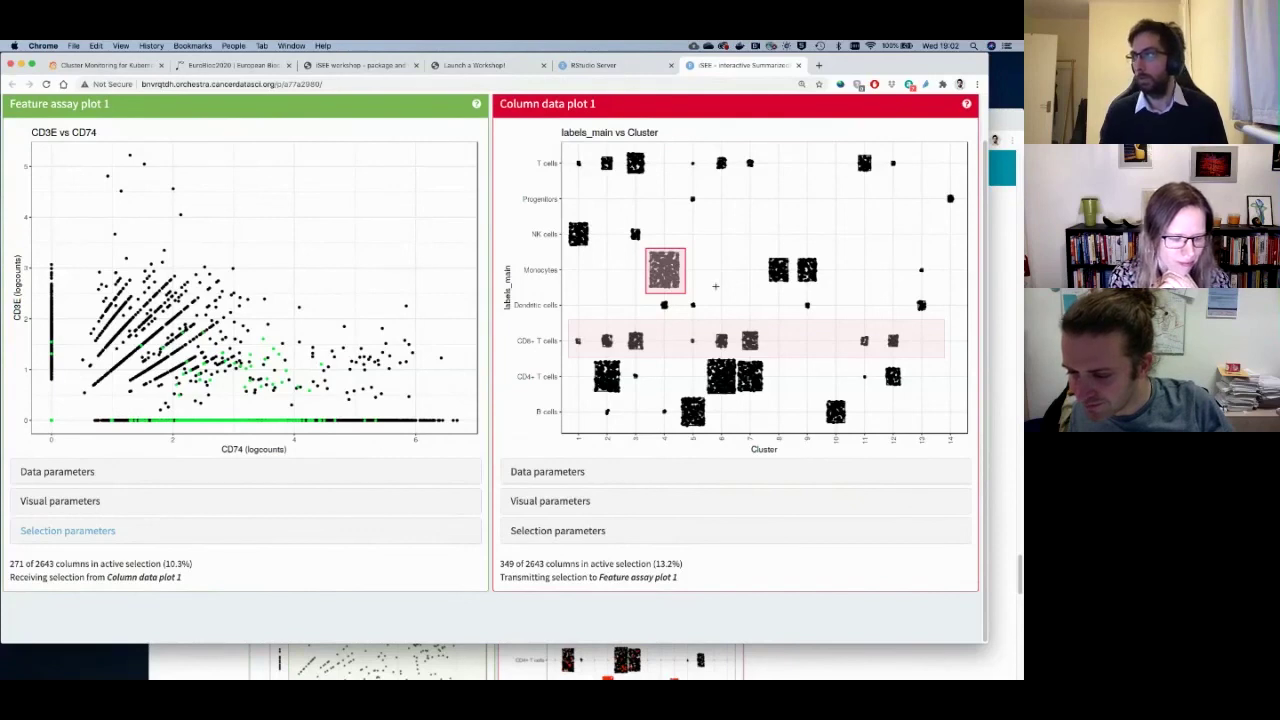
mouse_move(168, 424)
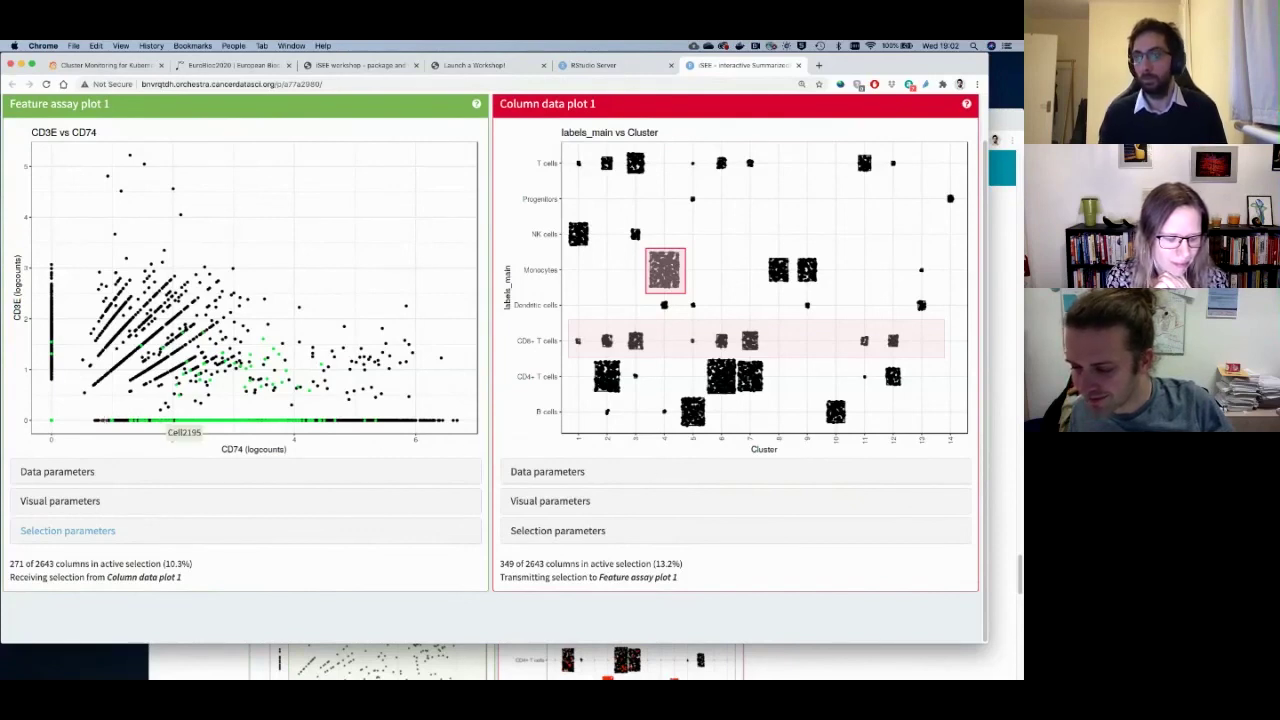